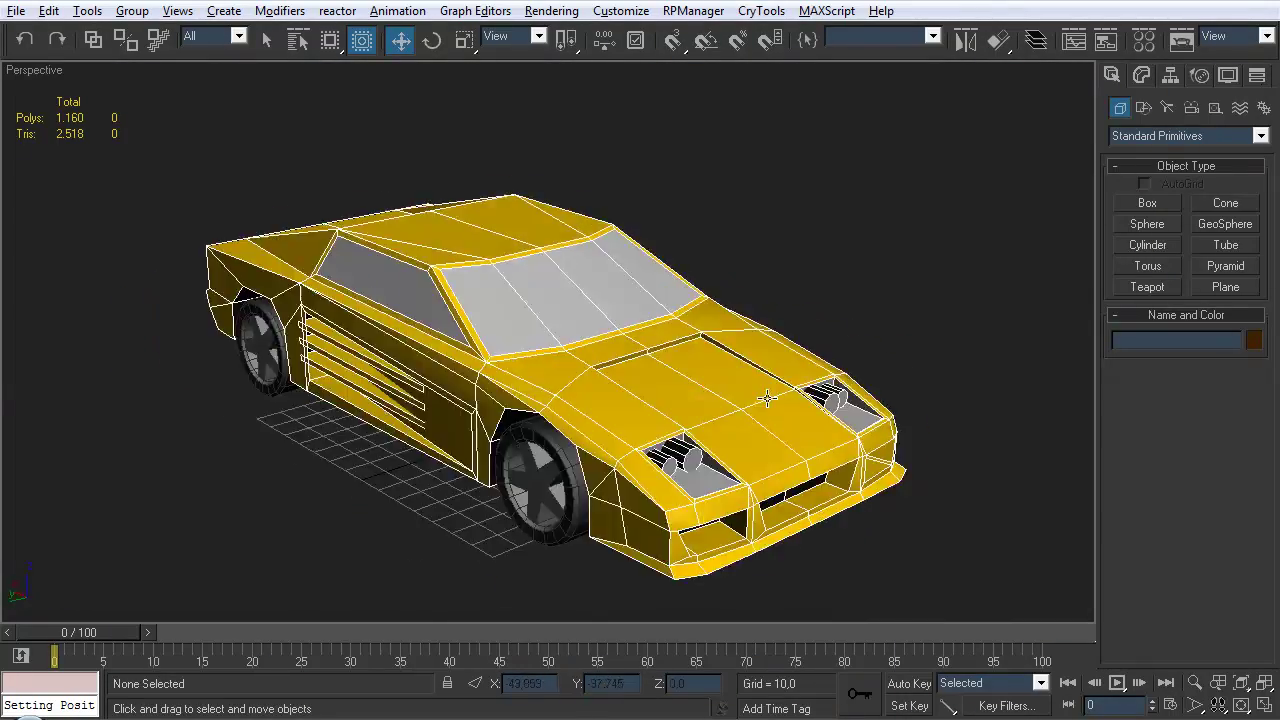
Try moving the car body mesh upward and undo the move
scroll(703, 420, "up", 3)
scroll(703, 420, "down", 6)
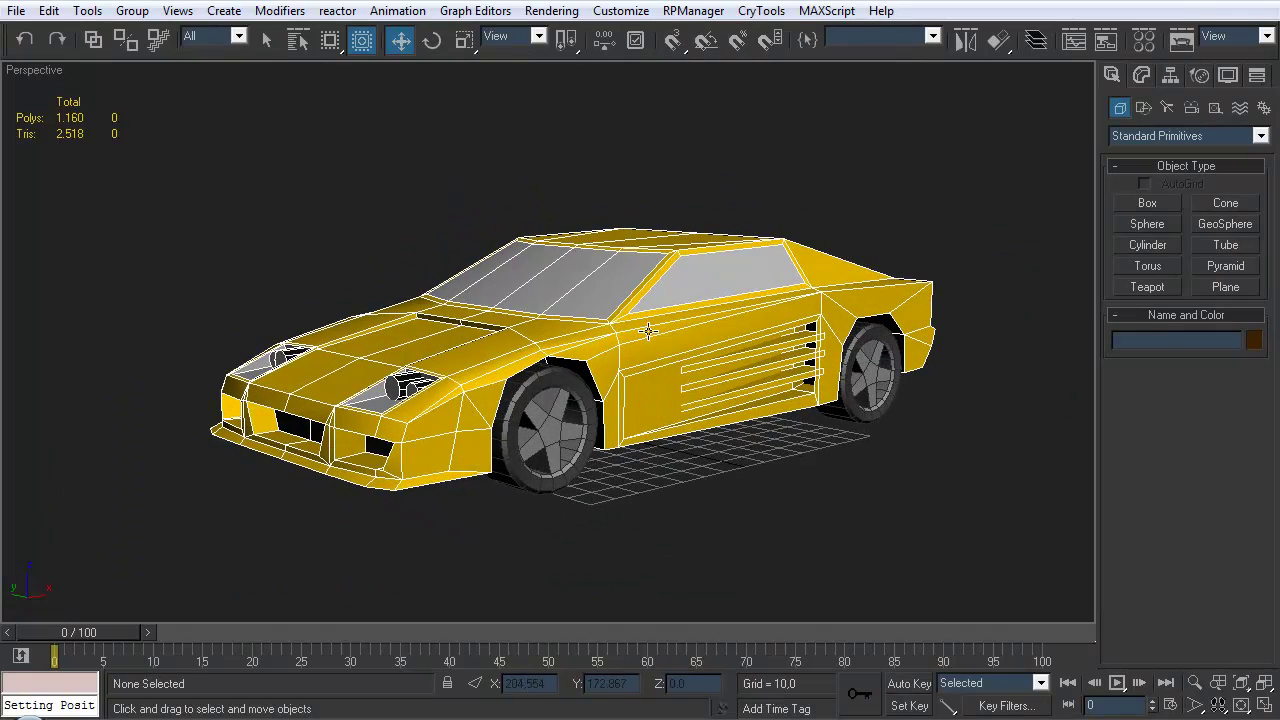
left_click(638, 335)
left_click_drag(598, 349, 617, 216)
key("ctrl+z")
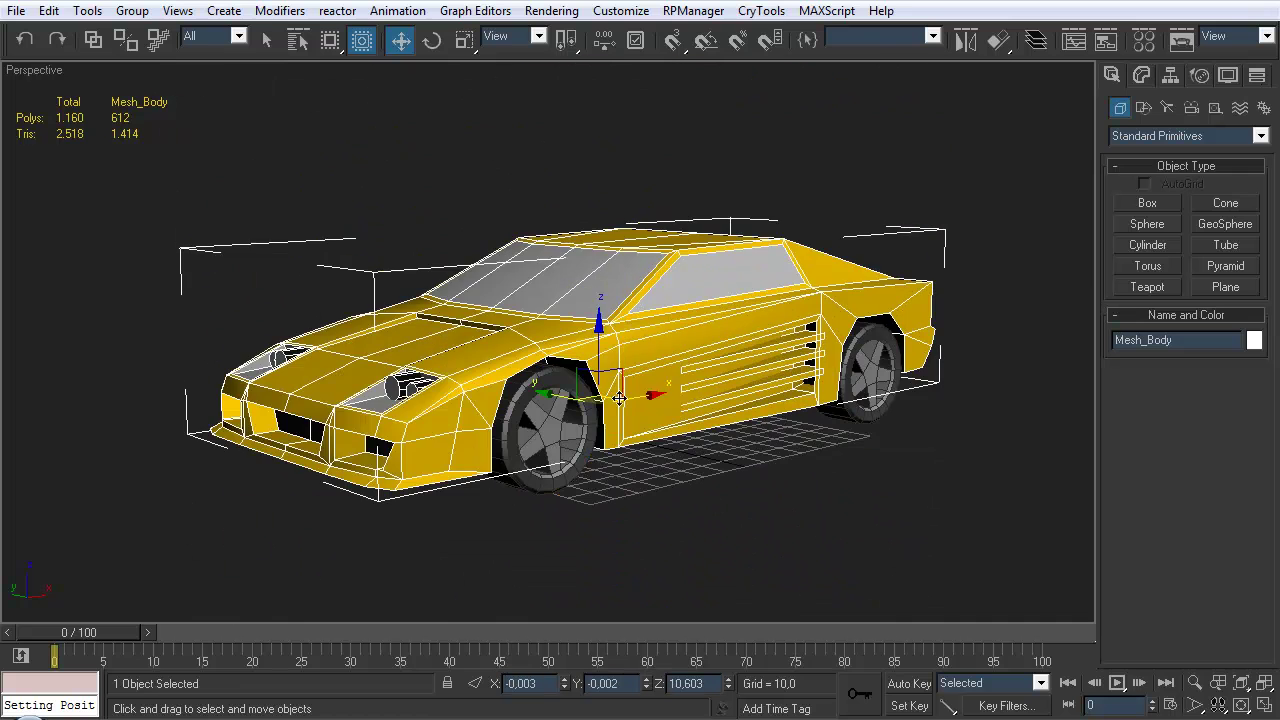
Examine the car's underside and side, selecting the individual wheel meshes to check that each is a separate object
middle_click_drag(578, 468, 680, 248, "alt")
key("q")
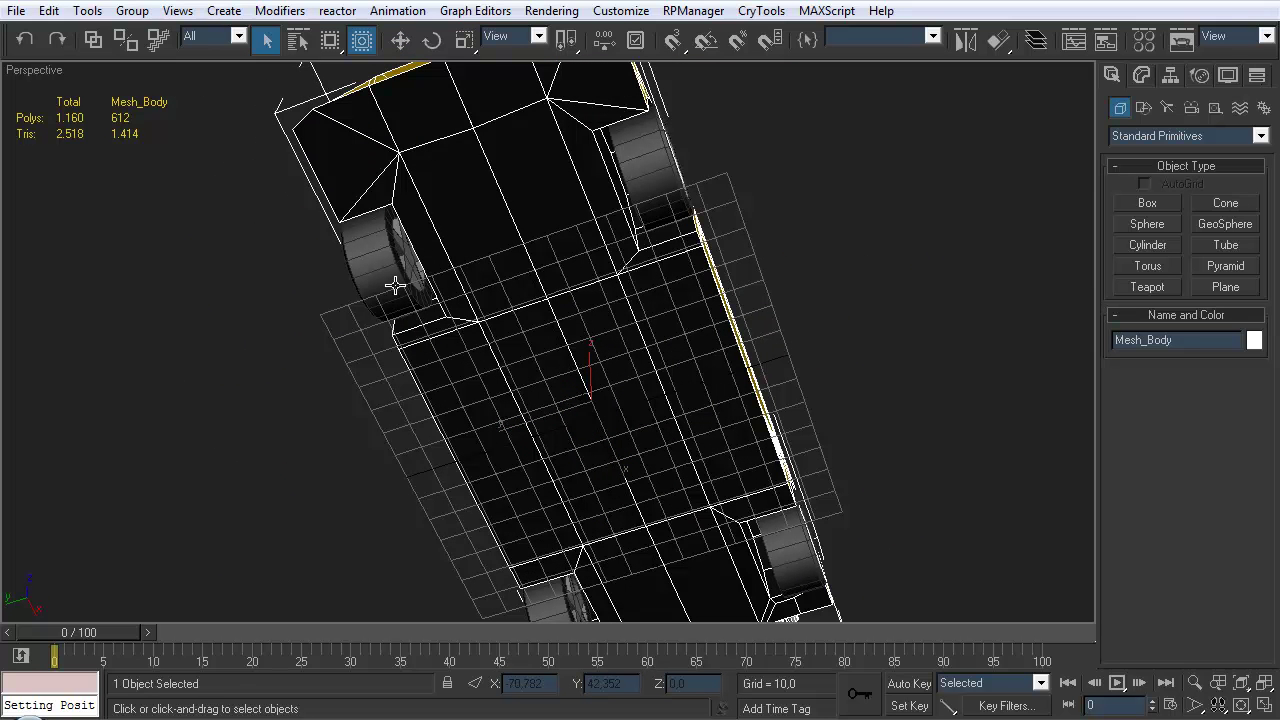
left_click(652, 180)
left_click(372, 225)
middle_click_drag(517, 289, 555, 517, "alt")
left_click(555, 517)
left_click(763, 450)
middle_click_drag(763, 450, 683, 382, "alt")
scroll(683, 333, "up", 3)
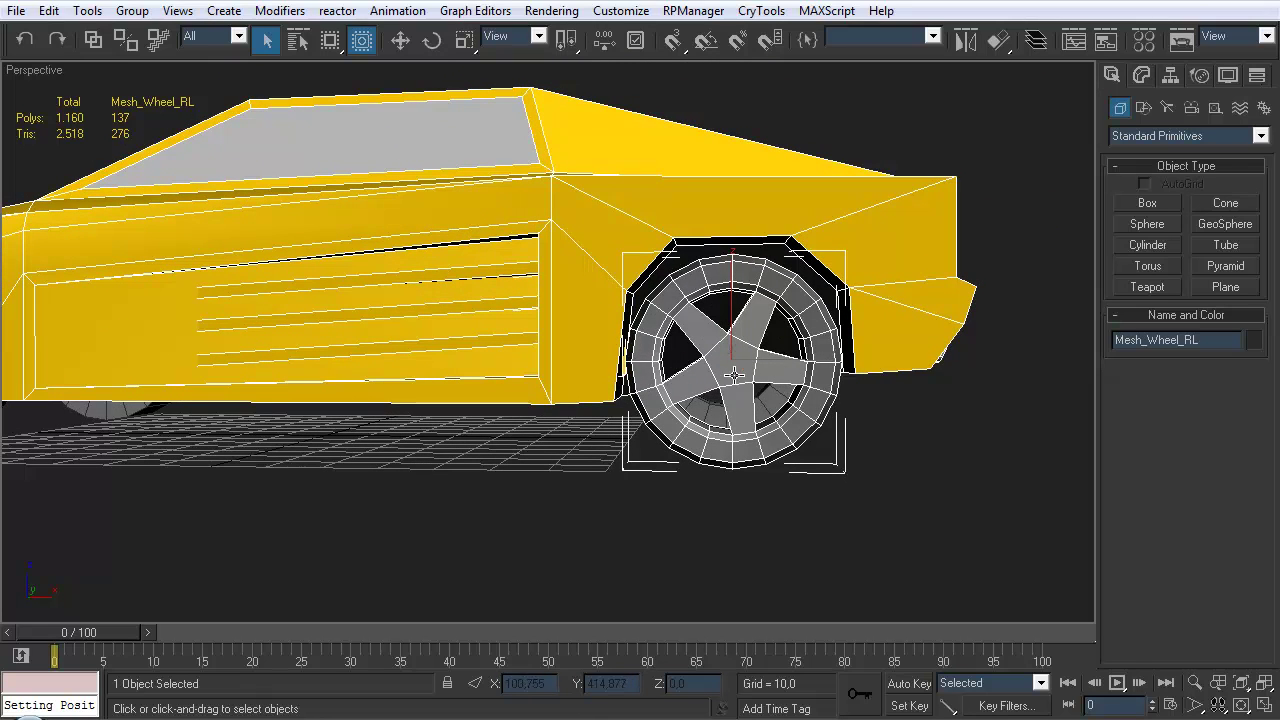
middle_click_drag(735, 345, 663, 318, "alt")
scroll(800, 394, "down", 3)
left_click(665, 487)
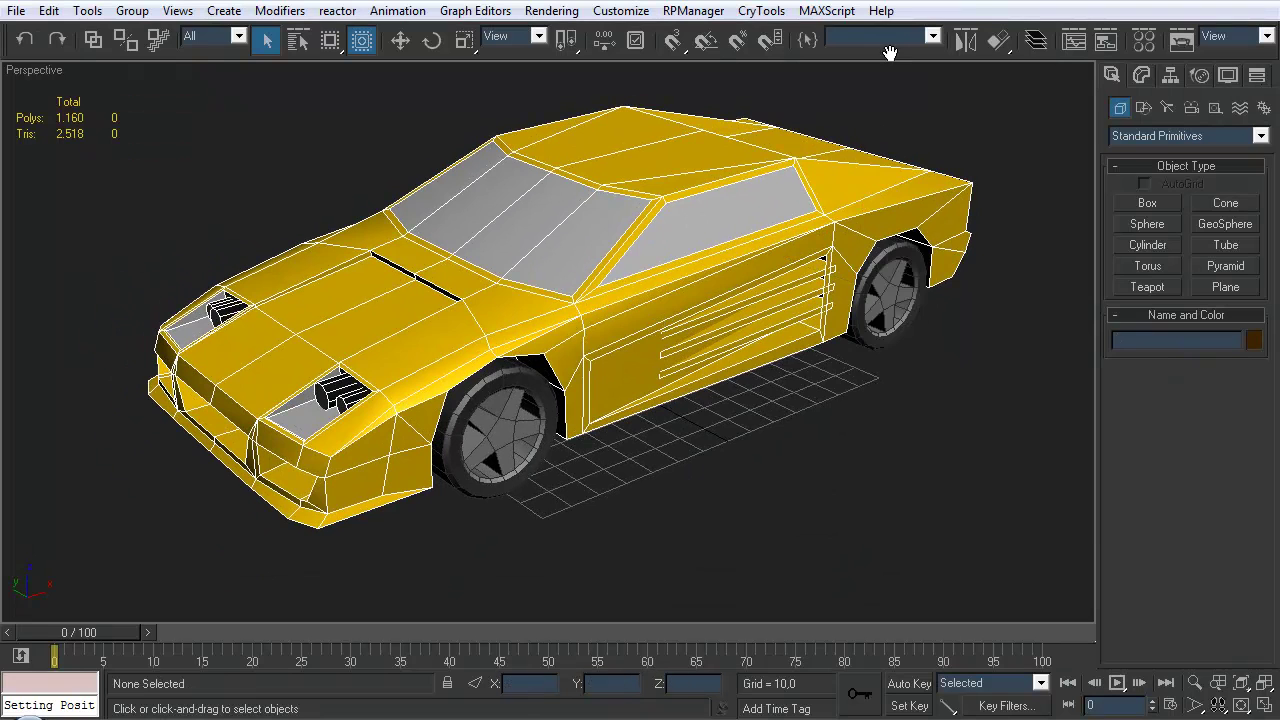
Open the layer manager and toggle the Mesh layer's visibility to check what it contains
left_click(1038, 41)
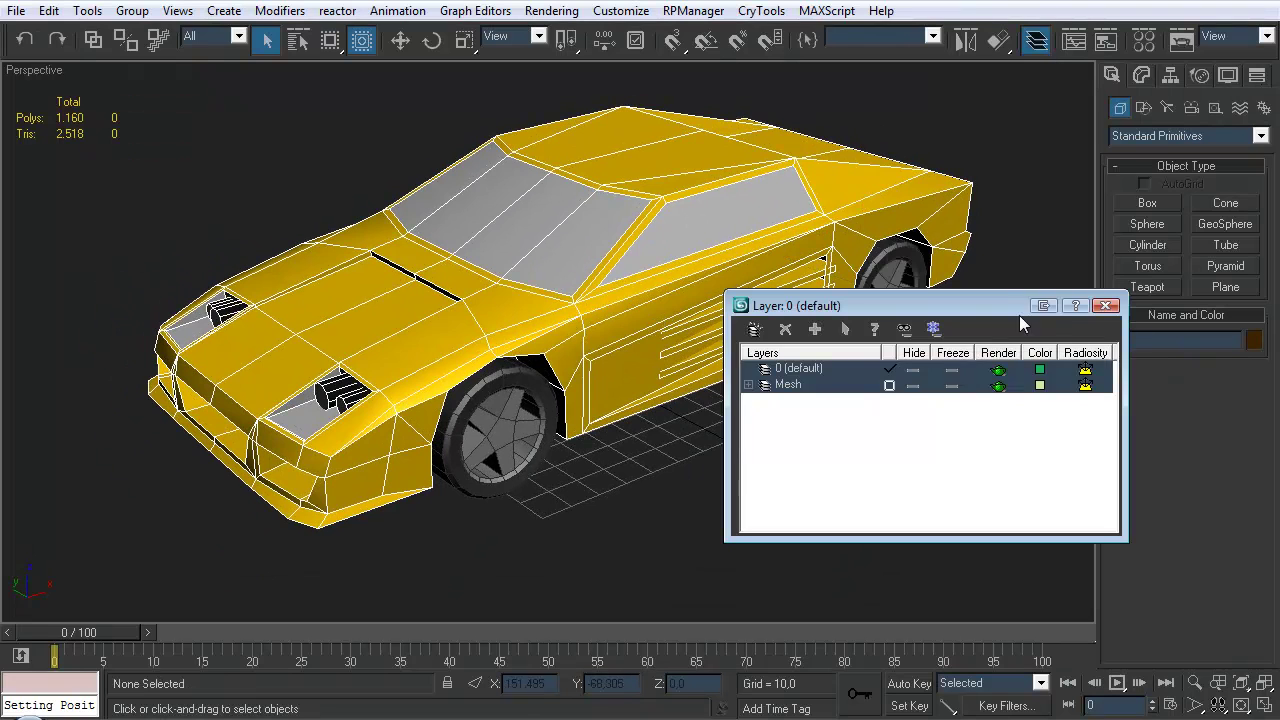
left_click(915, 386)
left_click(915, 386)
left_click(915, 387)
left_click(915, 387)
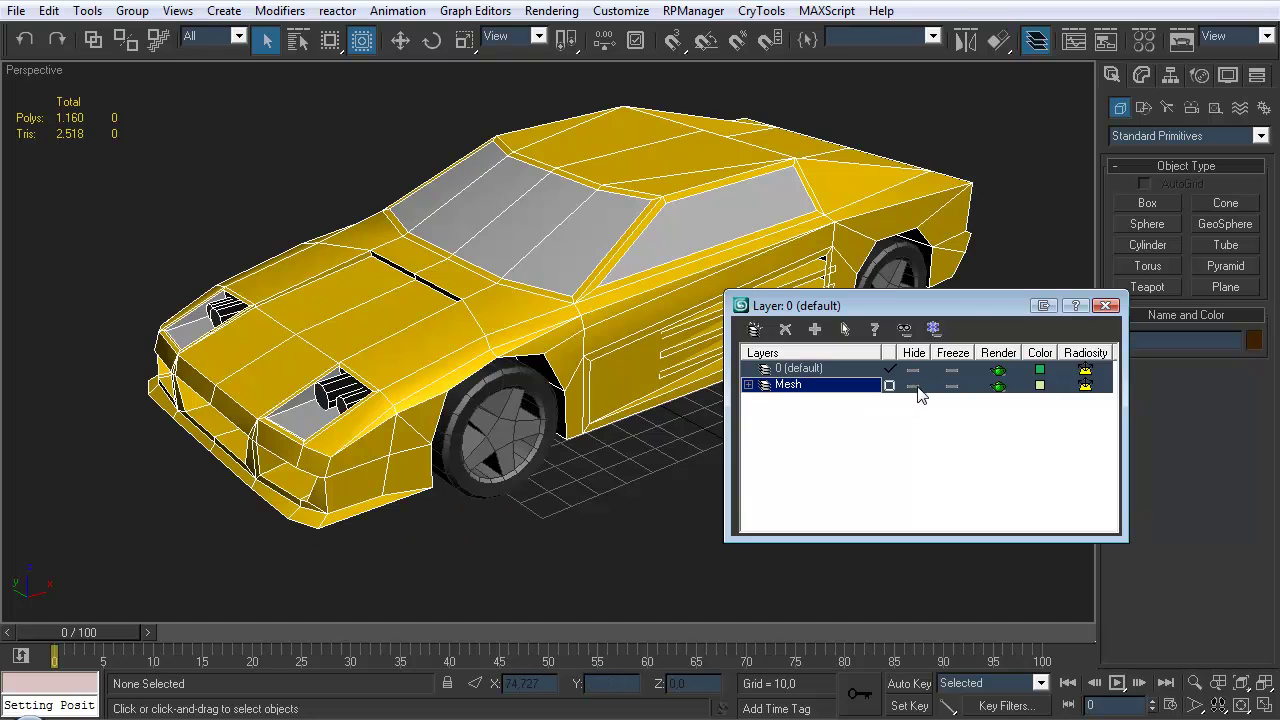
Create a new layer named Rig and close the layer manager
left_click(756, 330)
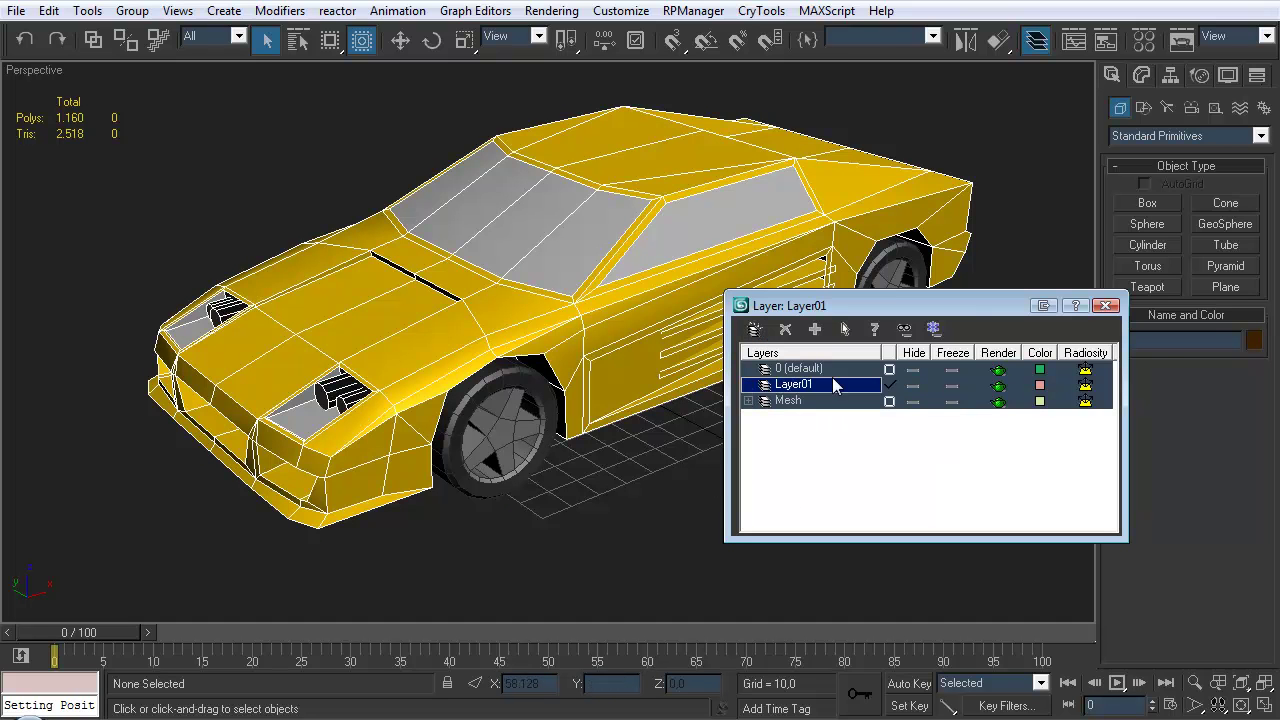
left_click(820, 385)
type("R")
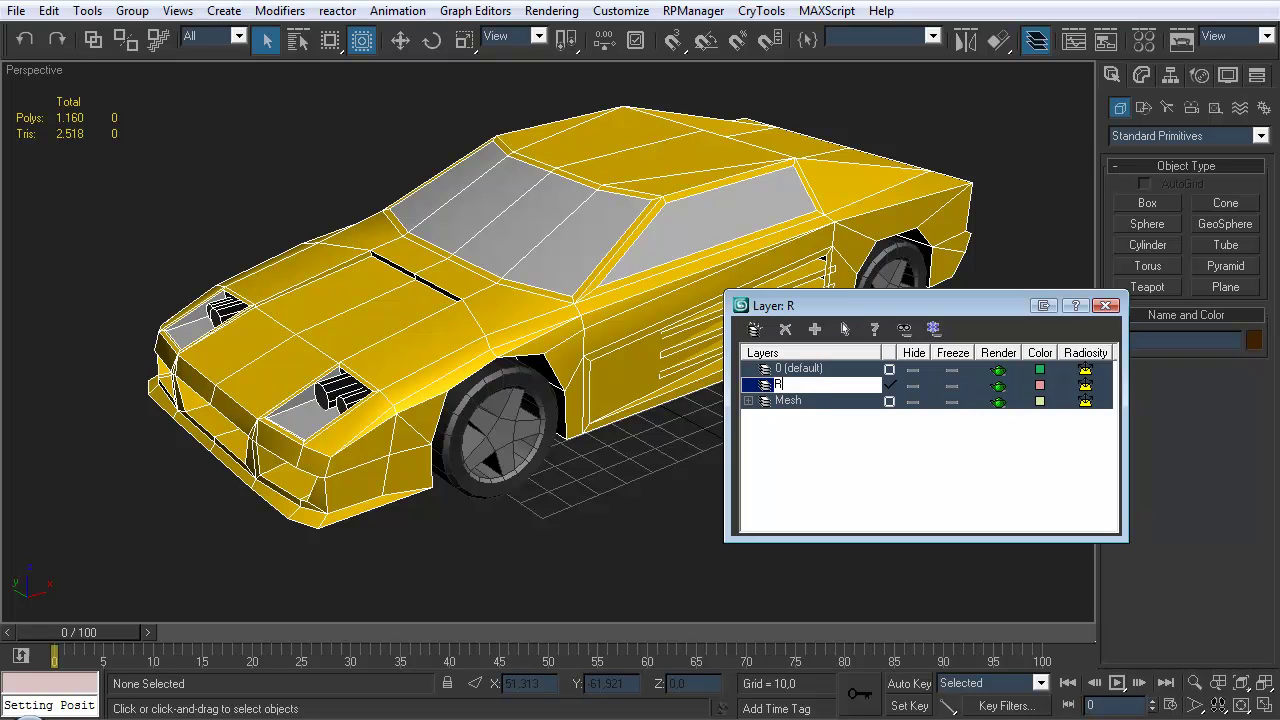
type("ig")
left_click(811, 443)
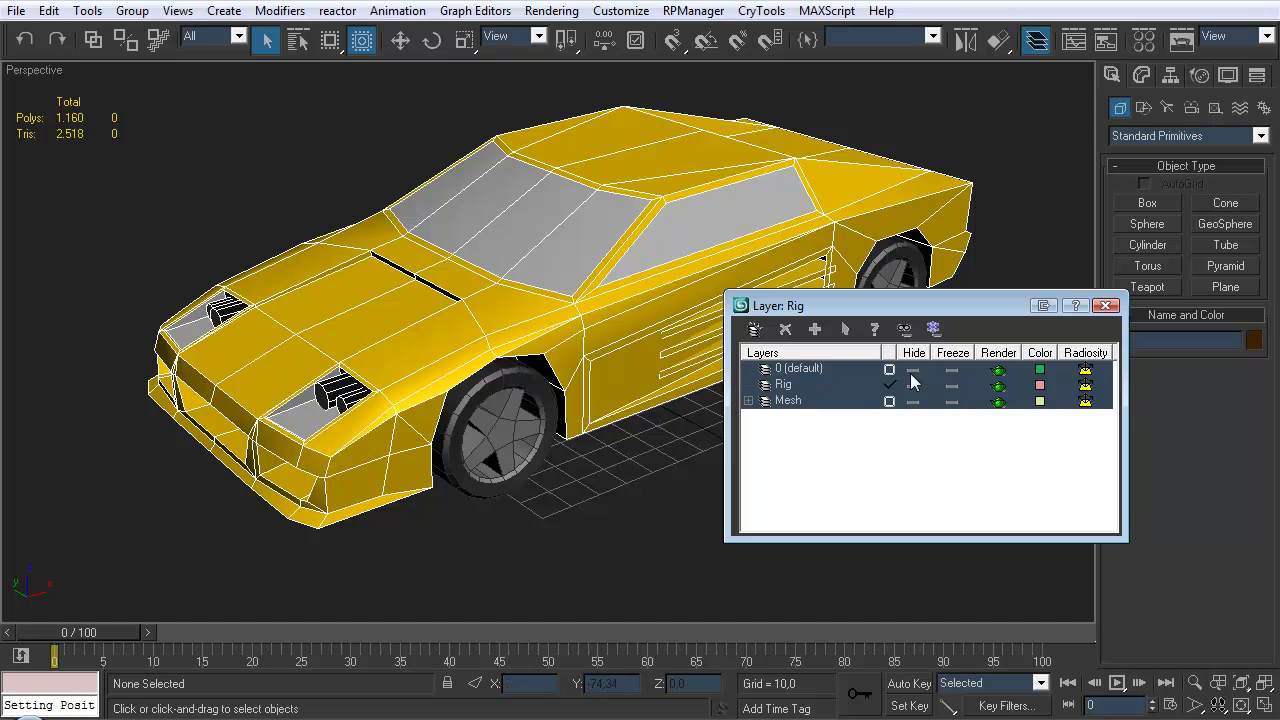
left_click(1106, 305)
Create a small cubic Dummy helper beside the front-left wheel and name it Dummy_WheelHub_FL
middle_click_drag(760, 300, 772, 306)
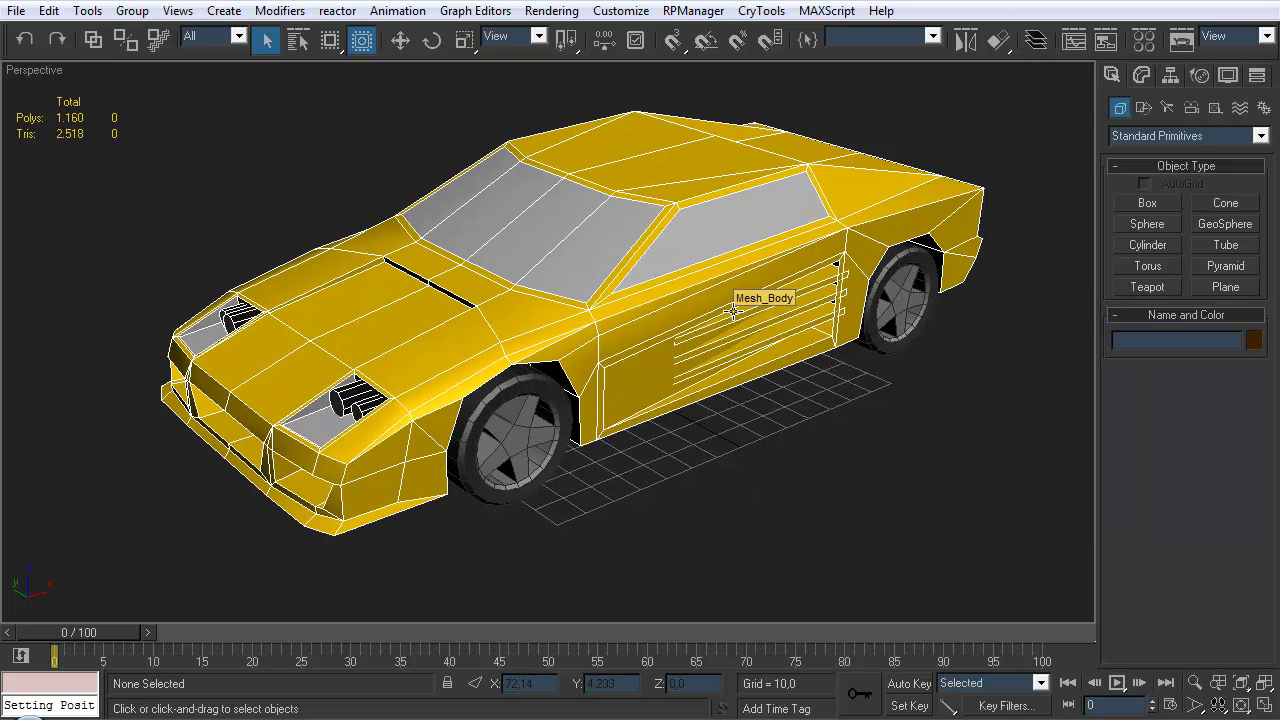
middle_click_drag(651, 434, 607, 428)
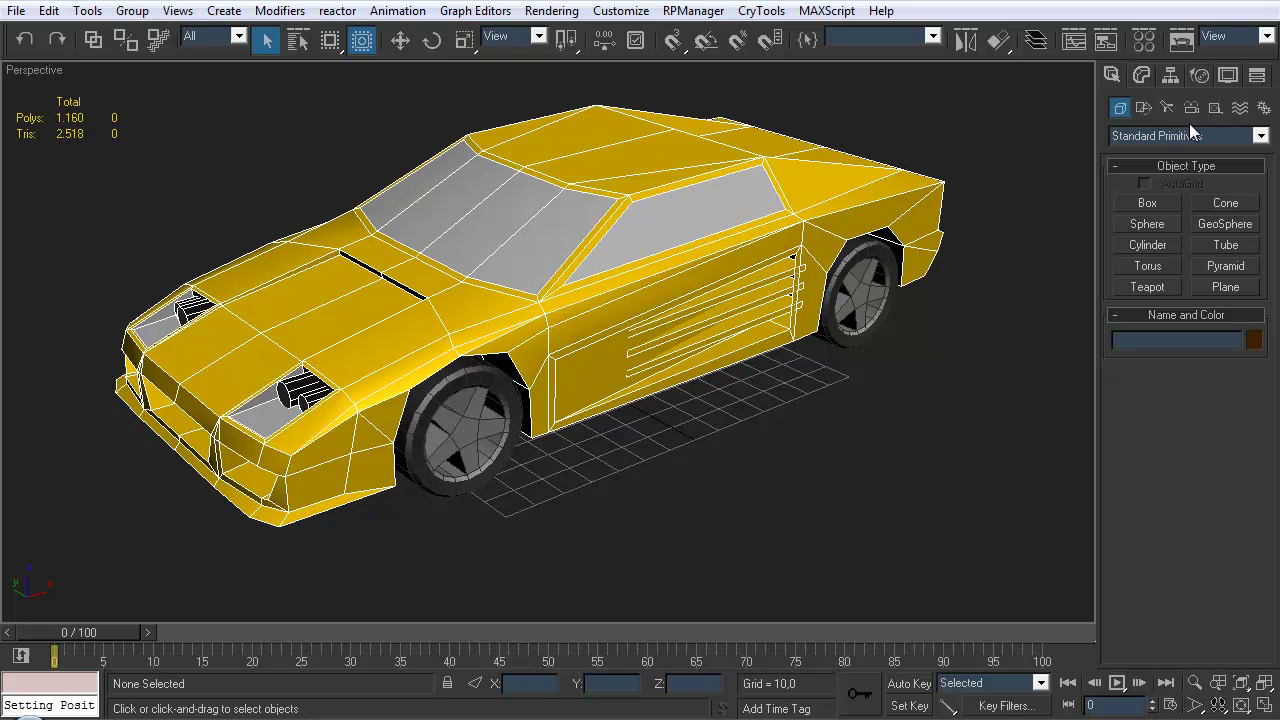
left_click(1215, 108)
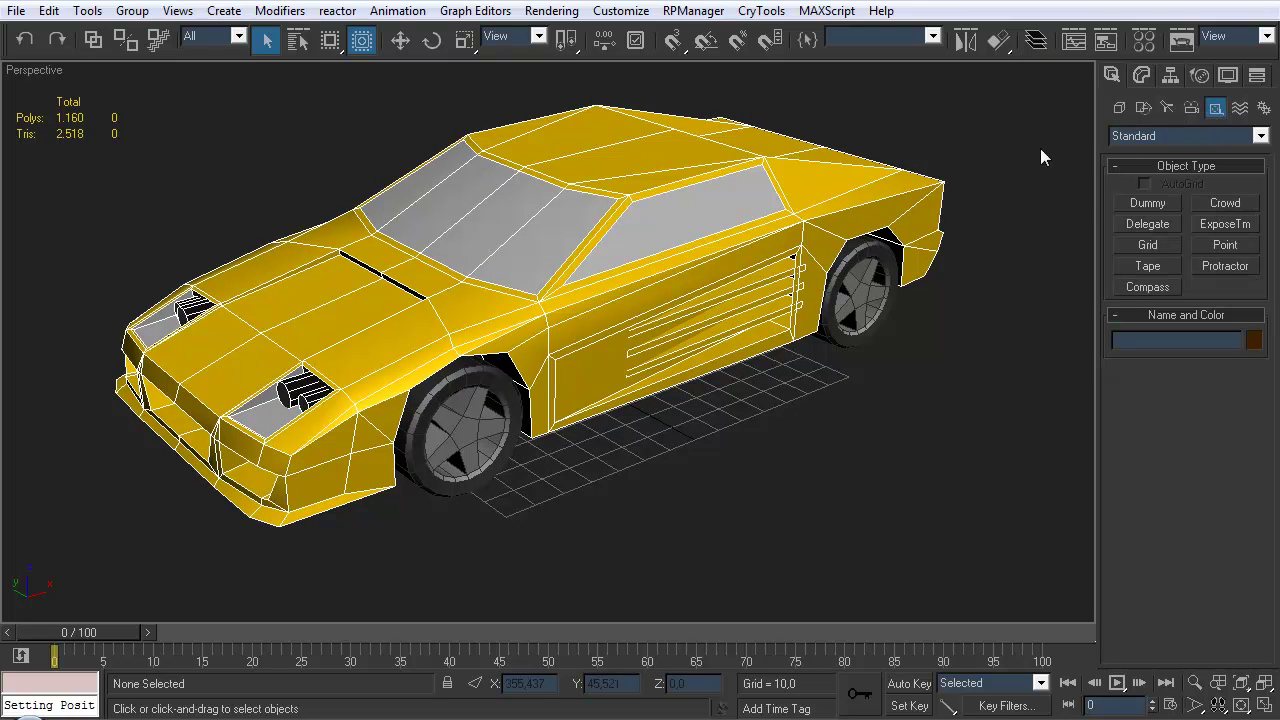
left_click(1148, 203)
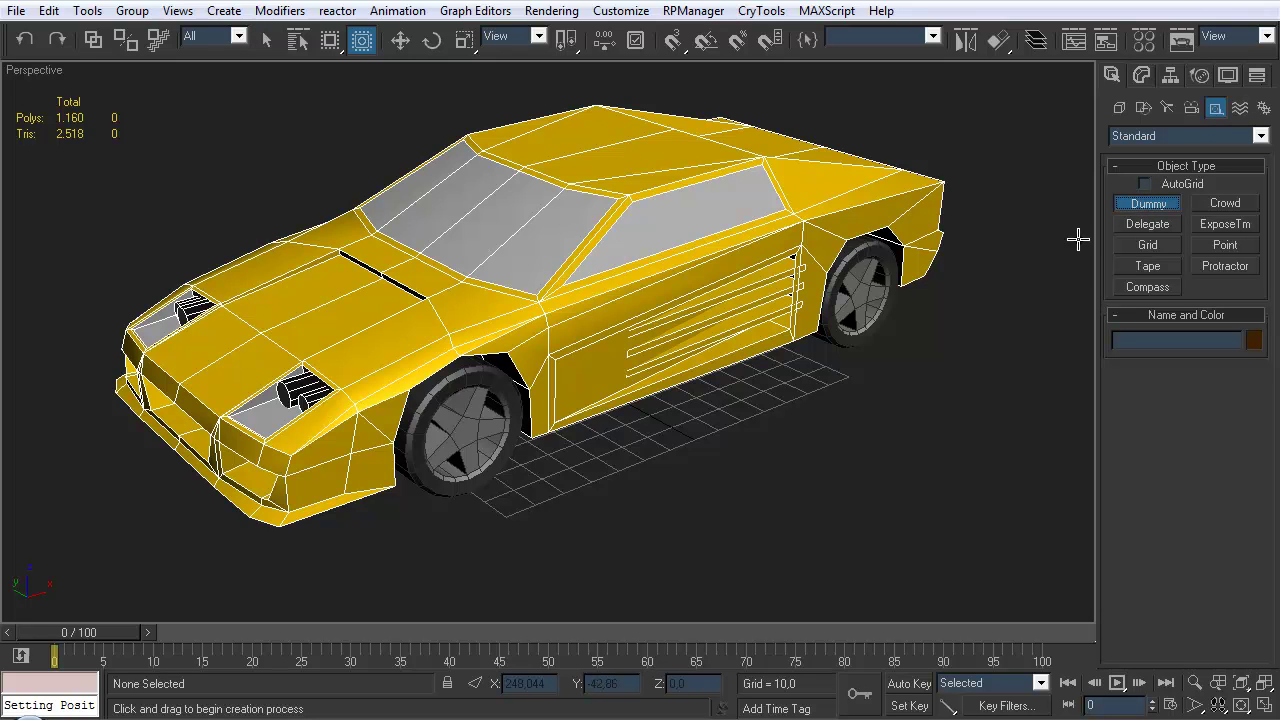
left_click_drag(566, 552, 573, 532)
right_click(585, 570)
middle_click_drag(585, 570, 620, 522)
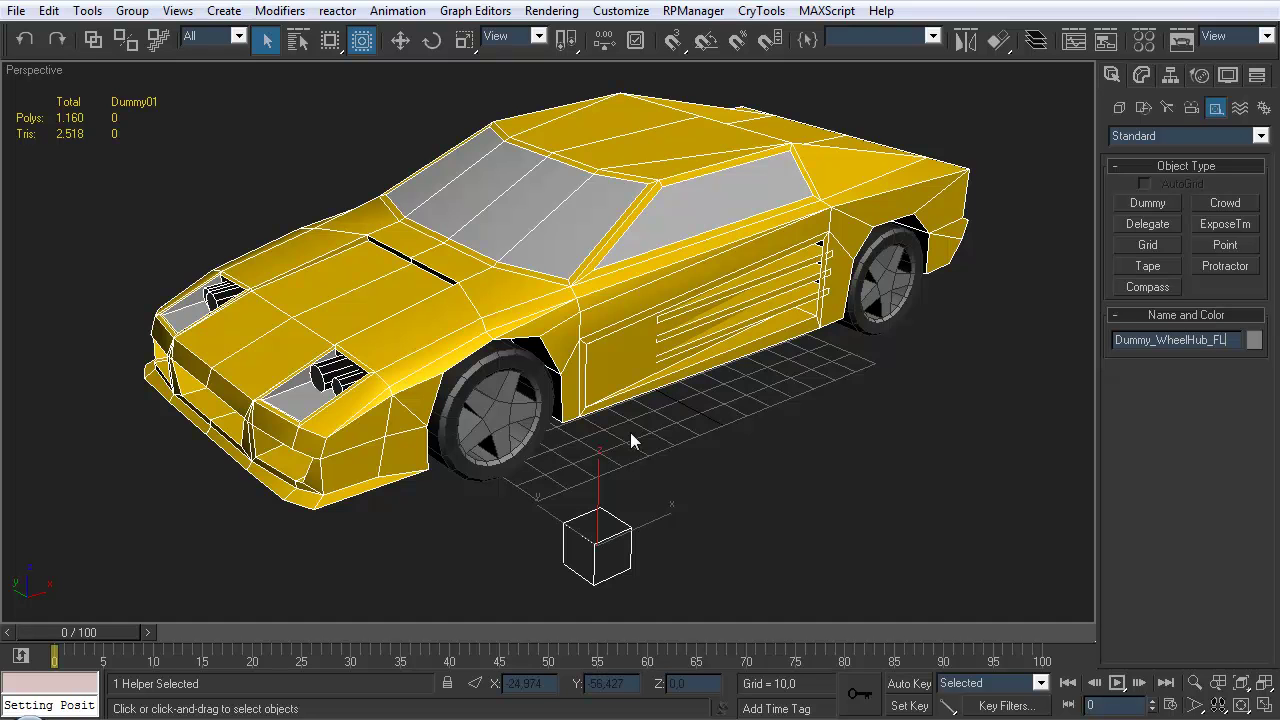
middle_click_drag(630, 432, 626, 430)
Align the front-left hub dummy to the front-left wheel in X, Y and Z, matching its pivot point to the wheel's center
left_click(998, 42)
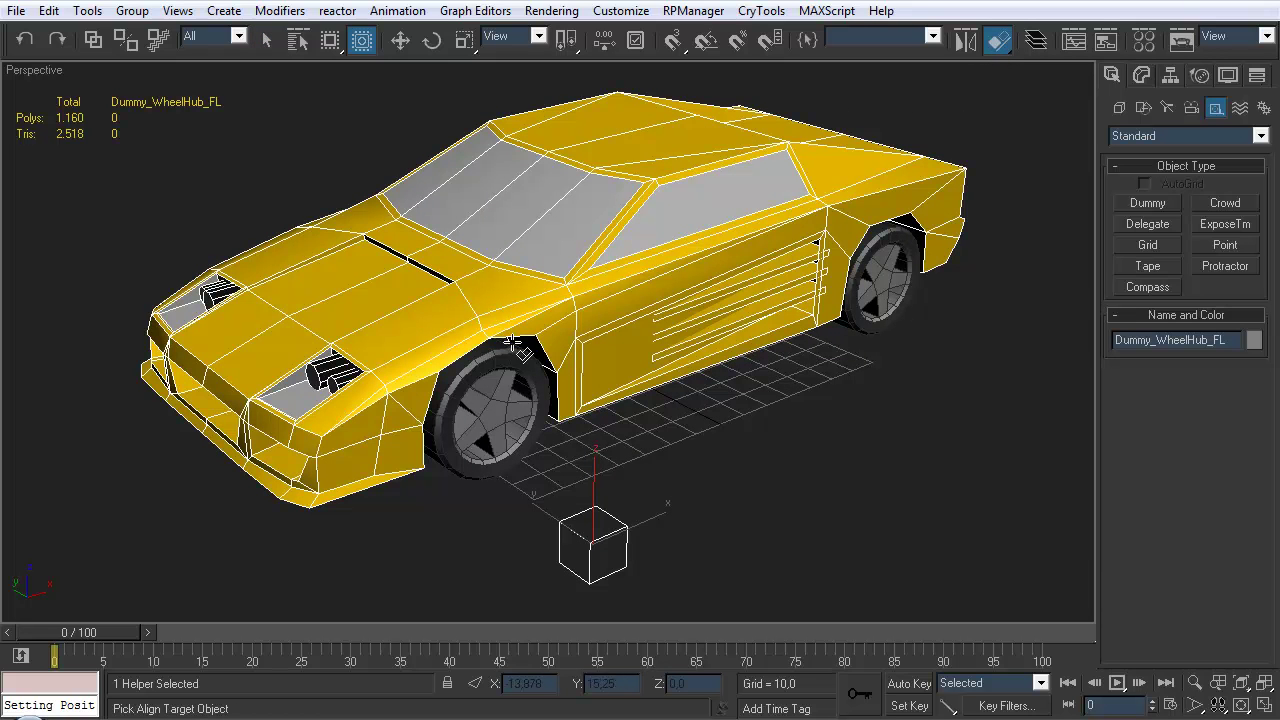
left_click(497, 424)
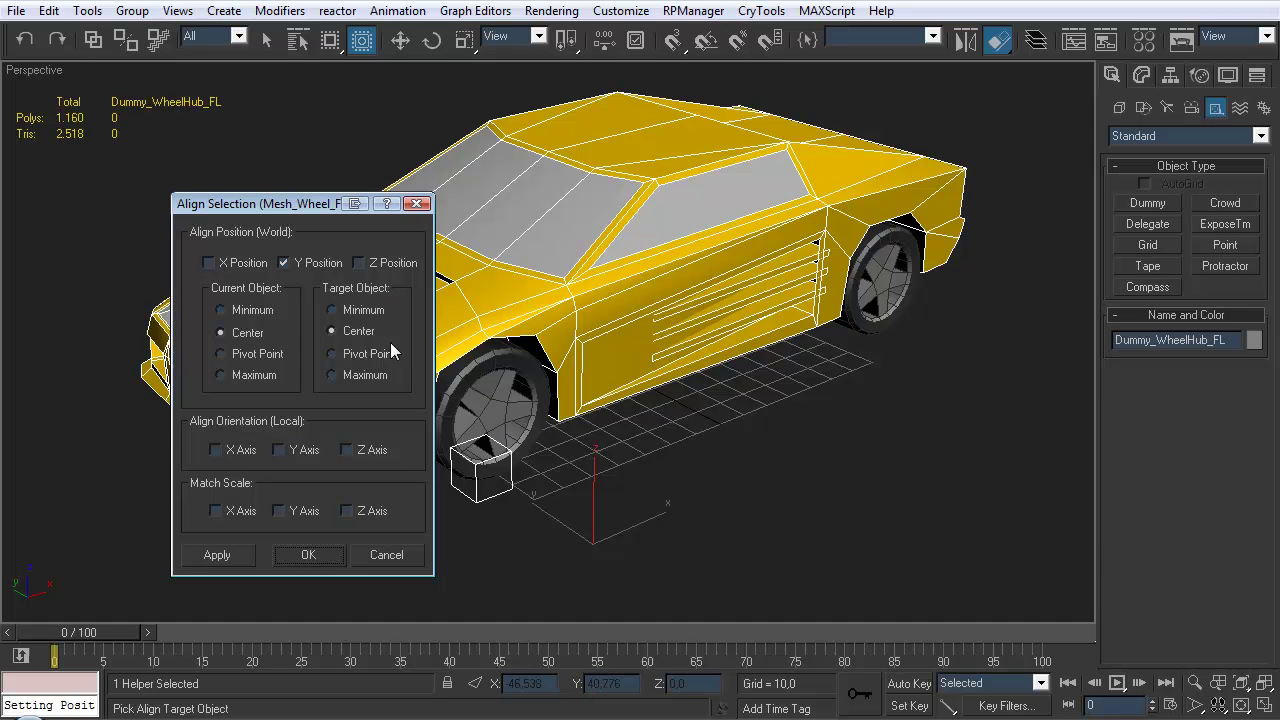
left_click(243, 261)
left_click(374, 262)
left_click_drag(324, 206, 910, 222)
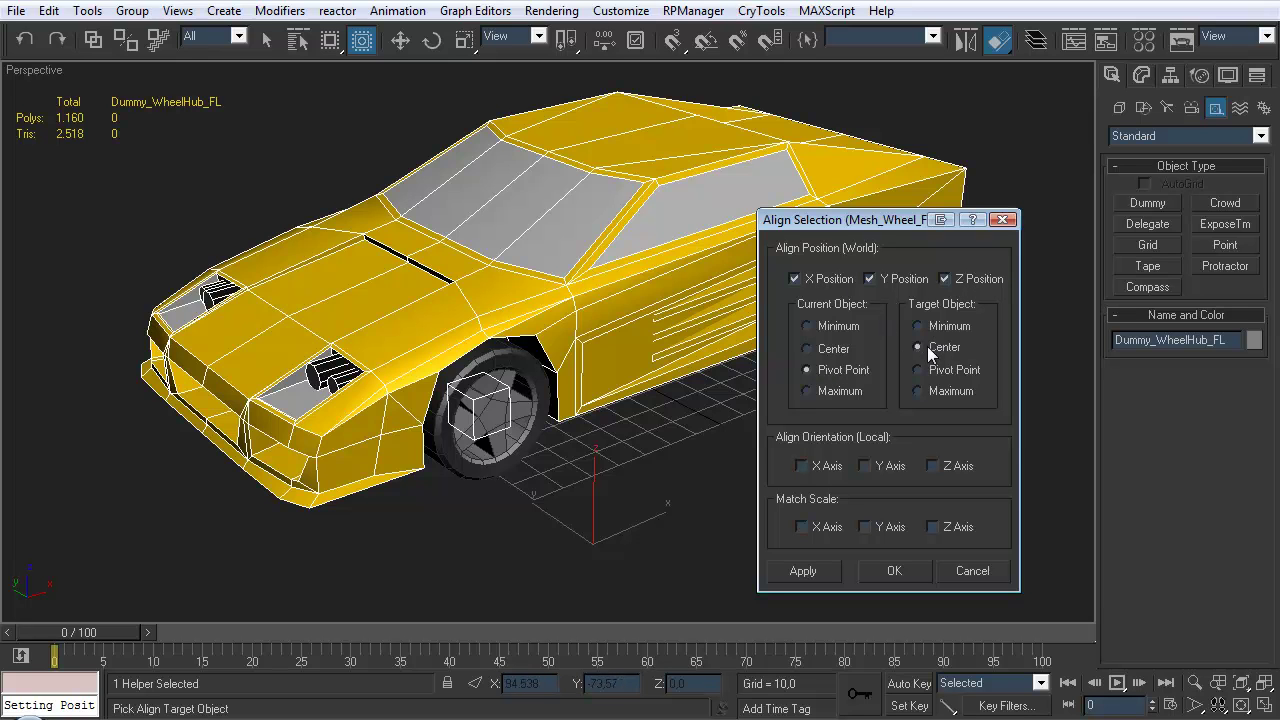
left_click(918, 370)
left_click(929, 346)
left_click(894, 571)
Clone the front-left hub dummy as a copy named Dummy_WheelHub_RL
middle_click_drag(898, 568, 580, 400, "alt")
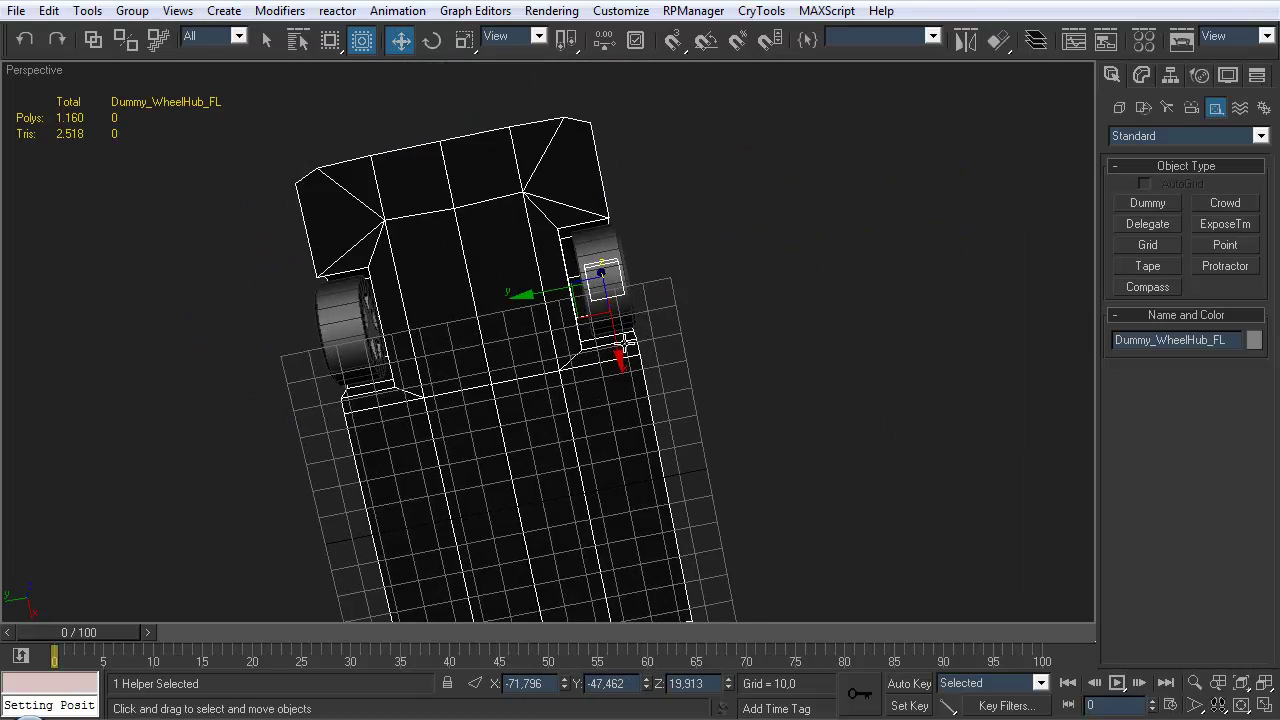
scroll(579, 404, "up", 3)
scroll(579, 404, "up", 2)
middle_click_drag(618, 333, 567, 449, "alt")
scroll(621, 381, "down", 5)
left_click_drag(540, 420, 500, 425, "shift")
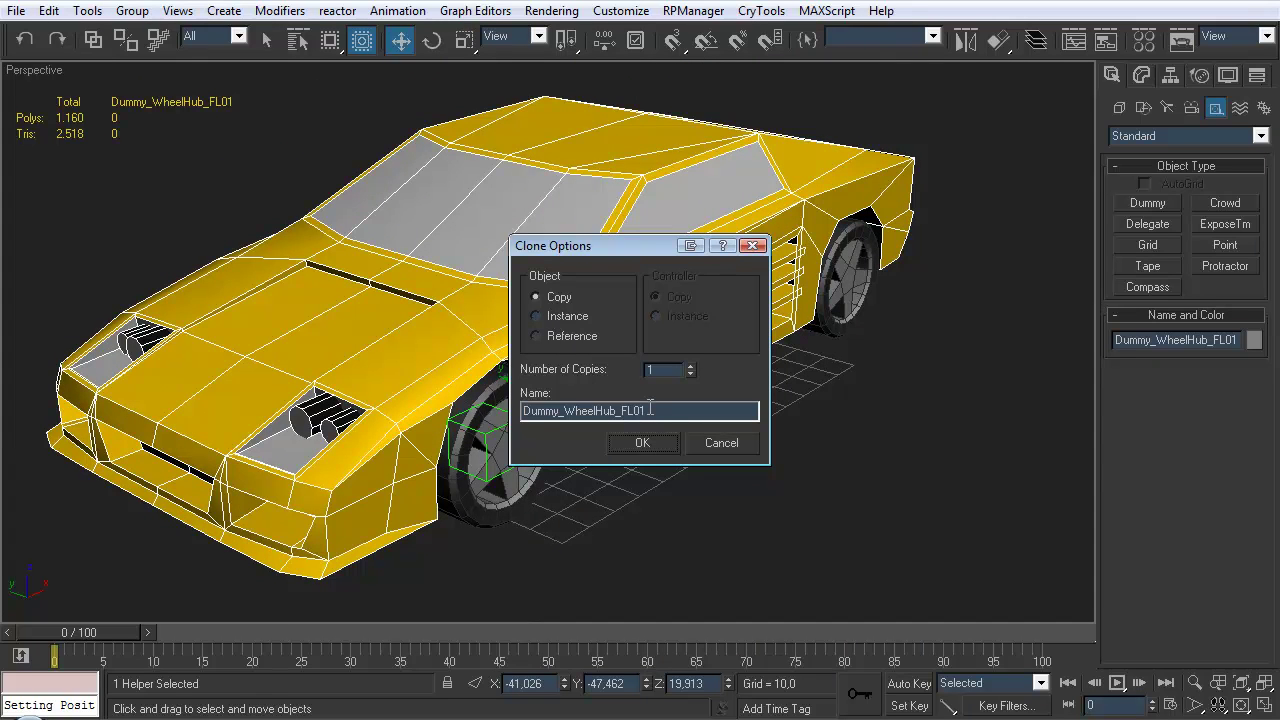
left_click_drag(622, 410, 646, 410)
type("RL")
left_click(642, 442)
Align Dummy_WheelHub_RL to the rear-left wheel's center in X, Y and Z, using the dummy's pivot point
middle_click_drag(657, 443, 958, 88, "alt")
left_click(998, 42)
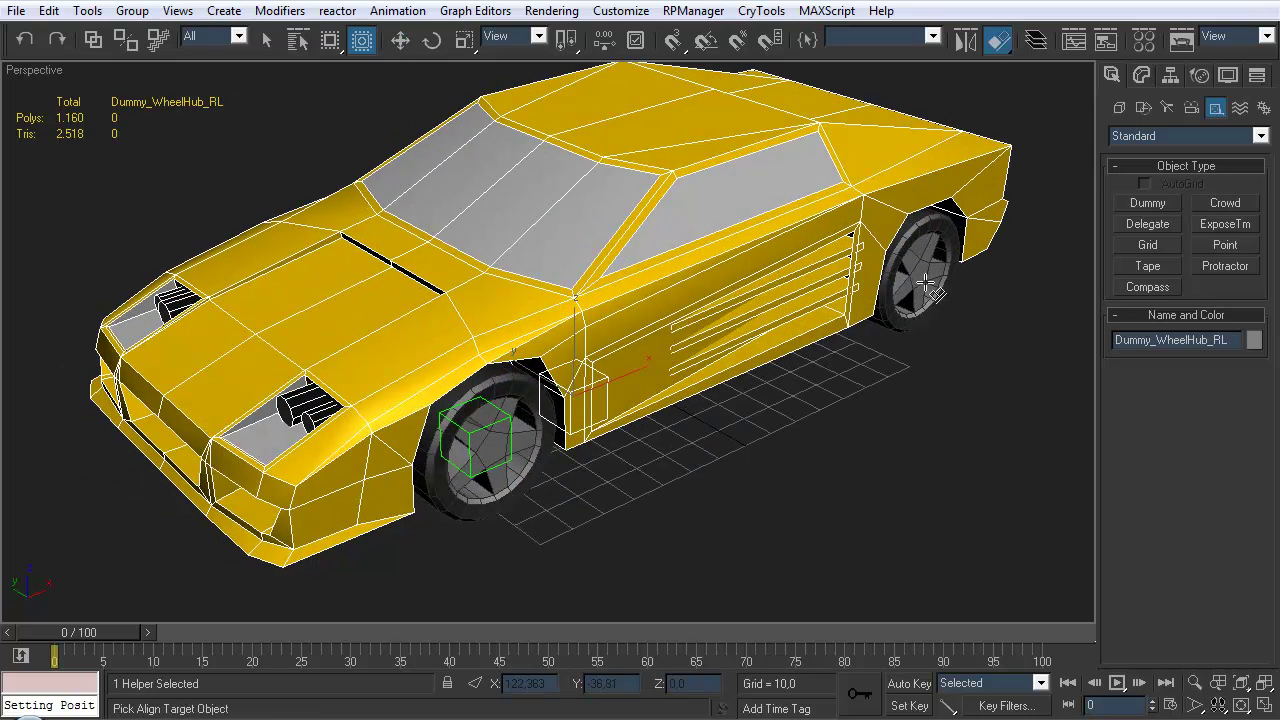
left_click(930, 268)
left_click(888, 571)
Clone the rear-left hub dummy toward the opposite side as a copy named Dummy_WheelHub_RR
middle_click_drag(885, 566, 714, 445, "alt")
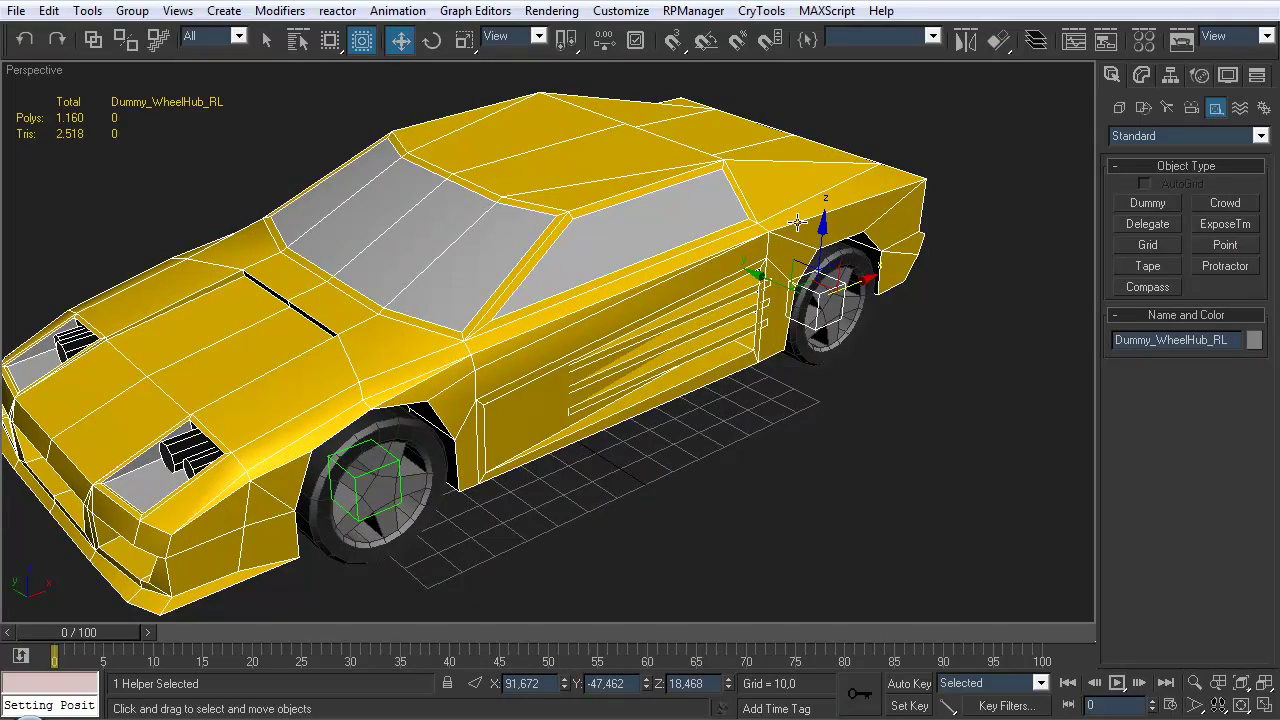
middle_click_drag(737, 303, 789, 331, "alt")
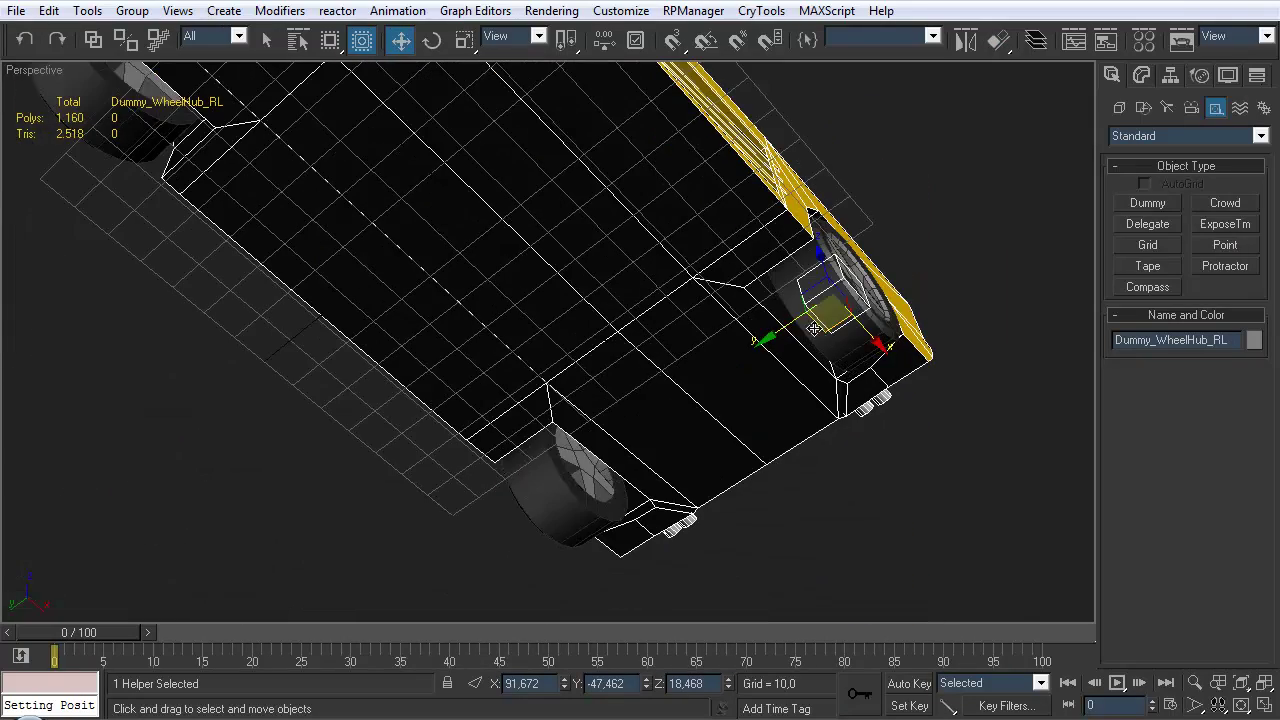
left_click_drag(789, 331, 714, 381, "shift")
left_click_drag(621, 410, 650, 410)
type("RR")
key("Return")
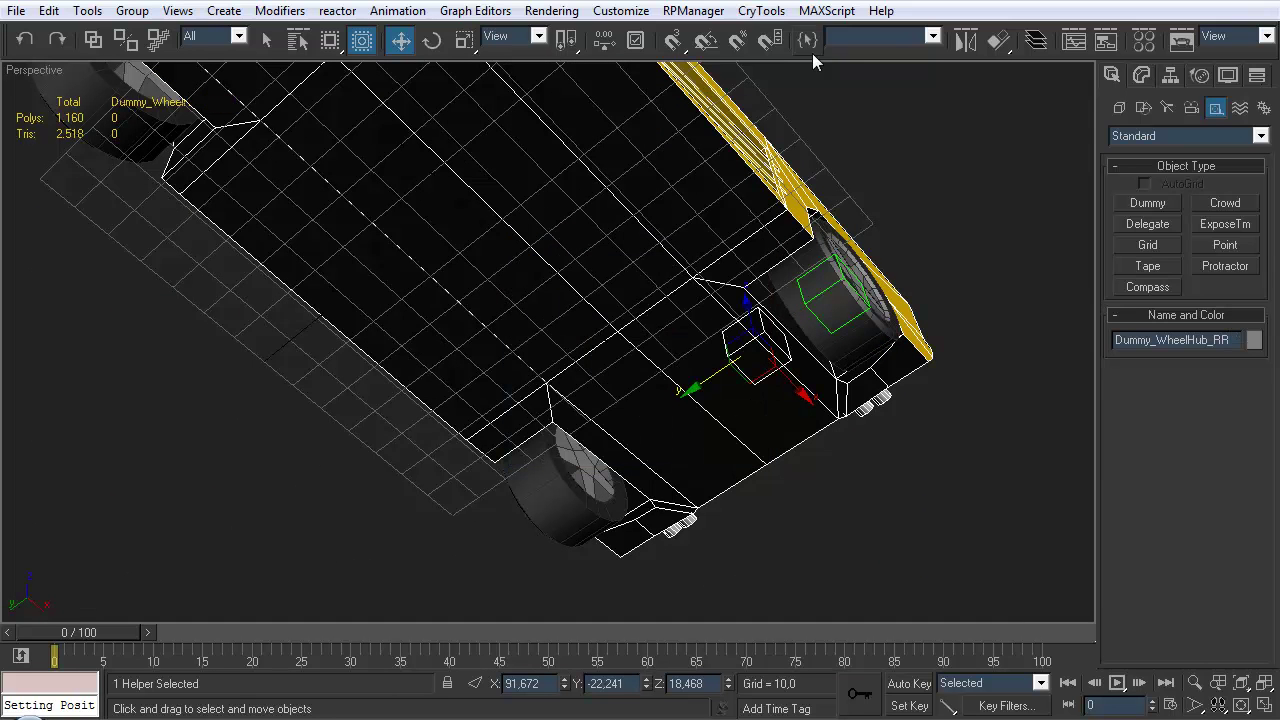
Align Dummy_WheelHub_RR to the rear-right wheel's center in X, Y and Z, using the dummy's pivot point
left_click(992, 42)
left_click(598, 515)
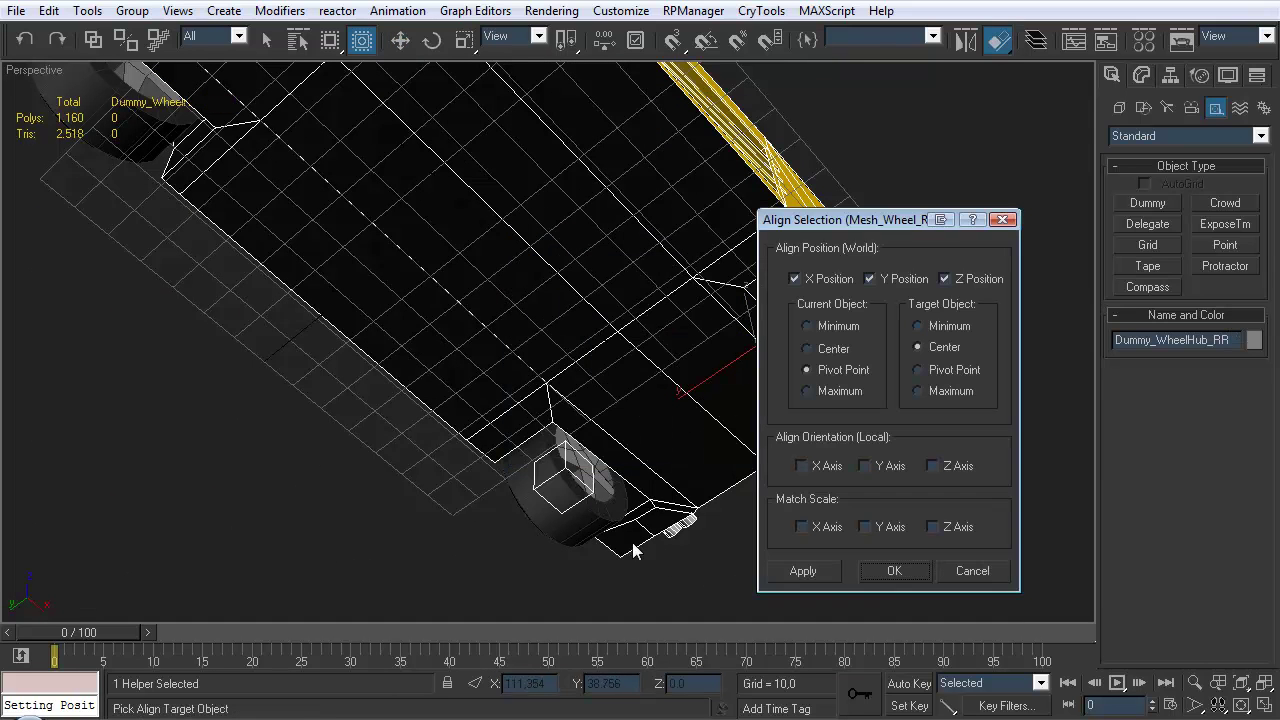
left_click(895, 569)
Clone the rear-right hub dummy toward the front of the car as a copy named Dummy_WheelHub_FR
mouse_move(481, 372)
middle_mouse_down("alt")
mouse_move(623, 463)
mouse_move(668, 455)
middle_mouse_up("alt")
left_click_drag(1043, 356, 1012, 350, "shift")
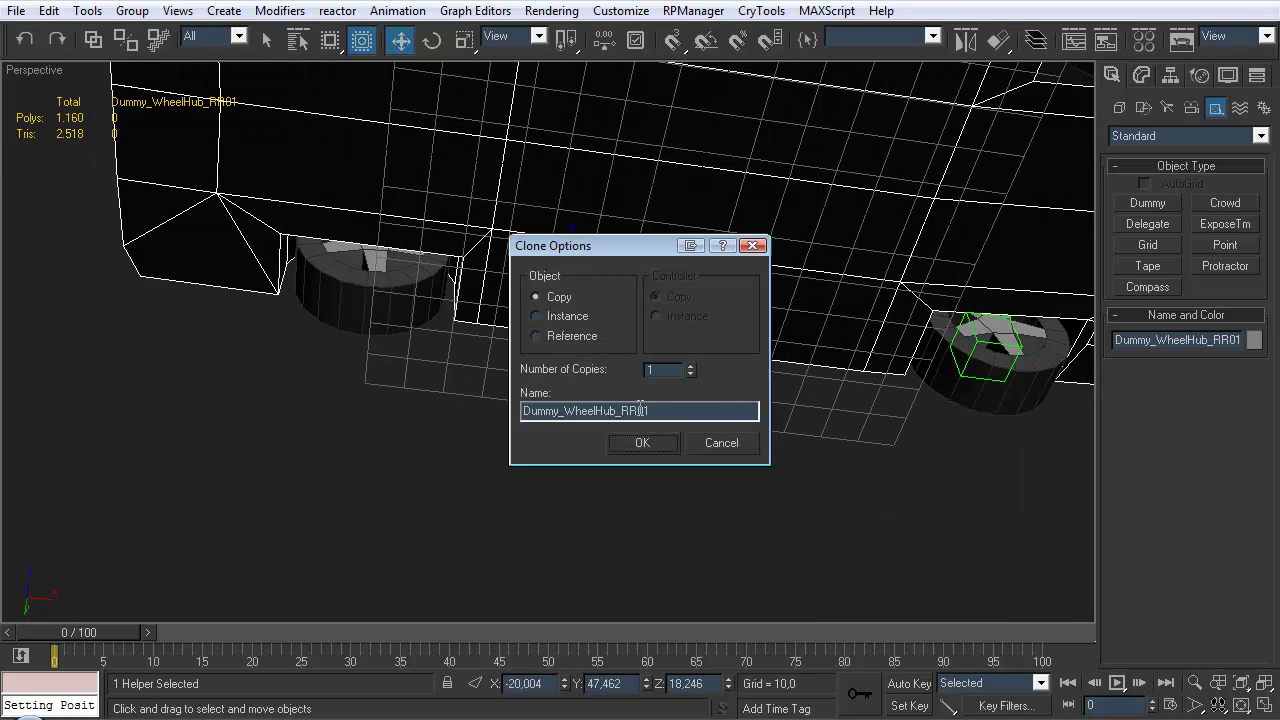
left_click_drag(622, 410, 726, 390)
type("FR")
left_click(646, 443)
Align Dummy_WheelHub_FR to the front-right wheel's center in X, Y and Z, using the dummy's pivot point
left_click(974, 42)
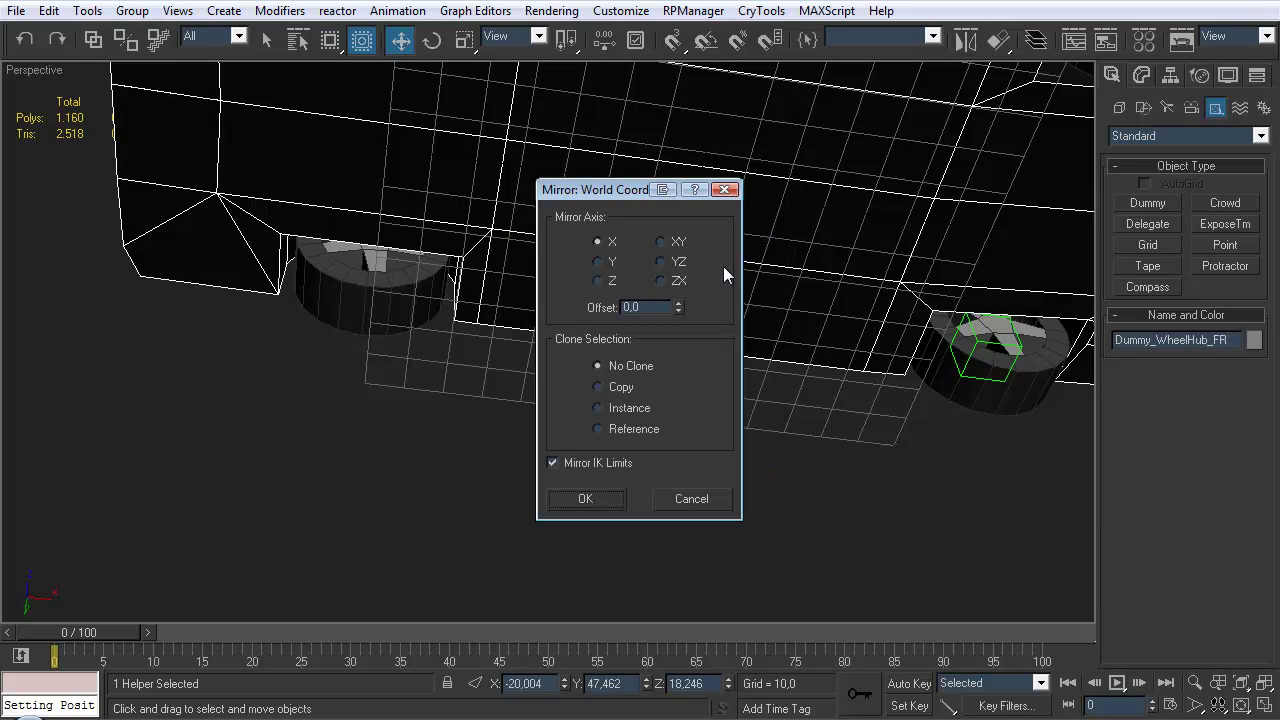
left_click(728, 193)
left_click(997, 40)
left_click(400, 292)
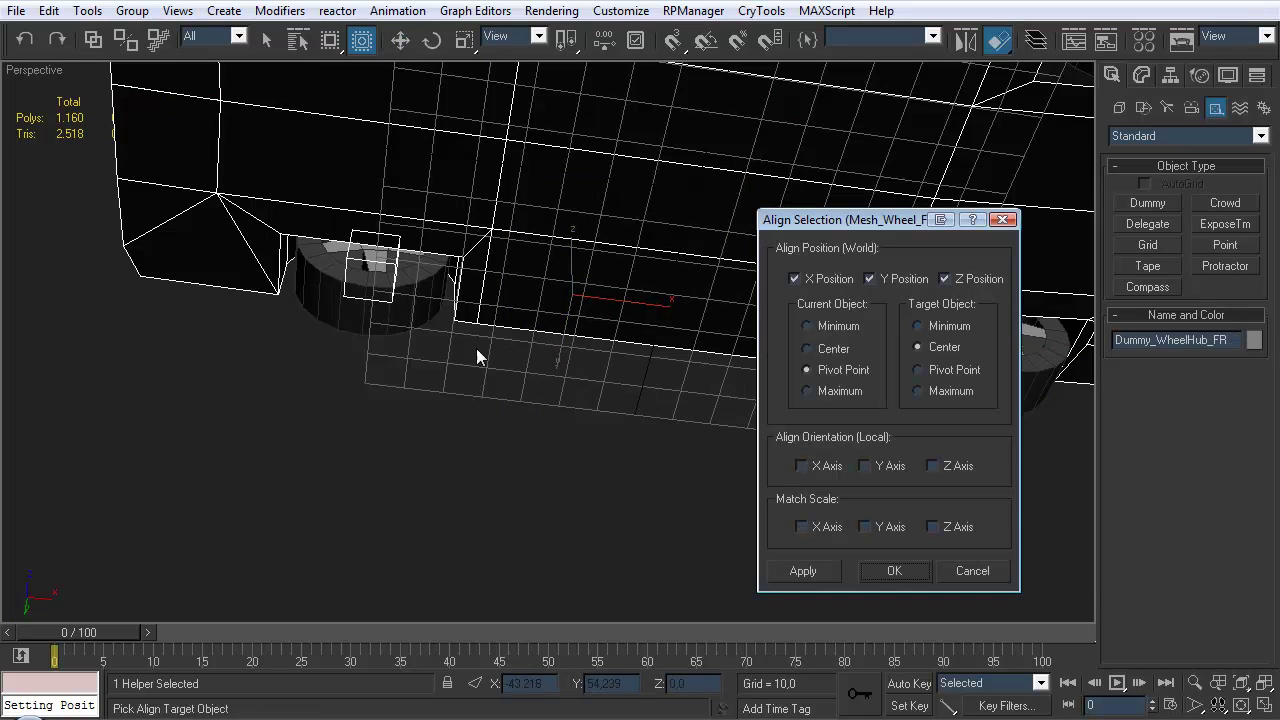
left_click(893, 571)
scroll(628, 470, "down", 8)
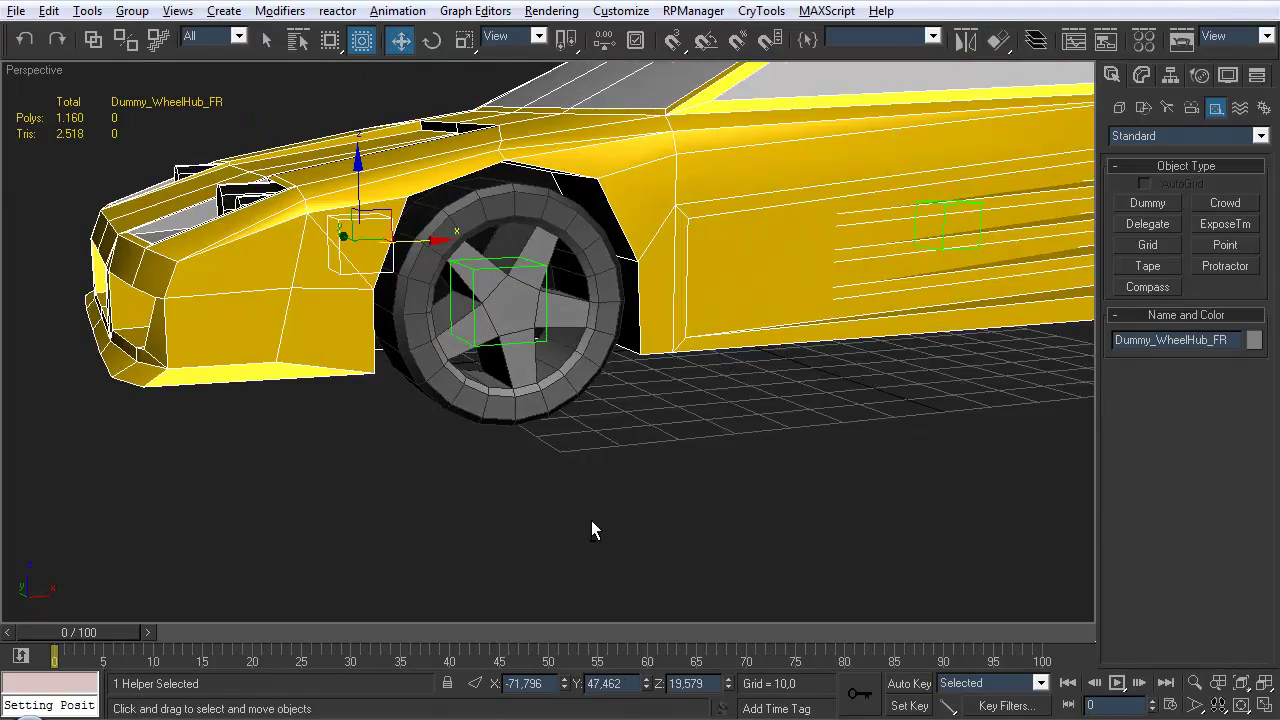
middle_click_drag(603, 426, 615, 452, "alt")
Hide the Mesh layer, close the layer manager and select the front-left wheel hub dummy
left_click(1036, 40)
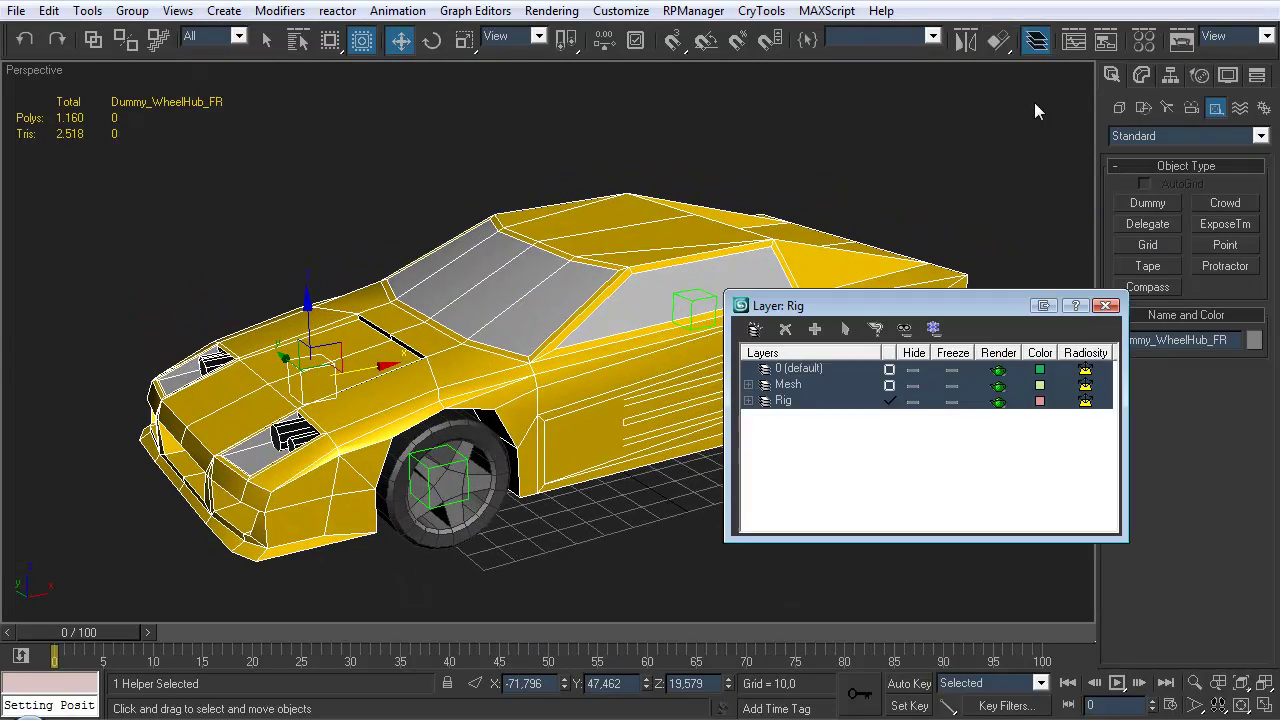
left_click(913, 385)
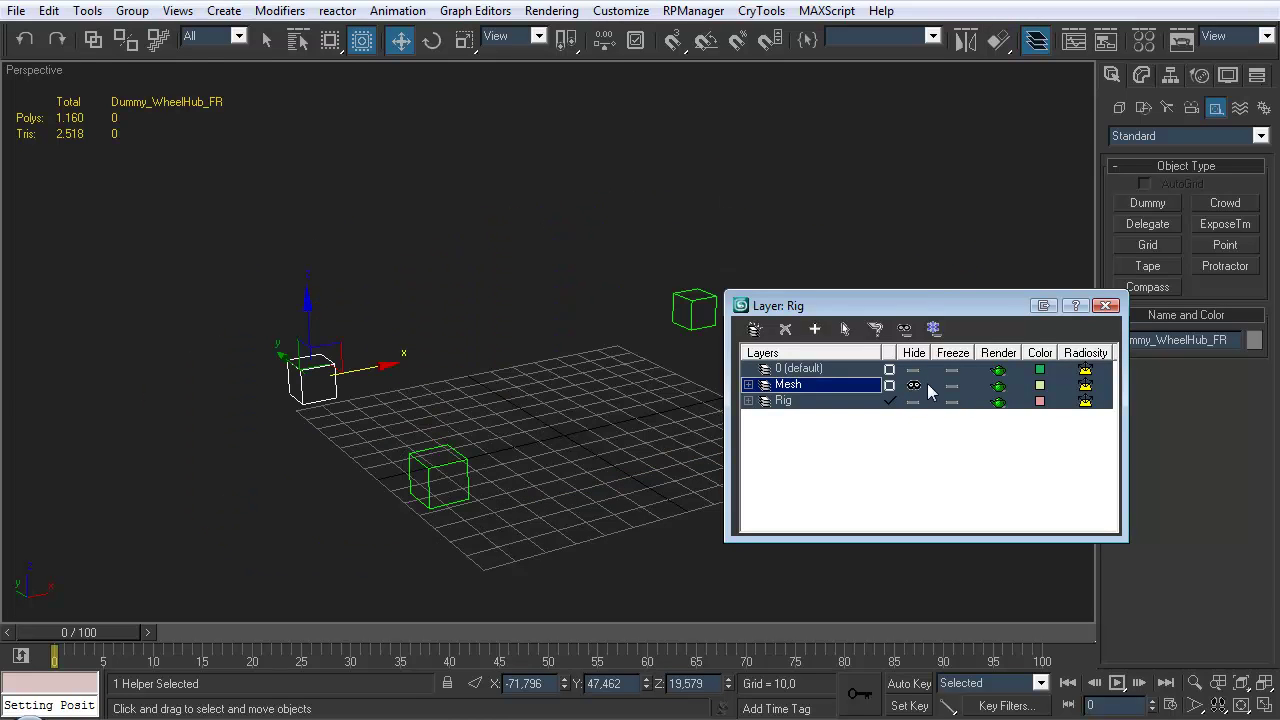
left_click(1105, 305)
left_click(831, 277)
middle_click_drag(831, 277, 771, 340, "alt")
middle_click_drag(539, 431, 591, 534, "alt")
left_click(603, 460)
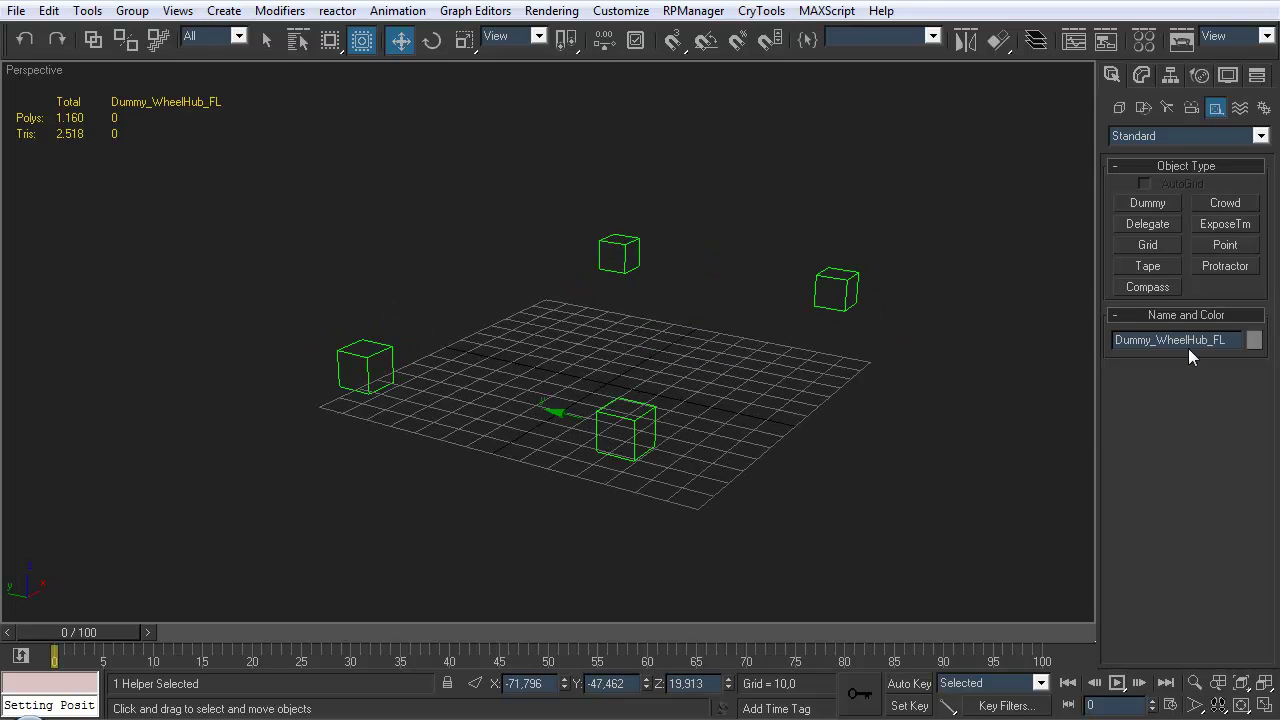
Create another Dummy helper beside the front-left hub dummy, slightly larger than it
middle_click_drag(806, 426, 907, 255, "alt")
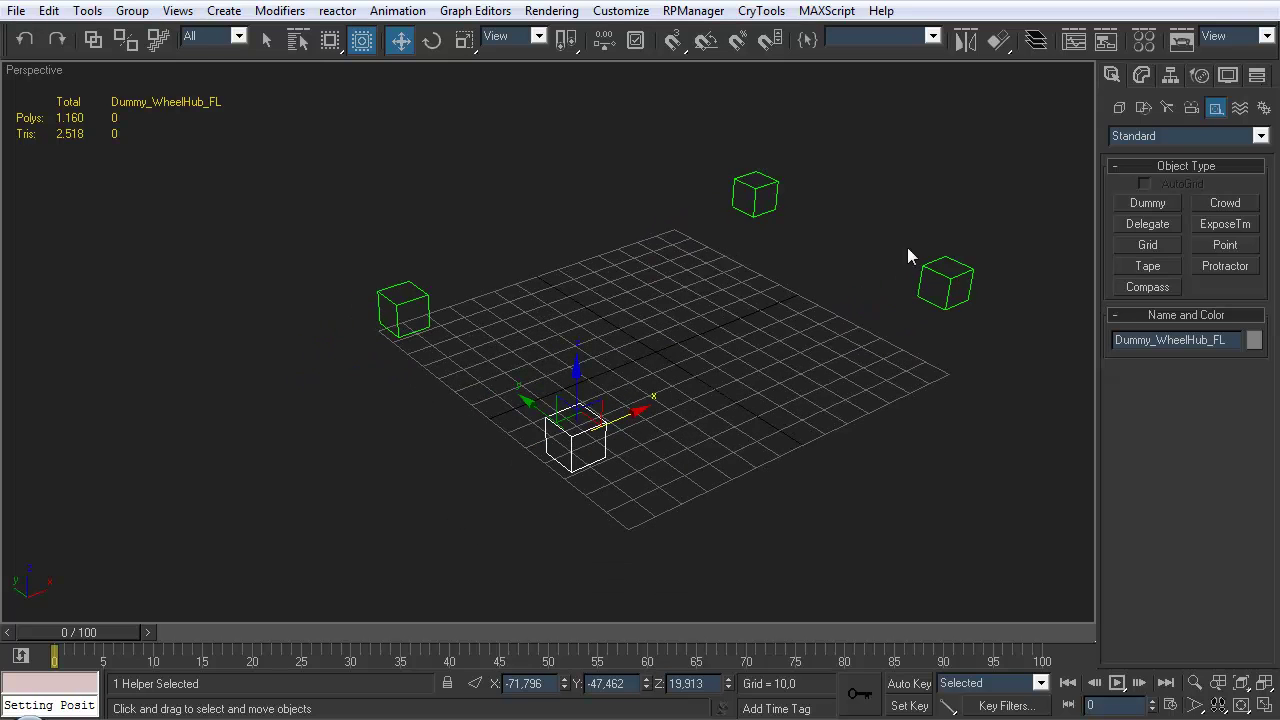
left_click(1148, 203)
middle_click_drag(700, 490, 640, 434)
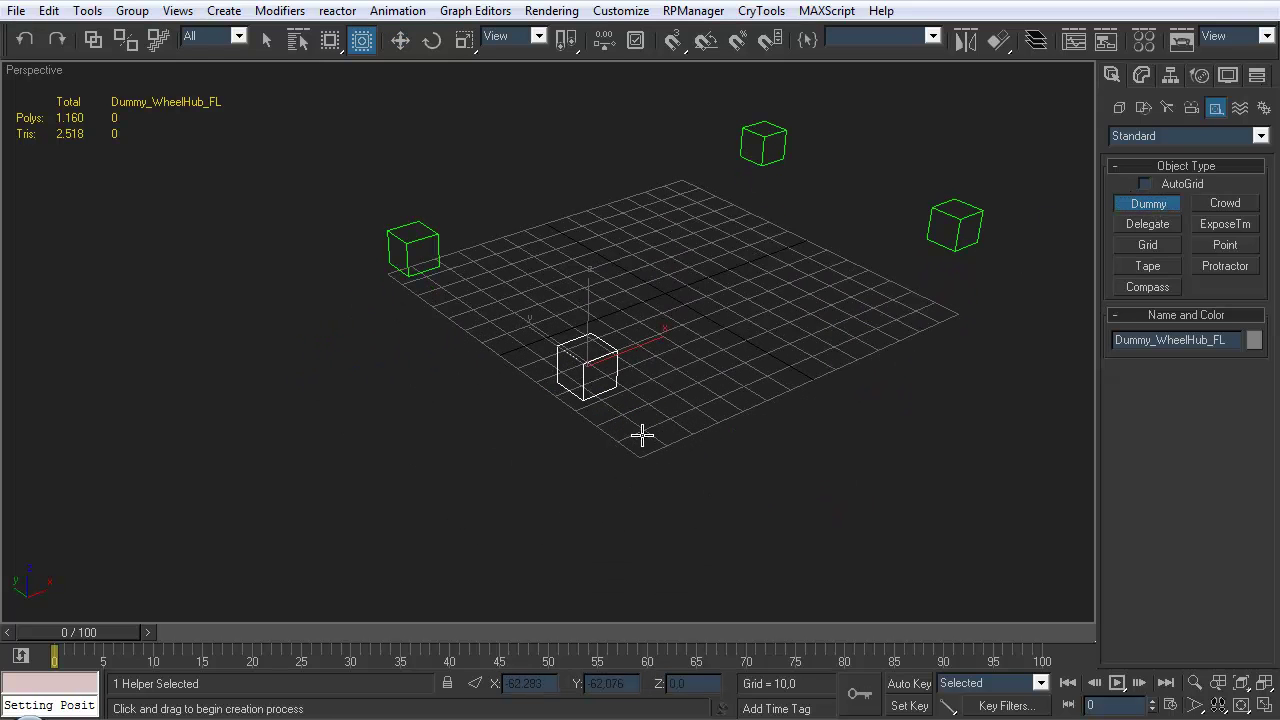
left_click_drag(642, 434, 652, 414)
key("w")
Align the new dummy's pivot point to the front-left wheel hub's center in X, Y and Z, and name it Dummy_SteeringHub_FL
left_click(998, 40)
left_click(620, 374)
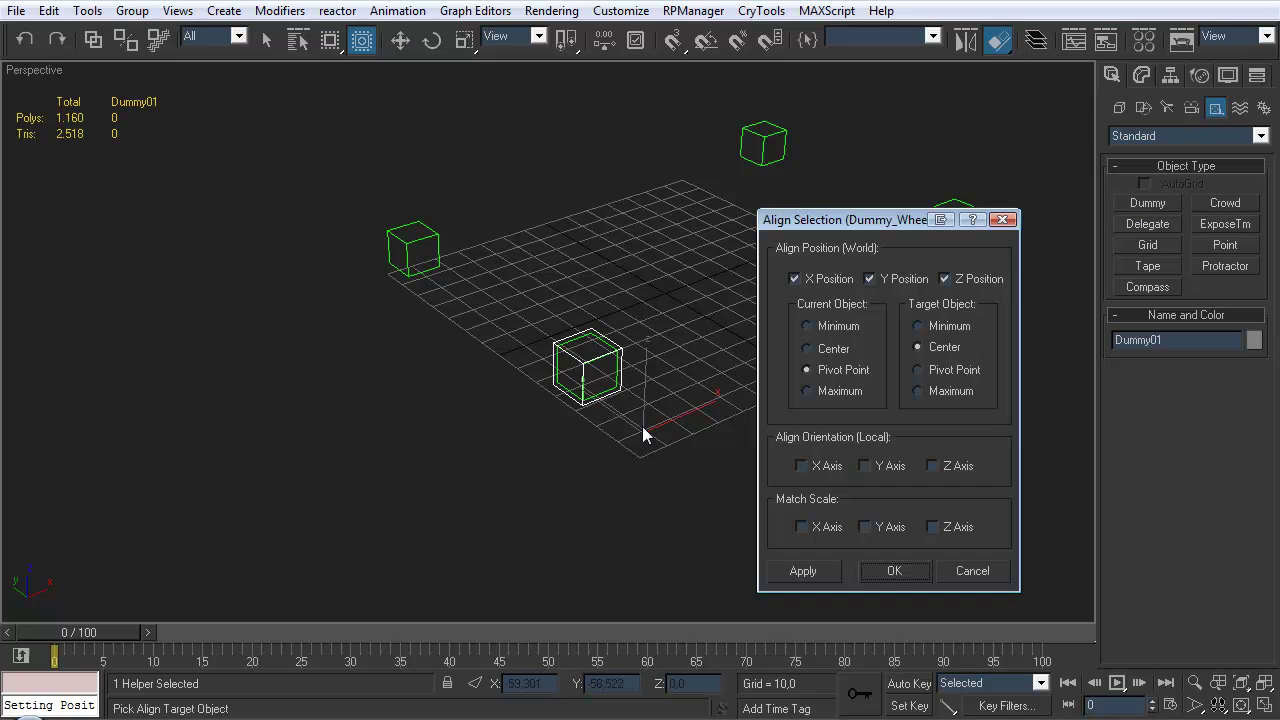
left_click(893, 571)
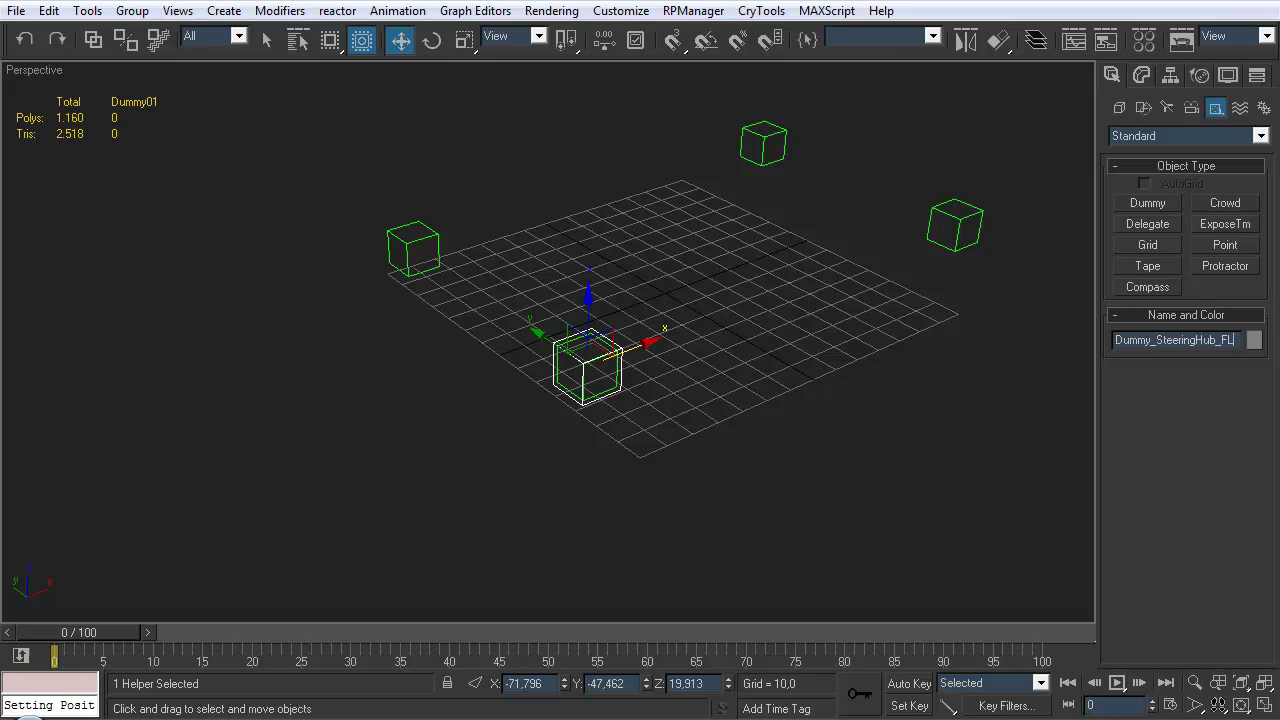
Clone Dummy_SteeringHub_FL toward the other front wheel along Y as a copy named Dummy_SteeringHub_FR
middle_click_drag(683, 437, 663, 443)
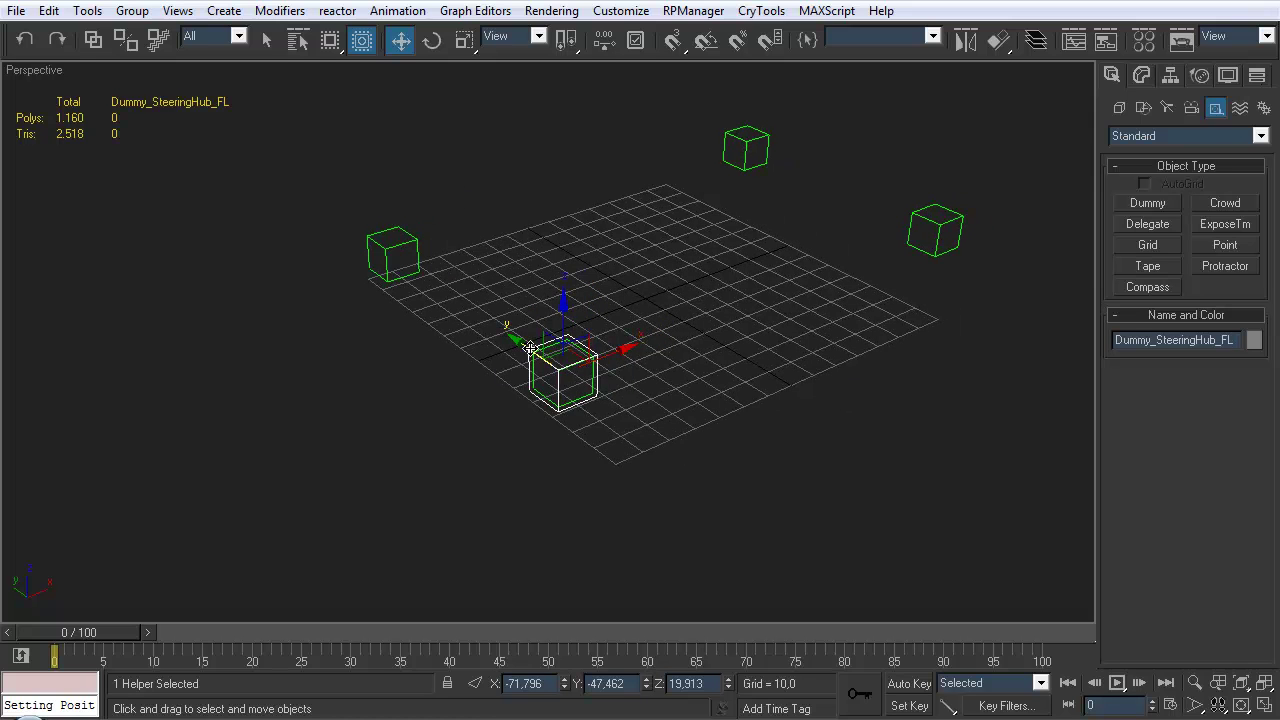
left_click_drag(530, 347, 508, 352, "shift")
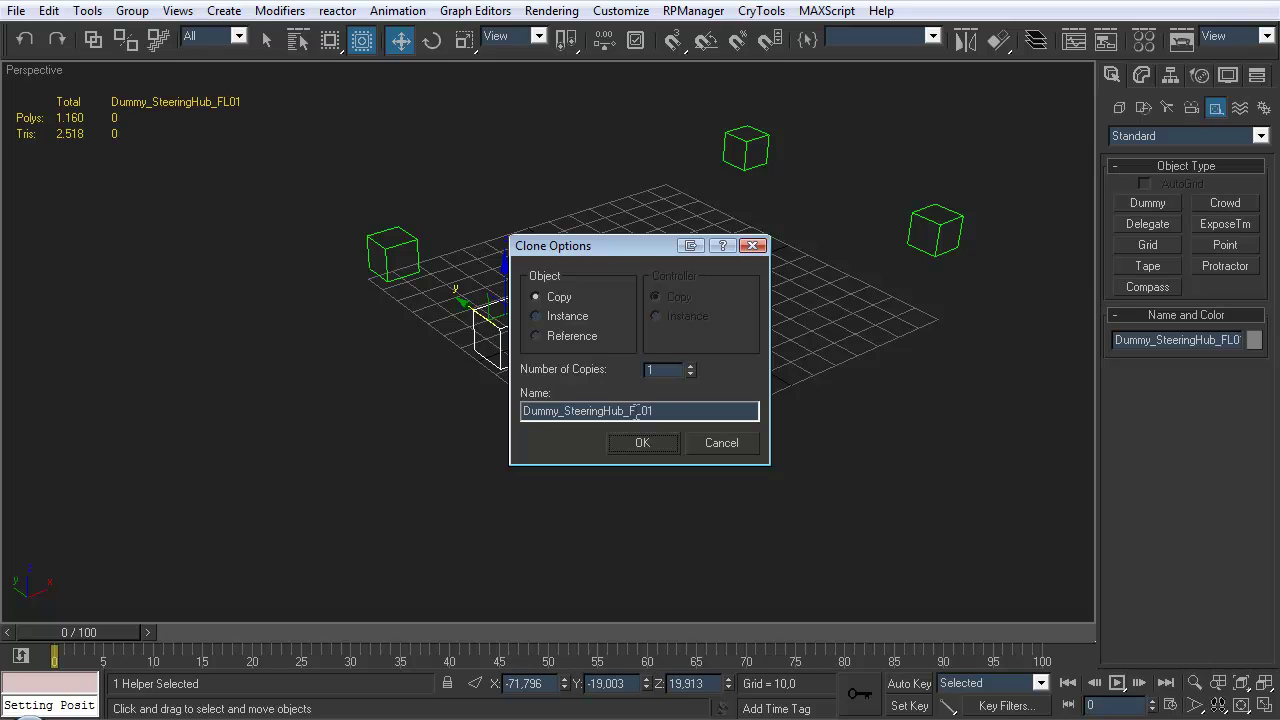
left_click_drag(630, 406, 762, 374)
type("FR")
left_click(670, 447)
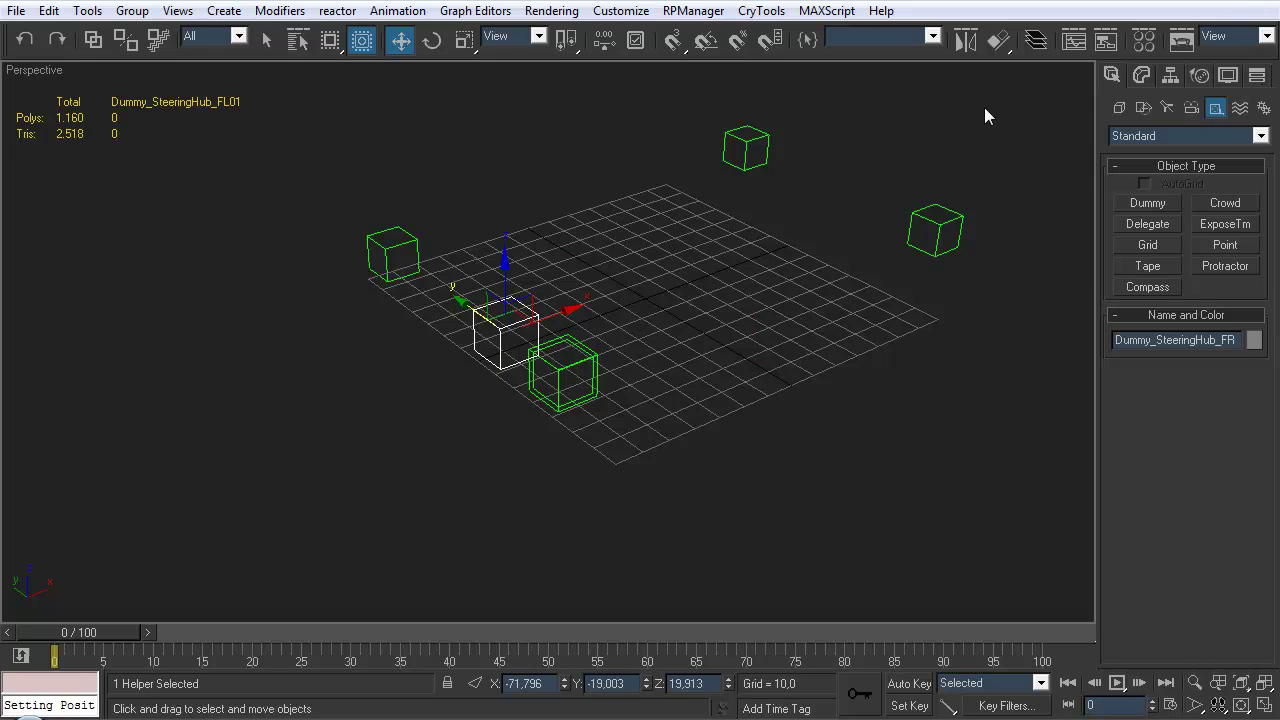
Align Dummy_SteeringHub_FR's pivot point to the center of the front-right wheel hub dummy in X, Y and Z, and deselect it
left_click(998, 40)
left_click(420, 252)
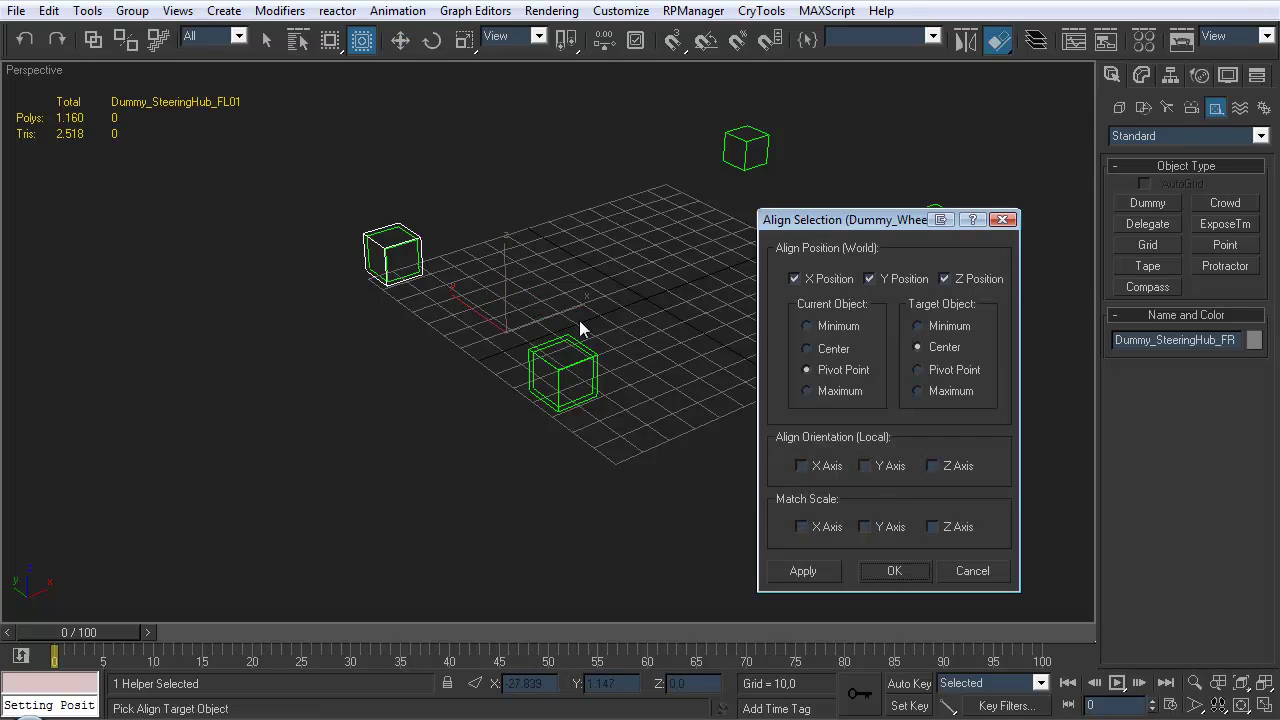
left_click(894, 570)
left_click(612, 397)
Create another Dummy helper in front of the front-left wheel position, slightly larger than the steering hub dummies
middle_click_drag(612, 397, 690, 412, "alt")
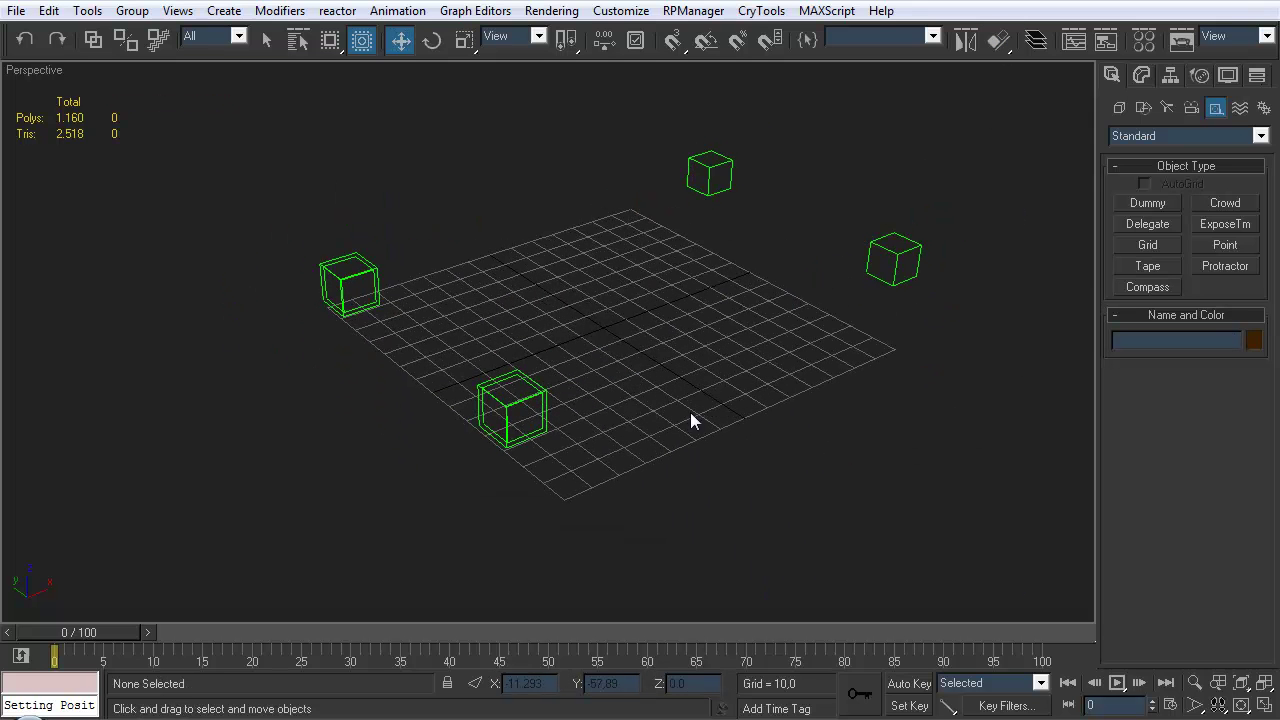
left_click(1144, 203)
left_click_drag(620, 503, 649, 486)
key("w")
Align the new dummy to the center of the front-left hub dummies and rename it Dummy_Wheel_FL
middle_click_drag(757, 263, 905, 105)
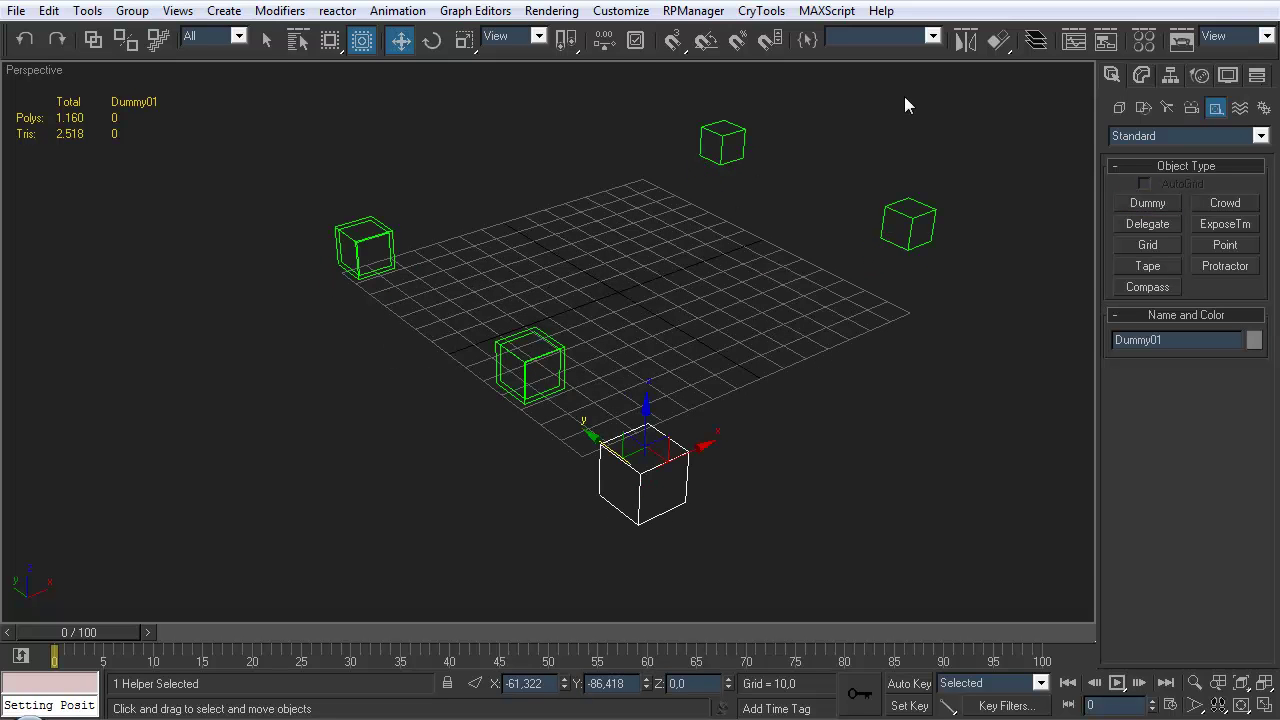
left_click(998, 40)
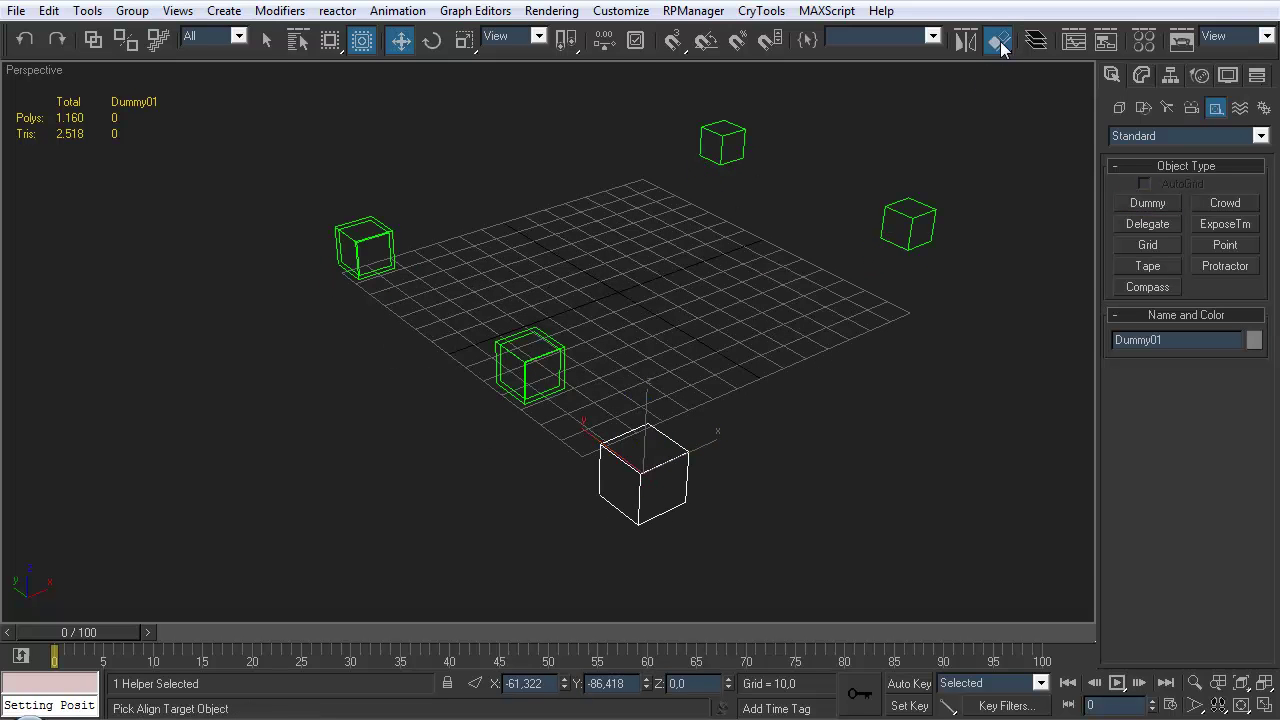
left_click(546, 401)
left_click(899, 566)
left_click_drag(1149, 340, 1181, 340)
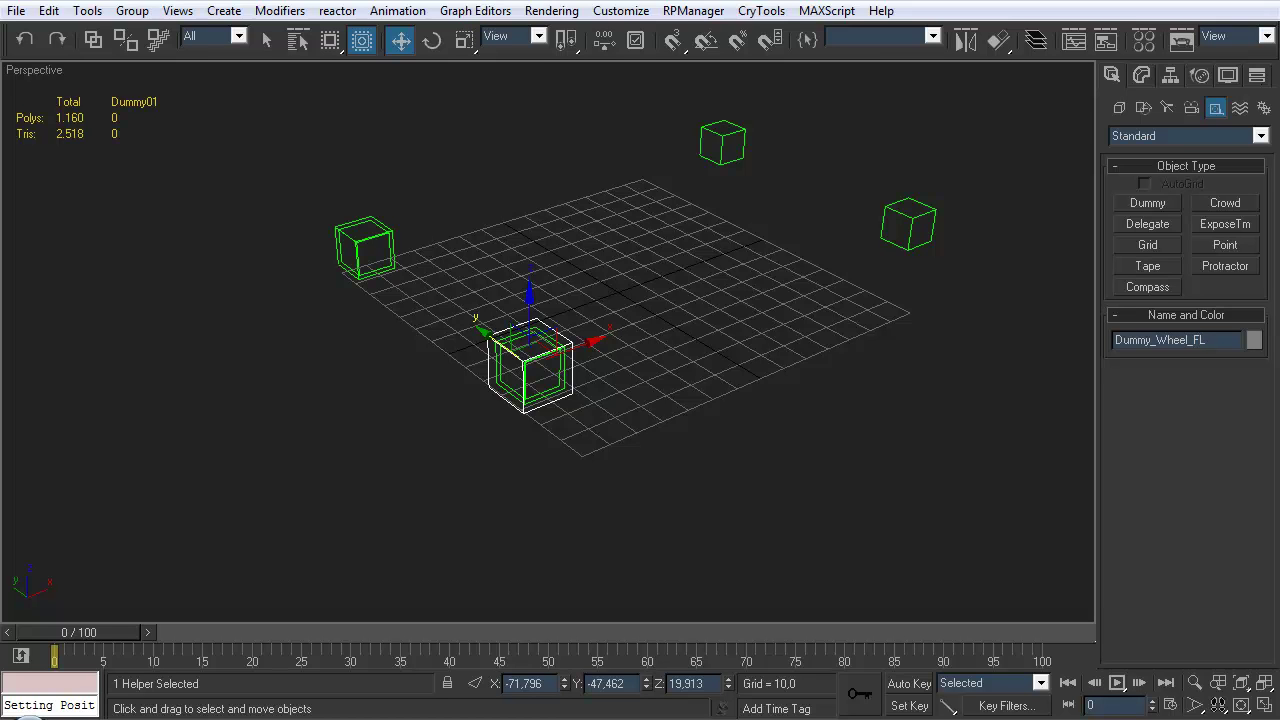
Clone Dummy_Wheel_FL toward the rear along X as a copy named Dummy_Wheel_RL
middle_click_drag(748, 430, 696, 448)
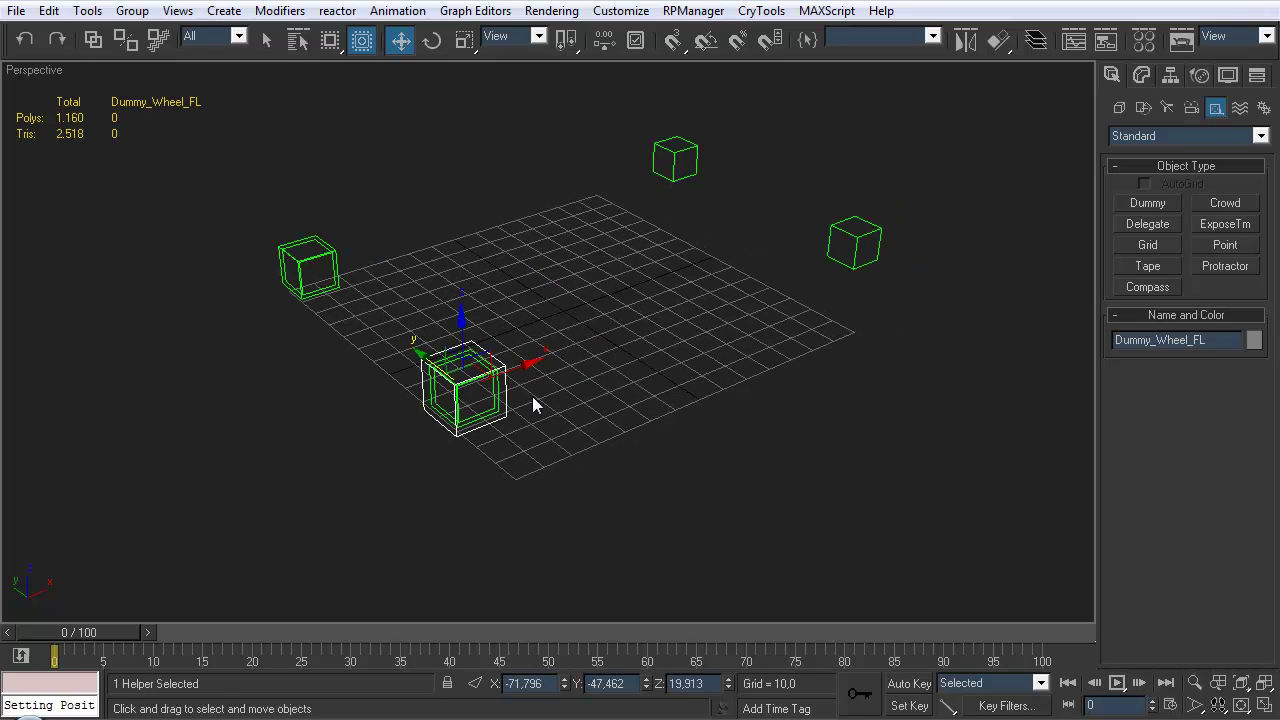
left_click_drag(591, 366, 744, 367, "shift")
left_click_drag(603, 410, 755, 348)
type("RL")
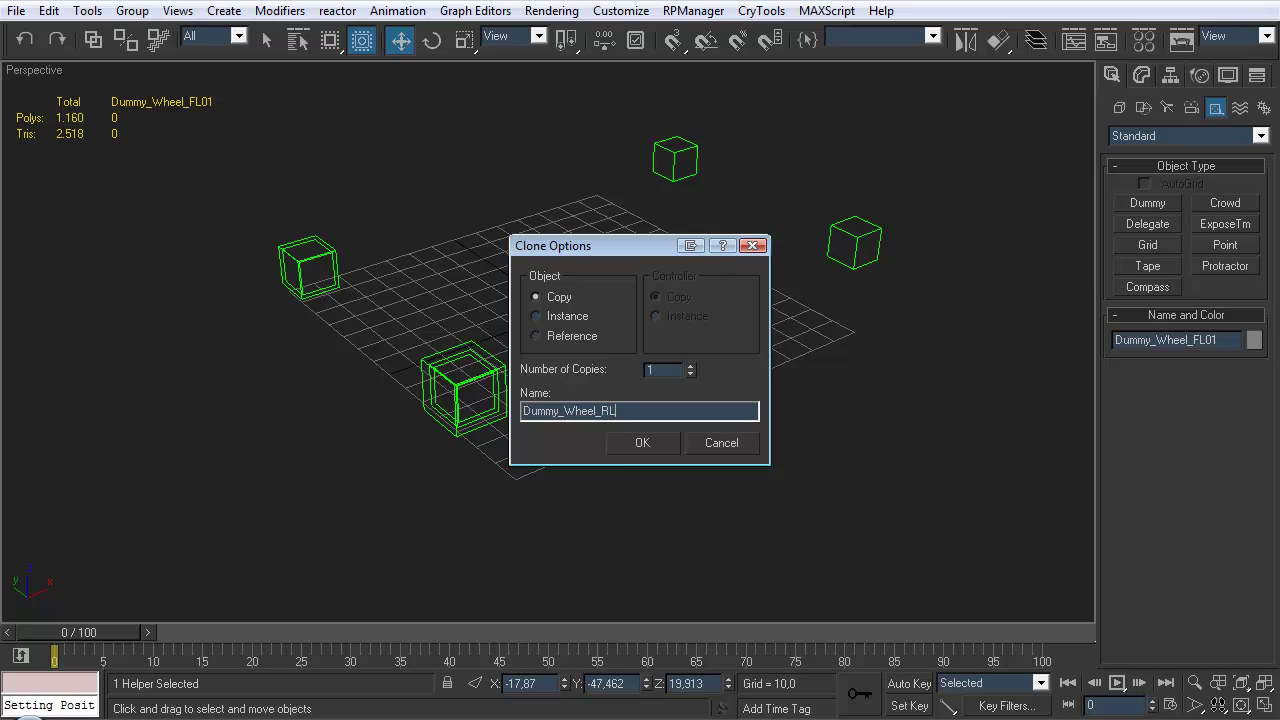
left_click(672, 442)
Align Dummy_Wheel_RL's pivot point to the center of the rear-left wheel hub dummy in X, Y and Z
left_click(999, 45)
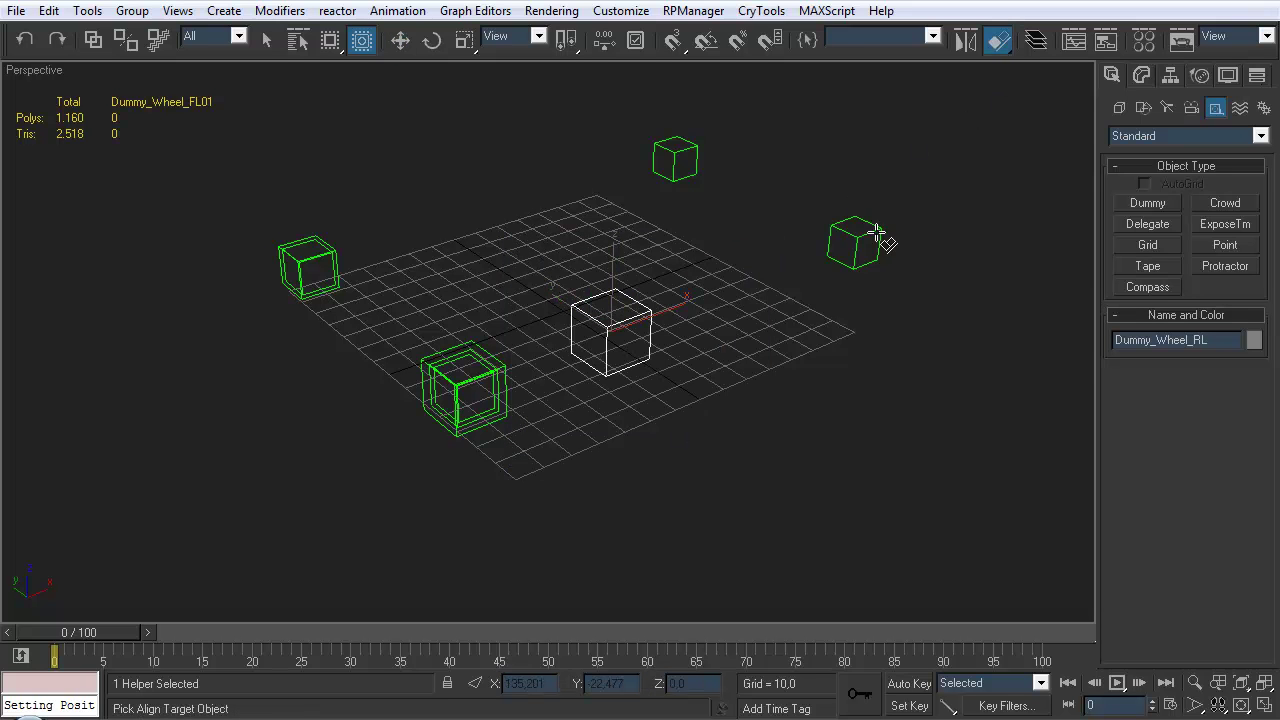
left_click(866, 243)
left_click(885, 569)
Clone Dummy_Wheel_RL toward the right side along Y as a copy named Dummy_Wheel_RR
left_click_drag(811, 235, 731, 207, "shift")
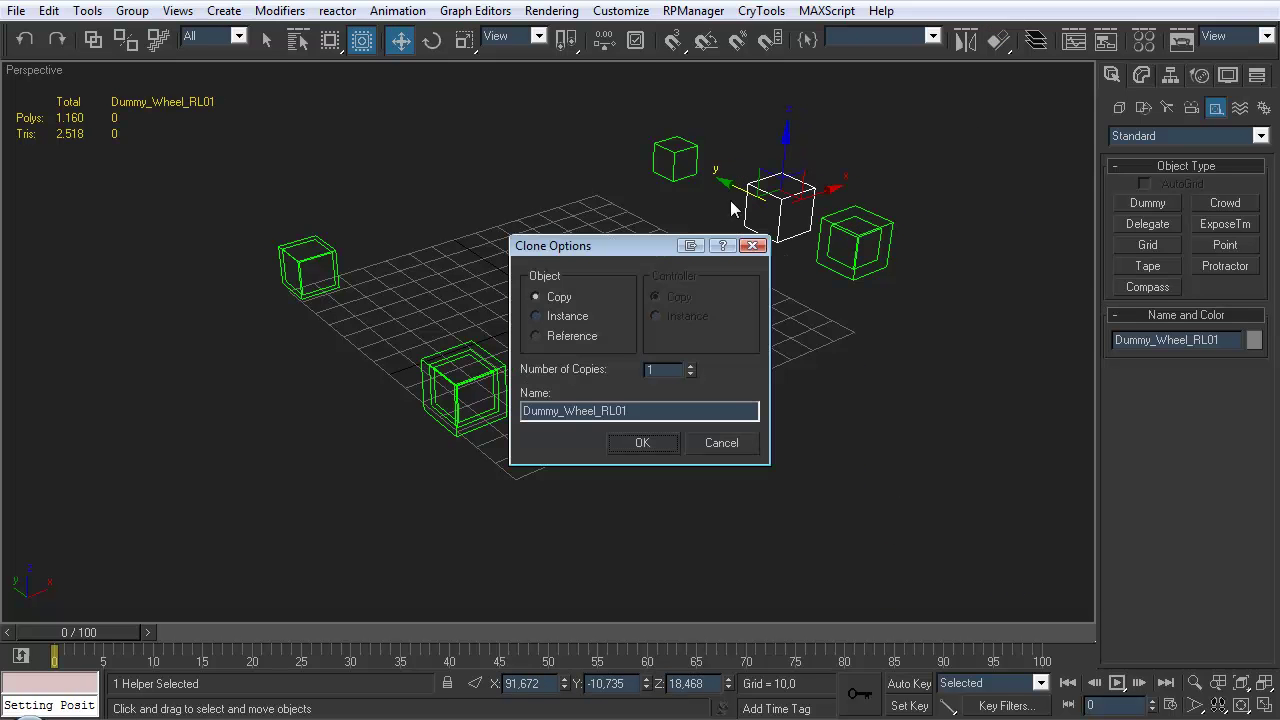
left_click_drag(605, 410, 729, 417)
key("Return")
Align Dummy_Wheel_RR's pivot point to the center of the rear-right wheel hub dummy in X, Y and Z
left_click(998, 40)
left_click(693, 165)
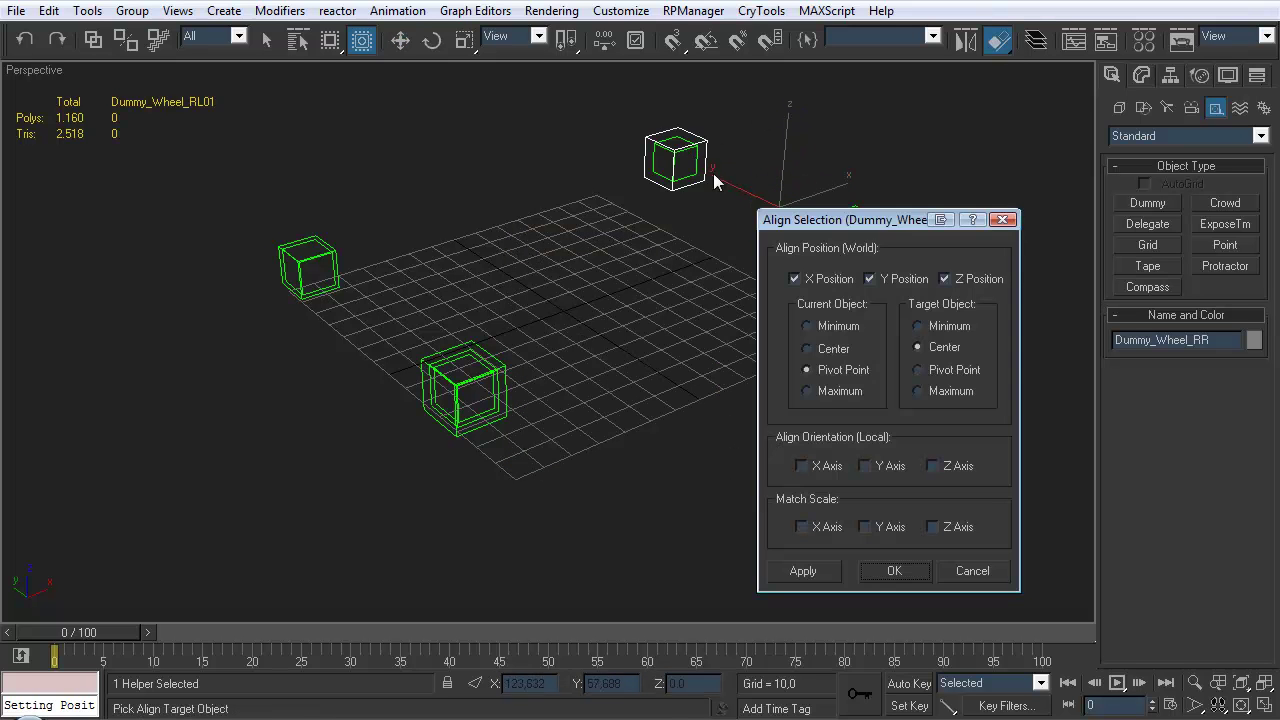
left_click(900, 572)
Clone Dummy_Wheel_RR toward the front along X as a copy named Dummy_Wheel_FR
left_click_drag(680, 160, 575, 185, "shift")
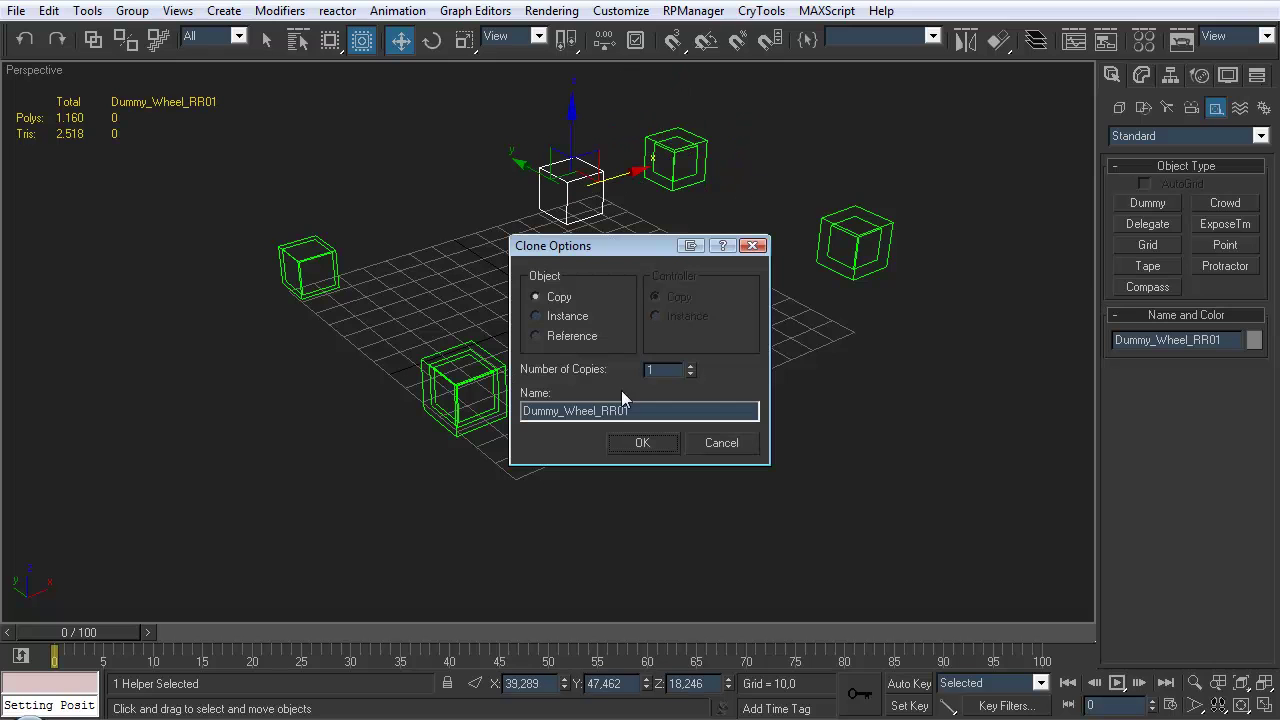
left_click_drag(601, 410, 745, 411)
type("FR")
left_click(641, 440)
Align Dummy_Wheel_FR's pivot point to the center of the front-right steering hub dummy in X, Y and Z, and deselect it
left_click(998, 40)
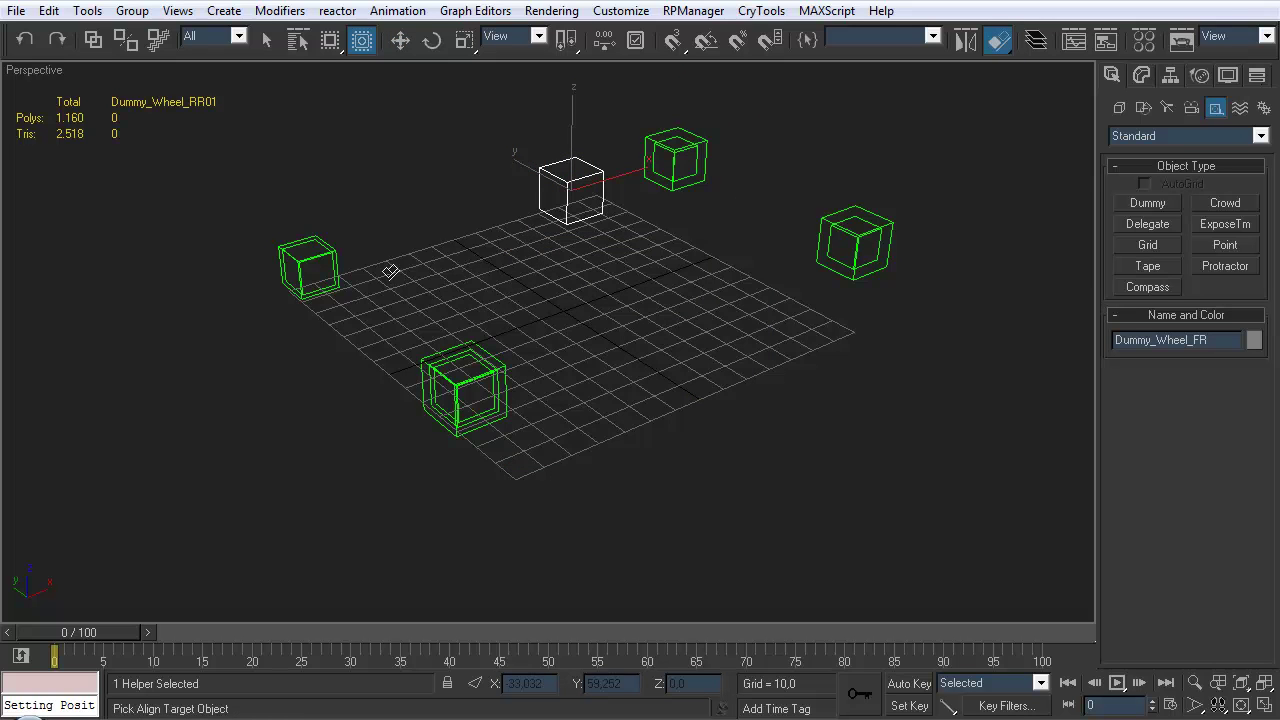
left_click(338, 258)
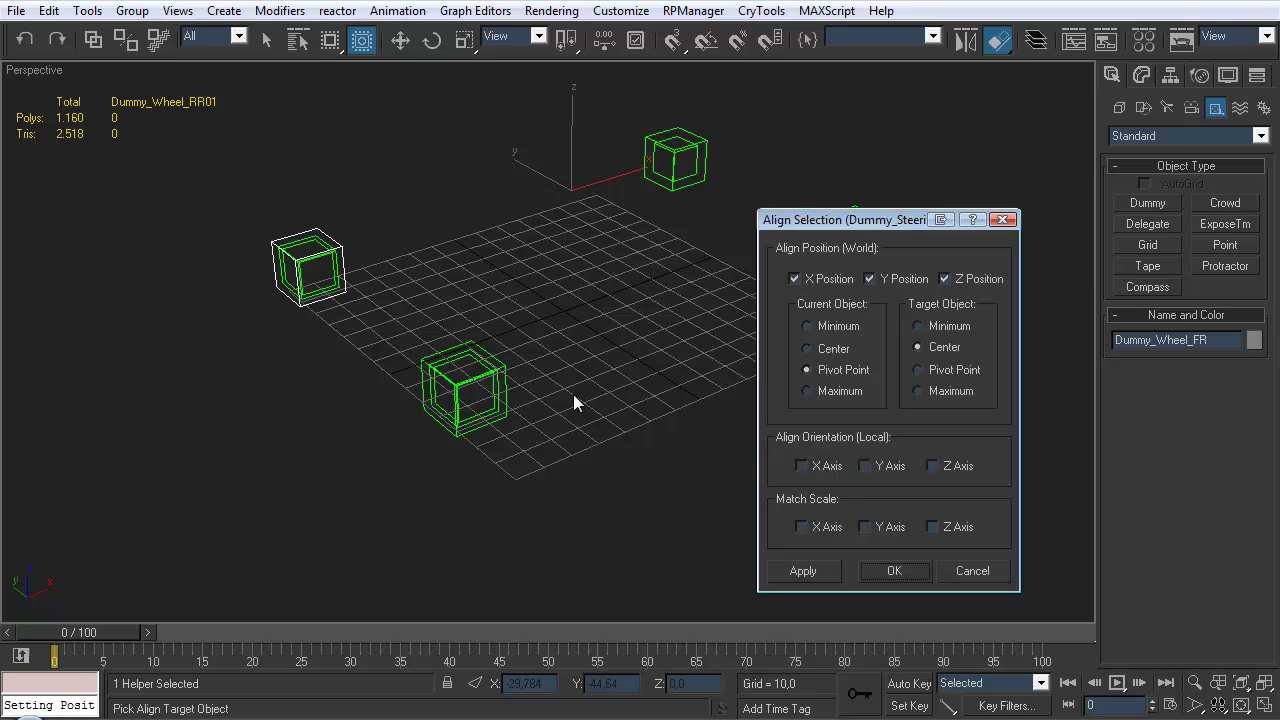
left_click(898, 571)
left_click(629, 376)
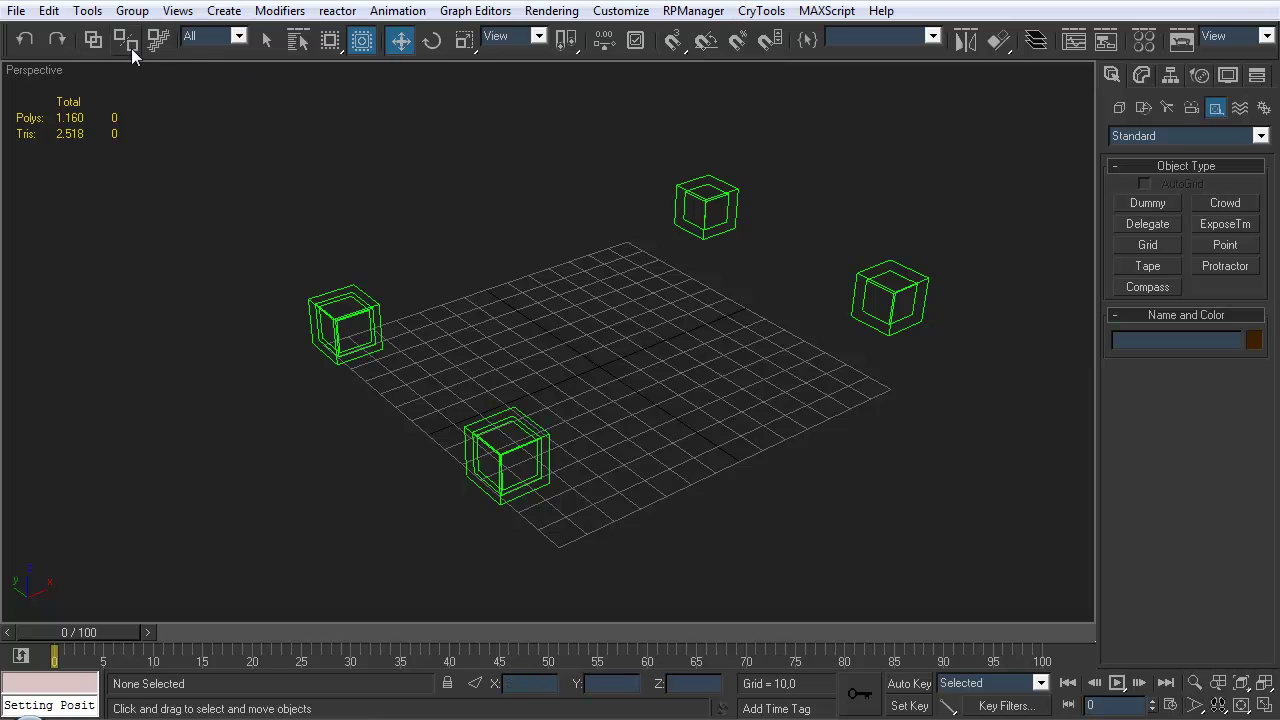
Link Dummy_Wheel_RR and Dummy_Wheel_RL as children to the wheel hub dummies inside them
left_click(94, 40)
middle_click_drag(633, 342, 515, 300)
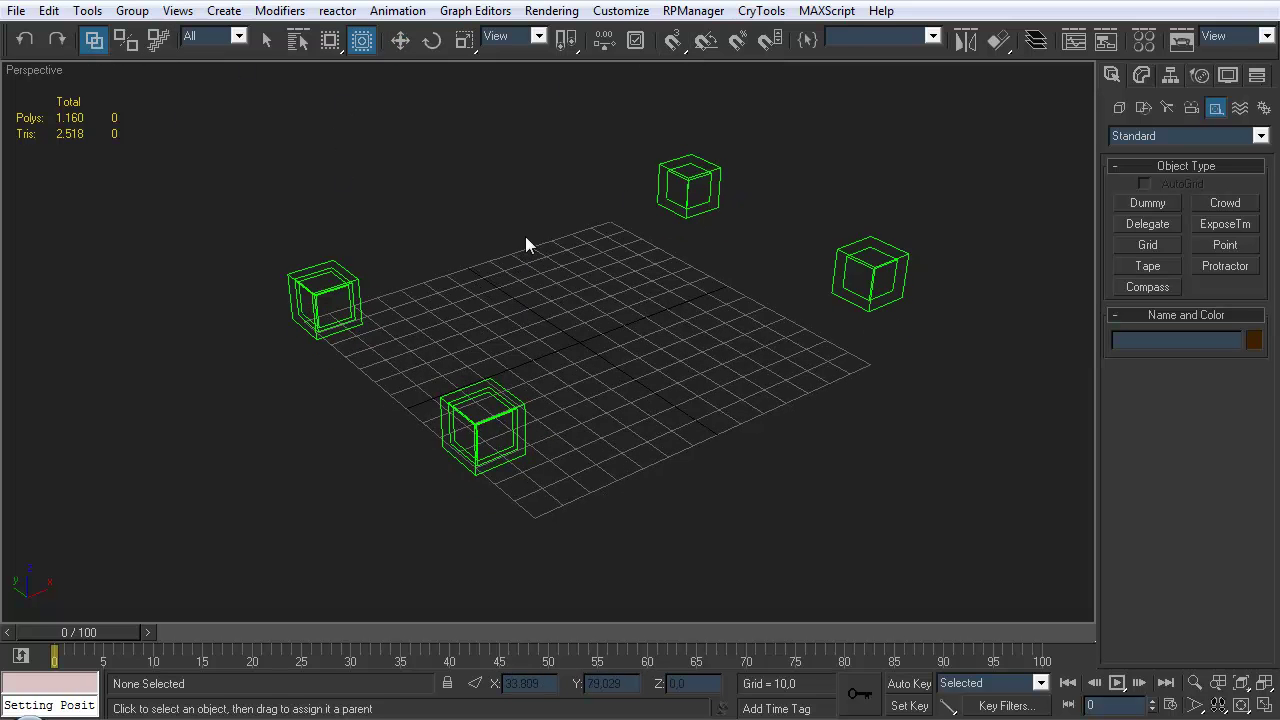
middle_click_drag(525, 236, 516, 269)
left_click(691, 190)
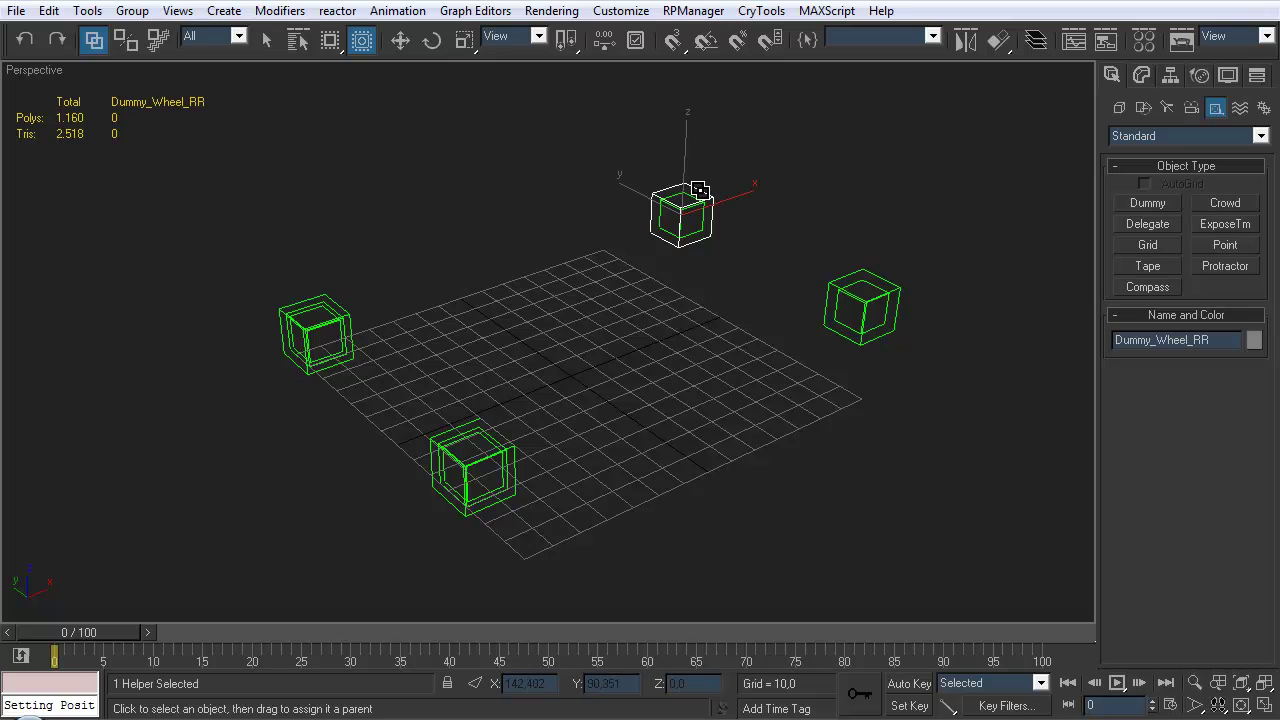
left_click(912, 259)
left_click(864, 300)
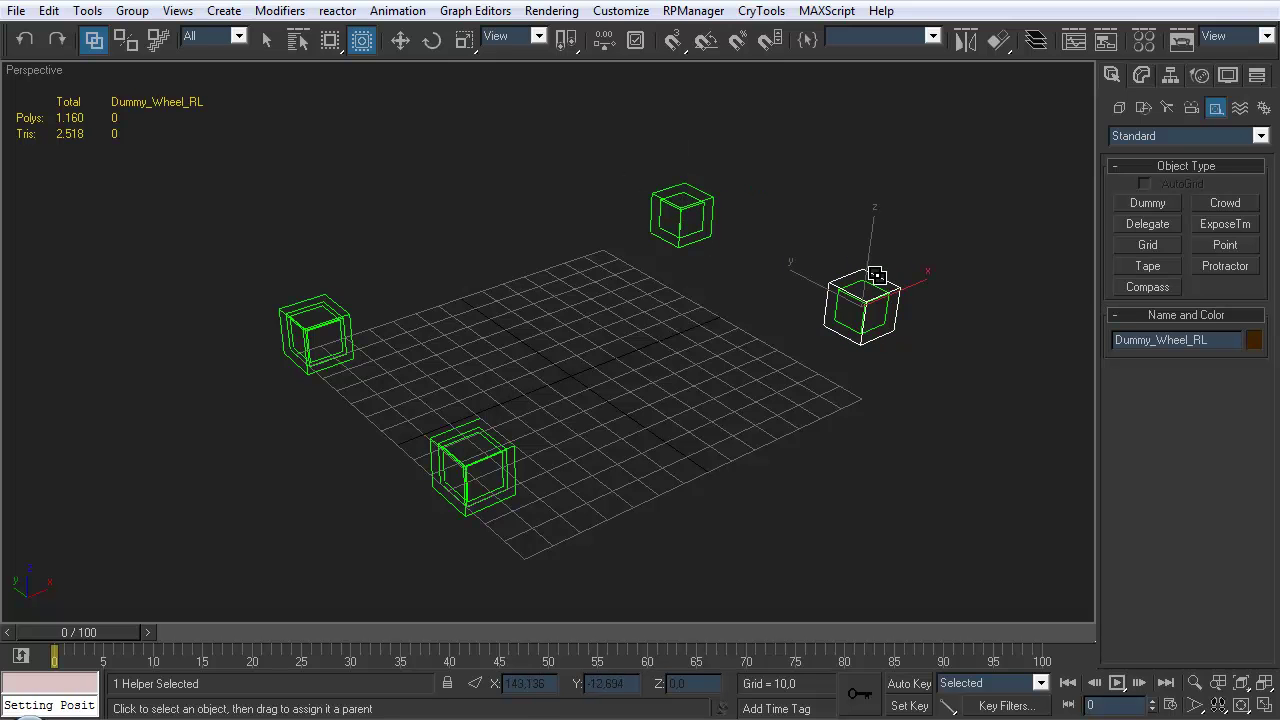
middle_click_drag(689, 409, 768, 308)
left_click(768, 300)
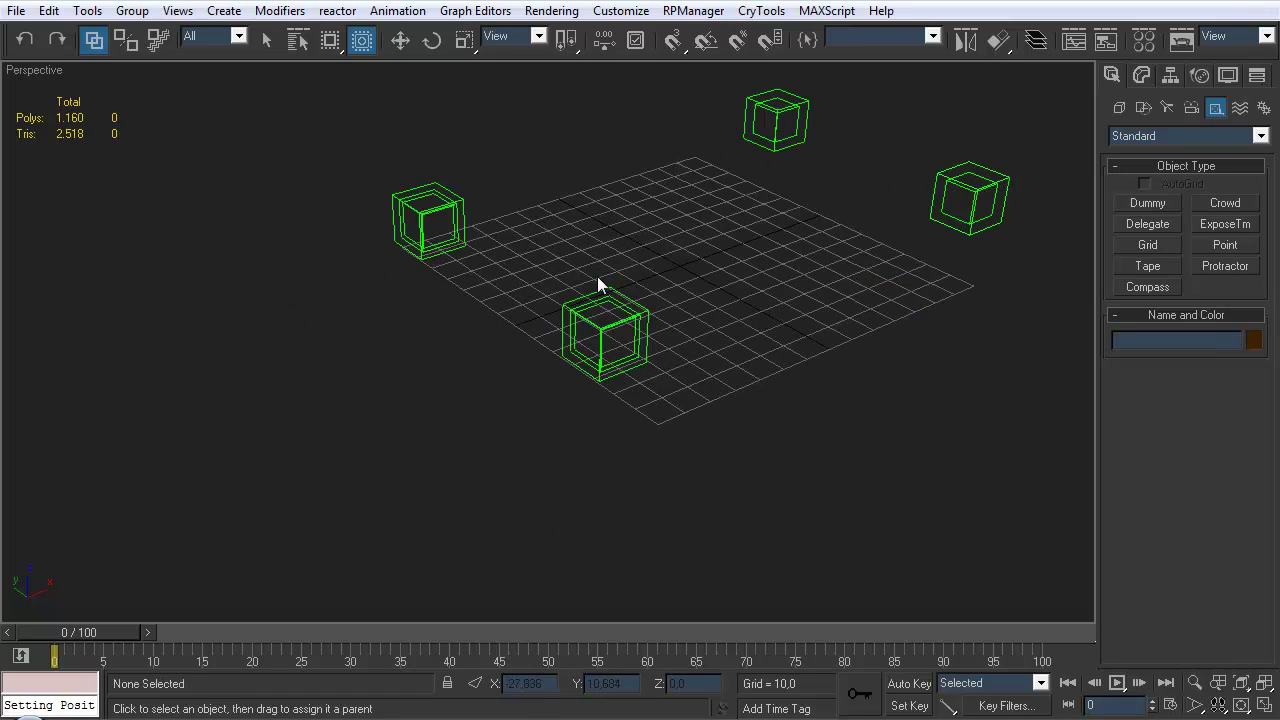
Link Dummy_Wheel_FL to the front-left steering hub dummy, and link that steering hub to its wheel hub dummy
left_click(620, 291)
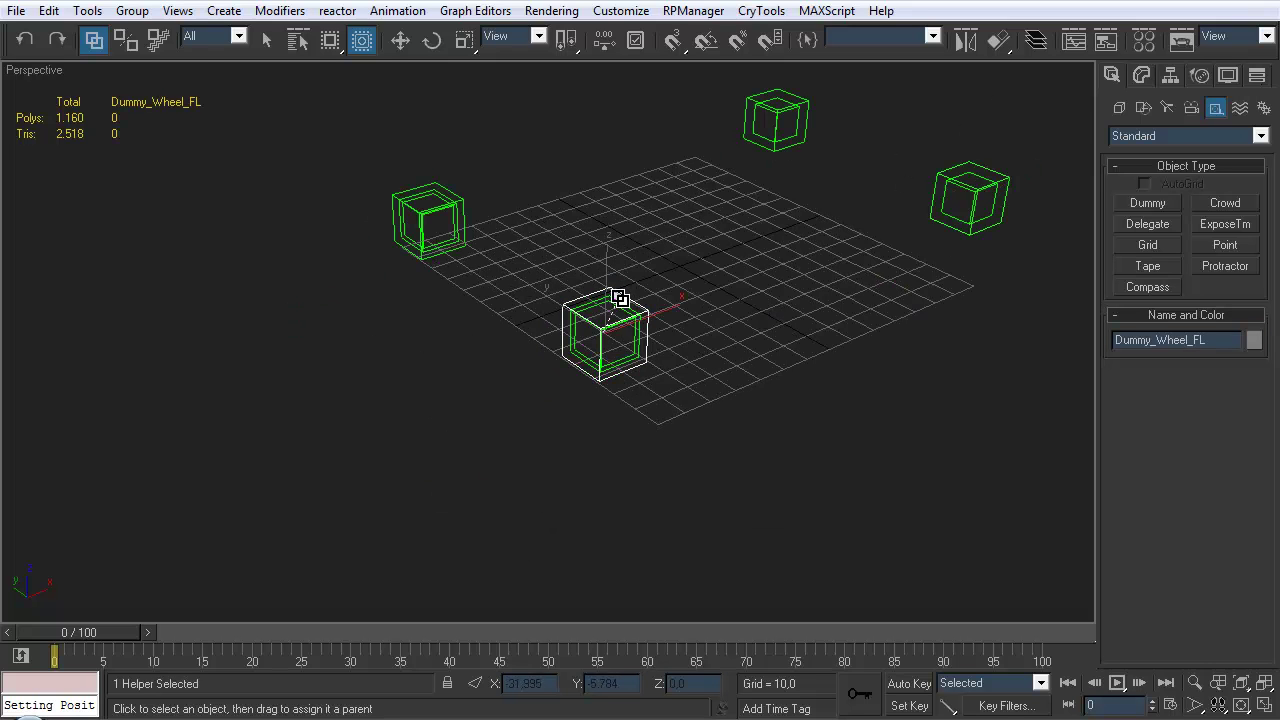
left_click(649, 284)
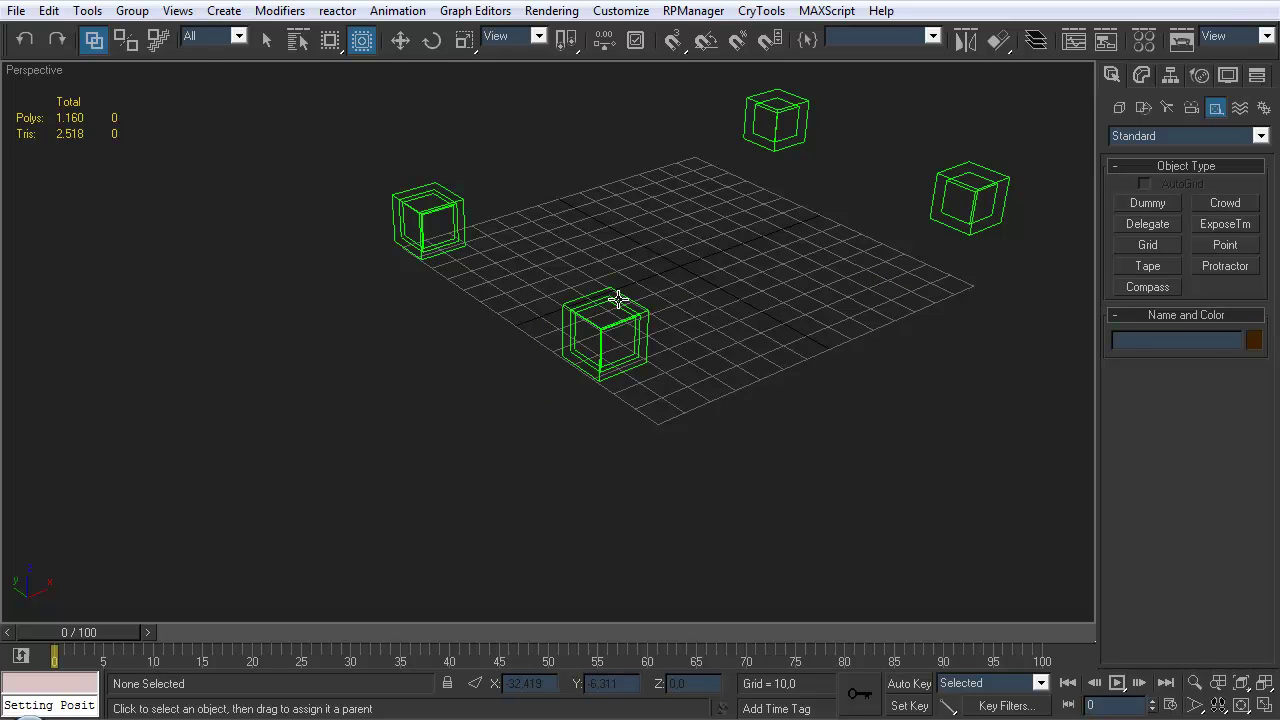
left_click(614, 299)
Link Dummy_Wheel_FR to the front-right steering hub dummy, and link that steering hub to its wheel hub dummy
left_click(432, 214)
left_click(450, 191)
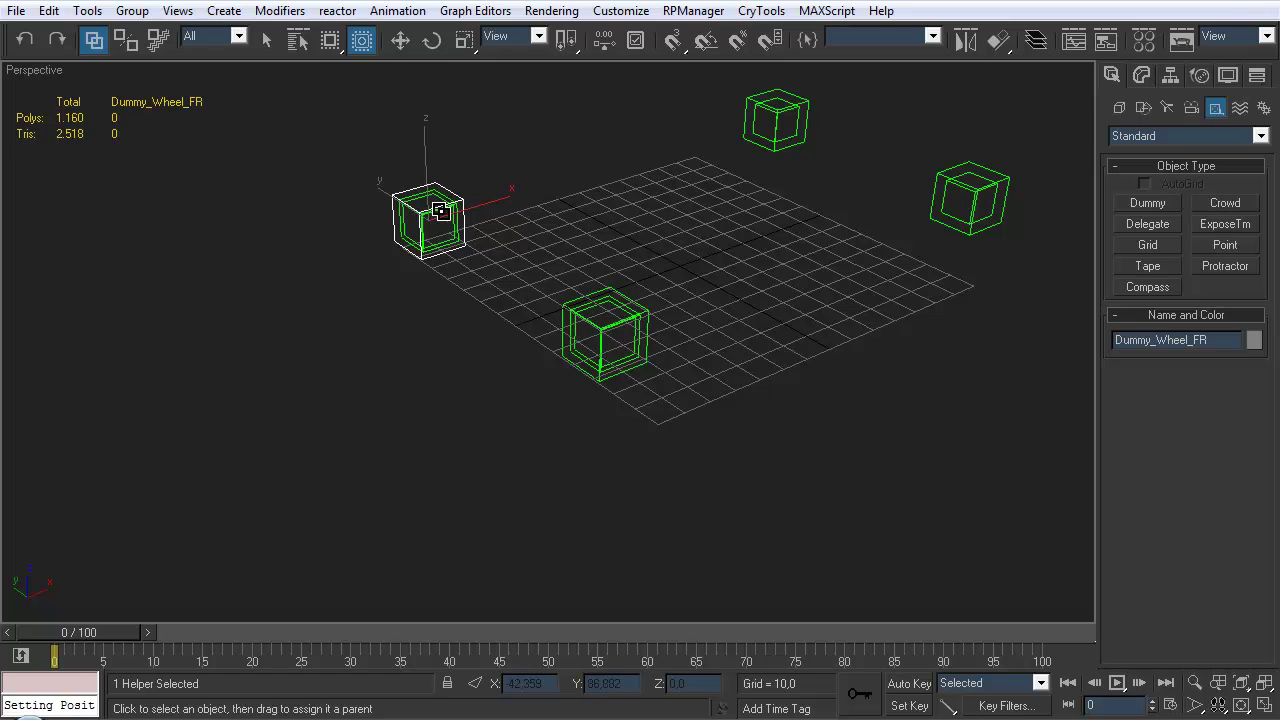
scroll(510, 210, "up", 5)
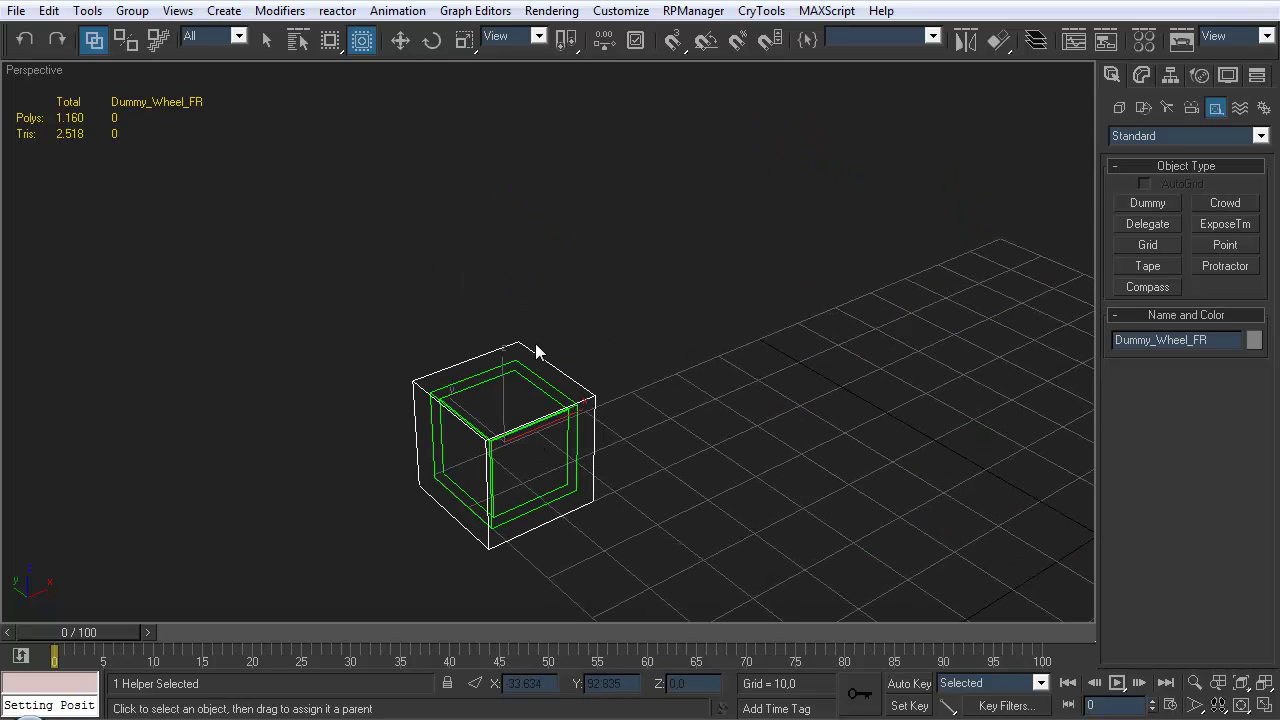
left_click(528, 360)
left_click(531, 354)
left_click(514, 366)
left_click_drag(521, 361, 643, 371)
left_click(740, 403)
scroll(700, 395, "down", 6)
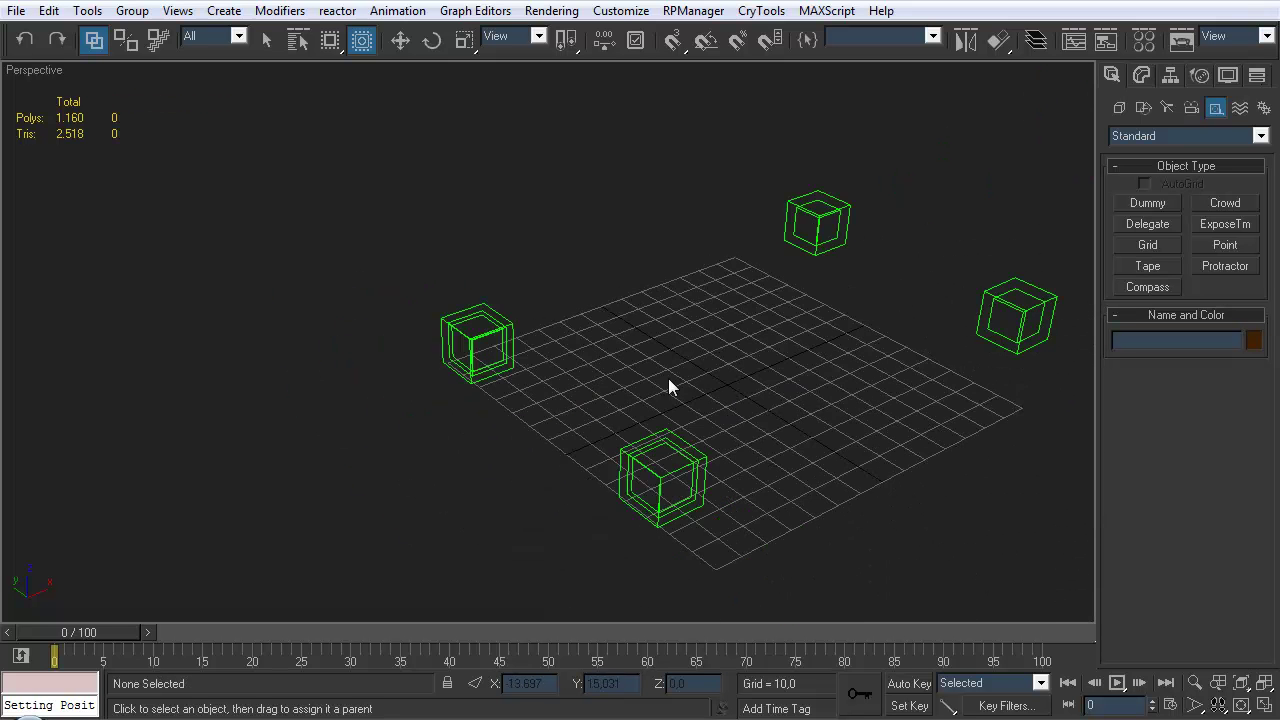
Test the rear-left link by moving Dummy_WheelHub_RL along Z, and undo the move
middle_click_drag(598, 410, 757, 366, "alt")
key("w")
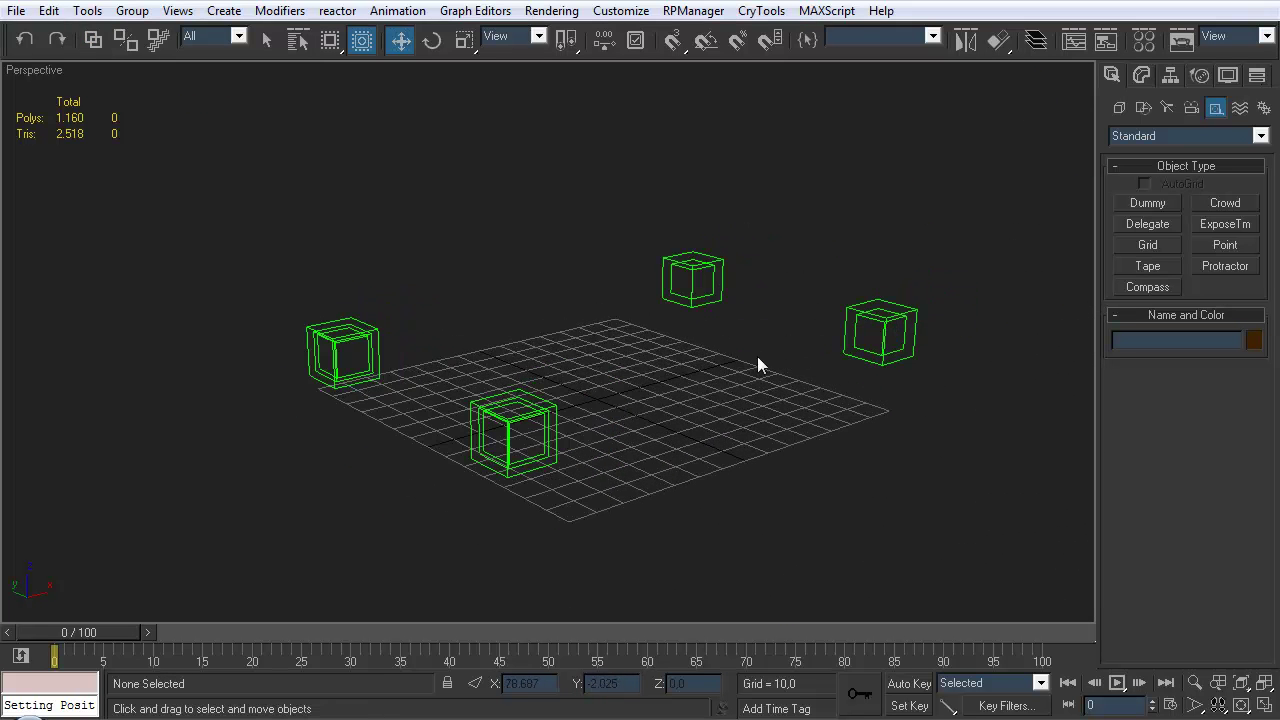
left_click(880, 338)
middle_click_drag(880, 338, 797, 281, "alt")
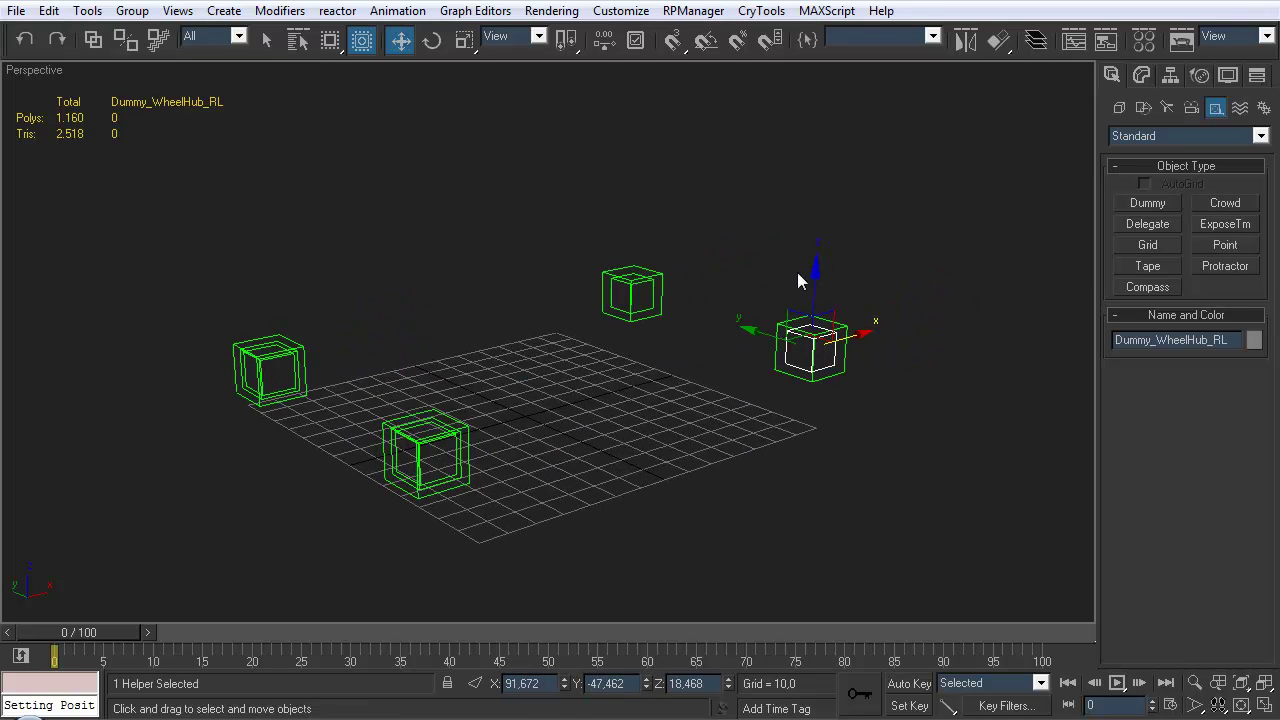
left_click_drag(813, 293, 813, 330)
key("ctrl+z")
Test the front-left hierarchy by moving its hub dummy vertically, undo the move and clear the selection
middle_click_drag(718, 402, 743, 389)
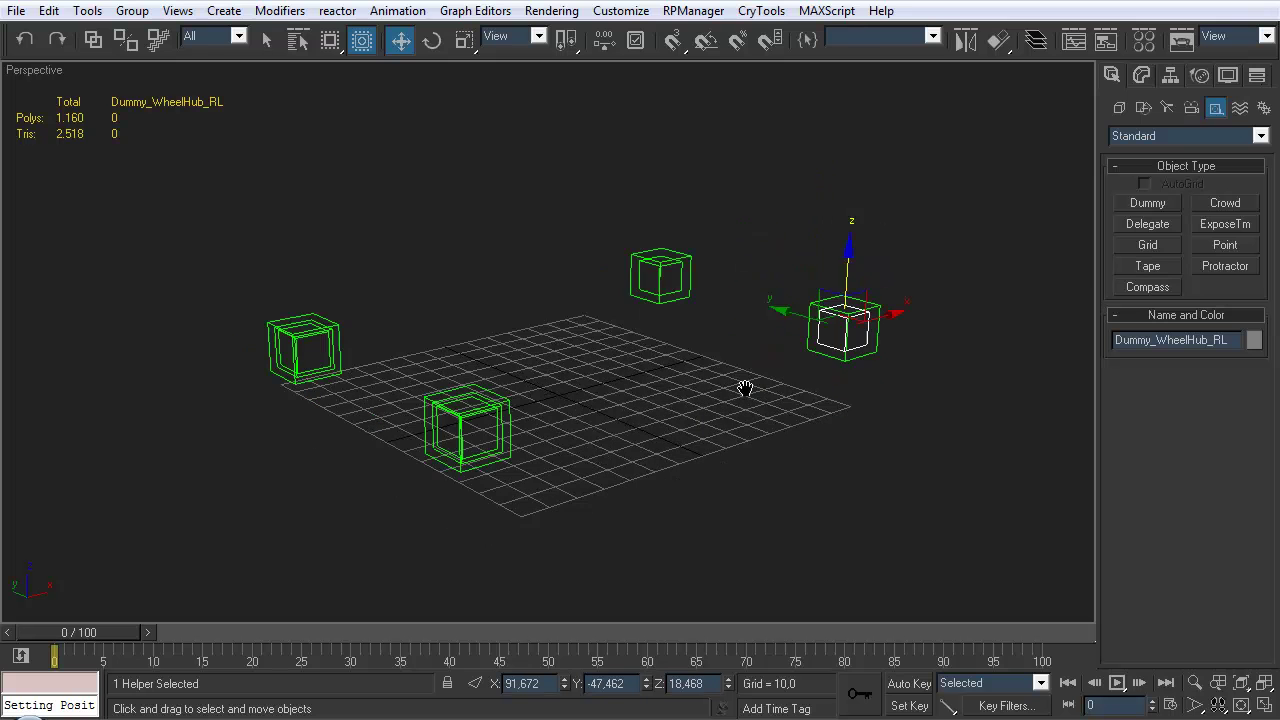
middle_click_drag(783, 331, 795, 357)
left_click(540, 455)
left_click_drag(540, 455, 530, 374)
key("ctrl+z")
left_click(627, 377)
Test the steering by rotating Dummy_SteeringHub_FL about Z, undo the rotation and clear the selection
middle_click_drag(627, 377, 545, 391, "alt")
left_click(542, 404)
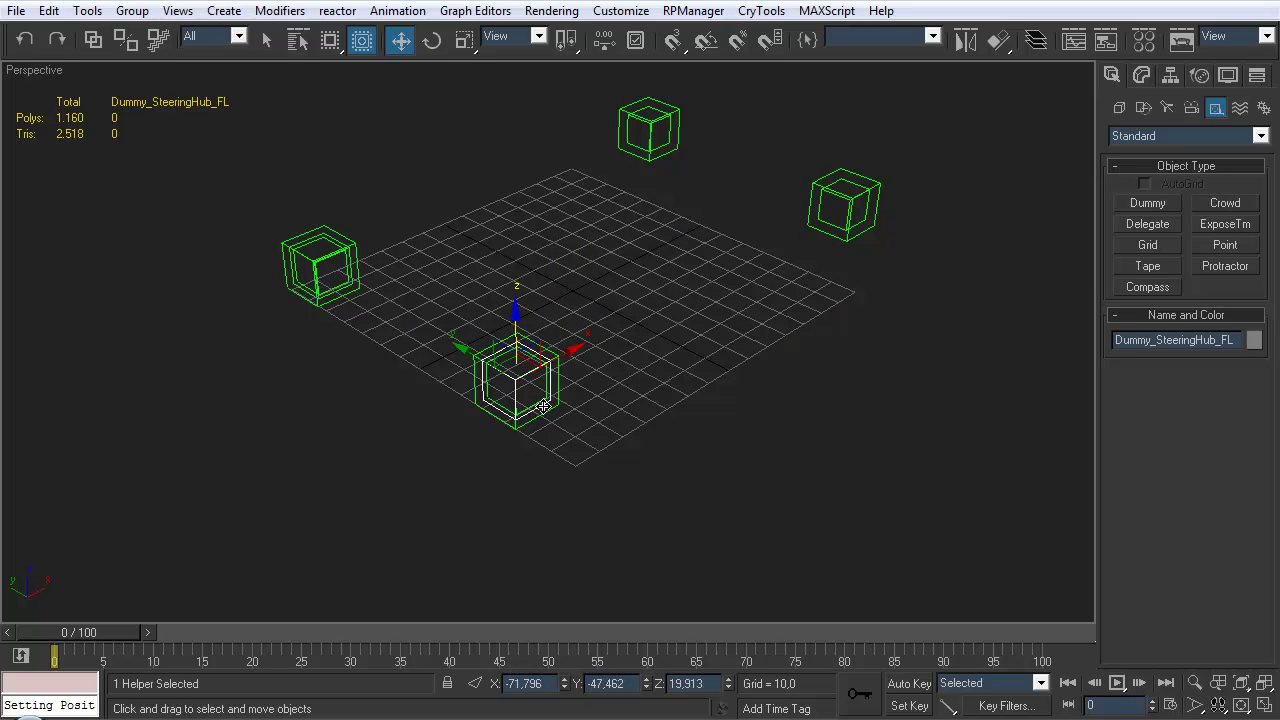
key("e")
left_click_drag(517, 420, 485, 418)
key("ctrl+z")
left_click(674, 334)
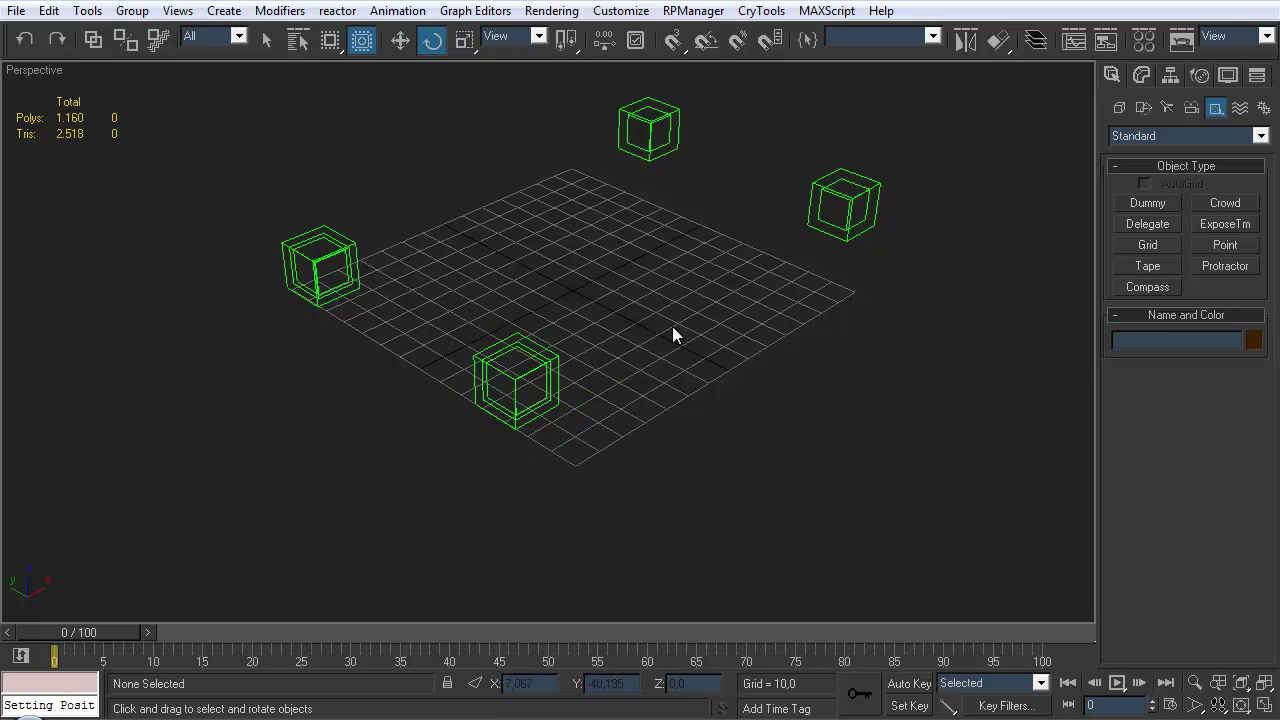
Test the wheel spin by rotating Dummy_Wheel_FL about Y, and undo the rotation and the selection
left_click(522, 342)
left_click_drag(522, 342, 501, 526)
key("ctrl+z")
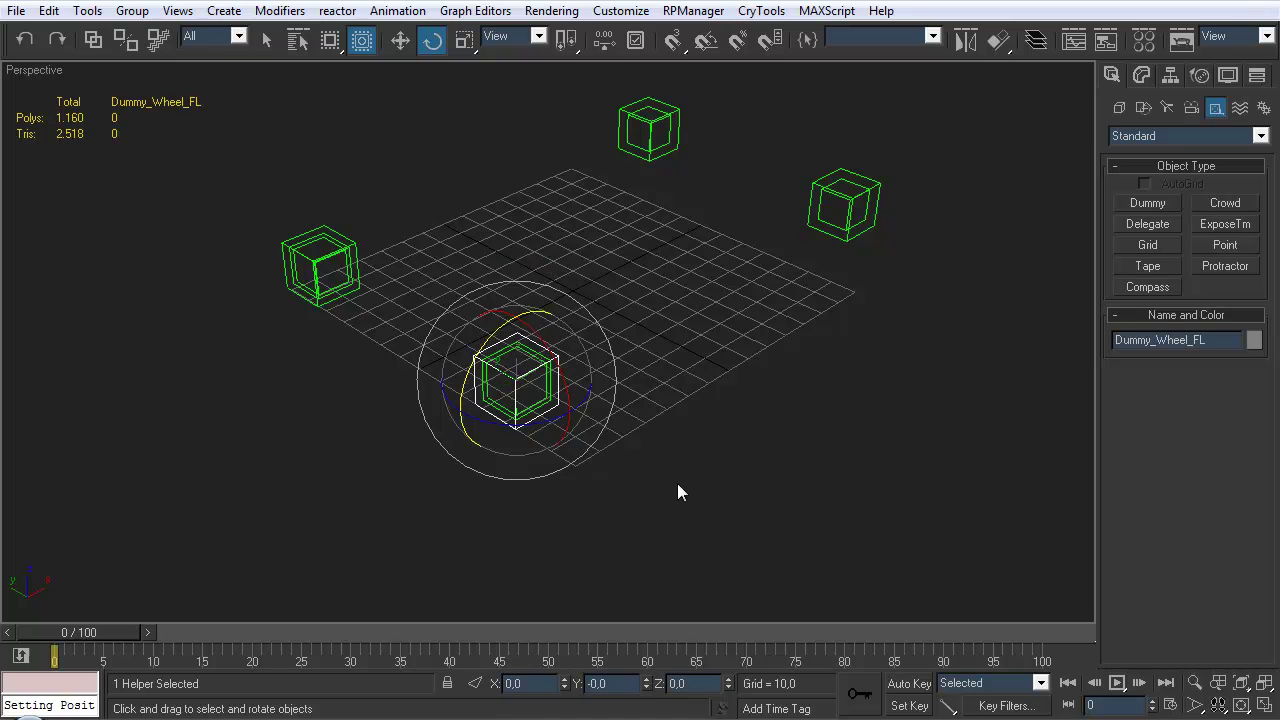
key("ctrl+z")
key("shift+z")
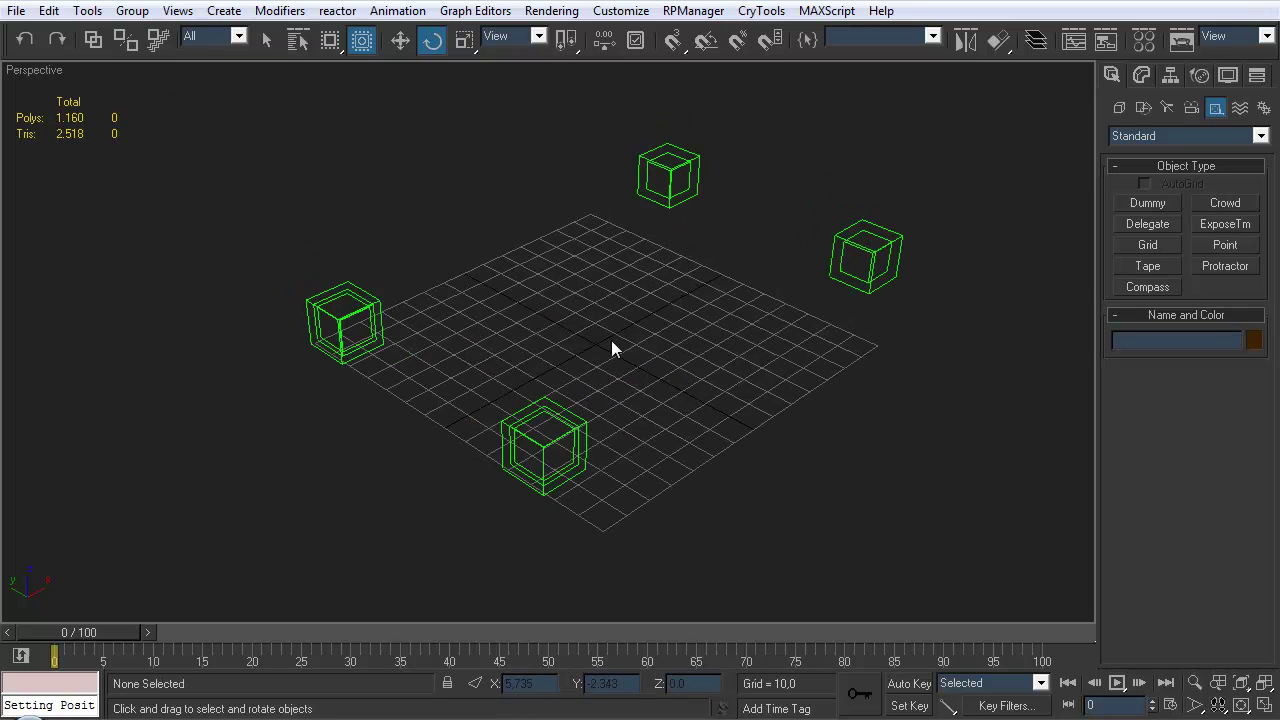
key("shift+z")
key("shift+z")
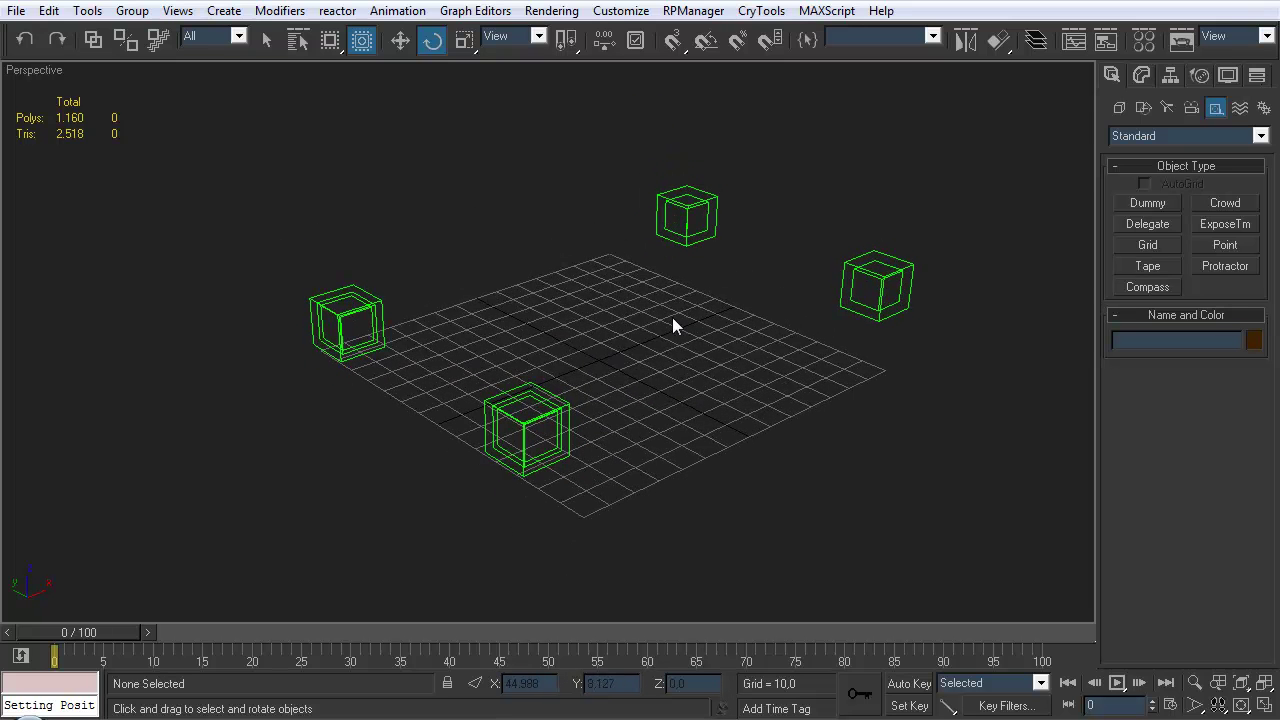
key("shift+z")
key("shift+z")
key("shift+z")
key("shift+z")
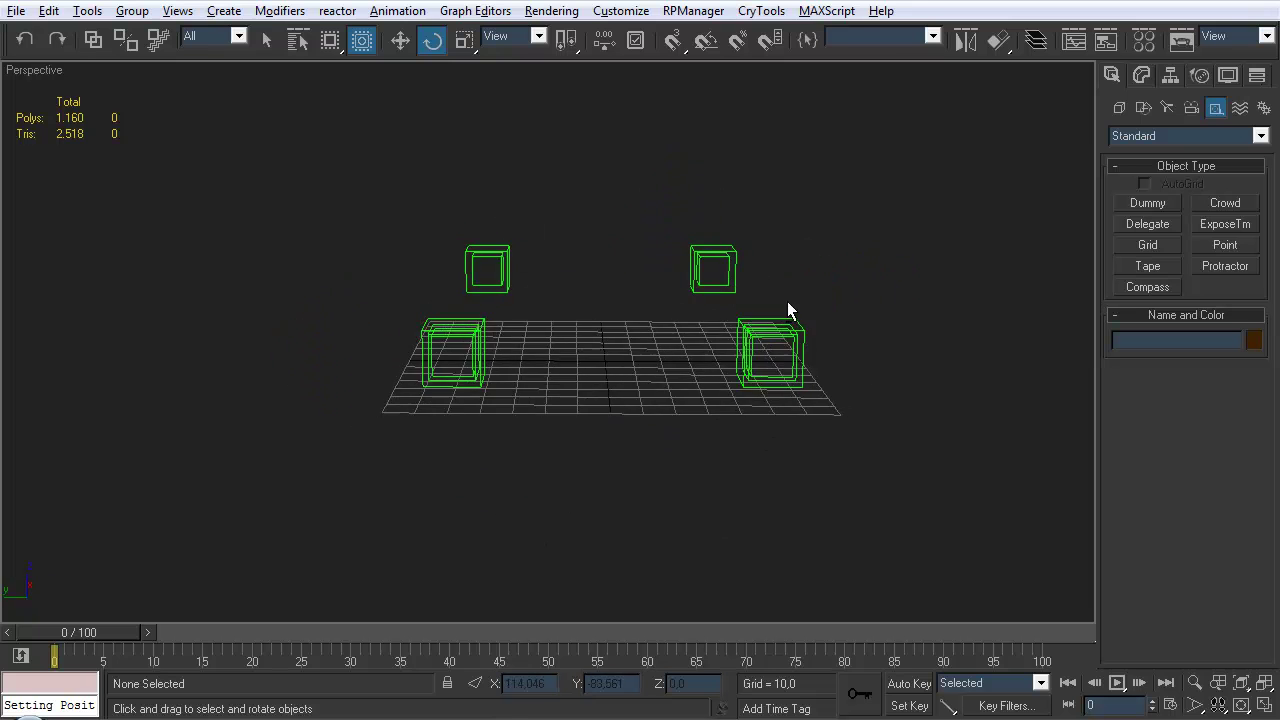
key("shift+z")
key("shift+z")
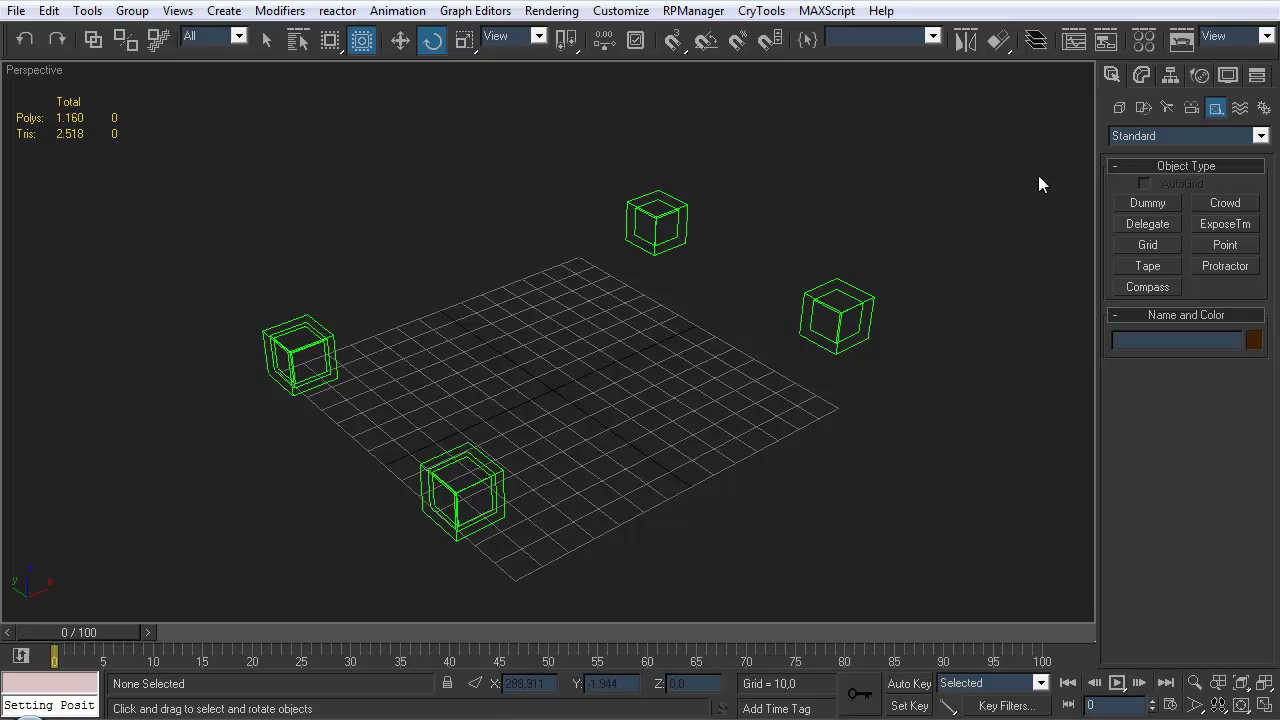
Create a small dummy helper on the grid edge near the rear-left wheel dummies
left_click(1147, 203)
key("shift+z")
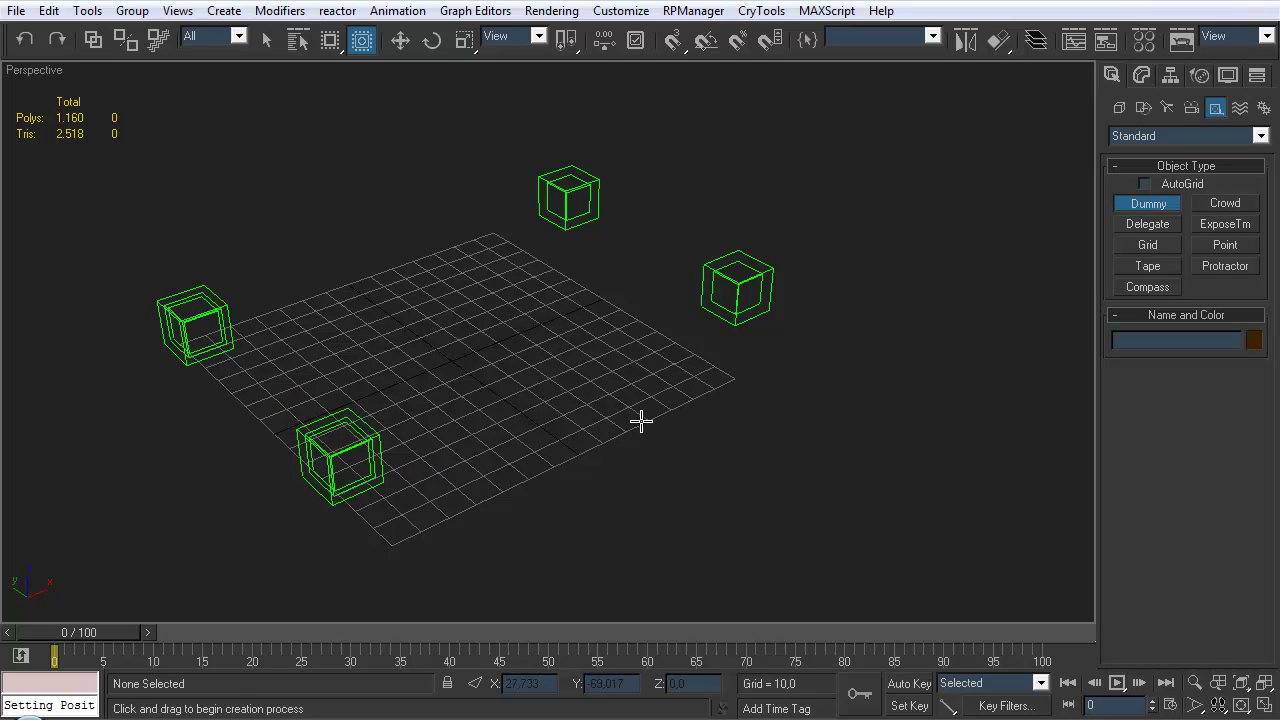
key("shift+z")
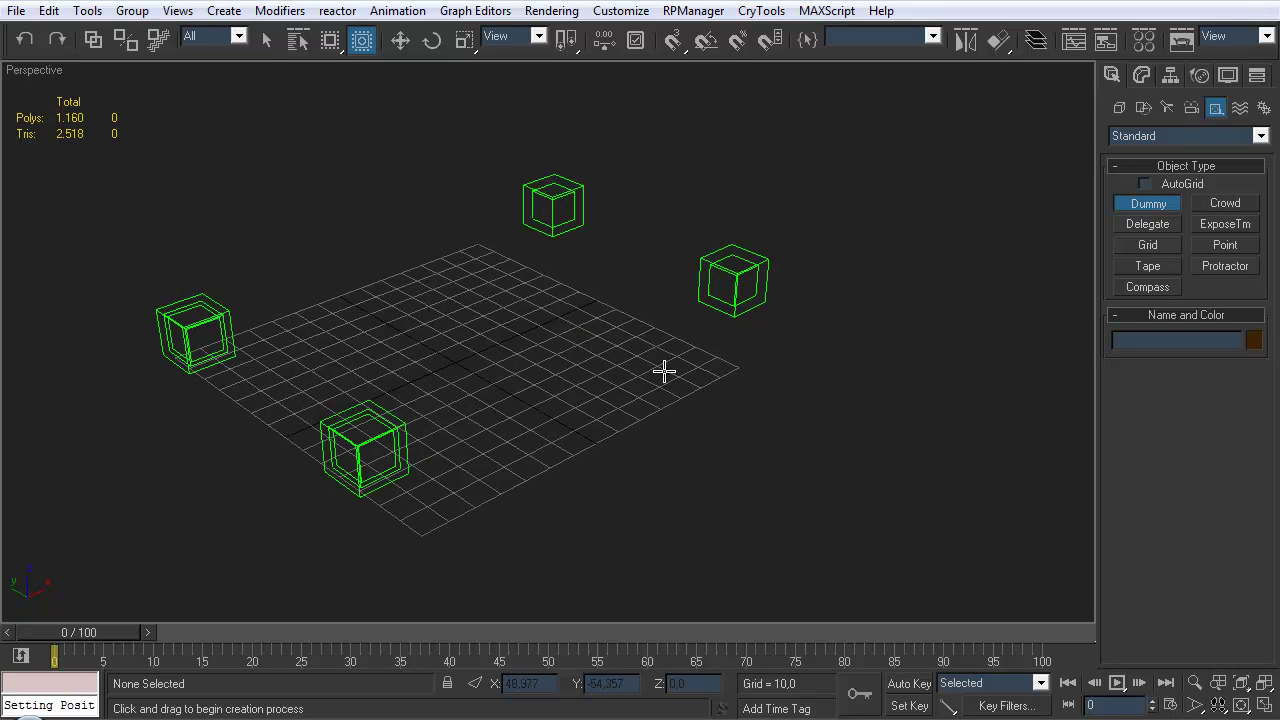
left_click_drag(654, 411, 657, 395)
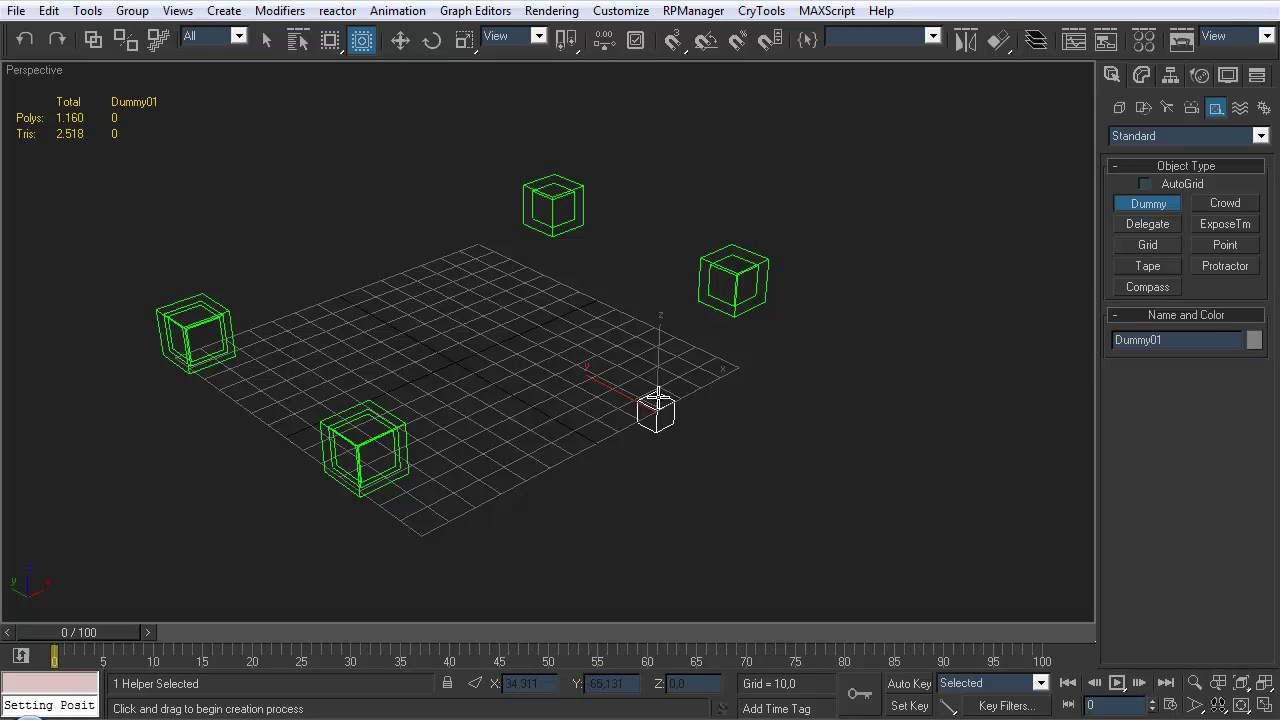
key("e")
middle_click_drag(731, 400, 686, 354, "alt")
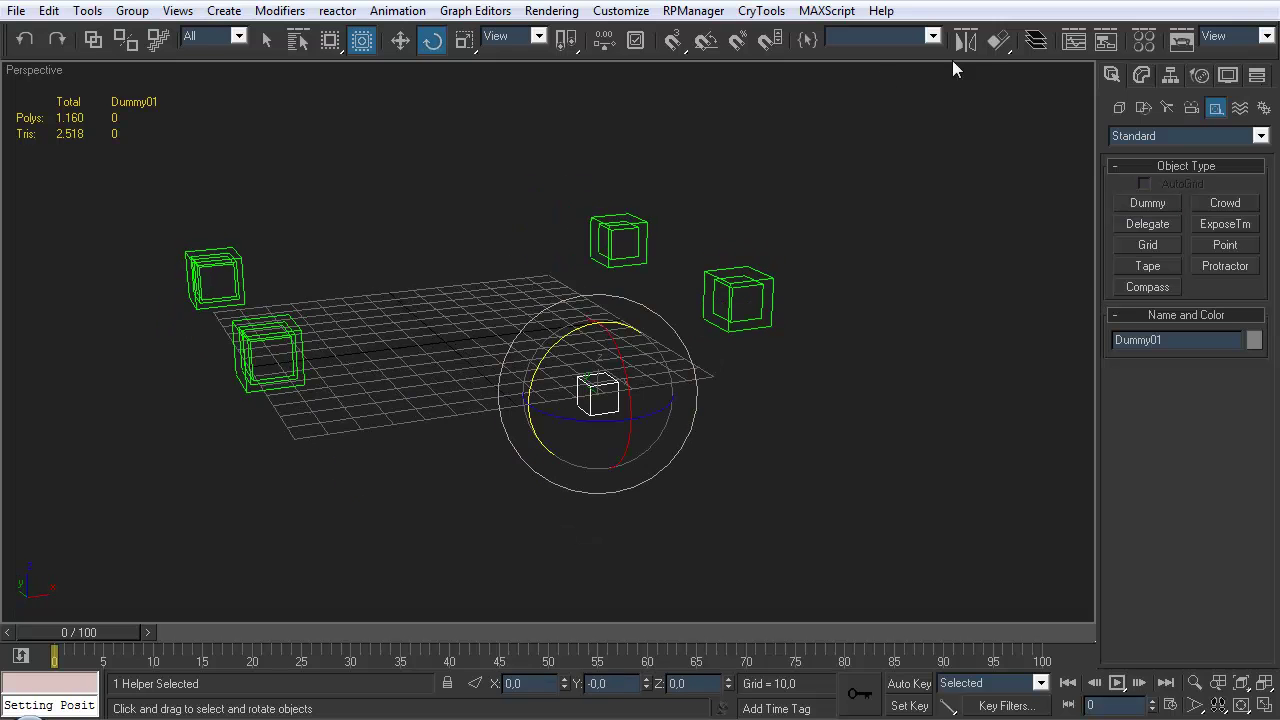
Align the new dummy to the rear-left wheel dummies in X, Y and Z, pivot point to pivot point
left_click(998, 40)
key("shift+z")
left_click(752, 318)
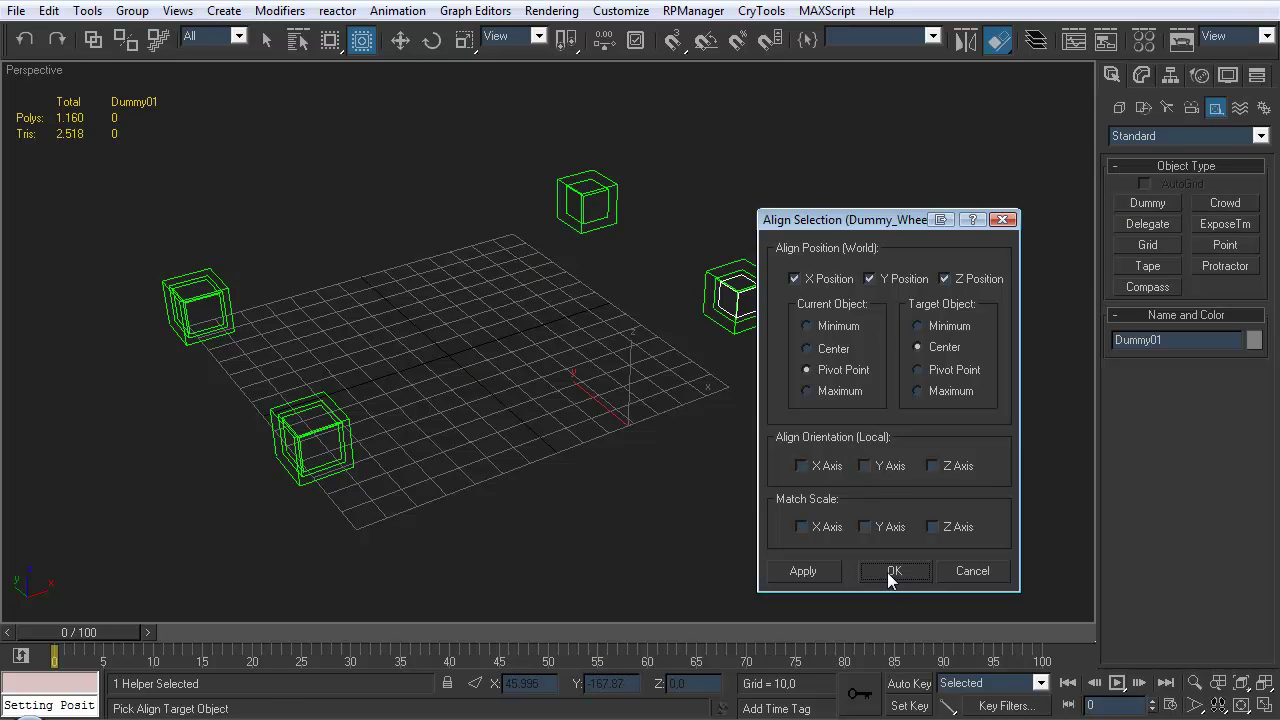
left_click(935, 369)
left_click(894, 570)
Raise the dummy above the rear-left wheel to a Z of about 41.4 and name it Dummy_SuspAnchor_RL
key("w")
scroll(700, 405, "up", 5)
middle_click_drag(587, 422, 585, 451, "alt")
left_click_drag(621, 347, 599, 264)
middle_click_drag(598, 298, 541, 333, "alt")
left_click_drag(554, 256, 554, 250)
middle_click_drag(554, 250, 620, 318, "alt")
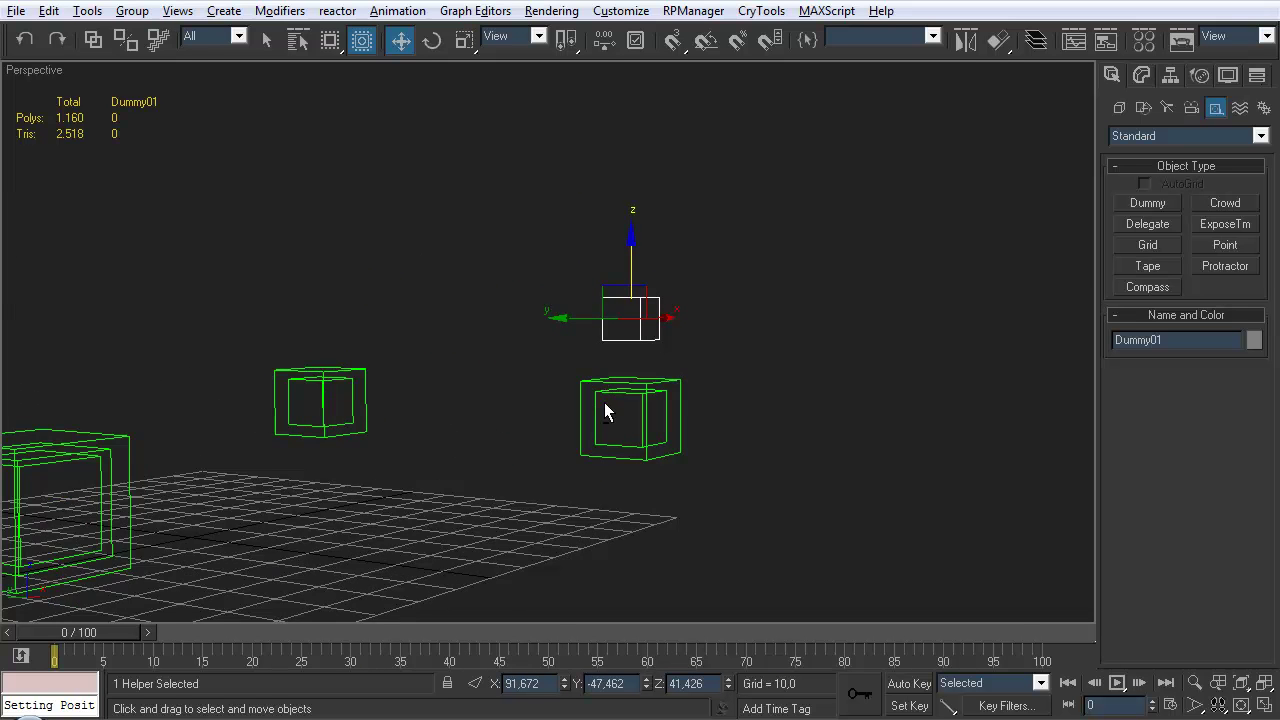
middle_click_drag(603, 409, 588, 436, "alt")
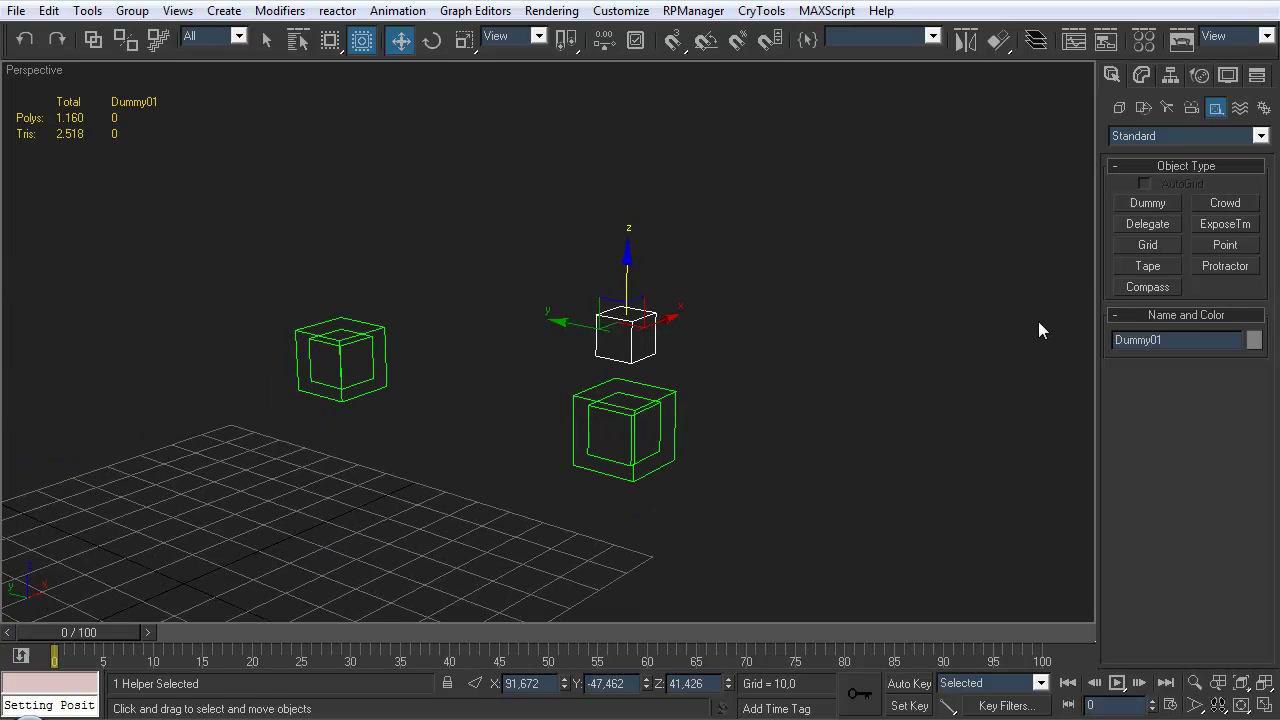
left_click_drag(1188, 343, 1146, 350)
middle_click_drag(800, 530, 713, 383, "alt")
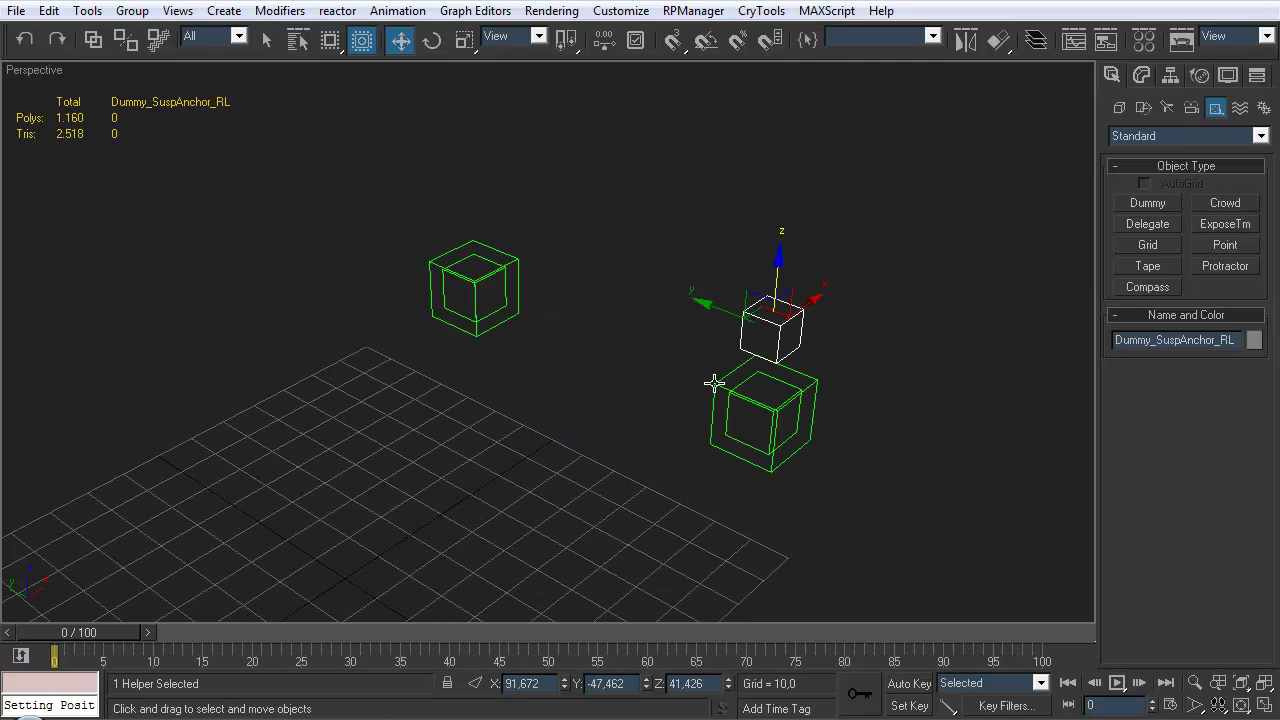
Copy the rear-left suspension anchor along Y toward the rear-right wheel and name the copy Dummy_SuspAnchor_RR
left_click_drag(721, 313, 611, 289, "shift")
left_click_drag(640, 411, 725, 382)
type("RR")
left_click(630, 450)
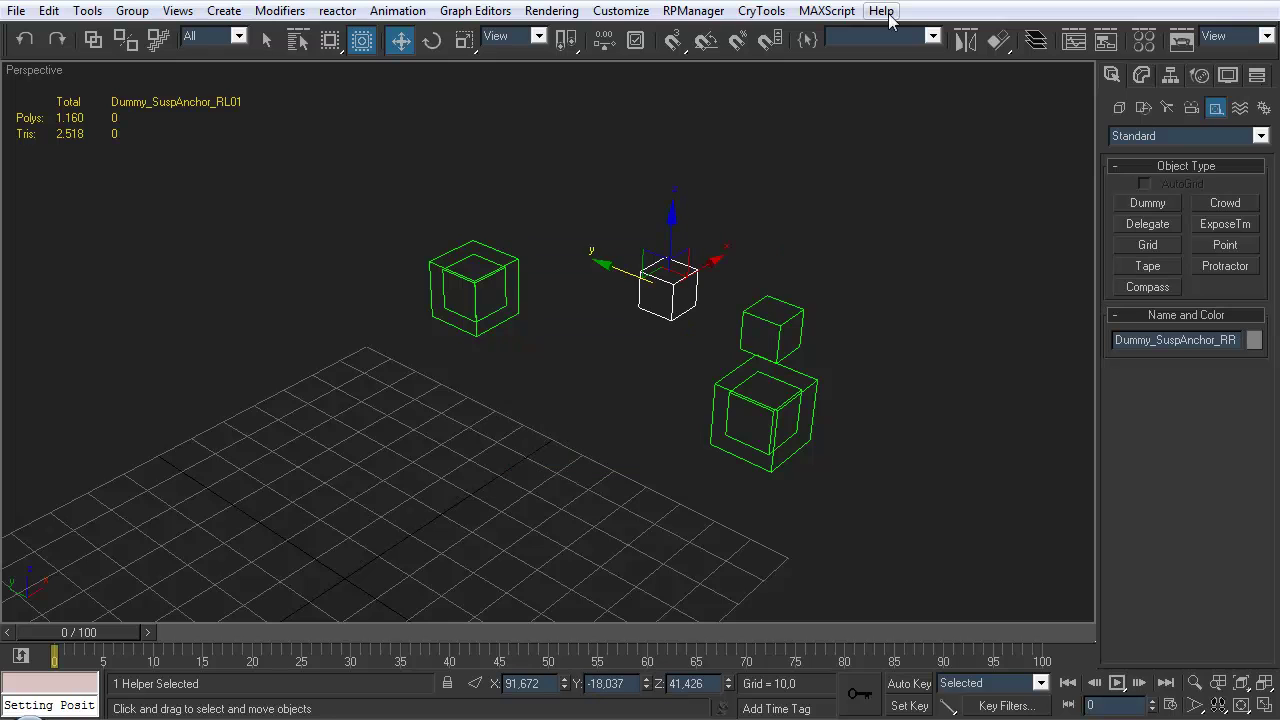
Align Dummy_SuspAnchor_RR to the rear-right wheel dummies in X and Y only, pivot point to pivot point
left_click(997, 40)
left_click(482, 260)
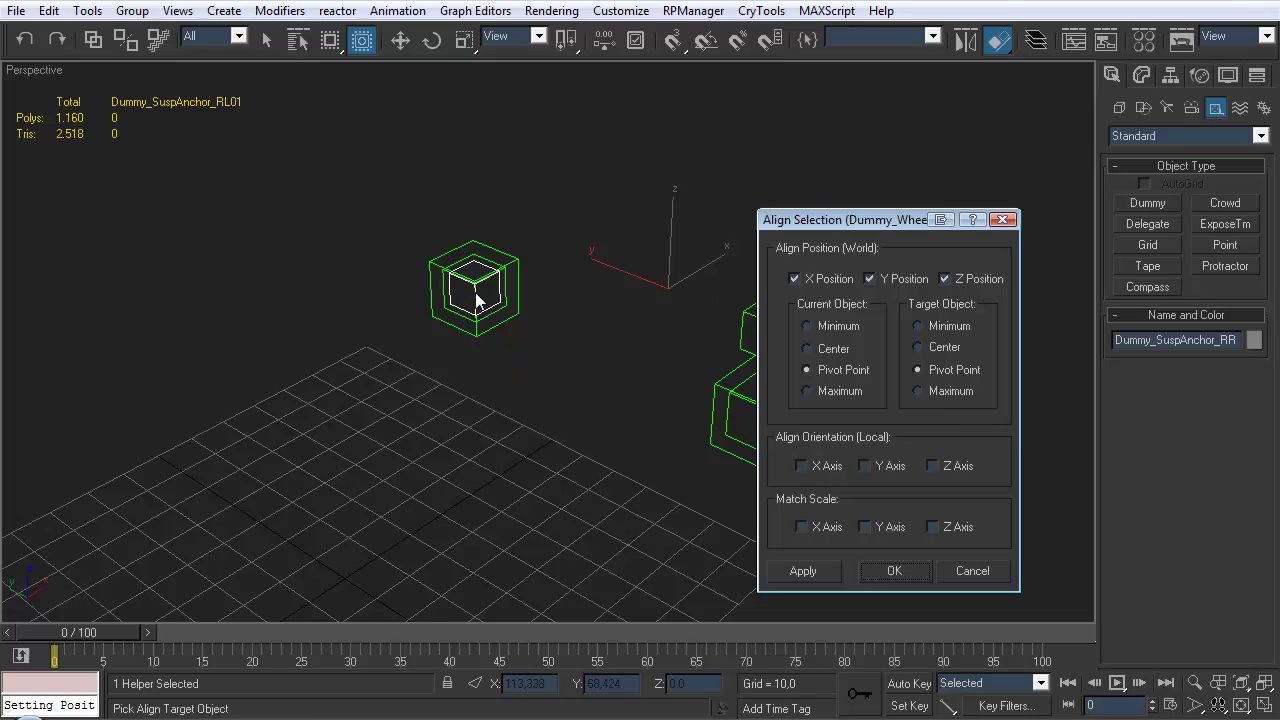
left_click(945, 278)
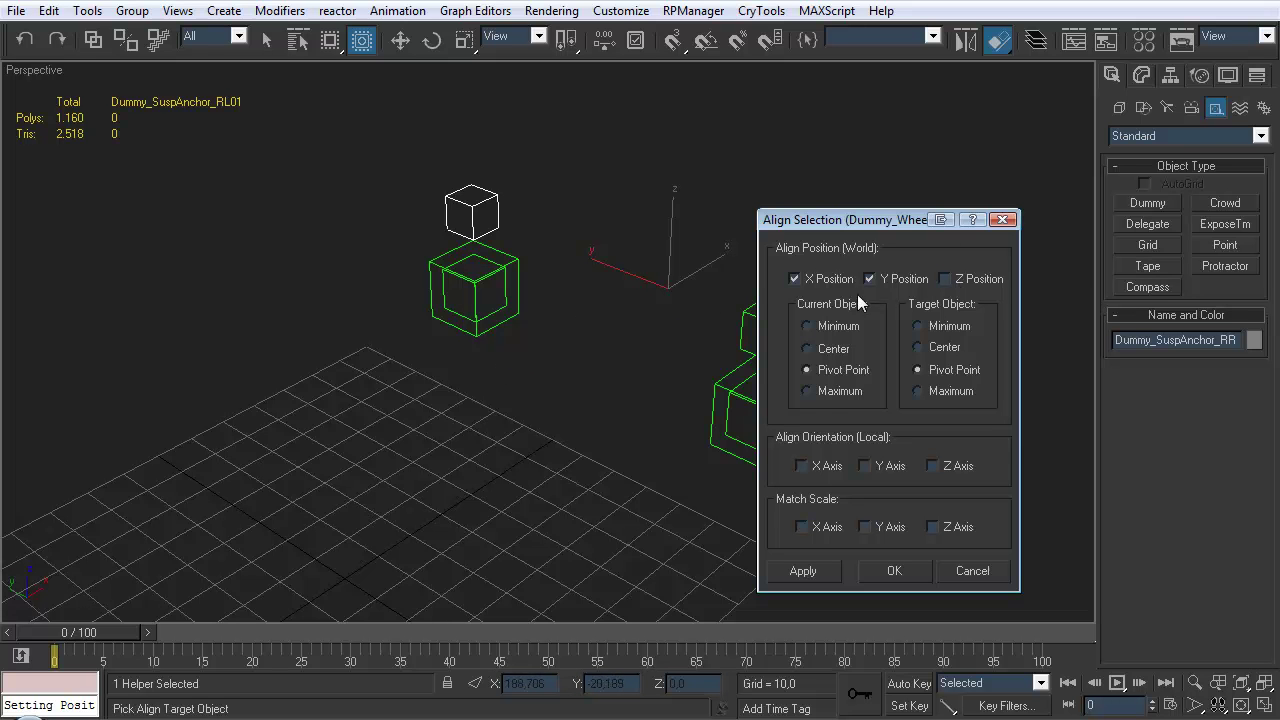
left_click(886, 569)
Copy the rear-right suspension anchor along X toward the front of the car, naming the copy Dummy_SuspAnchor_FR
middle_click_drag(867, 531, 758, 216, "alt")
scroll(677, 214, "down", 3)
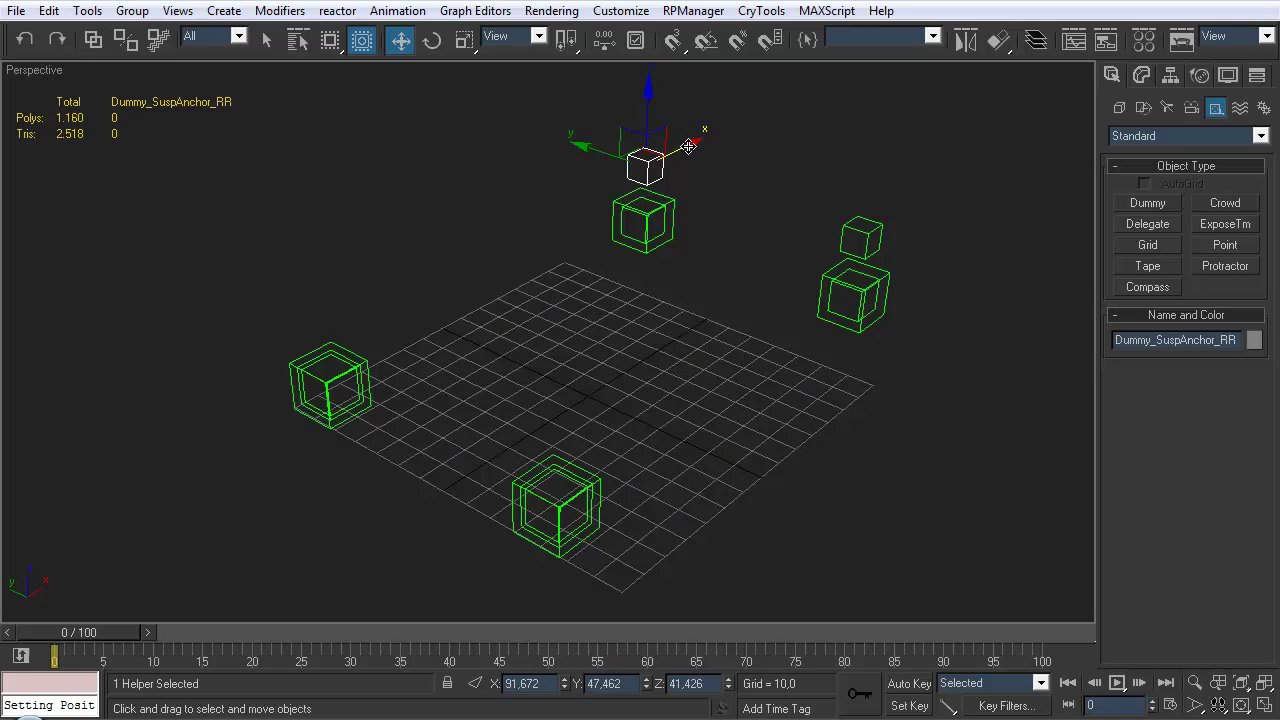
left_click_drag(689, 147, 554, 212, "shift")
left_click_drag(645, 411, 656, 416)
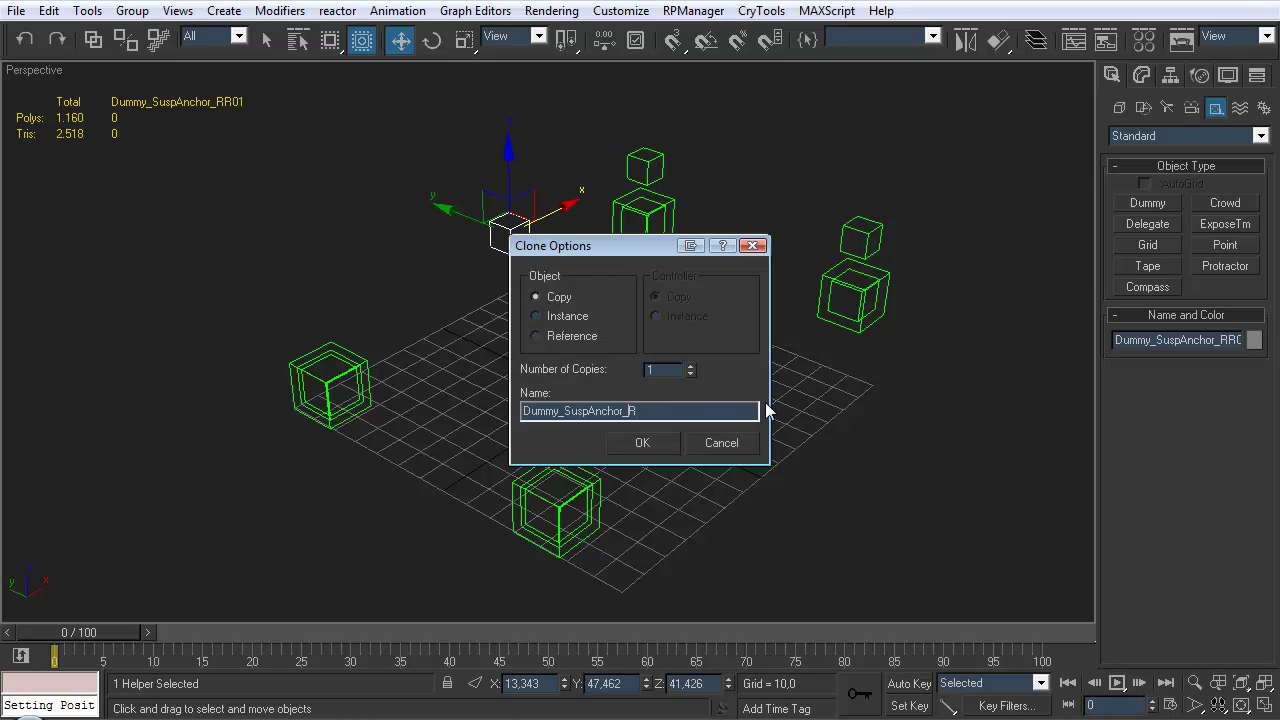
left_click(640, 444)
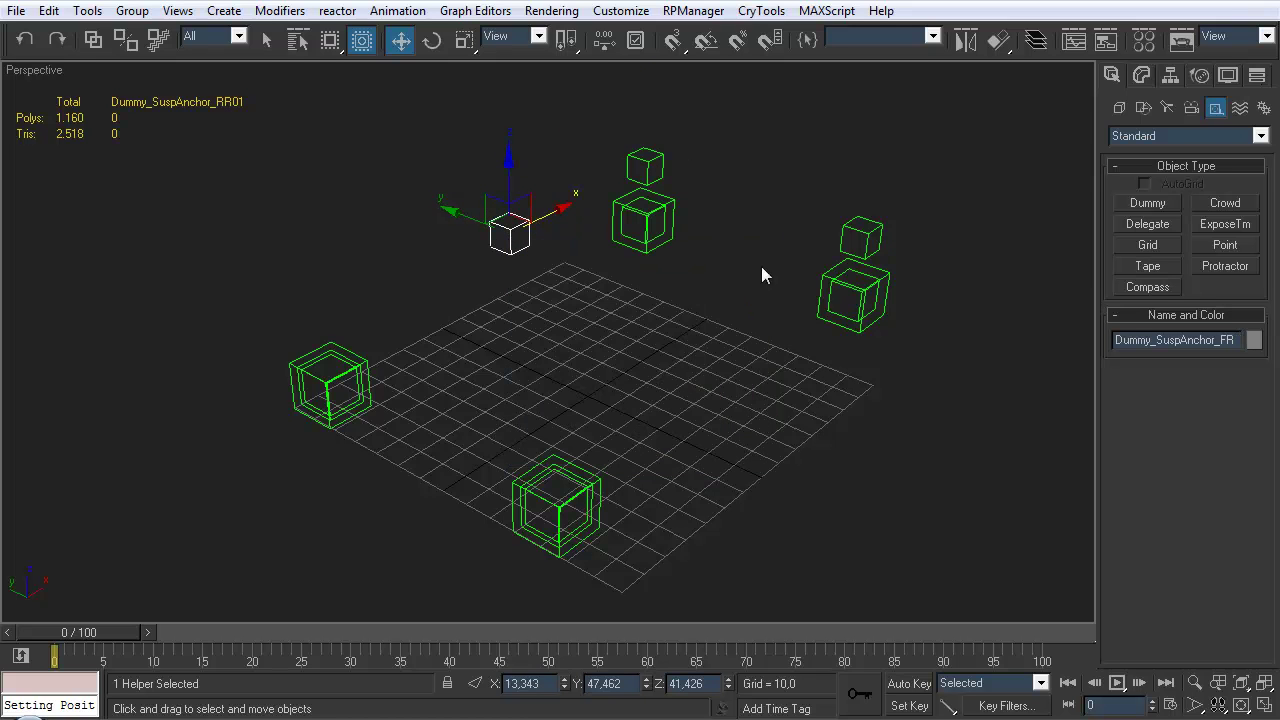
Align Dummy_SuspAnchor_FR to the front-right wheel dummies in X and Y only, pivot point to pivot point
left_click(999, 41)
left_click(345, 368)
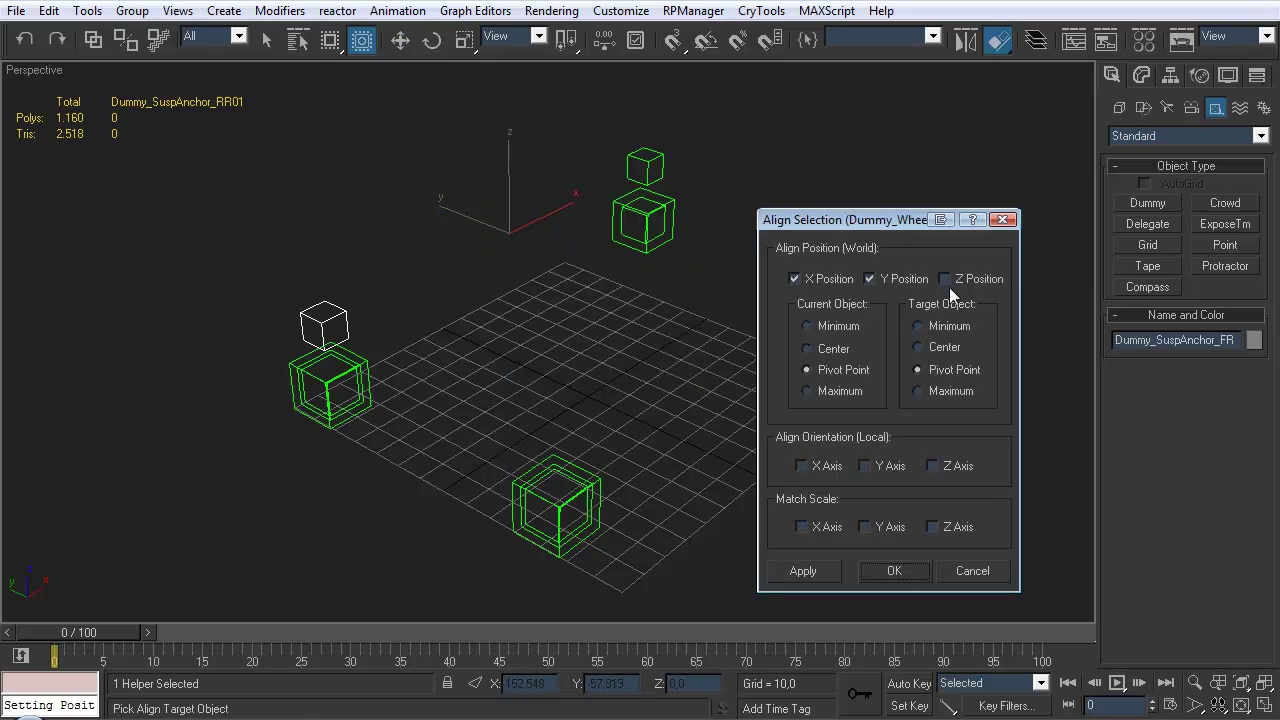
left_click(884, 572)
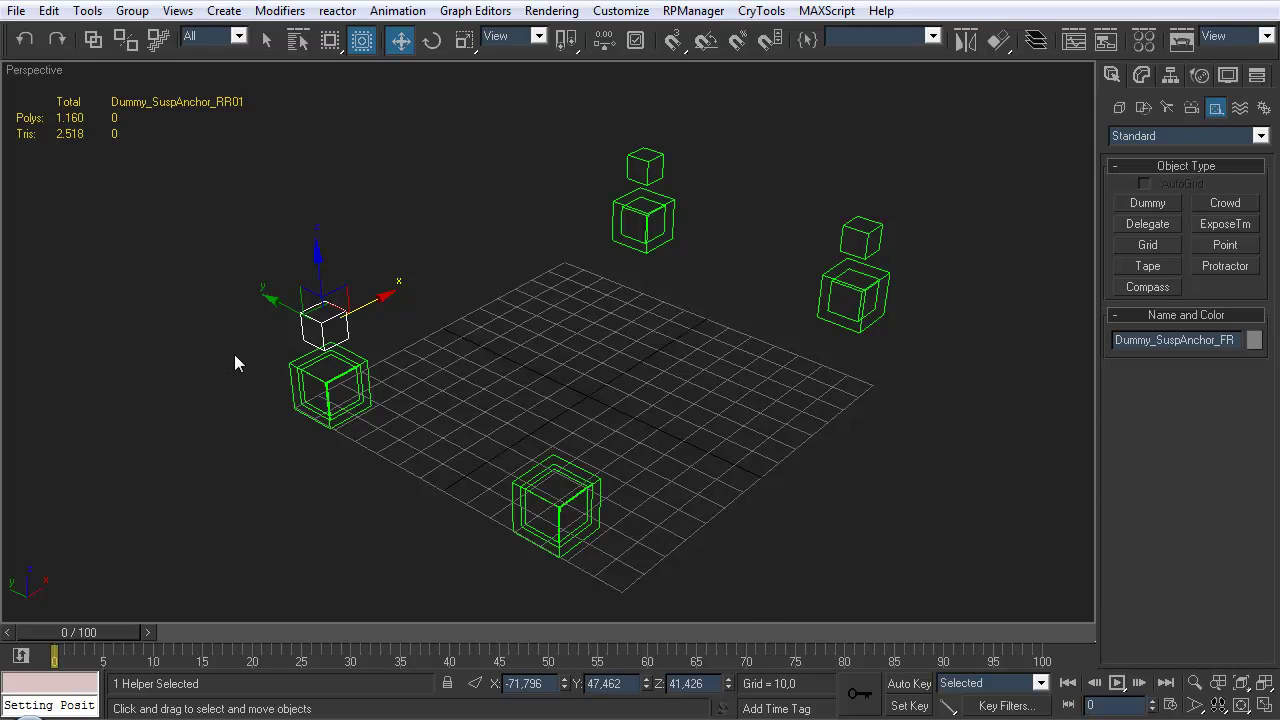
Copy the front-right suspension anchor along Y toward the front-left wheel and name the copy Dummy_SuspAnchor_FL
left_click_drag(278, 307, 385, 368, "shift")
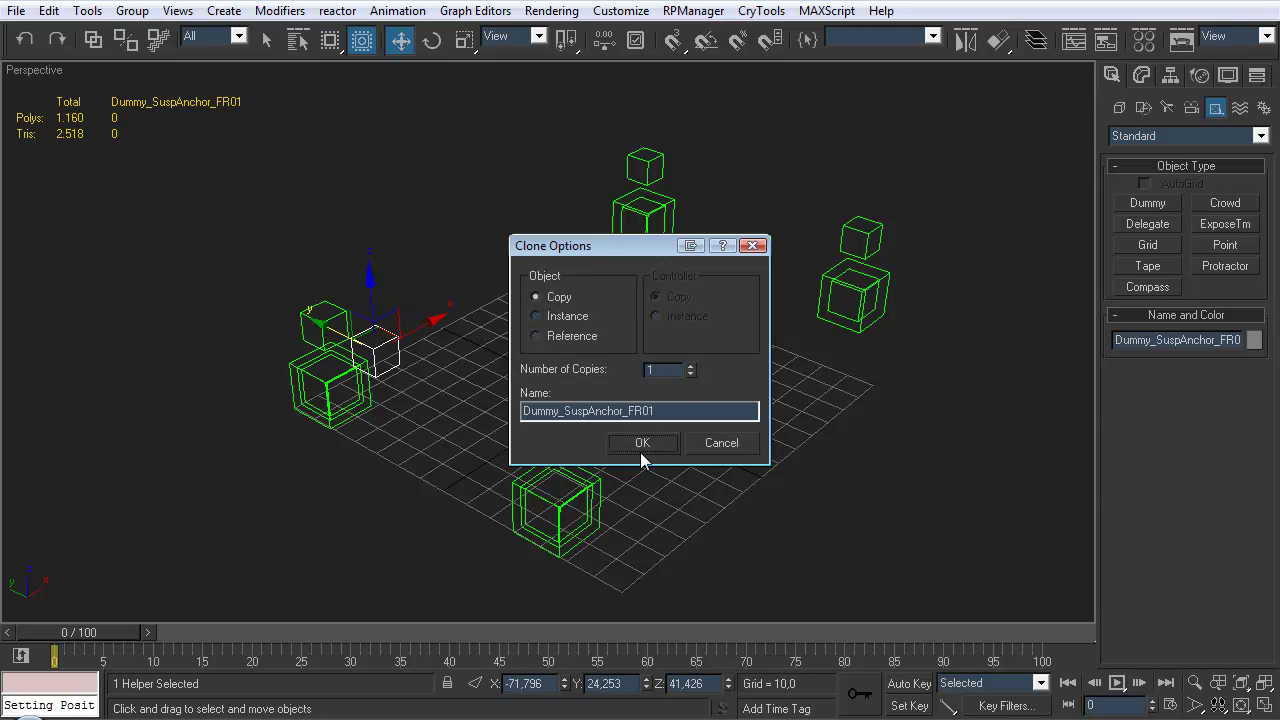
left_click_drag(631, 410, 736, 388)
type("FL01")
key("Return")
Align Dummy_SuspAnchor_FL to the front-left wheel dummies in X and Y only, and clear the selection
left_click(1000, 44)
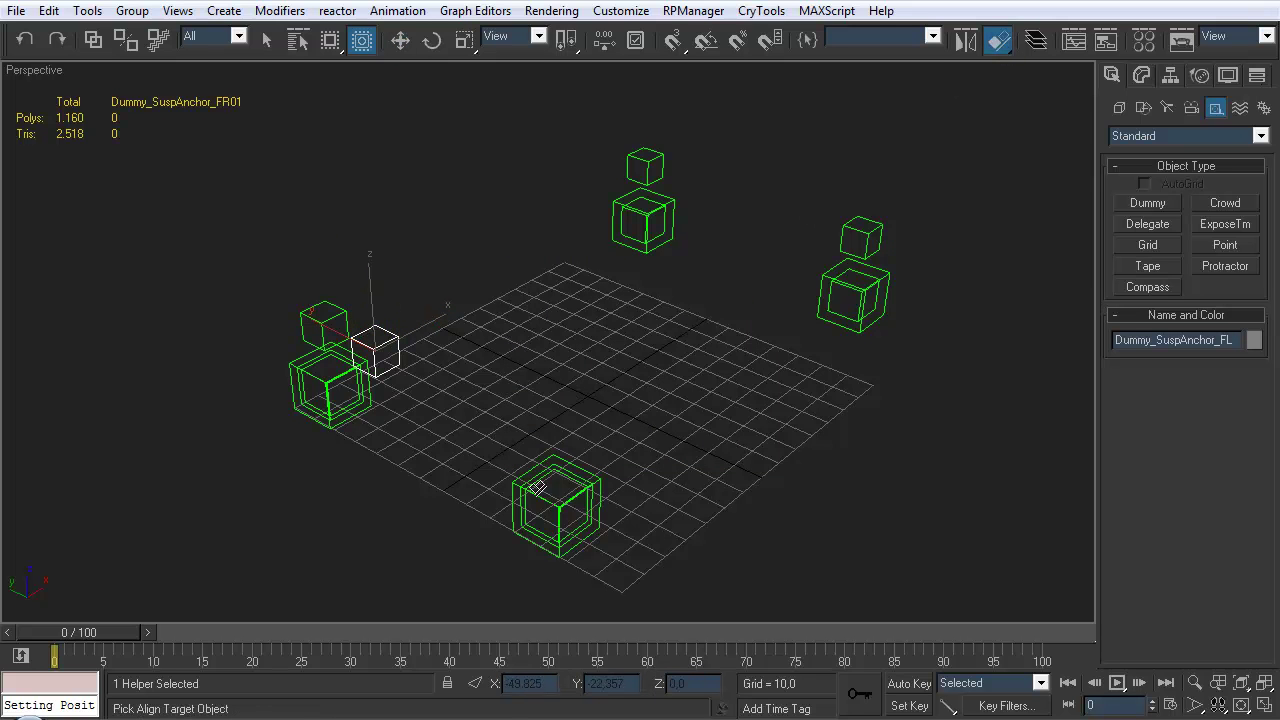
left_click(558, 488)
left_click(890, 566)
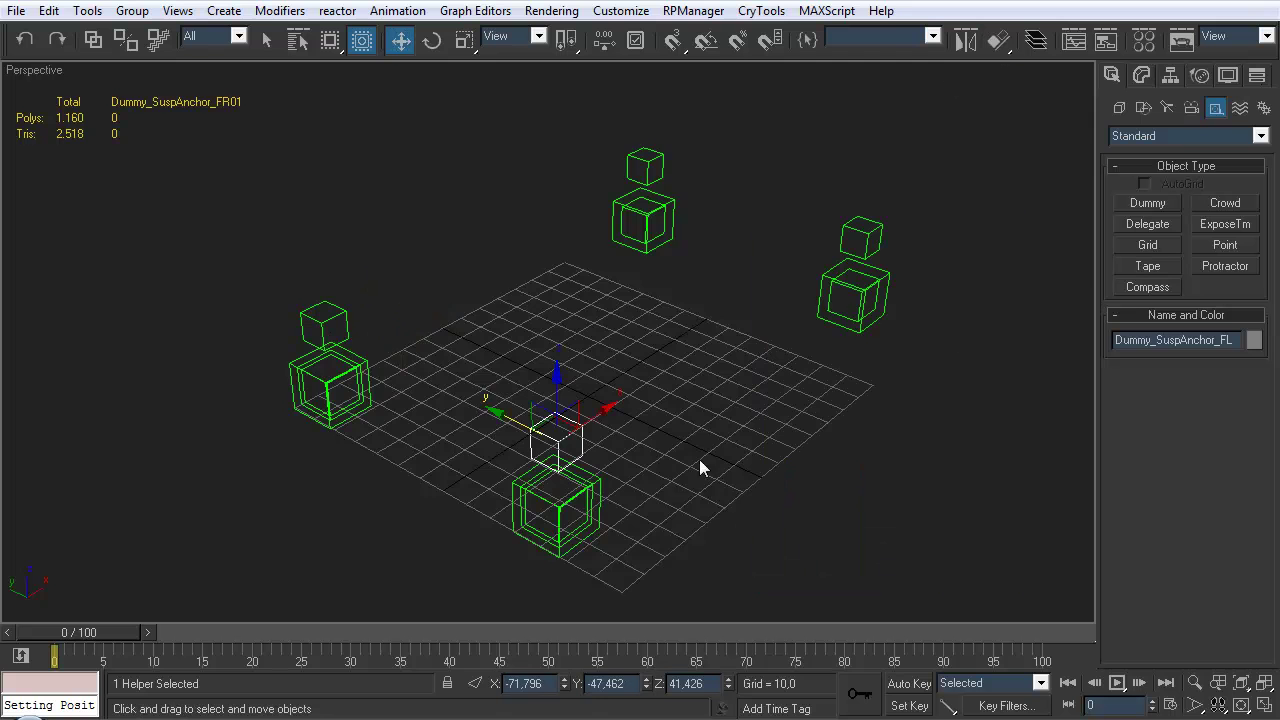
left_click(694, 451)
Test the rear-left suspension travel by raising Dummy_WheelHub_RL along Z toward its anchor, and undo the move
middle_click_drag(692, 449, 692, 413, "alt")
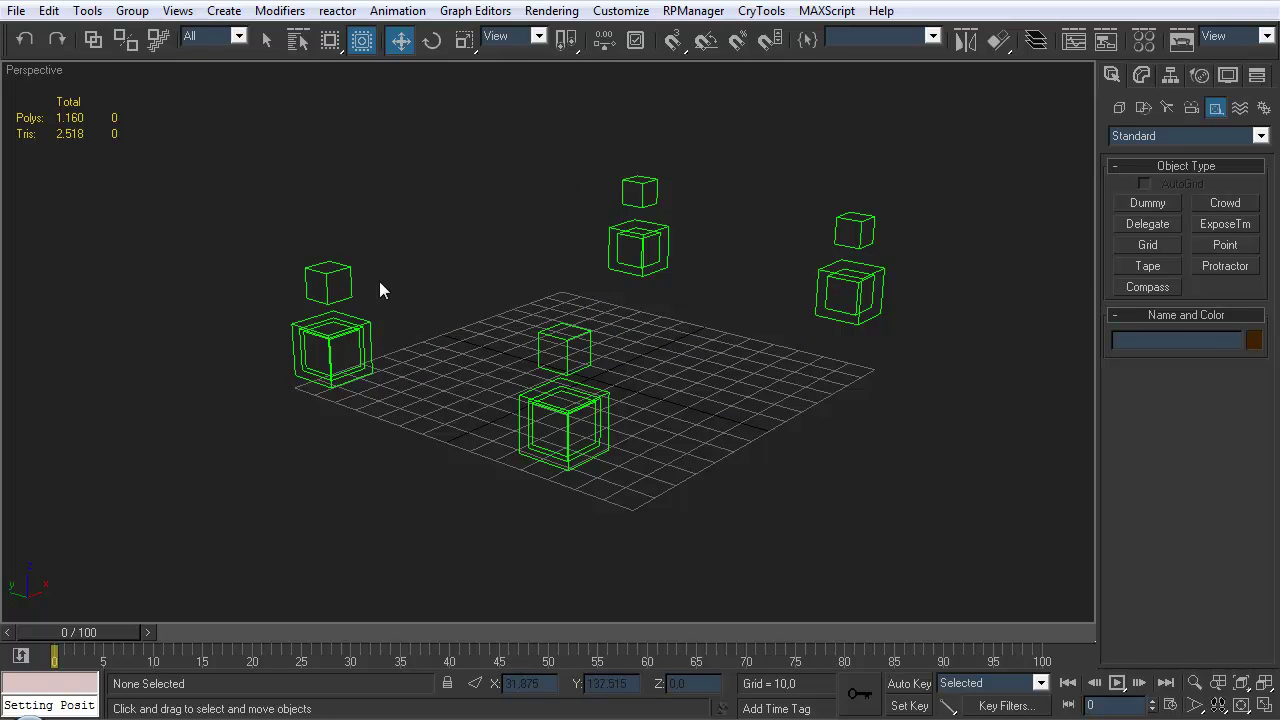
middle_click_drag(563, 397, 555, 492, "alt")
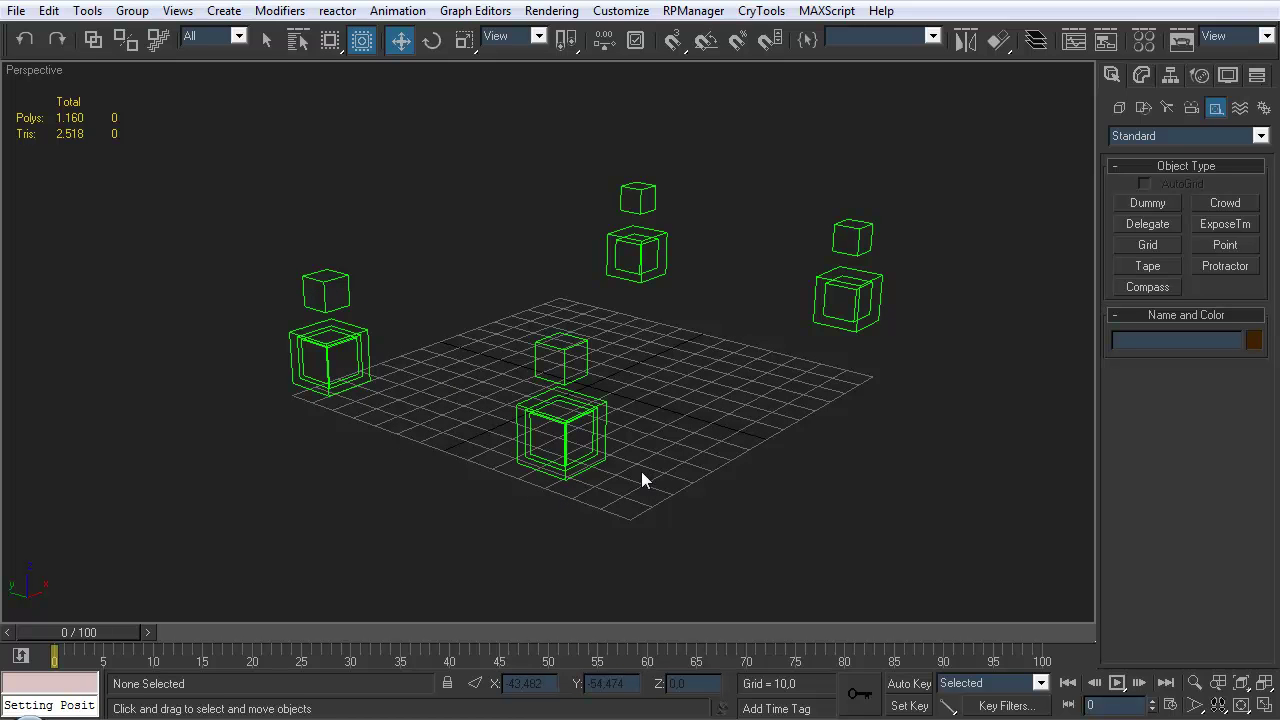
middle_click_drag(767, 416, 974, 347, "alt")
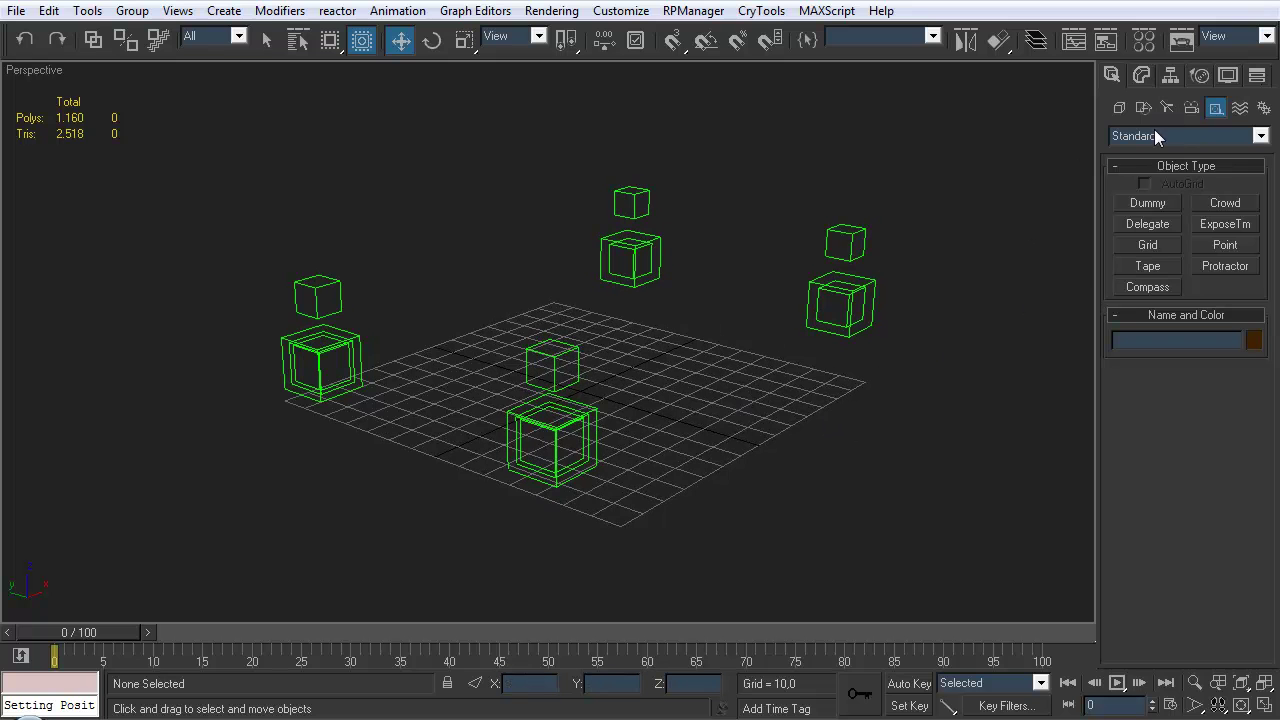
middle_click_drag(807, 296, 449, 394, "alt")
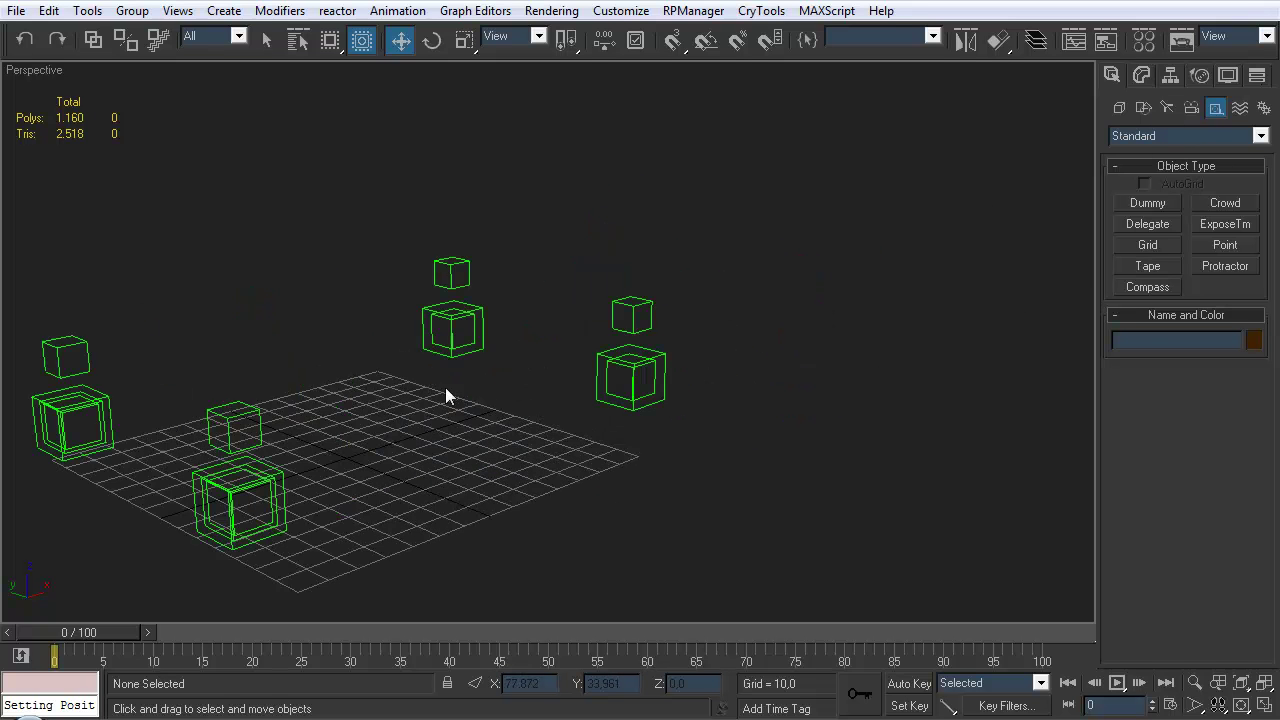
left_click(609, 405)
key("z")
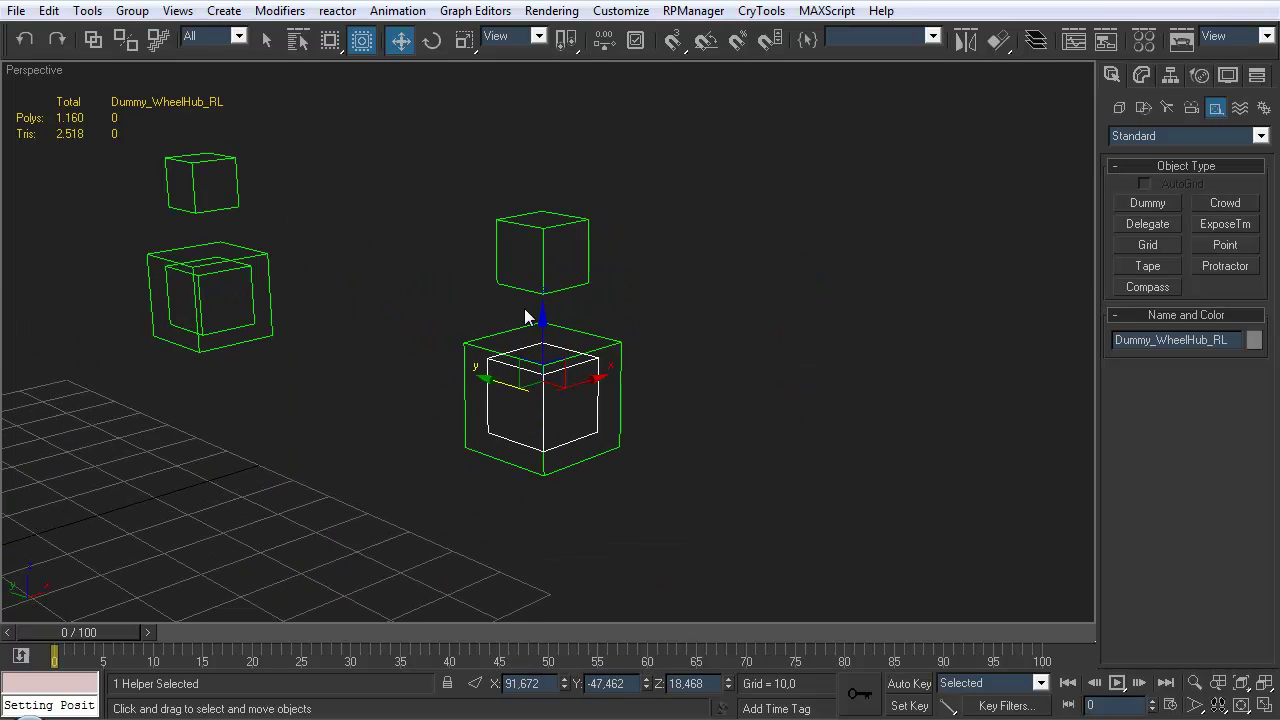
mouse_move(541, 345)
left_mouse_down()
mouse_move(541, 232)
mouse_move(541, 398)
mouse_move(541, 292)
mouse_move(530, 343)
left_mouse_up()
key("ctrl+z")
left_click_drag(541, 336, 541, 243)
key("ctrl+z")
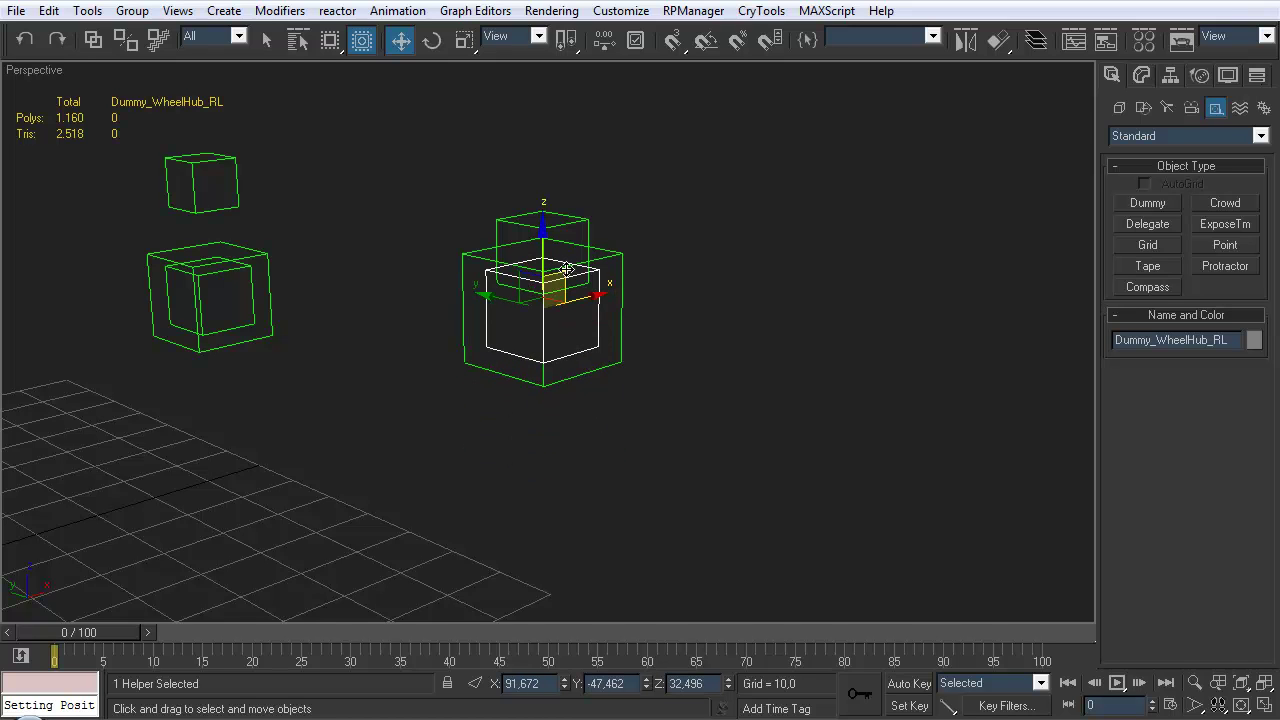
key("ctrl+z")
Test the downward suspension travel by lowering Dummy_WheelHub_RL along Z, and undo the move
middle_click_drag(593, 306, 612, 334, "alt")
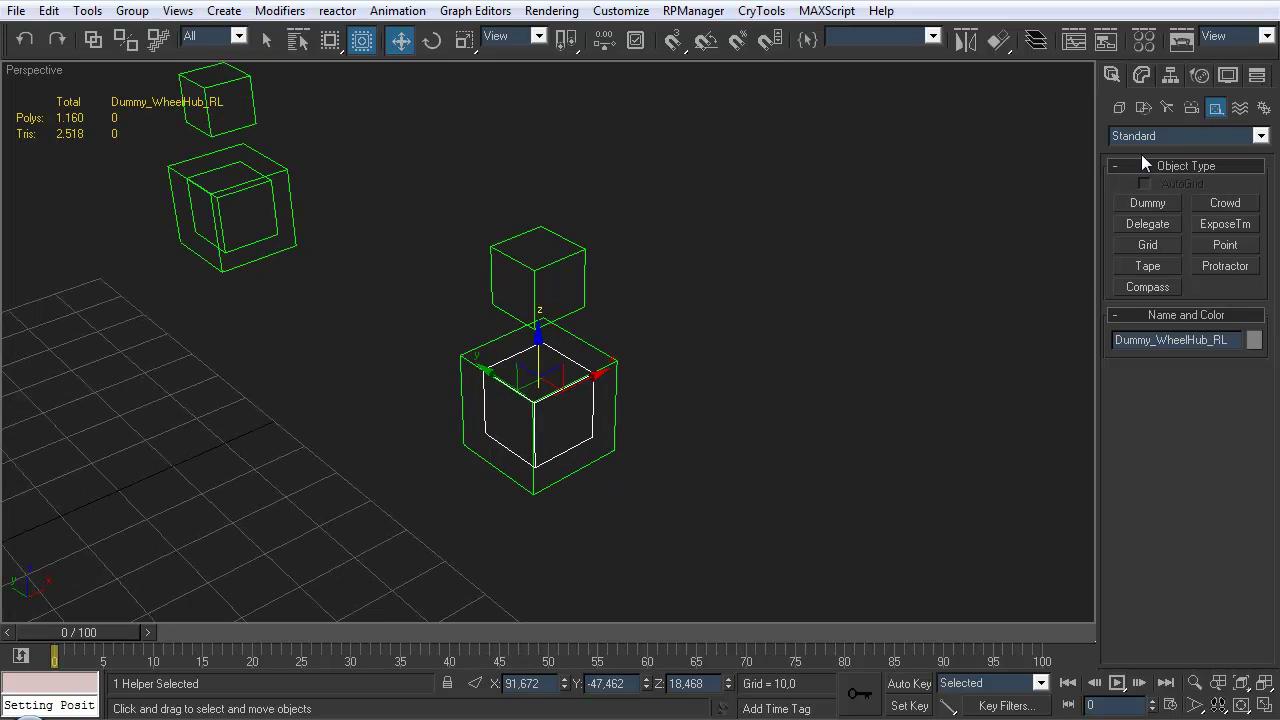
middle_click_drag(471, 366, 586, 293, "alt")
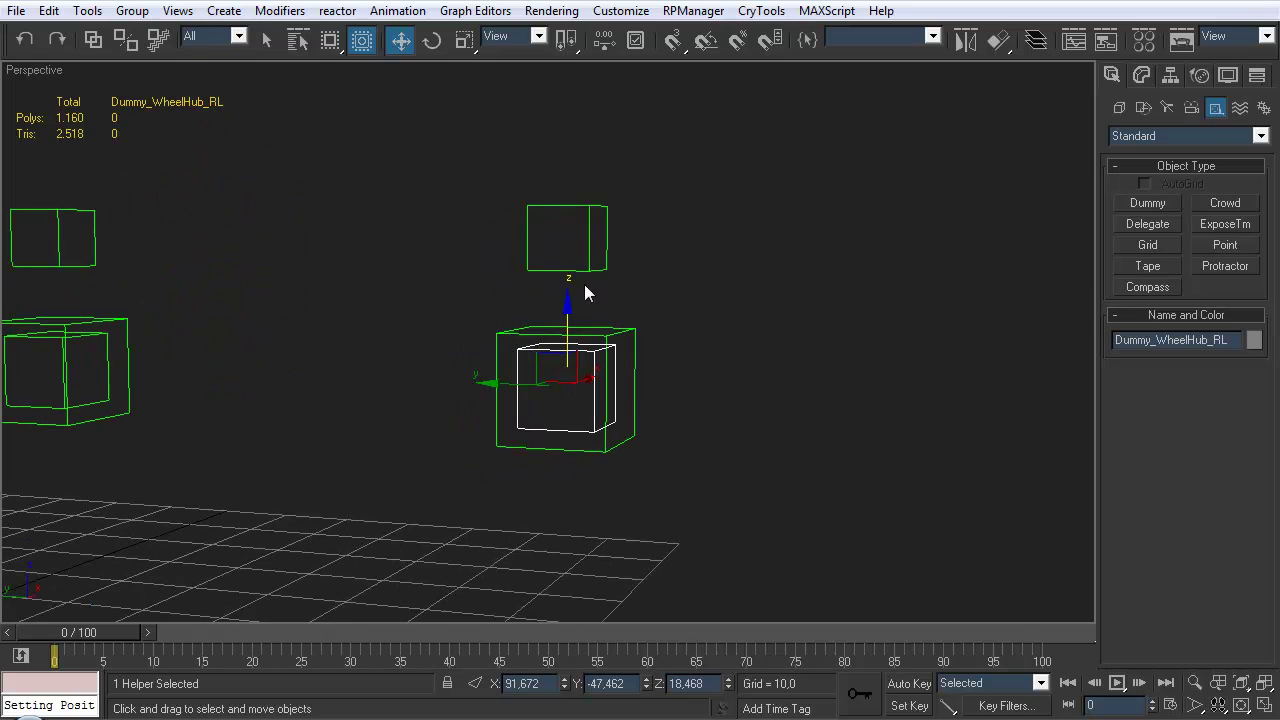
left_click_drag(566, 323, 564, 366)
key("ctrl+z")
Draw a vertical line in the Front view from above the rear-left suspension anchor down to the wheel hub's centre
middle_click_drag(562, 328, 549, 259, "alt")
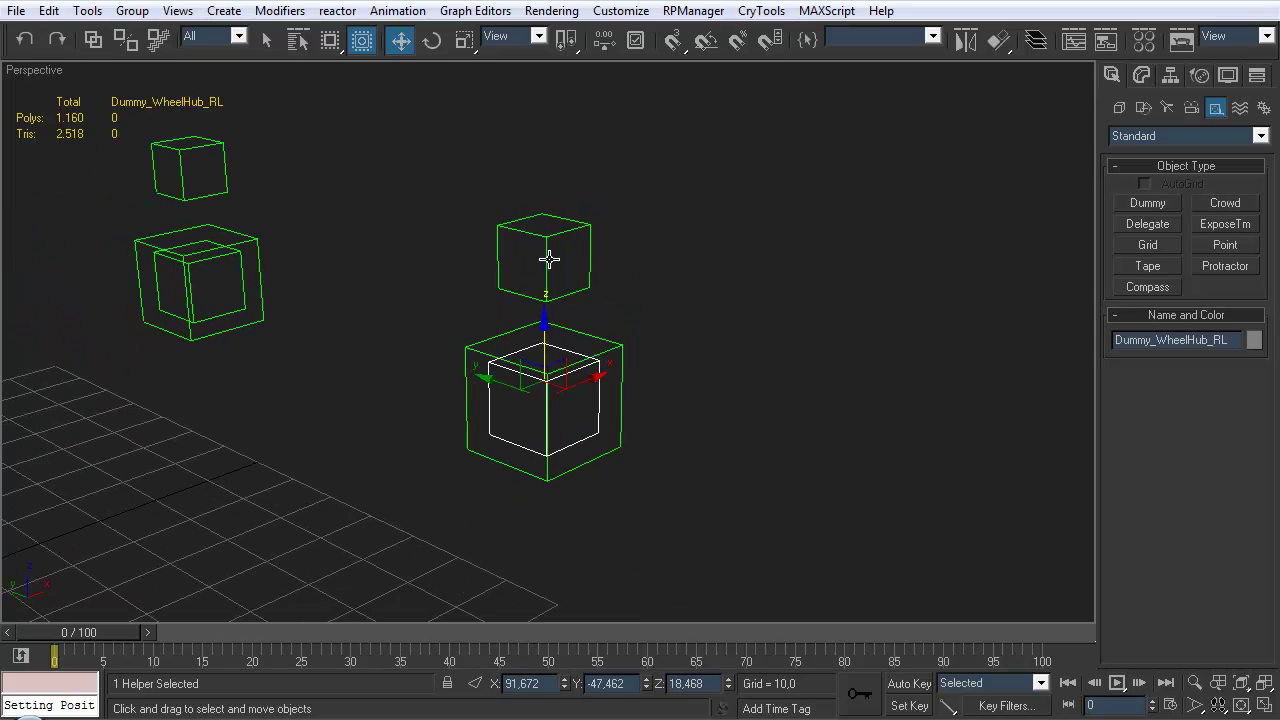
middle_click_drag(571, 405, 548, 378, "alt")
middle_click_drag(543, 314, 592, 345, "alt")
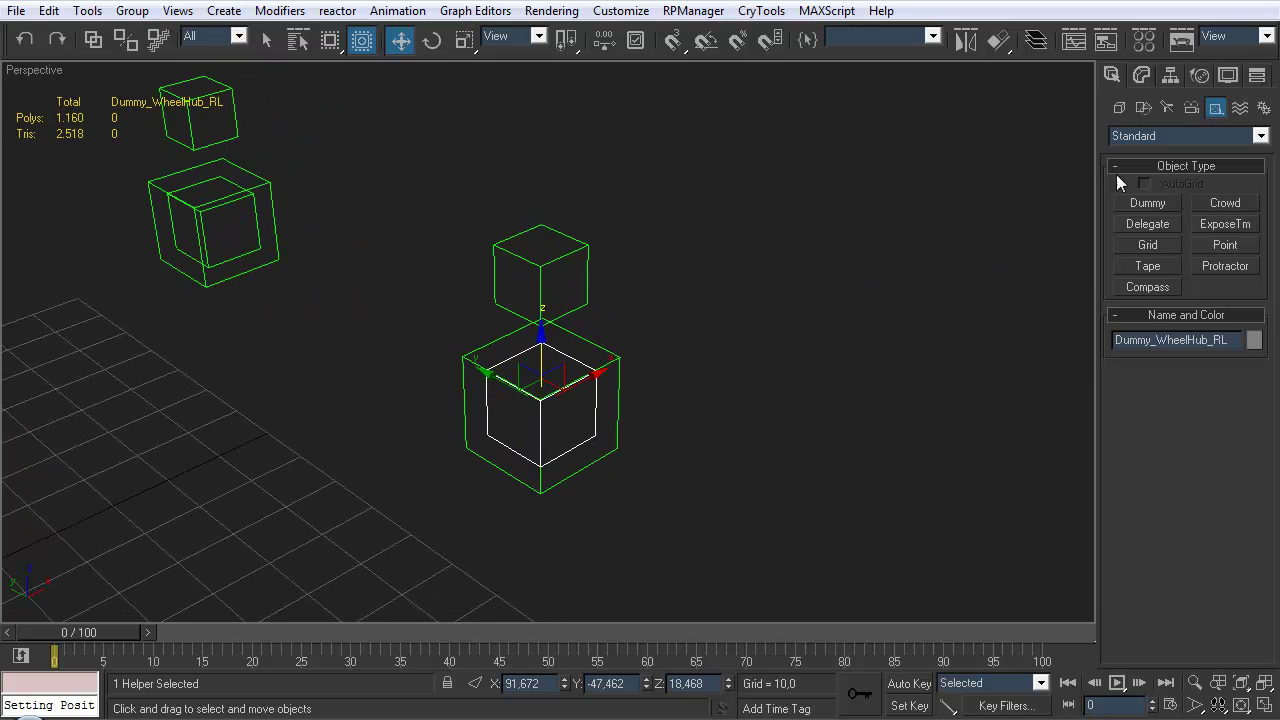
left_click(1143, 108)
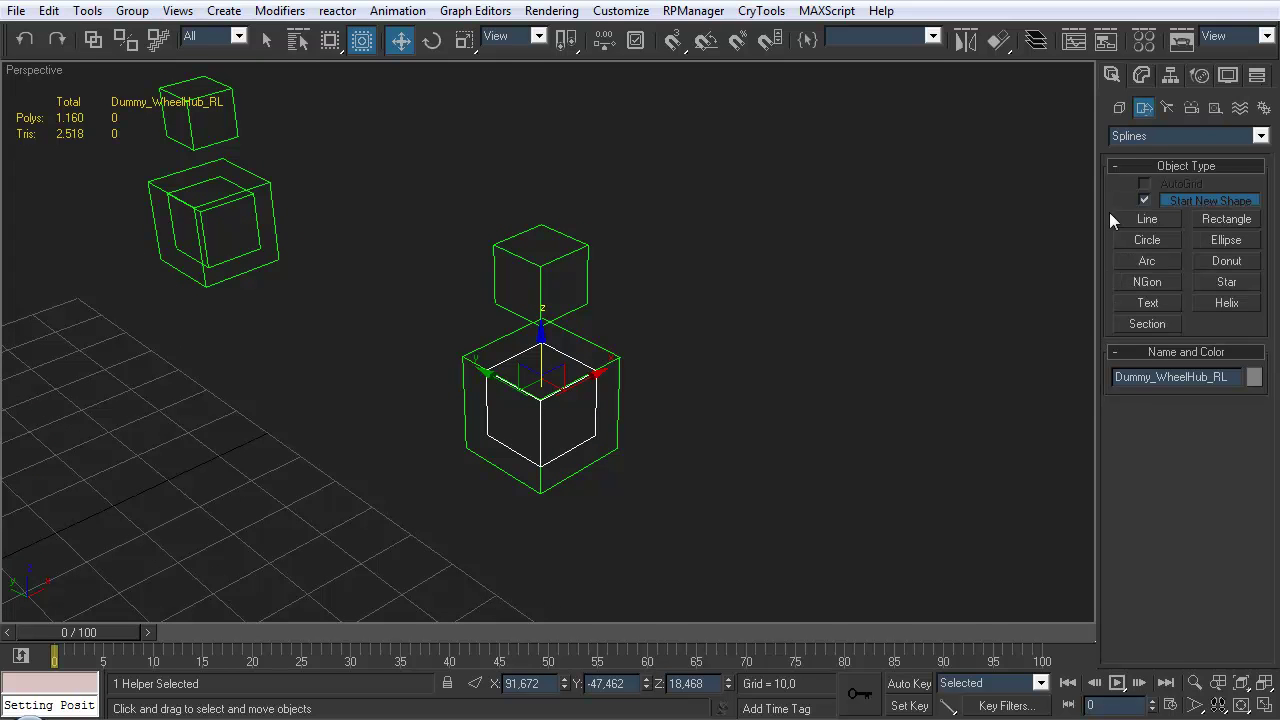
left_click(1148, 219)
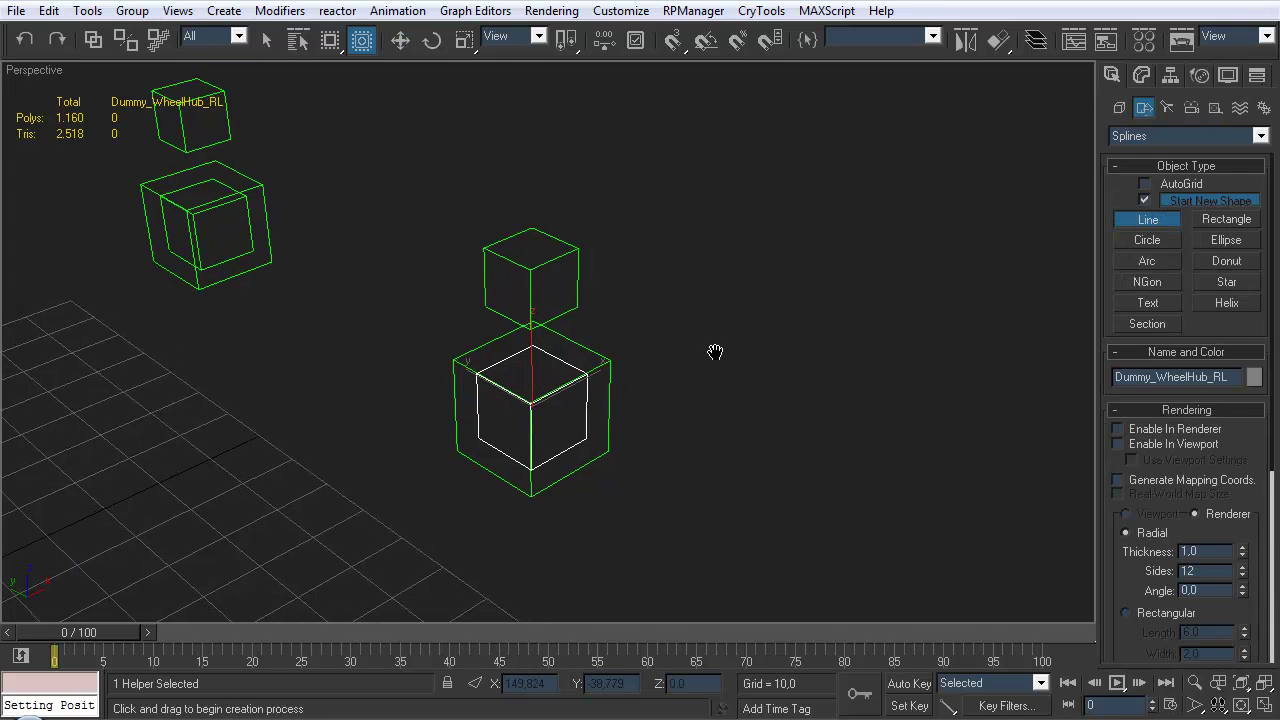
key("alt+w")
right_click(691, 281)
key("alt+w")
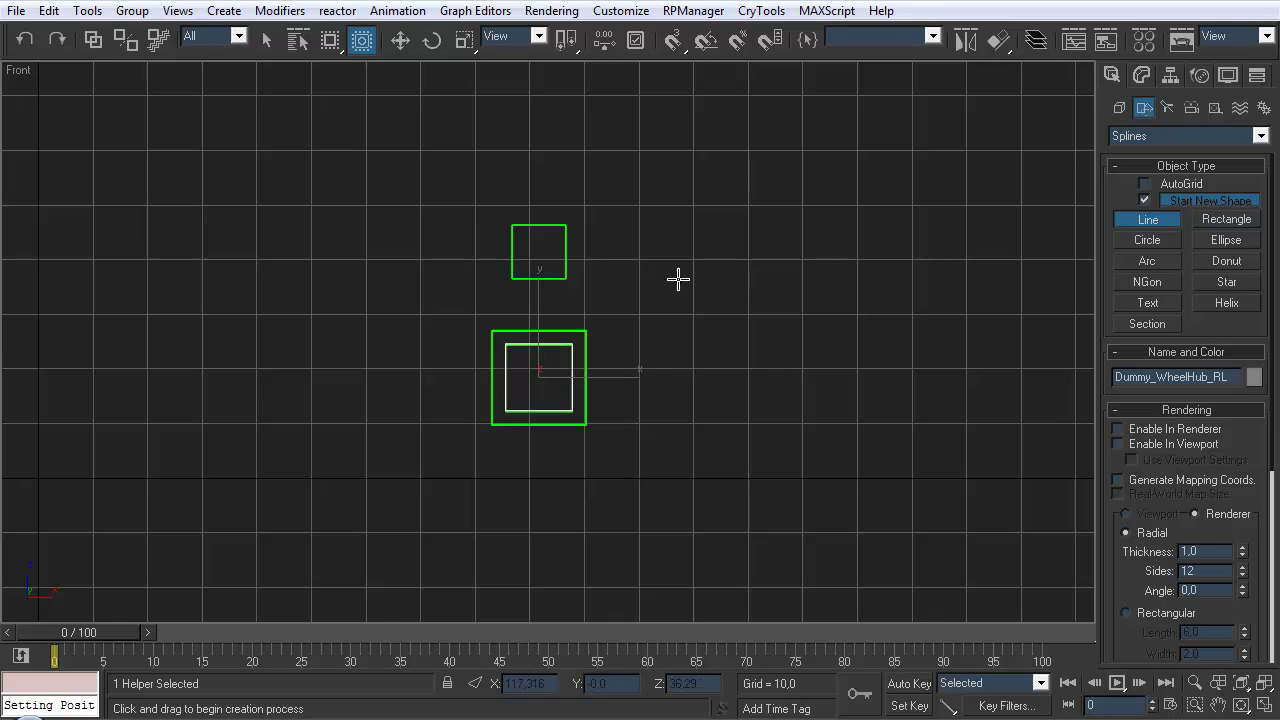
left_click(539, 158)
left_click(539, 375)
right_click(560, 380)
scroll(646, 371, "up", 1)
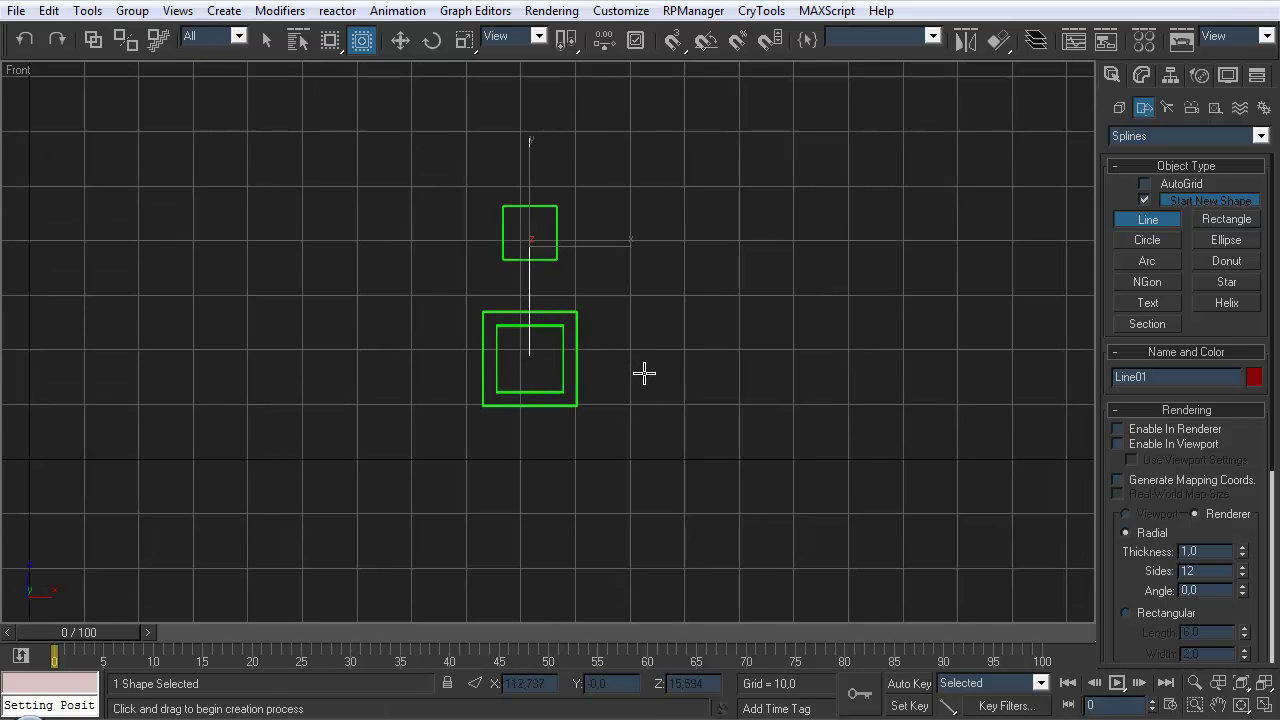
key("alt+w")
middle_click_drag(714, 451, 692, 482)
key("w")
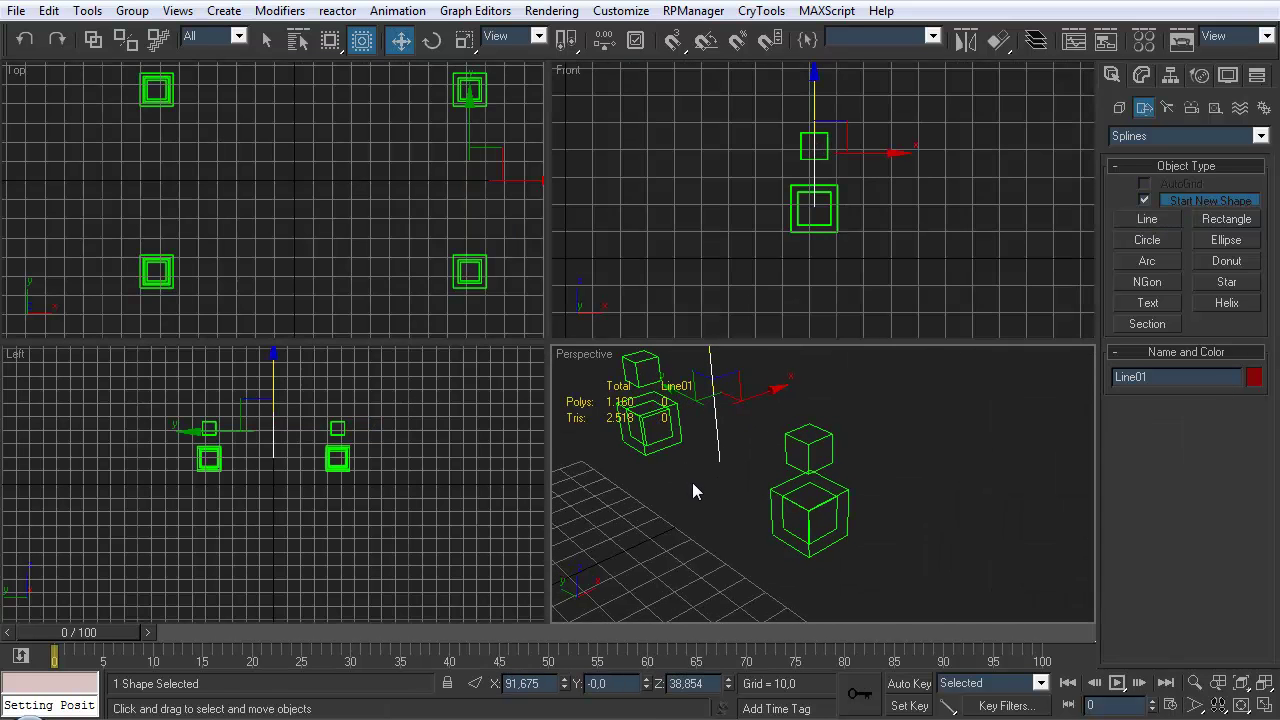
Set the Z position of Dummy_SuspAnchor_RL to 40
key("alt+w")
left_click(753, 370)
middle_click_drag(752, 367, 646, 320, "alt")
left_click_drag(655, 330, 466, 214)
middle_click_drag(470, 220, 611, 341, "alt")
middle_click_drag(601, 450, 561, 446, "alt")
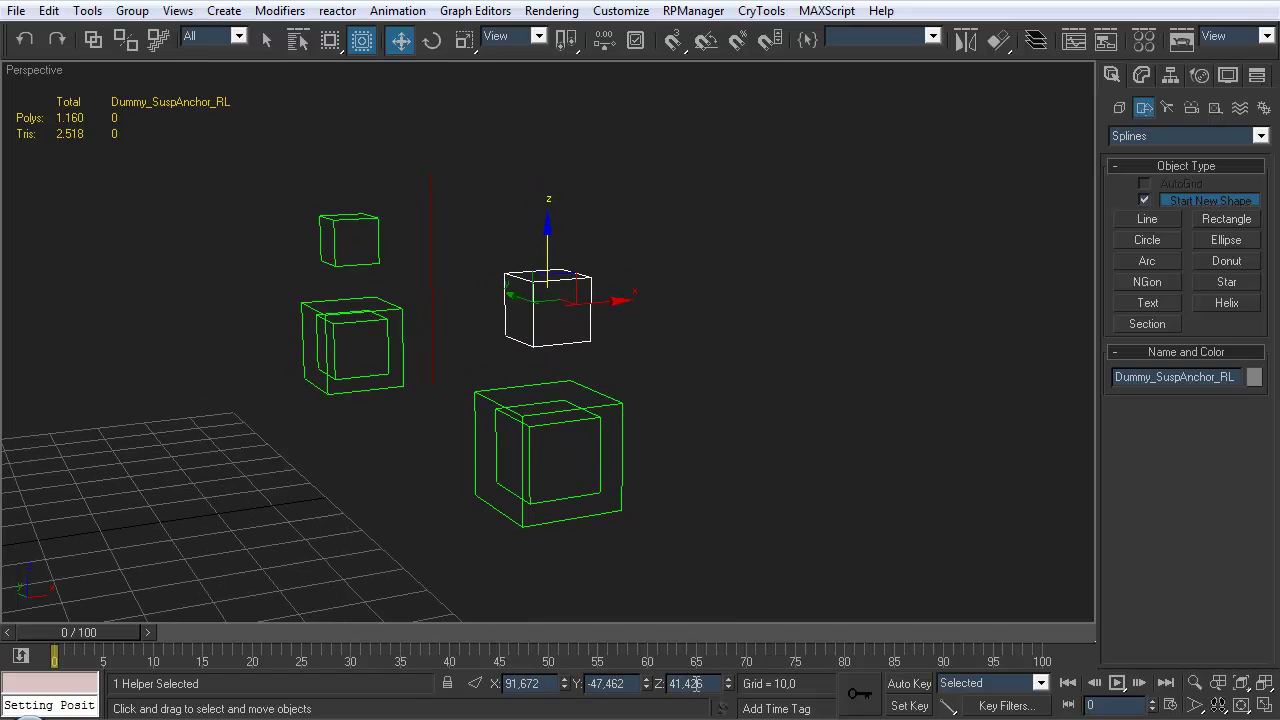
left_click_drag(673, 683, 705, 684)
type("40")
key("Return")
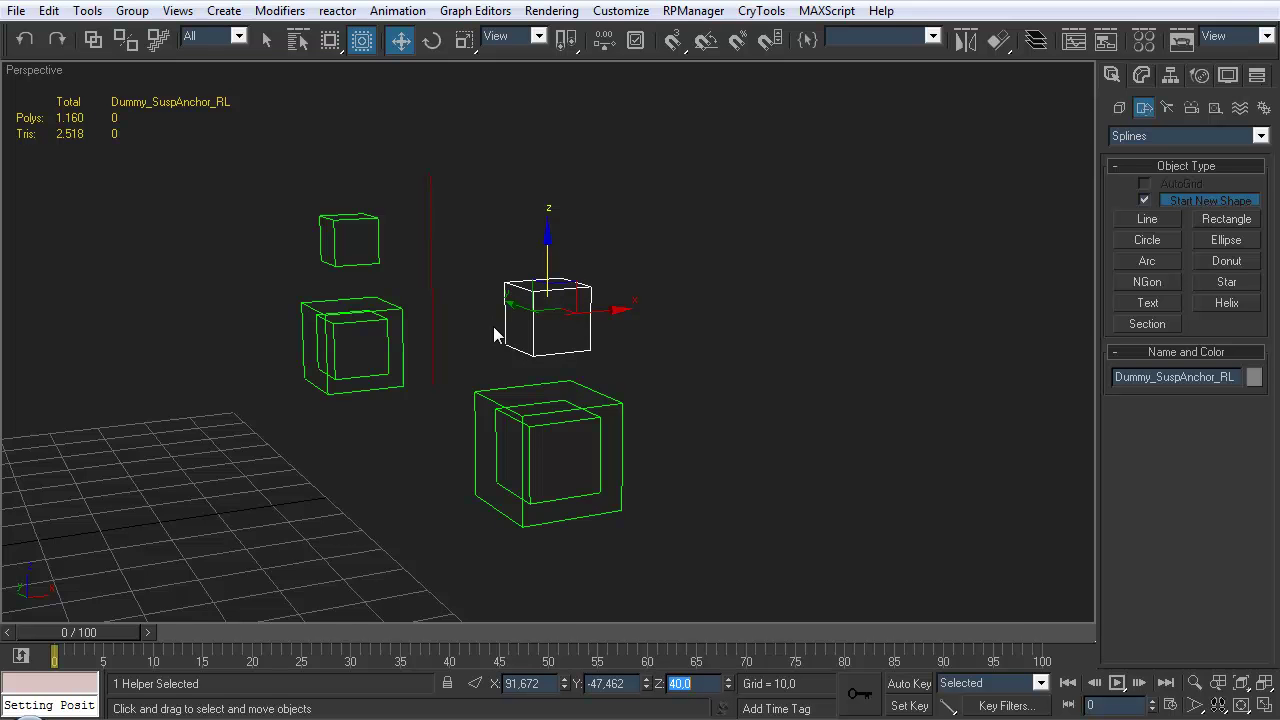
Select the other three suspension anchor dummies together and adjust their Z position
middle_click_drag(491, 330, 763, 277)
scroll(639, 302, "down", 5)
left_click_drag(634, 212, 668, 248)
left_click_drag(283, 275, 416, 345, "ctrl")
type("-2")
key("Return")
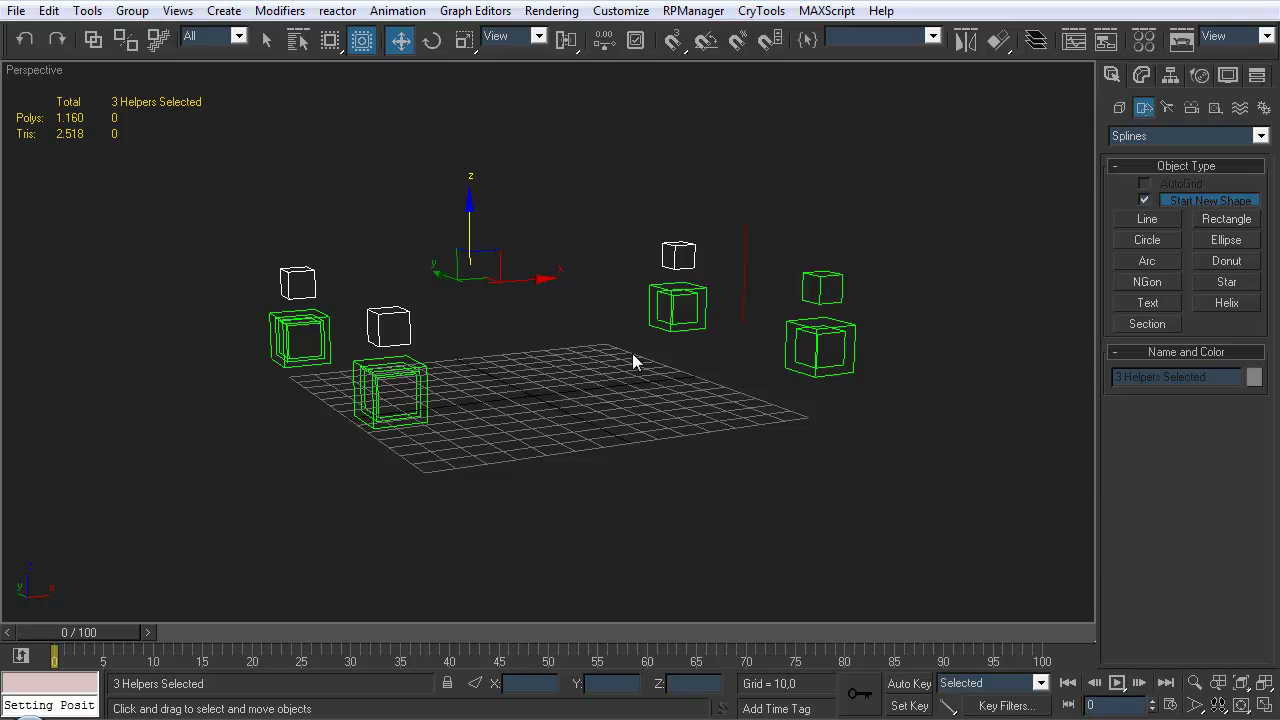
Align the new line to Dummy_SuspAnchor_RL in X, Y and Z, pivot point to pivot point
middle_click_drag(632, 353, 543, 337, "alt")
left_click(644, 382)
middle_click_drag(644, 382, 531, 389, "alt")
right_click(549, 286)
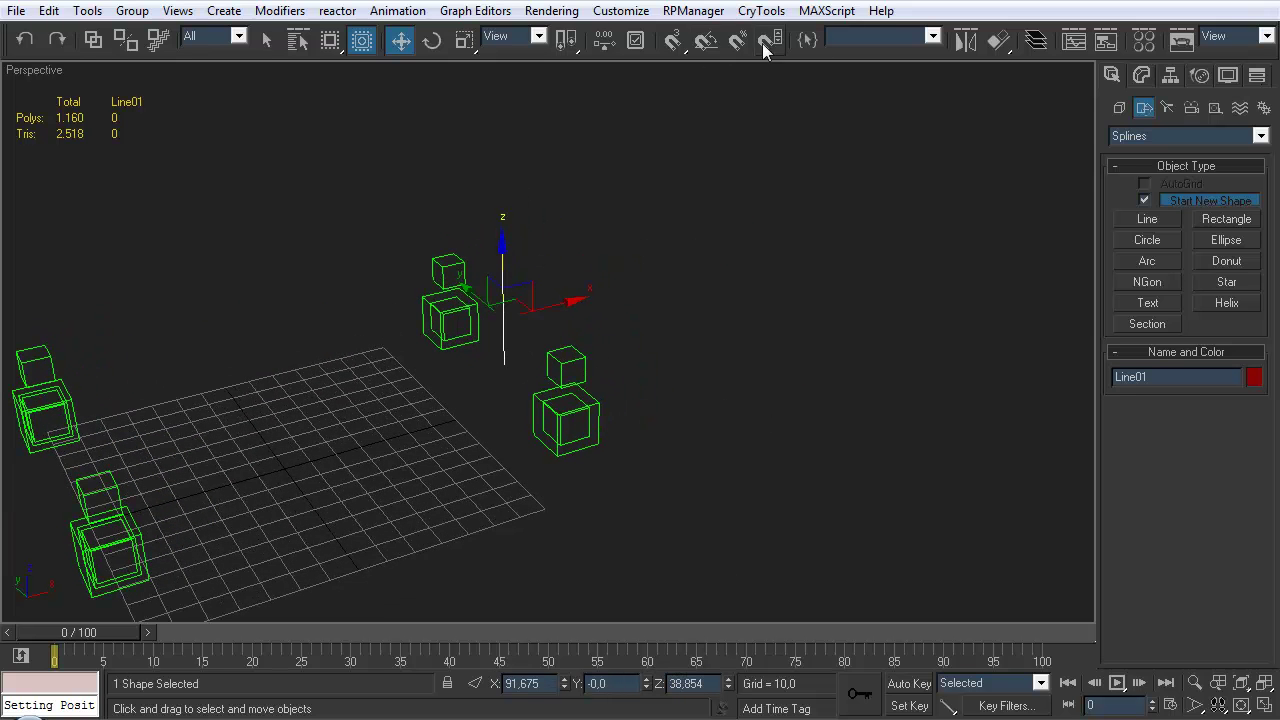
left_click(998, 40)
left_click(571, 360)
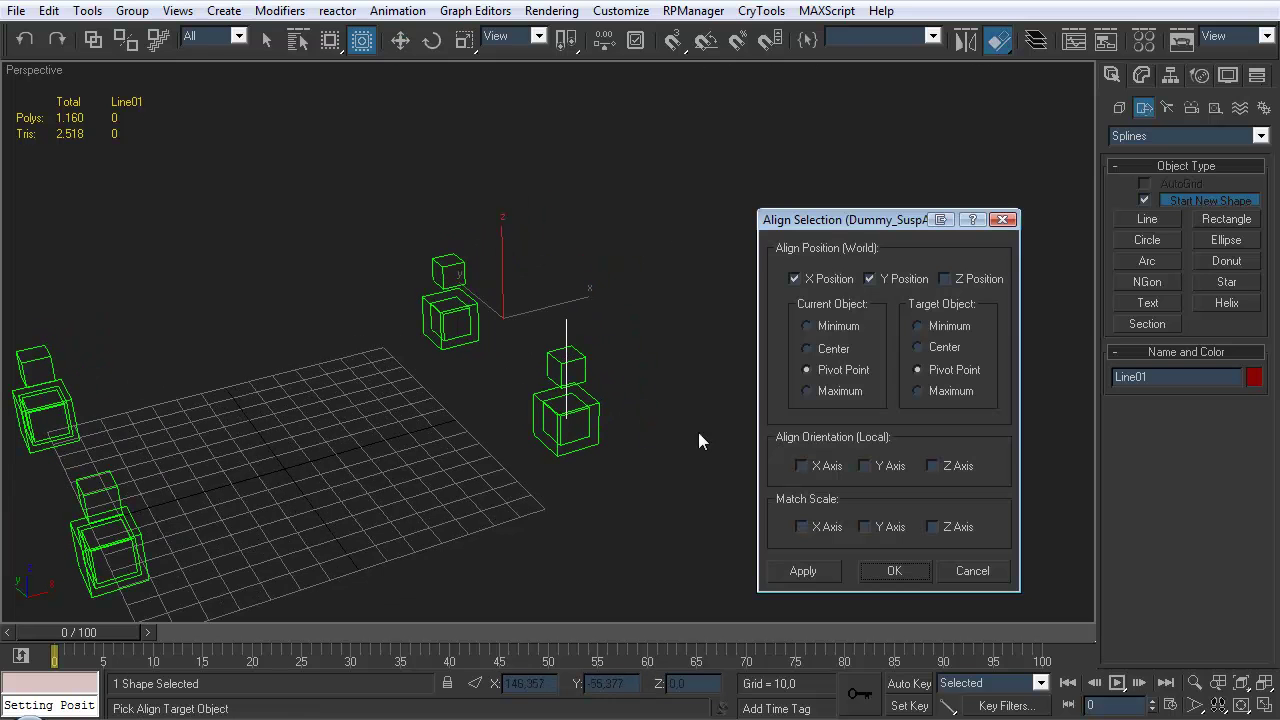
left_click(945, 279)
left_click(894, 570)
middle_click_drag(884, 569, 656, 451, "alt")
scroll(656, 451, "up", 5)
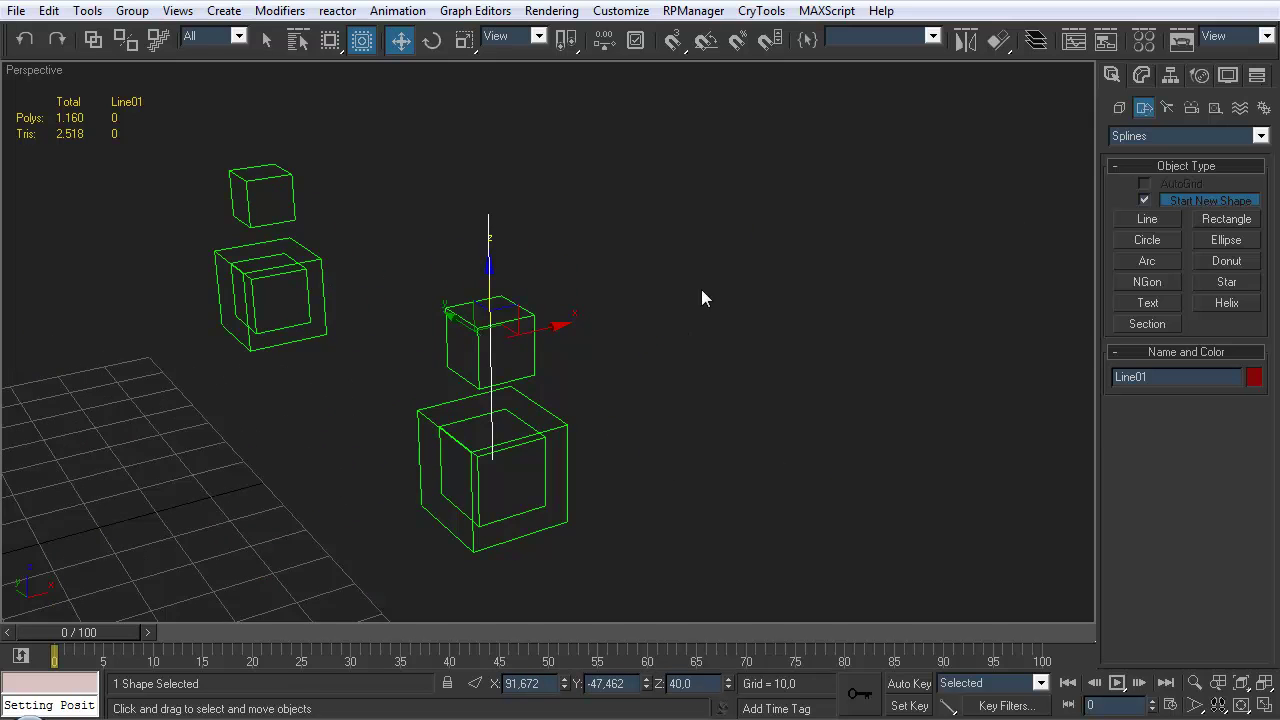
middle_click_drag(834, 221, 675, 243, "alt")
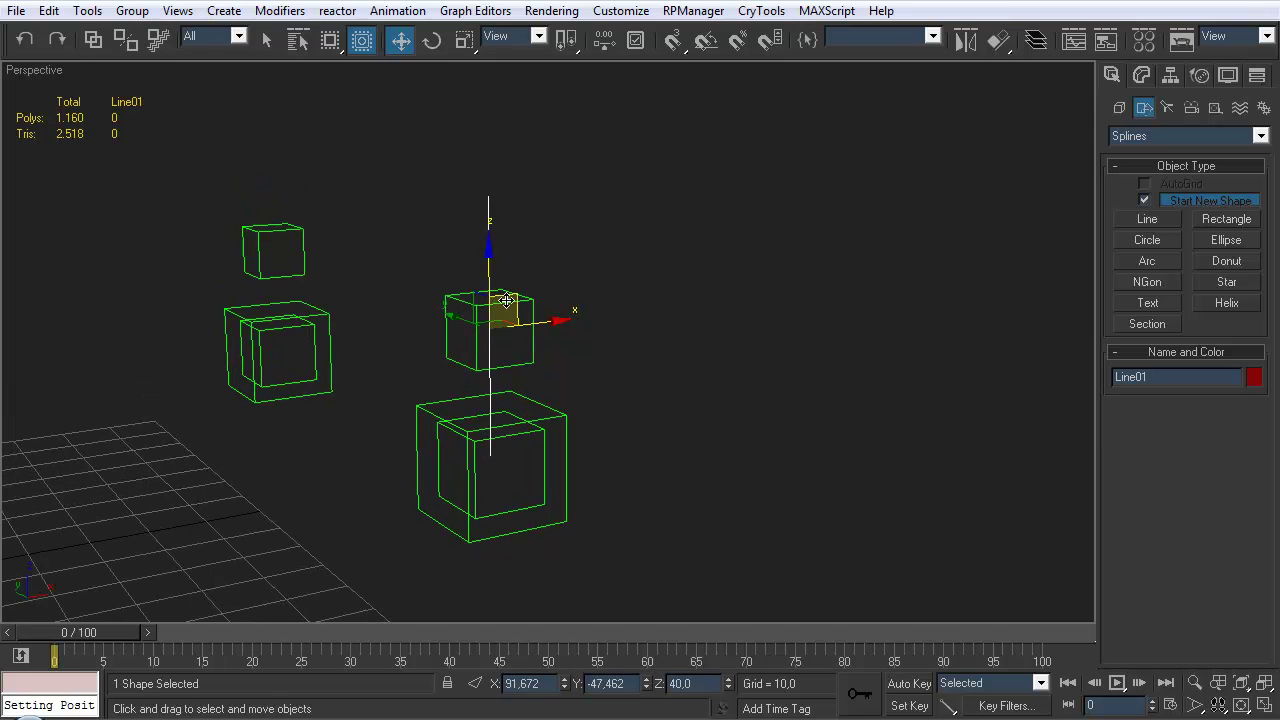
left_click(1168, 75)
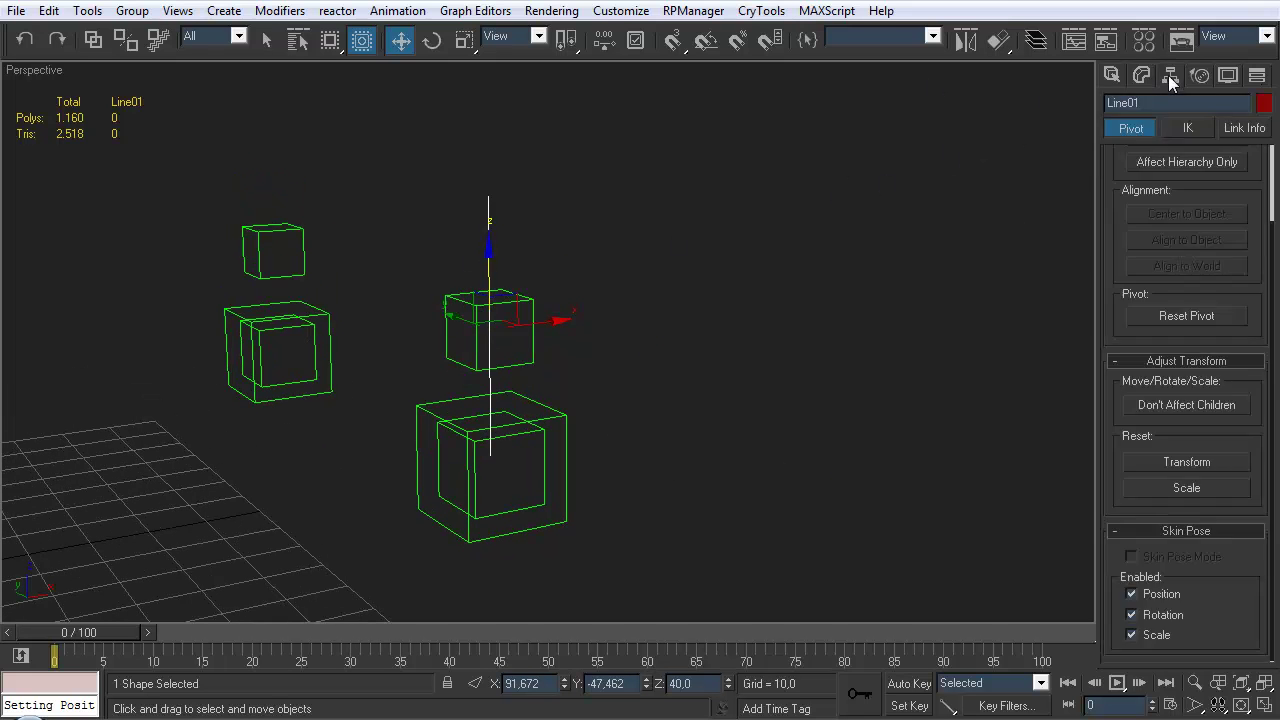
middle_click_drag(531, 340, 463, 257, "alt")
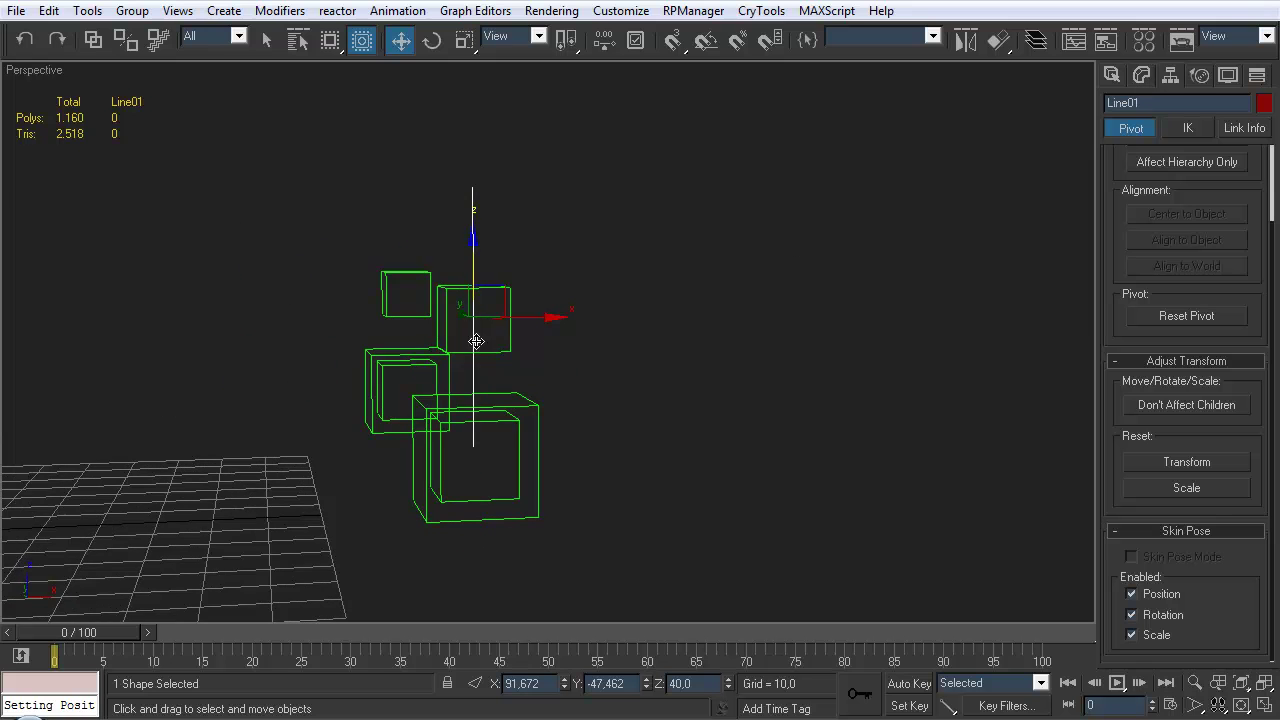
middle_click_drag(489, 280, 452, 396, "alt")
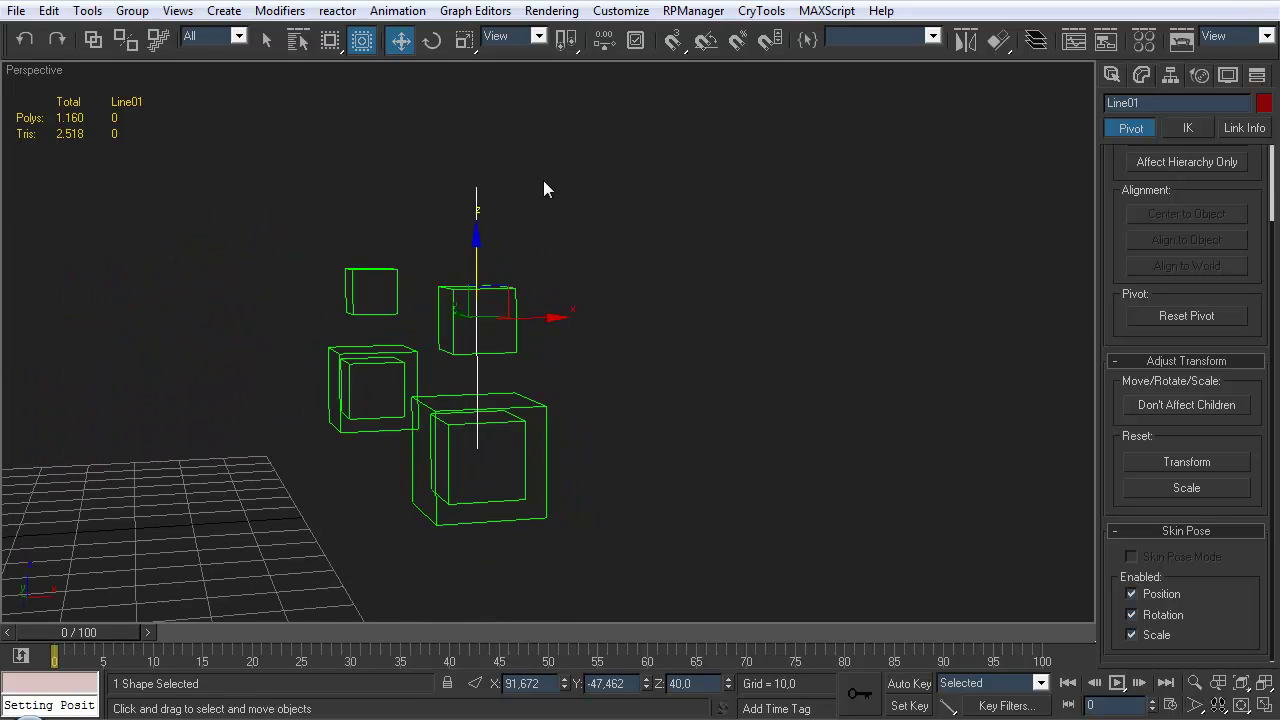
middle_click_drag(531, 170, 679, 275, "alt")
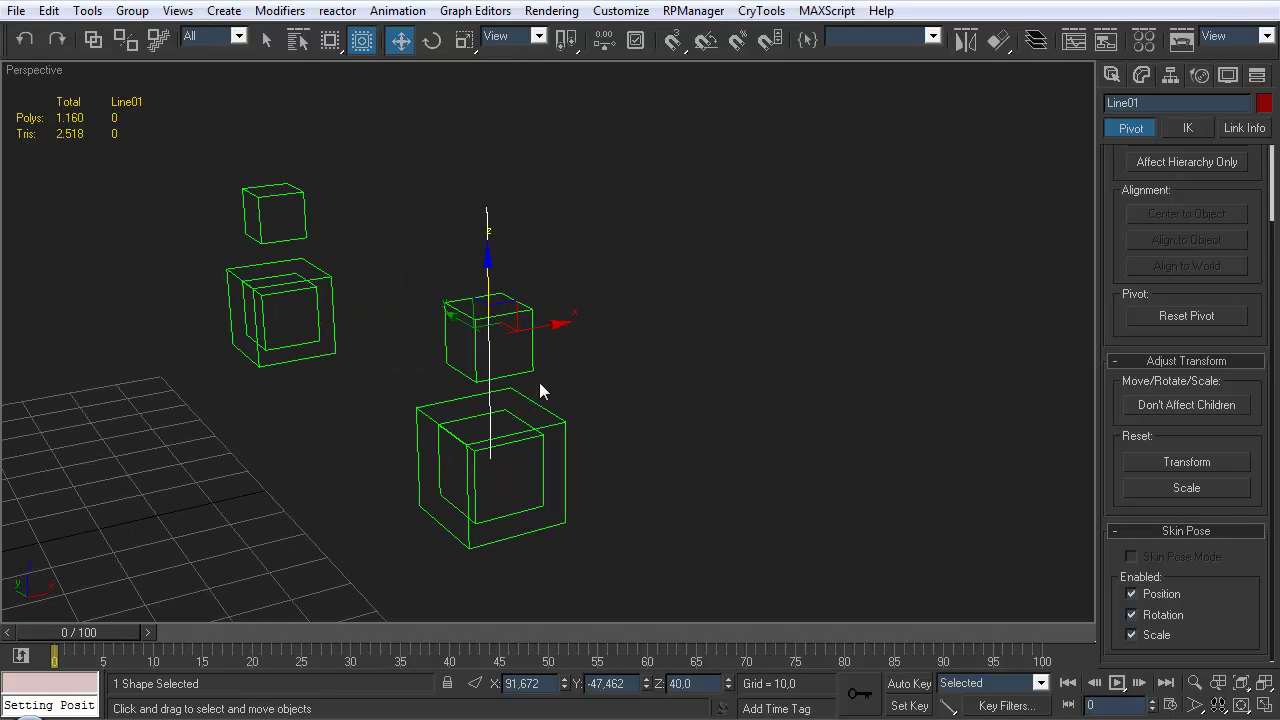
middle_click_drag(512, 344, 551, 370, "alt")
Set the Z position of the suspension line's upper vertex to 60
left_click(1146, 74)
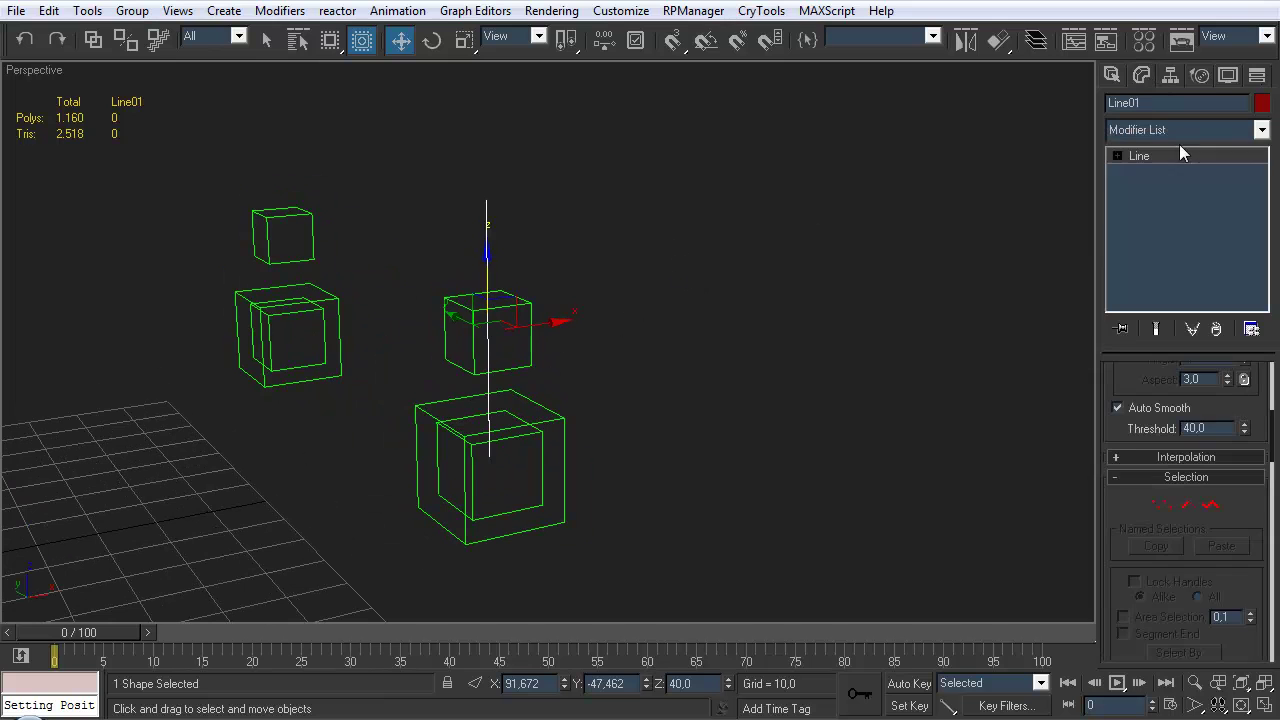
left_click(1159, 505)
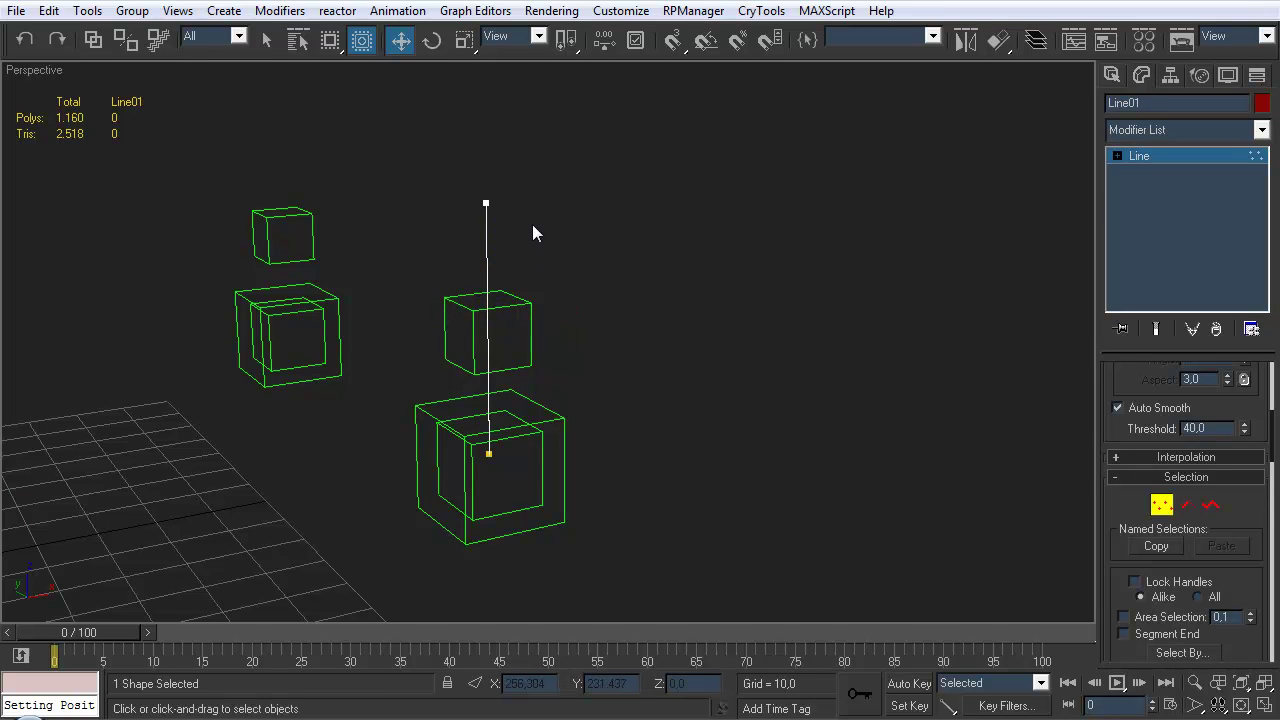
left_click_drag(443, 187, 443, 187)
middle_click_drag(527, 432, 500, 408)
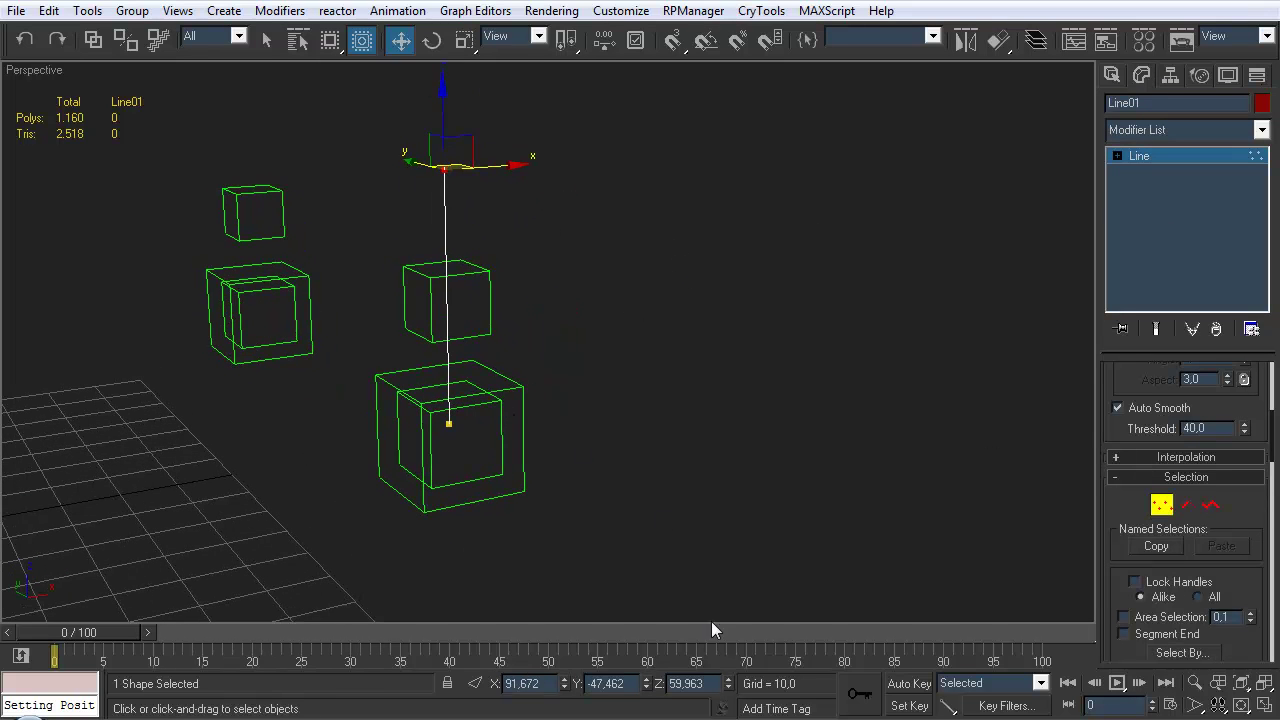
double_click(706, 684)
type("560")
key("Return")
Set the Z position of the line's lower vertex to 20 and leave vertex editing
left_click(449, 424)
double_click(685, 683)
type("20")
key("Return")
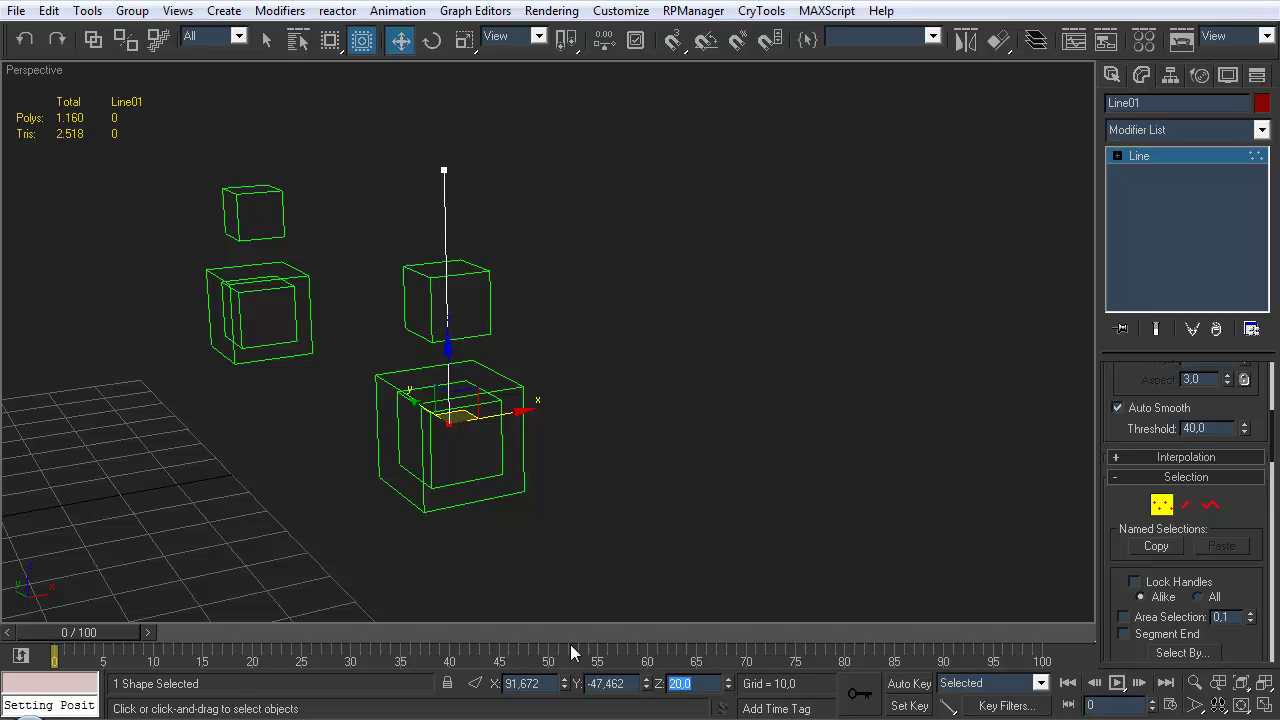
left_click(1162, 508)
Rename the line as Line_SuspAnchor_RL
middle_click_drag(462, 479, 537, 451)
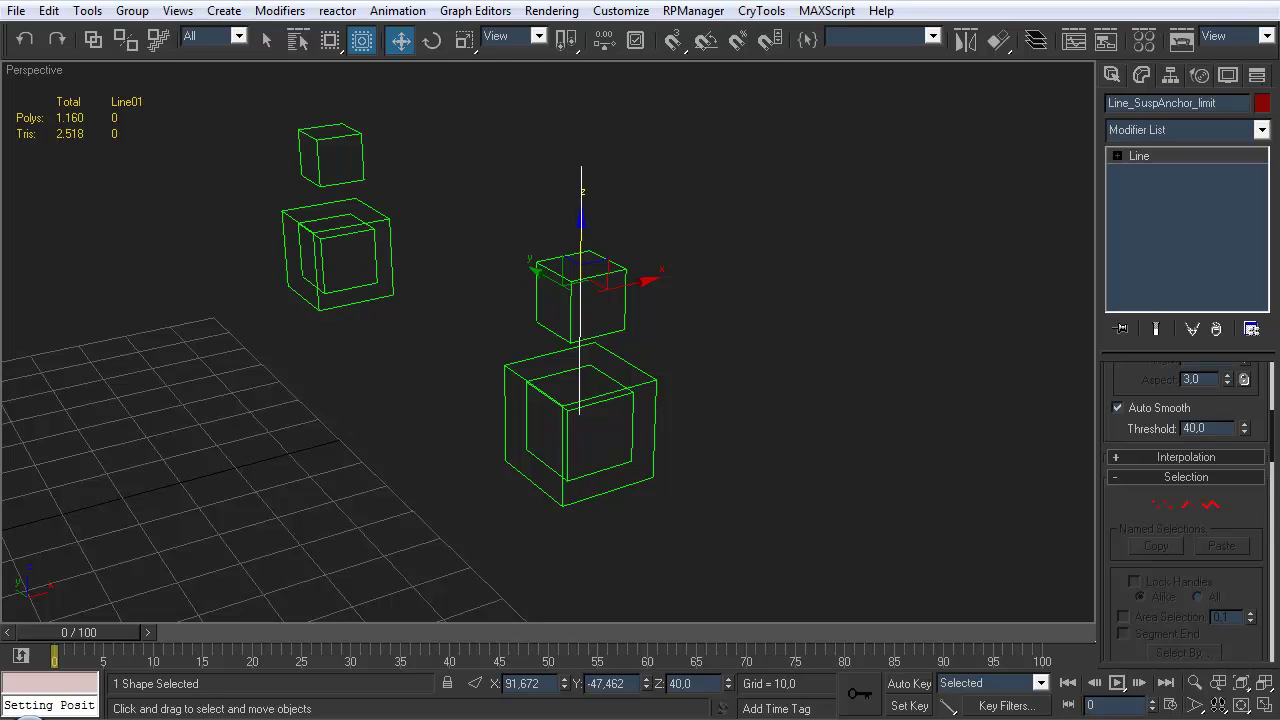
key("BackSpace")
type("L")
middle_click_drag(740, 330, 598, 378, "alt")
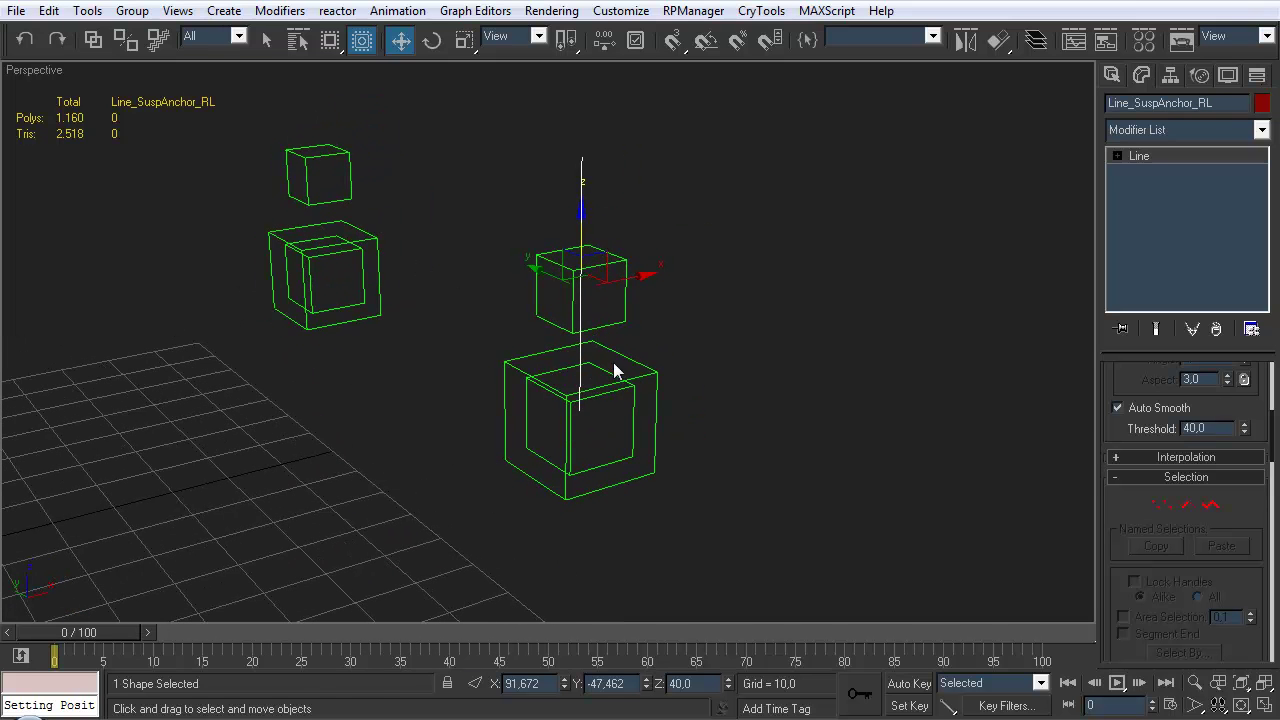
Apply a Path Constraint to Dummy_SuspAnchor_RL with Line_SuspAnchor_RL as its path
left_click(666, 317)
key("q")
left_click(604, 263)
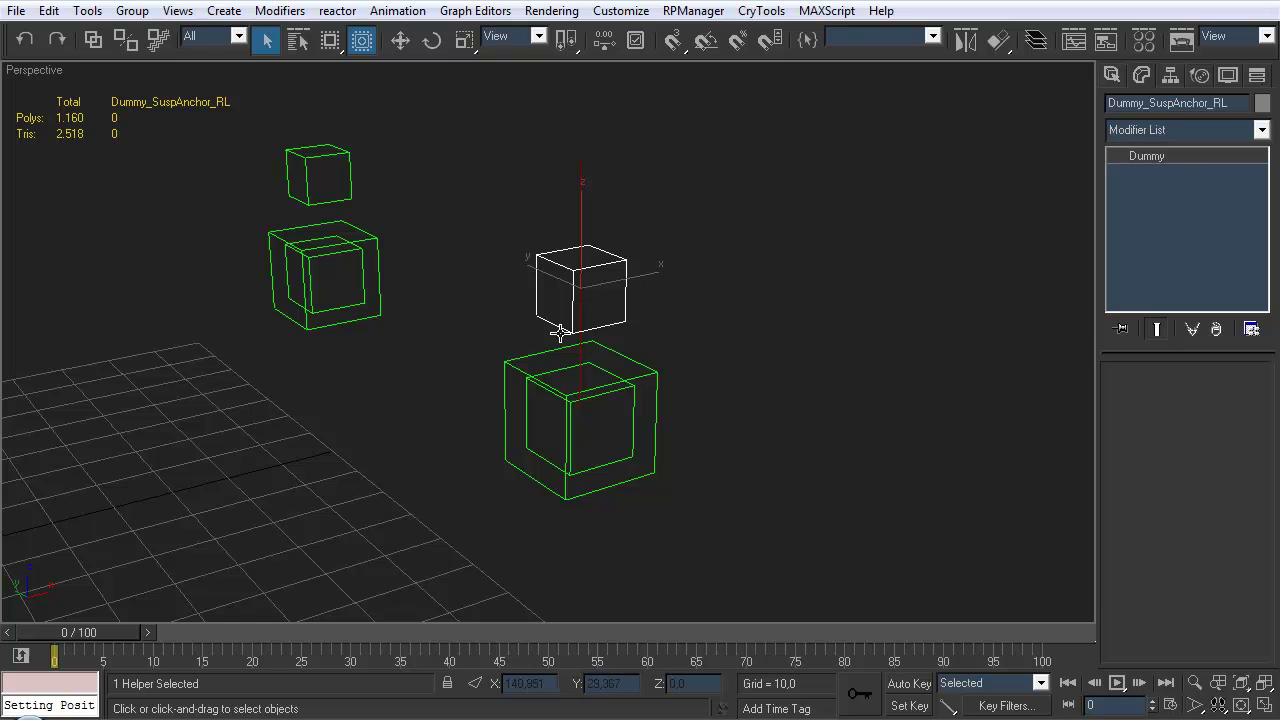
middle_click_drag(279, 214, 283, 229)
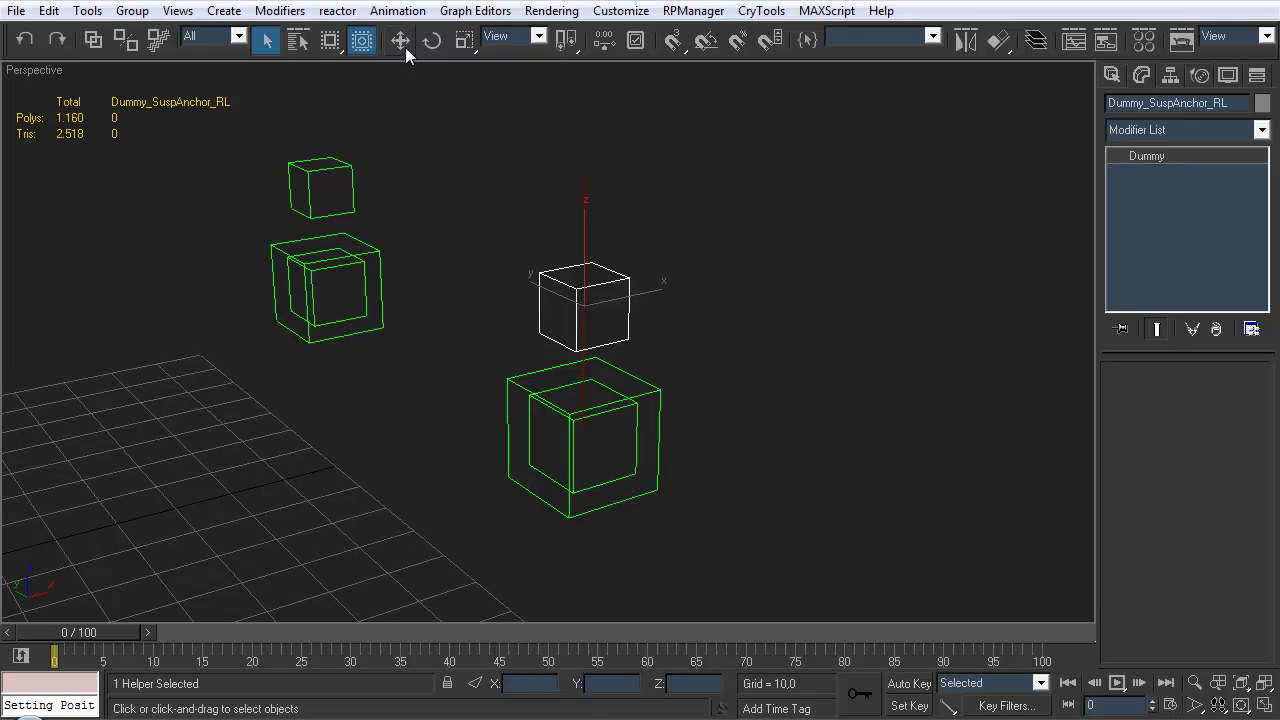
left_click(413, 15)
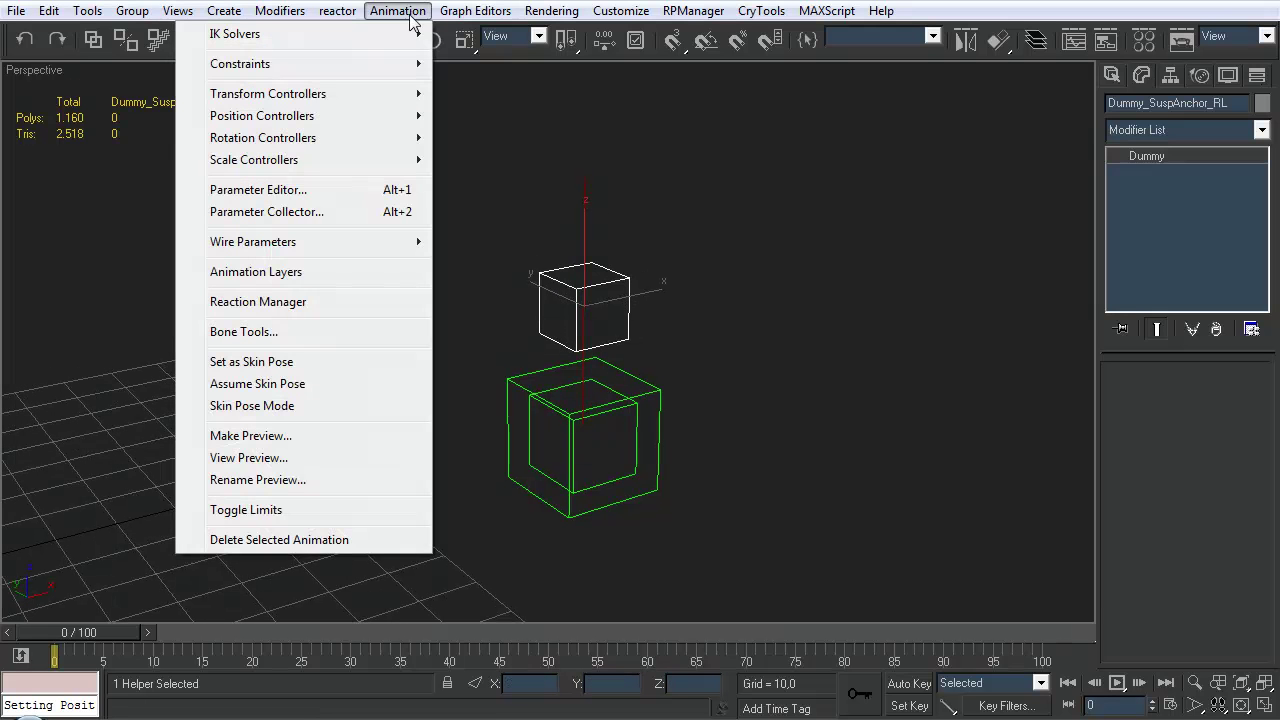
mouse_move(384, 65)
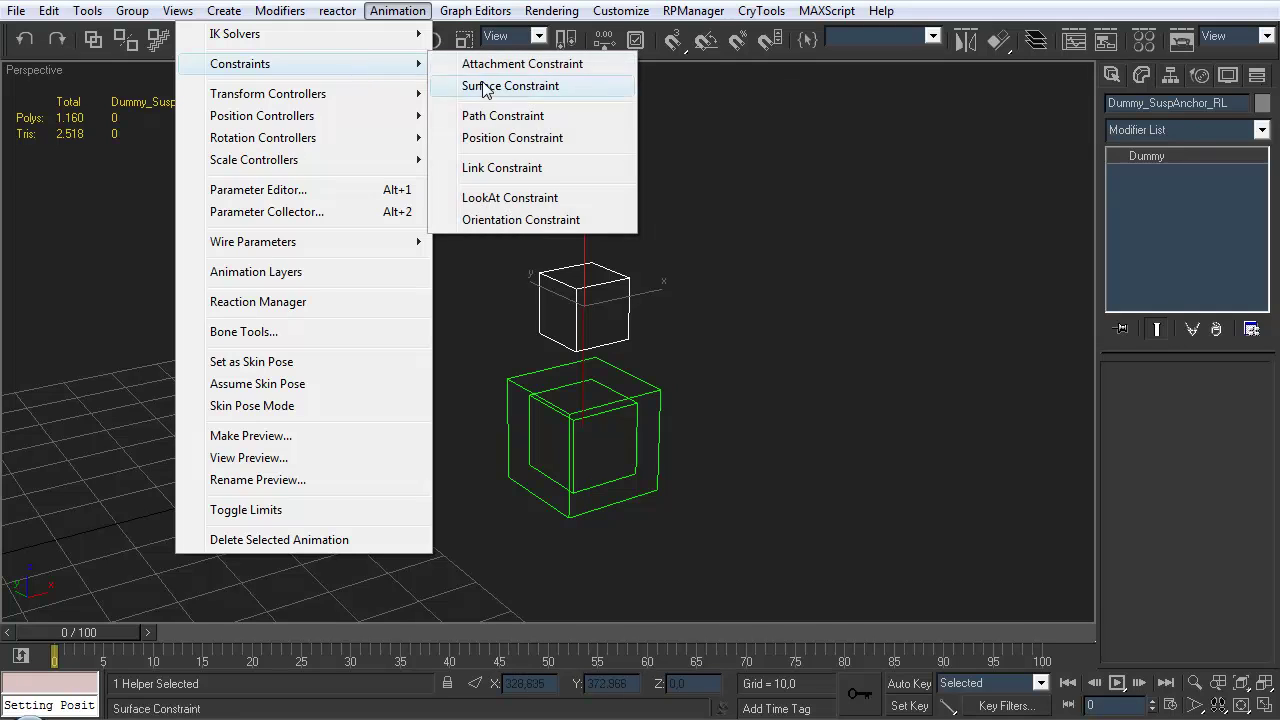
left_click(490, 116)
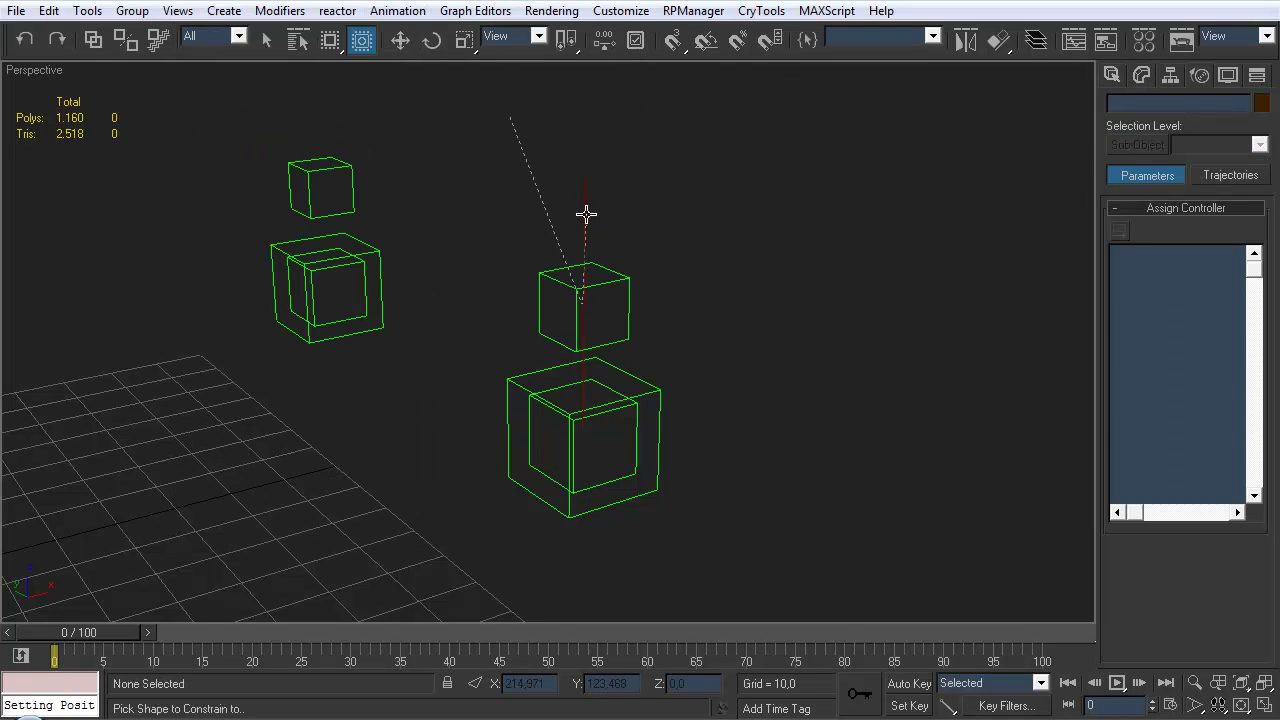
left_click(586, 212)
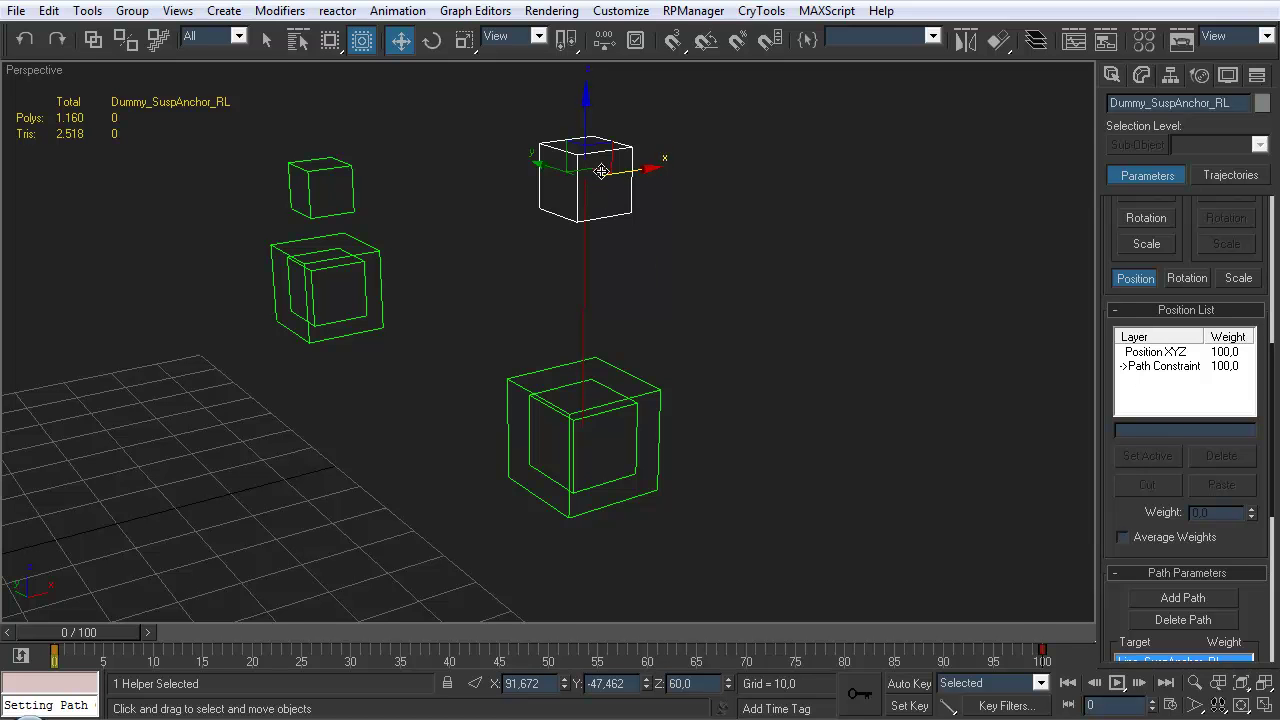
middle_click_drag(513, 421, 458, 398)
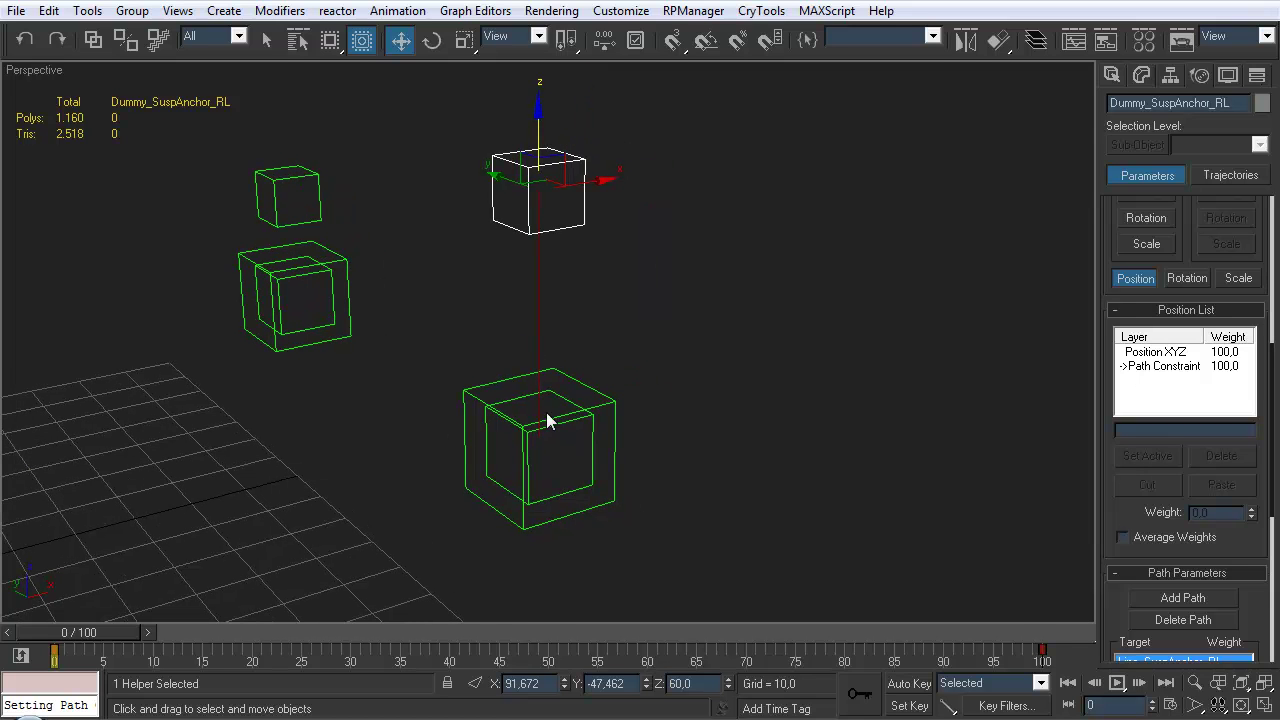
mouse_move(569, 414)
middle_mouse_down()
mouse_move(534, 397)
mouse_move(558, 406)
middle_mouse_up()
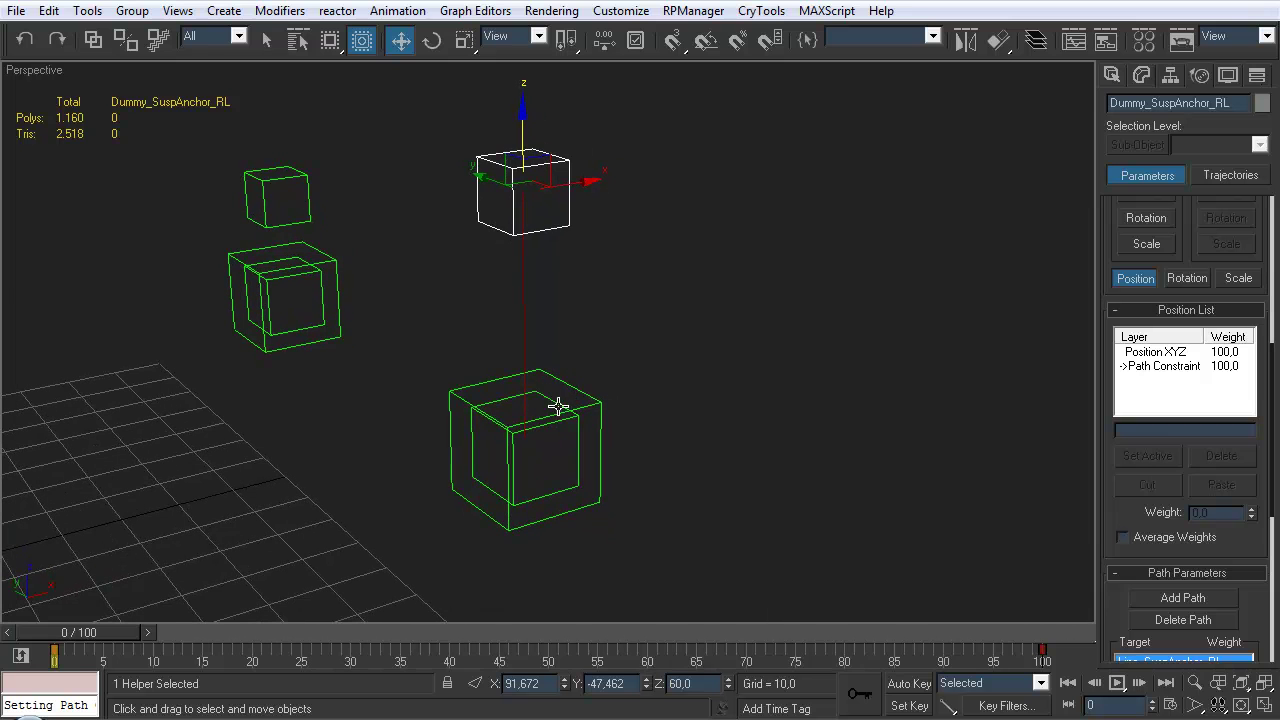
middle_click_drag(618, 483, 618, 440)
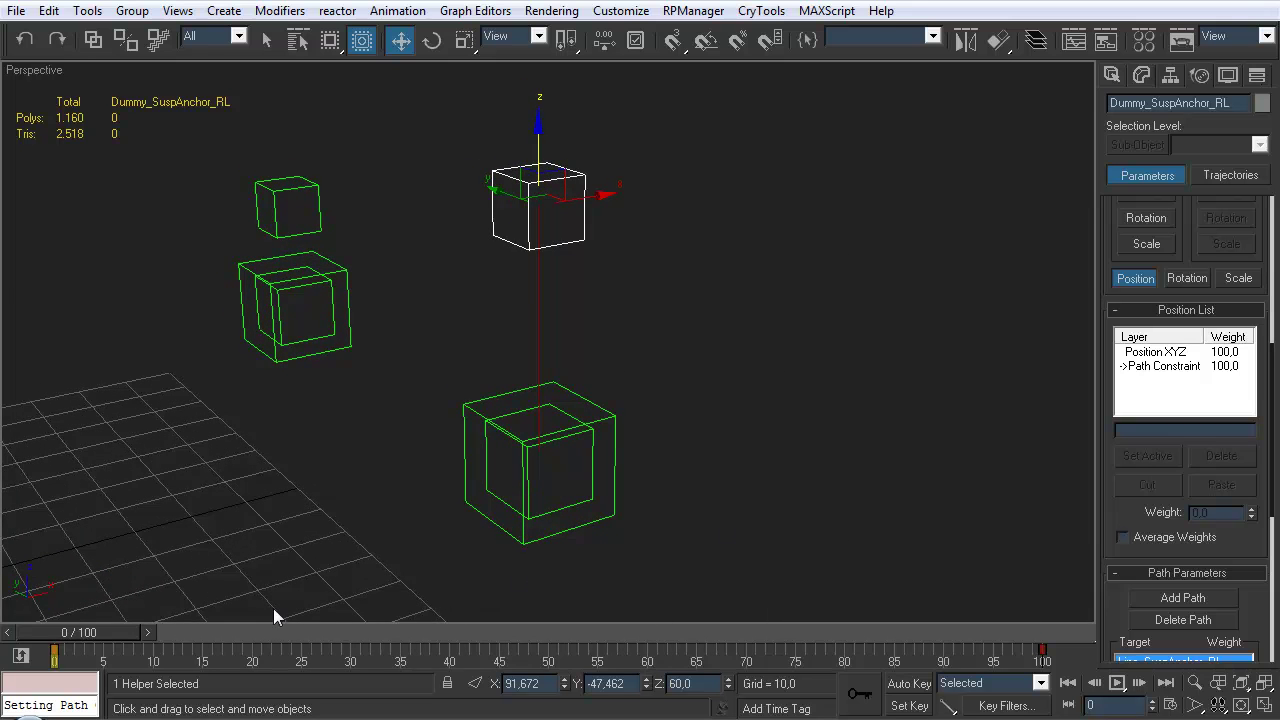
Delete the path animation keys of Dummy_SuspAnchor_RL at frames 0 and 100
left_click_drag(69, 629, 64, 506)
key("w")
middle_click_drag(515, 270, 525, 269)
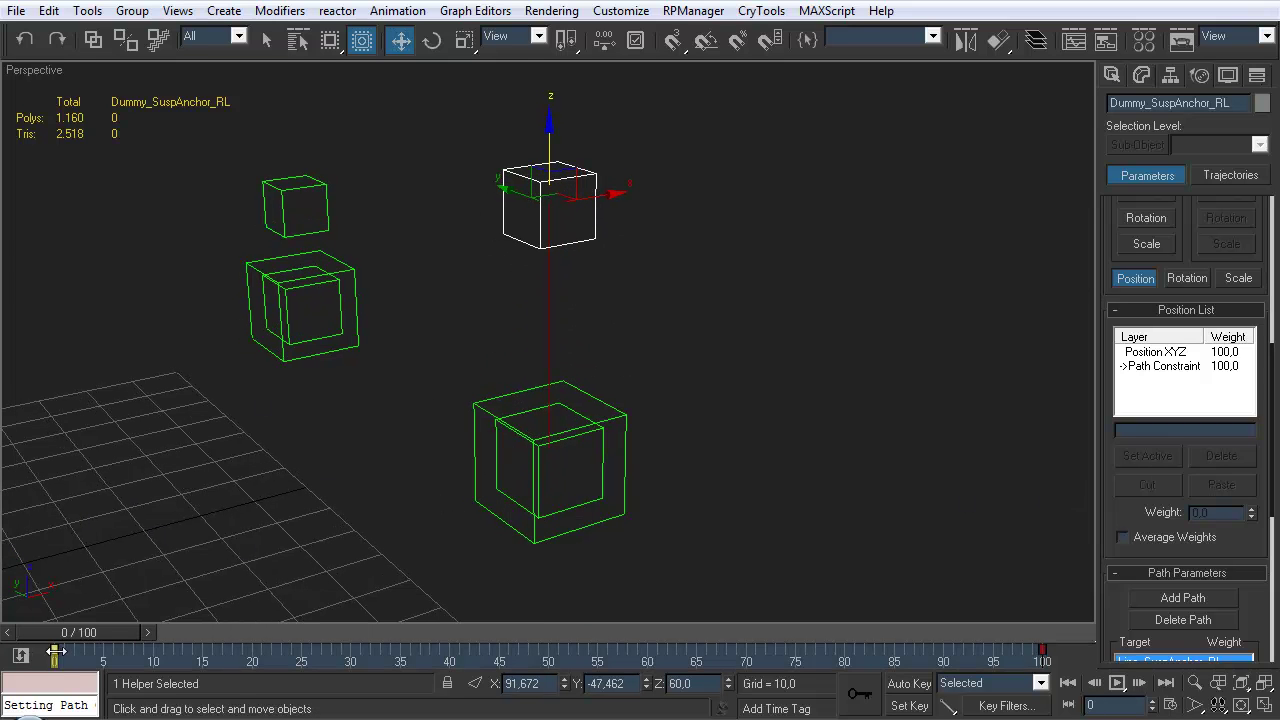
key("Delete")
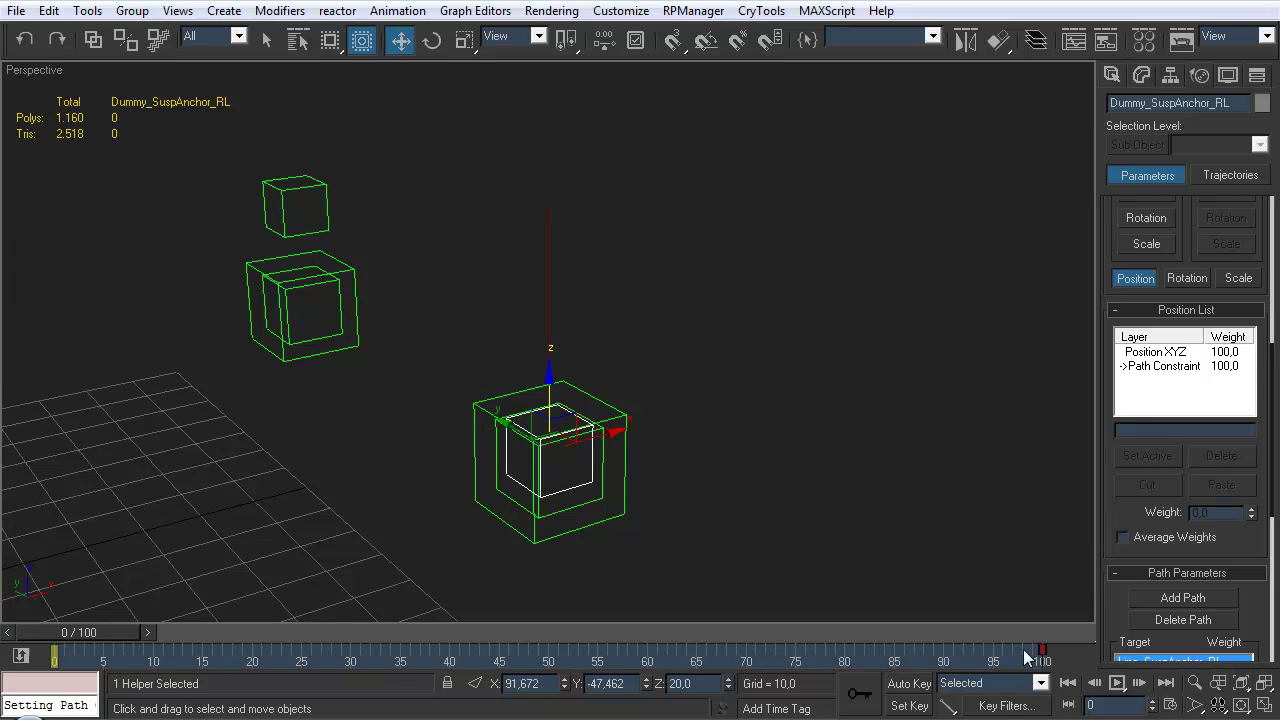
middle_click_drag(660, 436, 612, 416)
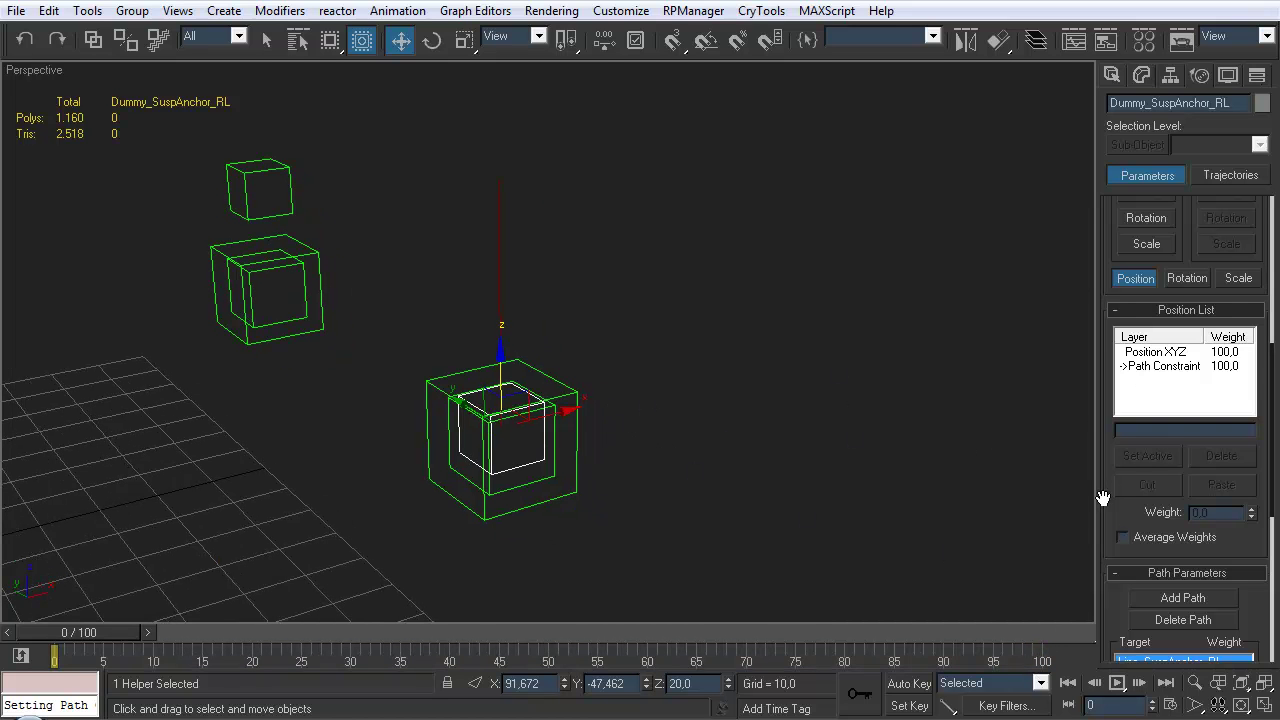
Set Dummy_SuspAnchor_RL to 50% along its constraint path
scroll(1106, 505, "down", 2)
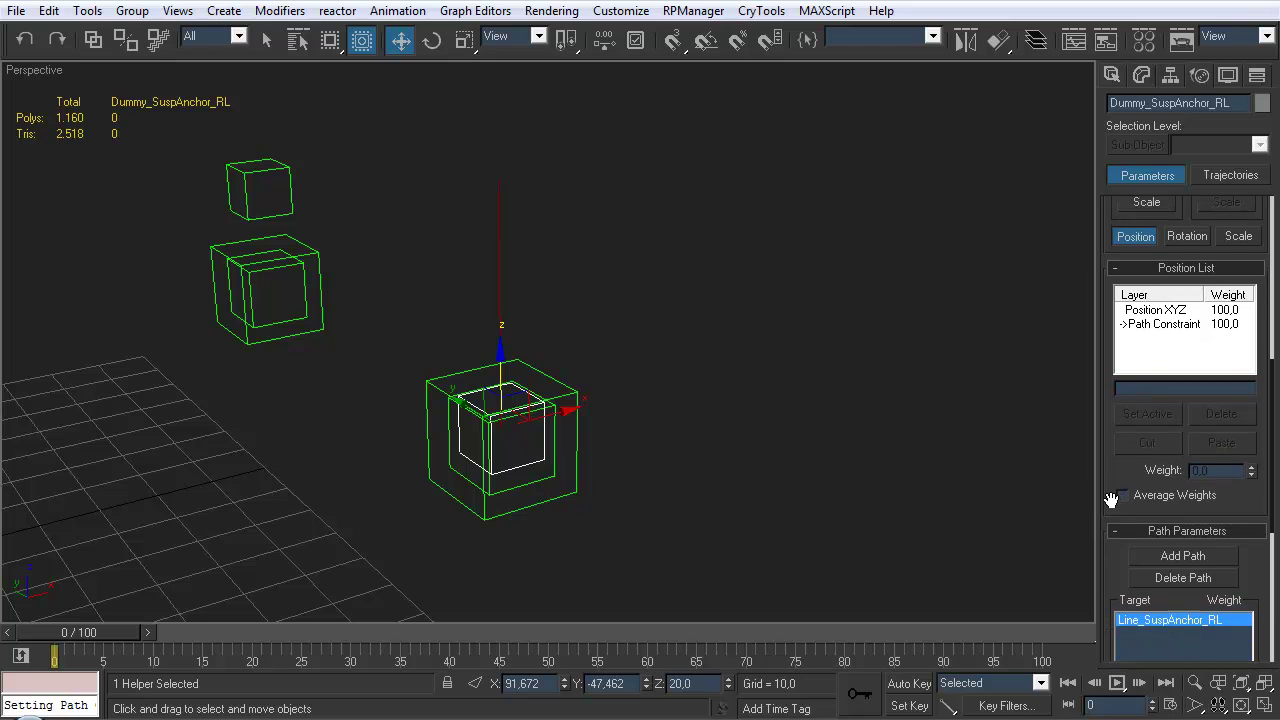
scroll(1106, 505, "up", 2)
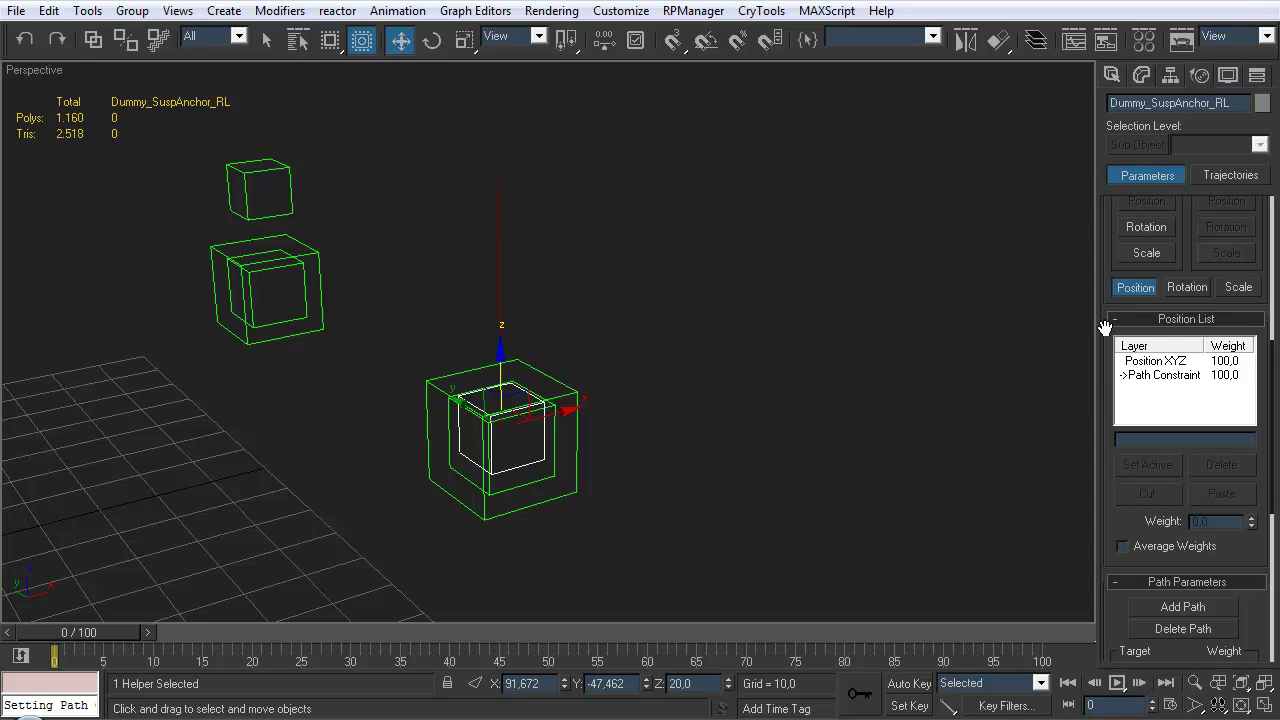
scroll(1100, 383, "down", 1)
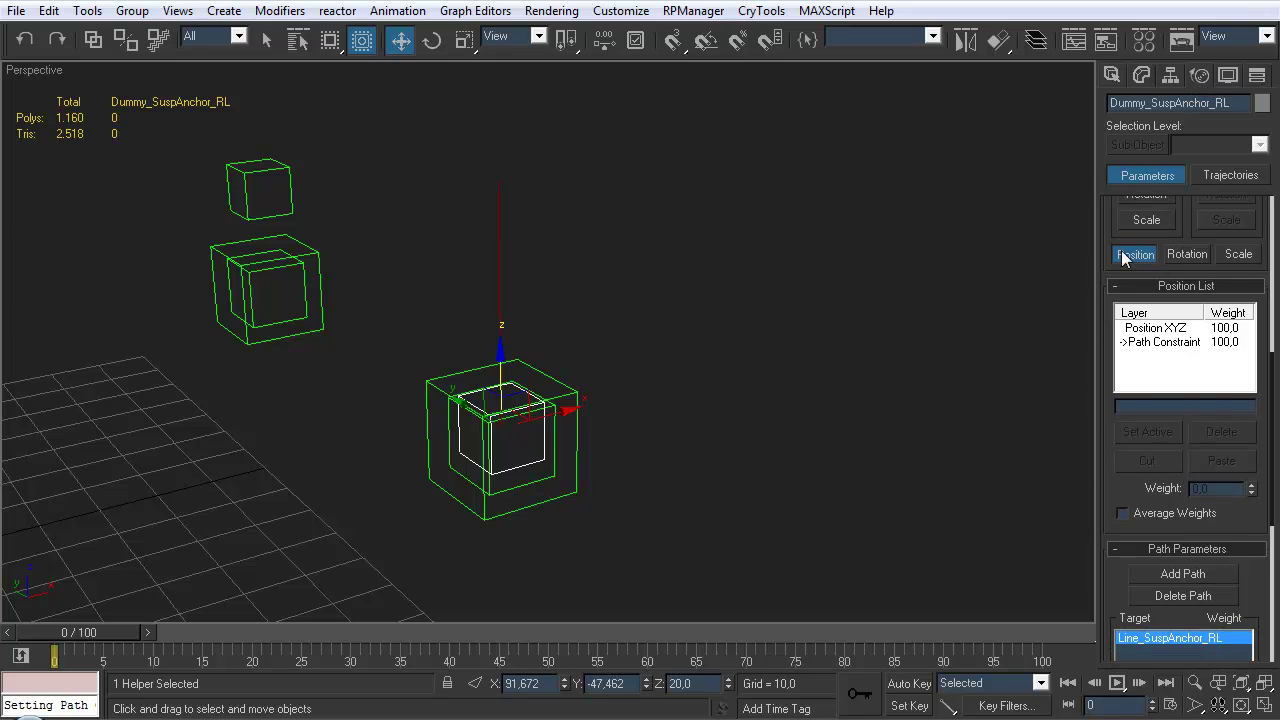
scroll(1104, 498, "down", 5)
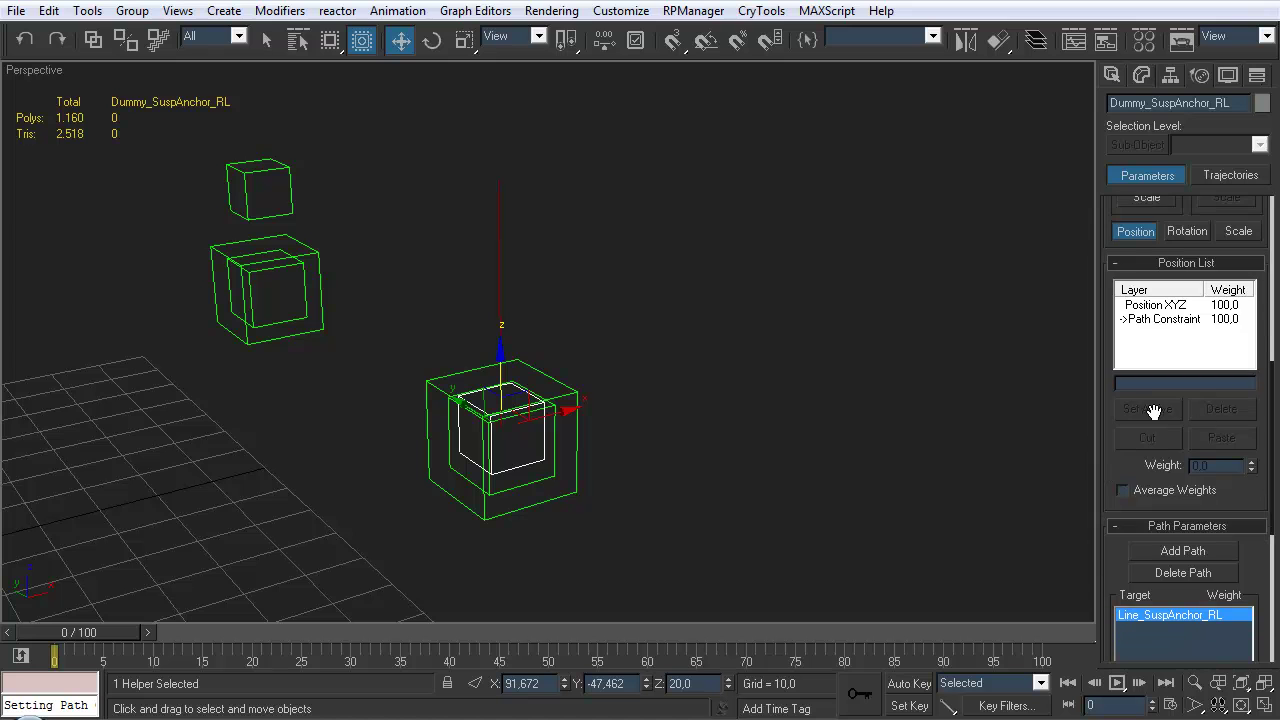
left_click_drag(1106, 569, 1094, 423)
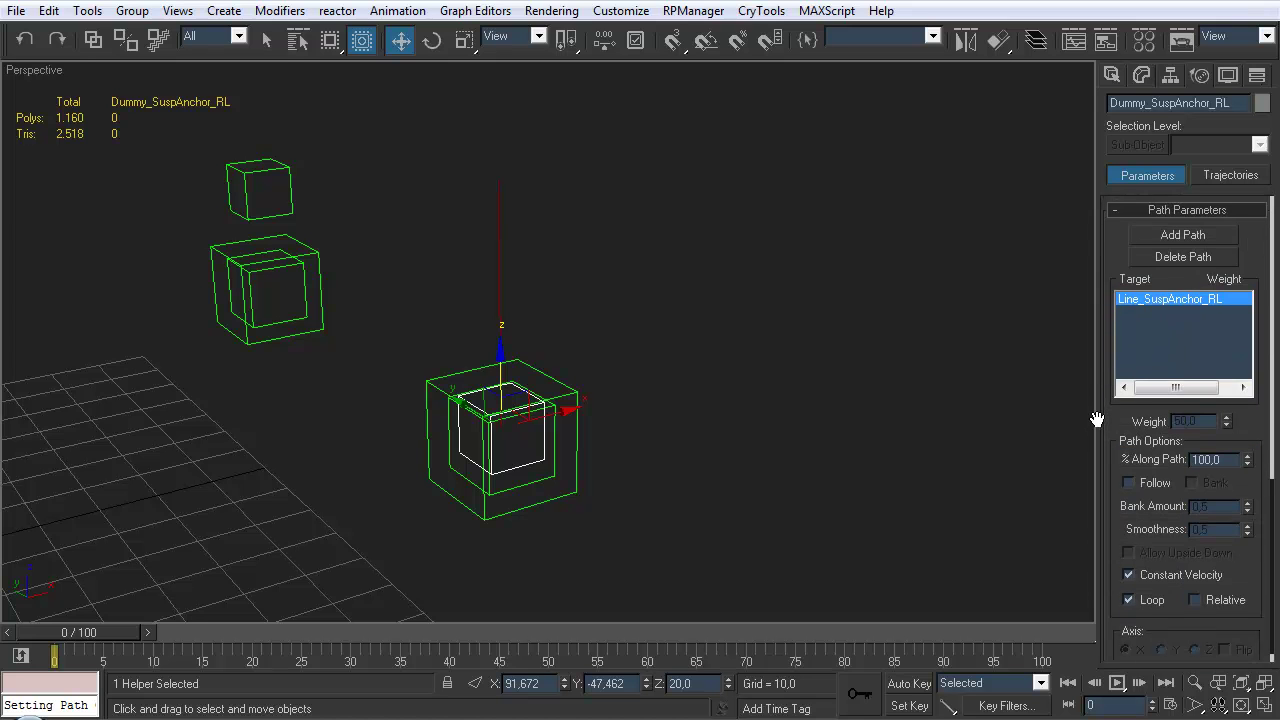
left_click_drag(1245, 514, 1256, 496)
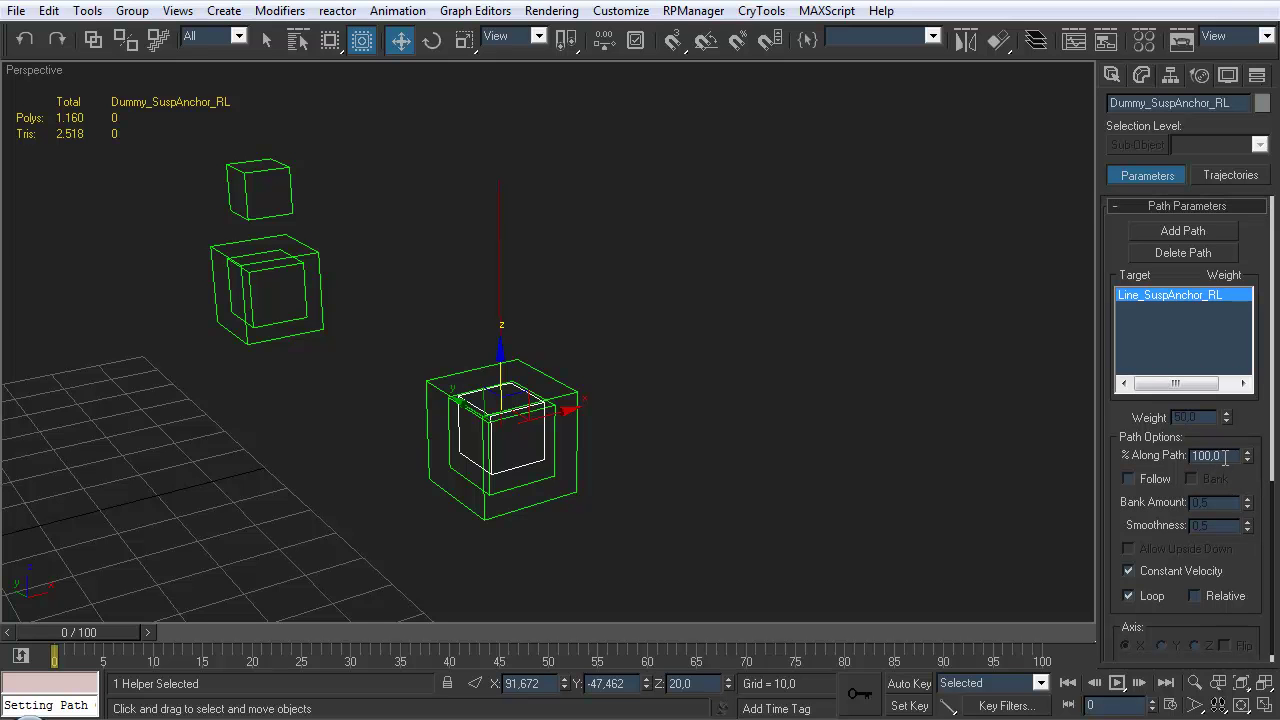
double_click(1224, 457)
type("50")
key("Return")
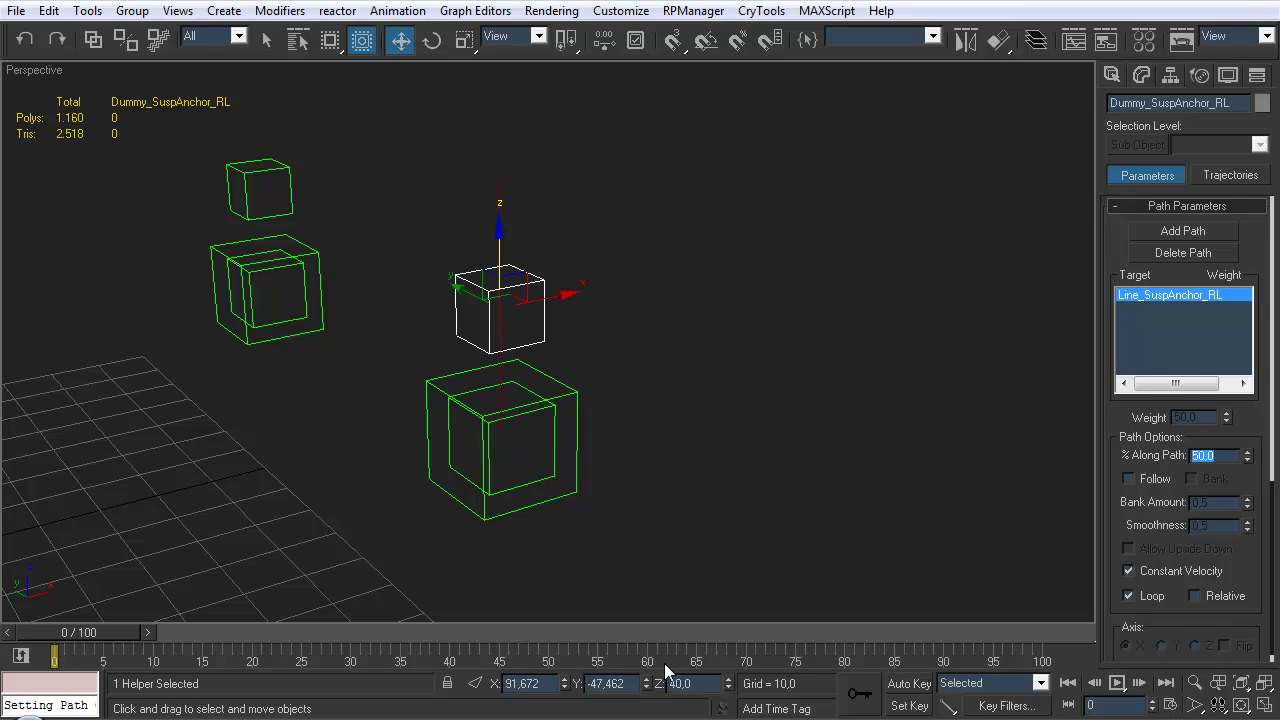
Try to move Dummy_SuspAnchor_RL away from its constraint line, undo the move and clear the selection
middle_click_drag(593, 377, 684, 403)
left_click(1110, 75)
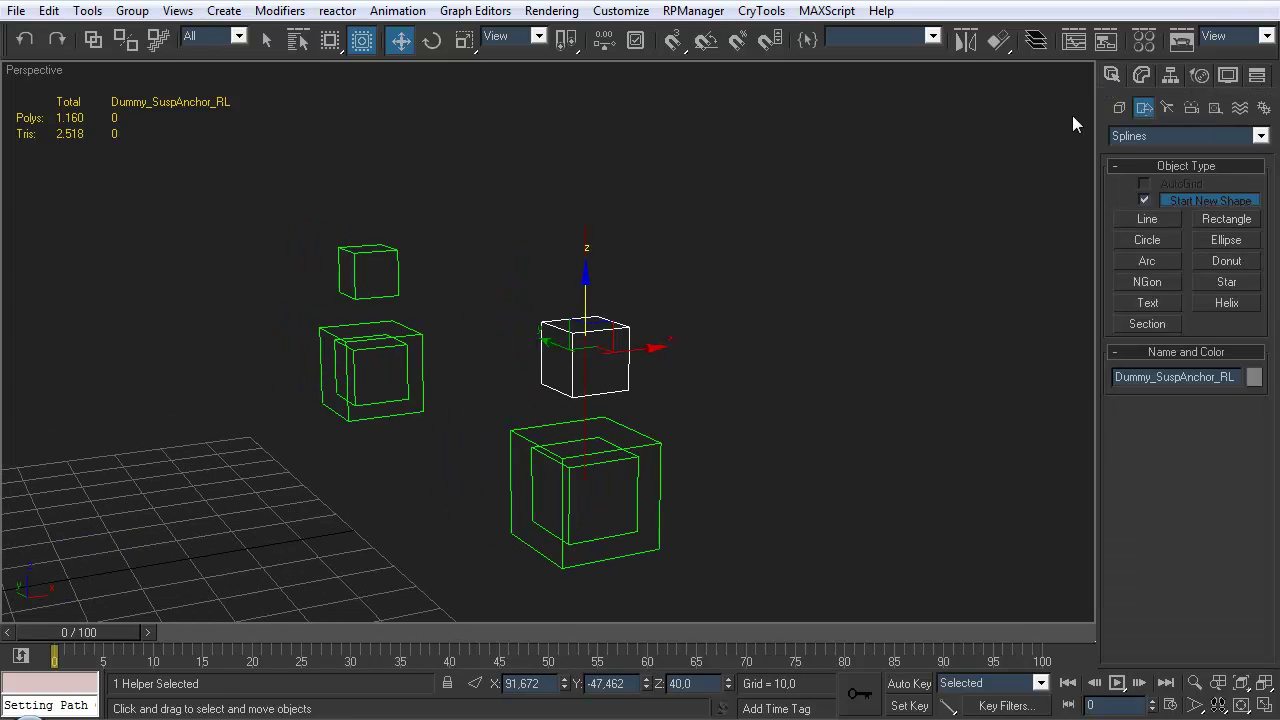
middle_click_drag(1070, 120, 730, 364, "alt")
left_click_drag(594, 349, 541, 325)
middle_click_drag(541, 325, 606, 493, "alt")
left_click_drag(595, 368, 626, 303)
right_click(626, 303)
middle_click_drag(613, 522, 609, 374, "alt")
key("ctrl+z")
left_click(668, 418)
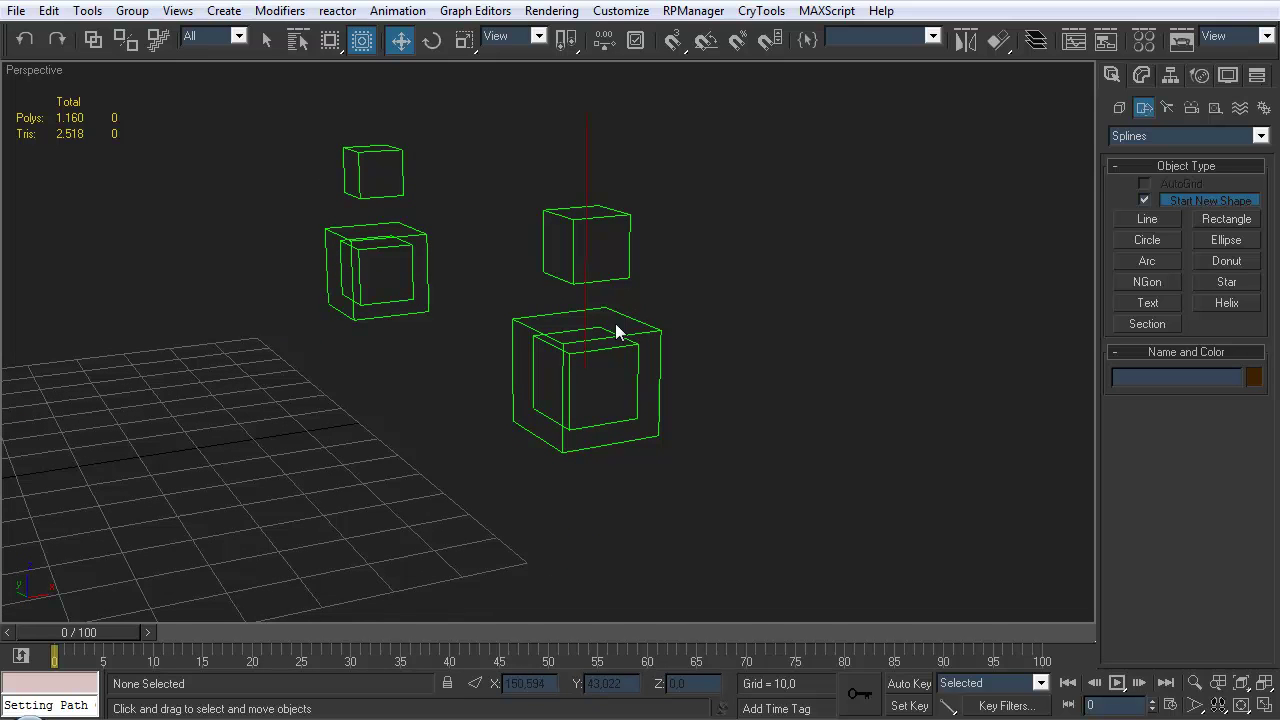
middle_click_drag(620, 386, 620, 360, "alt")
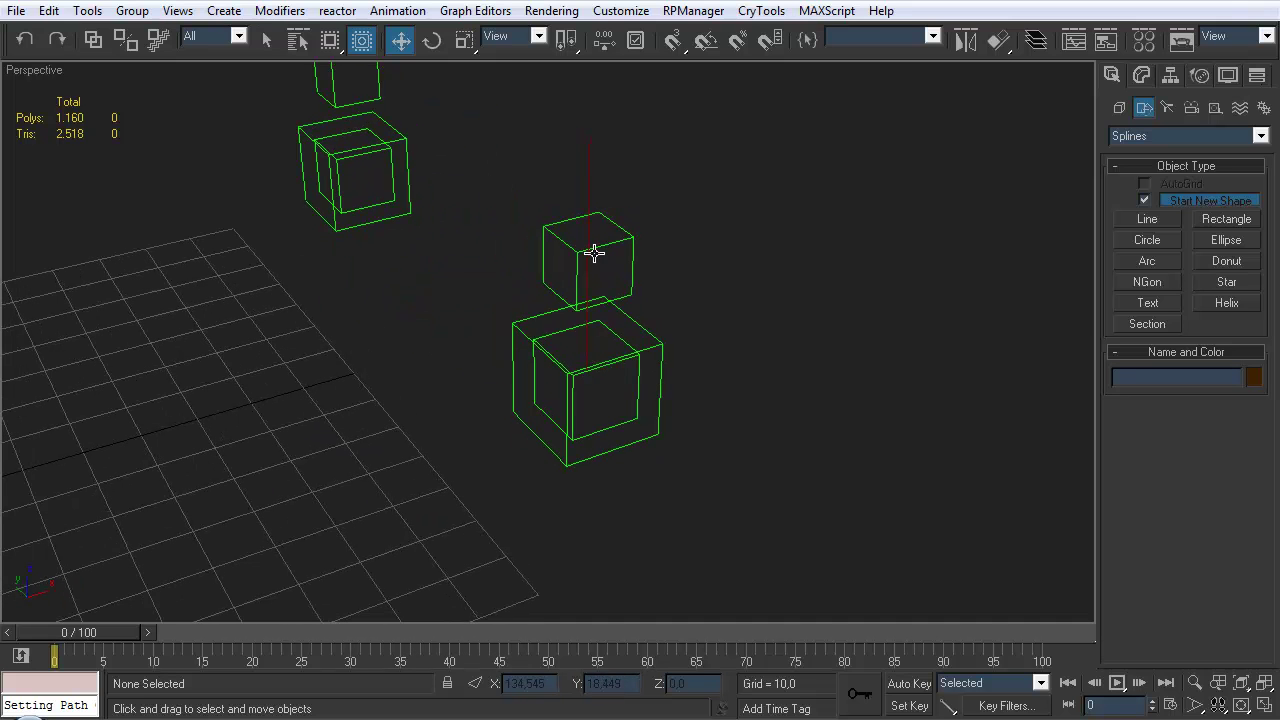
left_click(588, 235)
left_click_drag(597, 232, 570, 240)
key("ctrl+z")
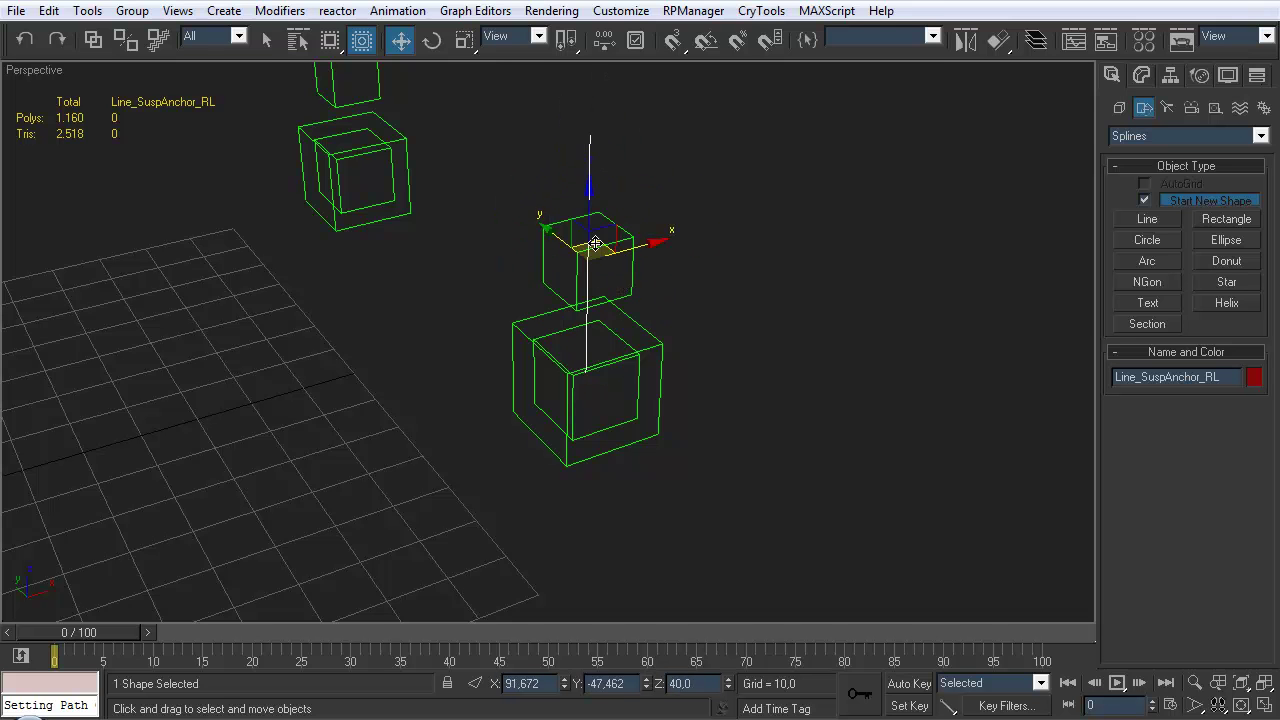
left_click(689, 305)
middle_click_drag(689, 305, 667, 264, "alt")
Clone Line_SuspAnchor_RL downward as one copy through the wheel dummies and name it Line_WheelTravel_RL
left_click(587, 262)
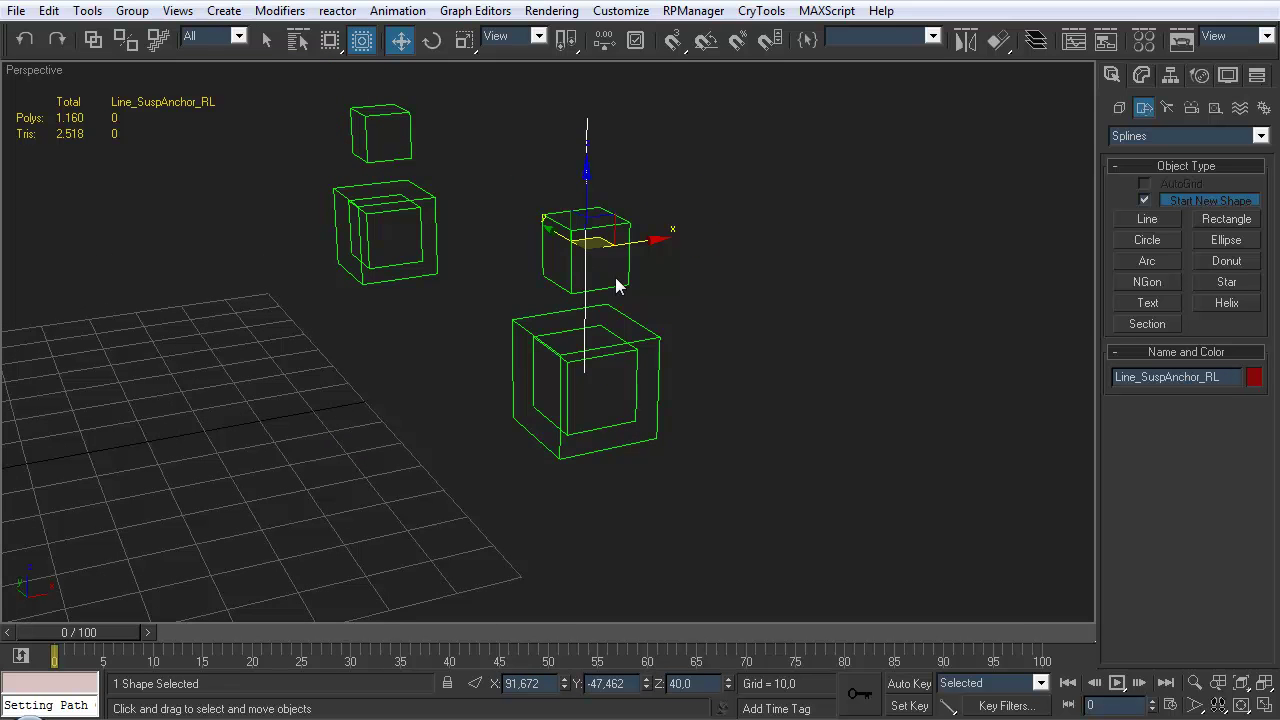
left_click_drag(584, 192, 583, 337, "shift")
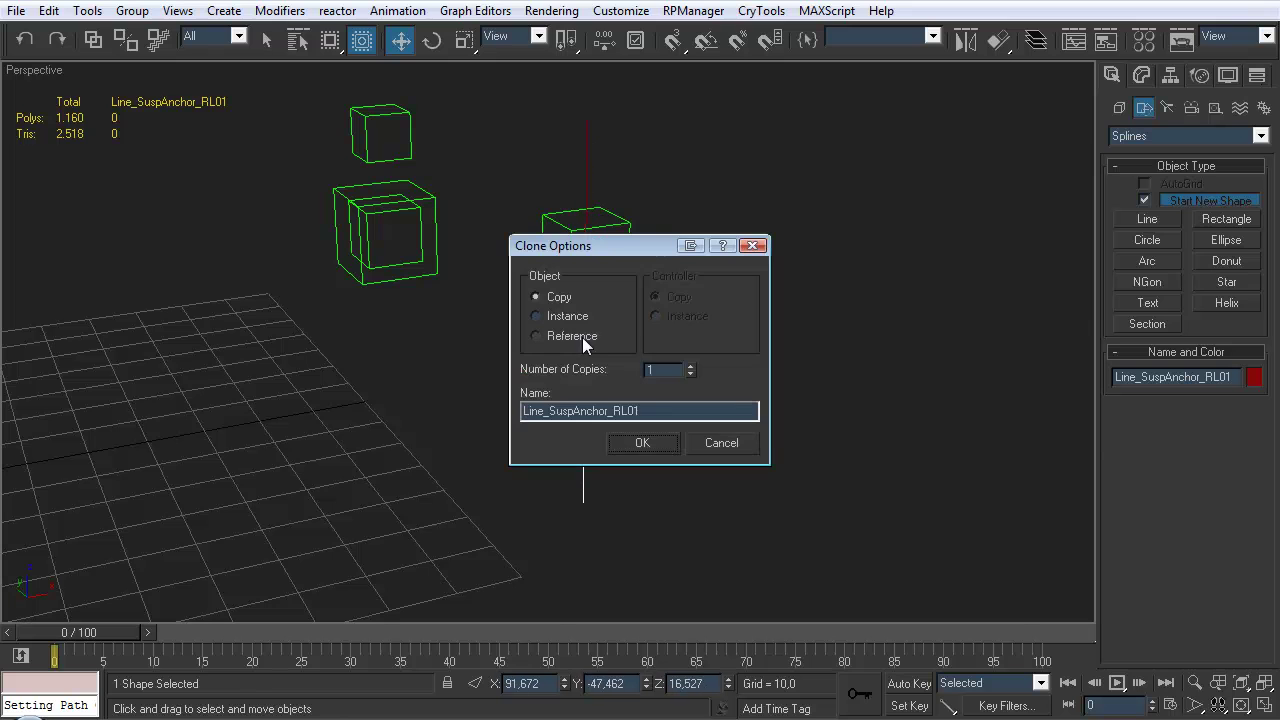
left_click(626, 410)
key("Delete")
key("Delete")
key("shift+Left")
key("shift+Left")
key("shift+Left")
key("shift+Left")
key("shift+Left")
key("shift+Left")
key("shift+Left")
key("shift+Left")
key("shift+Left")
key("shift+Left")
type("WheelTravel")
left_click(643, 443)
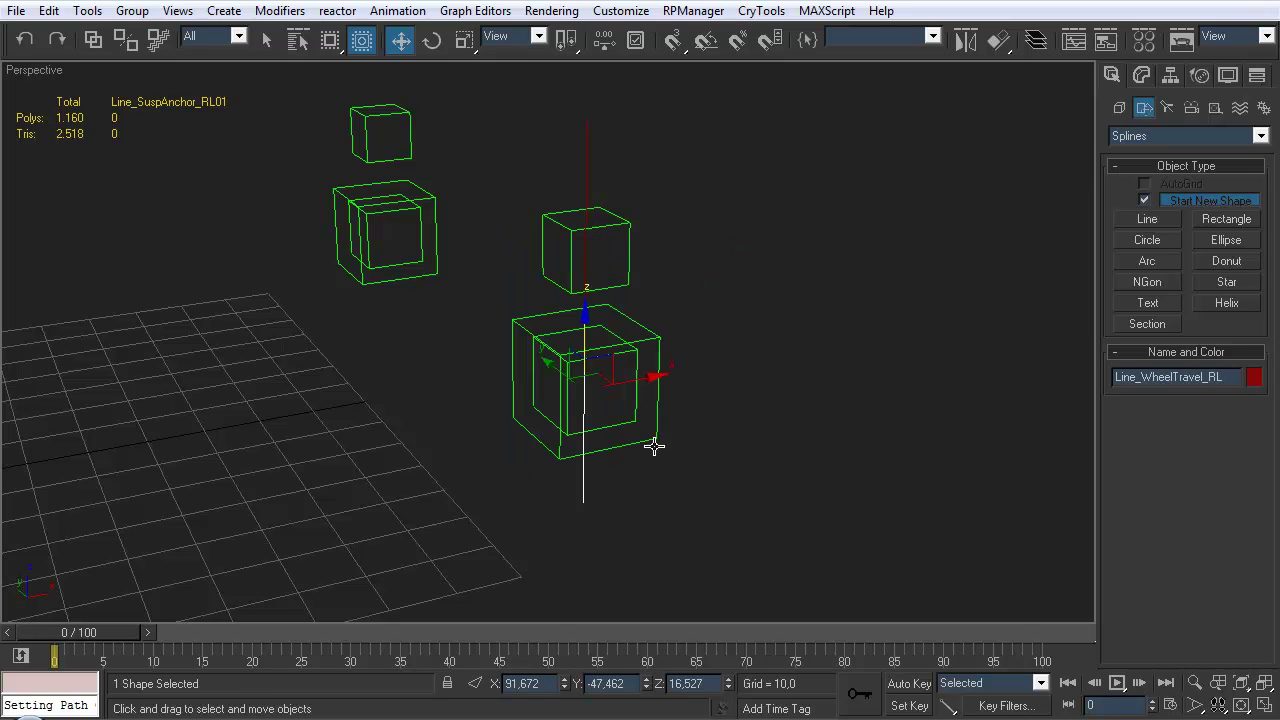
Align Line_WheelTravel_RL to the wheel hub dummy in X, Y and Z, pivot point to pivot point
middle_click_drag(646, 366, 636, 360)
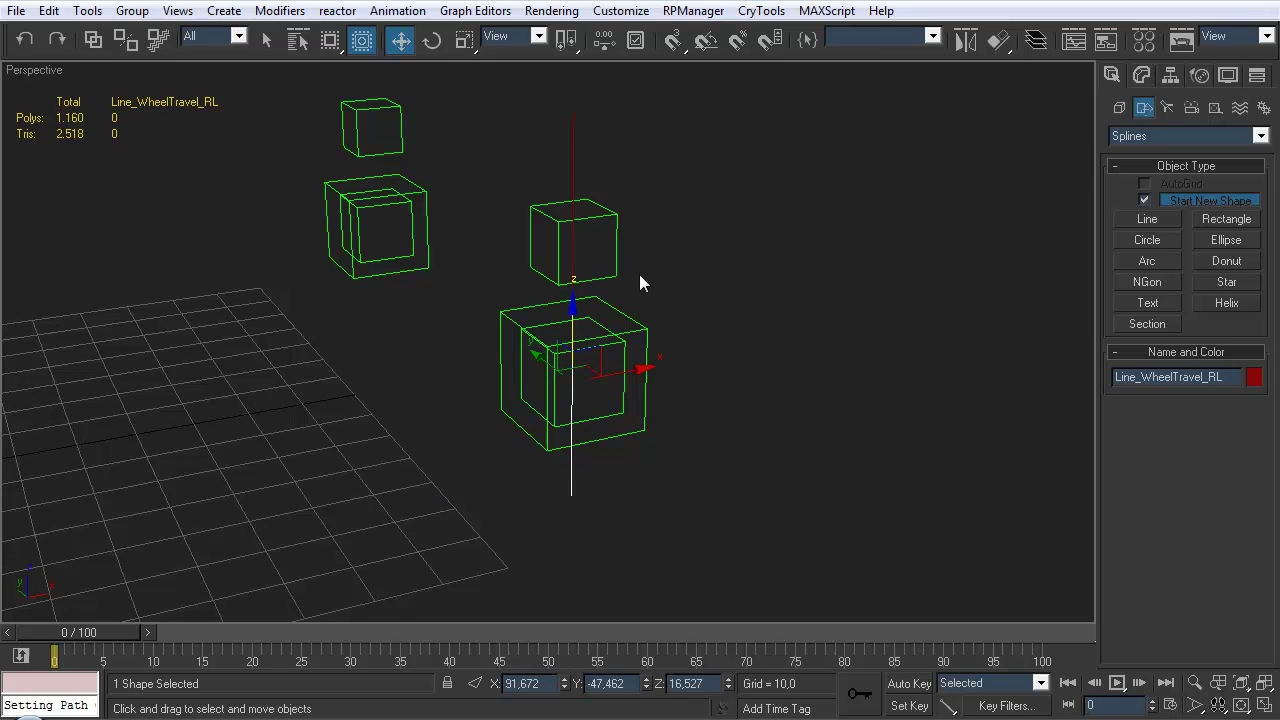
left_click(998, 40)
left_click(620, 400)
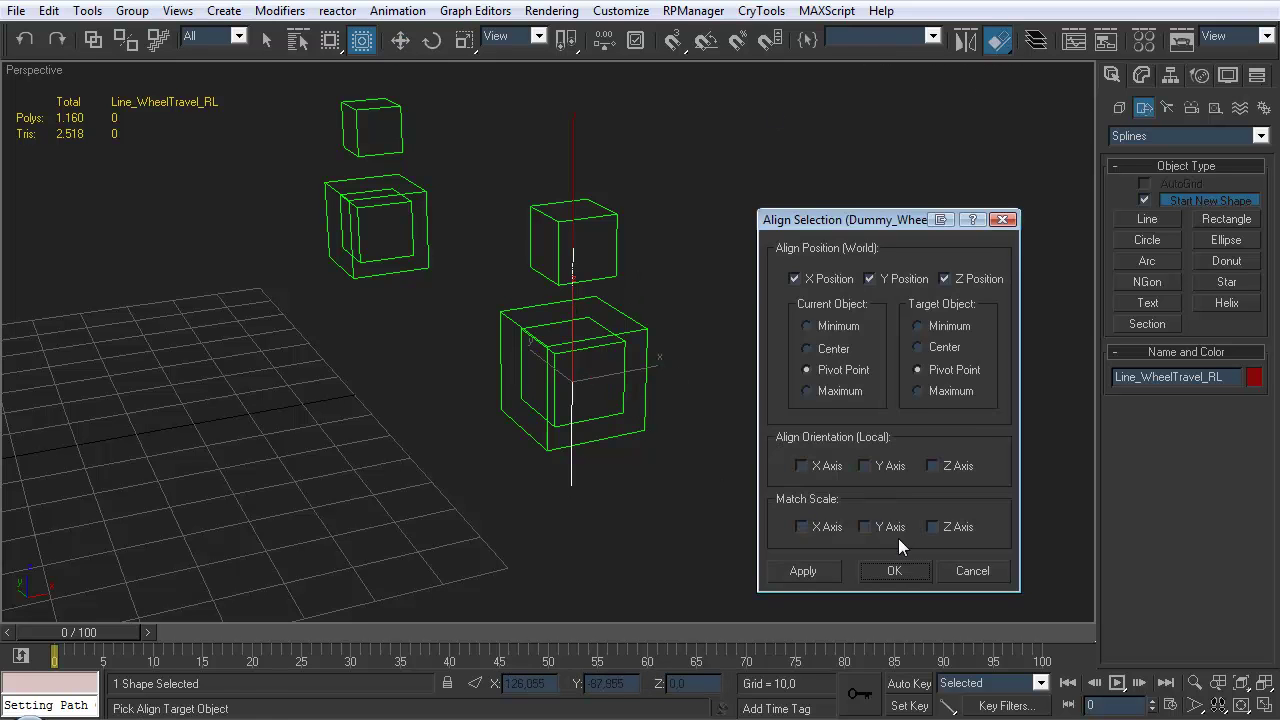
left_click(894, 570)
Change the object color of Line_WheelTravel_RL to green and deselect the line
left_click(1254, 377)
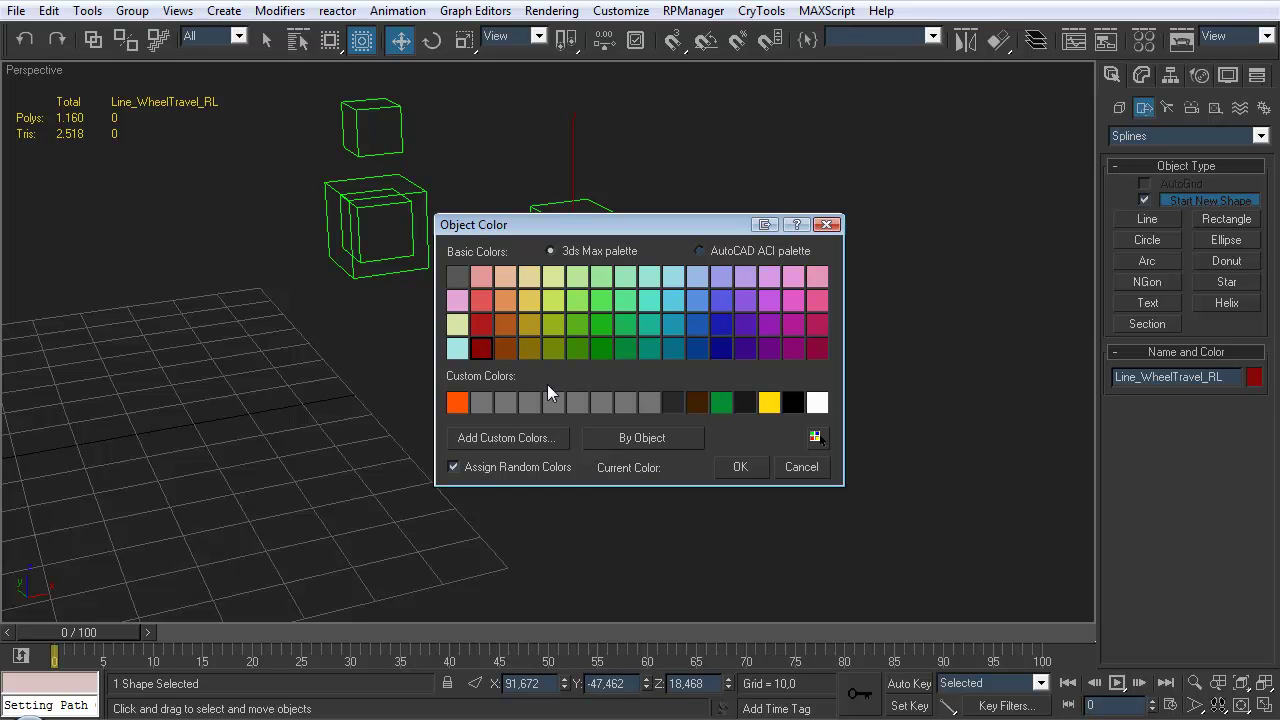
left_click(601, 324)
left_click(738, 468)
left_click(710, 510)
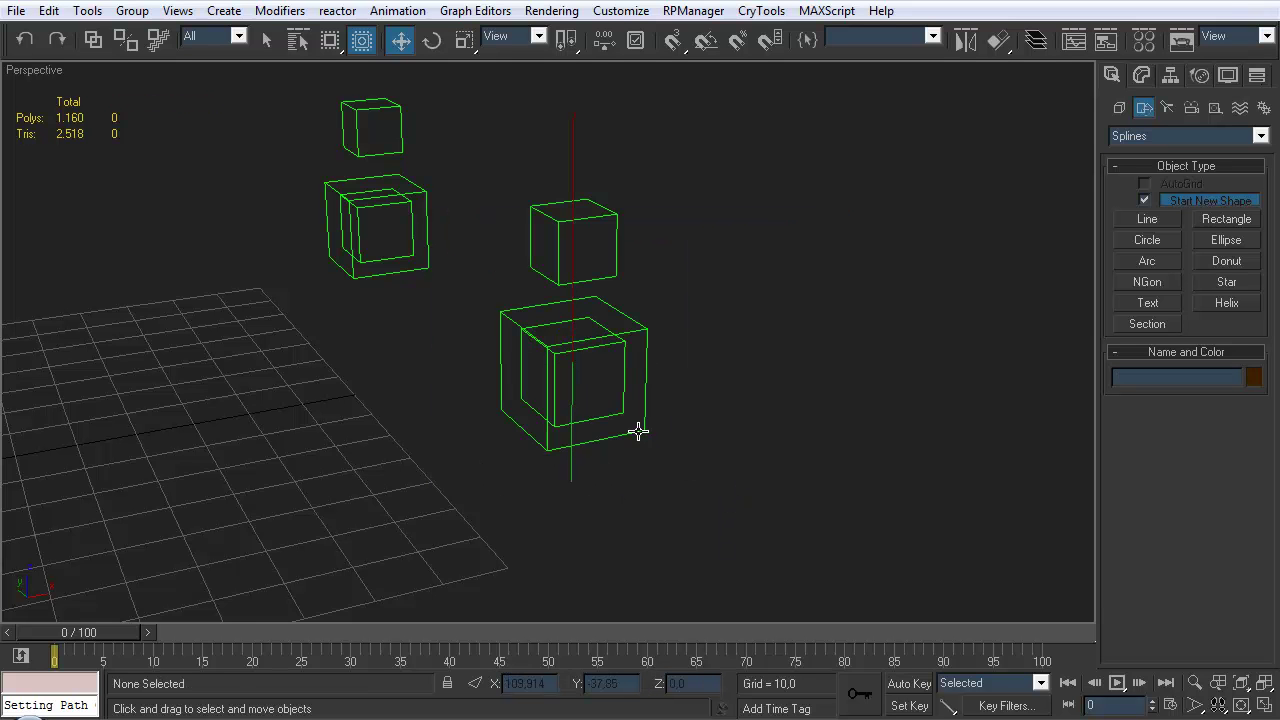
Apply a Path Constraint to Dummy_WheelHub_RL with Line_WheelTravel_RL as its path
scroll(600, 495, "up", 3)
middle_click_drag(612, 490, 611, 340, "alt")
key("q")
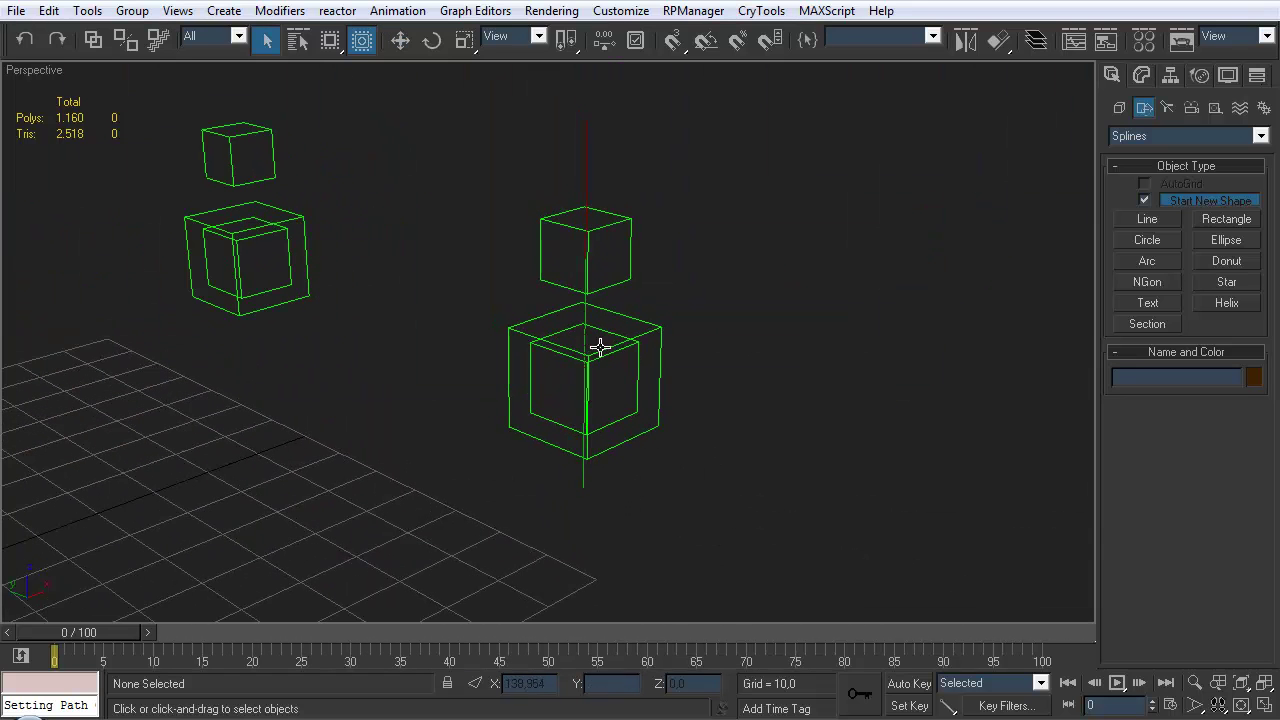
left_click(630, 395)
middle_click_drag(634, 408, 631, 277, "alt")
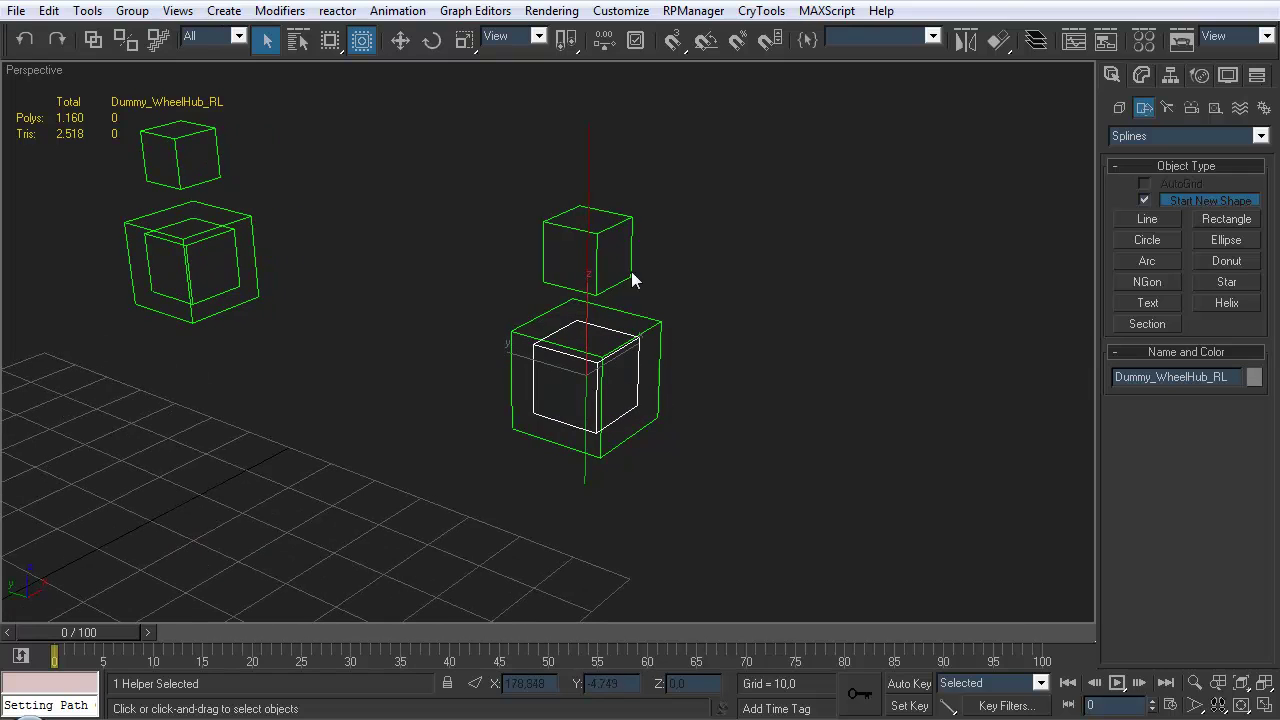
left_click(397, 10)
mouse_move(364, 66)
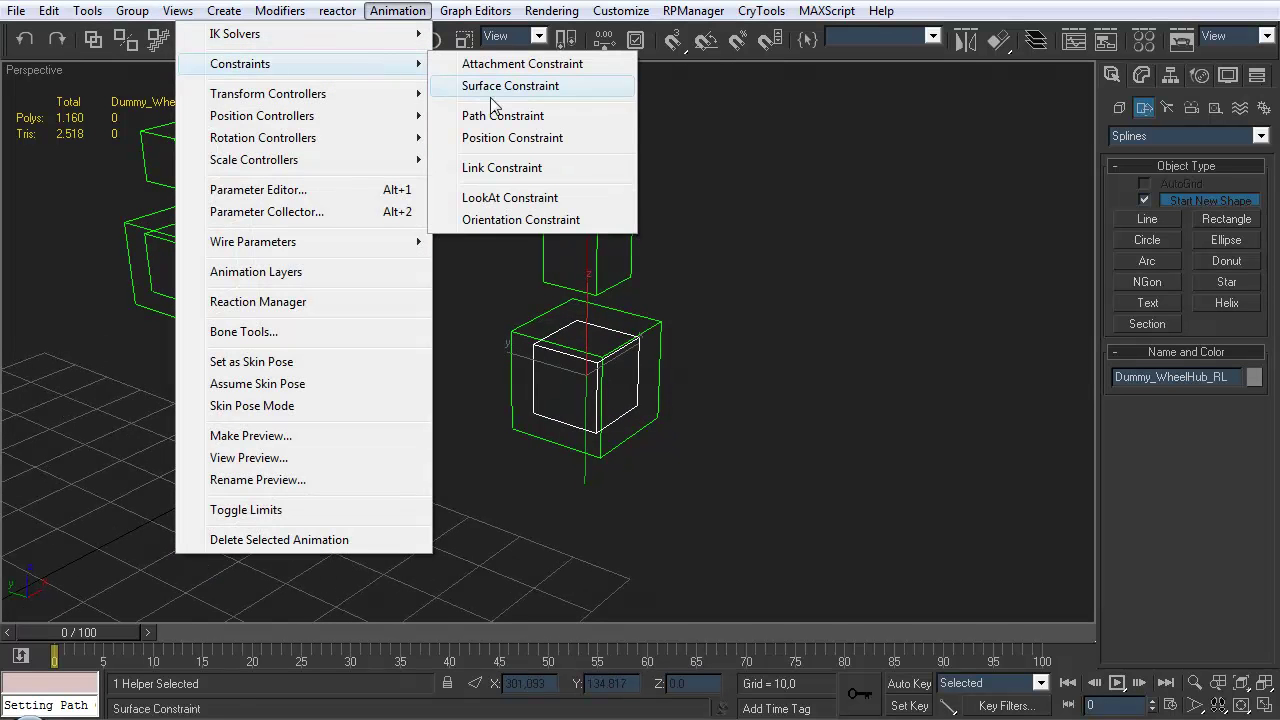
left_click(503, 115)
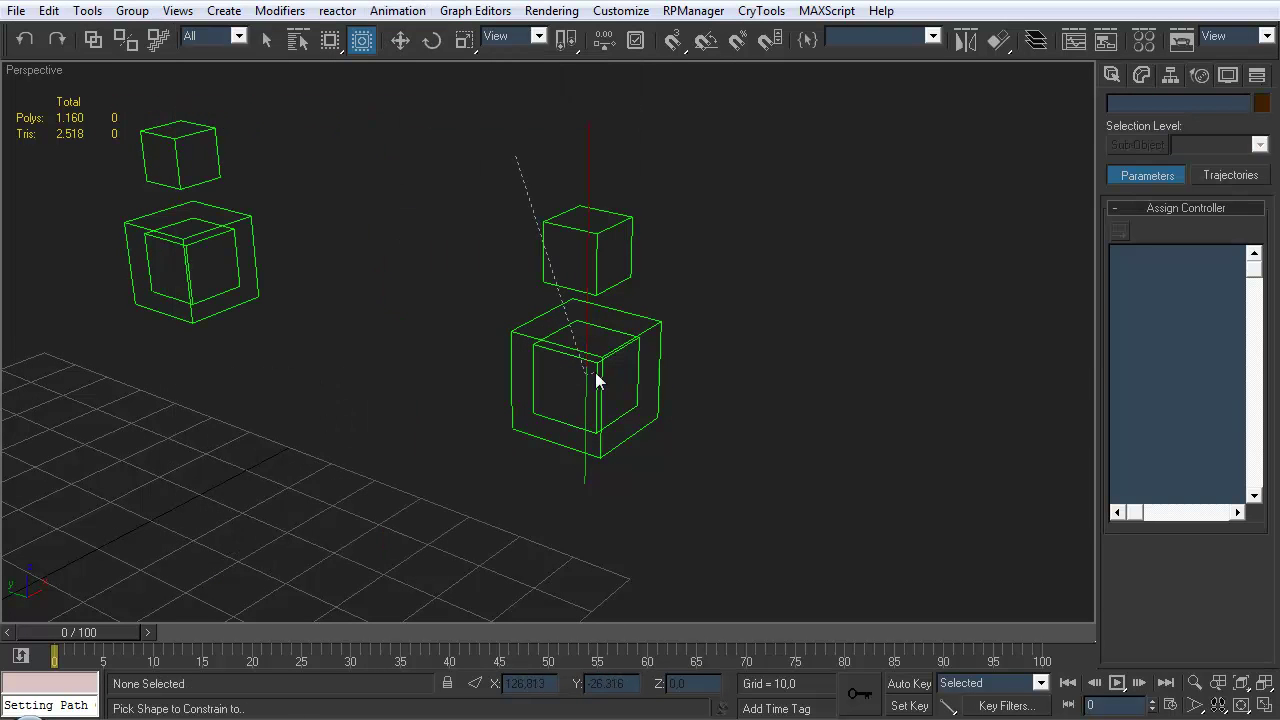
left_click(584, 470)
Delete the wheel hub dummy's path keys at frames 0 and 100 and set it to 50% along its path
middle_click_drag(657, 397, 493, 306, "alt")
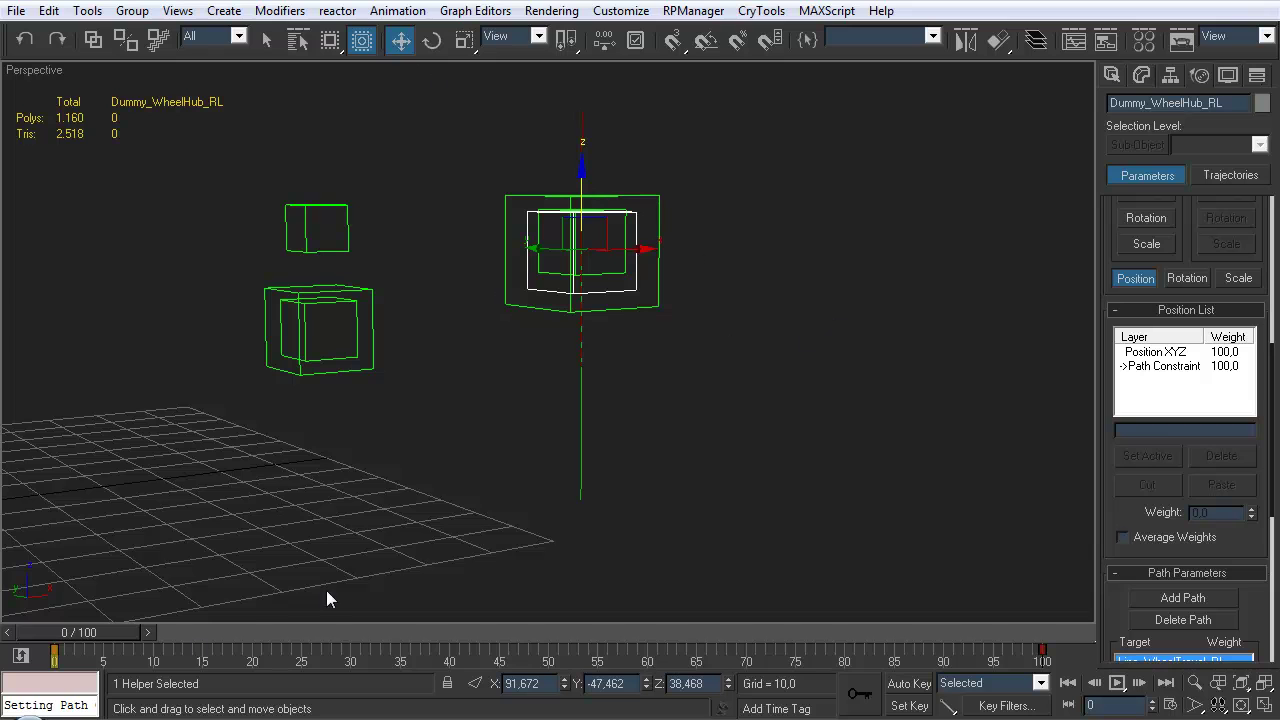
key("Delete")
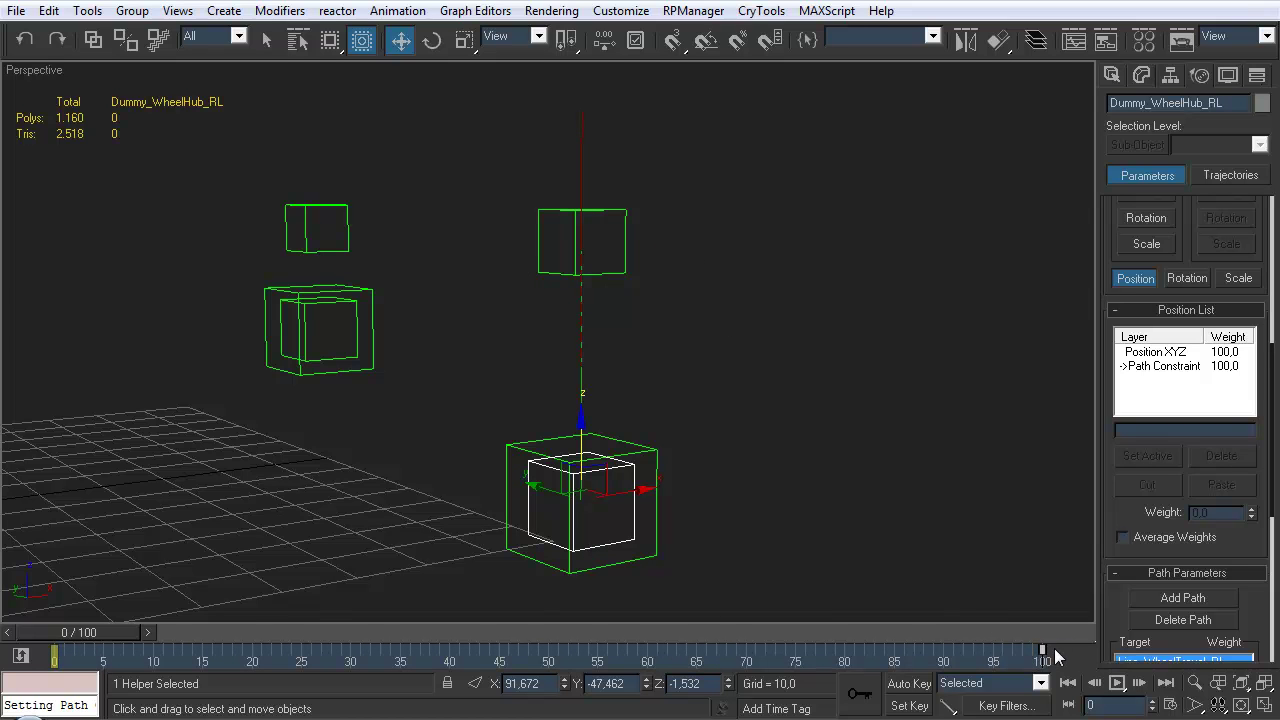
left_click_drag(1119, 575, 1110, 195)
left_click_drag(1232, 445, 1184, 442)
type("50")
key("Return")
left_click(677, 328)
middle_click_drag(677, 328, 603, 397, "alt")
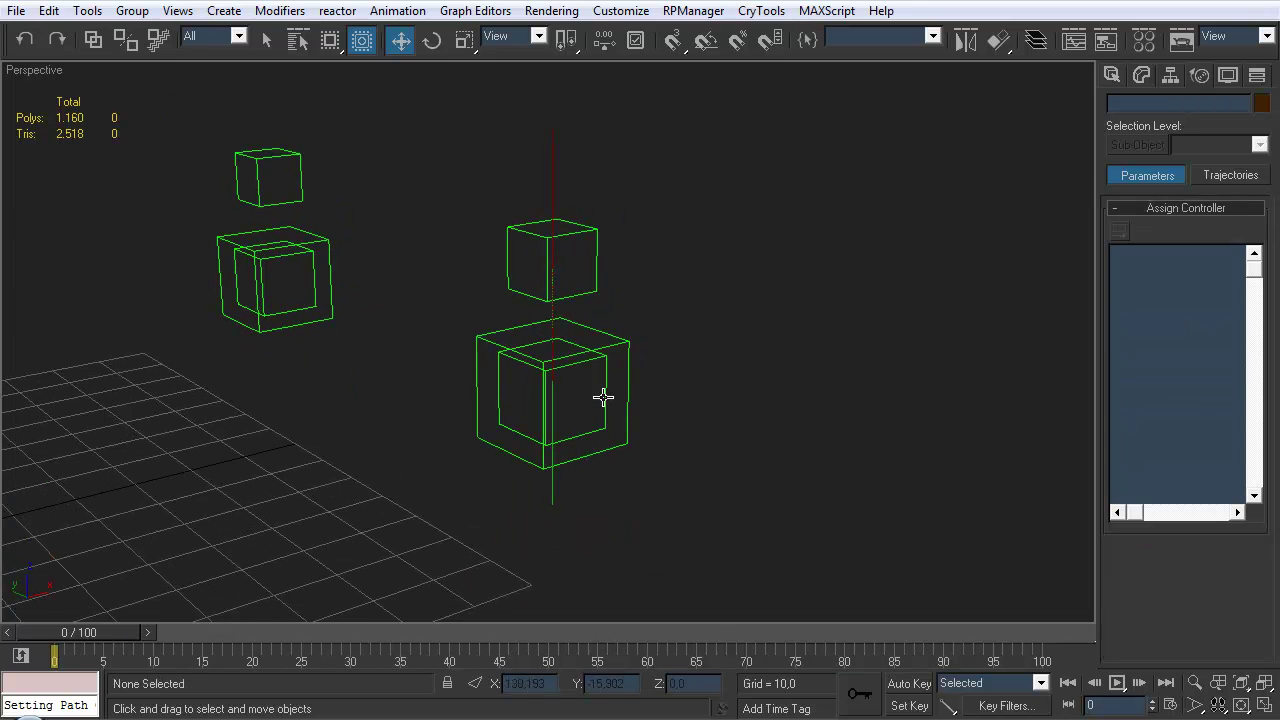
left_click(577, 297)
left_click(603, 363)
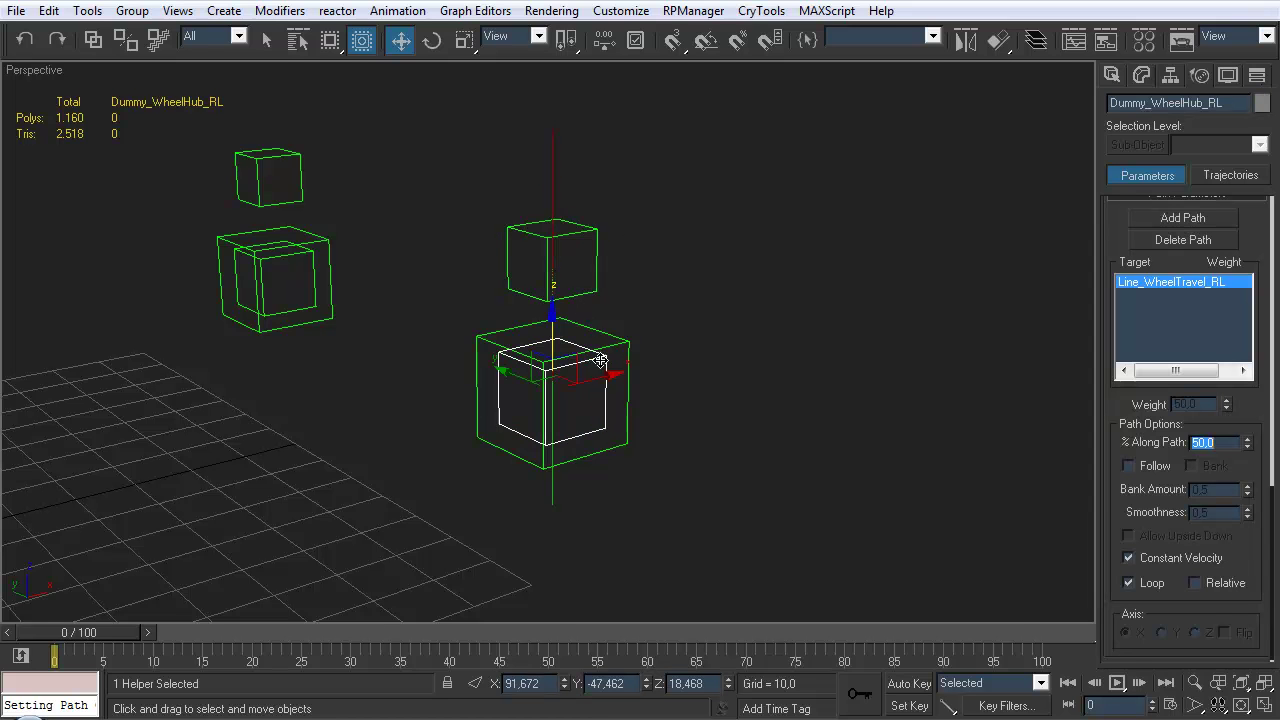
left_click_drag(556, 337, 590, 330)
left_click(706, 358)
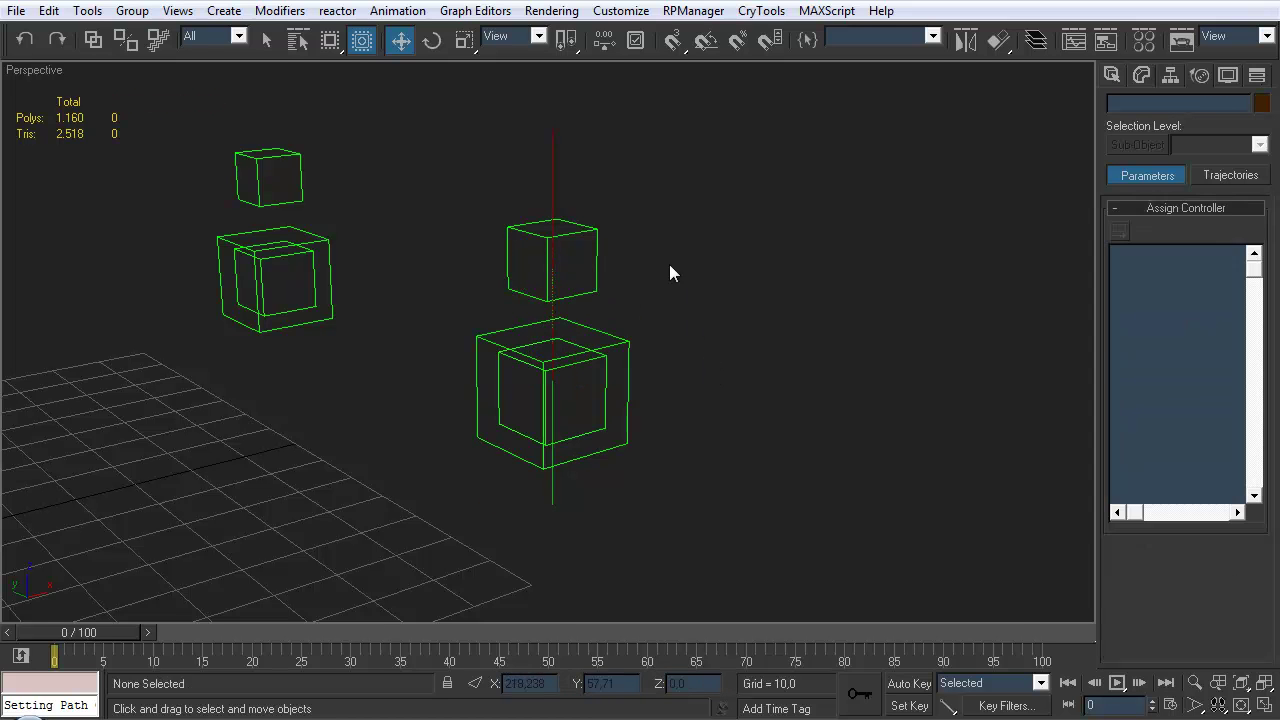
Select Dummy_SuspAnchor_RL and expand the Path Constraint tracks in its position controller list
left_click(579, 296)
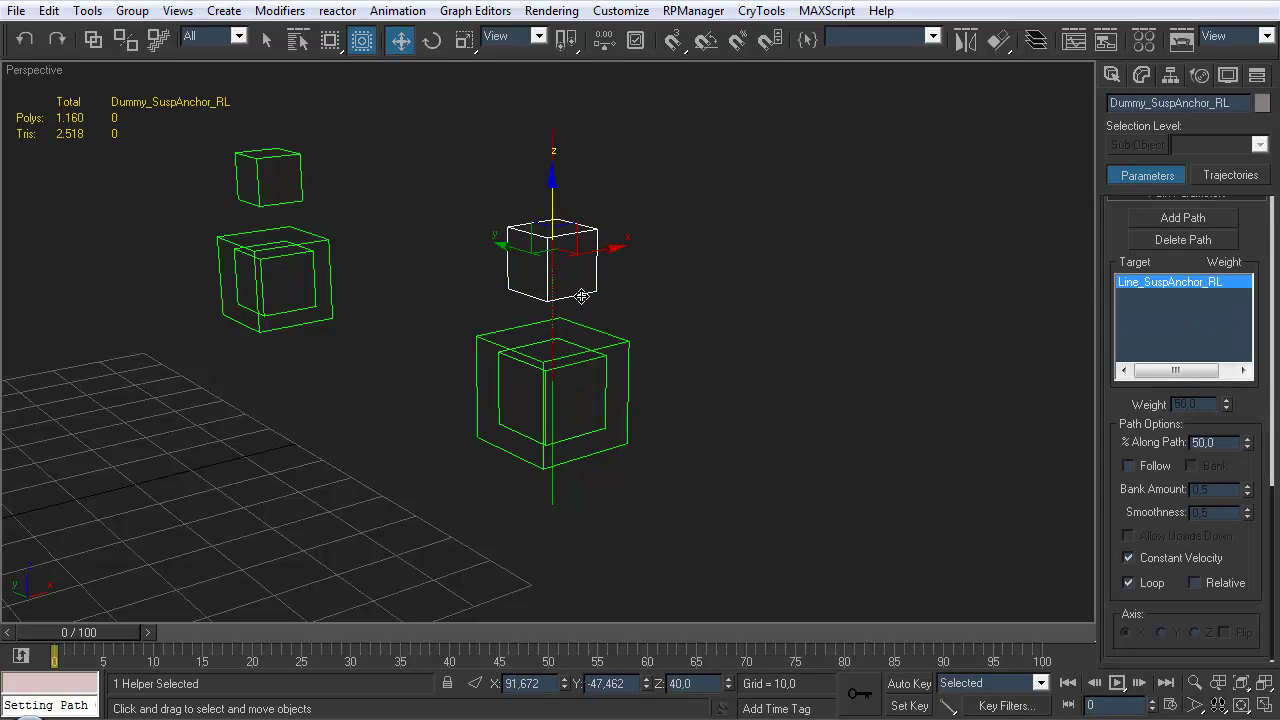
scroll(1148, 214, "up", 5)
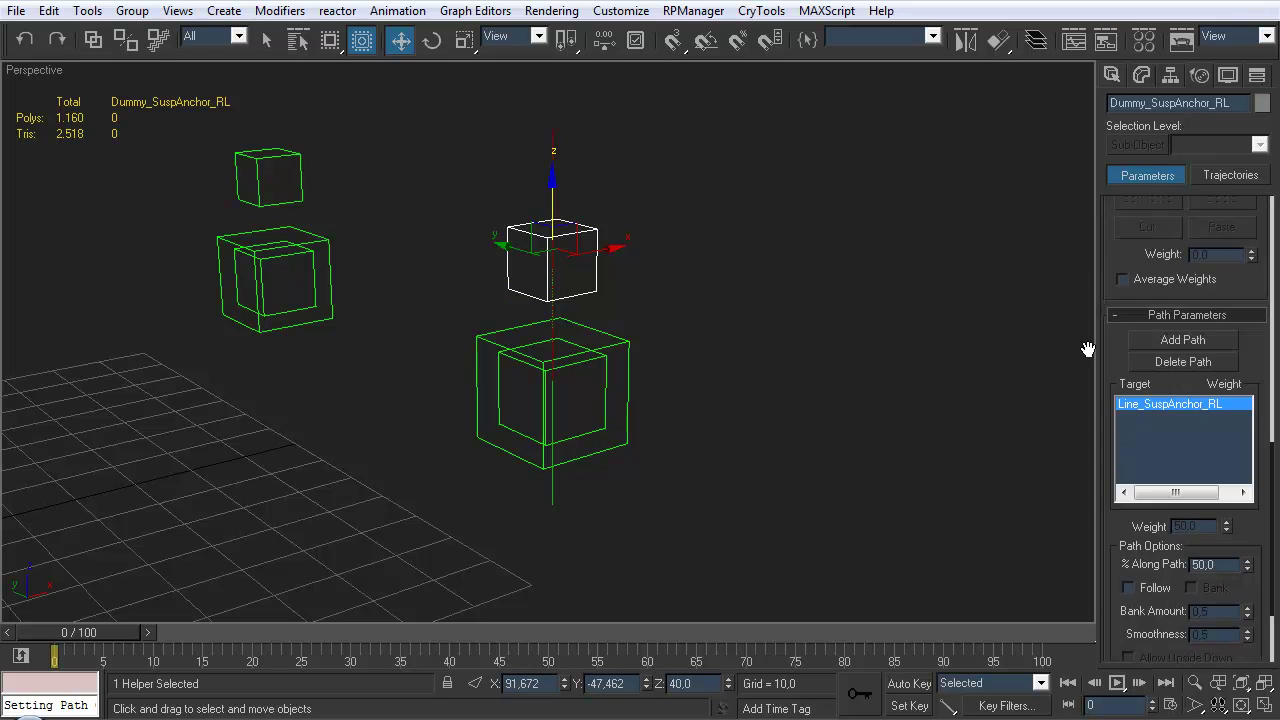
scroll(1103, 271, "up", 5)
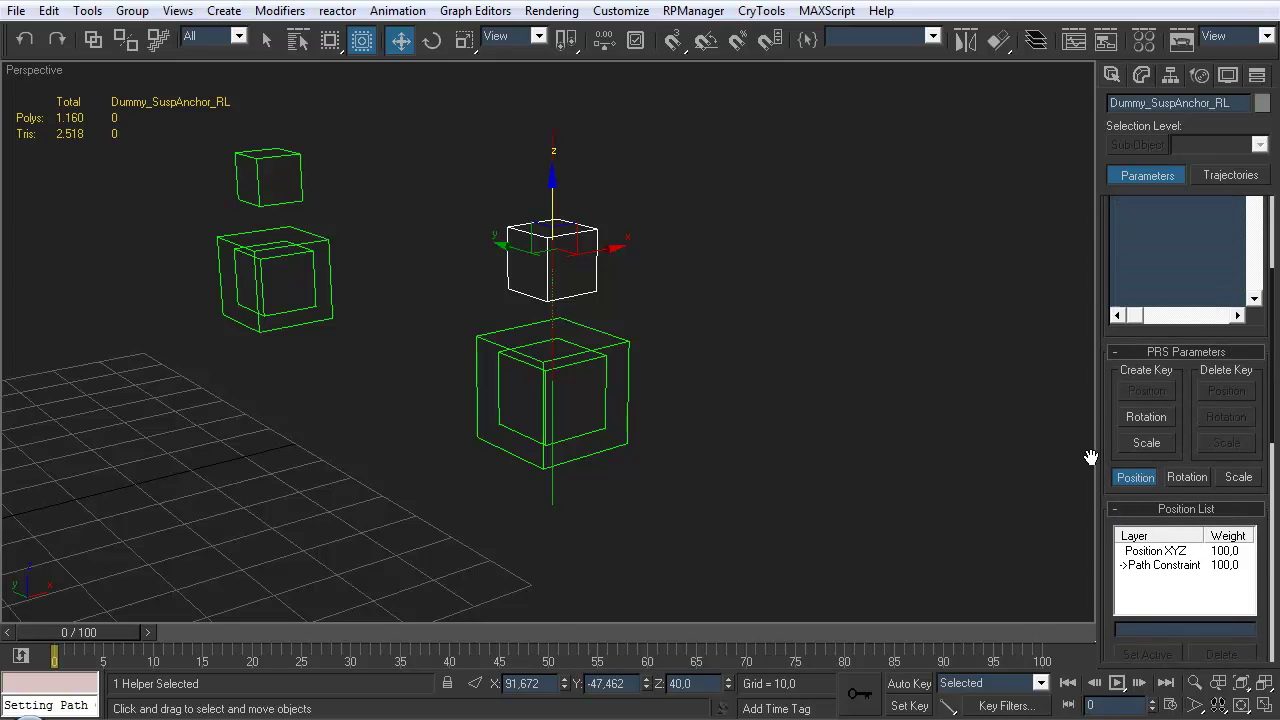
scroll(1107, 266, "up", 5)
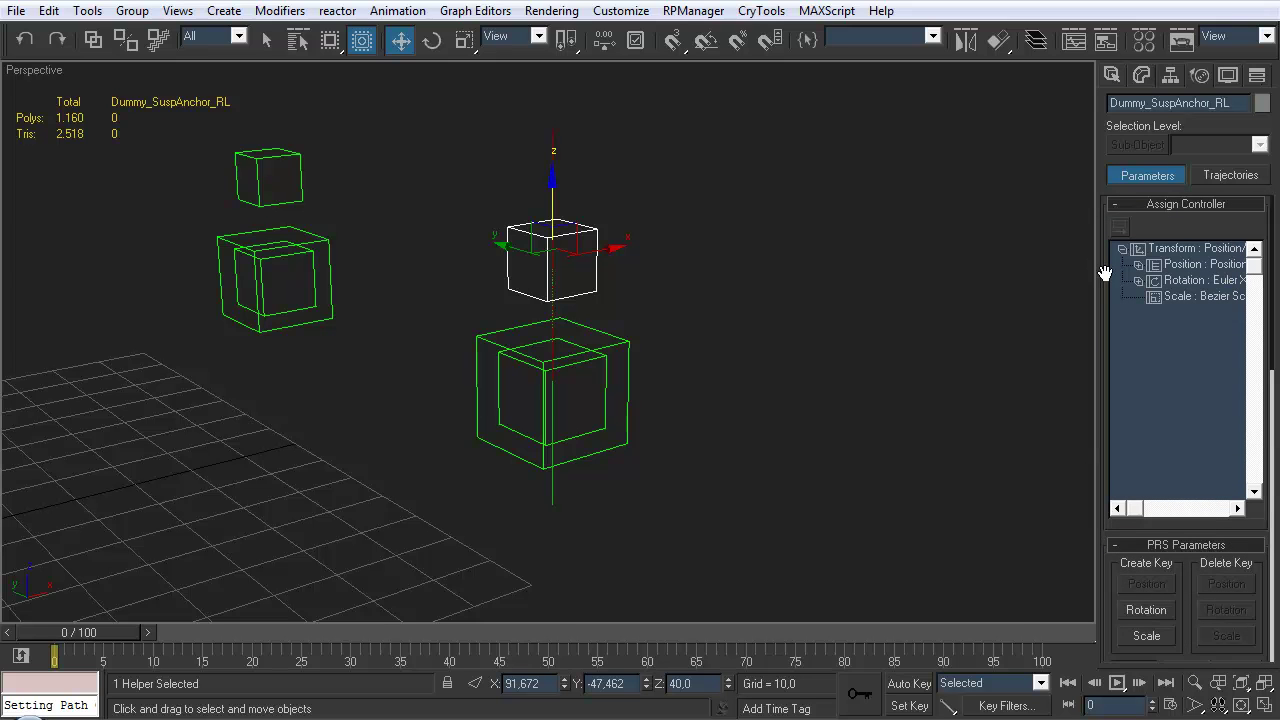
scroll(1105, 273, "up", 1)
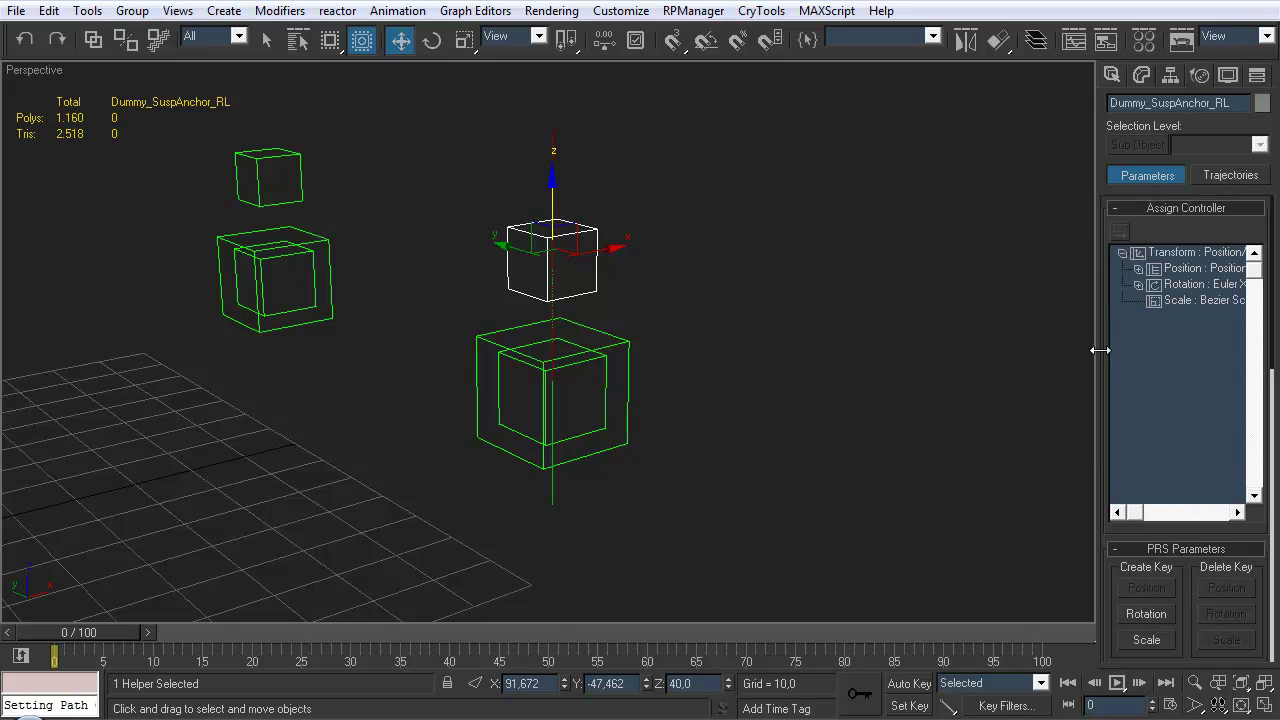
left_click(1139, 269)
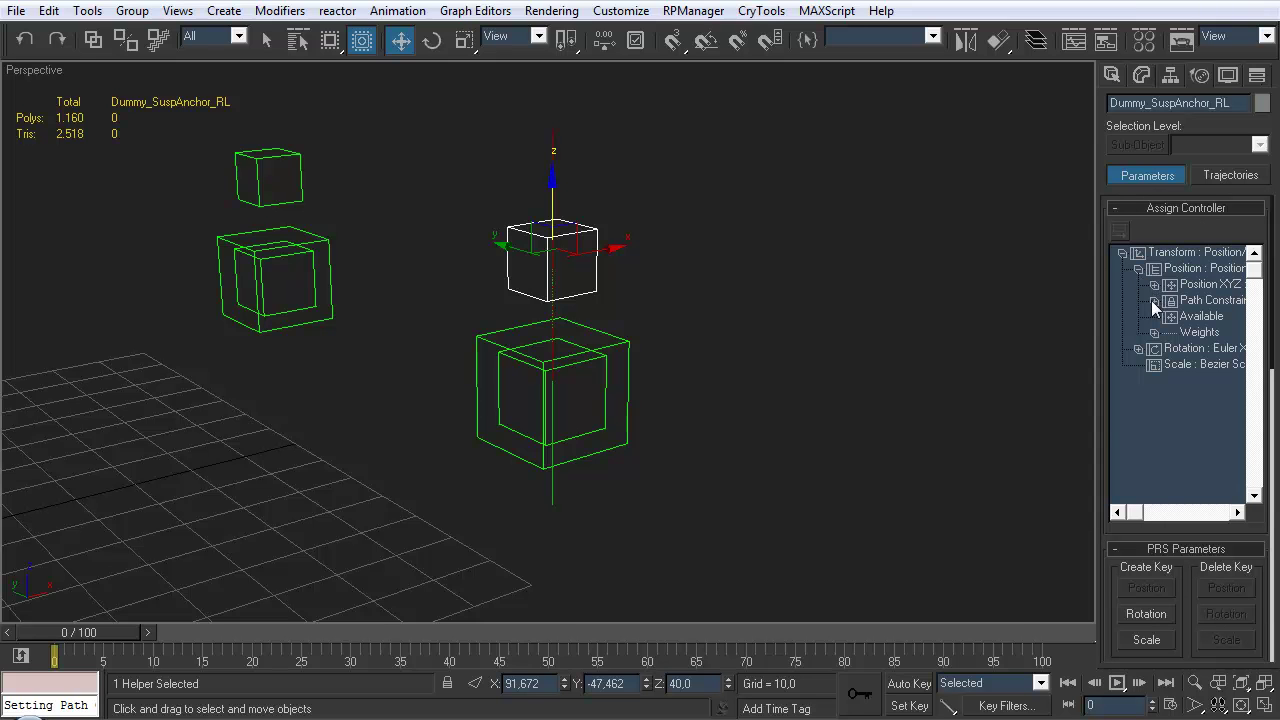
left_click(1153, 301)
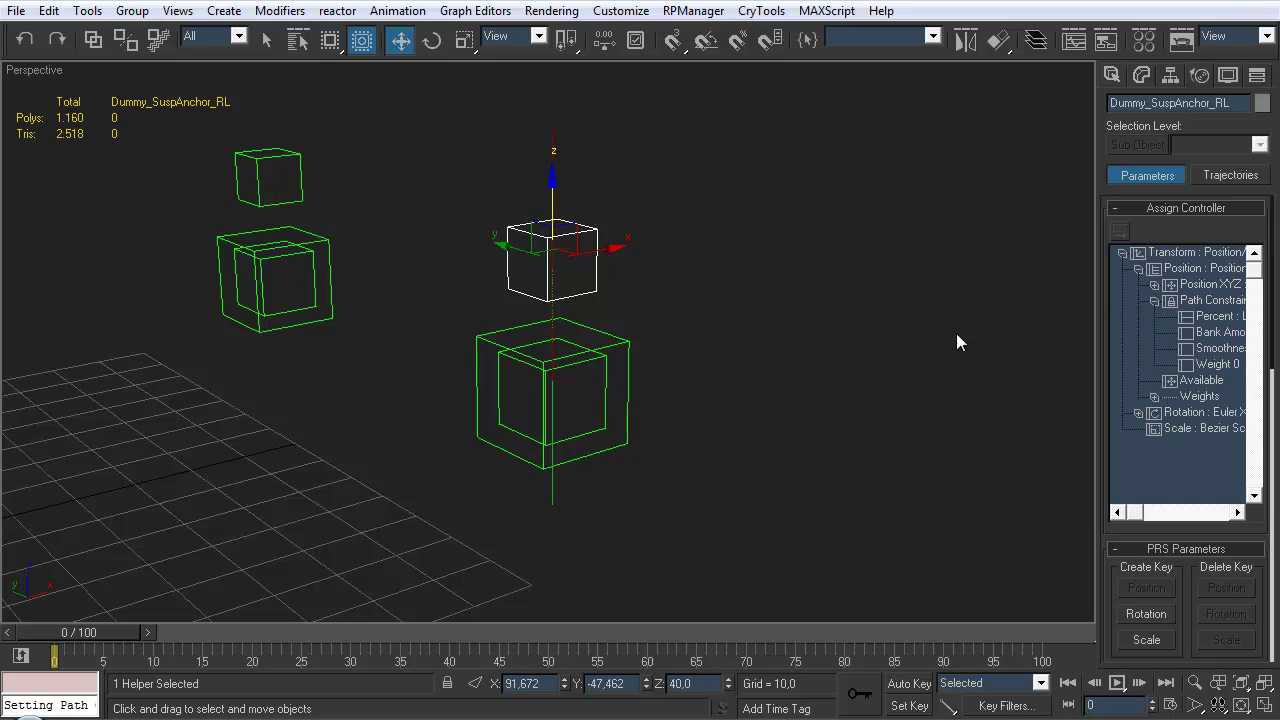
left_click(1154, 301)
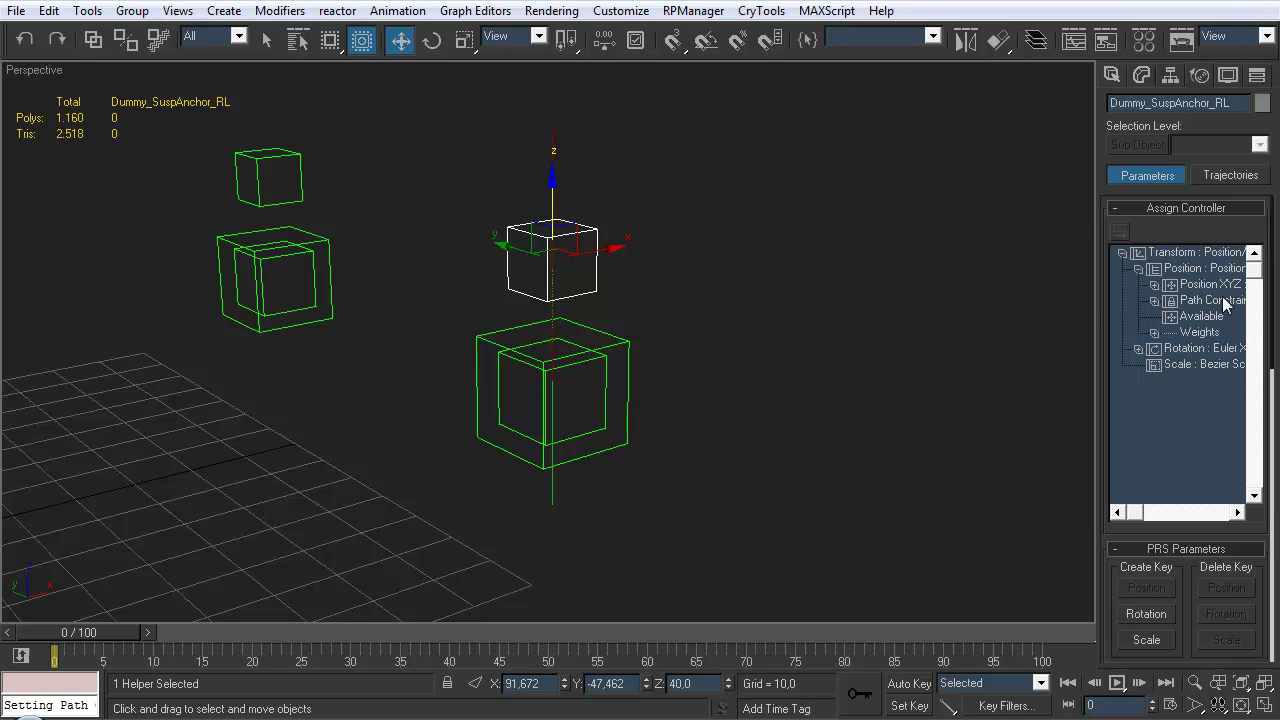
left_click_drag(1110, 612, 1110, 287)
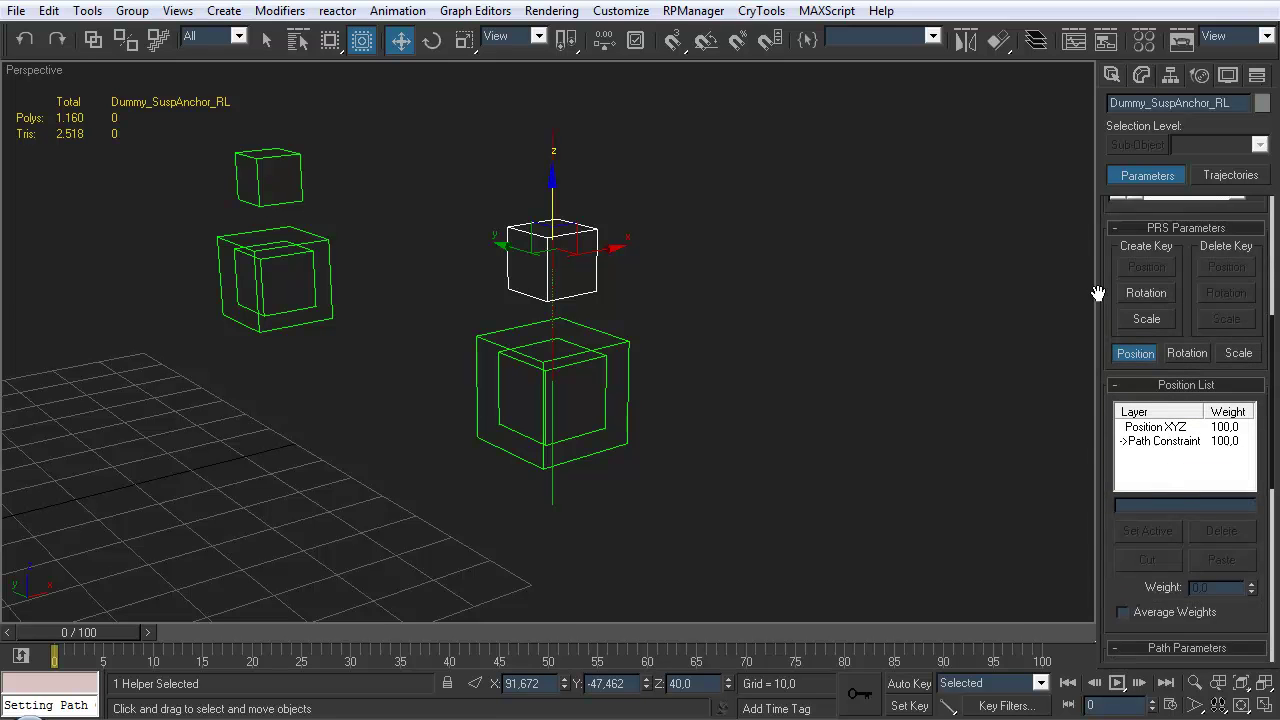
scroll(1118, 360, "up", 5)
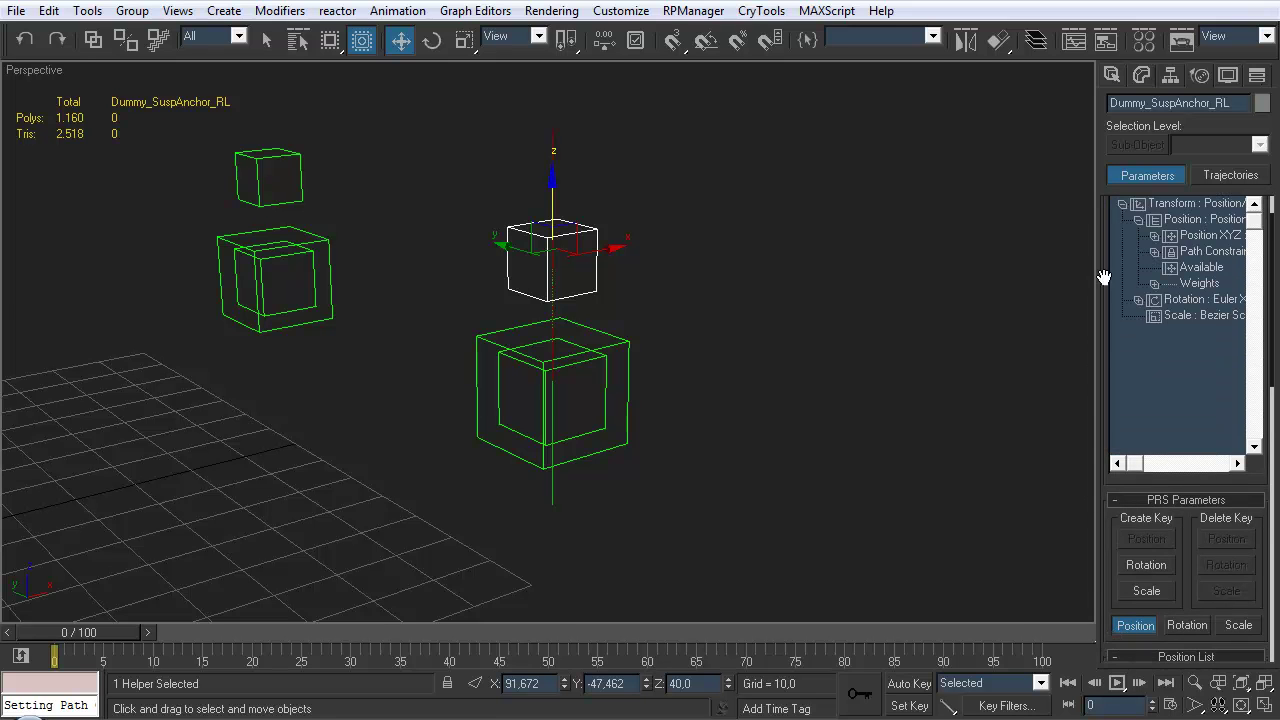
left_click(1155, 251)
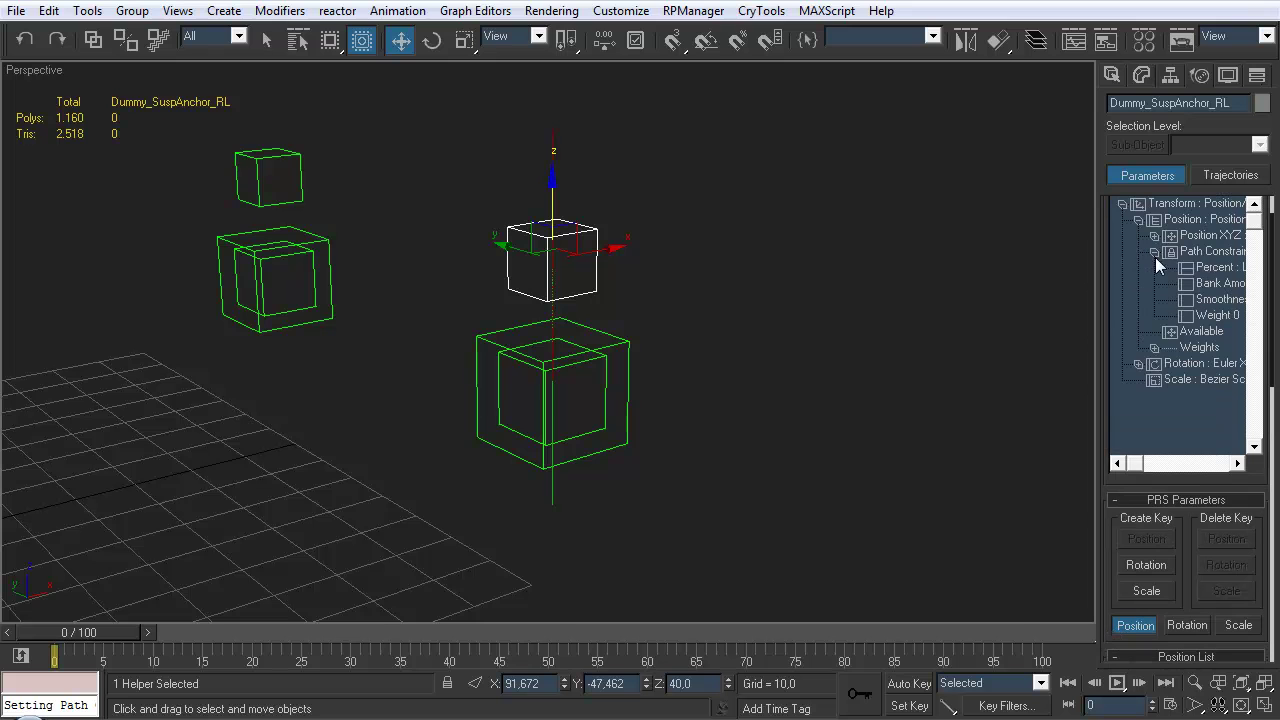
Assign a Float Expression controller to the Percent track of the suspension anchor's Path Constraint
left_click(1205, 268)
left_click_drag(1141, 462, 1110, 473)
scroll(1105, 388, "up", 2)
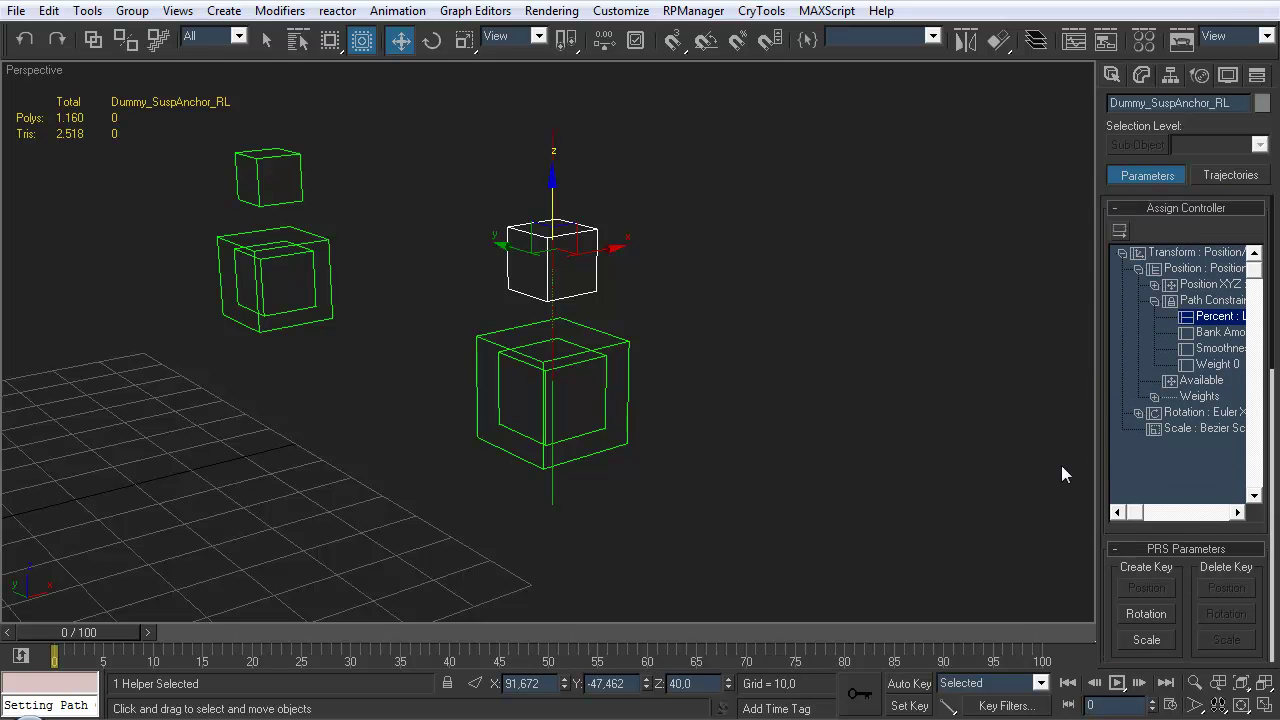
left_click(1120, 231)
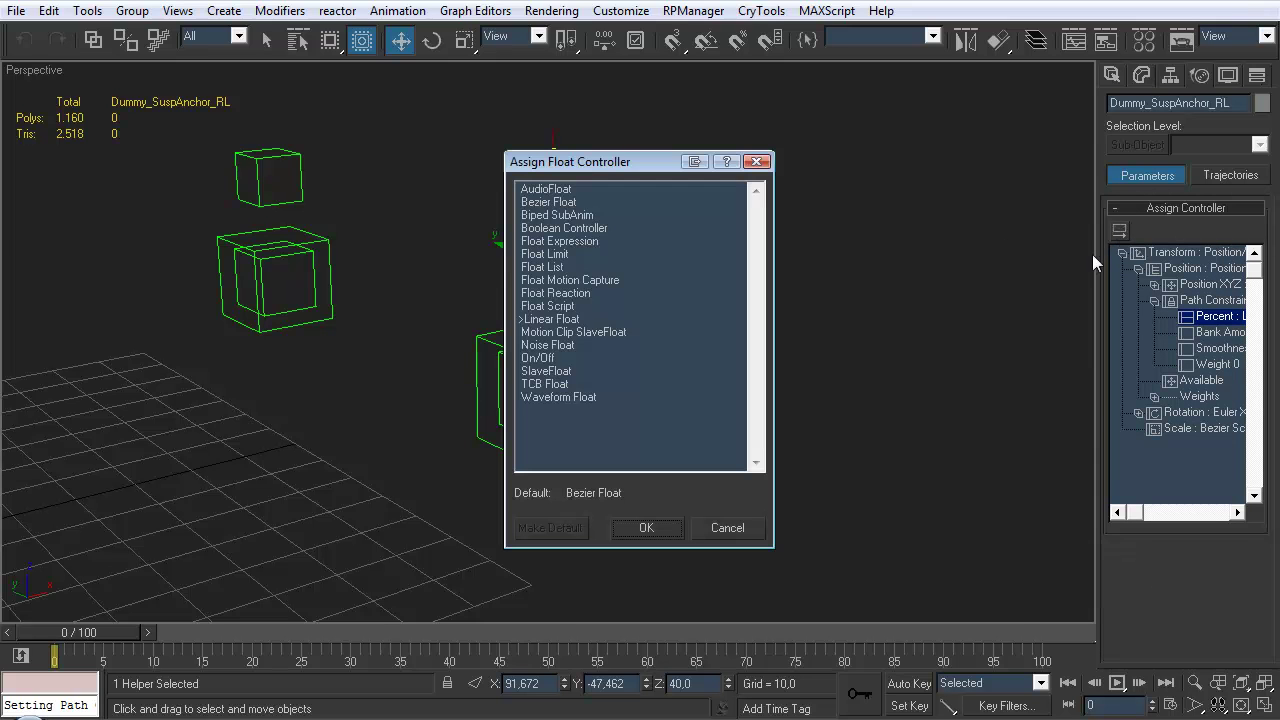
left_click(570, 241)
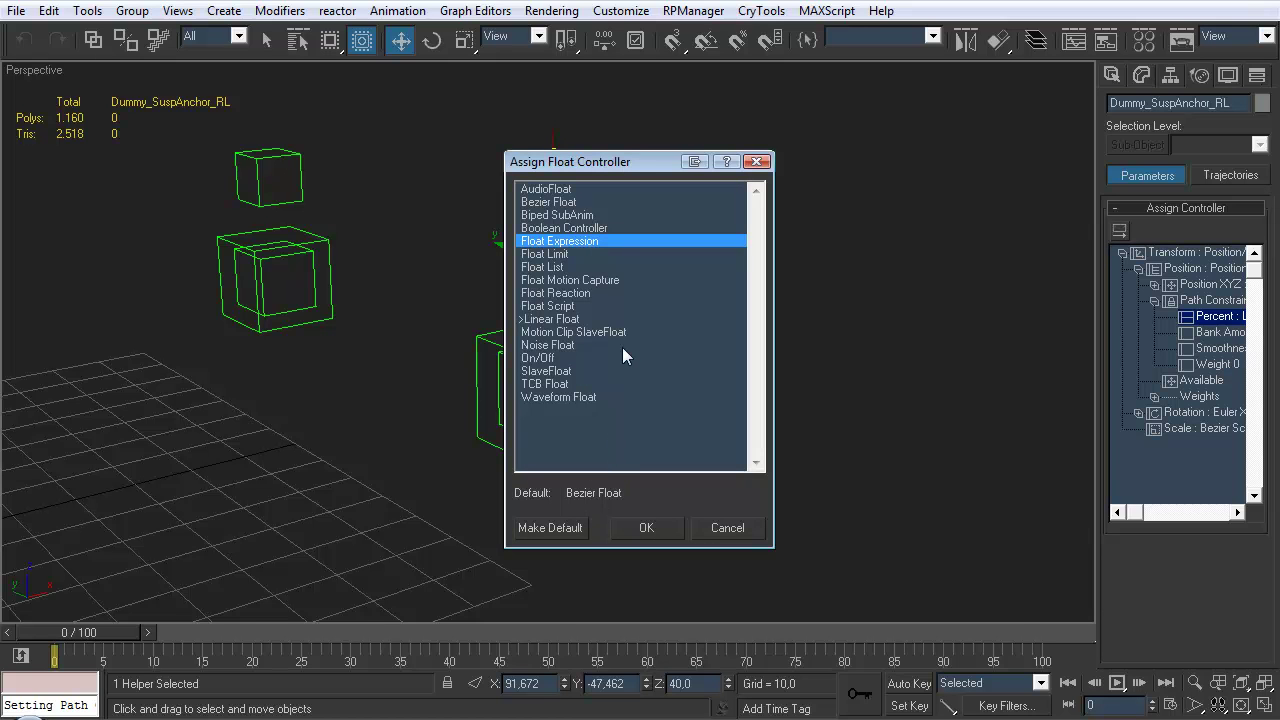
left_click(648, 530)
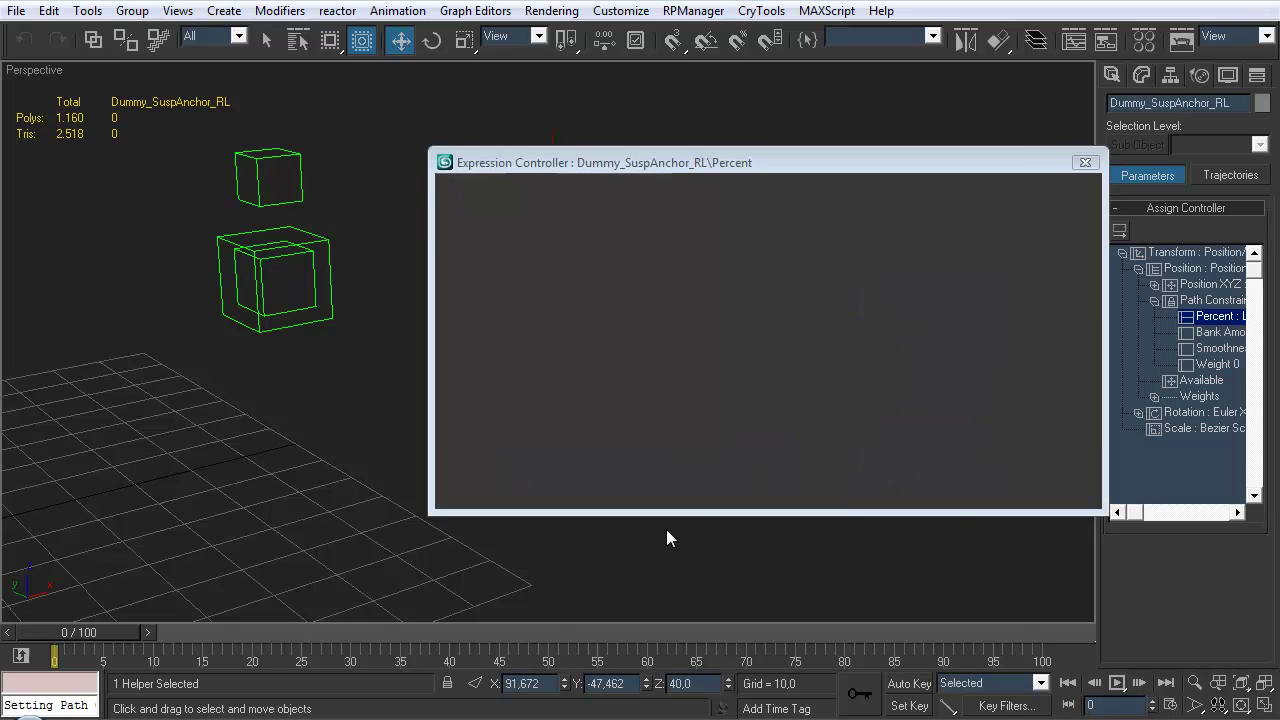
Create a scalar variable named p1 in the anchor's Percent expression
left_click_drag(698, 162, 636, 158)
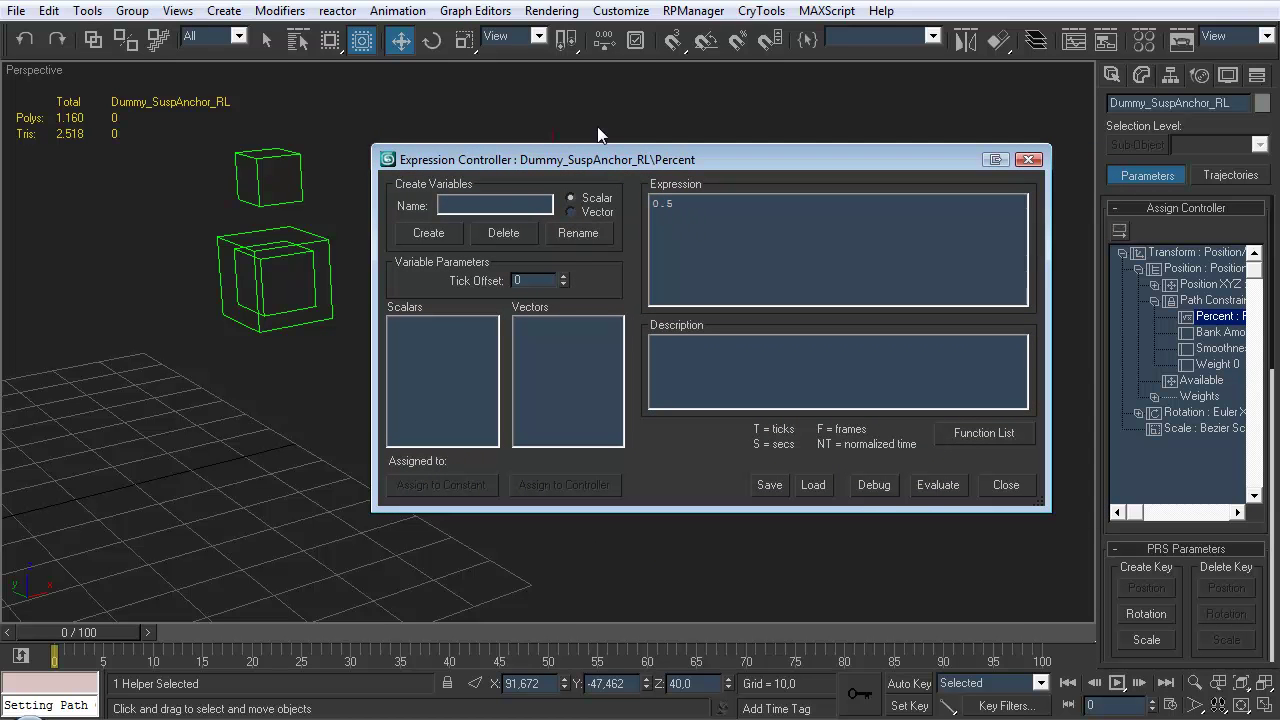
left_click_drag(659, 163, 656, 151)
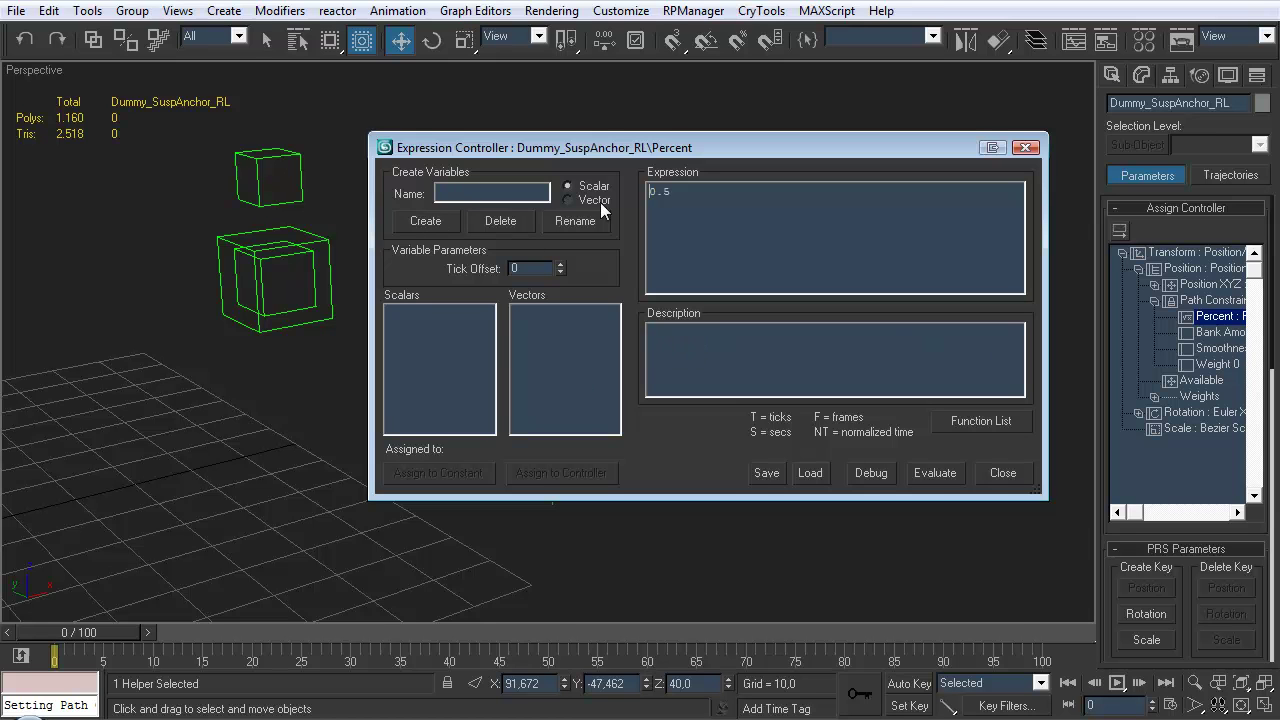
left_click(452, 193)
type("p1")
left_click(440, 220)
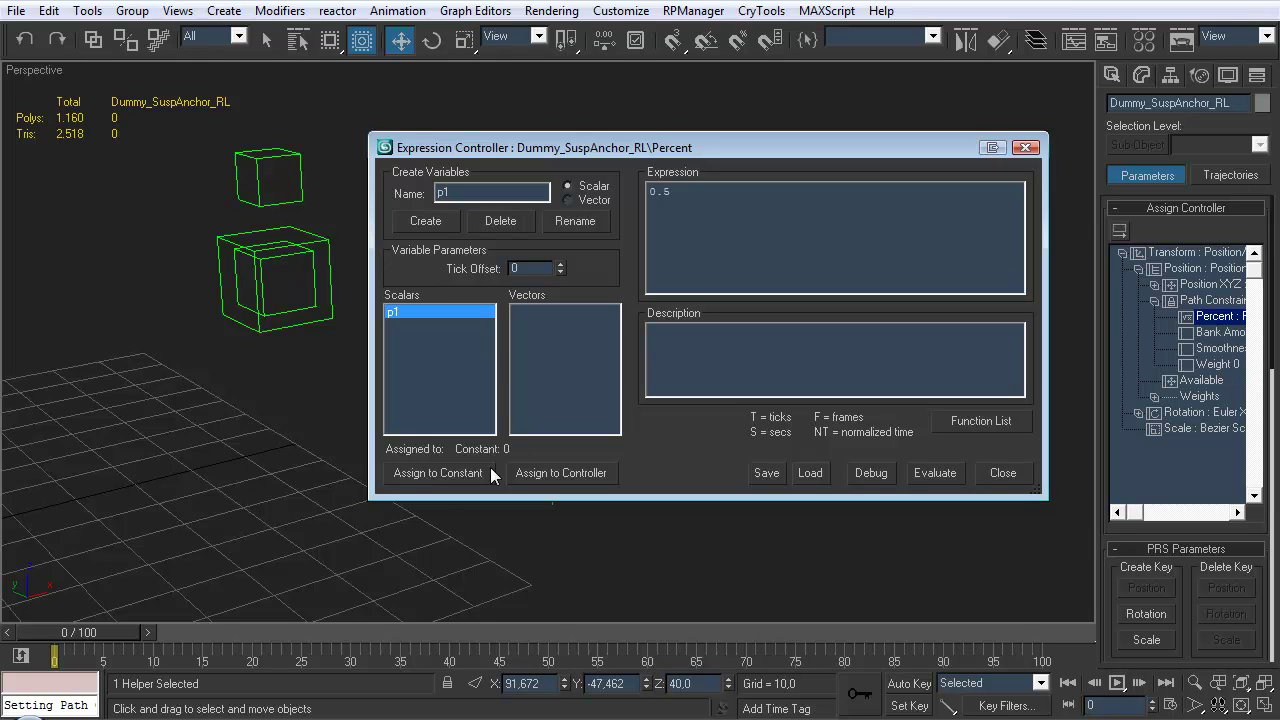
Assign p1 to the Percent controller of Dummy_WheelHub_RL's Path Constraint
left_click_drag(628, 154, 779, 90)
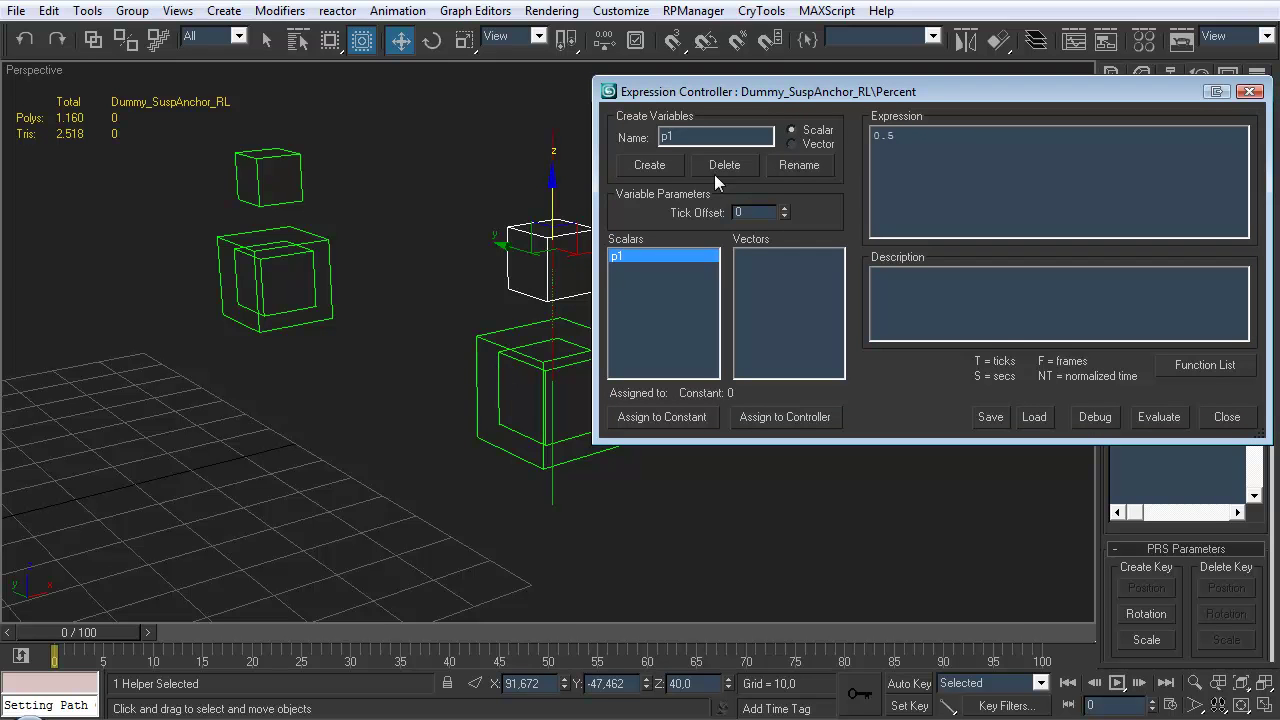
left_click_drag(826, 89, 794, 73)
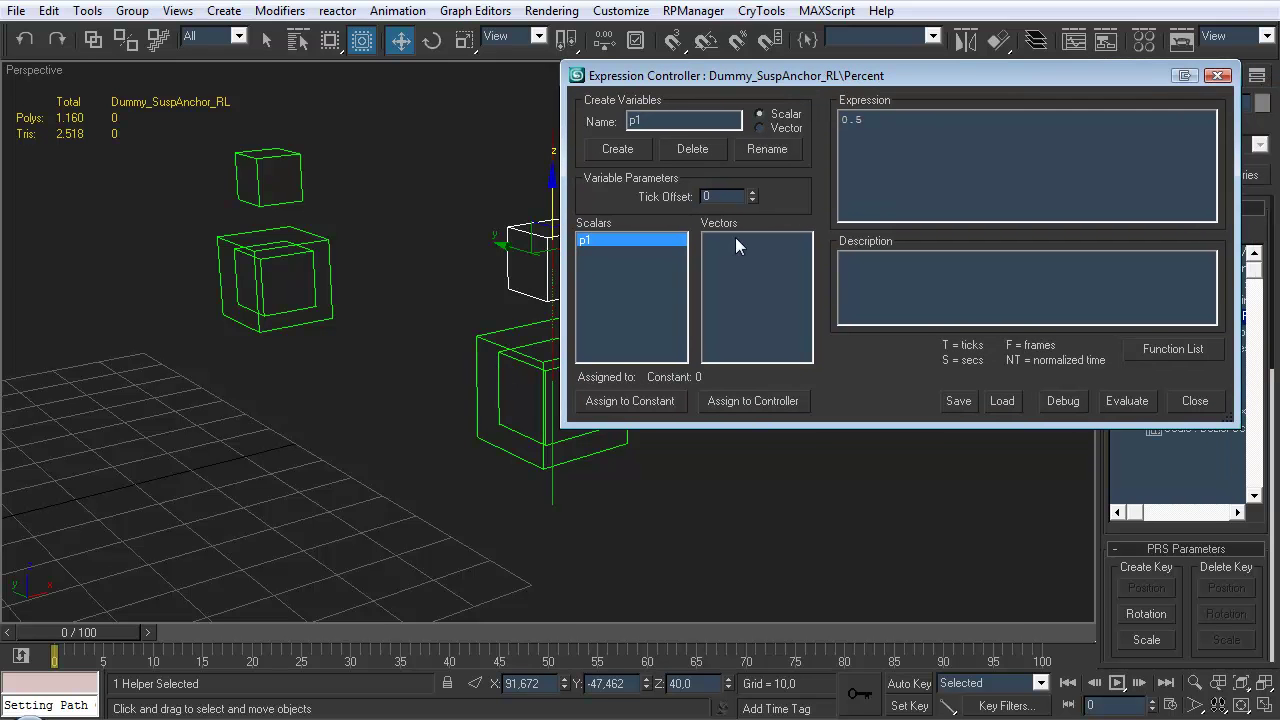
left_click(734, 402)
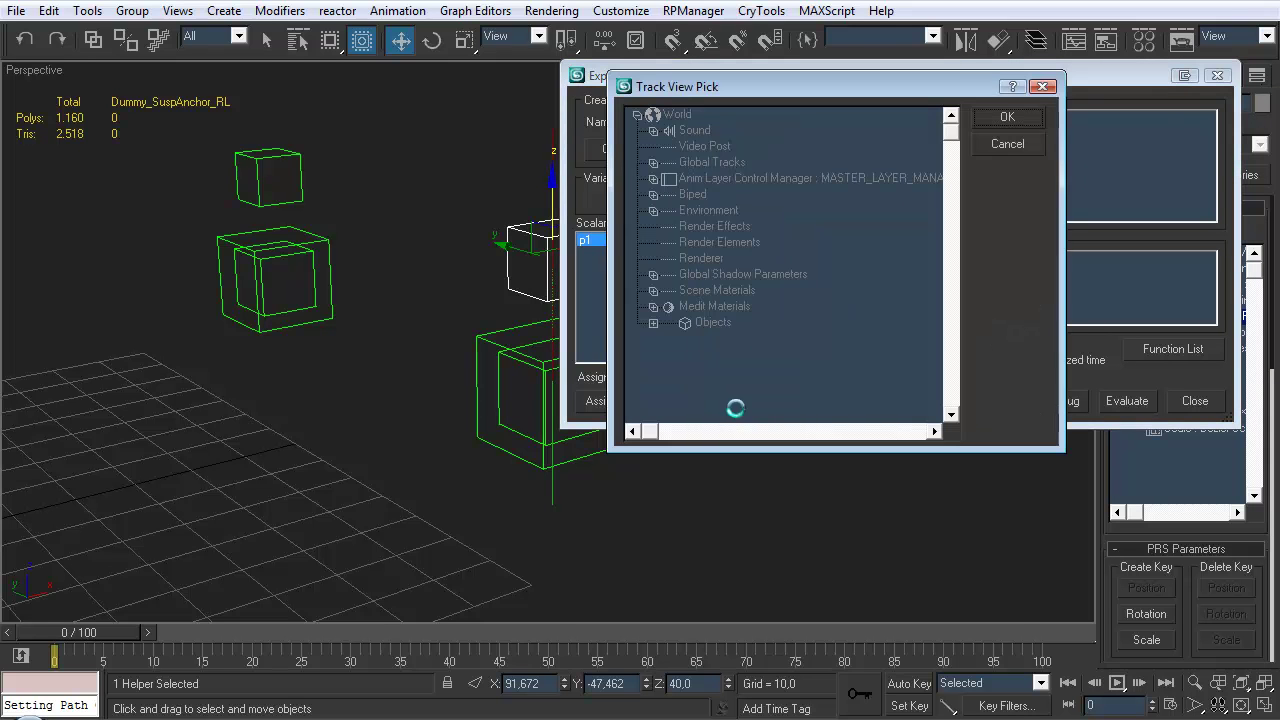
left_click_drag(742, 86, 597, 85)
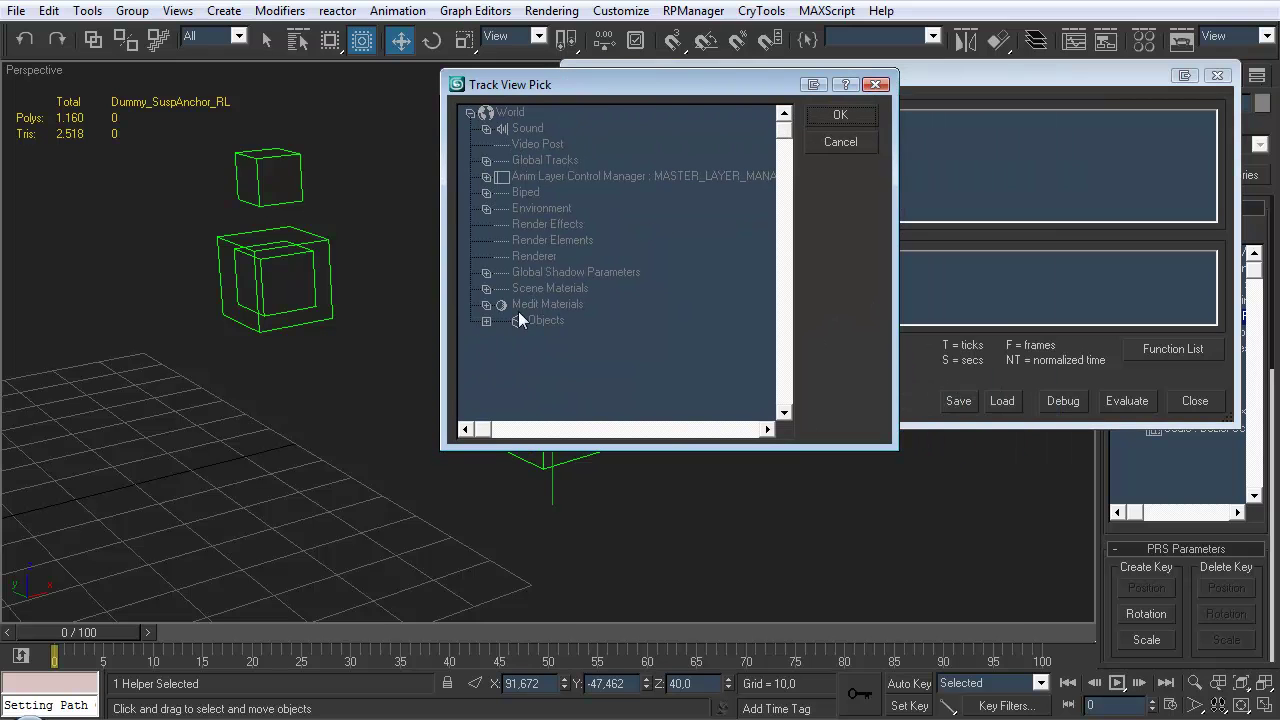
left_click(486, 321)
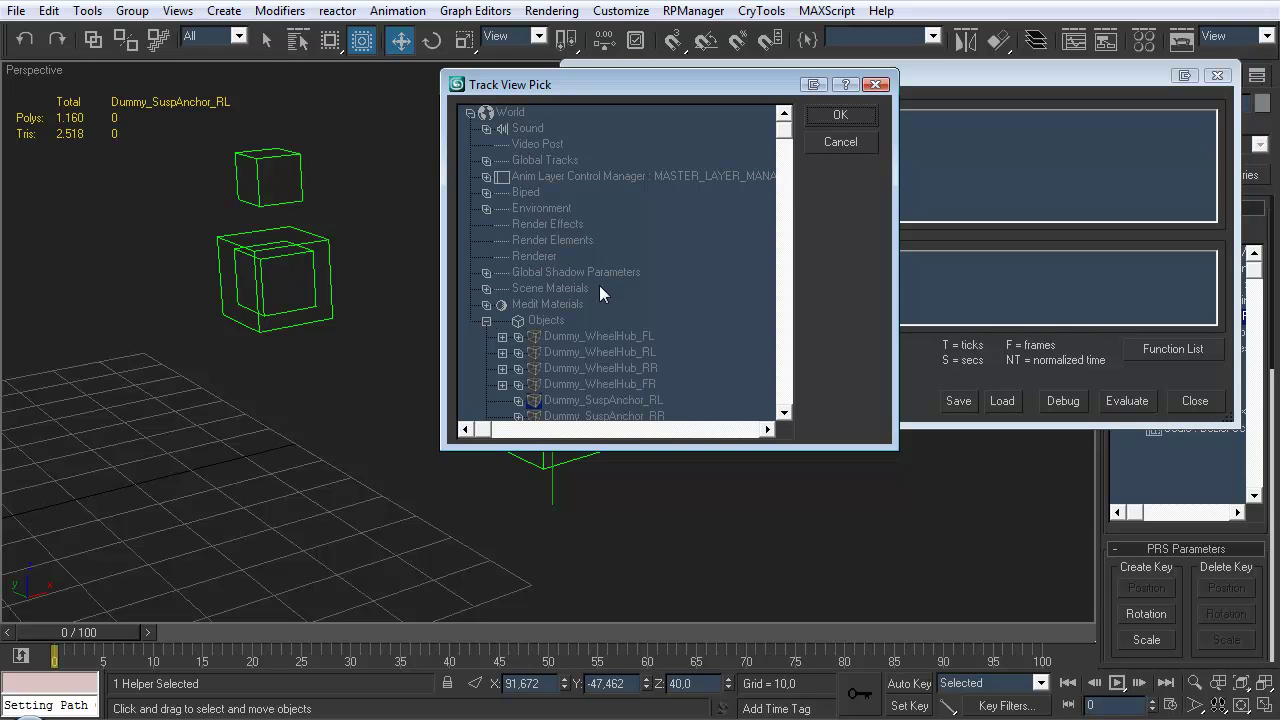
left_click_drag(788, 136, 786, 215)
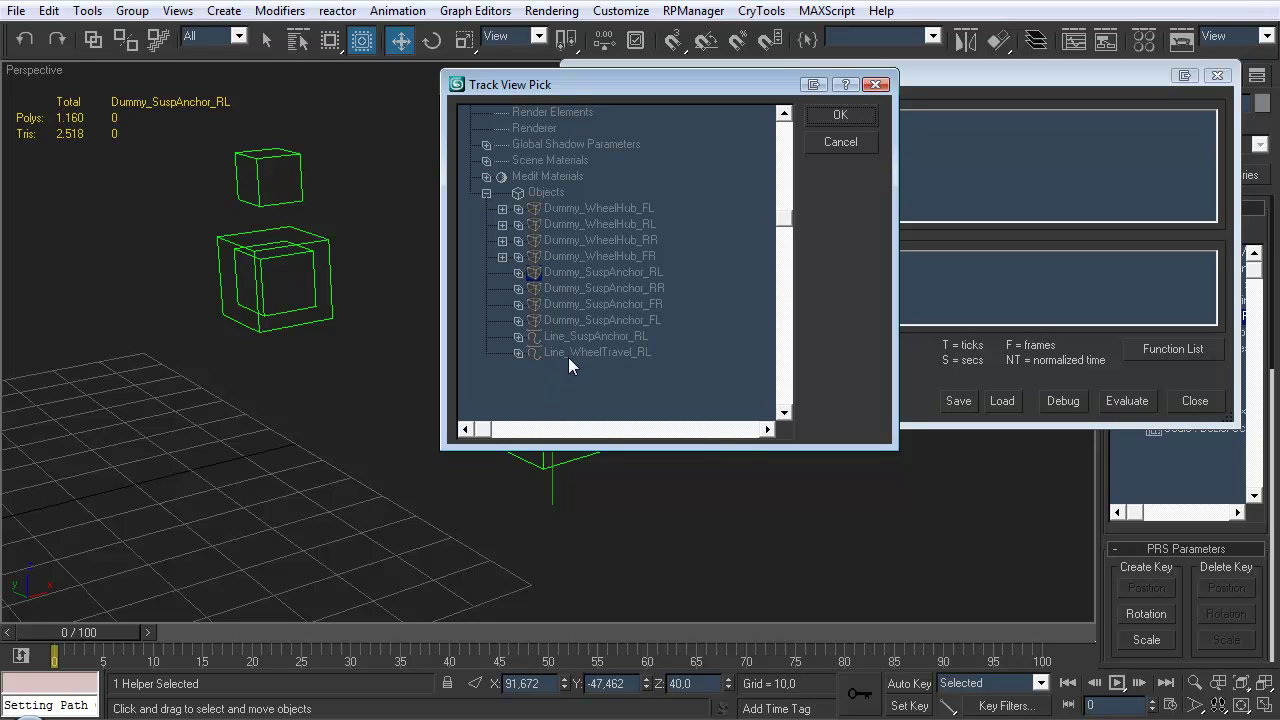
left_click(518, 224)
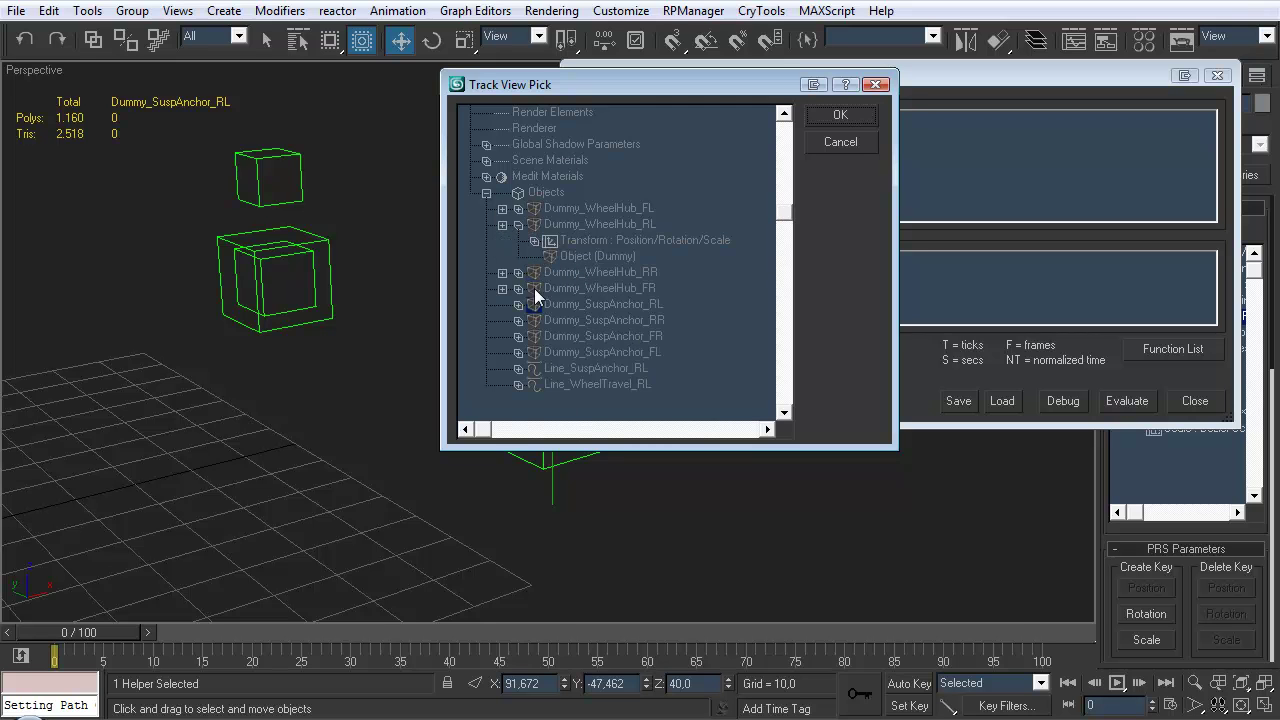
left_click(534, 240)
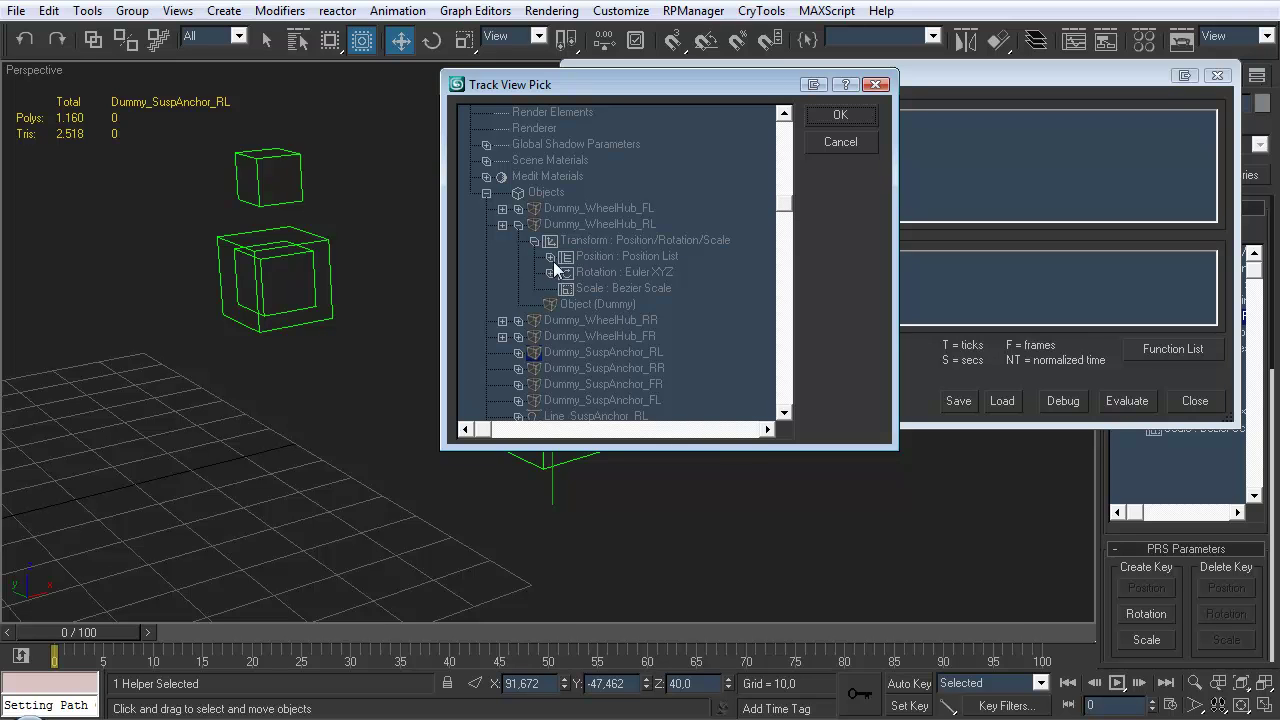
left_click(550, 256)
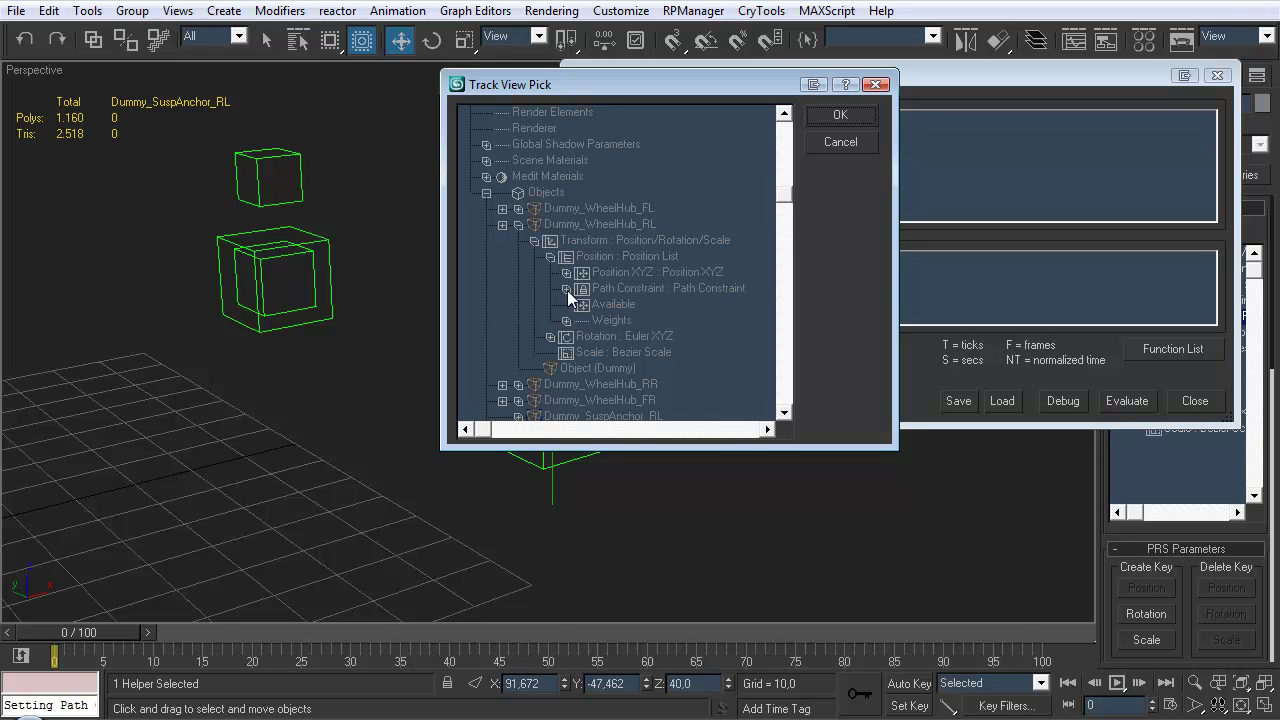
left_click(566, 289)
left_click(624, 305)
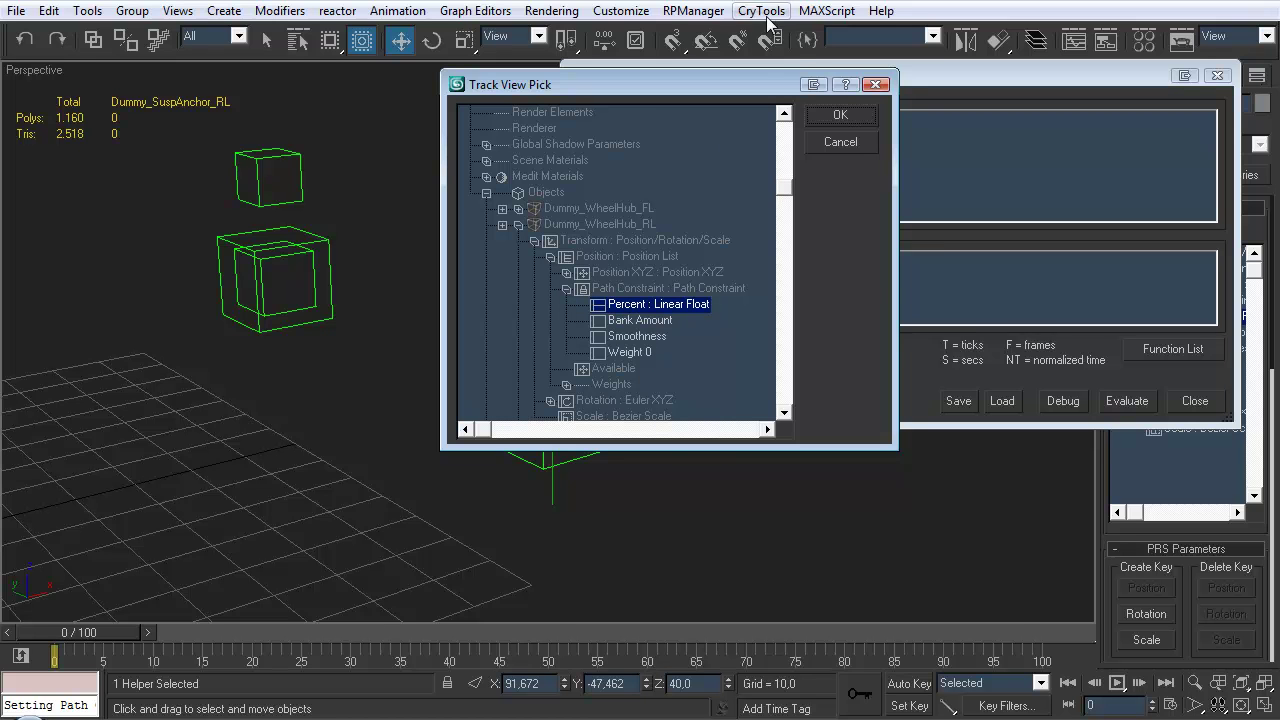
left_click(840, 114)
left_click_drag(752, 80, 897, 120)
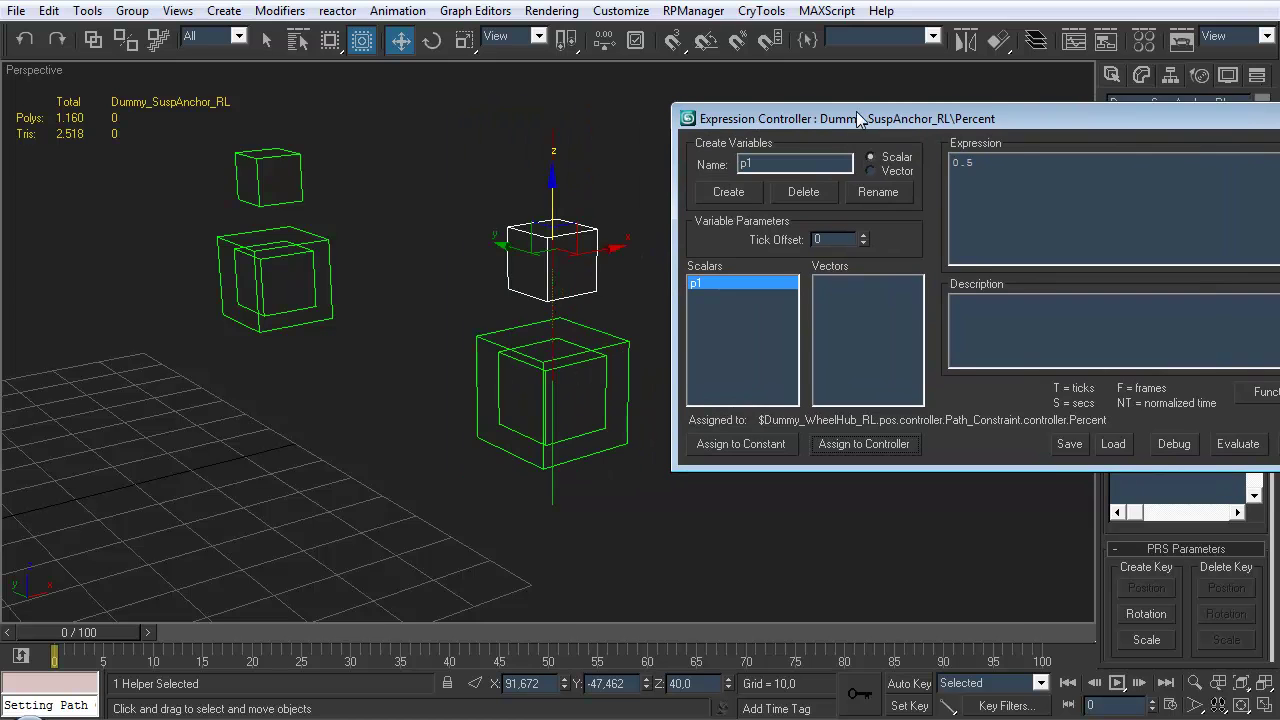
Set the anchor's Percent expression to 0.5 + ((p1 - 0.5) * abs(p1-0.5))*2
left_click_drag(857, 126, 632, 120)
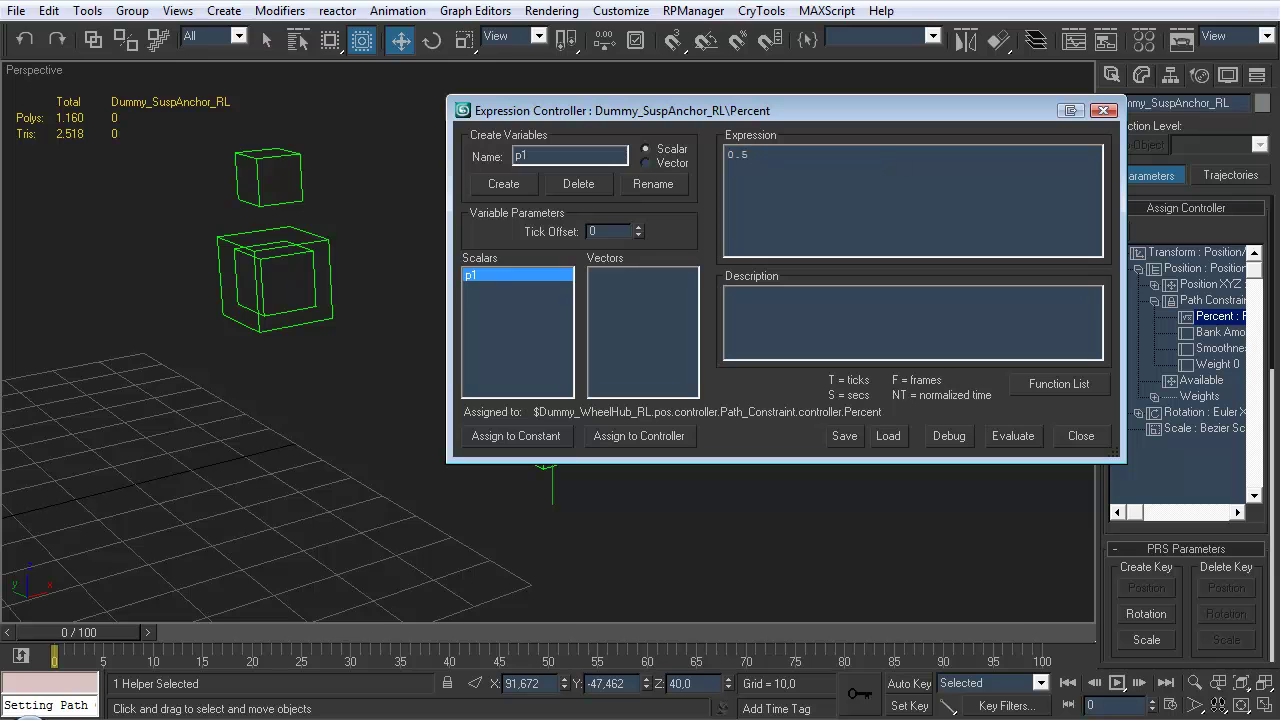
type("+ (p1 - 0.5")
left_click_drag(633, 112, 728, 96)
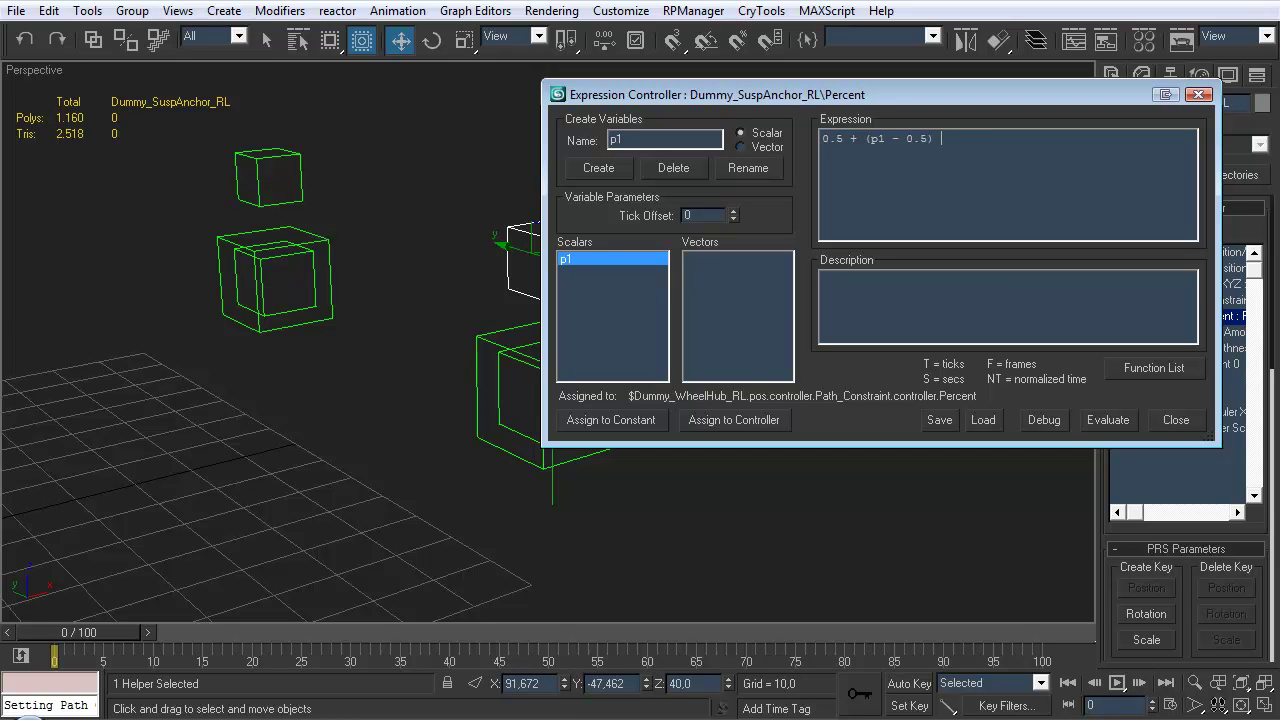
type("abs(p1-0.5")
left_click(866, 143)
type("(")
left_click(882, 152)
type("*")
left_click_drag(924, 96, 1010, 76)
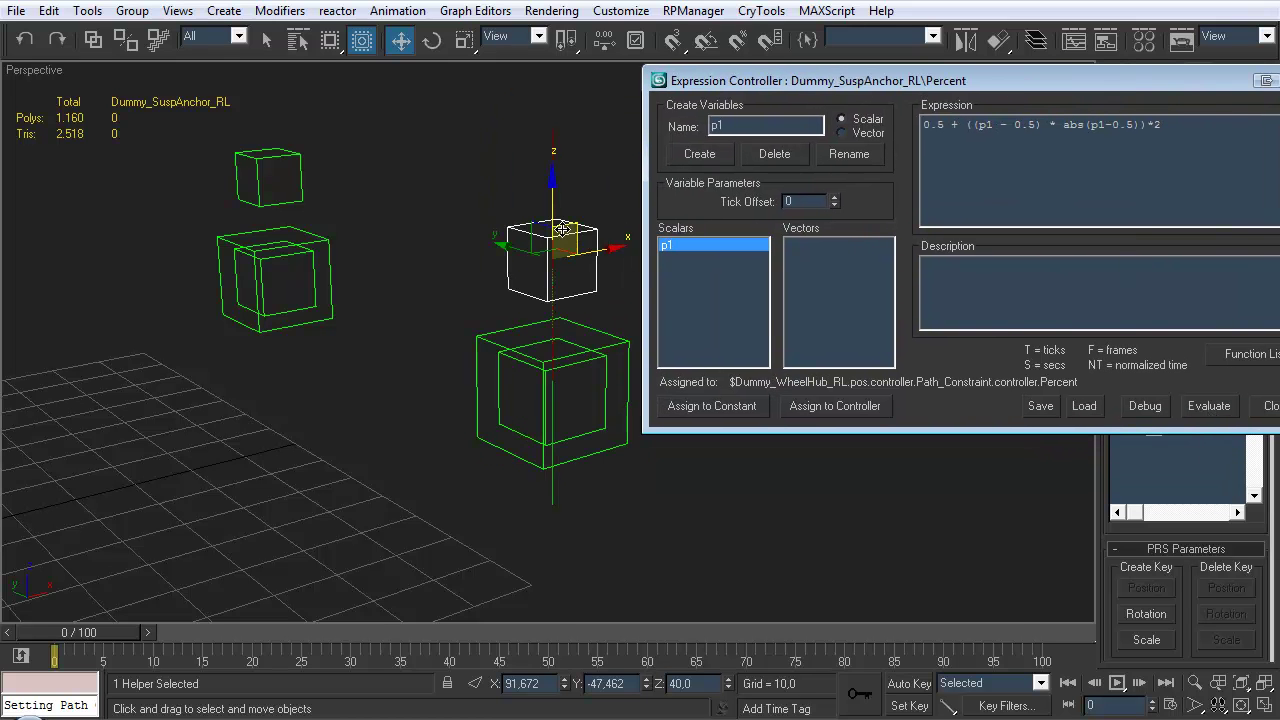
Test the expression by moving Dummy_WheelHub_RL up along its travel line
left_click_drag(845, 80, 795, 68)
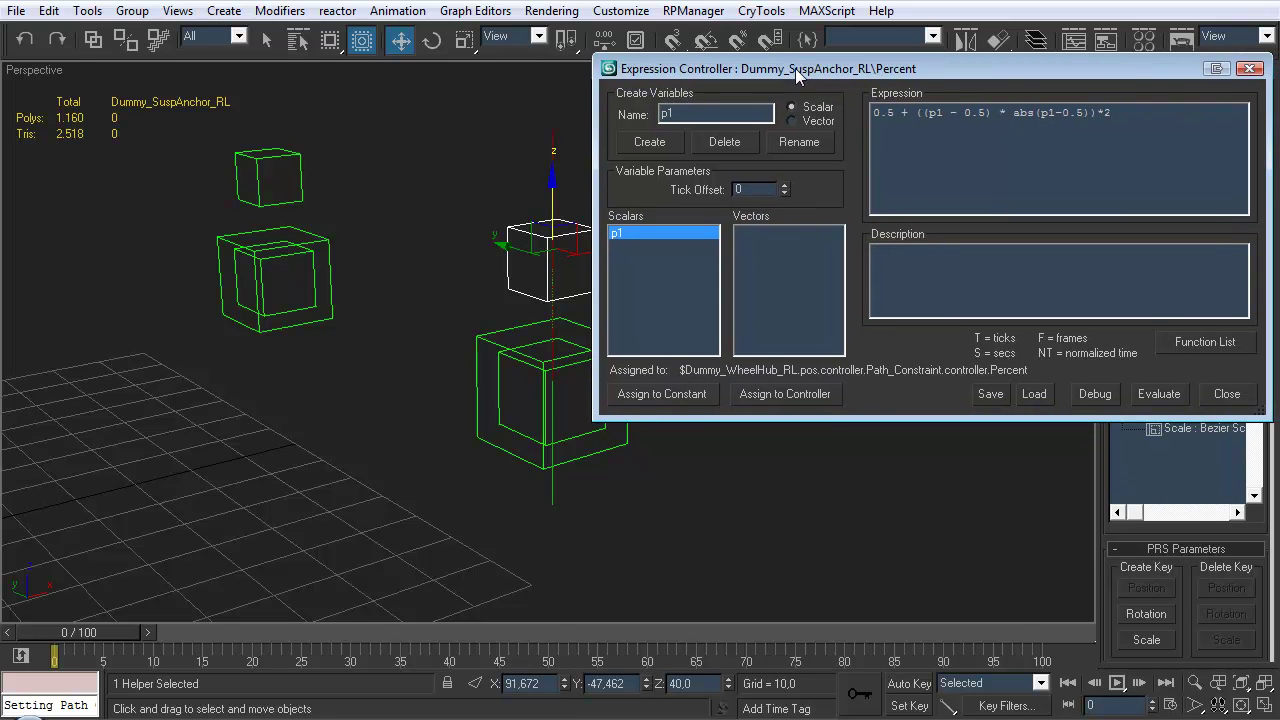
left_click(510, 428)
left_click_drag(540, 377, 567, 218)
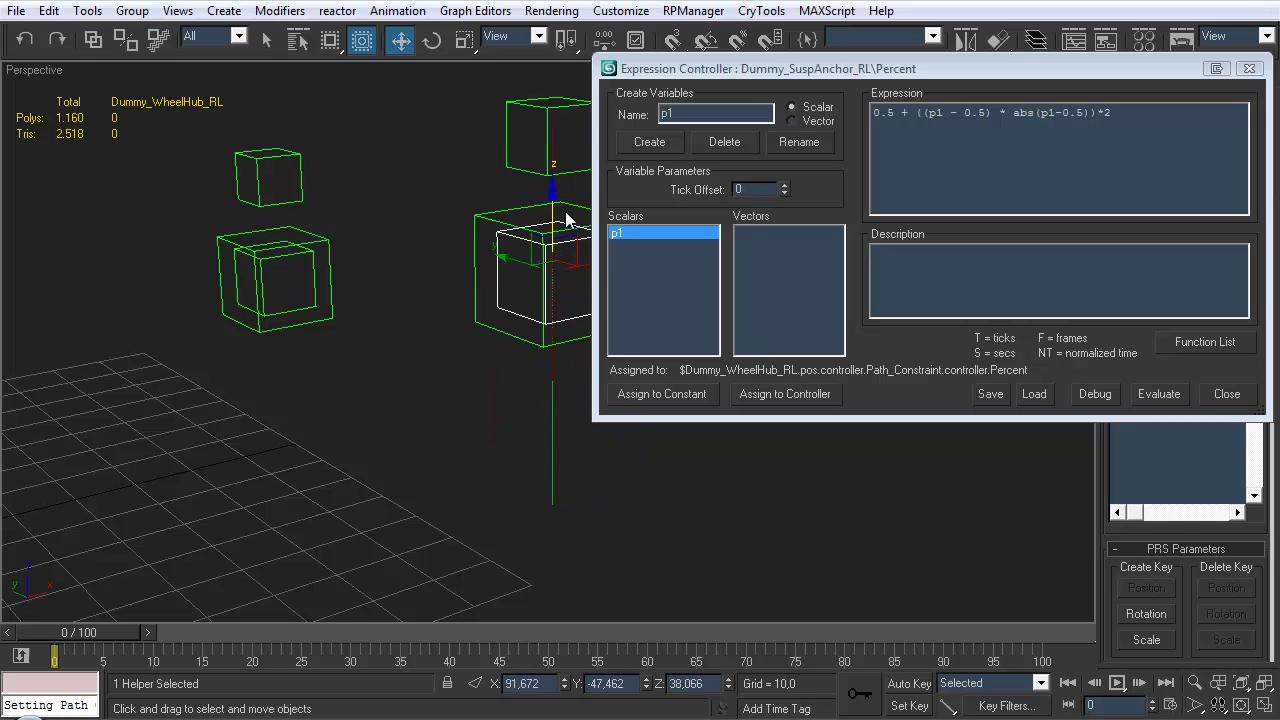
left_click_drag(1055, 76, 787, 84)
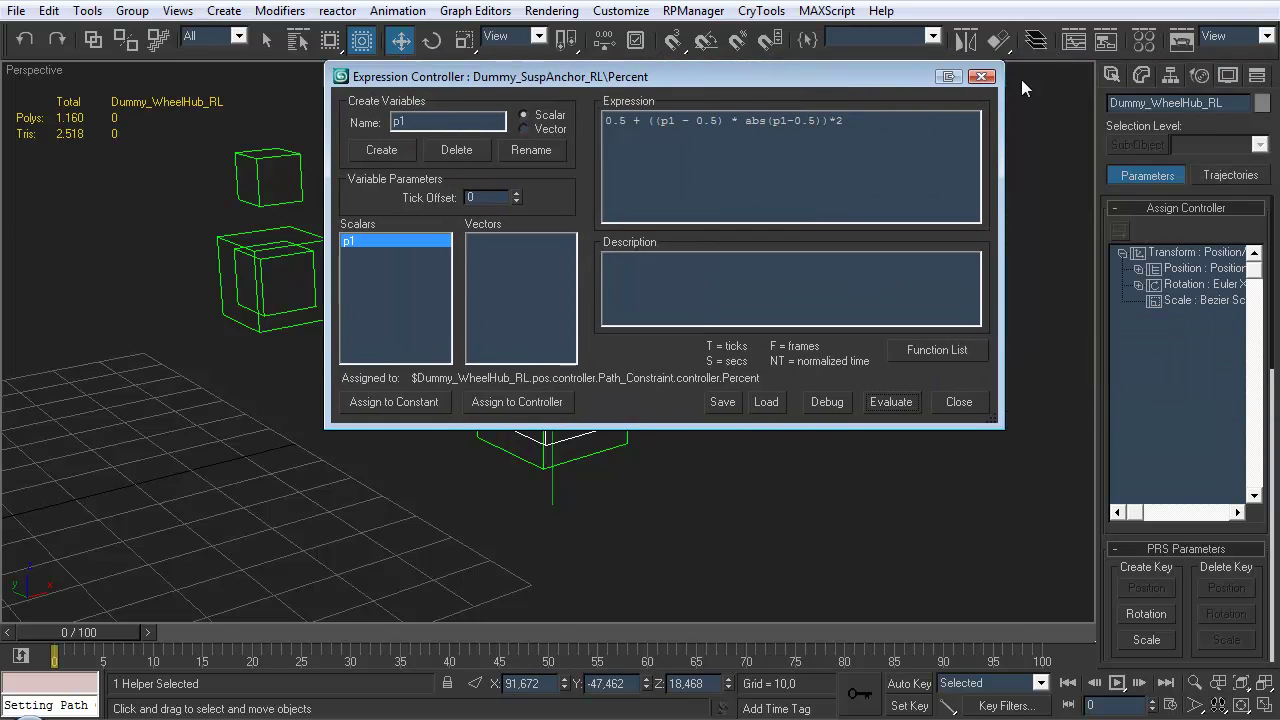
Close the expression editor, return to the spline creation options and clear the selection
left_click(982, 77)
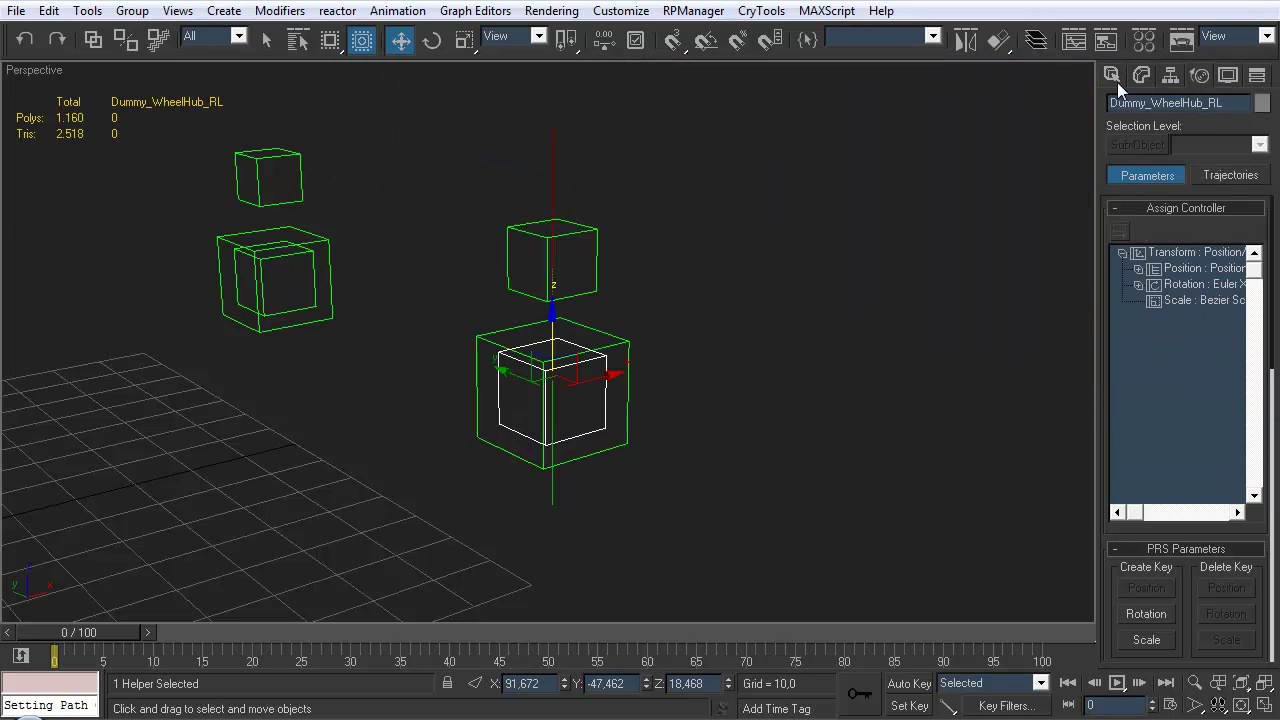
left_click(1111, 76)
middle_click_drag(629, 291, 601, 292, "alt")
left_click_drag(601, 292, 514, 209)
left_click(822, 327)
middle_click_drag(822, 327, 620, 332, "alt")
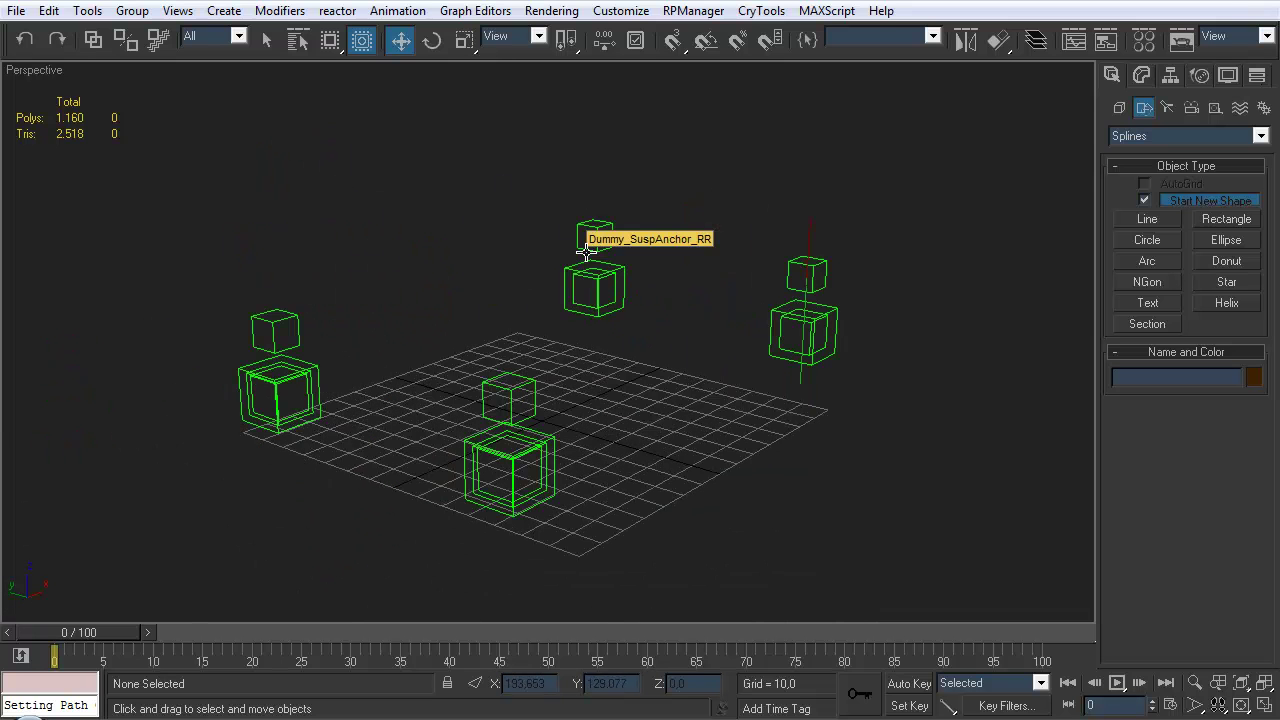
Copy the rear-left anchor line and wheel travel line together along Y toward the rear-right wheel
middle_click_drag(585, 250, 583, 369, "alt")
key("q")
left_click(708, 232)
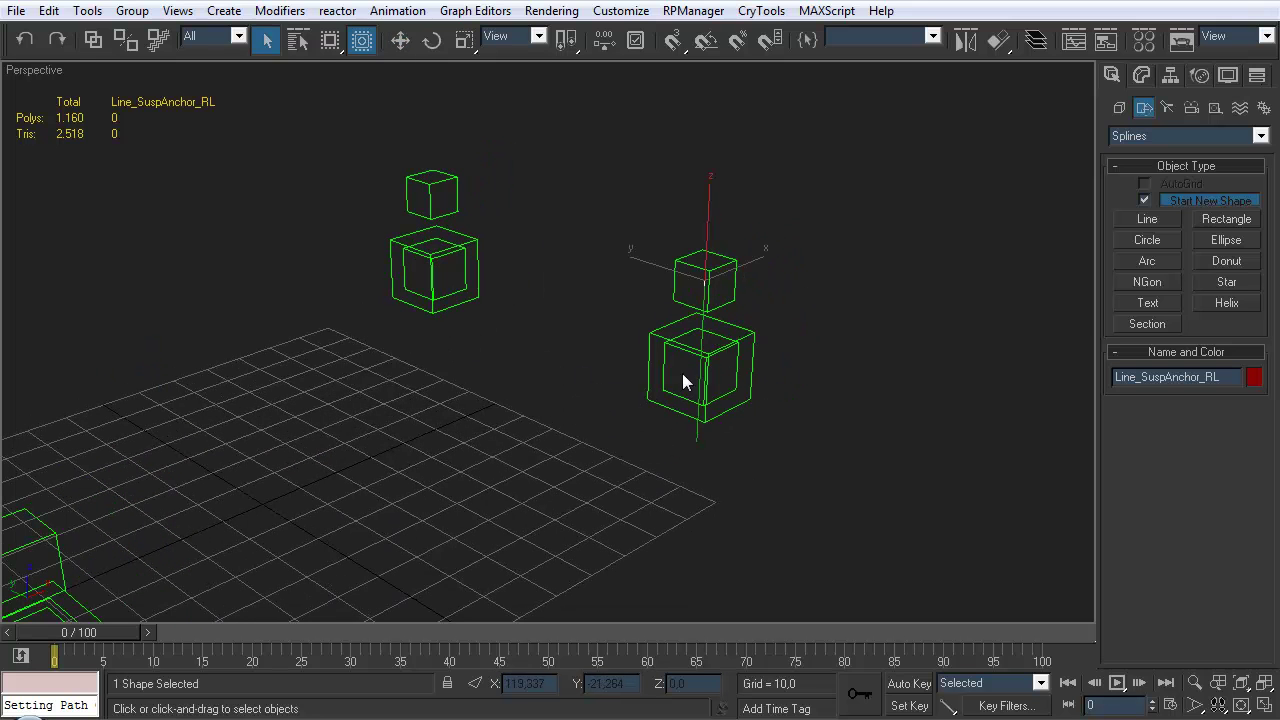
left_click(709, 418, "ctrl")
key("w")
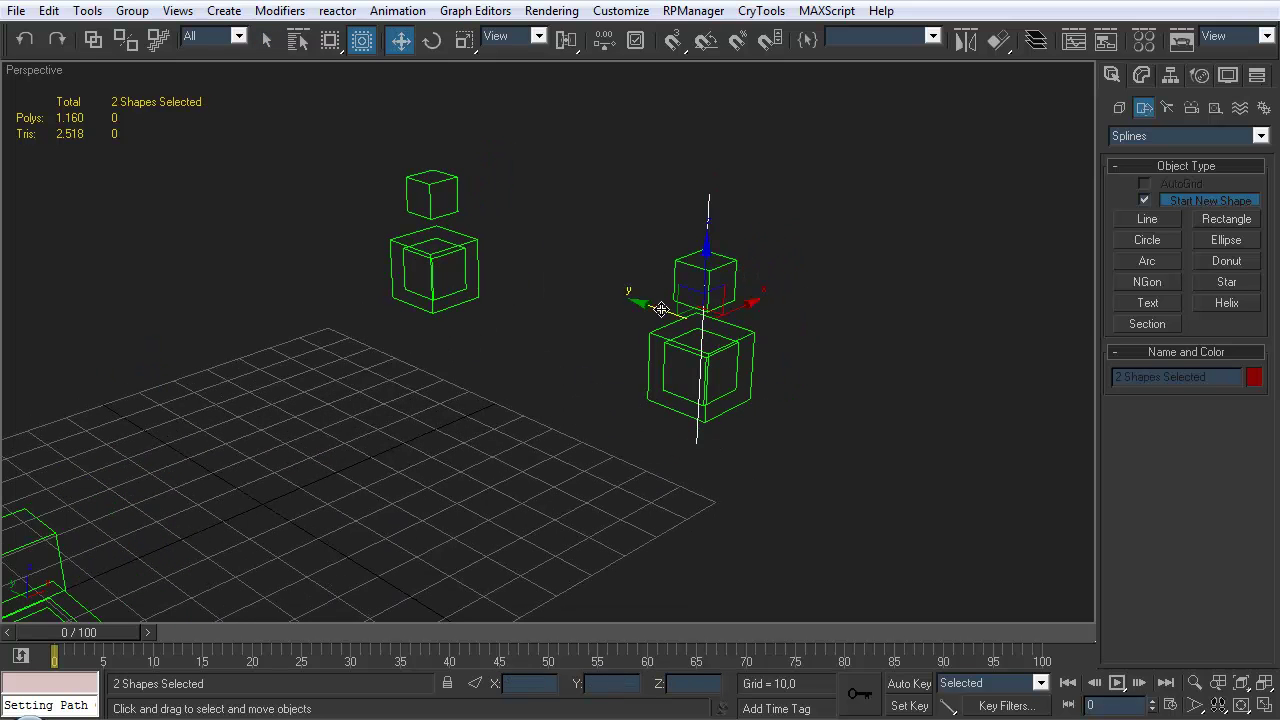
left_click_drag(663, 306, 546, 320, "shift")
left_click(643, 443)
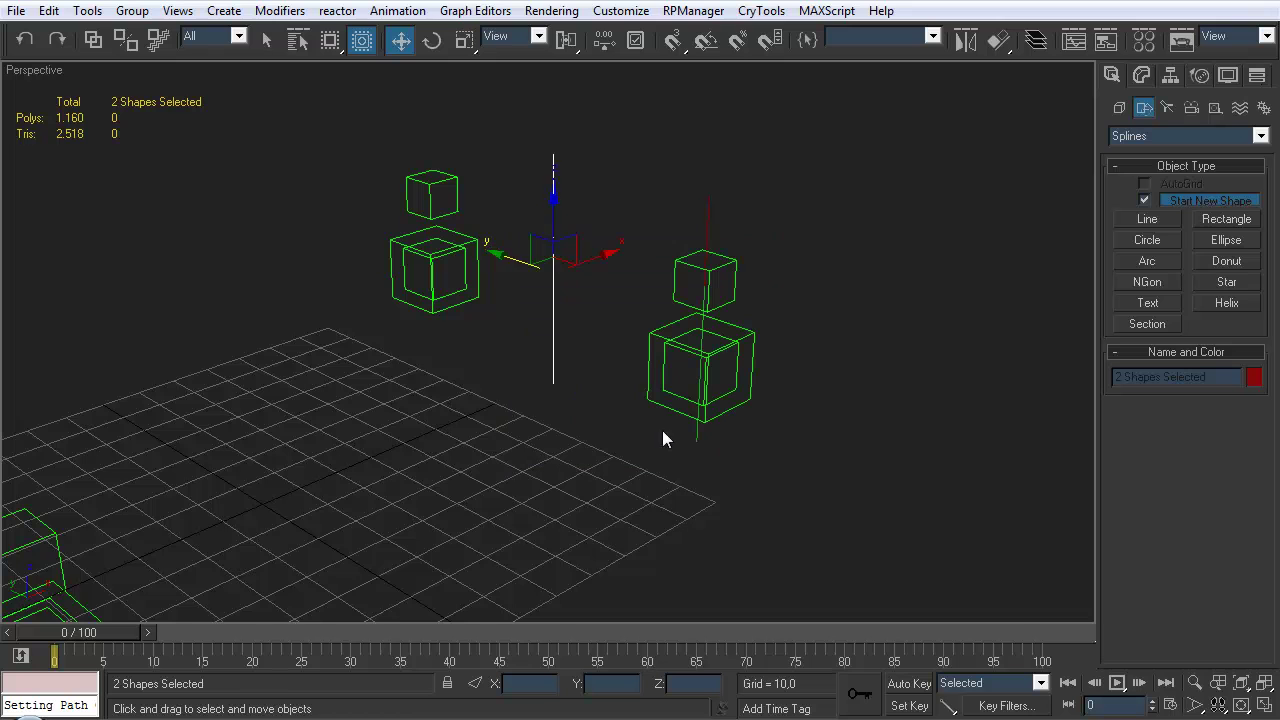
Align the two copied lines to Dummy_SuspAnchor_RR in X and Y position only, pivot point to pivot point
left_click(997, 40)
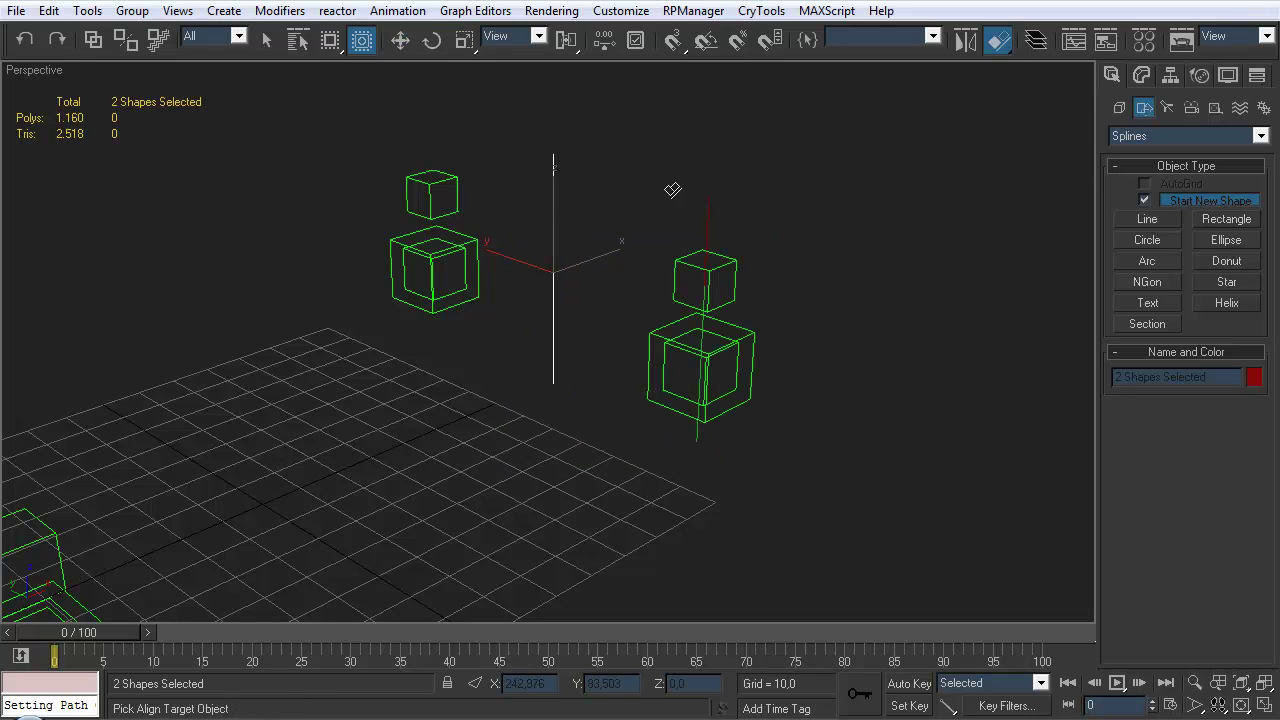
left_click(449, 189)
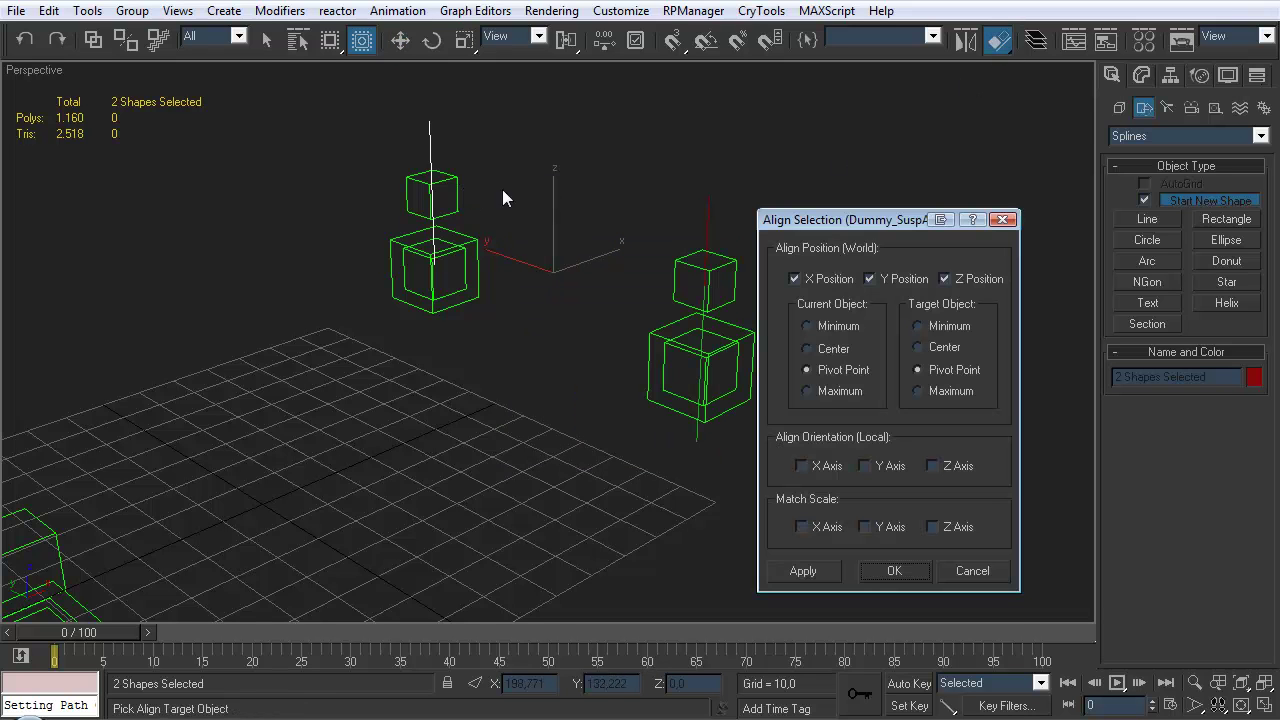
left_click(949, 278)
left_click(894, 571)
Rename the copied suspension anchor line Line_SuspAnchor_RR
middle_click_drag(700, 420, 694, 380, "alt")
left_click(709, 285)
key("q")
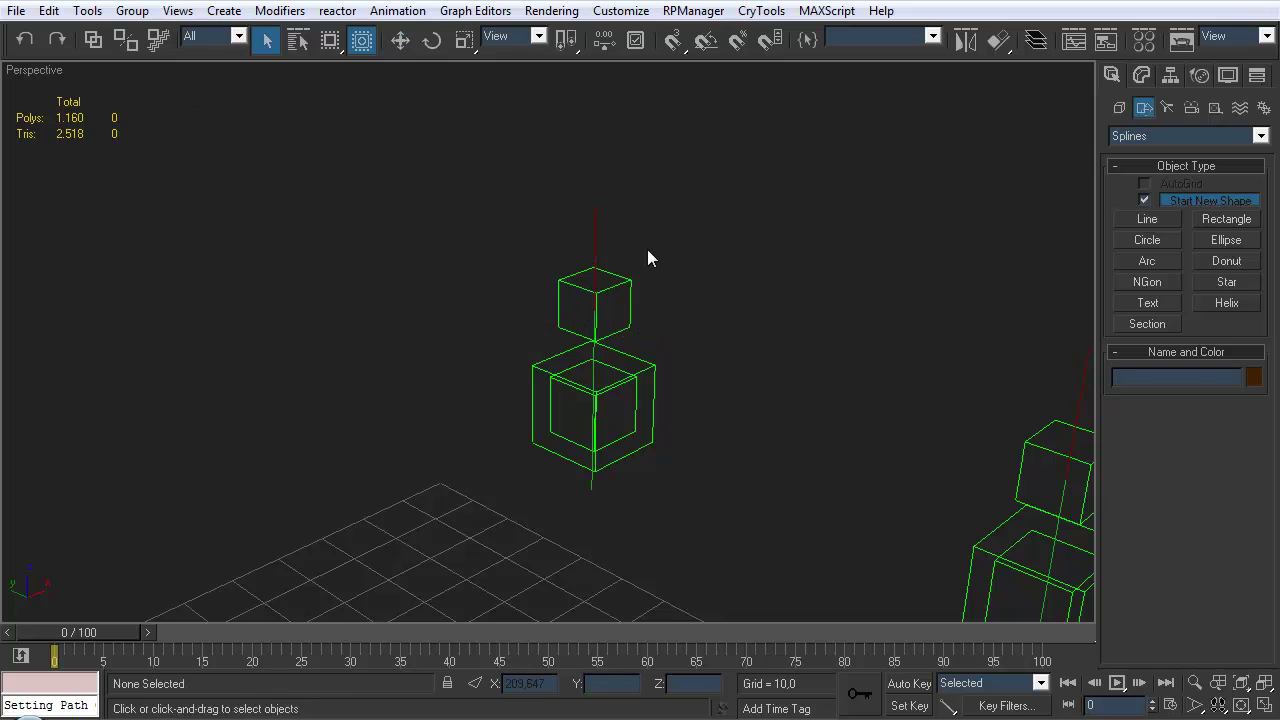
left_click(595, 237)
left_click_drag(1213, 378, 1232, 378)
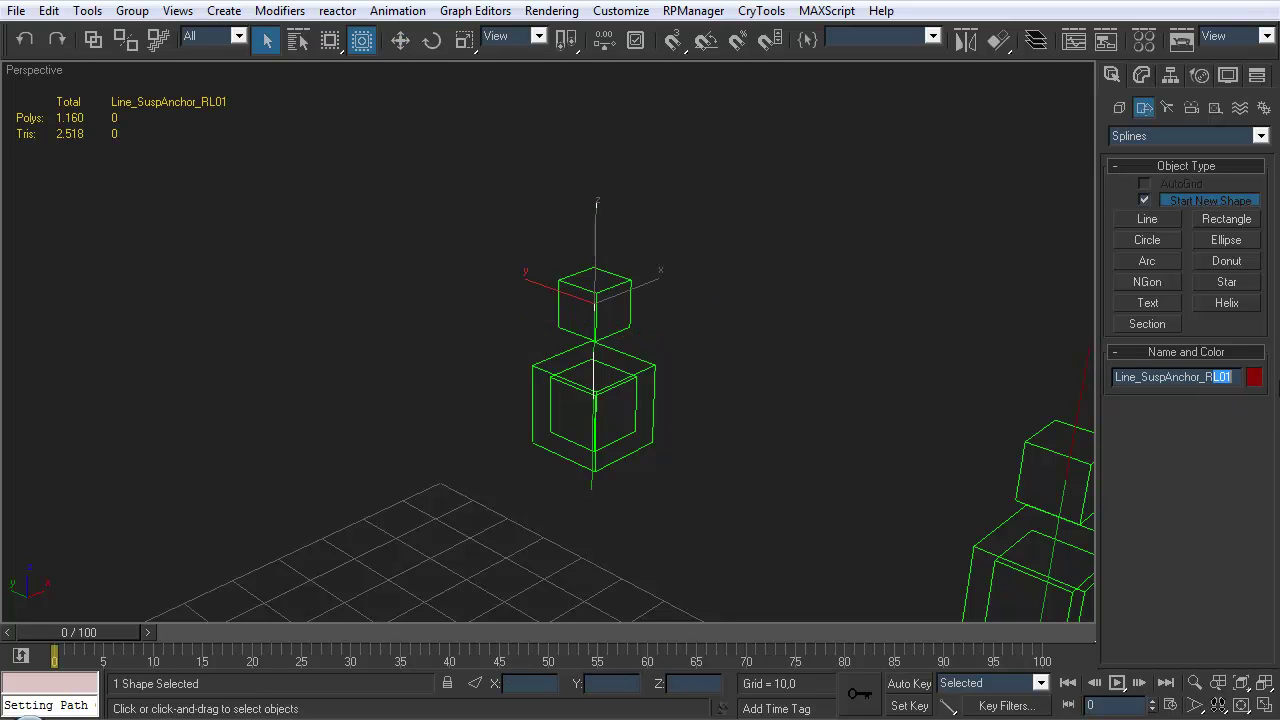
Rename the copied wheel travel line Line_WheelTravel_RR and deselect it
left_click(592, 485)
left_click_drag(1213, 378, 1234, 378)
type("RR")
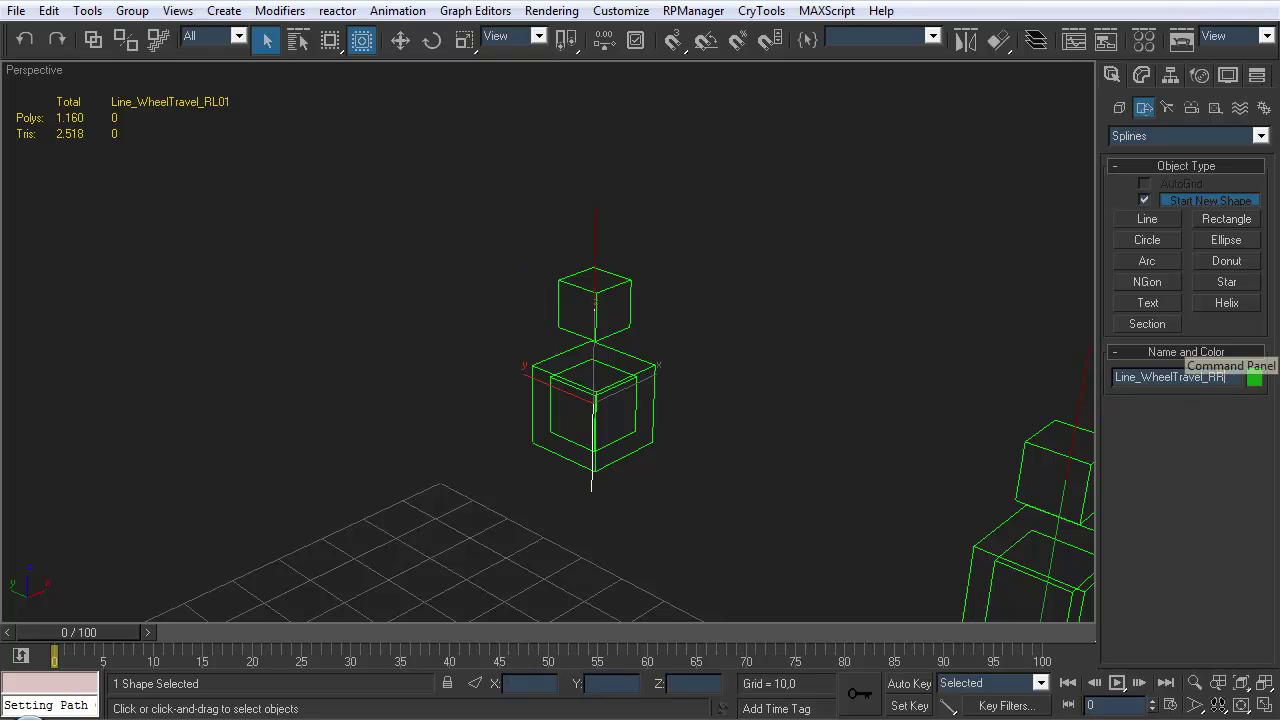
left_click(737, 351)
middle_click_drag(737, 351, 519, 388, "alt")
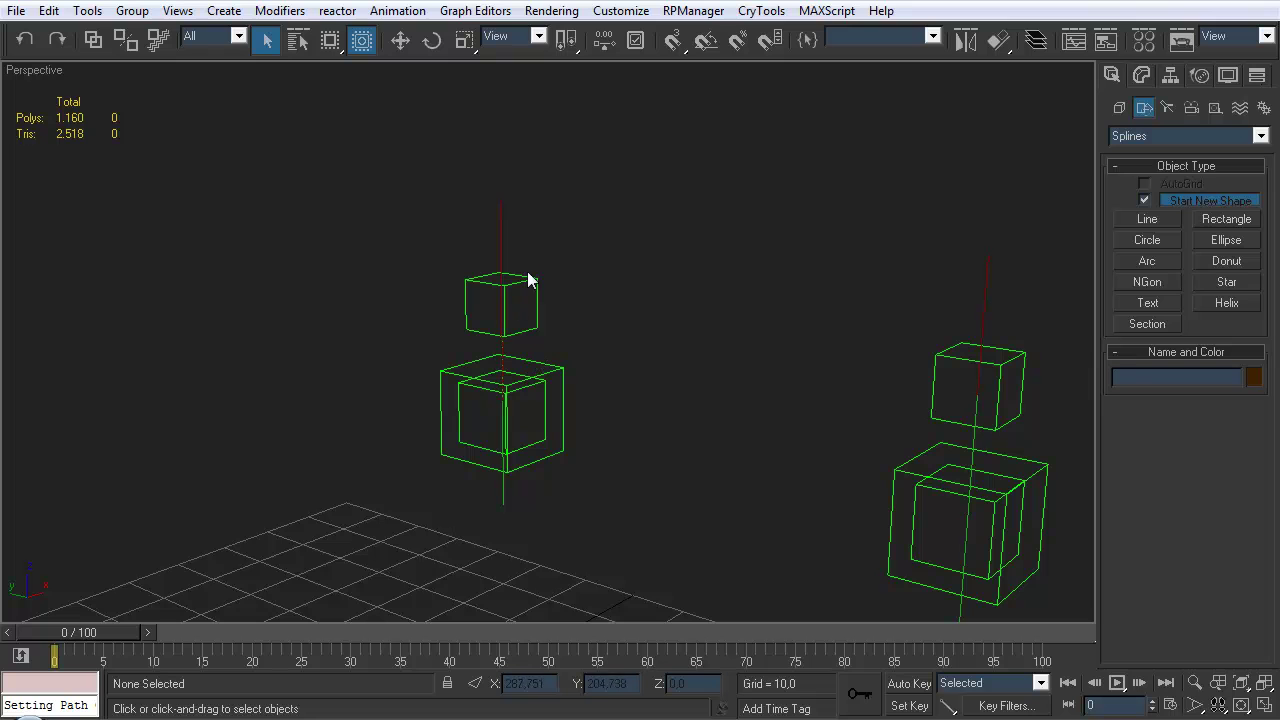
Copy the expression text from the Percent controller of Dummy_SuspAnchor_RL's Path Constraint and close the editor
left_click(980, 366)
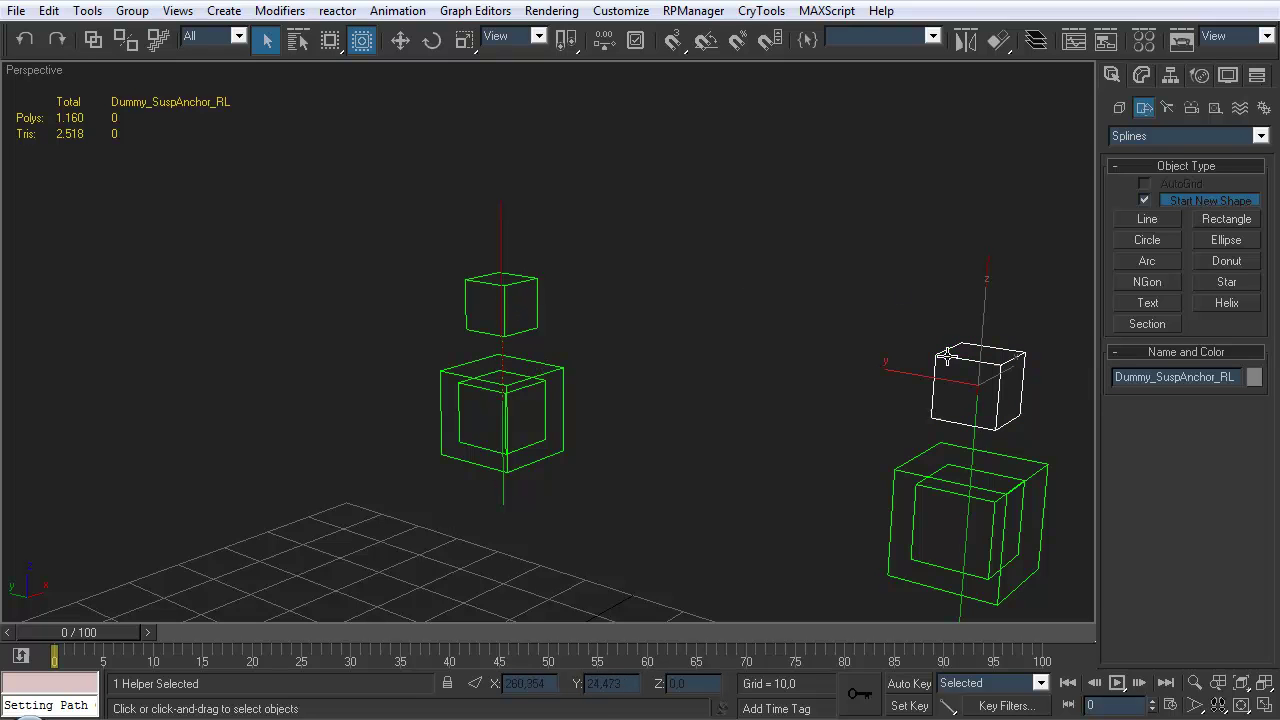
left_click(1142, 76)
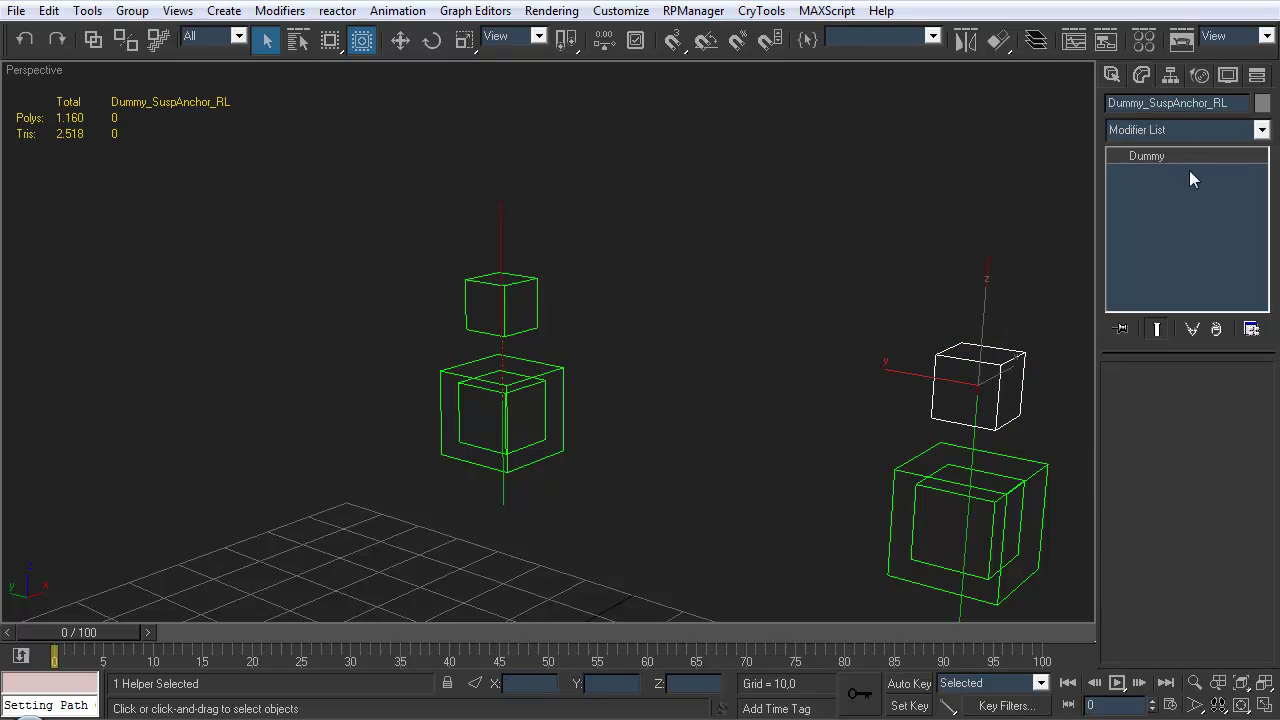
left_click(1199, 76)
left_click(1212, 317)
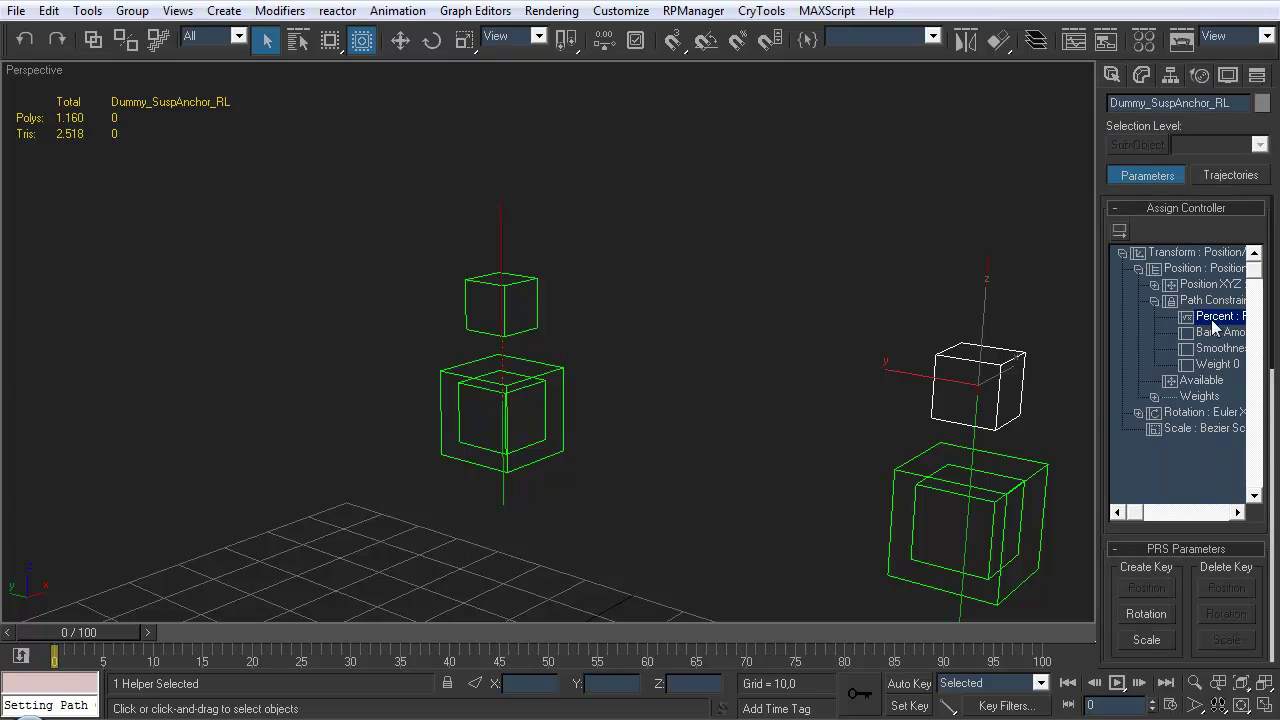
right_click(1214, 330)
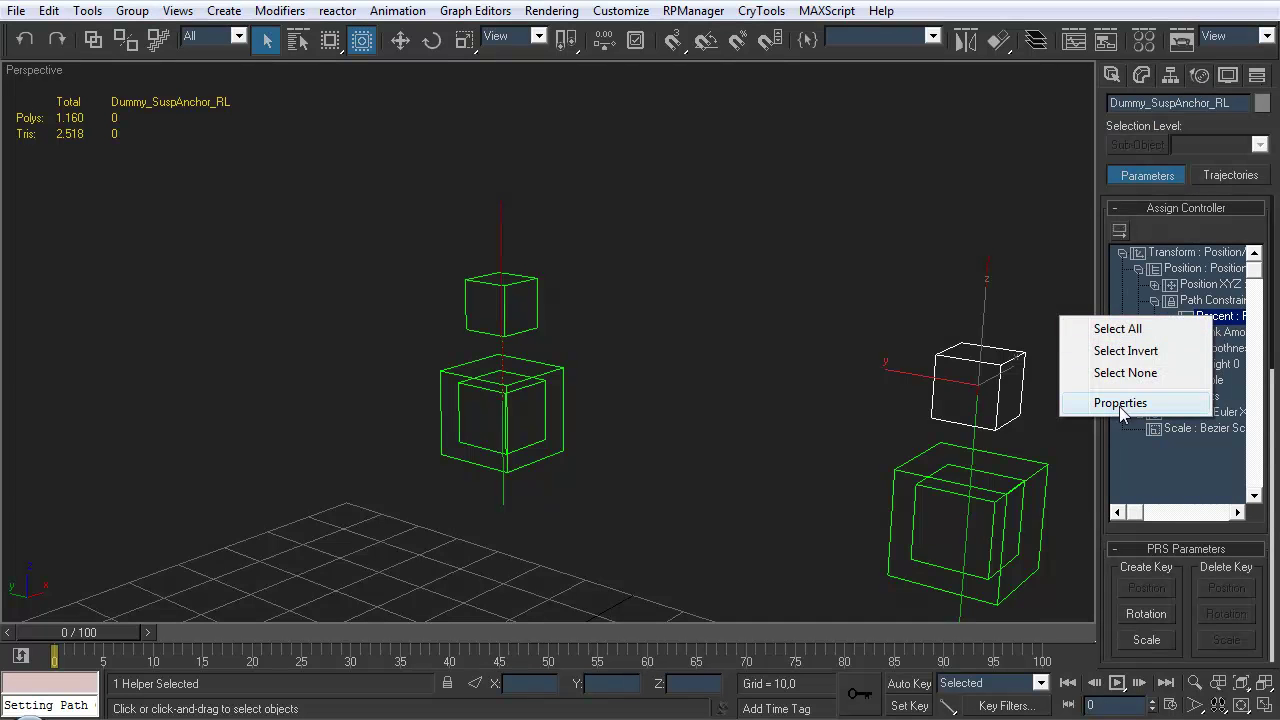
left_click(1122, 402)
left_click_drag(860, 118, 450, 233)
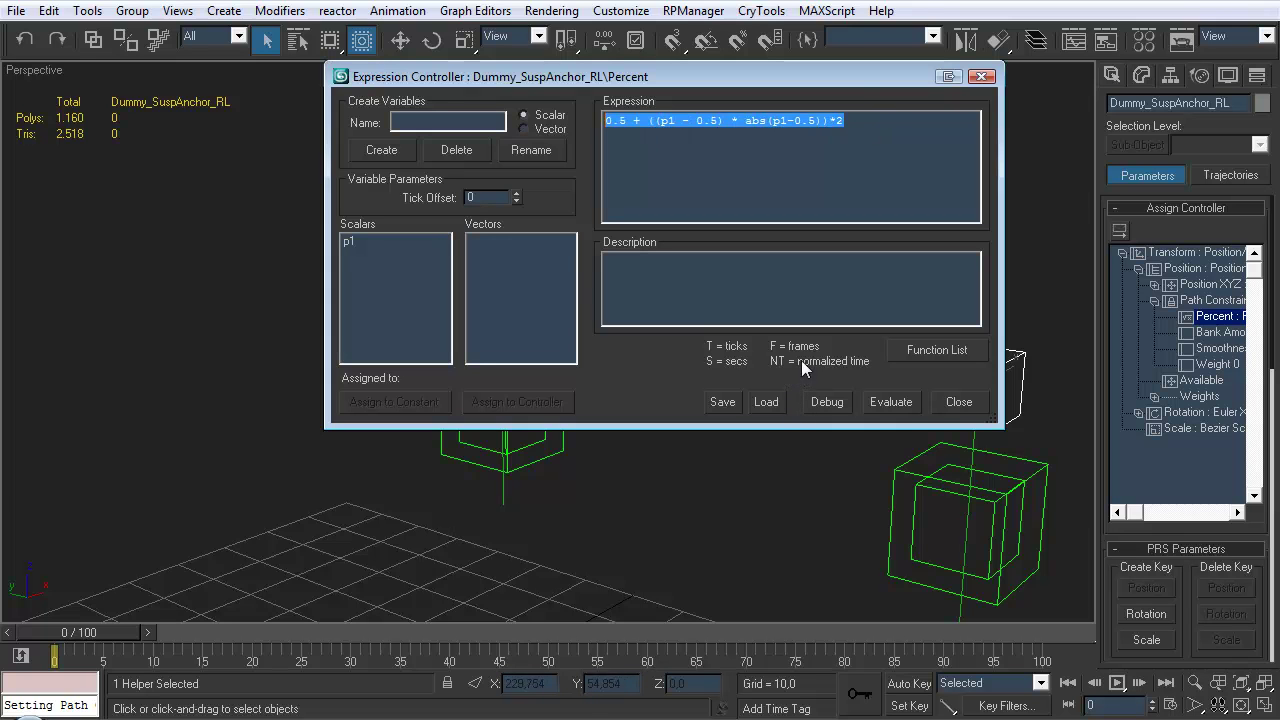
left_click(957, 402)
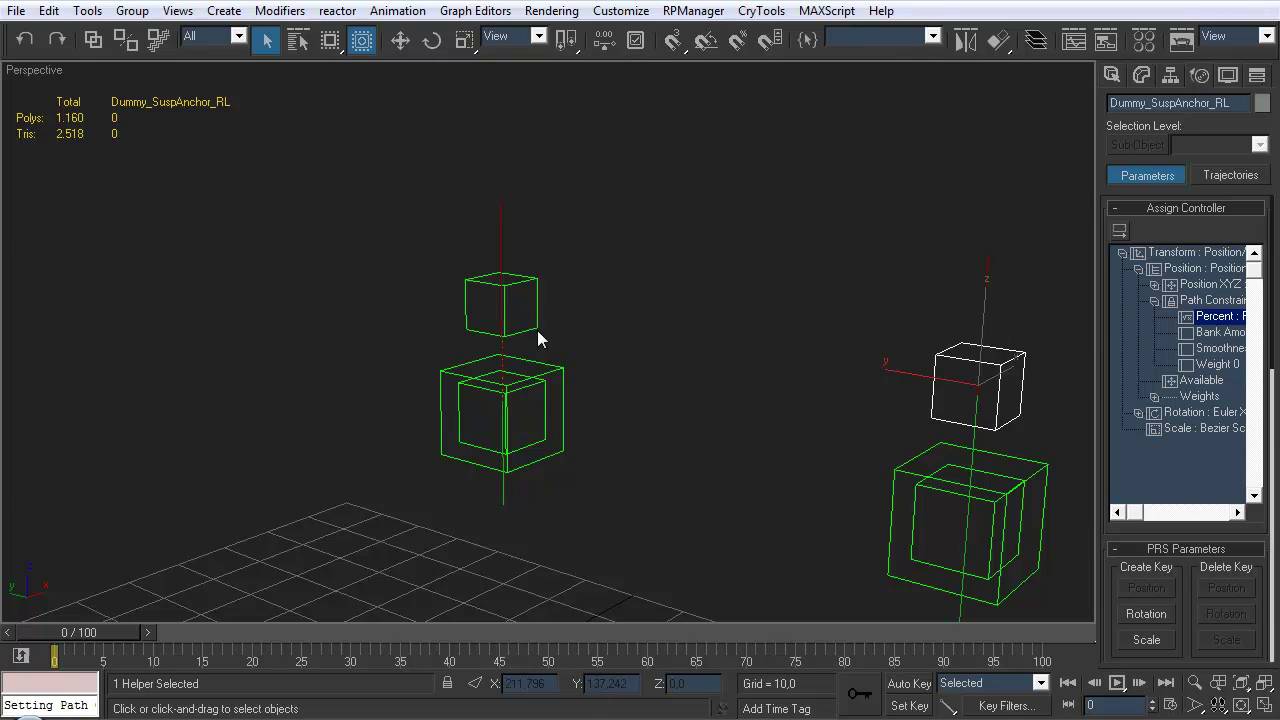
Apply a Path Constraint to Dummy_SuspAnchor_RR using Line_SuspAnchor_RR as its path
left_click(545, 330)
left_click(1137, 269)
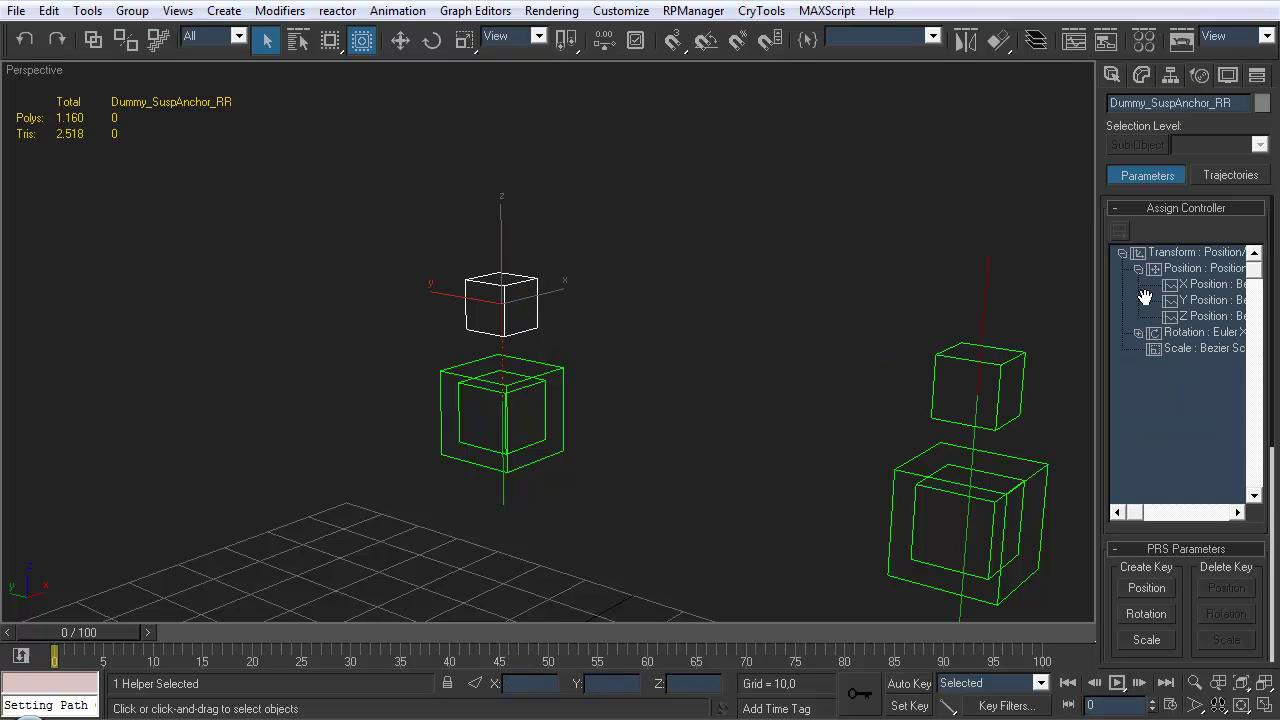
left_click(1137, 269)
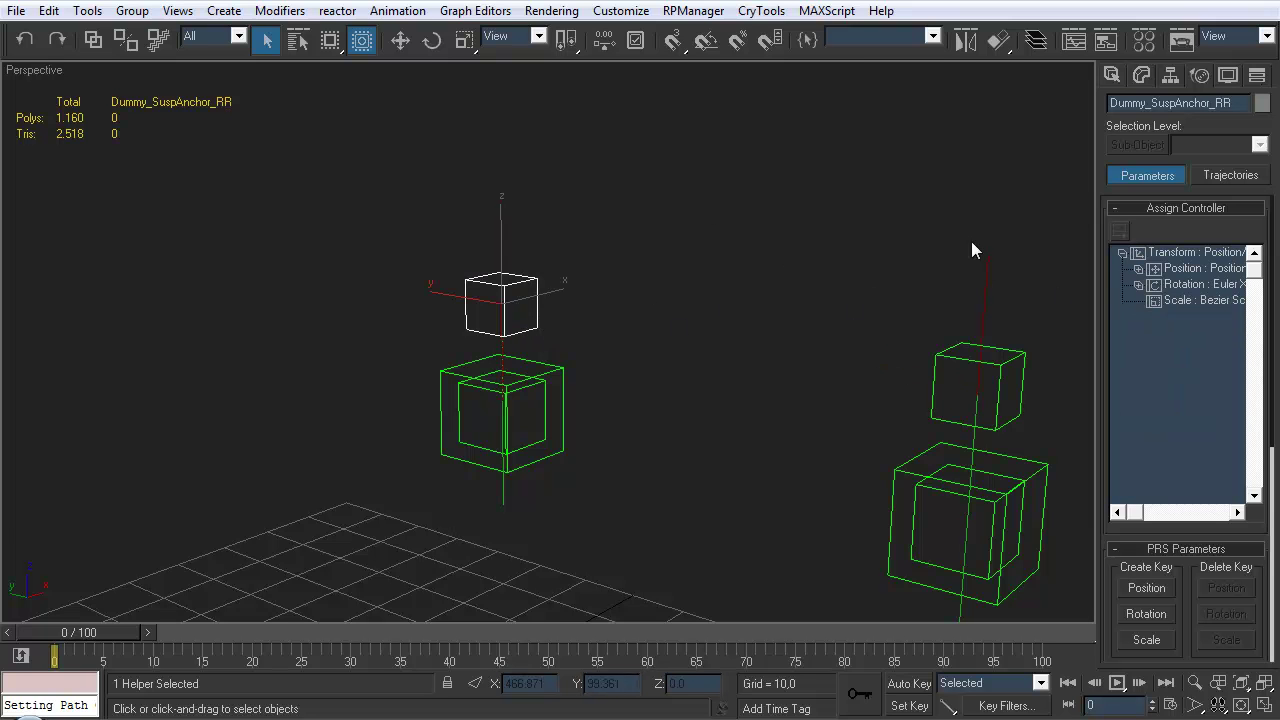
left_click(402, 16)
mouse_move(368, 64)
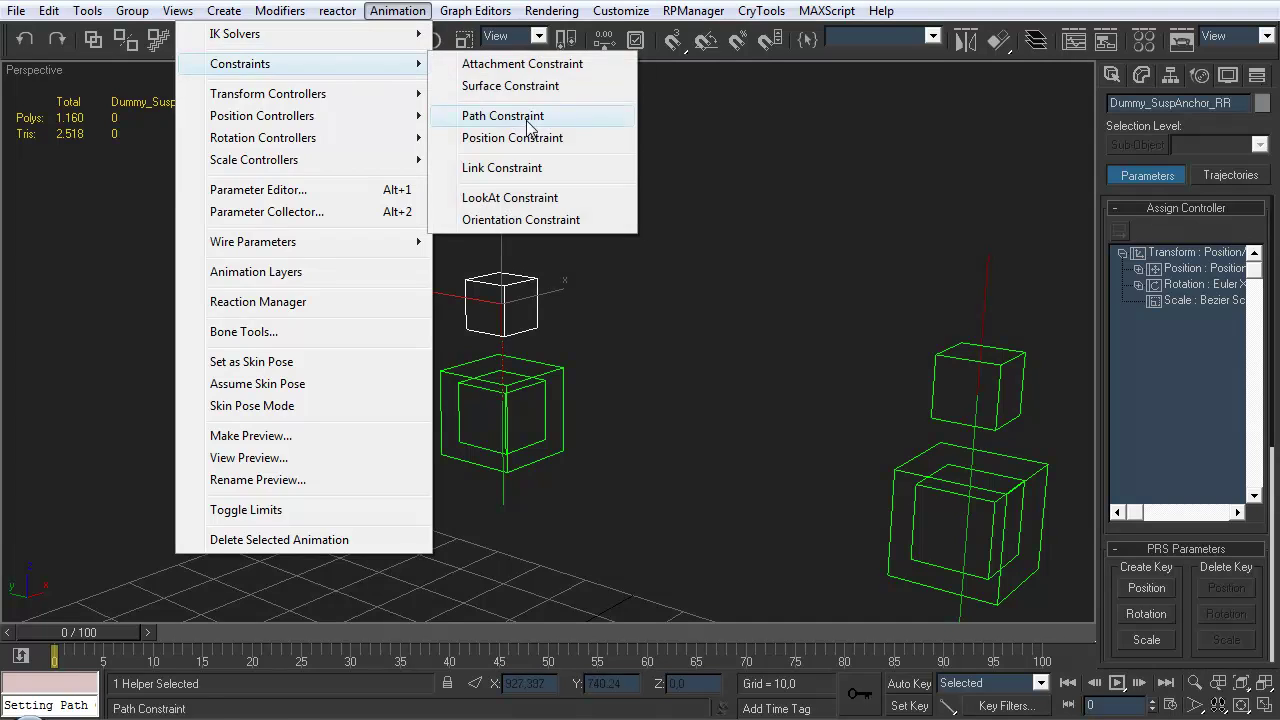
left_click(503, 116)
left_click(503, 222)
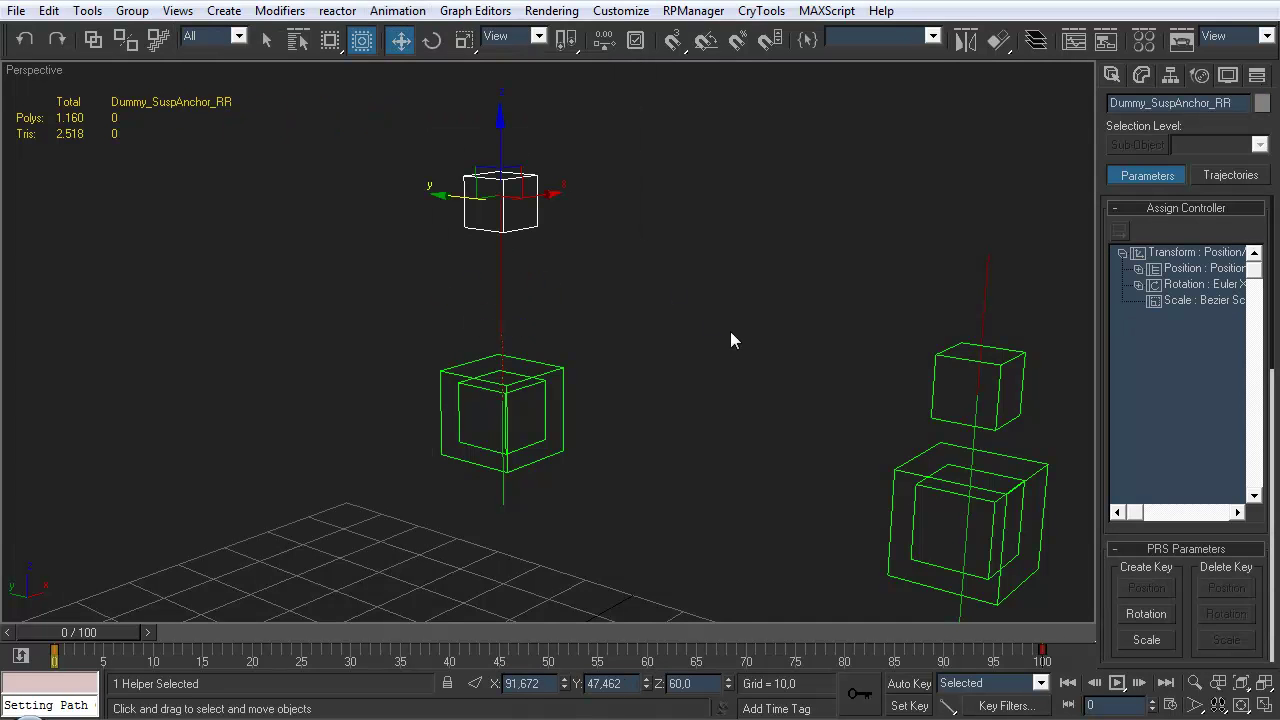
Delete Dummy_SuspAnchor_RR's path animation keys and set its % Along Path to 50
left_click_drag(1086, 645, 976, 658)
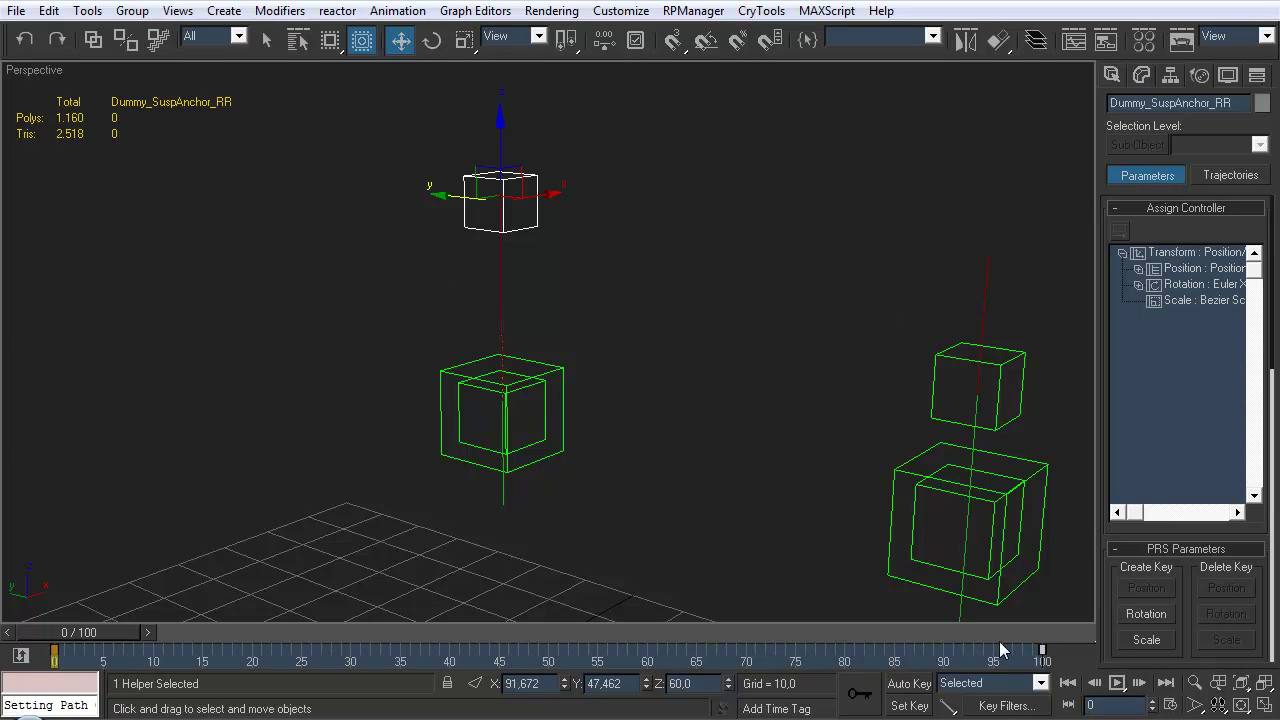
left_click_drag(66, 670, 70, 668)
scroll(1108, 633, "down", 5)
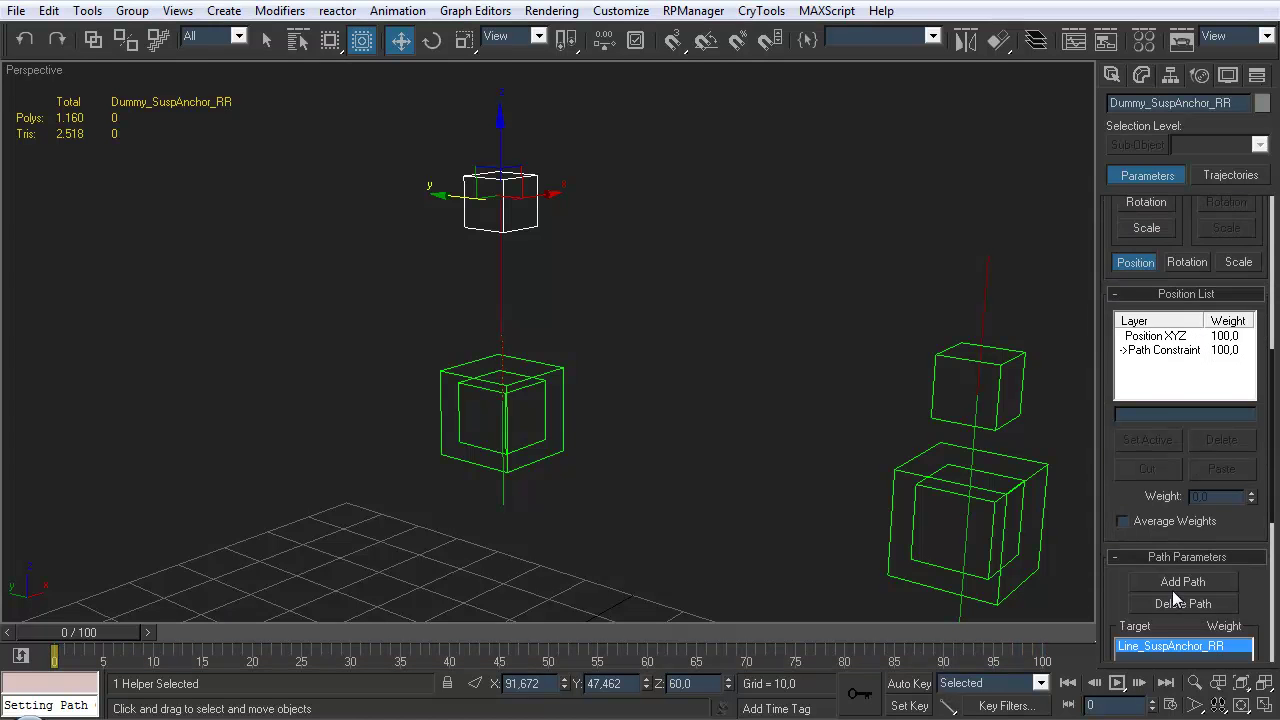
scroll(1172, 590, "down", 3)
double_click(1197, 632)
type("50")
key("Return")
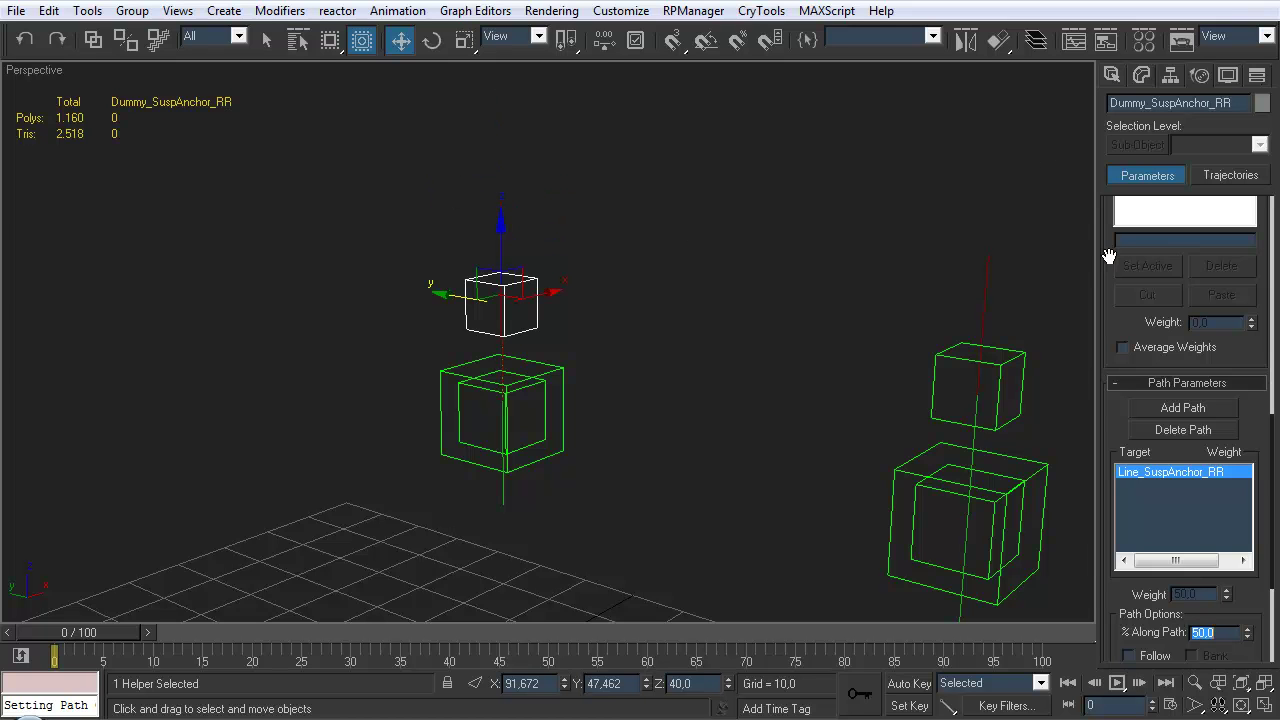
scroll(1104, 252, "up", 5)
left_click_drag(1103, 231, 1094, 523)
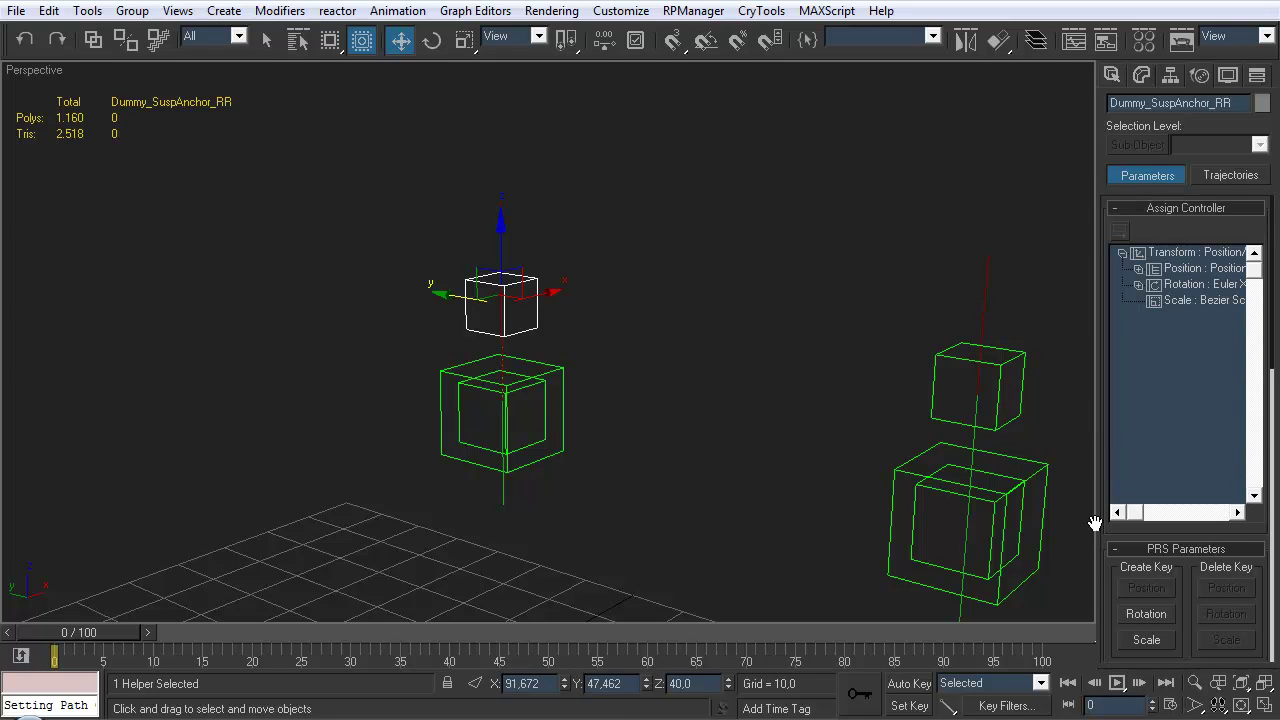
Apply a Path Constraint to Dummy_WheelHub_RR using Line_WheelTravel_RR as its path
left_click(517, 448)
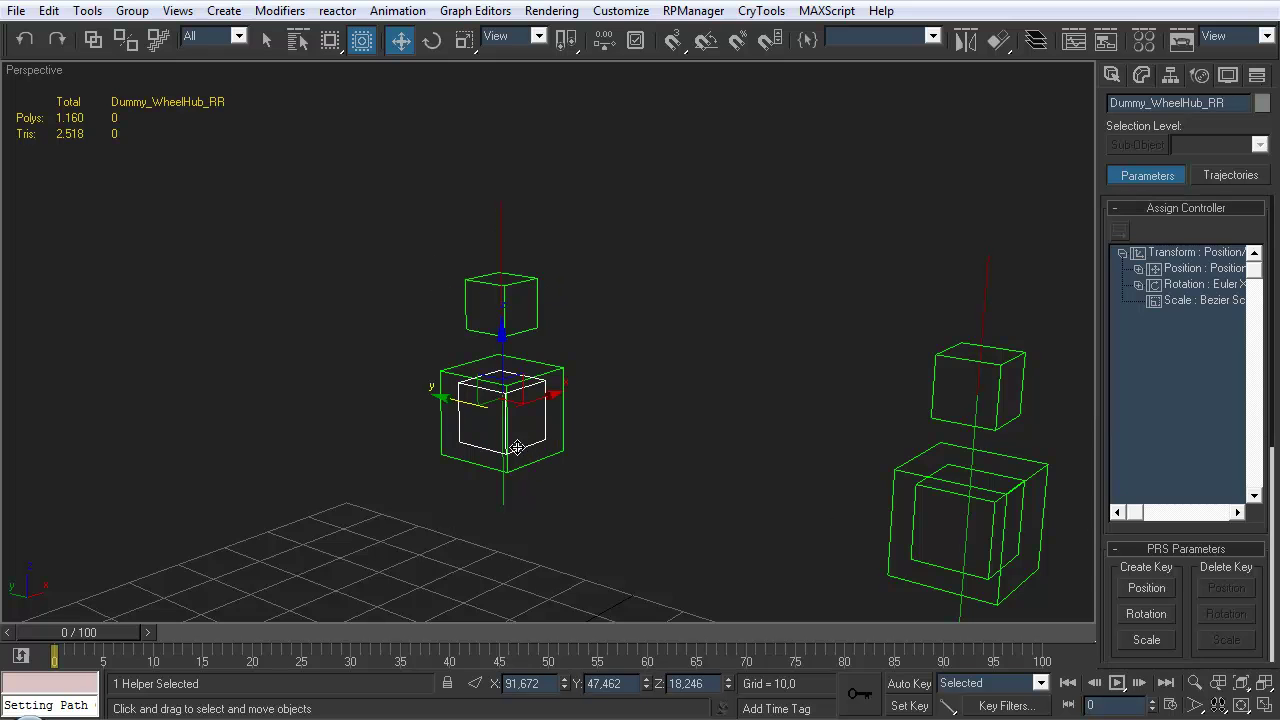
left_click(397, 11)
mouse_move(400, 64)
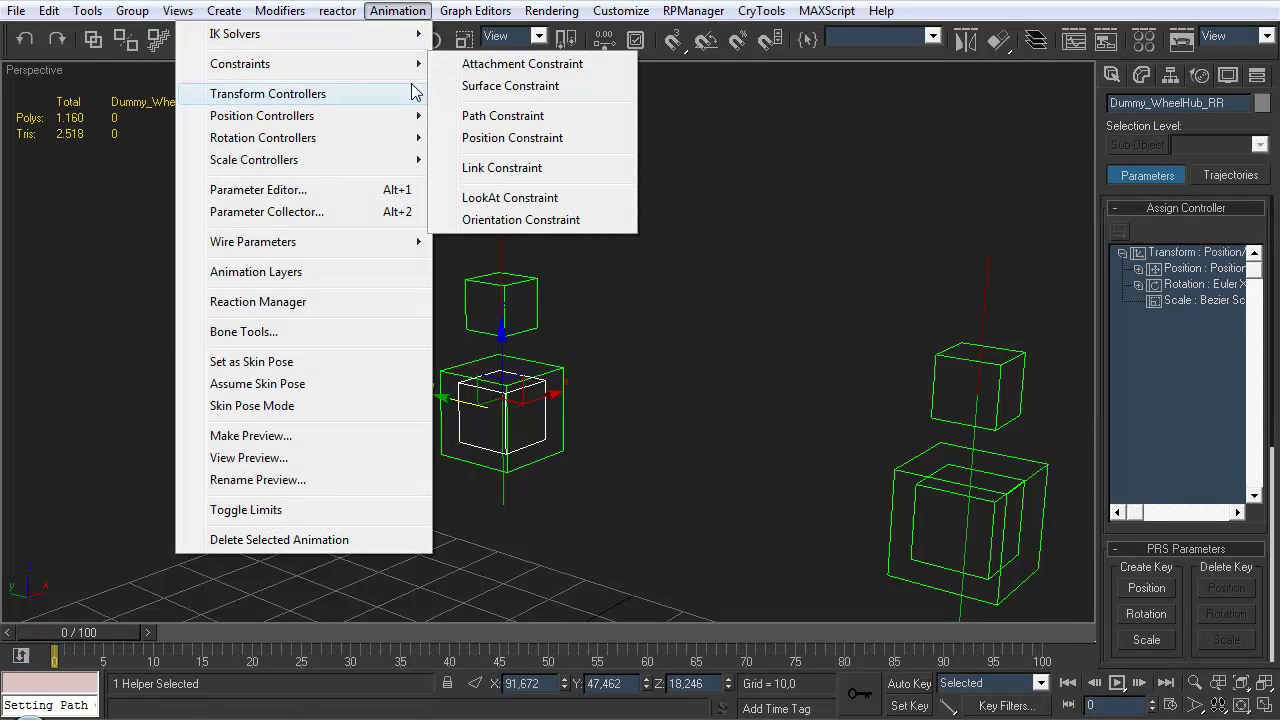
left_click(503, 116)
left_click(502, 492)
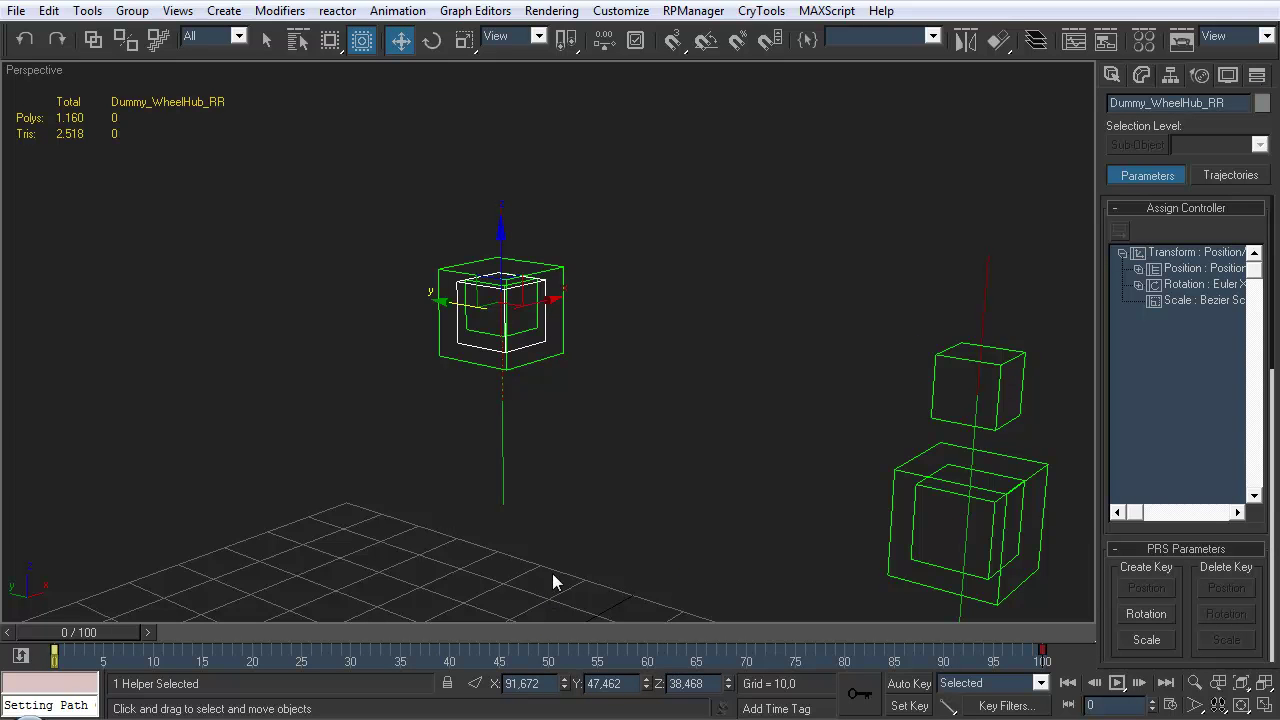
Remove Dummy_WheelHub_RR's path animation keys and set its % Along Path to 50
key("ctrl+z")
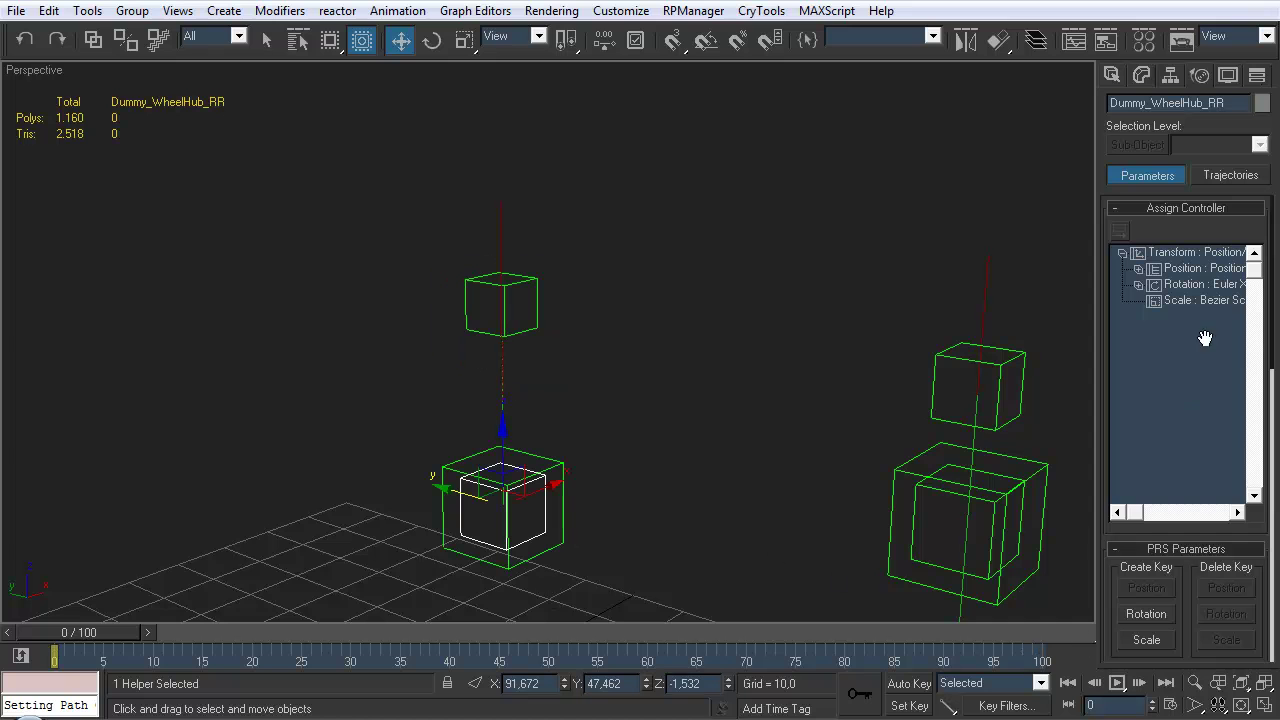
left_click_drag(1112, 614, 1120, 343)
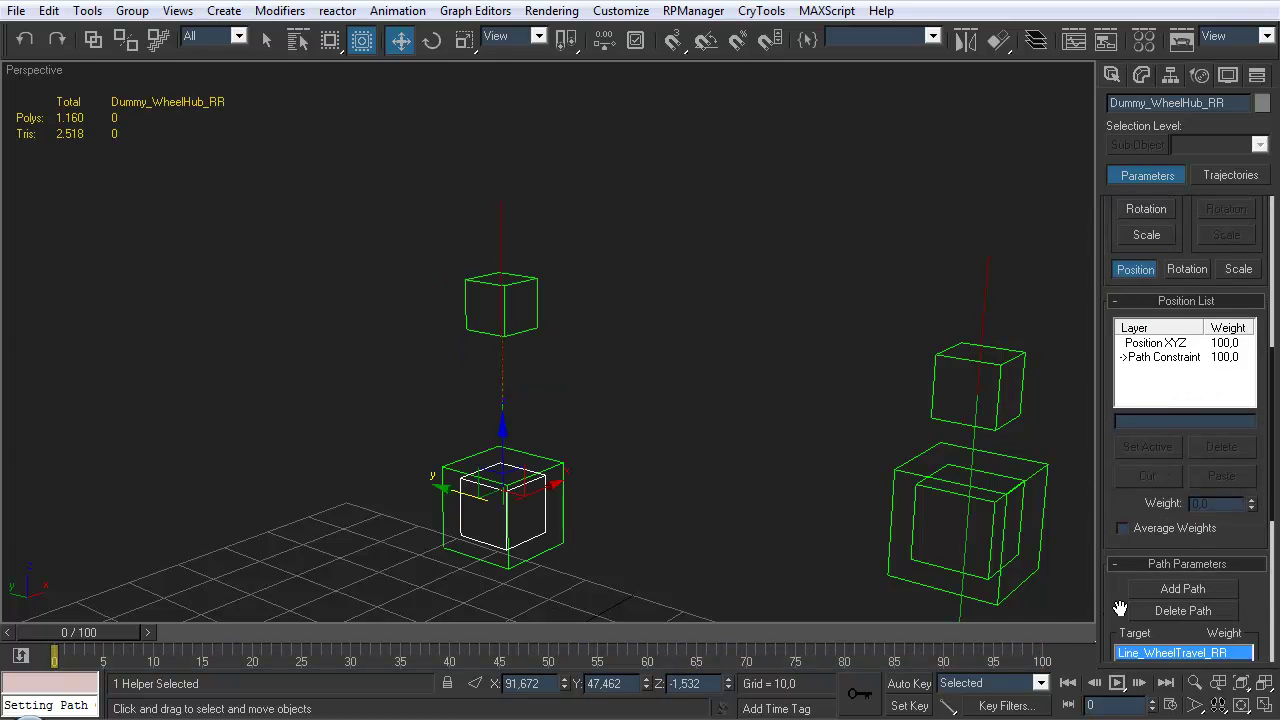
left_click_drag(1120, 608, 1155, 500)
double_click(1226, 591)
type("50")
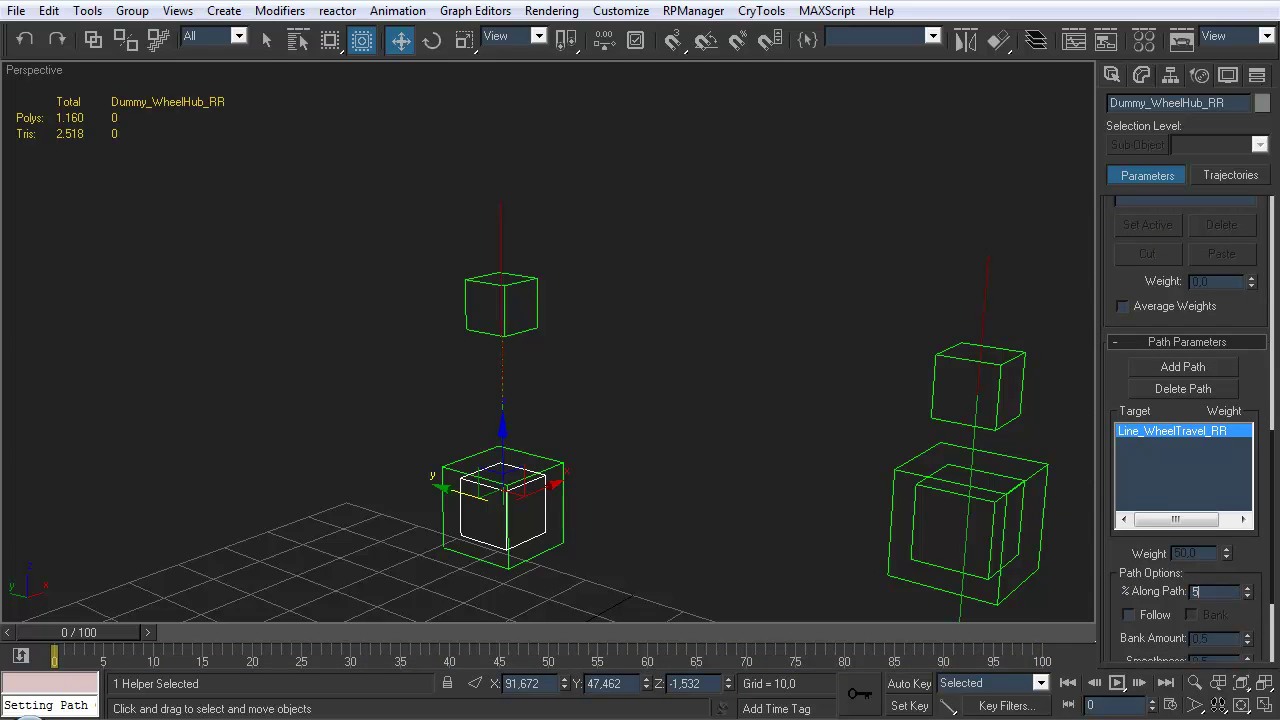
key("Return")
middle_click_drag(566, 295, 530, 293)
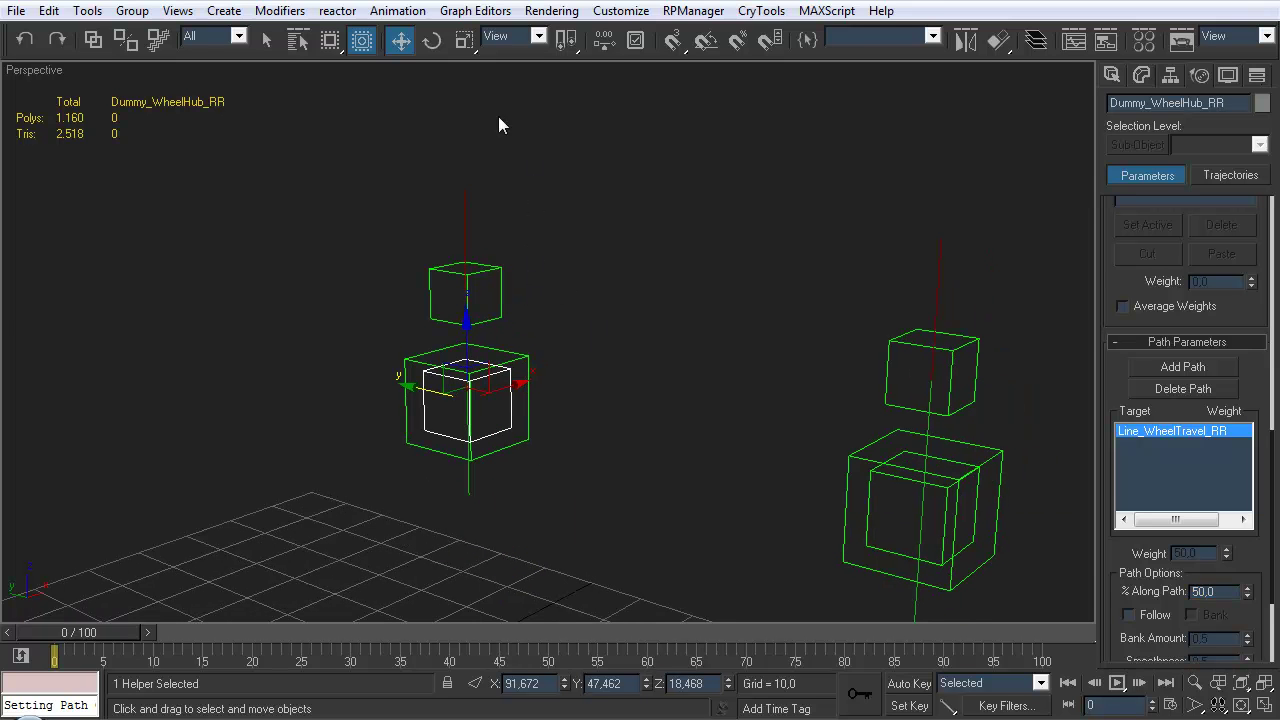
Assign an expression controller to the Percent track of Dummy_SuspAnchor_RR's Path Constraint
left_click(484, 270)
scroll(1104, 240, "up", 6)
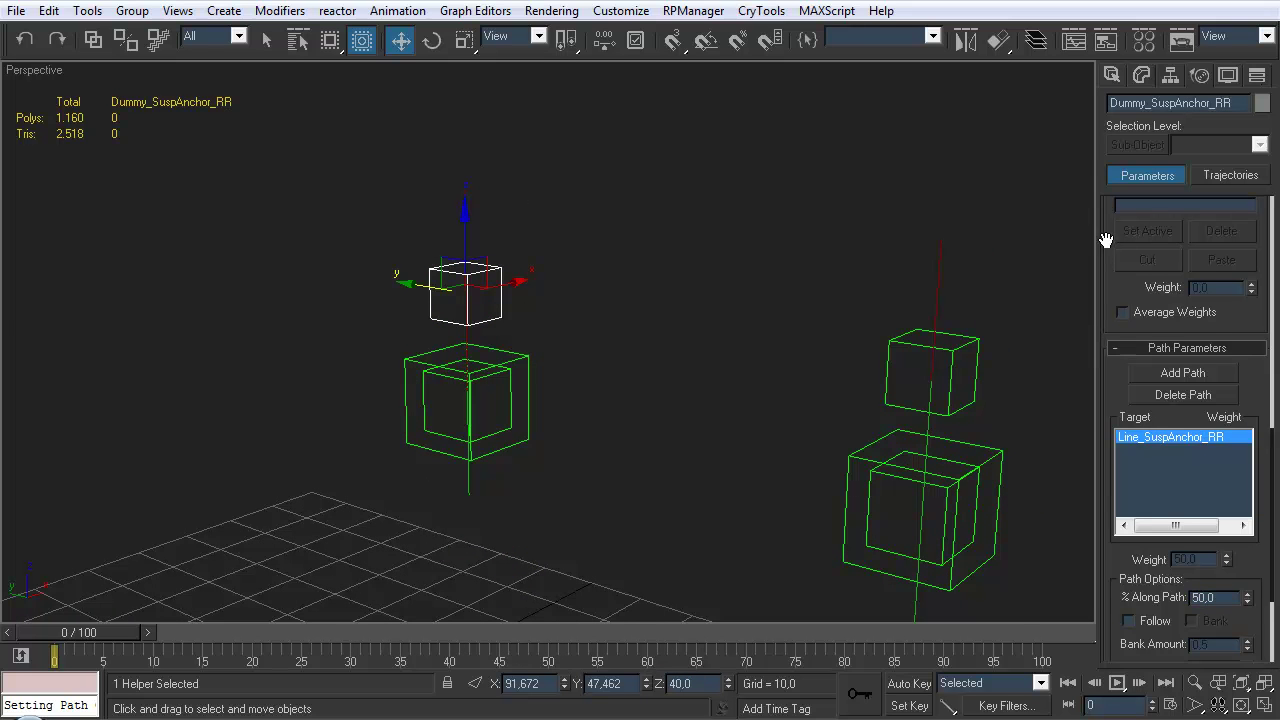
scroll(1104, 237, "up", 4)
left_click(1139, 268)
left_click(1155, 300)
left_click(1210, 315)
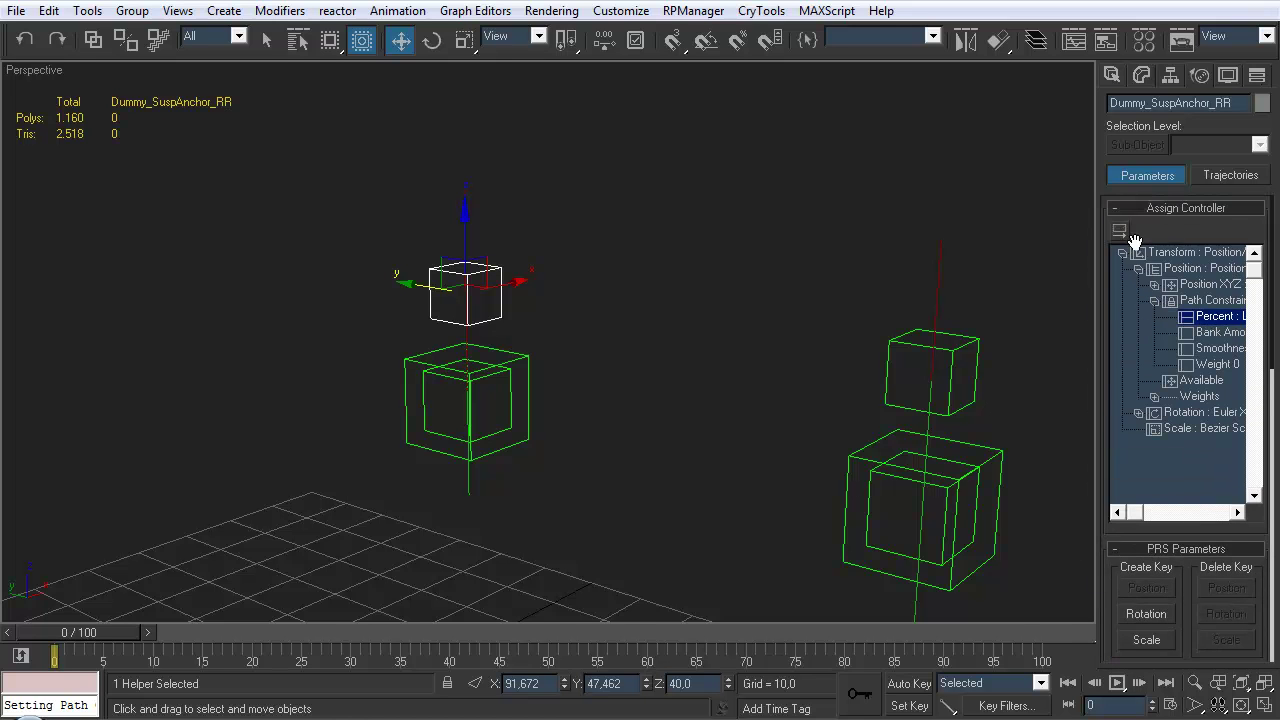
left_click(1121, 231)
left_click(562, 229)
left_click(562, 243)
left_click(646, 527)
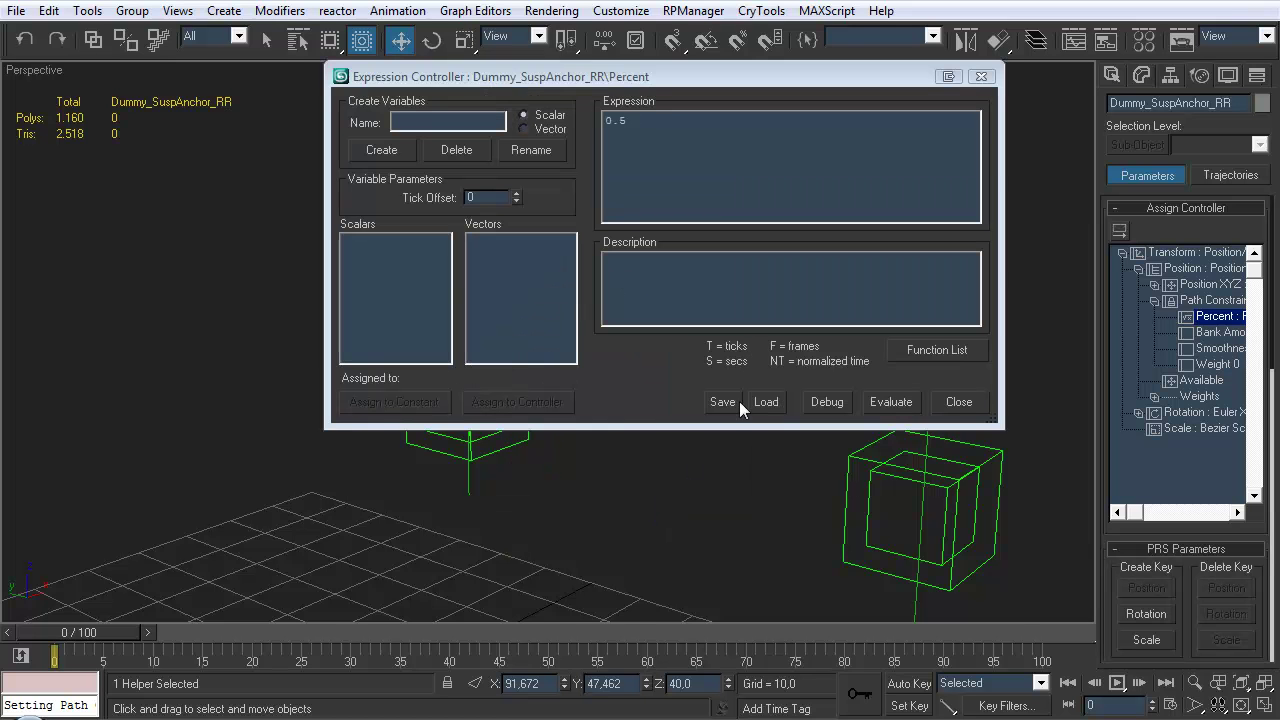
Enter the expression 0.5 + ((p1 - 0.5) * abs(p1-0.5))*2 for Dummy_SuspAnchor_RR's Percent track and create the scalar variable p1
key("ctrl+a")
type("0.5 + ((p1 - 0.5) * abs(p1-0.5))*2")
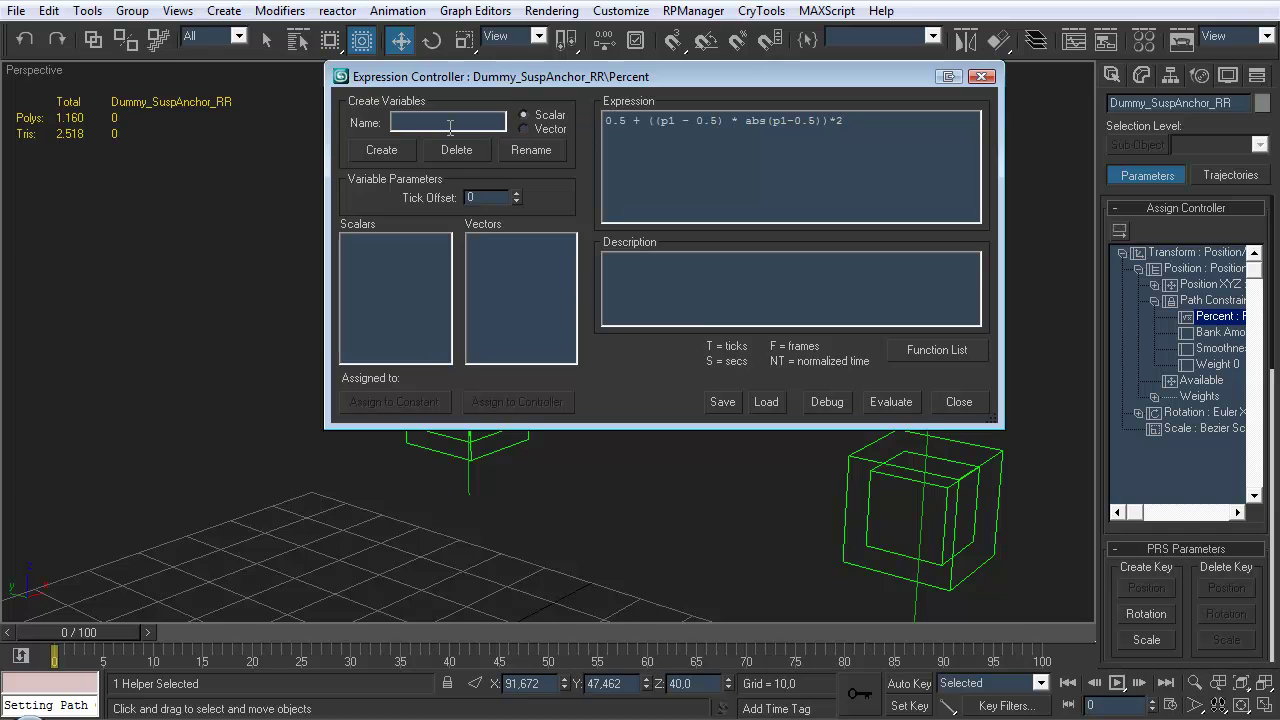
key("Return")
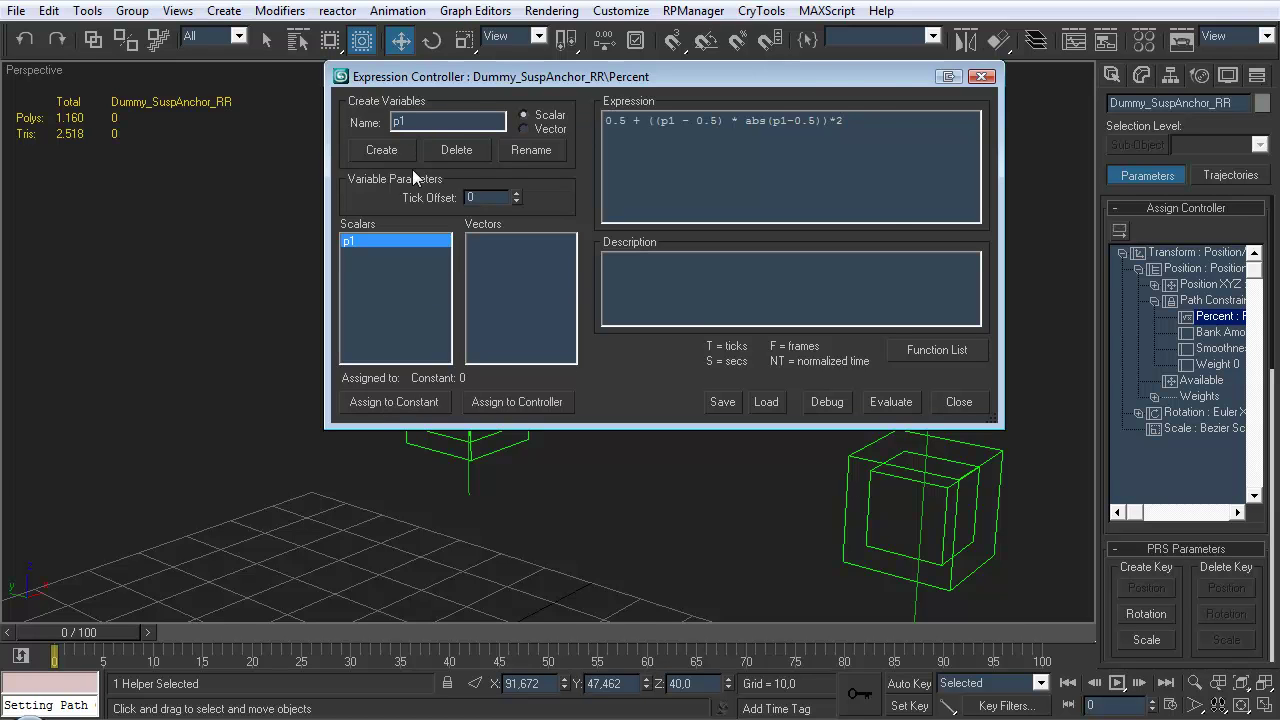
Assign variable p1 to the Percent track of Dummy_WheelHub_RR's Path Constraint
left_click(525, 400)
scroll(795, 190, "down", 1)
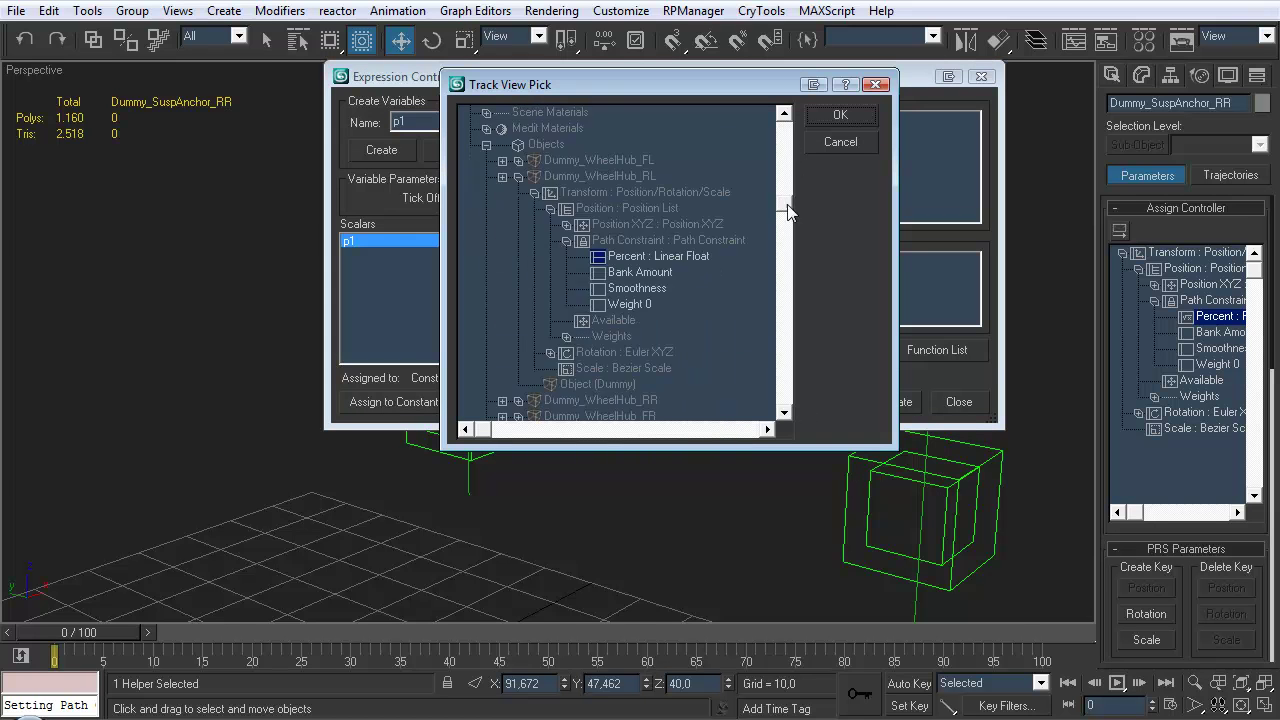
left_click(534, 192)
left_click(518, 176)
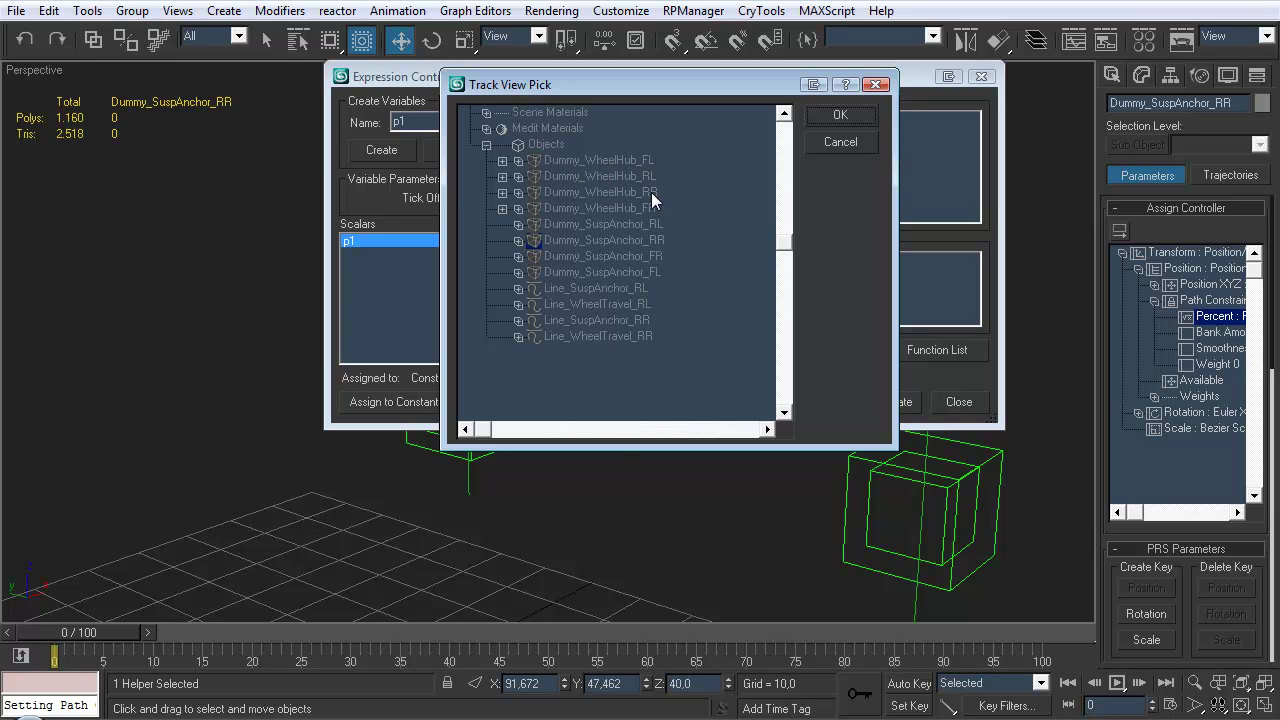
left_click(518, 192)
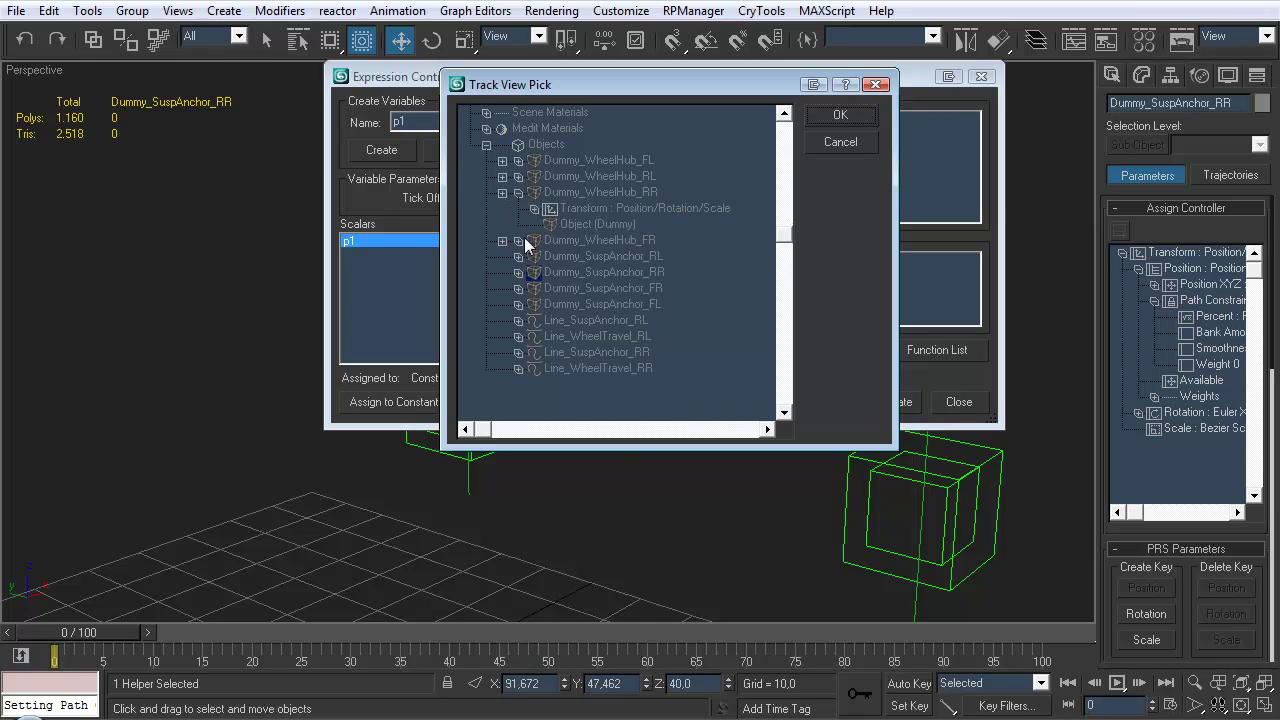
left_click(534, 208)
left_click(550, 224)
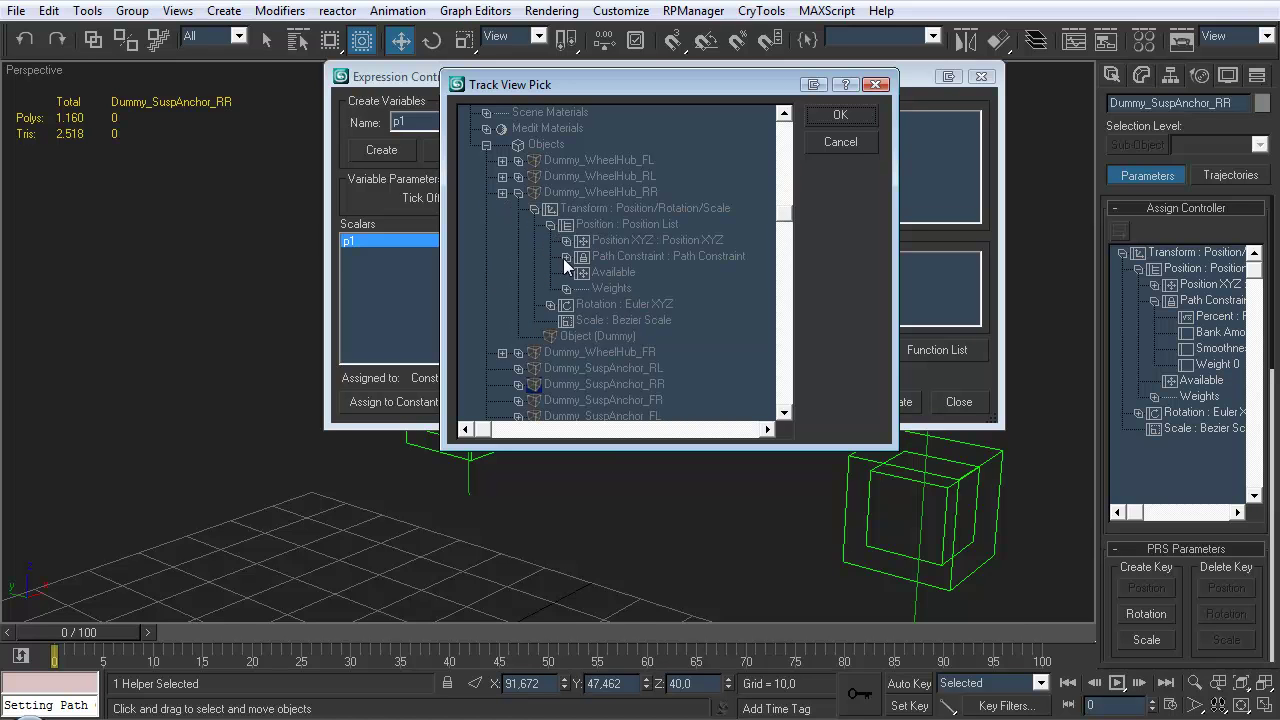
left_click(566, 256)
left_click(624, 271)
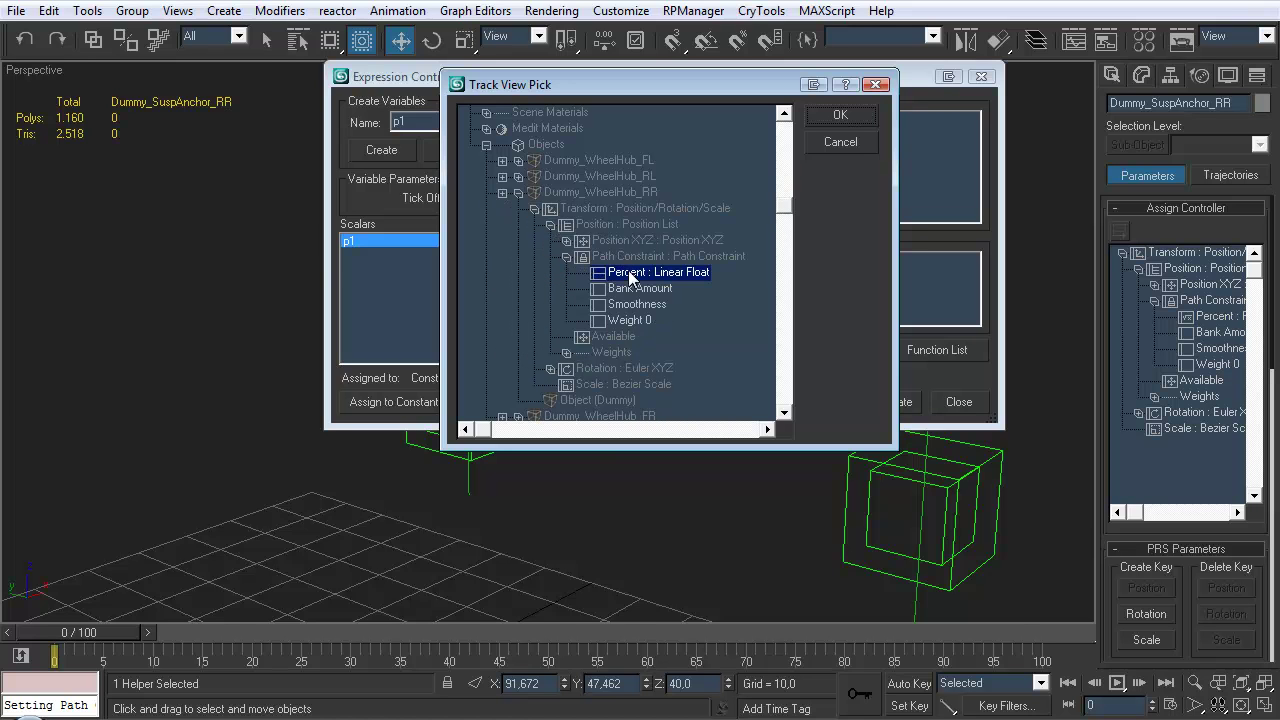
left_click(842, 115)
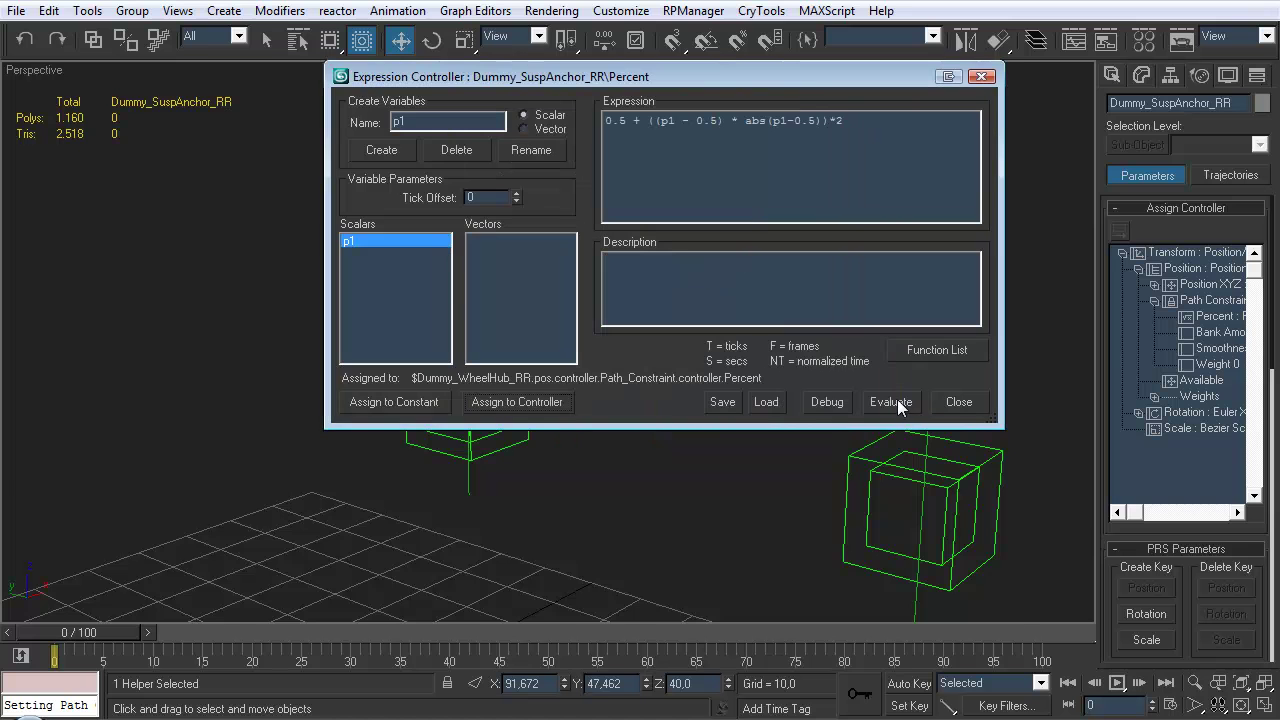
Test the rear-right suspension expression by moving Dummy_WheelHub_RR vertically, and close the expression controller
left_click_drag(804, 77, 1017, 86)
left_click(437, 426)
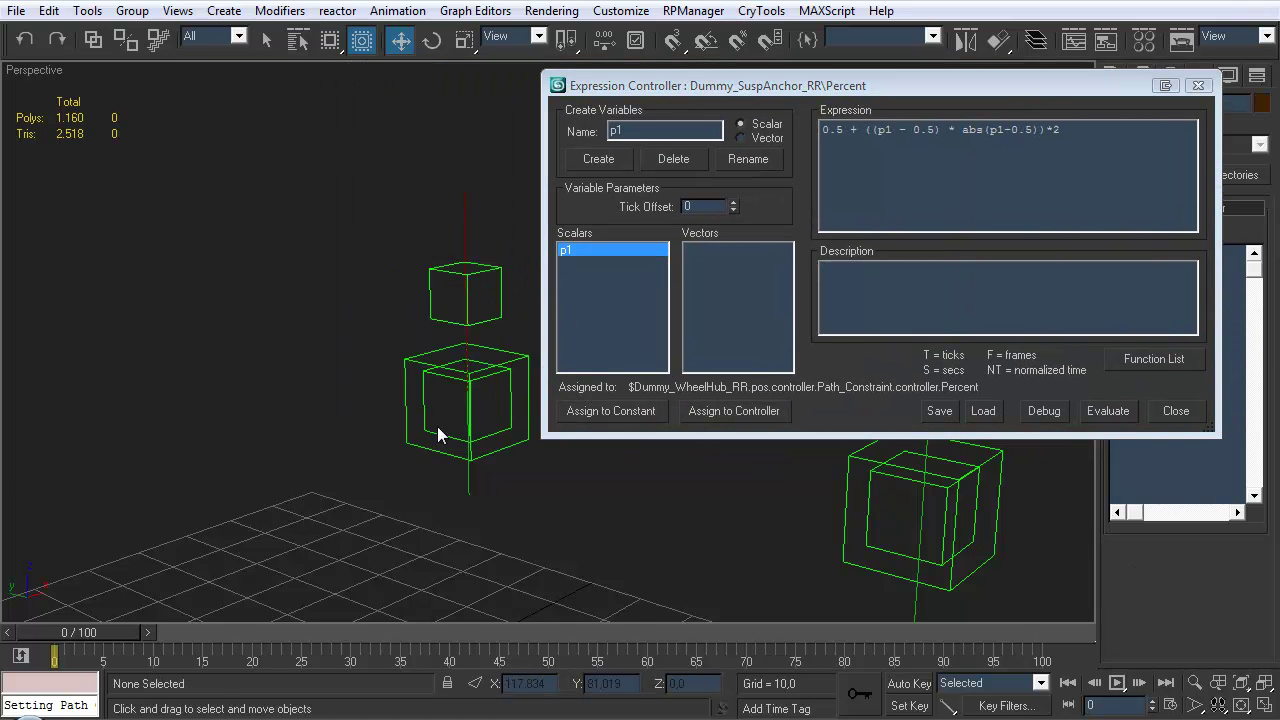
left_click(438, 429)
left_click_drag(462, 350, 497, 395)
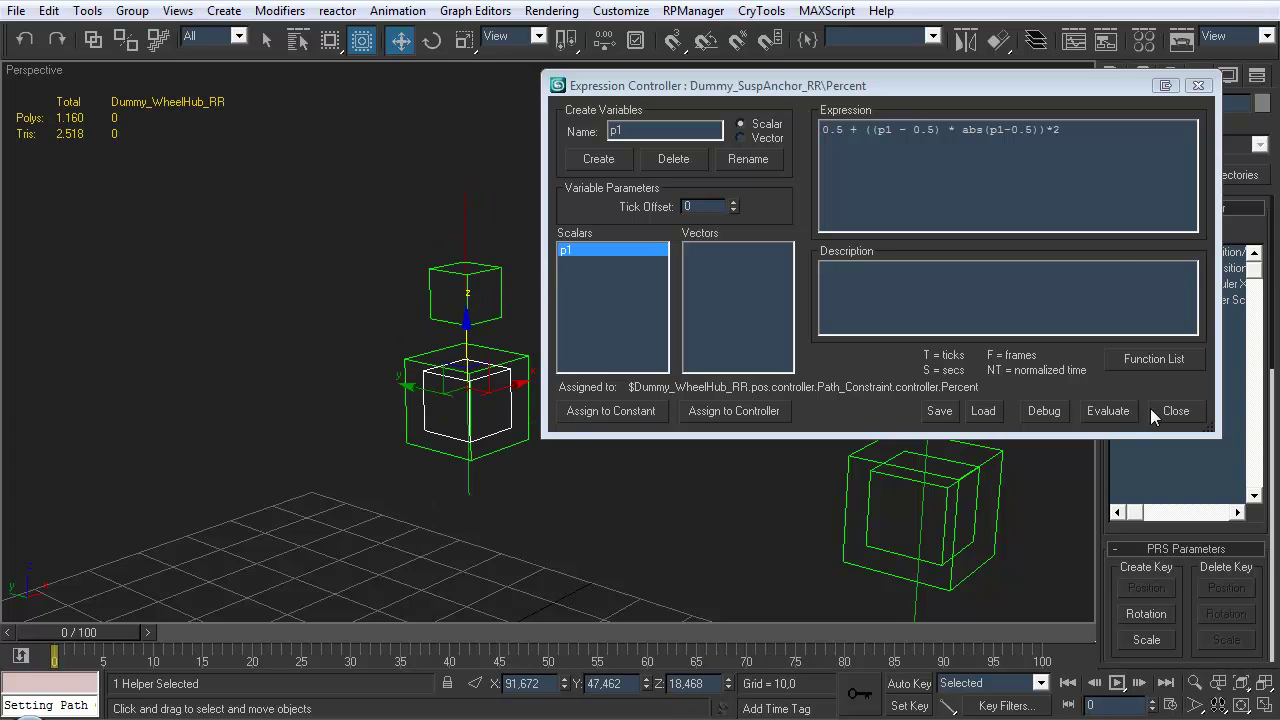
left_click(1158, 410)
Clone Line_SuspAnchor_RR and its matching rear-right wheel travel line as one copy, placed toward the front-right wheel
middle_click_drag(716, 407, 625, 299, "alt")
left_click(679, 390)
key("q")
left_click(735, 160)
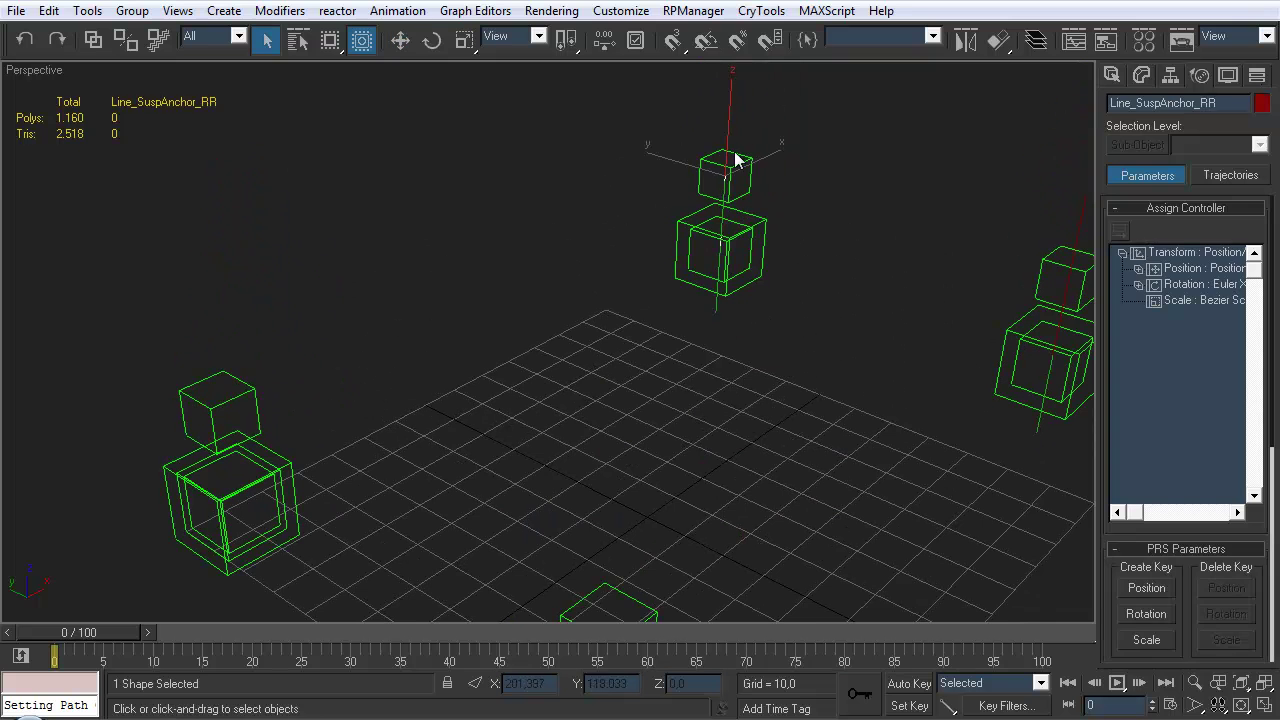
left_click(714, 309, "ctrl")
middle_click_drag(714, 309, 780, 280)
scroll(770, 291, "down", 5)
key("w")
left_click_drag(725, 243, 600, 385, "shift")
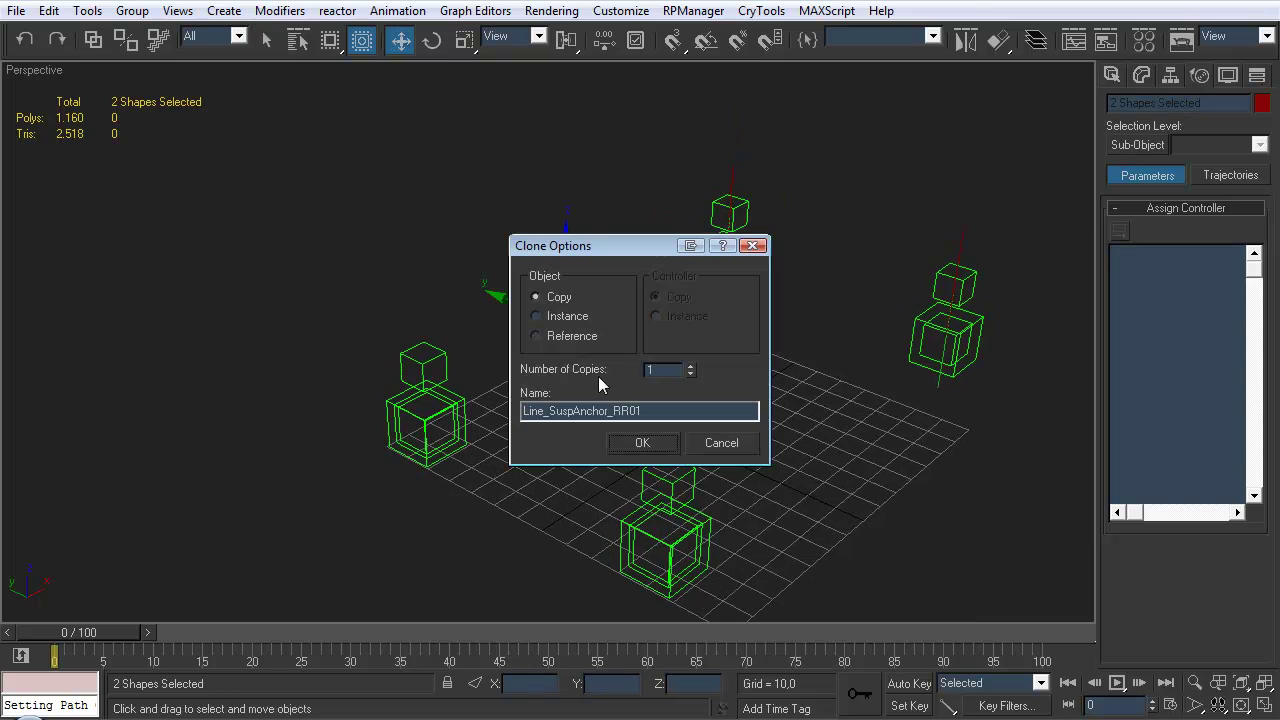
left_click(641, 449)
Align the two copied lines to the front-right suspension anchor dummy in X and Y, pivot point to pivot point
middle_click_drag(612, 408, 594, 317, "alt")
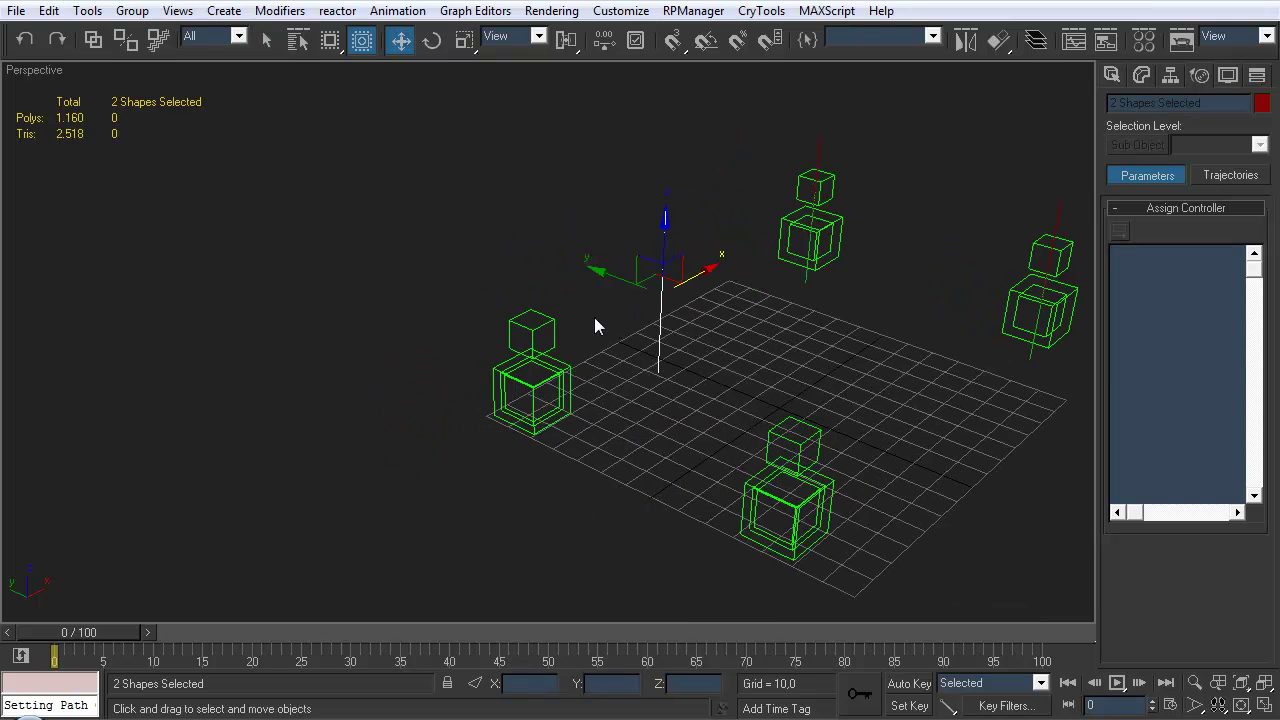
left_click(998, 40)
left_click(521, 332)
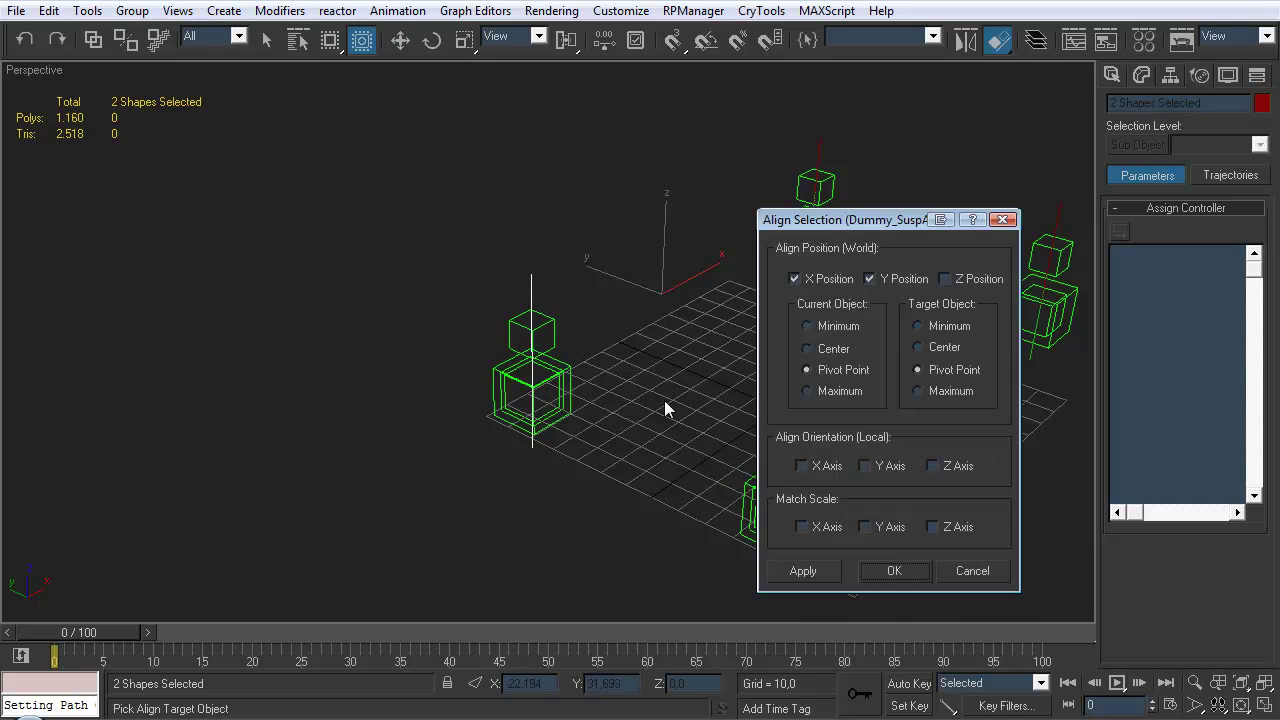
left_click(912, 568)
left_click(652, 436)
Apply a Path Constraint to Dummy_SuspAnchor_FR using Line_SuspAnchor_RR01 as its path
scroll(680, 430, "up", 10)
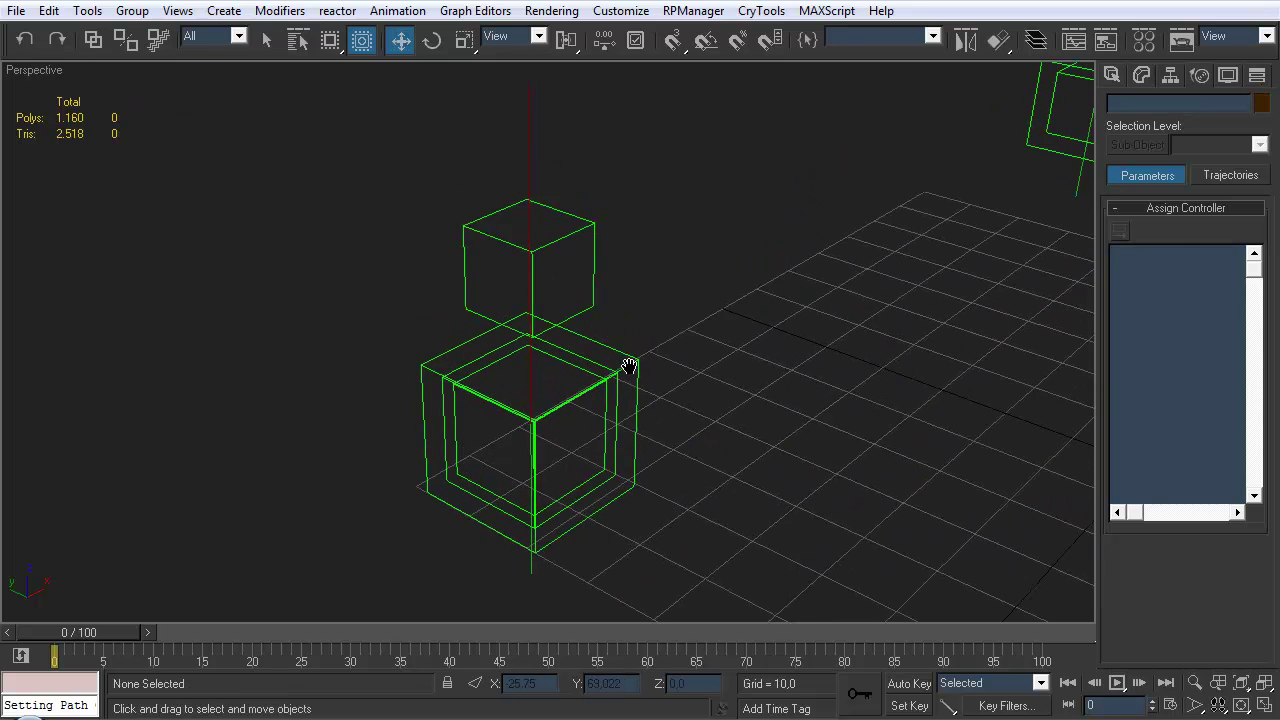
left_click(563, 220)
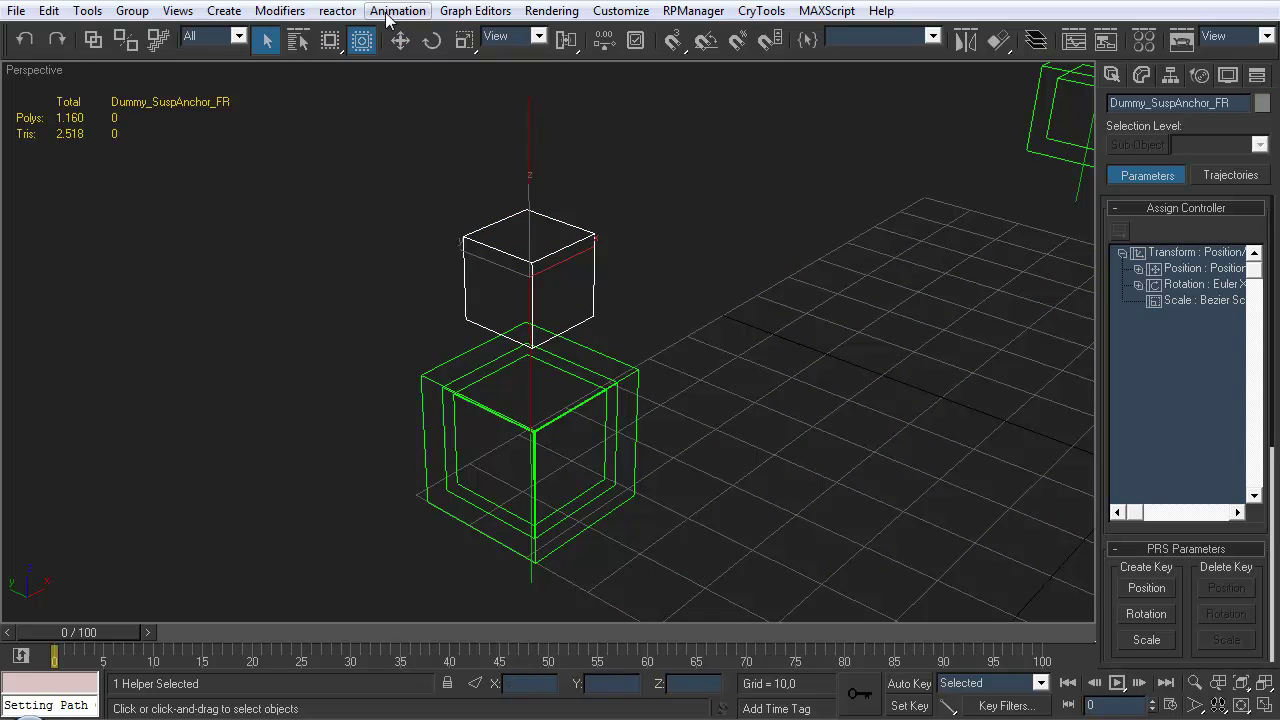
left_click(397, 11)
mouse_move(385, 68)
left_click(522, 158)
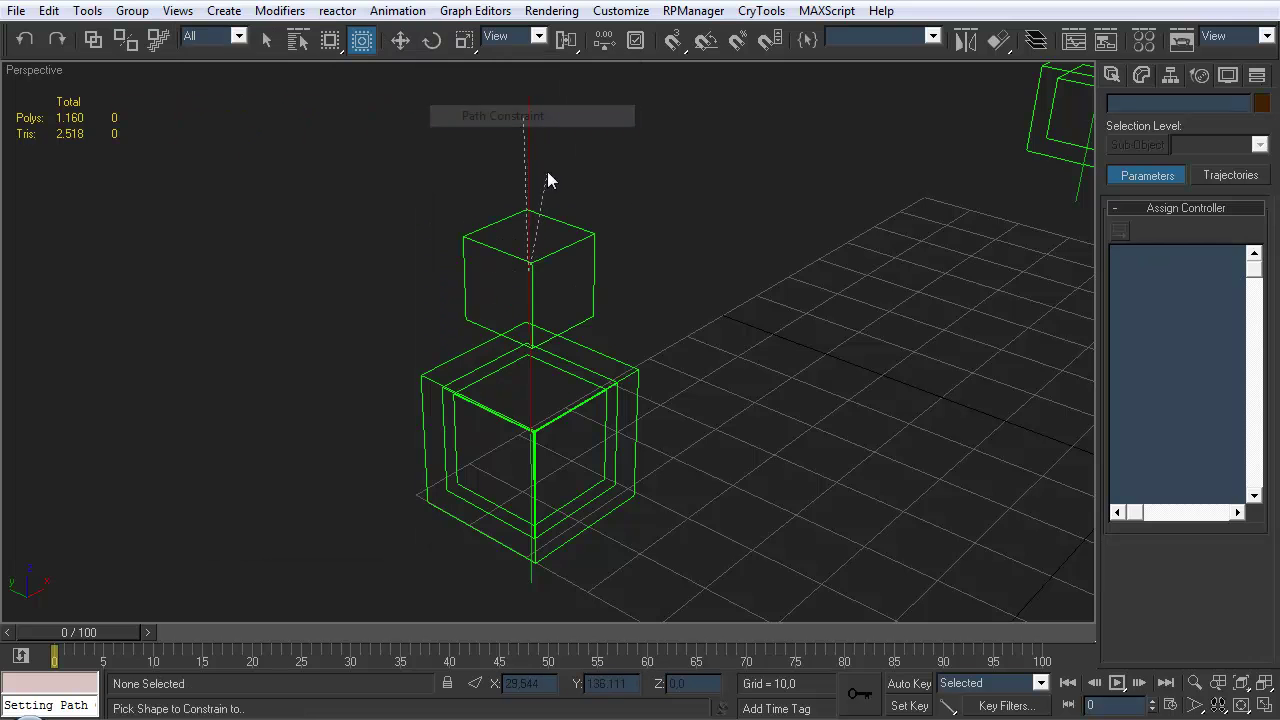
left_click(526, 157)
Delete Dummy_SuspAnchor_FR's path animation keys and set its % Along Path to 50
middle_click_drag(747, 284, 665, 412)
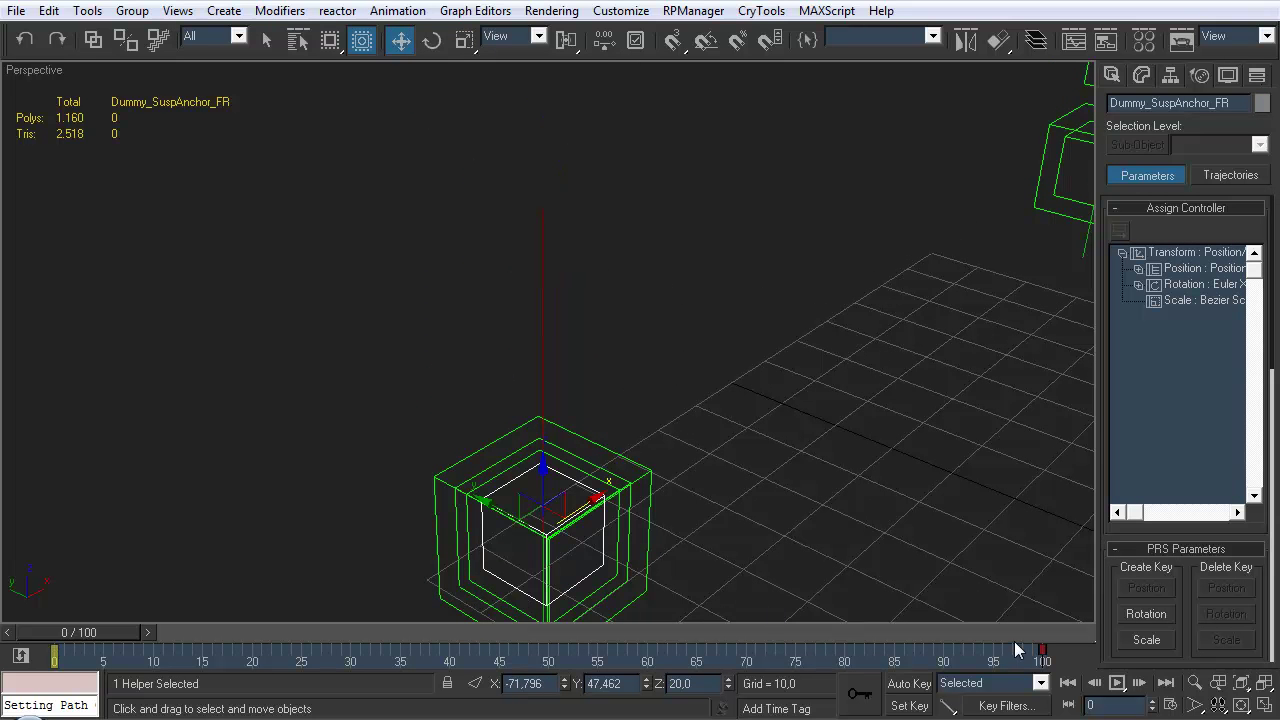
middle_click_drag(551, 363, 873, 383)
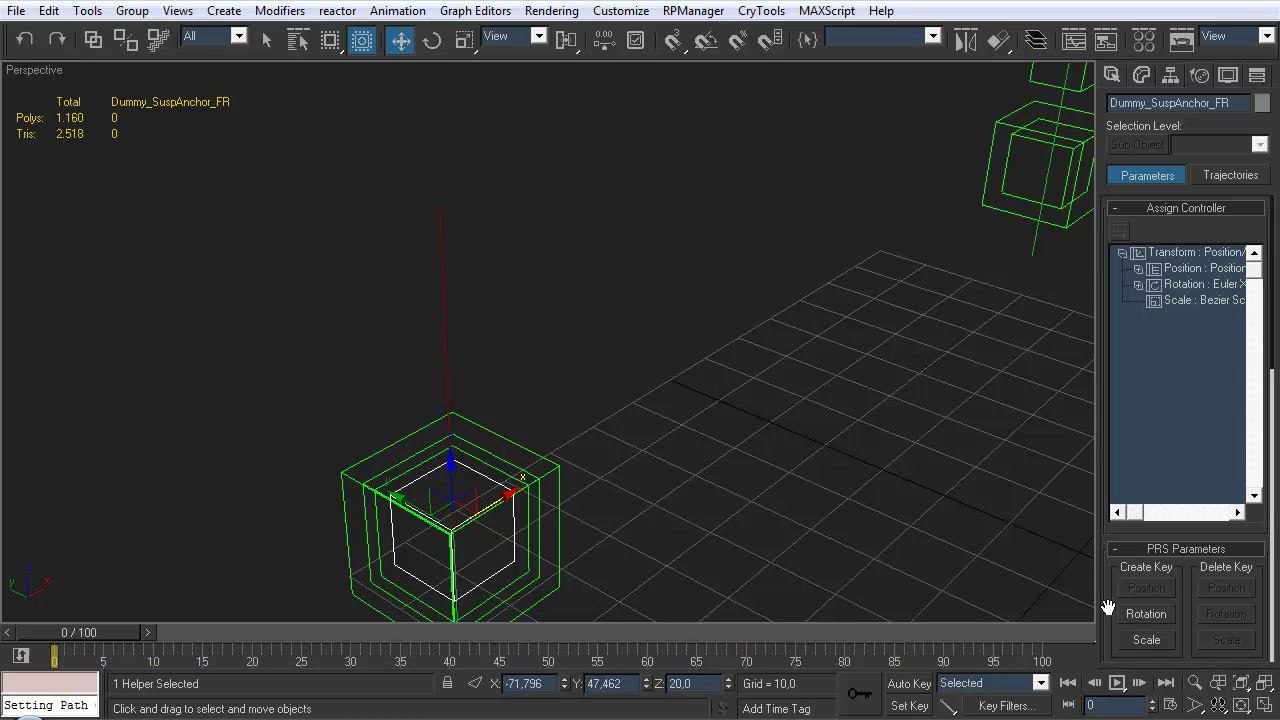
left_click_drag(1103, 600, 1119, 171)
left_click_drag(1114, 586, 1112, 341)
left_click_drag(1215, 549, 1085, 538)
type("50")
key("Return")
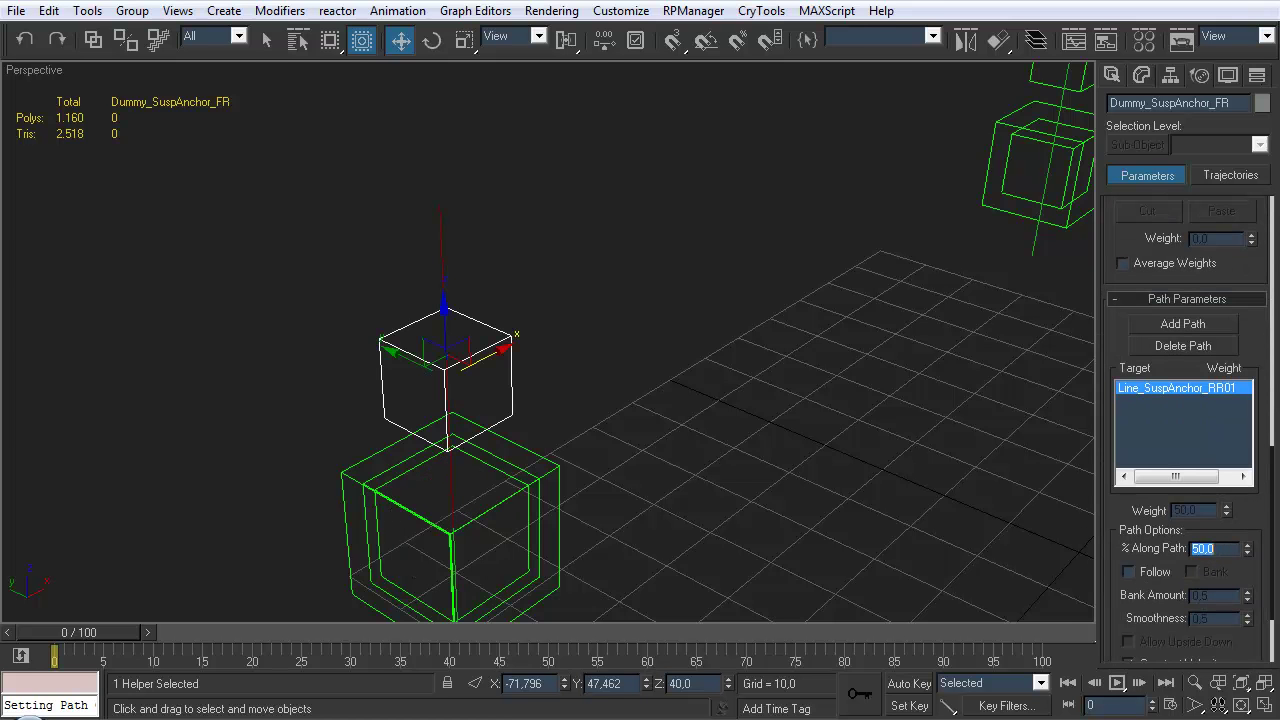
Apply a Path Constraint to Dummy_WheelHub_FR using Line_WheelTravel_RR01 as its path
middle_click_drag(530, 535, 586, 366)
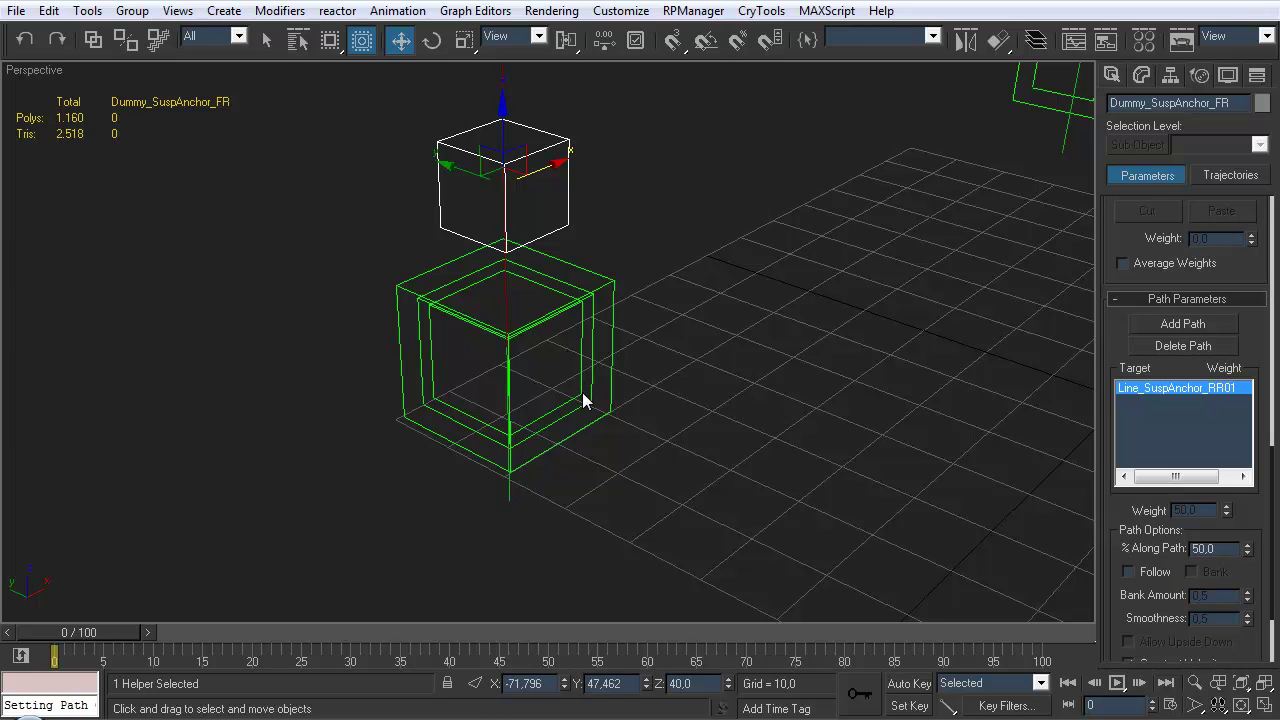
left_click(583, 394)
middle_click_drag(527, 245, 498, 311)
left_click(397, 11)
mouse_move(377, 68)
left_click(500, 113)
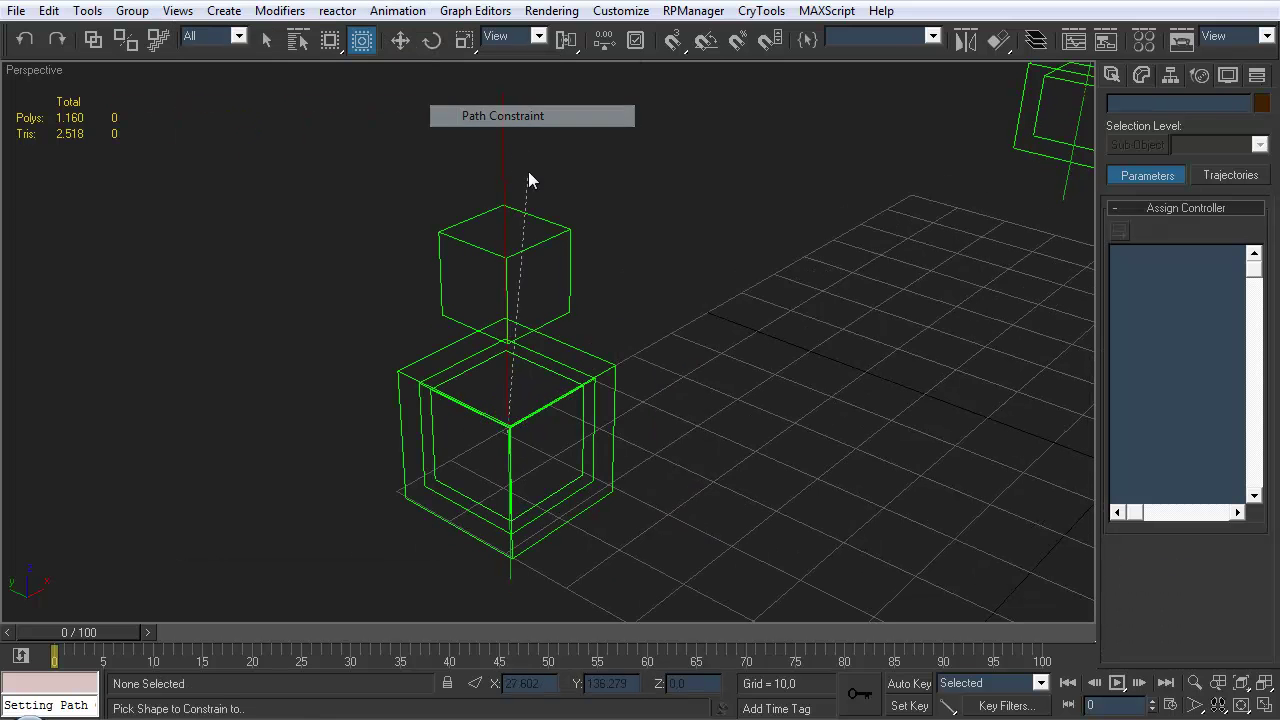
left_click(509, 571)
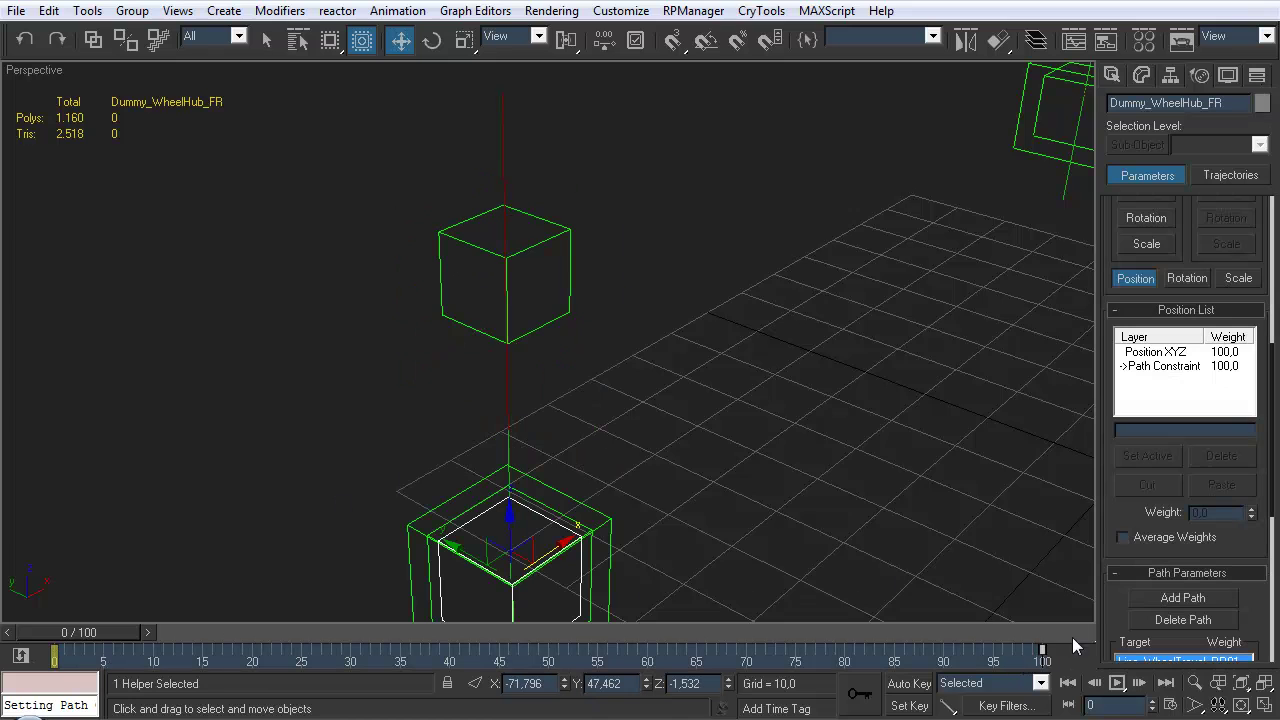
Remove Dummy_WheelHub_FR's path animation keys and set its % Along Path to 50
scroll(1120, 543, "down", 5)
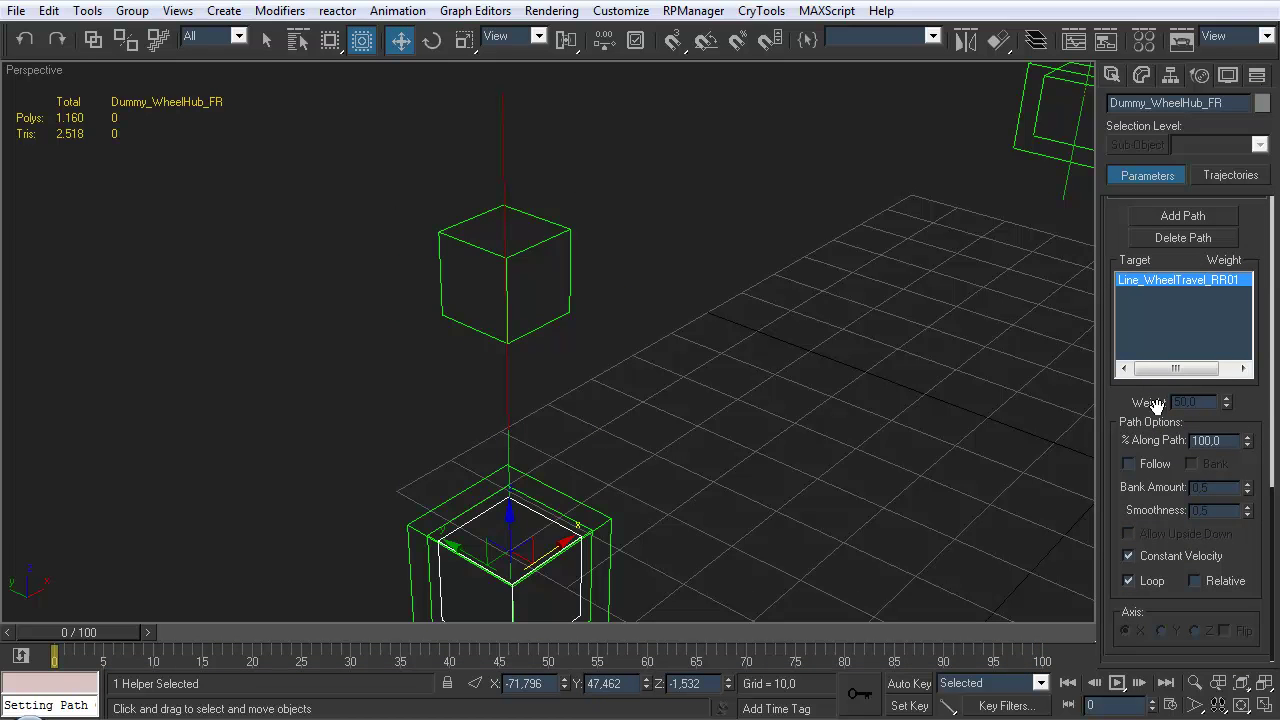
double_click(1228, 441)
type("50")
key("Return")
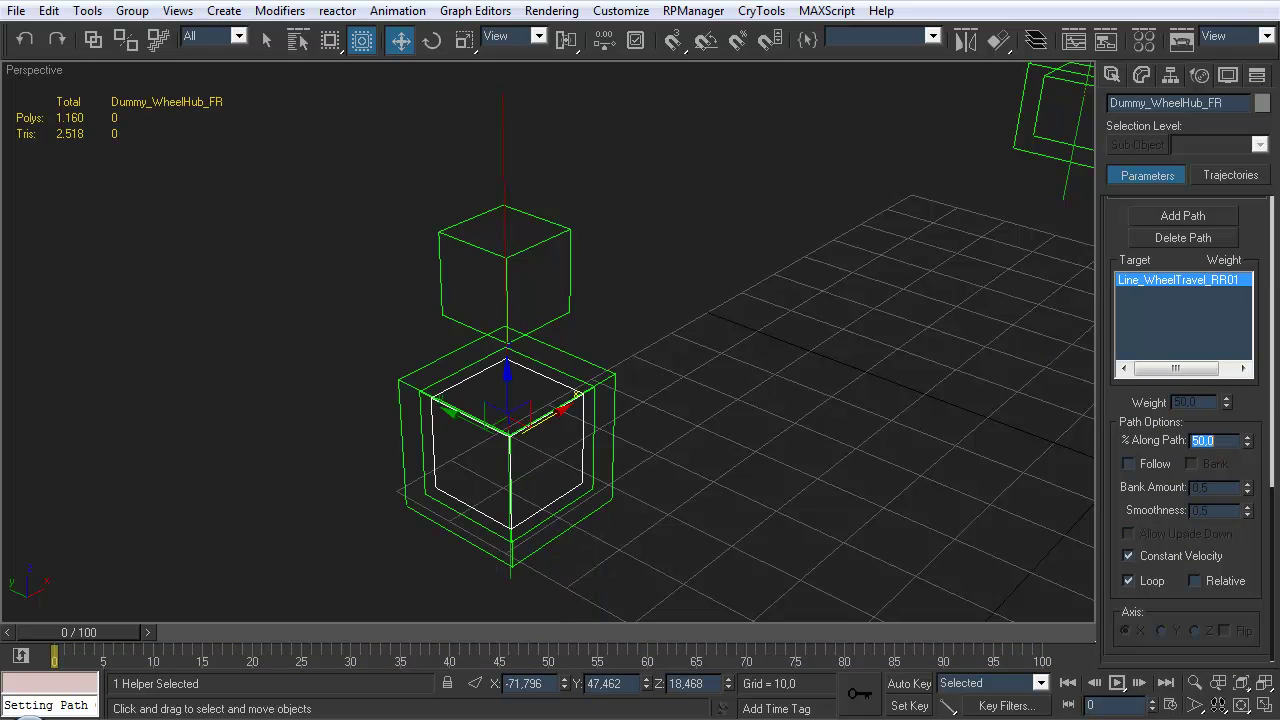
Assign an expression controller to the Percent track of Dummy_SuspAnchor_FR's Path Constraint
middle_click_drag(647, 286, 624, 297)
key("q")
left_click(476, 310)
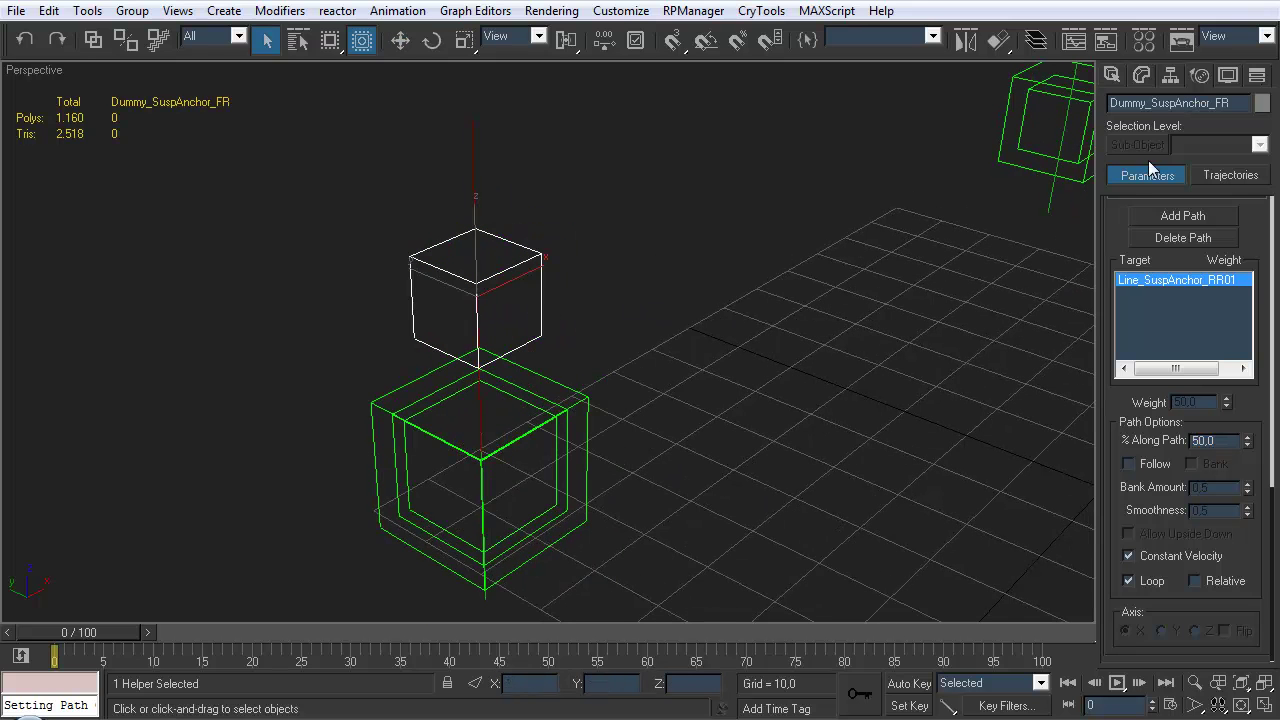
scroll(1105, 245, "up", 5)
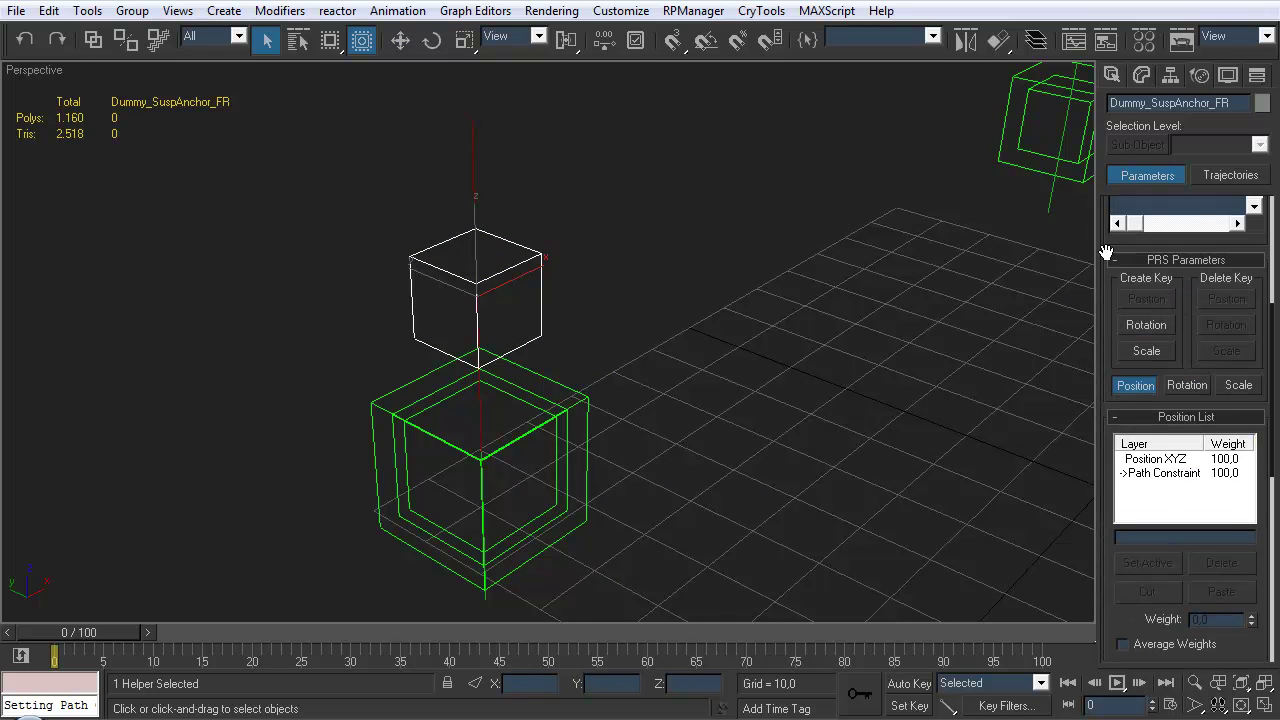
left_click_drag(1105, 245, 1094, 534)
left_click(1138, 268)
left_click(1154, 284)
left_click(1155, 285)
left_click(1155, 300)
left_click(1210, 316)
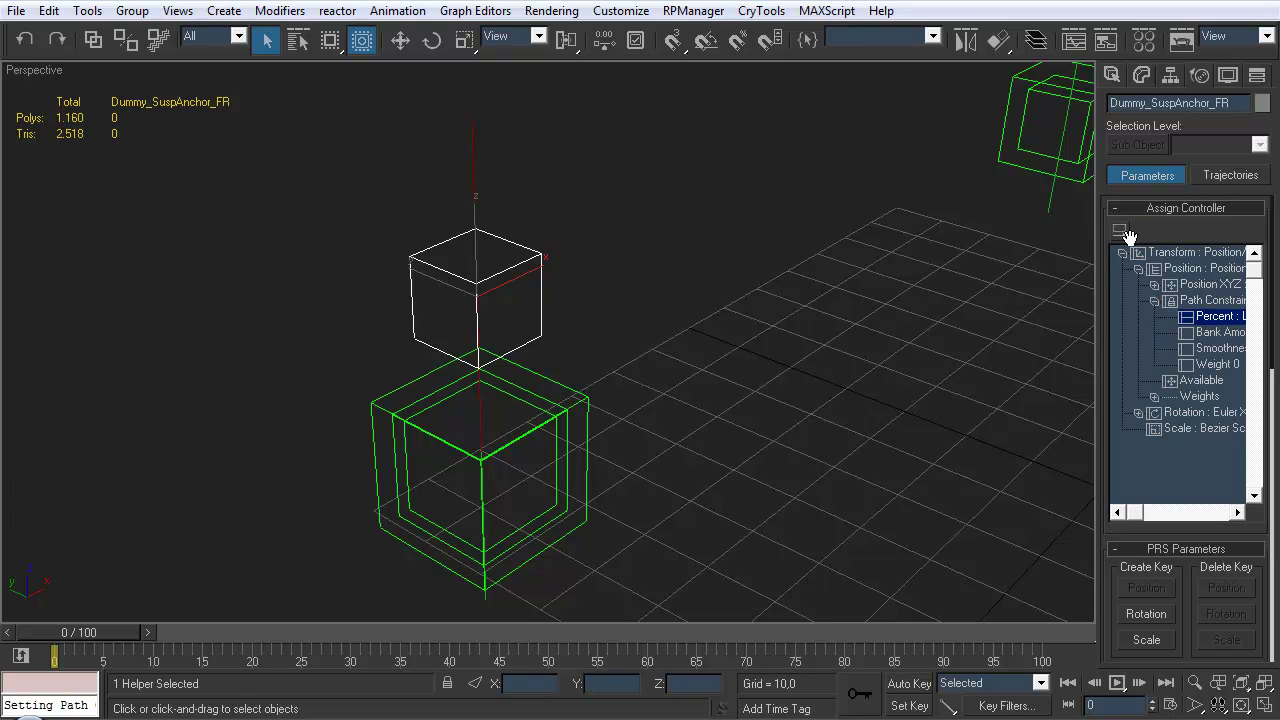
left_click(1128, 235)
double_click(569, 243)
Enter the expression 0.5 + ((p1 - 0.5) * abs(p1-0.5))*2 for Dummy_SuspAnchor_FR's Percent track and create the scalar variable p1
left_click(931, 151)
left_click_drag(931, 151, 584, 287)
type("0.5 + ((p1 - 0.5) * abs(p1-0.5))*2")
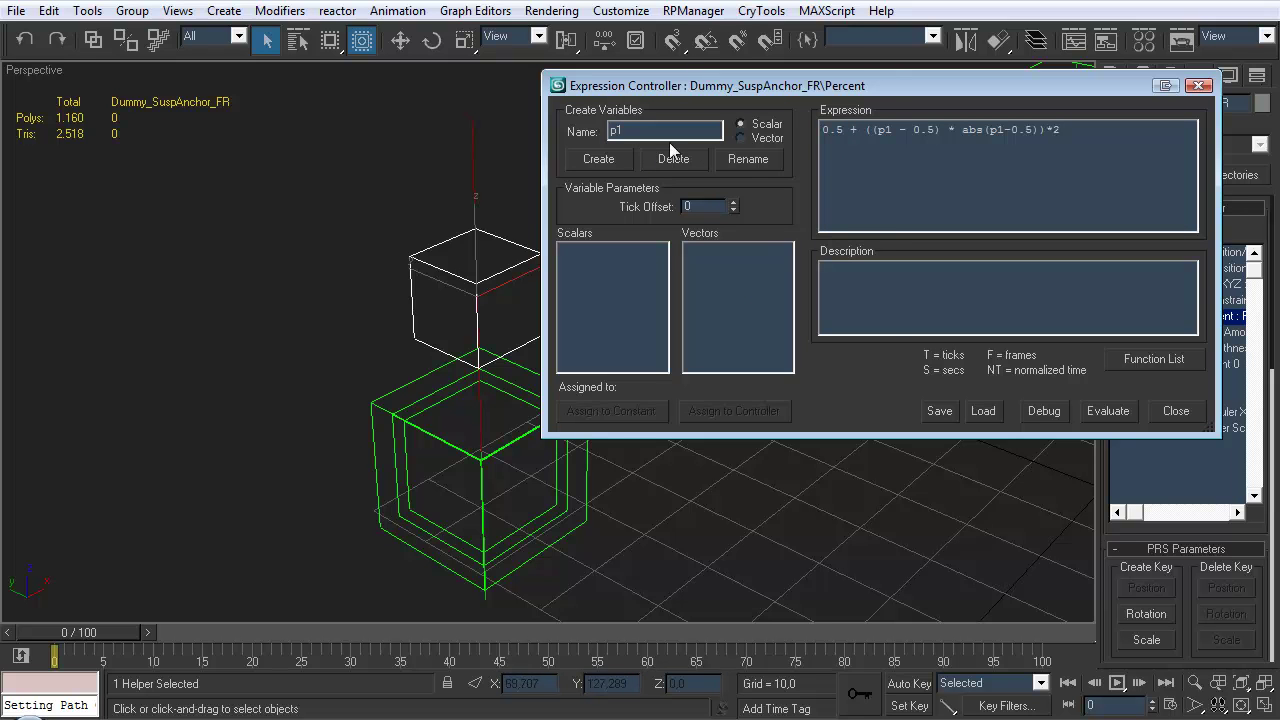
left_click(617, 165)
Assign variable p1 to the Percent track of Dummy_WheelHub_FR's Path Constraint and evaluate the expression
left_click(742, 409)
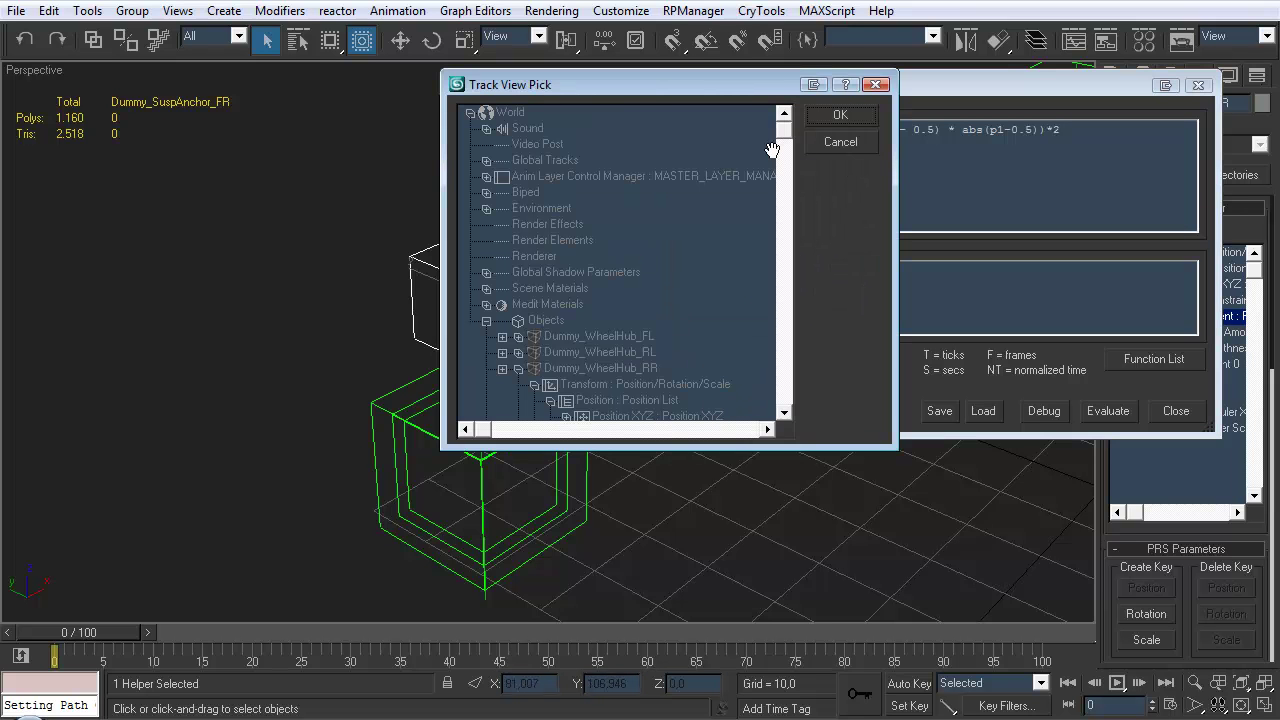
left_click_drag(784, 130, 782, 191)
left_click(518, 288)
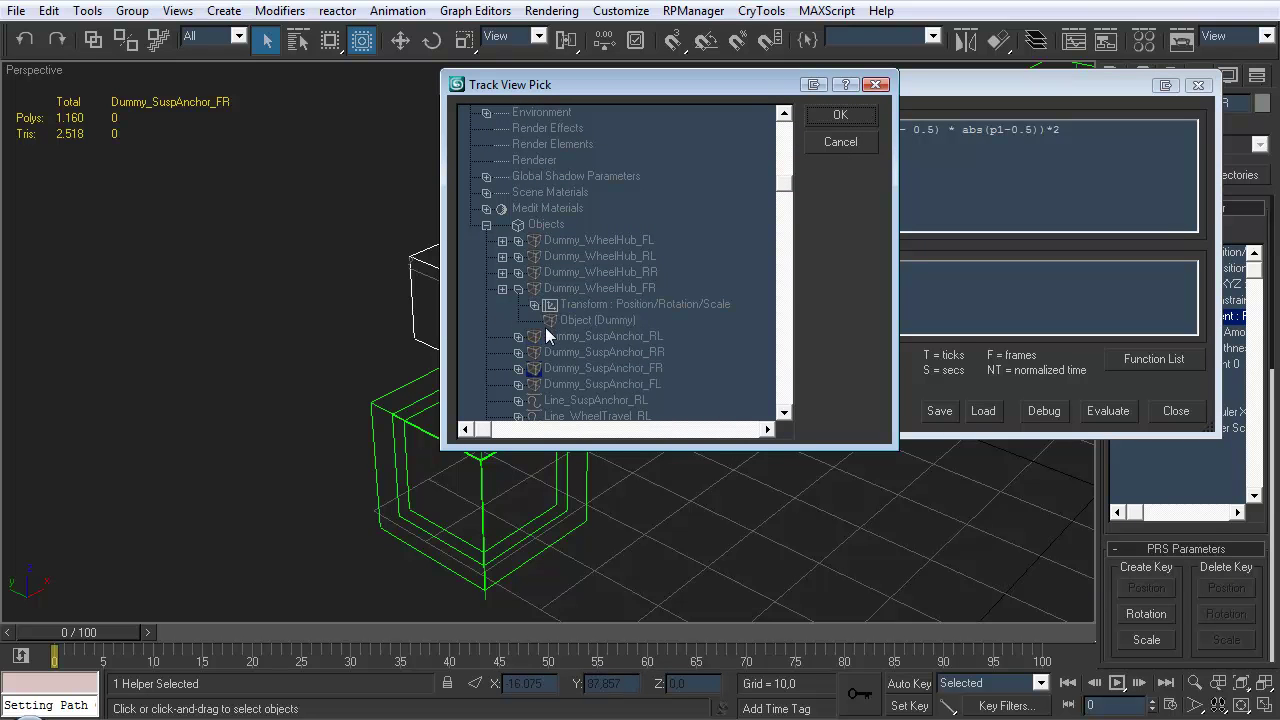
left_click(534, 304)
left_click(550, 321)
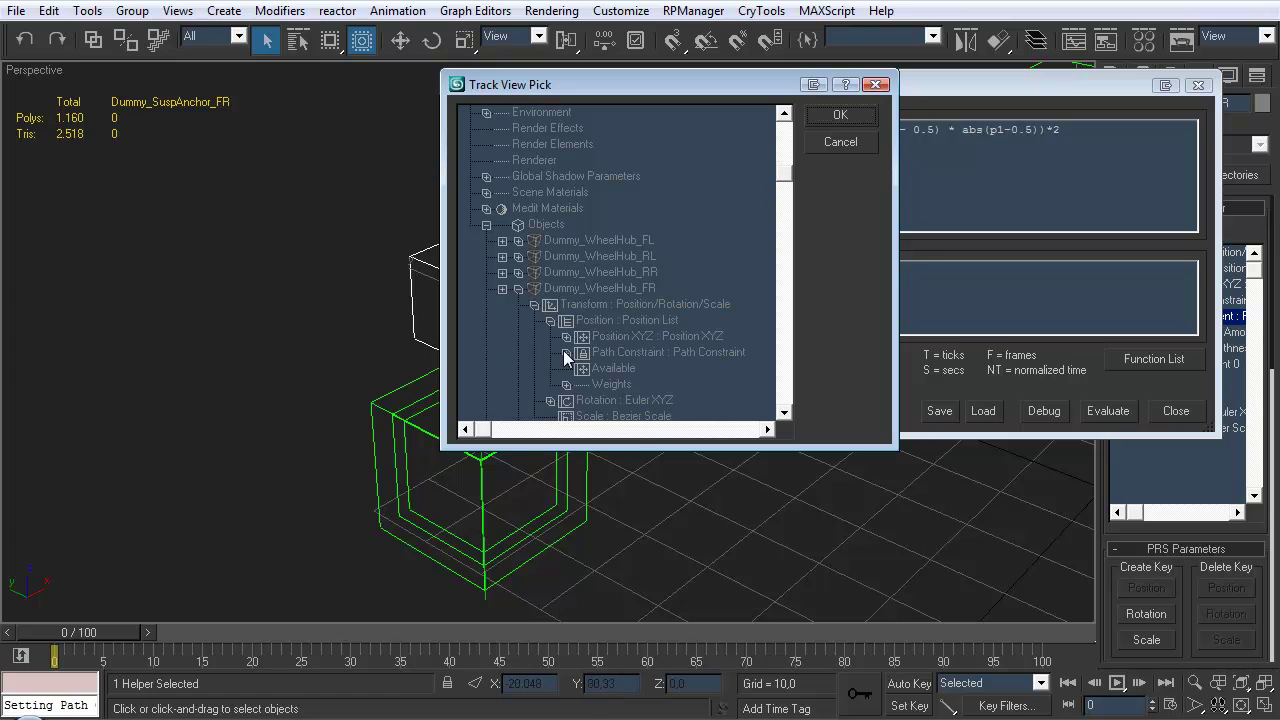
left_click(566, 352)
left_click(621, 368)
left_click(840, 115)
left_click(1103, 410)
Test the front-right suspension expression by moving Dummy_WheelHub_FR vertically, and close the expression controller
left_click(472, 423)
key("w")
mouse_move(478, 408)
left_mouse_down()
mouse_move(478, 370)
mouse_move(478, 400)
left_mouse_up()
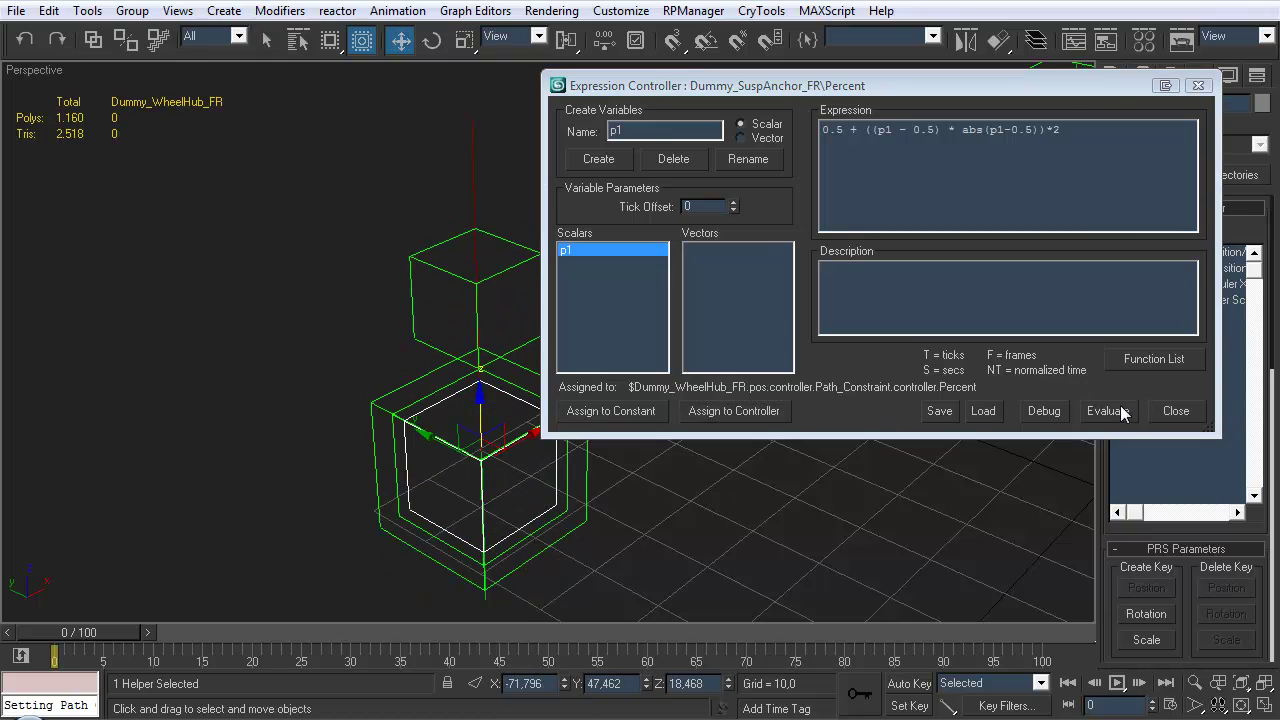
left_click(1163, 409)
Copy the front-right wheel's travel line and suspension anchor line together towards the front-left wheel as one independent copy
left_click(779, 484)
middle_click_drag(779, 484, 618, 392, "alt")
left_click(266, 360)
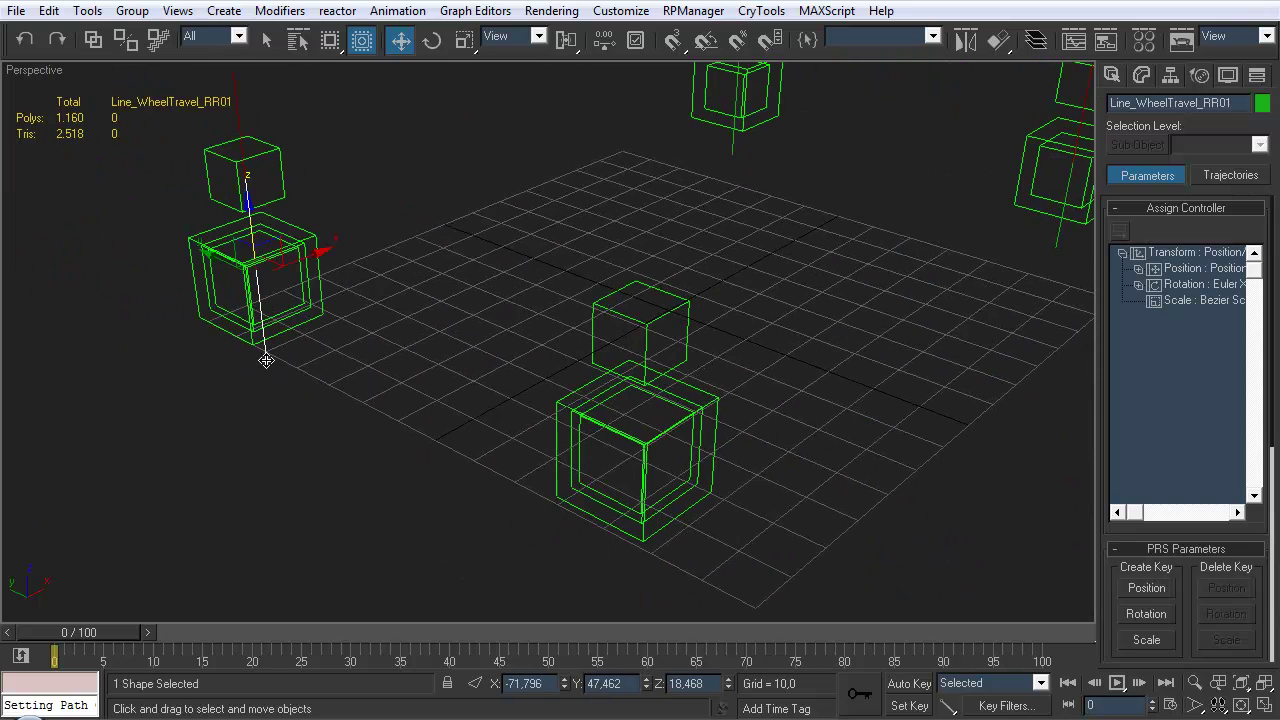
left_click(234, 102, "ctrl")
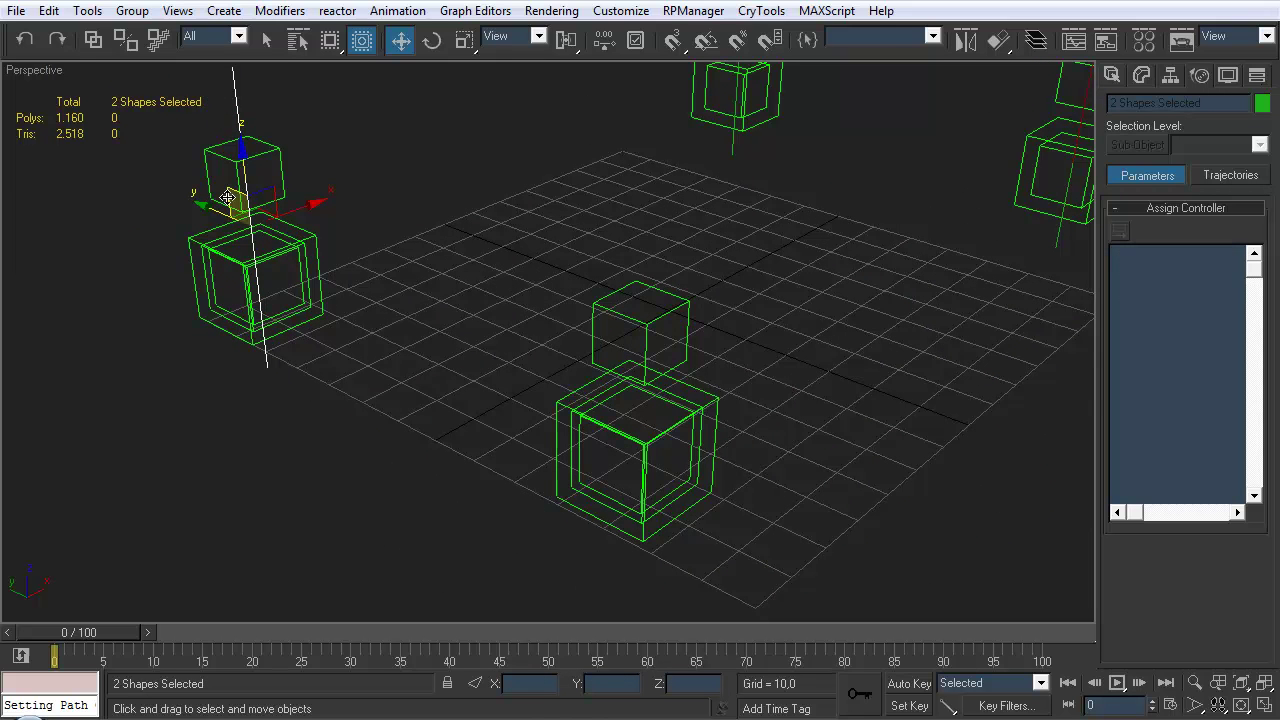
left_click_drag(217, 210, 515, 353, "shift")
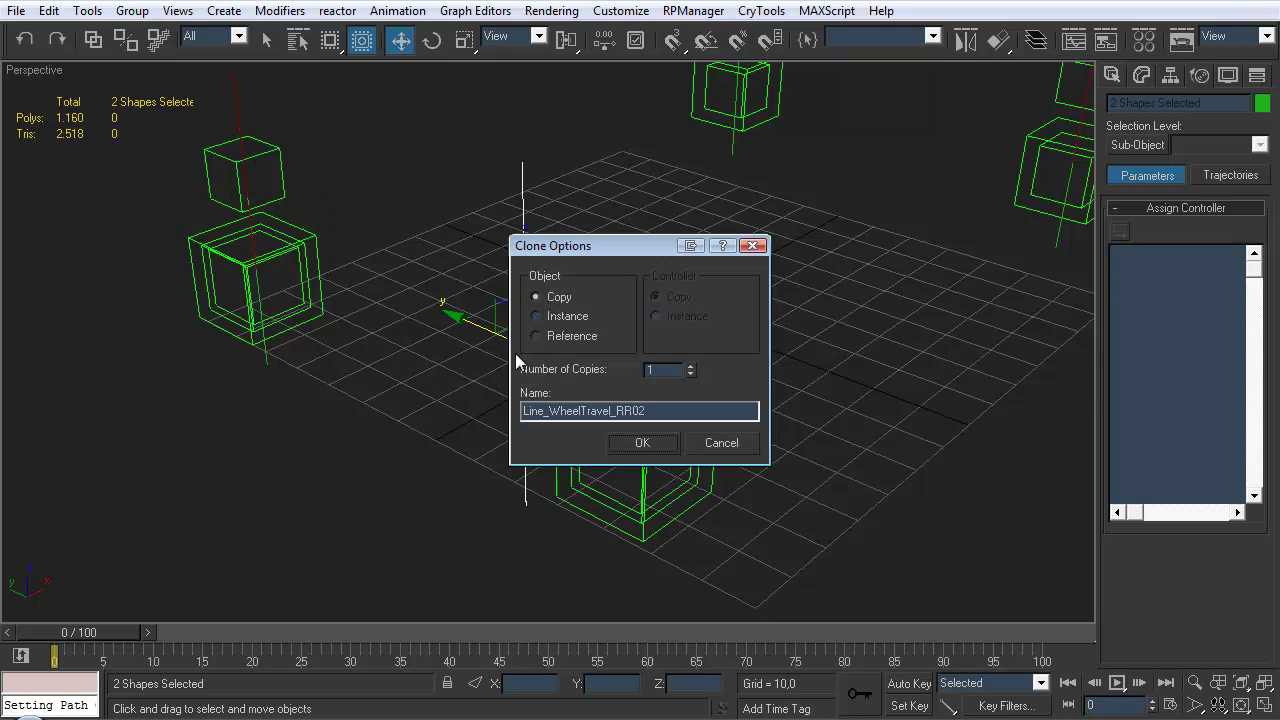
left_click(645, 443)
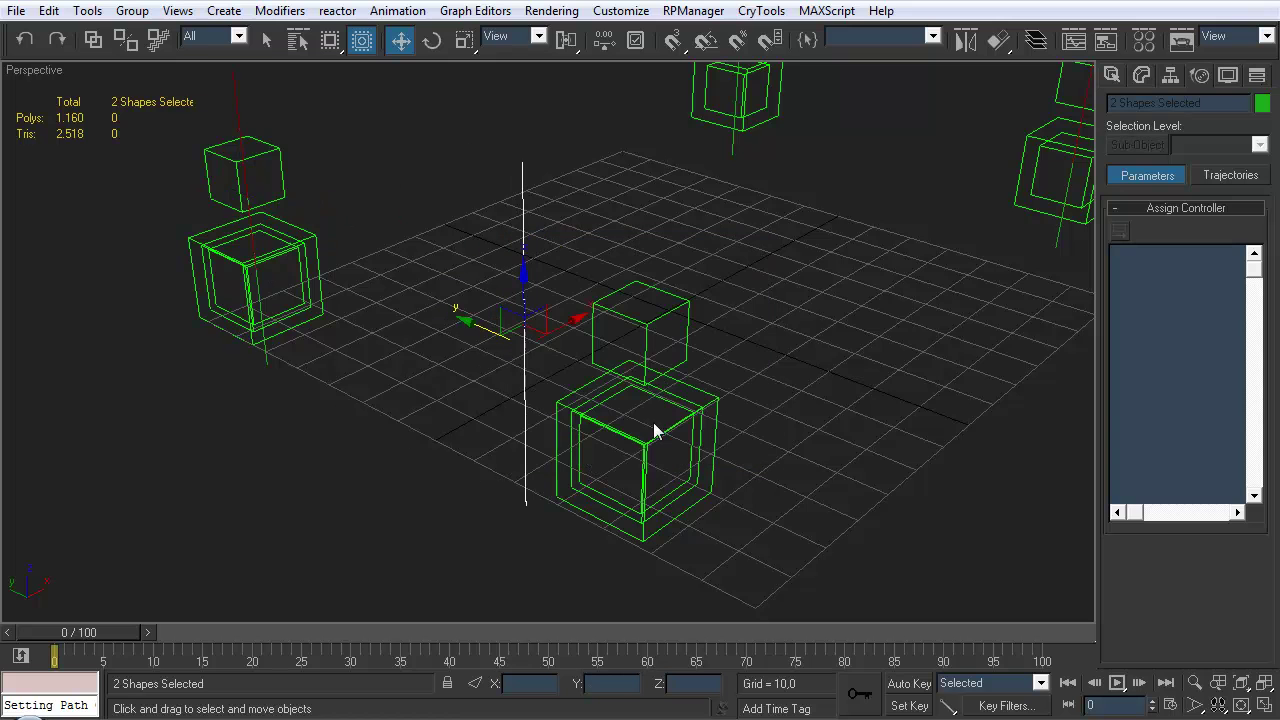
Align the copied lines to Dummy_SuspAnchor_FL in X and Y, pivot point to pivot point
left_click(990, 48)
left_click(645, 288)
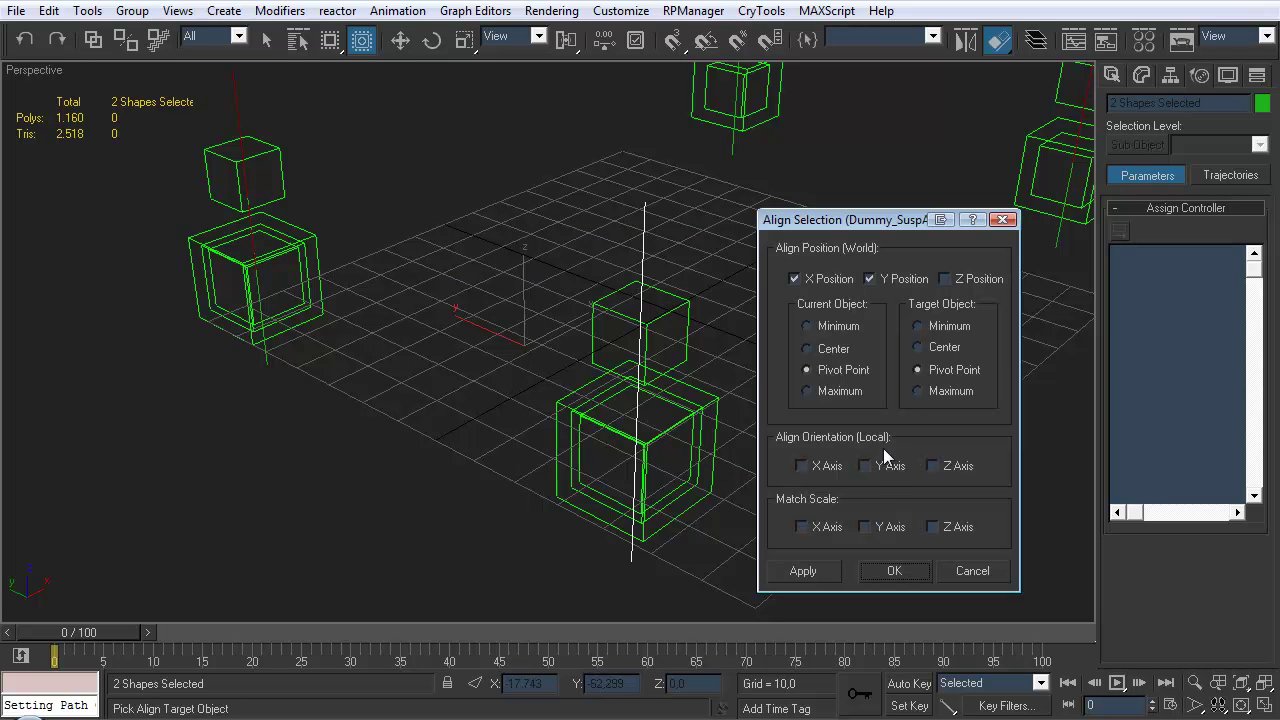
key("Return")
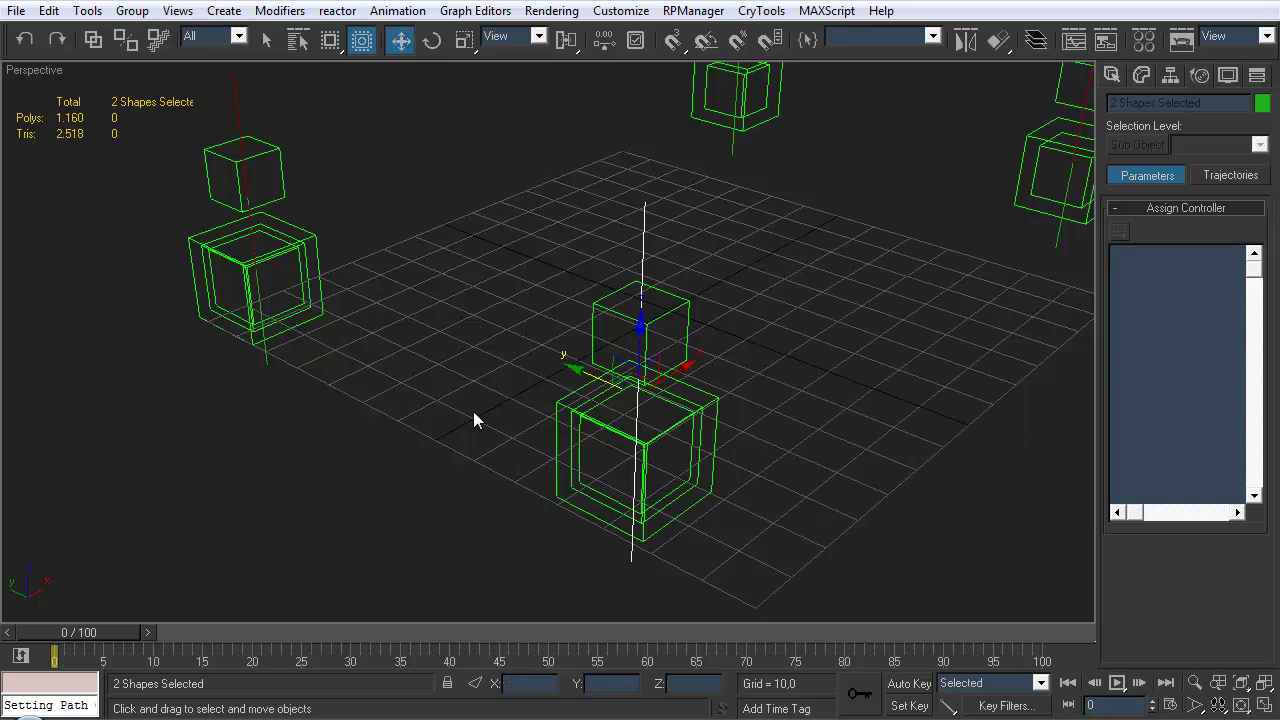
Rename the front-right wheel's two lines as Line_SuspAnchor_FR and Line_WheelTravel_FR
middle_click_drag(473, 411, 478, 366, "alt")
key("q")
left_click(478, 366)
left_click(320, 143)
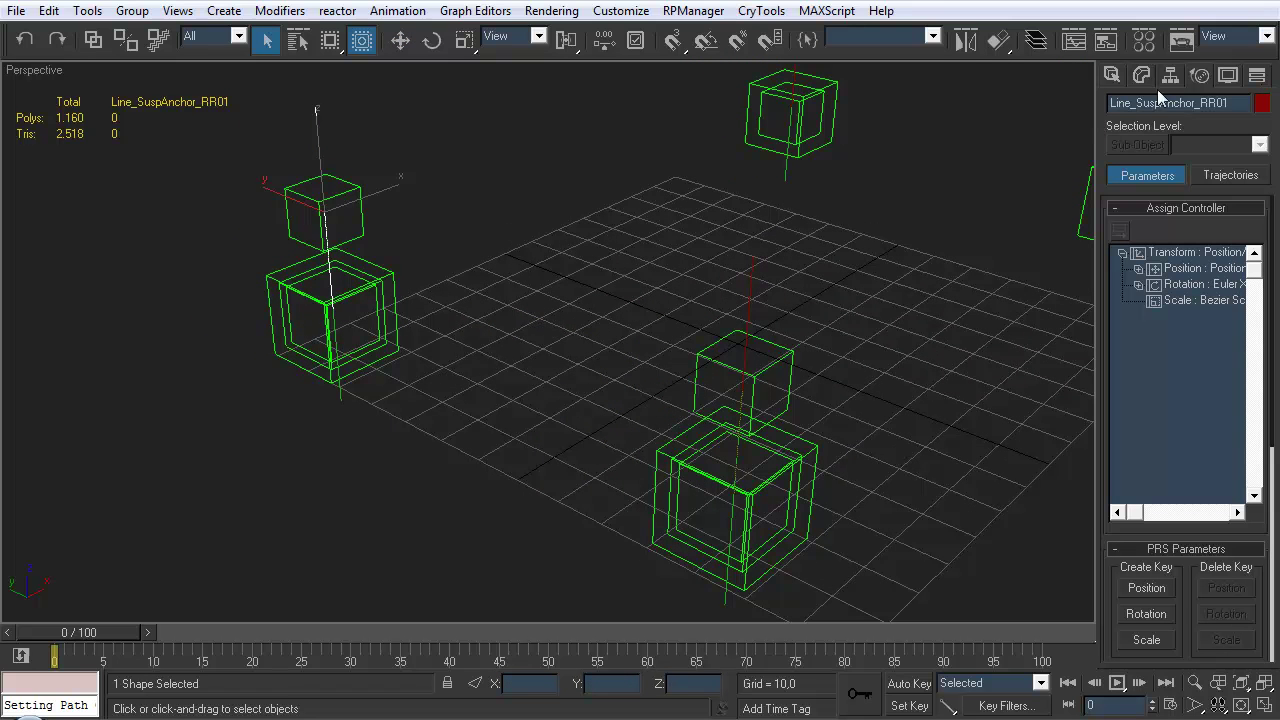
left_click_drag(1199, 103, 1240, 103)
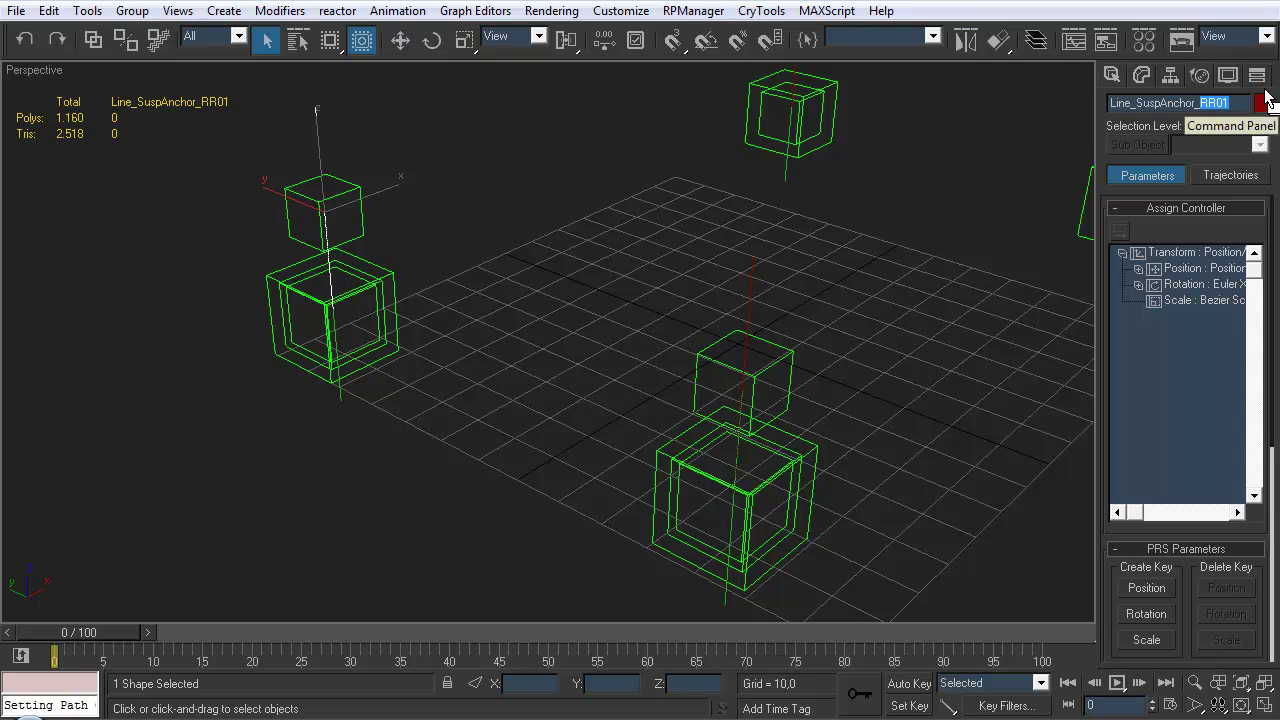
type("FR")
left_click(335, 385)
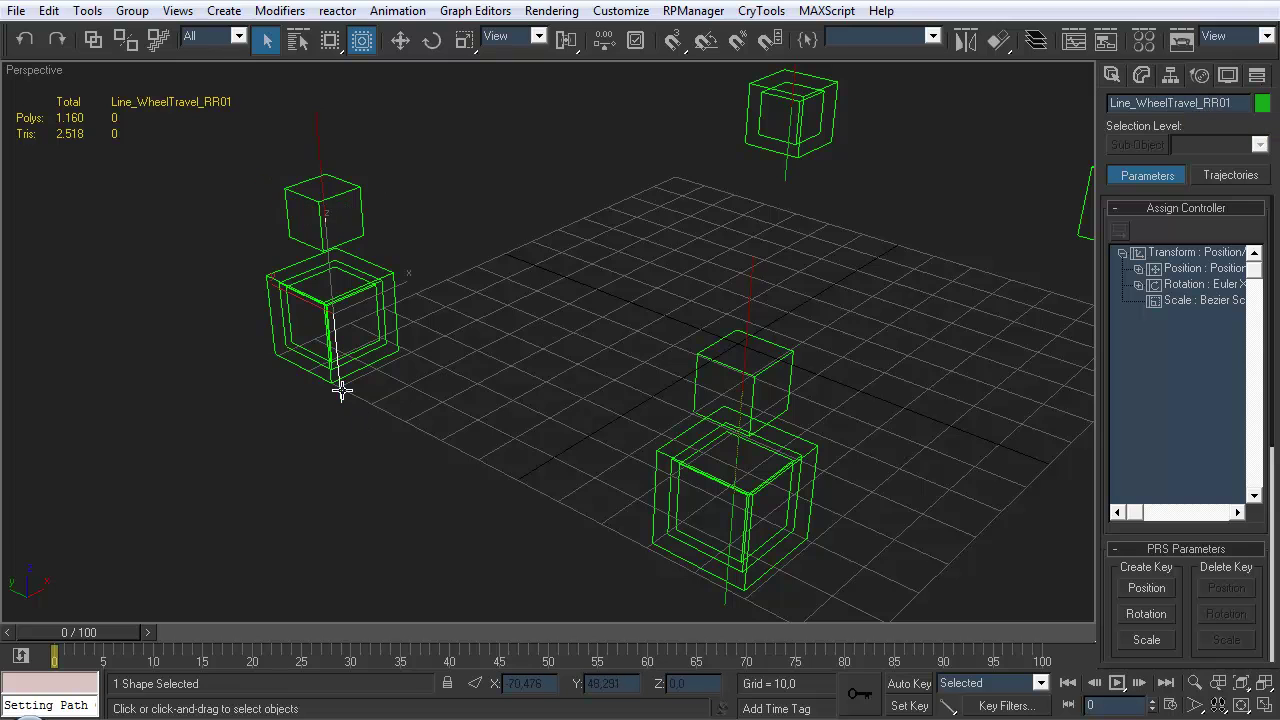
left_click_drag(1236, 102, 1206, 106)
type("FR")
Rename the front-left wheel's two lines as Line_SuspAnchor_FL and Line_WheelTravel_FL
middle_click_drag(820, 408, 576, 255, "alt")
left_click(593, 288)
middle_click_drag(689, 328, 697, 328, "alt")
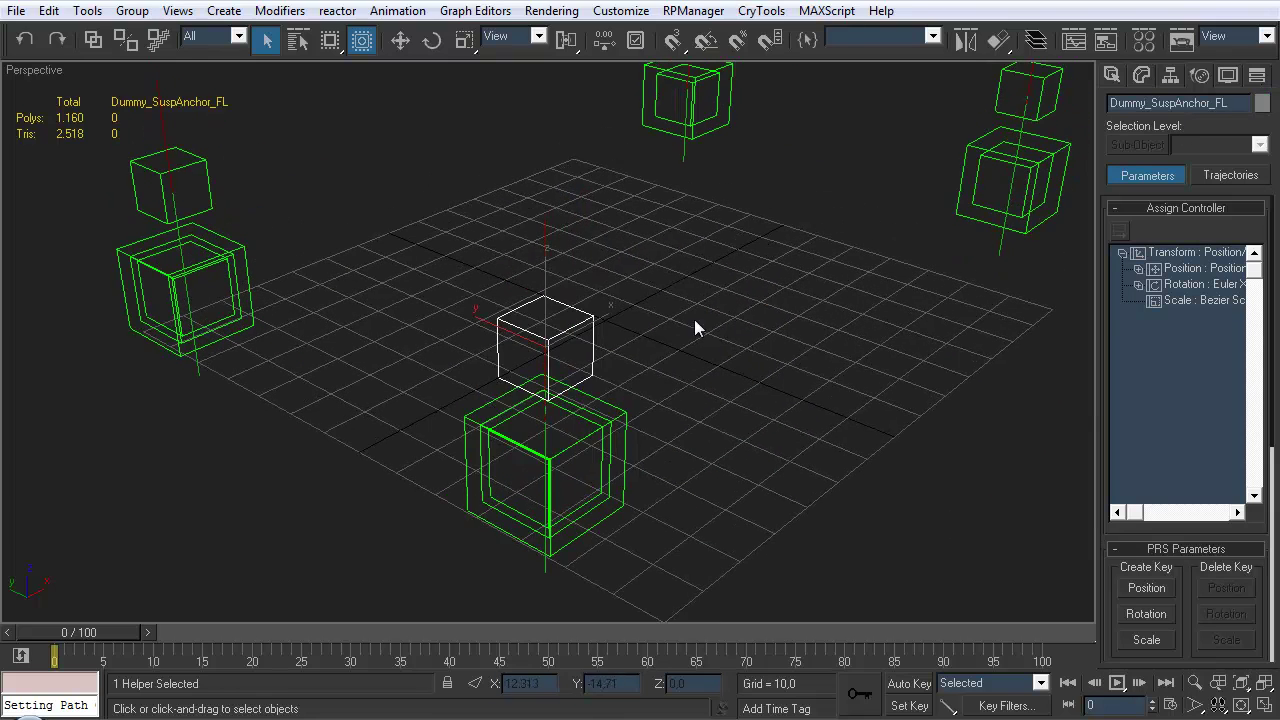
middle_click_drag(1038, 298, 674, 237, "alt")
left_click(676, 238)
left_click_drag(1203, 103, 1262, 100)
type("FL")
key("Return")
left_click(665, 545)
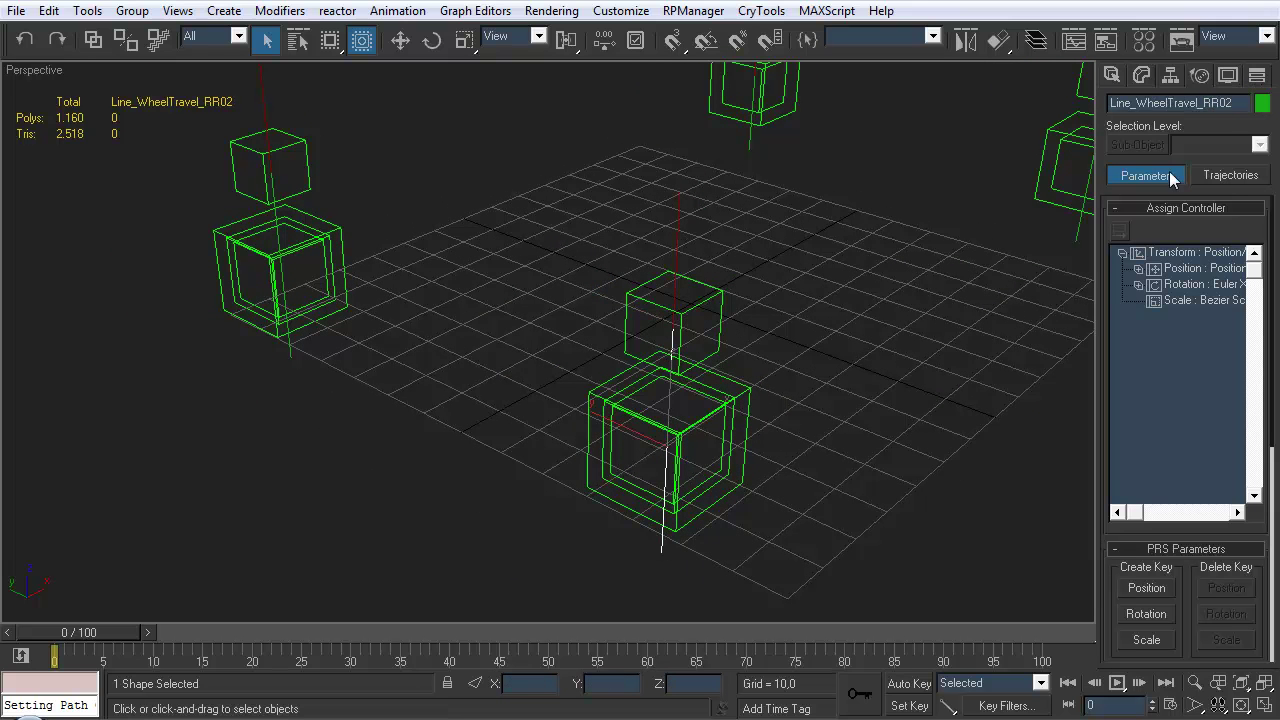
left_click_drag(1240, 103, 1202, 104)
type("FL")
Path-constrain Dummy_SuspAnchor_FL to Line_SuspAnchor_FL and delete its animation keys at frames 0 and 100
left_click(796, 322)
middle_click_drag(796, 322, 559, 256)
left_click(567, 243)
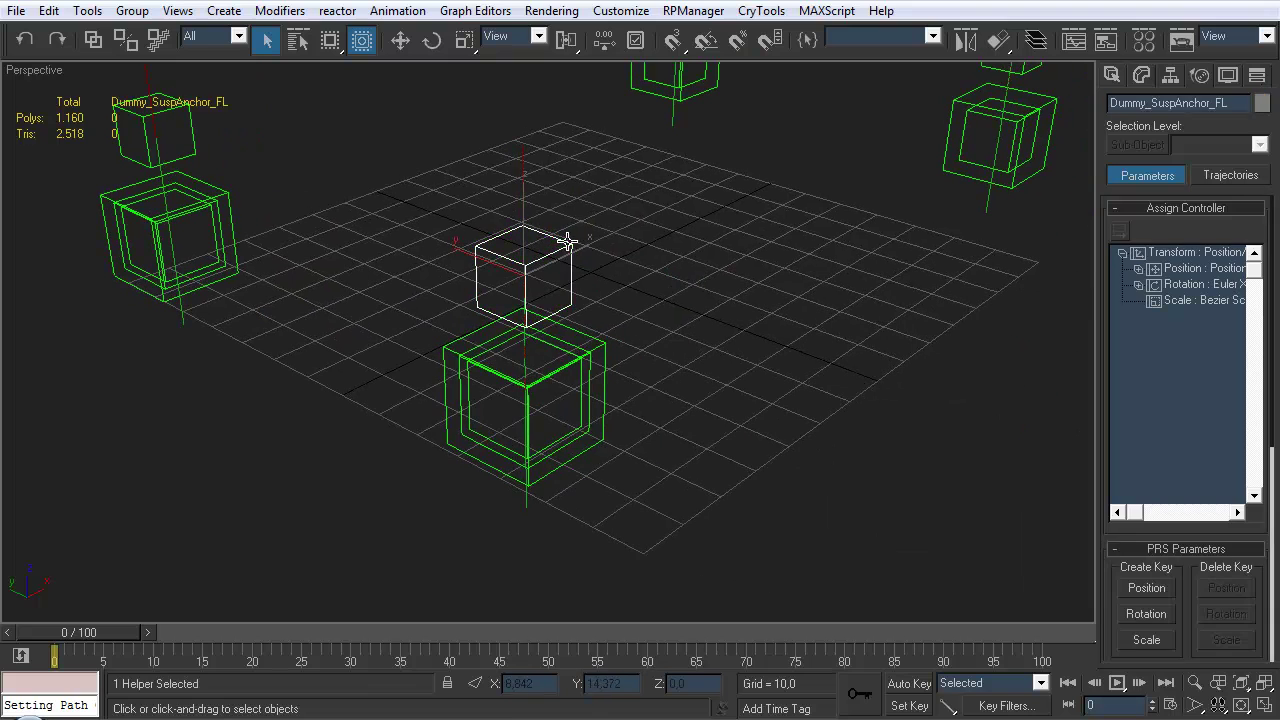
double_click(400, 1)
left_click(397, 10)
mouse_move(300, 63)
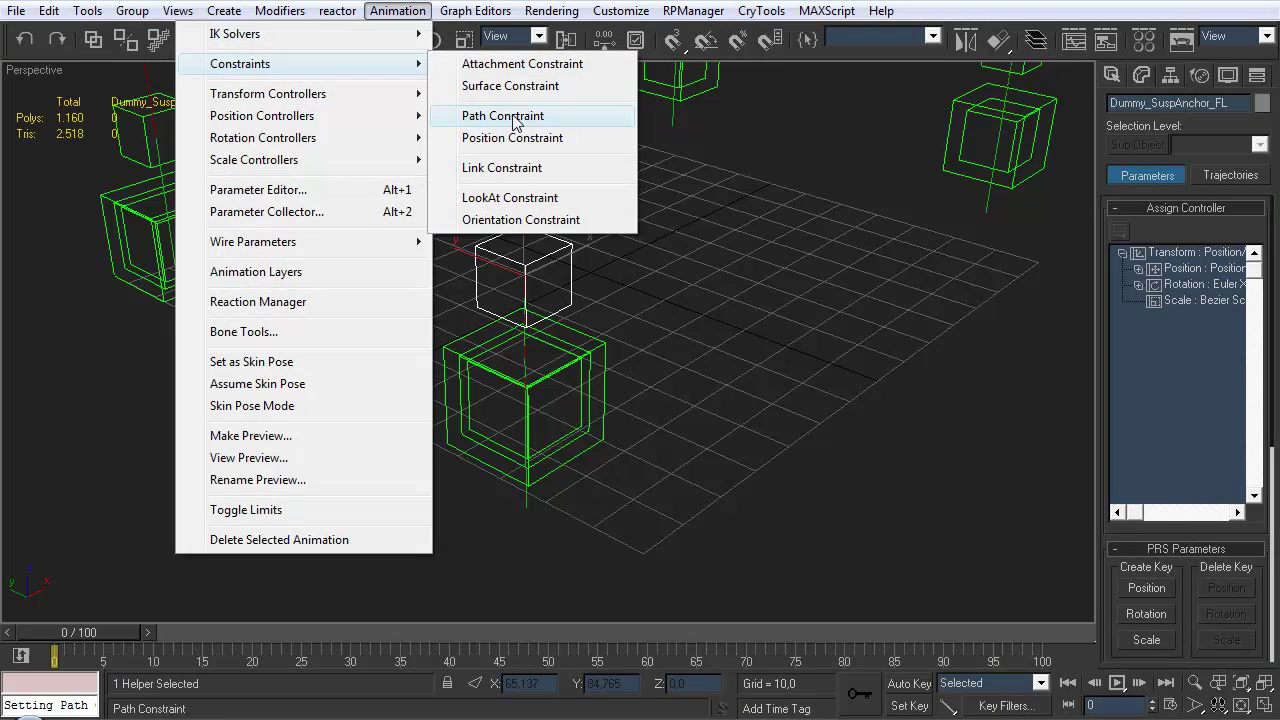
left_click(524, 119)
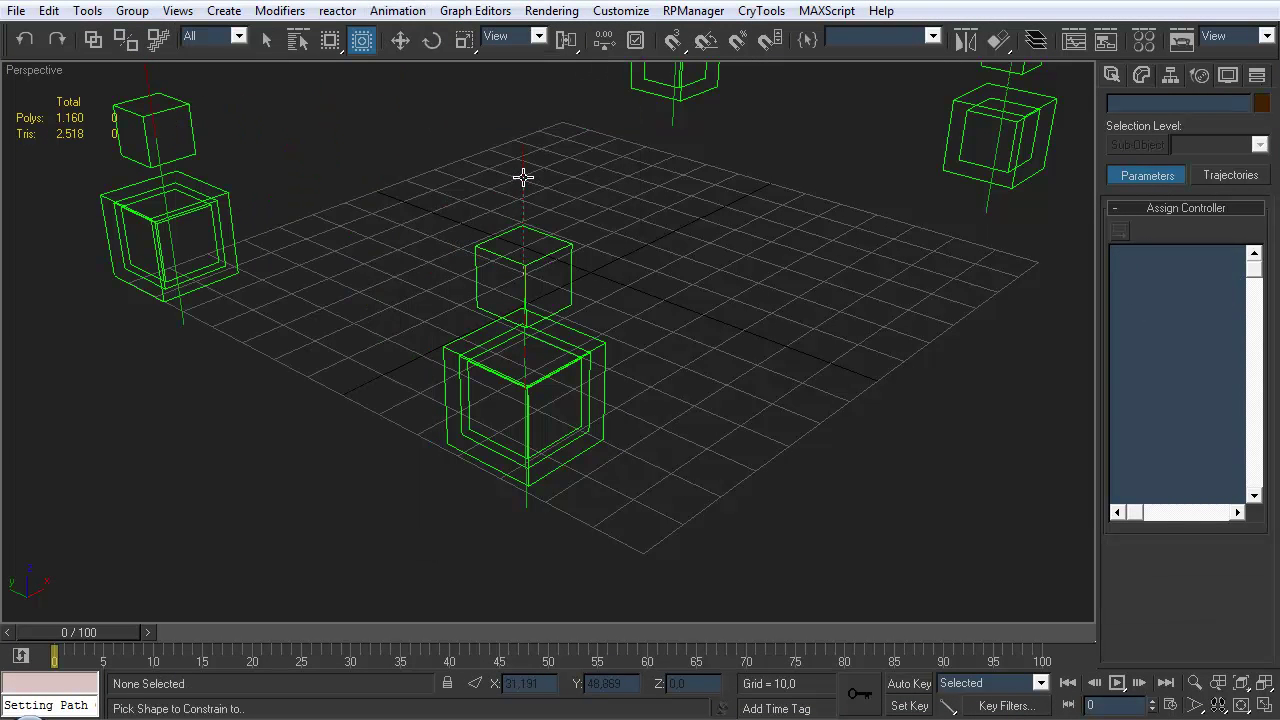
left_click(523, 177)
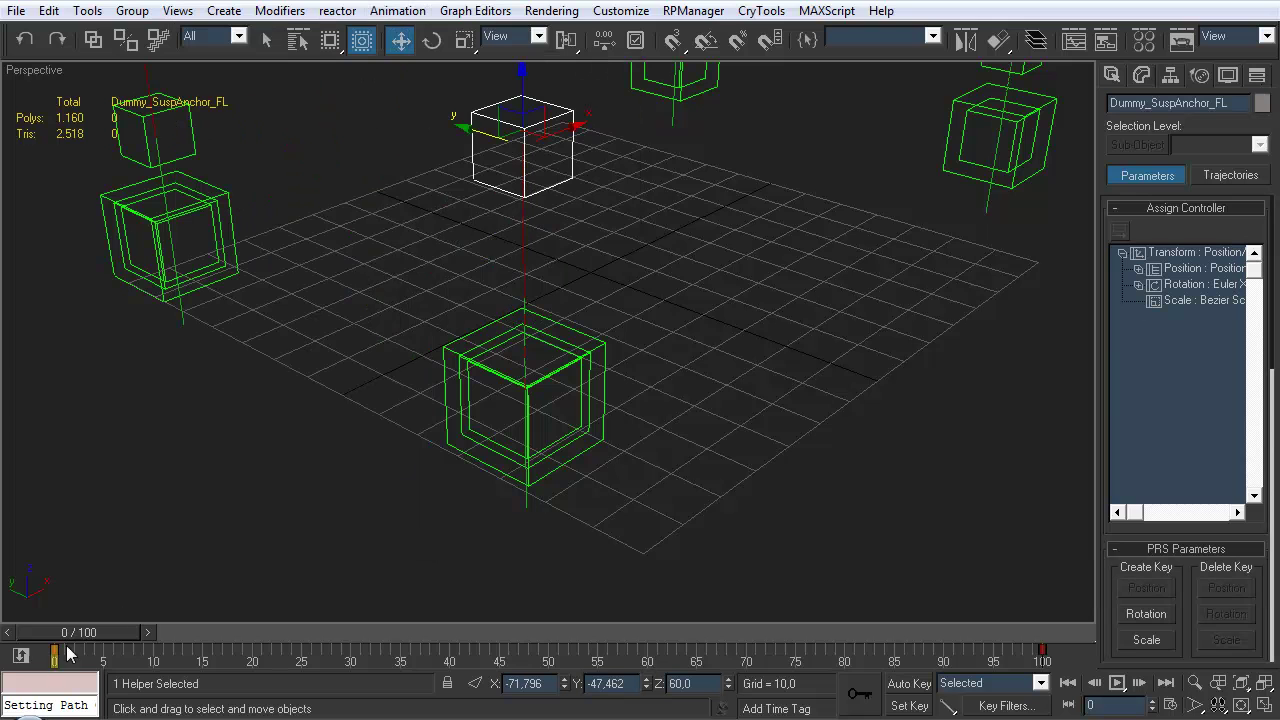
left_click(1042, 650)
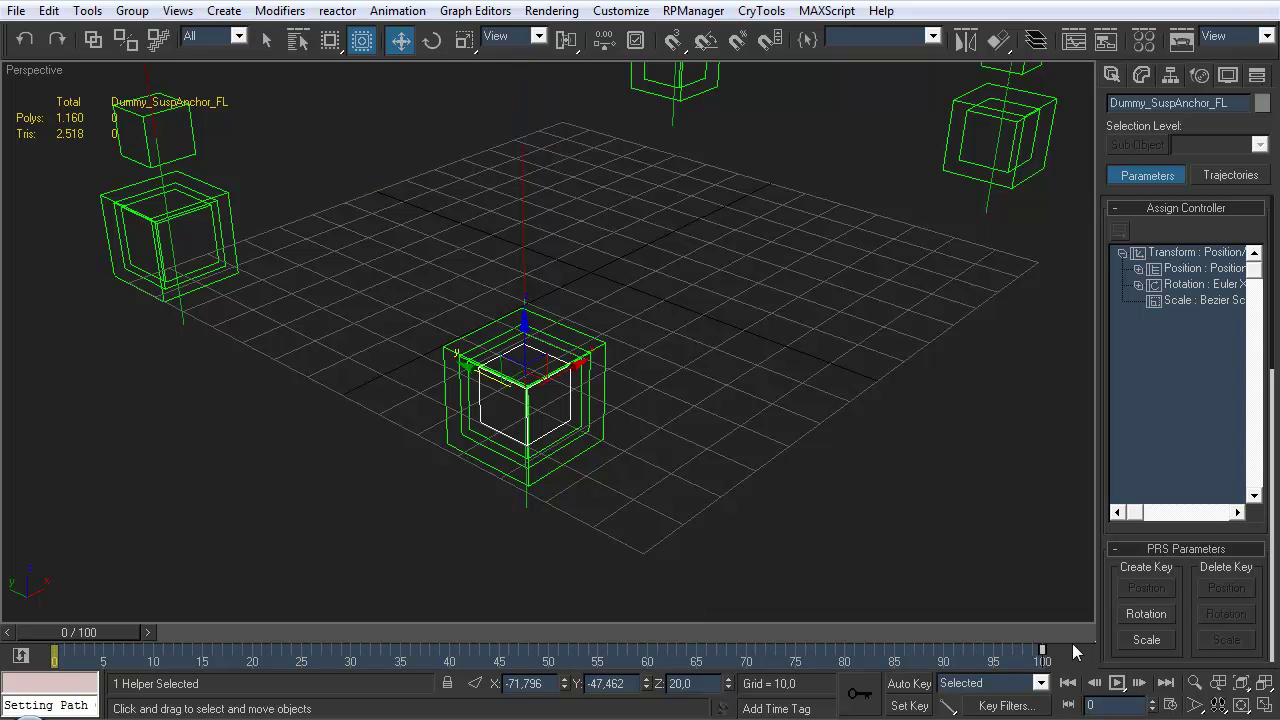
Set the % Along Path value of Dummy_SuspAnchor_FL's Path Constraint to 50
scroll(1120, 620, "down", 5)
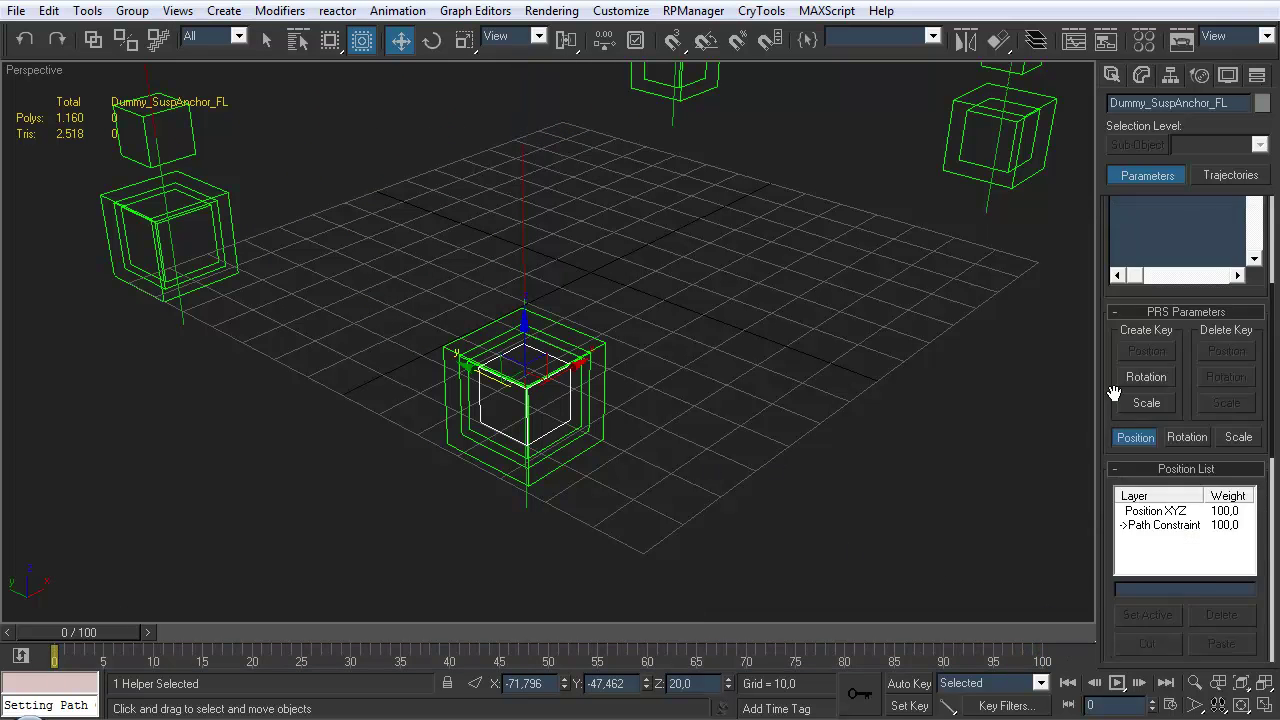
scroll(1112, 539, "down", 3)
double_click(1212, 598)
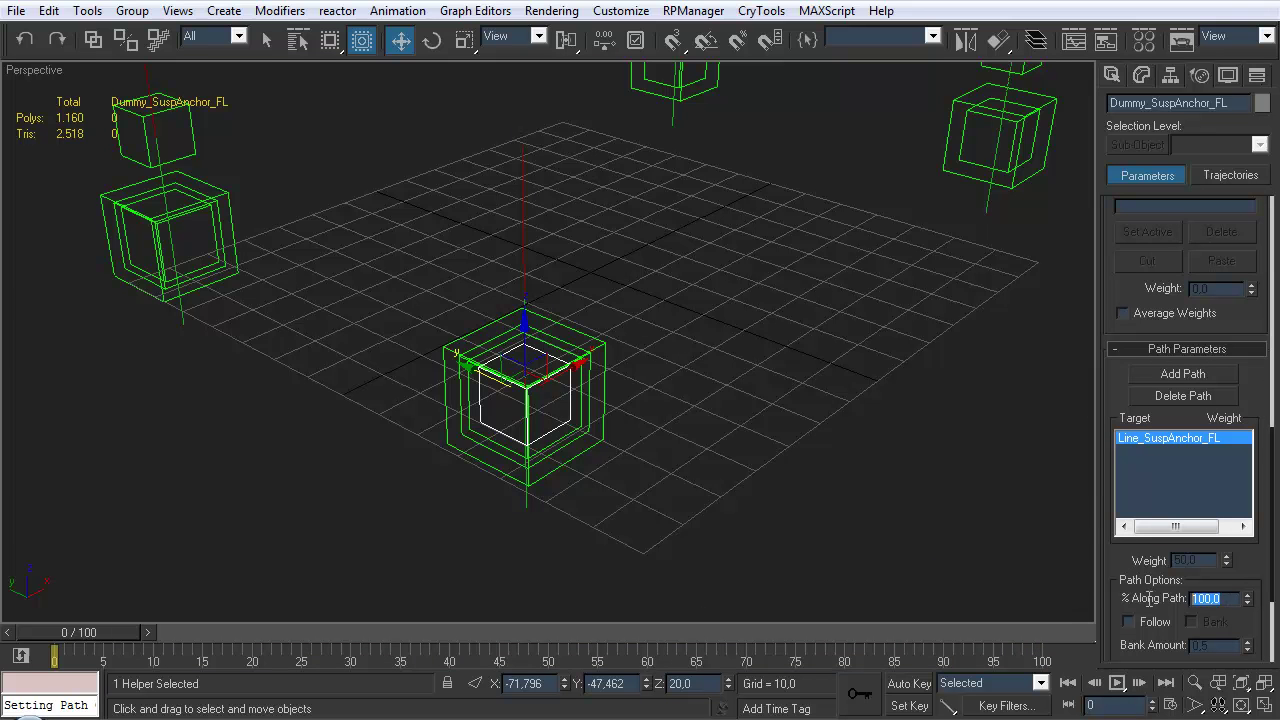
type("50")
key("Return")
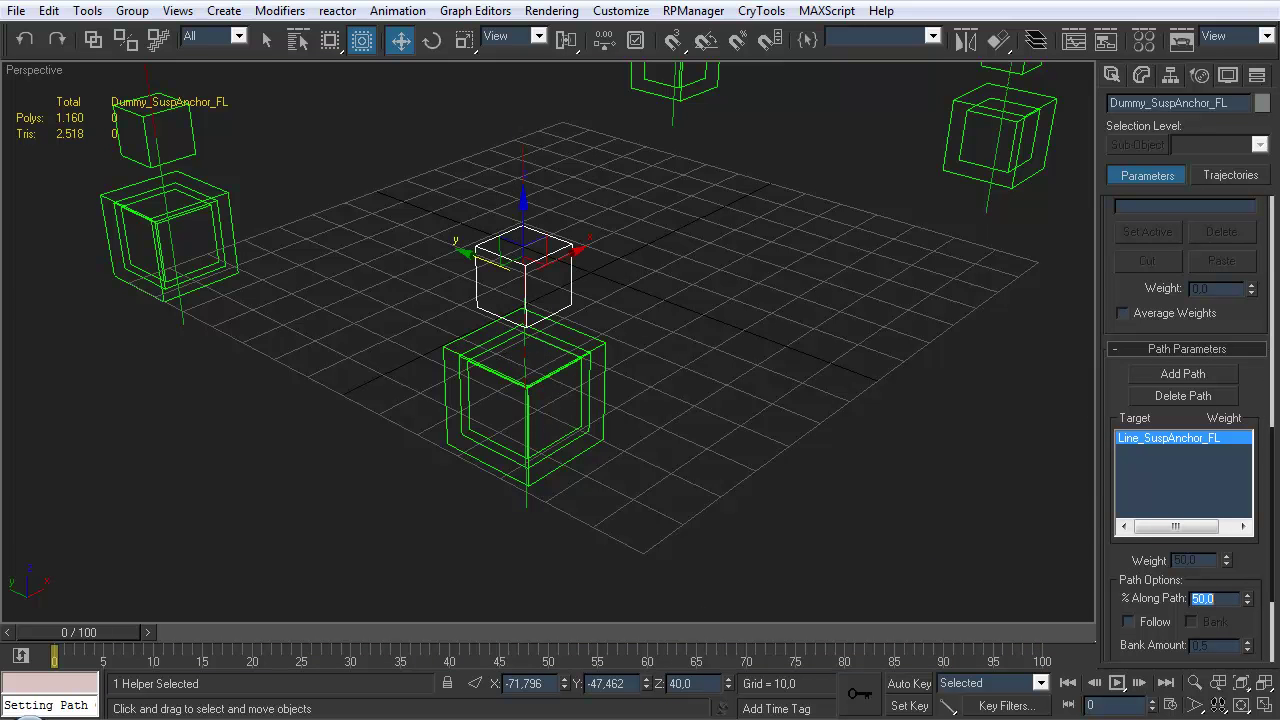
Path-constrain Dummy_WheelHub_FL to Line_WheelTravel_FL and remove the constraint's animation keys
left_click(501, 442)
middle_click_drag(501, 395, 412, 366, "alt")
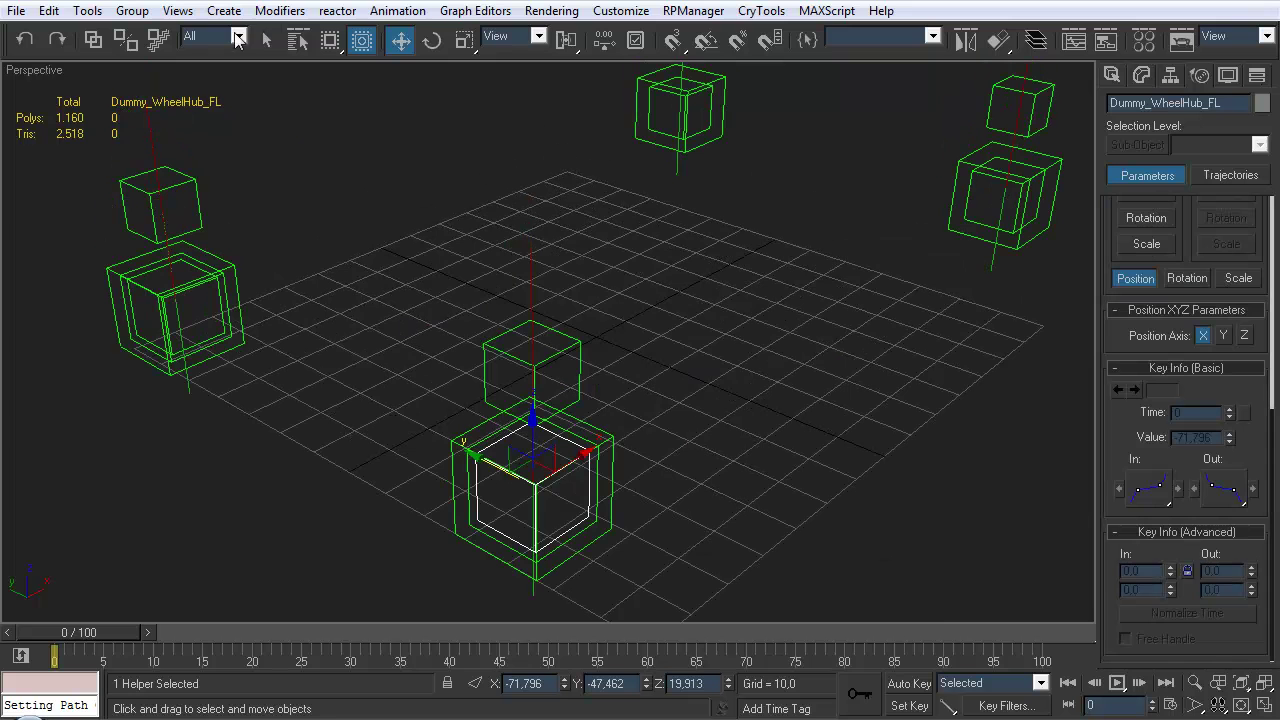
left_click(397, 11)
mouse_move(297, 66)
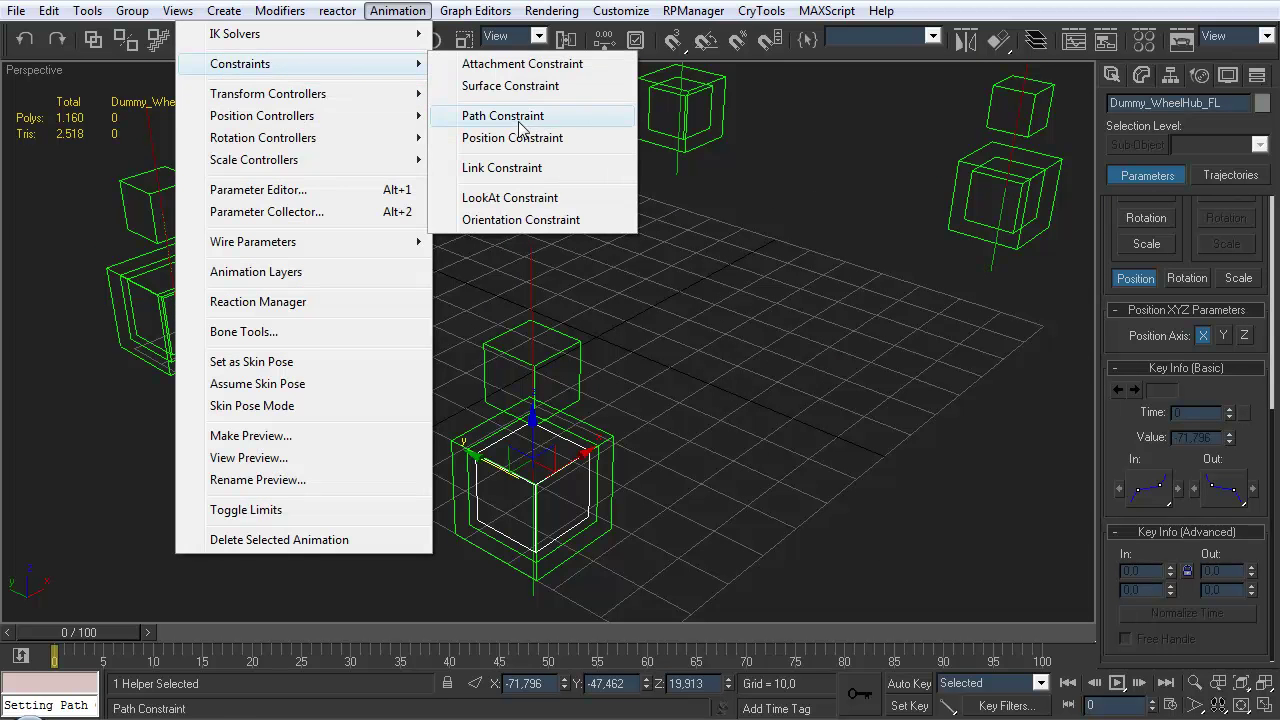
left_click(519, 125)
left_click(534, 586)
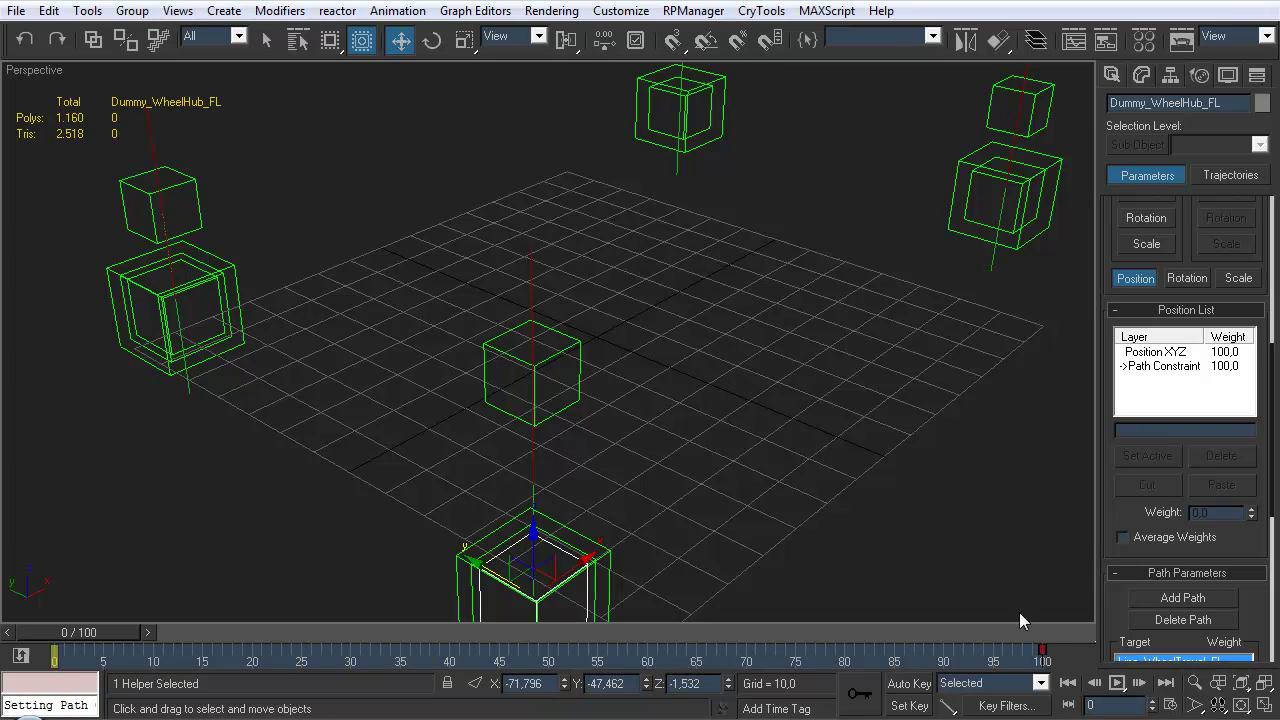
Set the % Along Path value of Dummy_WheelHub_FL's Path Constraint to 50 and deselect the hub
left_click_drag(1112, 617, 1108, 282)
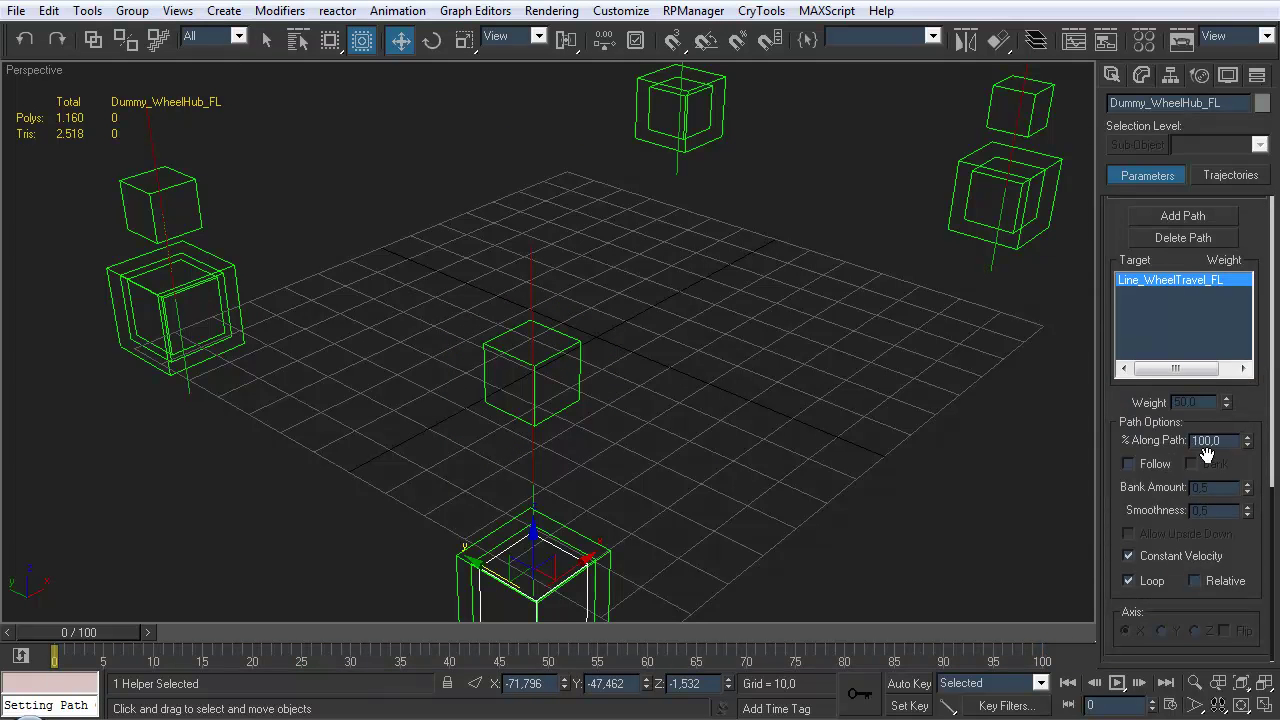
double_click(1206, 451)
type("50")
key("Return")
middle_click_drag(730, 340, 687, 380)
key("q")
left_click(632, 345)
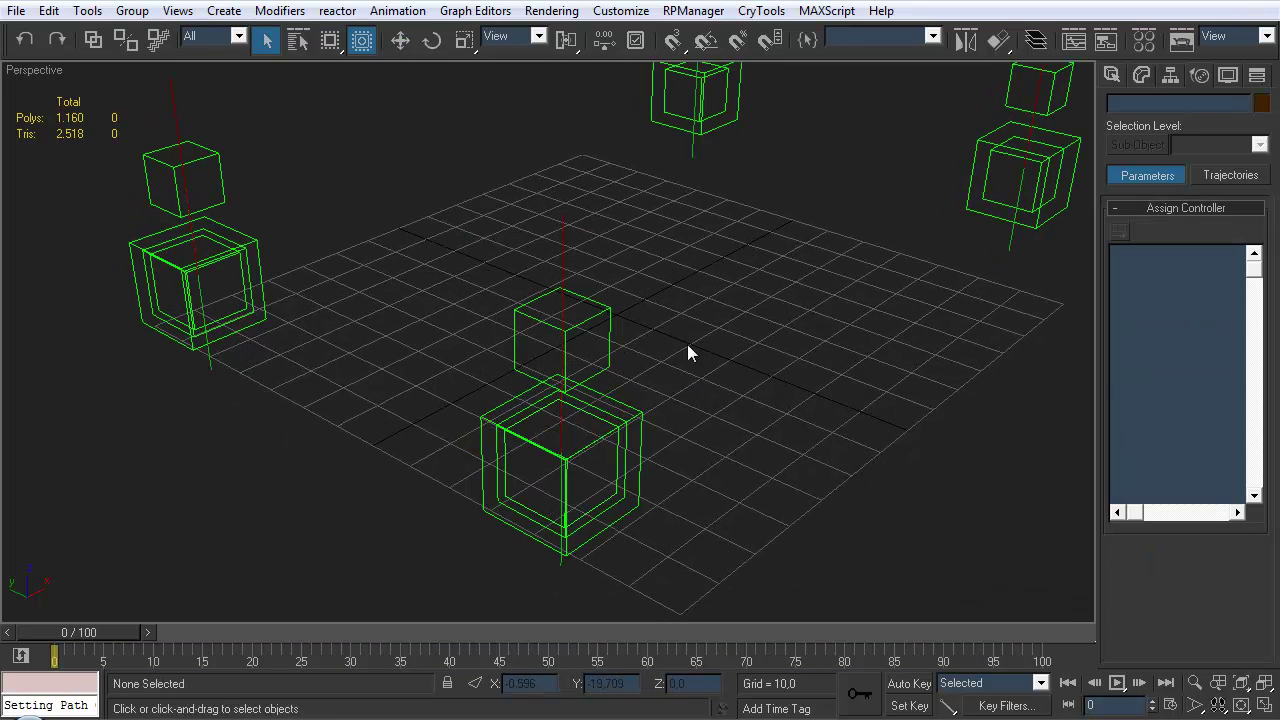
Assign a Float Expression controller to the Percent track of Dummy_SuspAnchor_FL's Path Constraint
left_click(593, 314)
scroll(1106, 300, "up", 10)
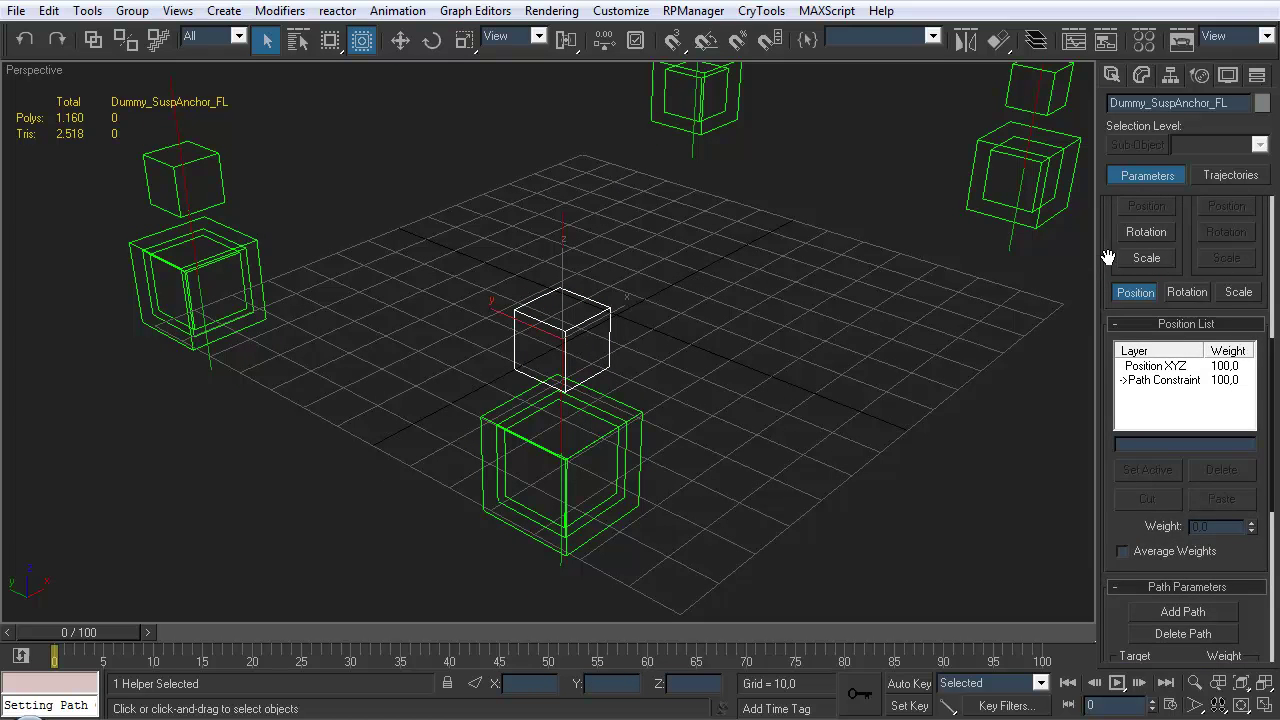
scroll(1105, 400, "up", 2)
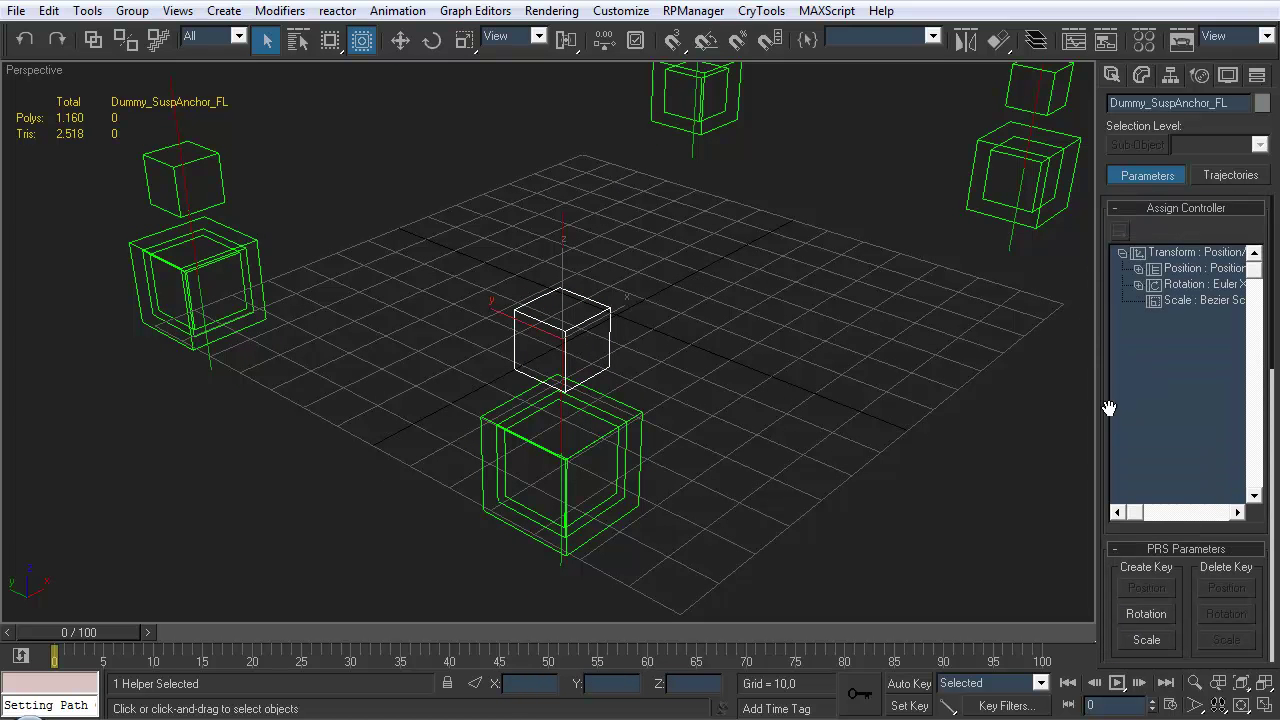
left_click(1139, 268)
left_click(1154, 300)
left_click(1212, 316)
left_click(1120, 231)
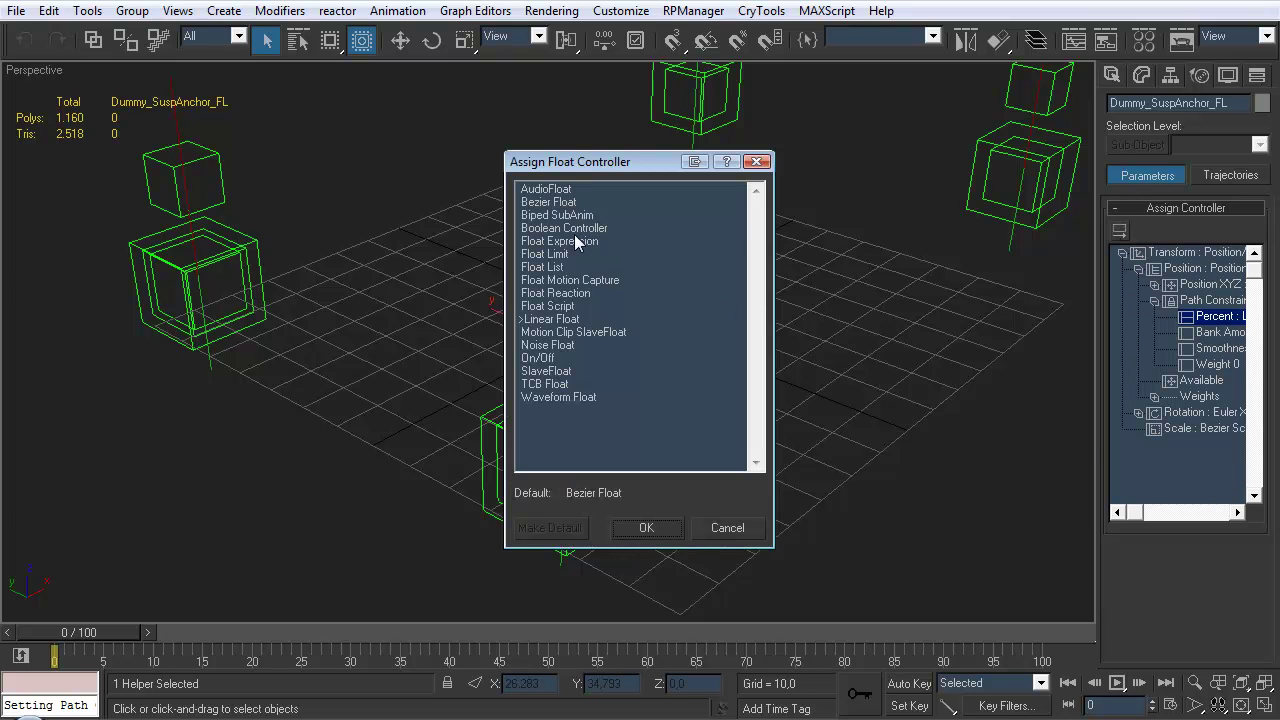
double_click(600, 241)
Enter the expression 0.5 + ((p1 - 0.5) * abs(p1-0.5))*2 for Dummy_SuspAnchor_FL's Percent track and create the scalar variable p1
left_click(967, 165)
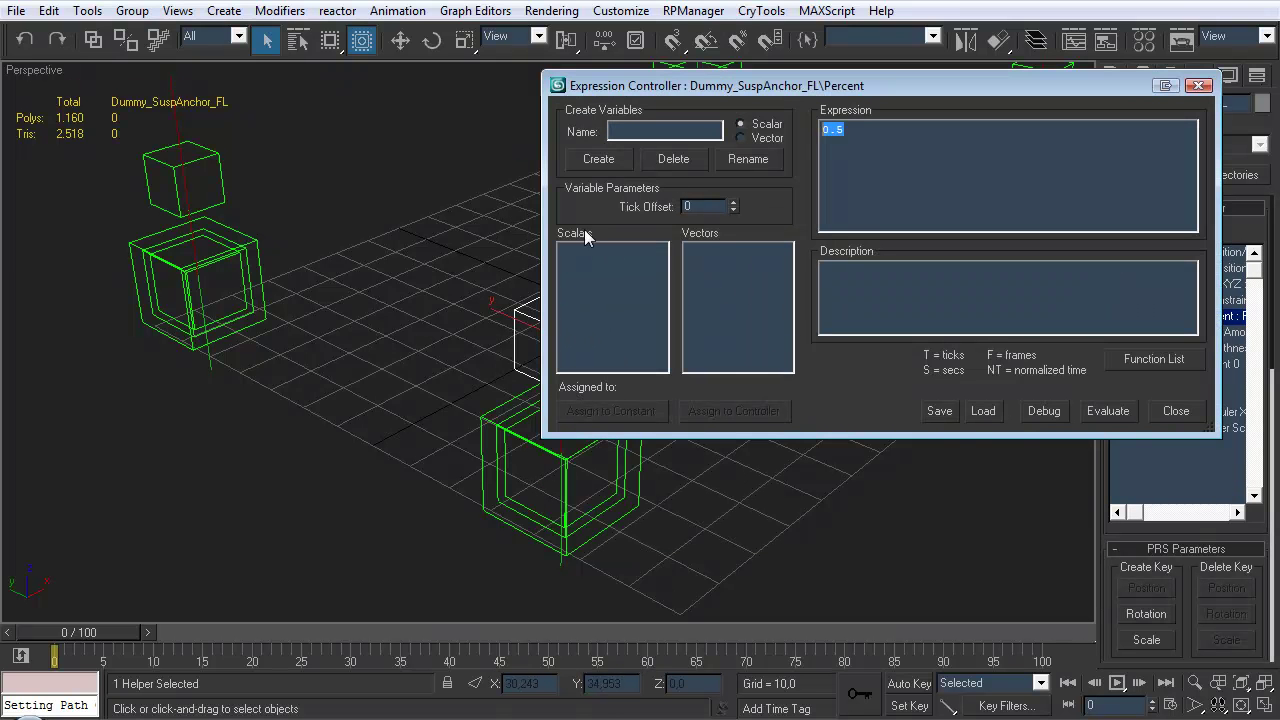
type("0.5 + ((p1 - 0.5) * abs(p1-0.5))*2")
type("p1")
left_click(598, 158)
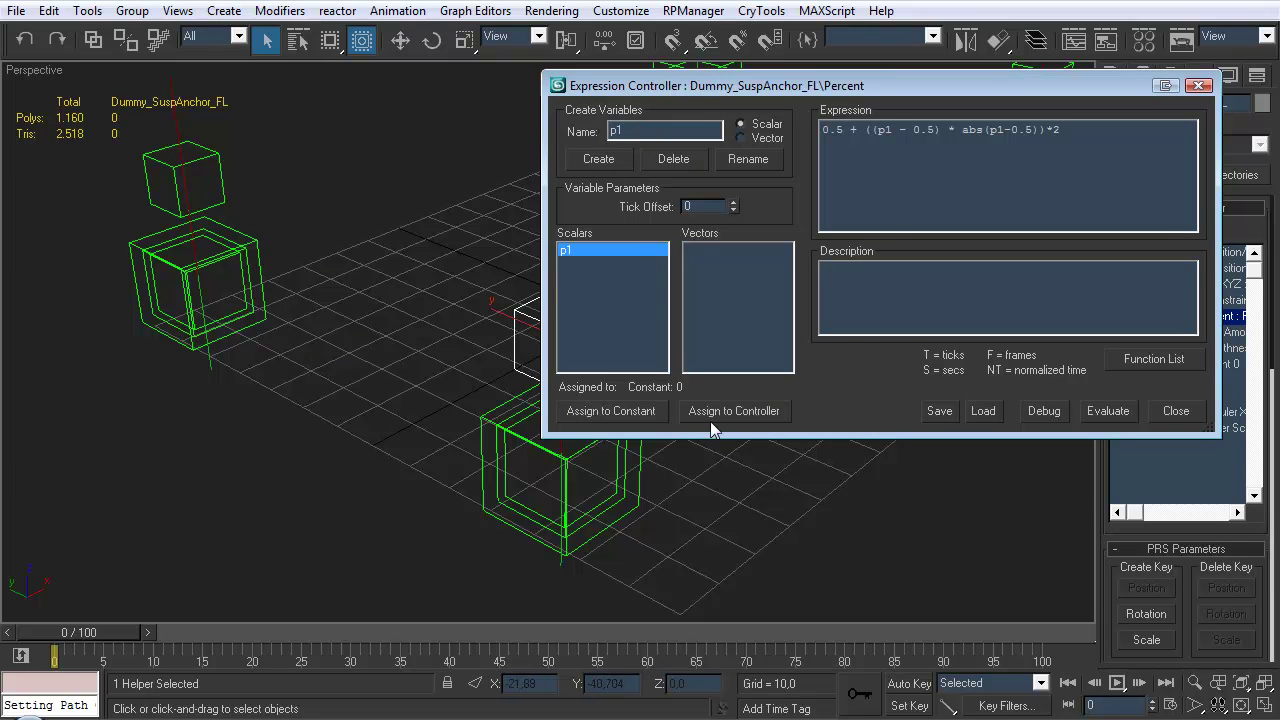
Assign variable p1 to the Percent track of Dummy_WheelHub_FL's Path Constraint
left_click(733, 410)
scroll(788, 195, "down", 5)
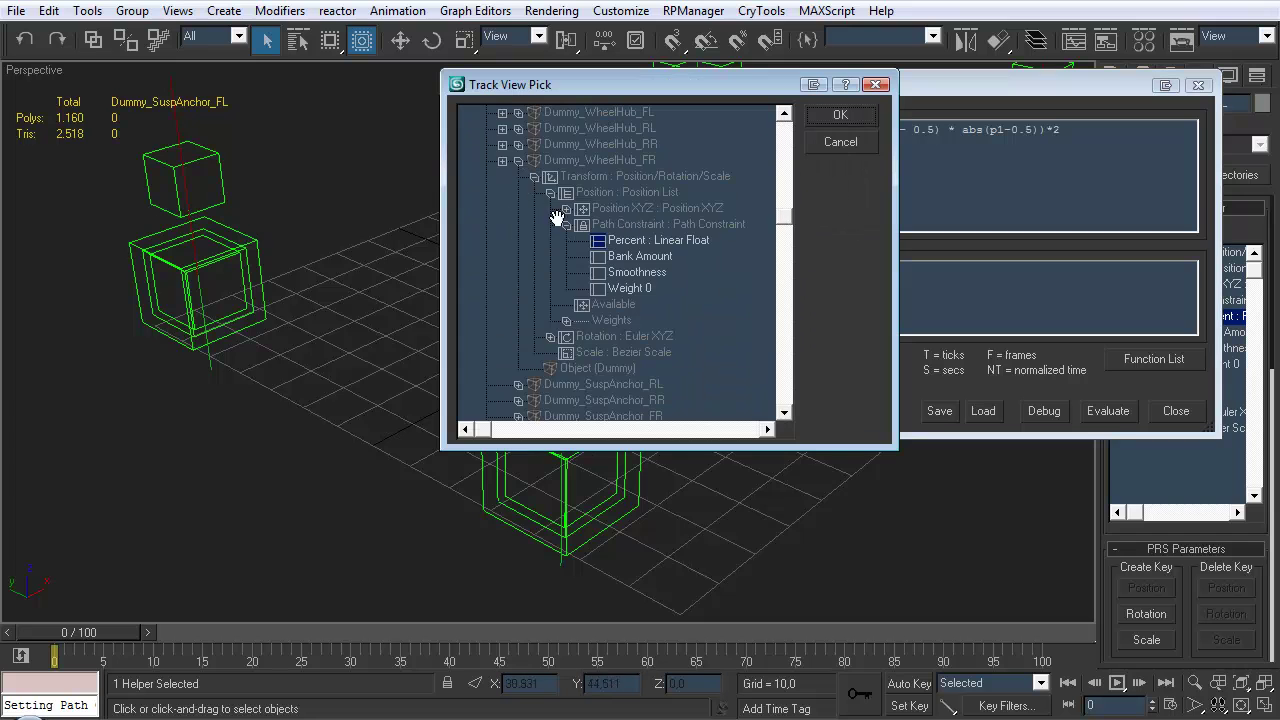
left_click(519, 160)
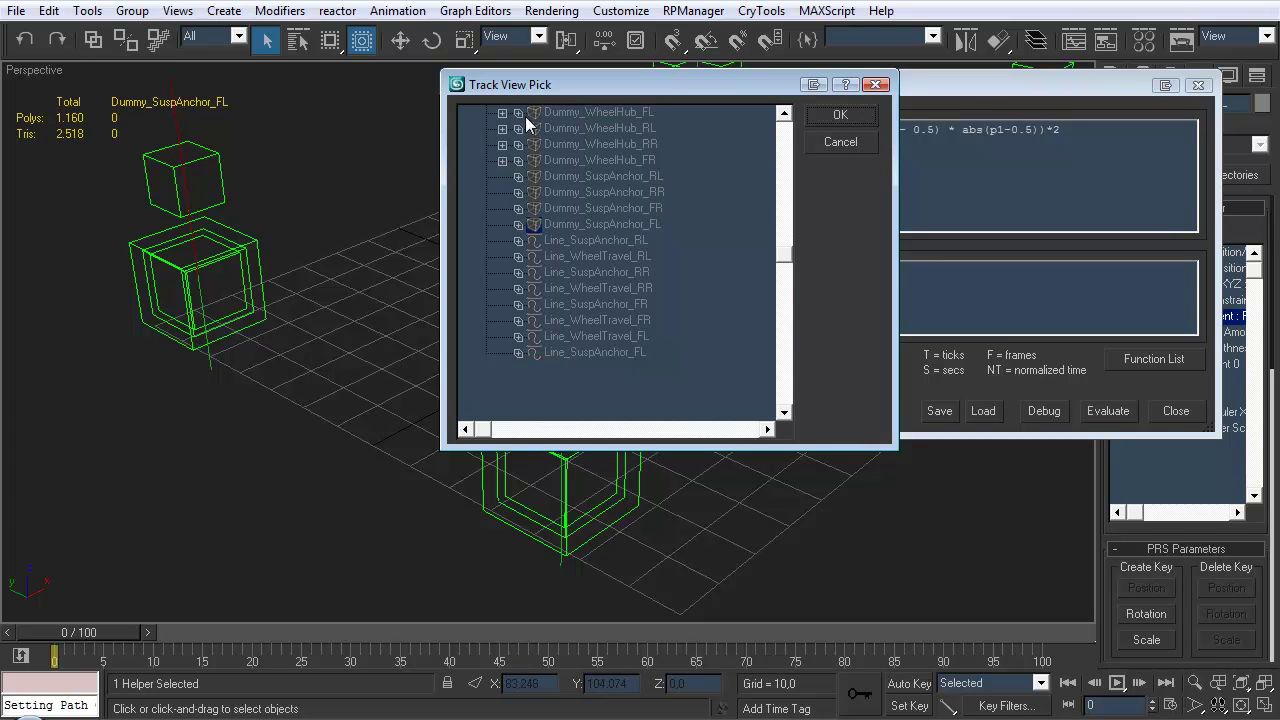
left_click(518, 112)
left_click(534, 128)
left_click(550, 144)
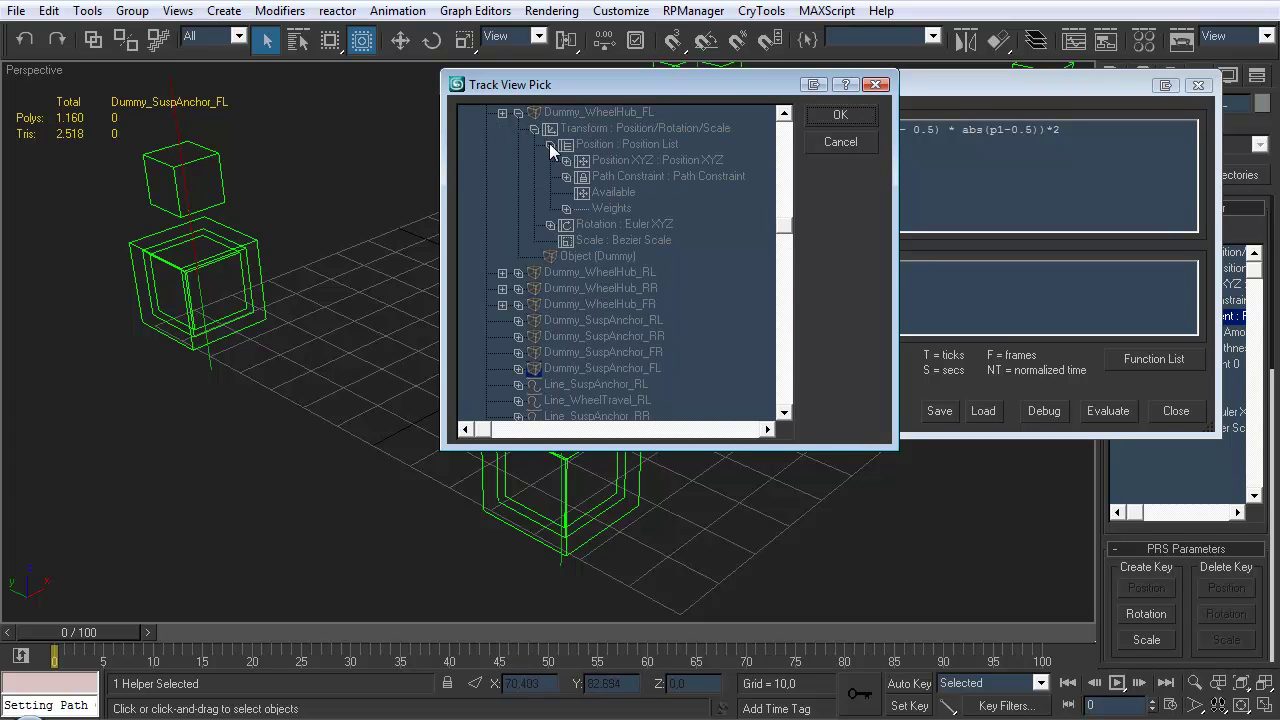
left_click(566, 176)
left_click(650, 192)
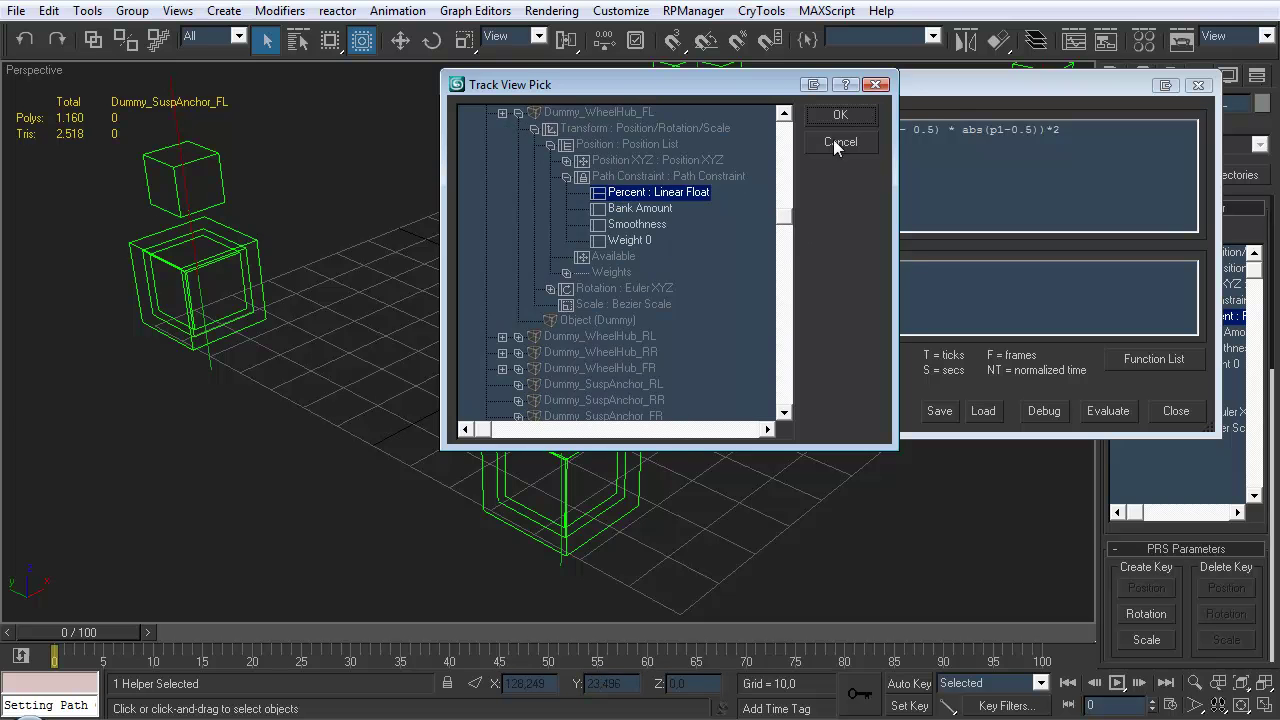
left_click(840, 114)
Test the front-left suspension expression by moving Dummy_WheelHub_FL vertically, undo the move, and close the expression controller
left_click(534, 506)
middle_click_drag(534, 506, 388, 387)
key("w")
mouse_move(365, 352)
left_mouse_down()
mouse_move(355, 310)
mouse_move(360, 395)
mouse_move(357, 358)
left_mouse_up()
key("ctrl+z")
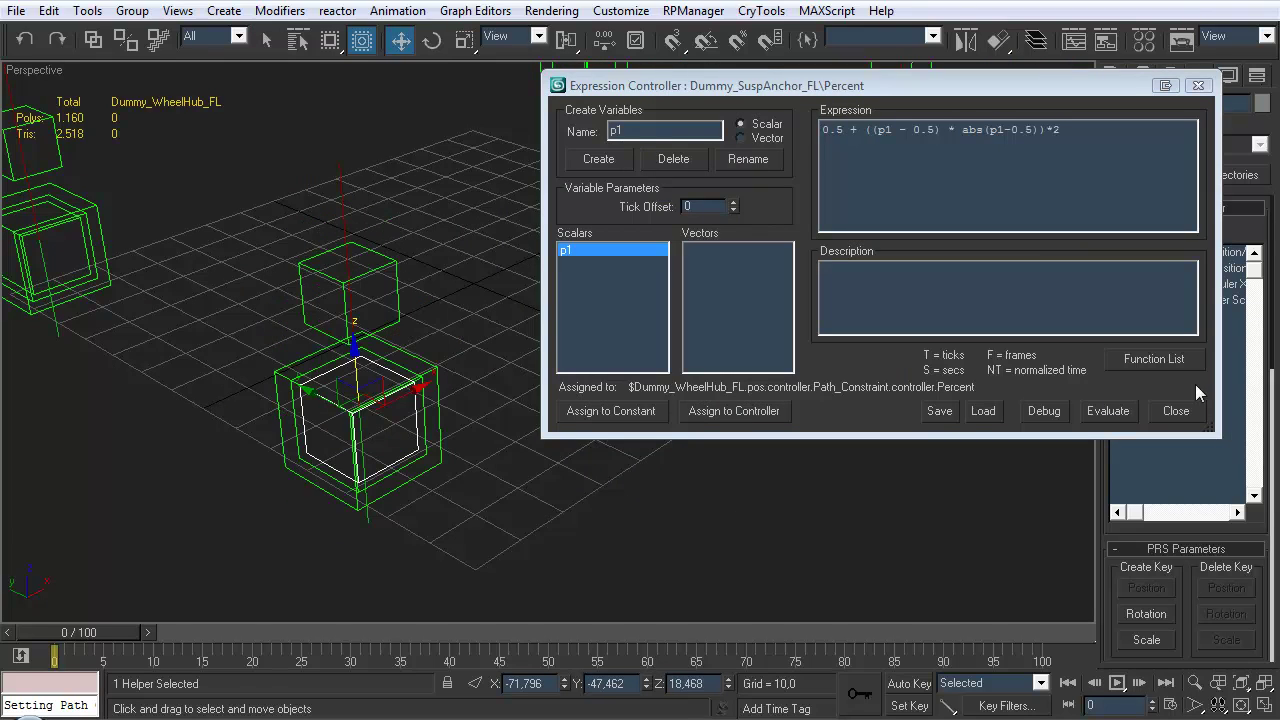
left_click(1176, 410)
middle_click_drag(630, 351, 770, 492)
left_click(756, 429)
scroll(641, 350, "down", 5)
middle_click_drag(756, 429, 634, 423)
scroll(686, 409, "up", 5)
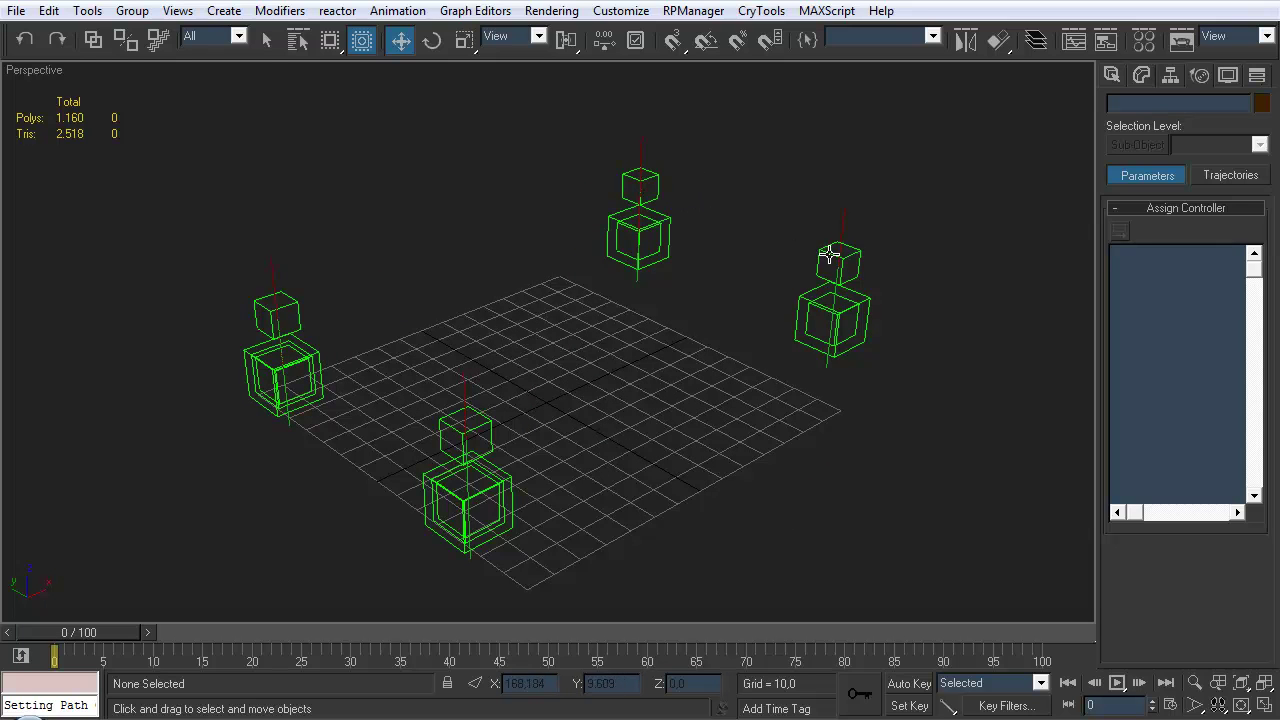
Draw a straight two-point line in the Top view between the two wheel dummy stacks at about X 91.7
middle_click_drag(604, 322, 548, 393, "alt")
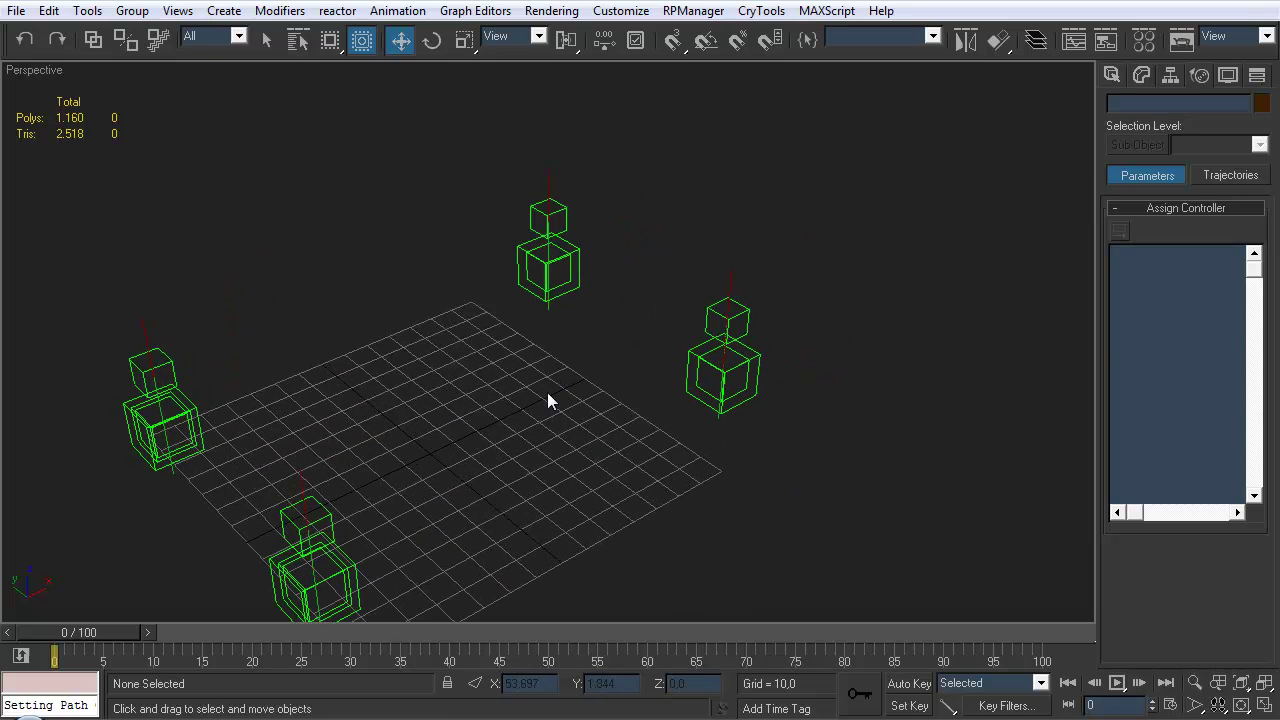
key("alt+w")
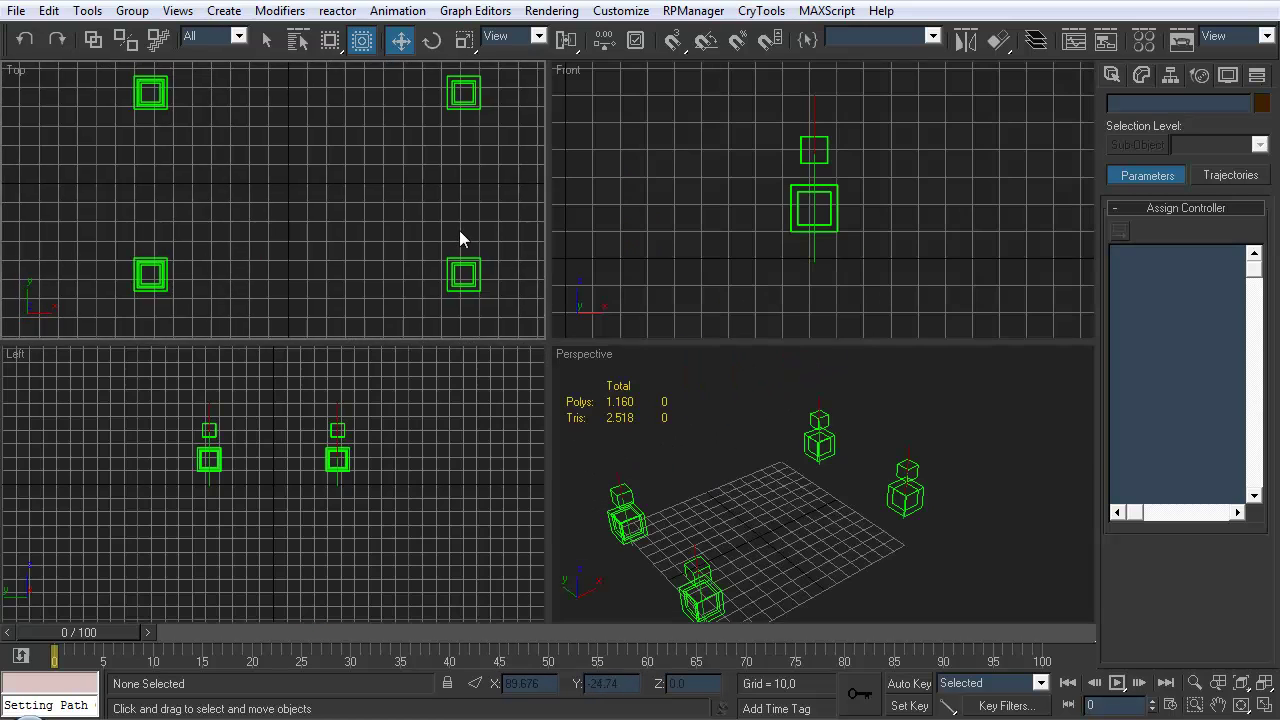
key("alt+w")
left_click(1112, 74)
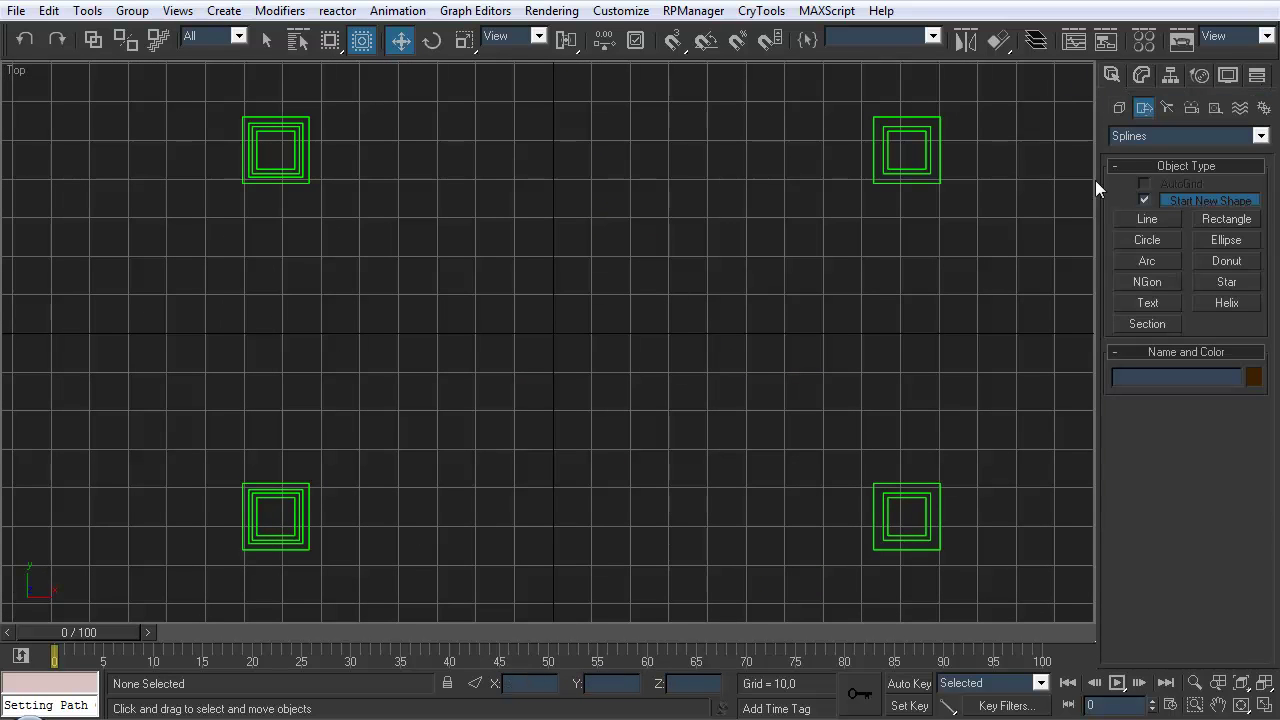
left_click(1149, 218)
middle_click_drag(792, 346, 560, 297)
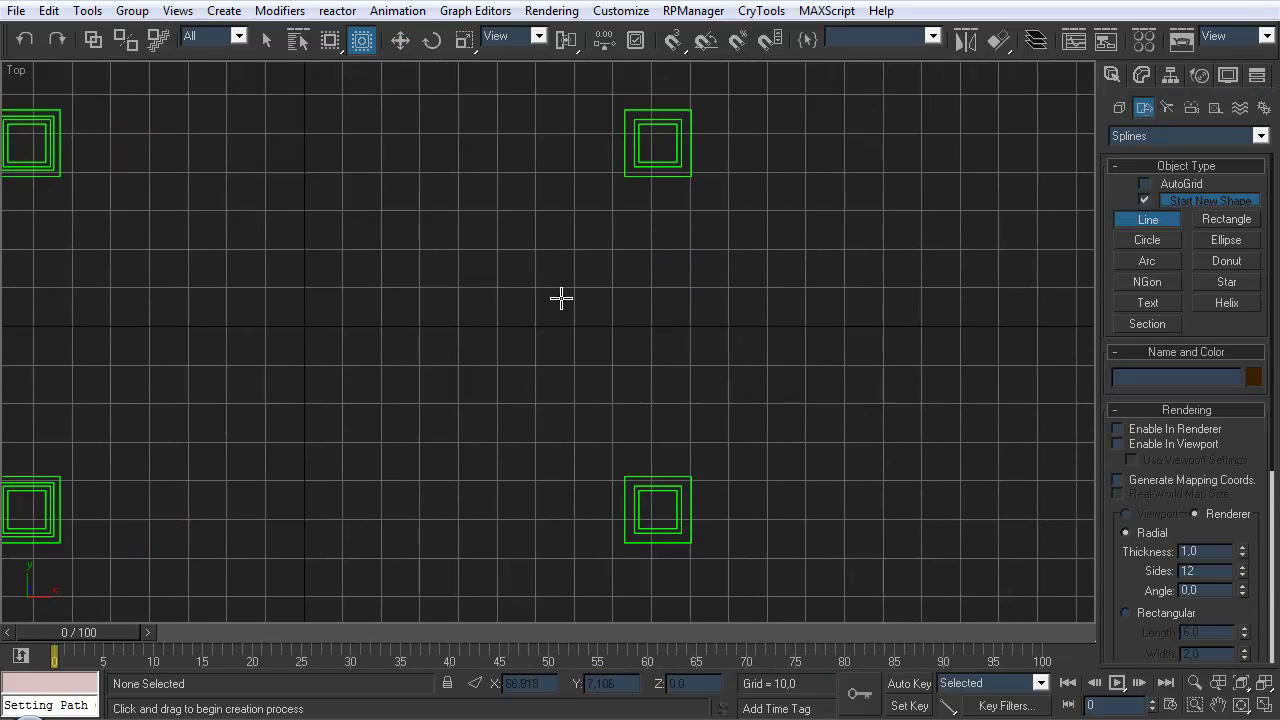
left_click(657, 142)
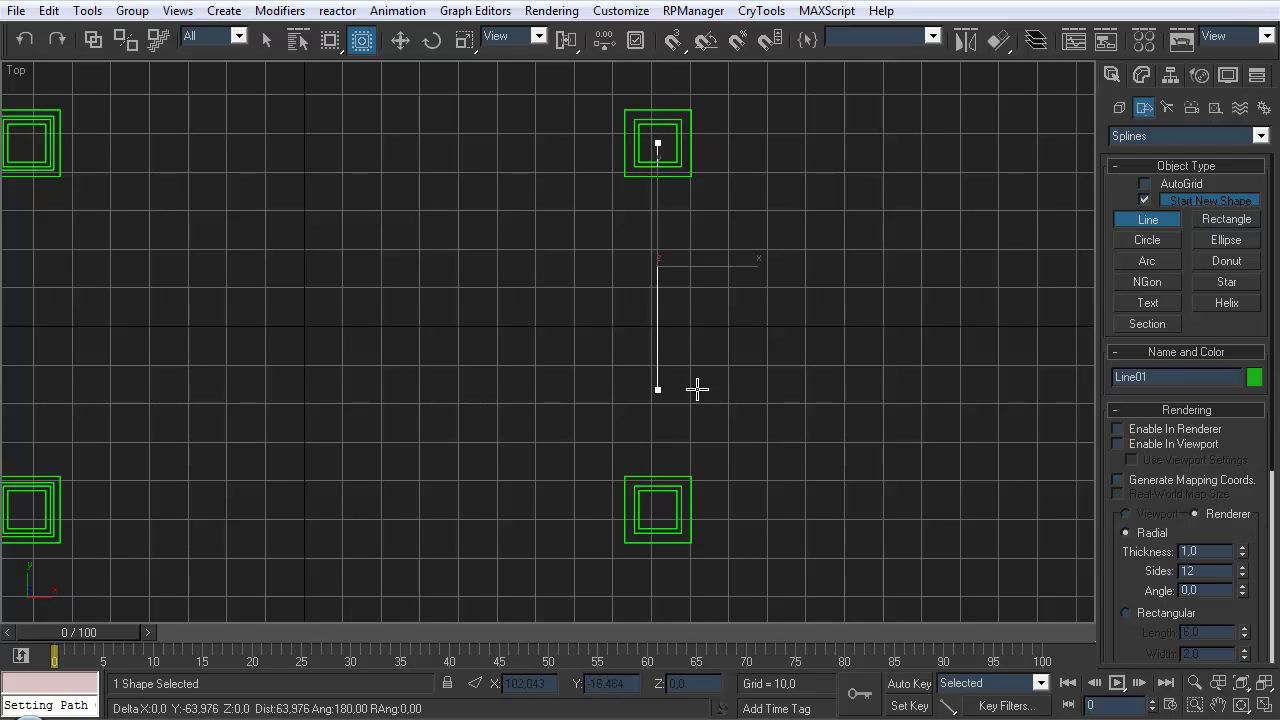
left_click(705, 510)
right_click(889, 451)
middle_click_drag(771, 348, 640, 349)
key("w")
Align the line's negative-Y end vertex to the pivot point of the small upper dummy above it in X, Y and Z position
key("alt+w")
right_click(814, 514)
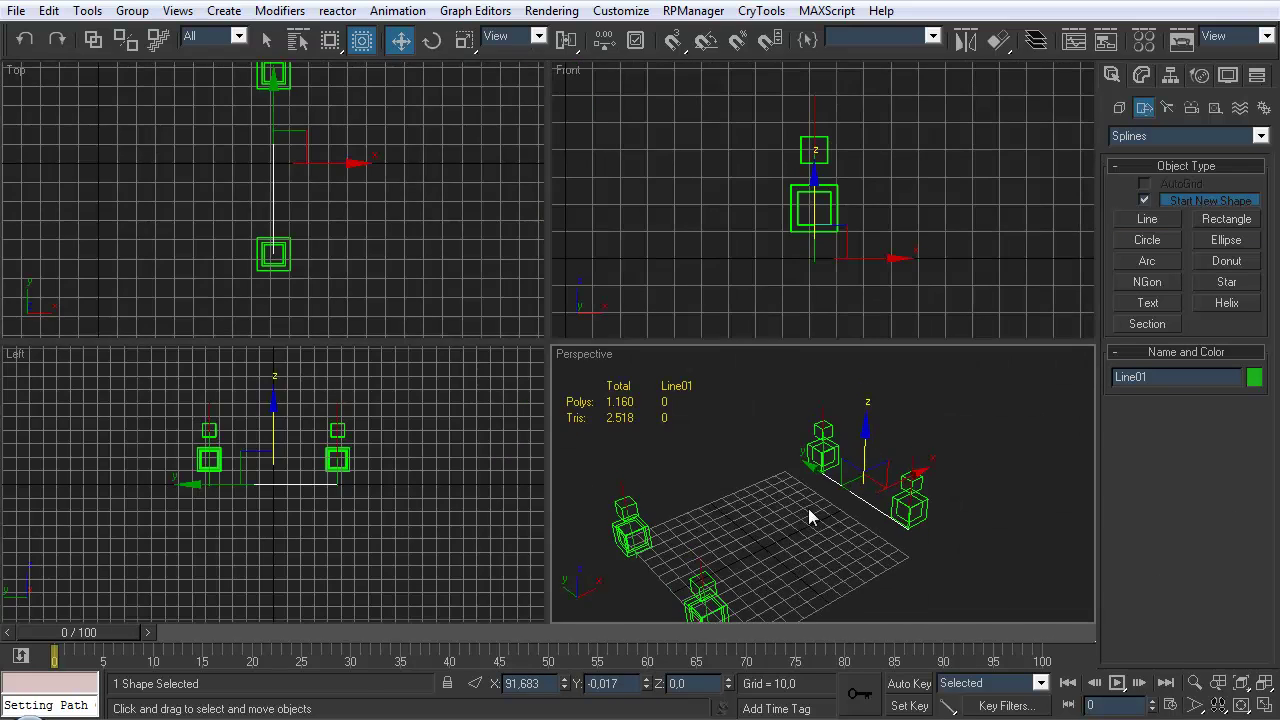
key("alt+w")
scroll(698, 477, "up", 5)
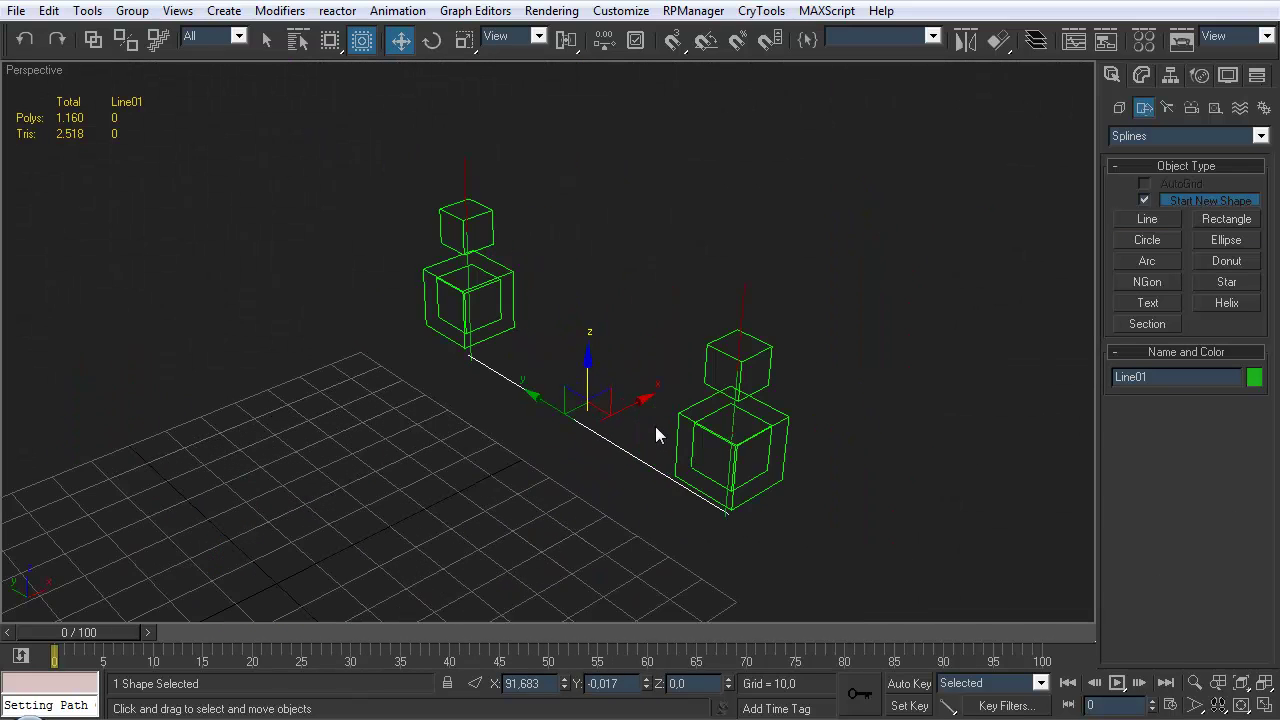
middle_click_drag(652, 418, 646, 410)
left_click(1169, 77)
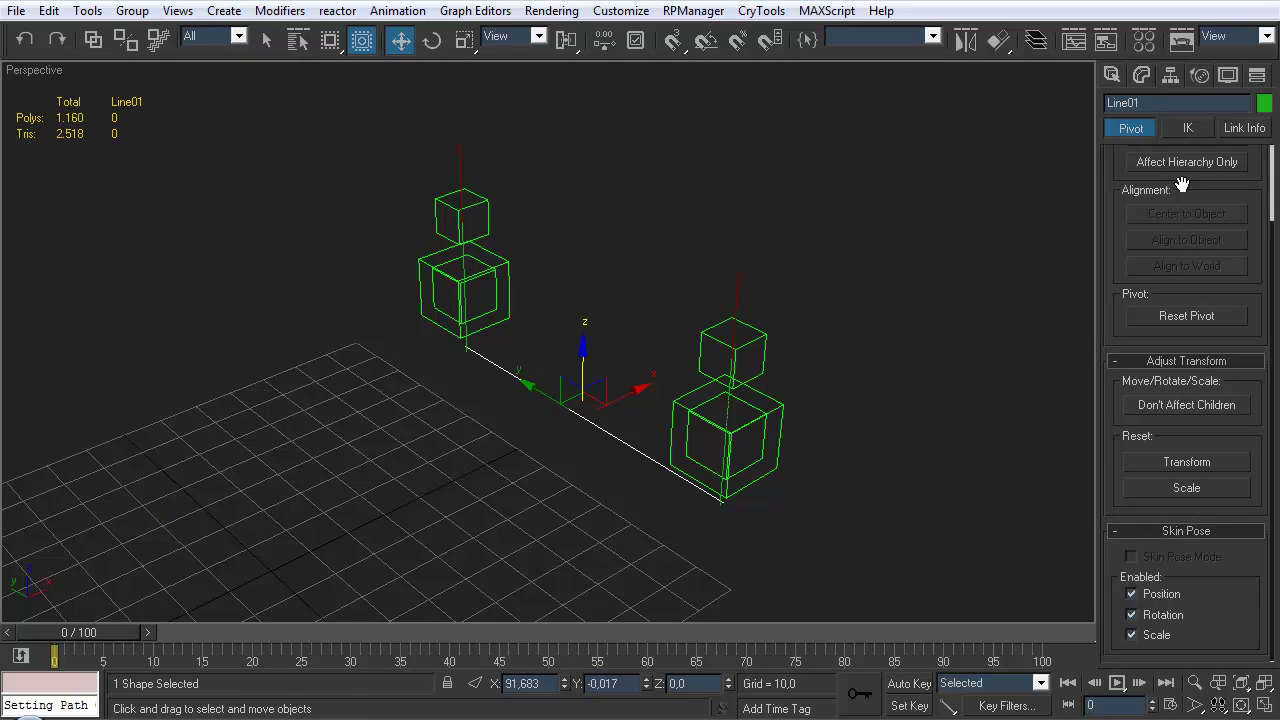
left_click(1146, 78)
left_click(1165, 466)
left_click(1161, 504)
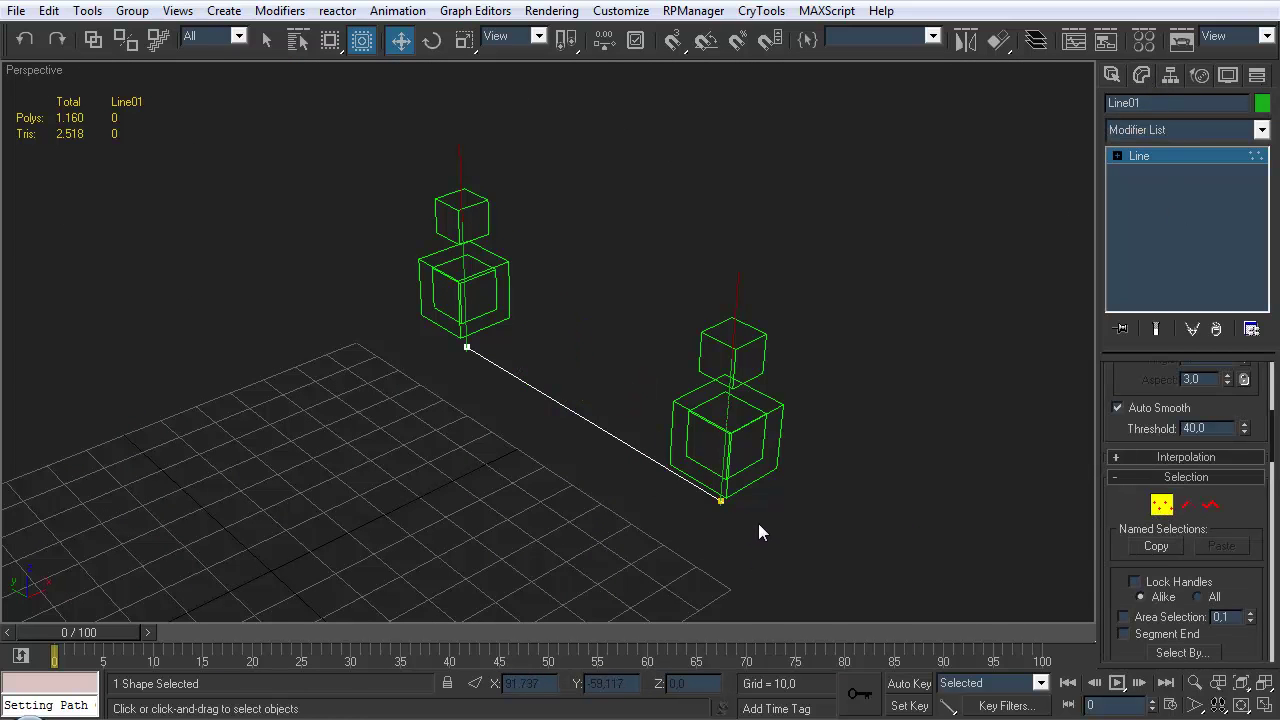
left_click_drag(759, 530, 675, 497)
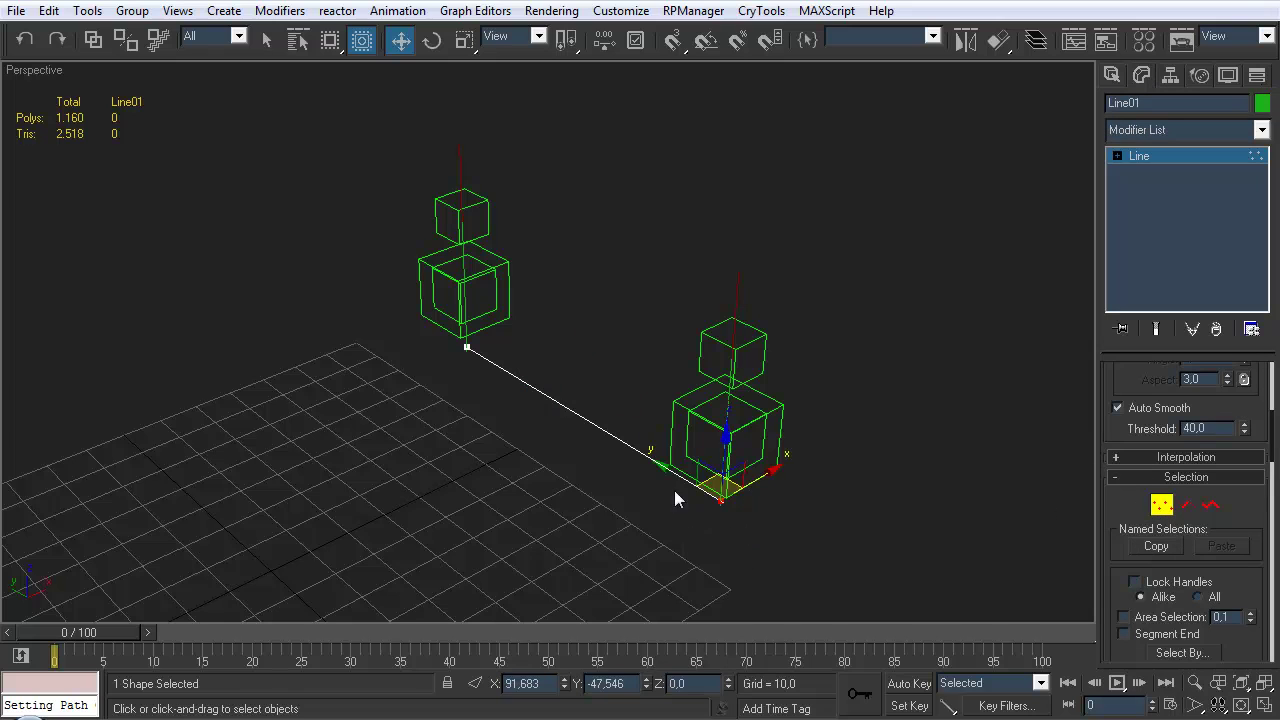
left_click(999, 42)
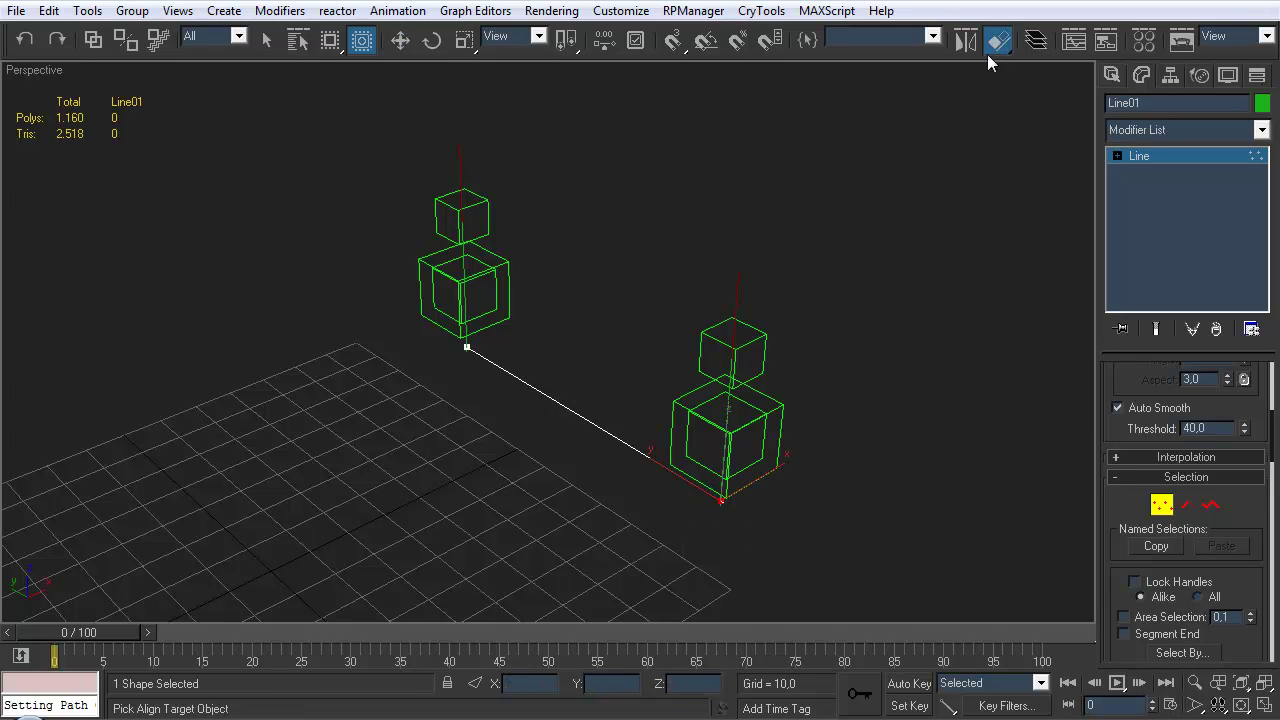
left_click(752, 329)
left_click(944, 279)
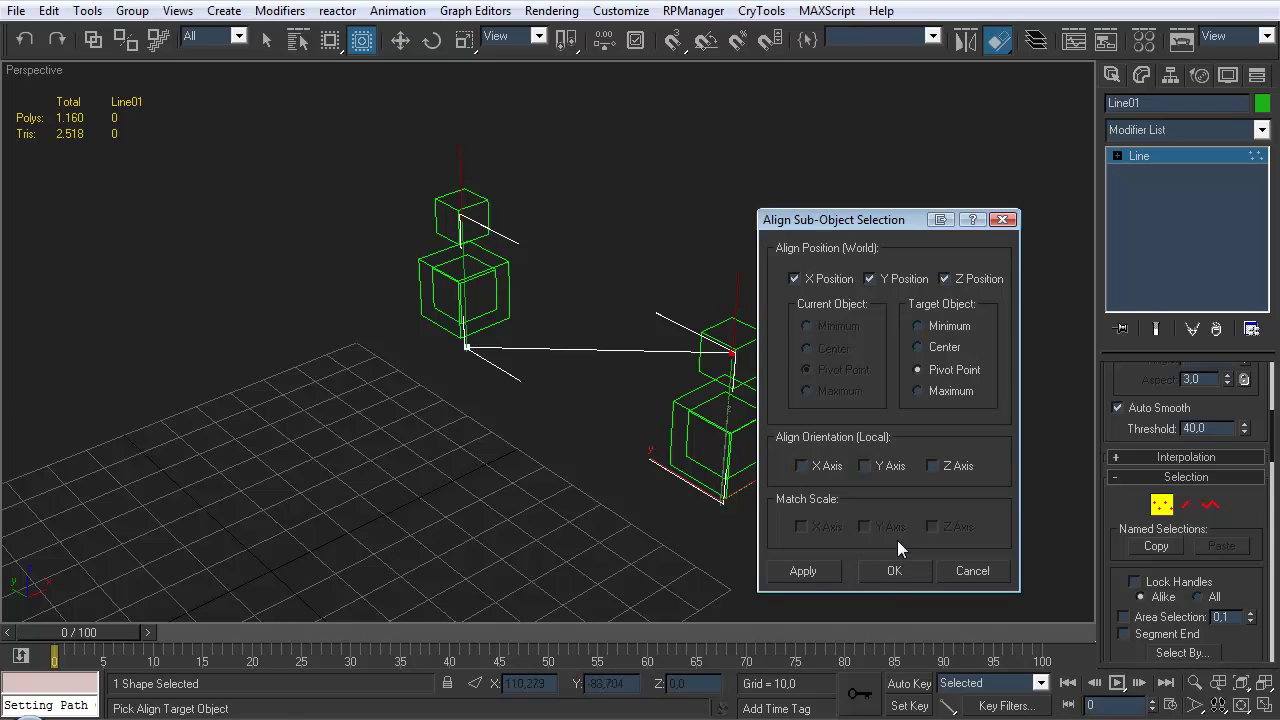
left_click(894, 571)
Align the line's other end vertex to the opposite small upper dummy's pivot point in X, Y and Z, and leave vertex editing
middle_click_drag(593, 422, 631, 412)
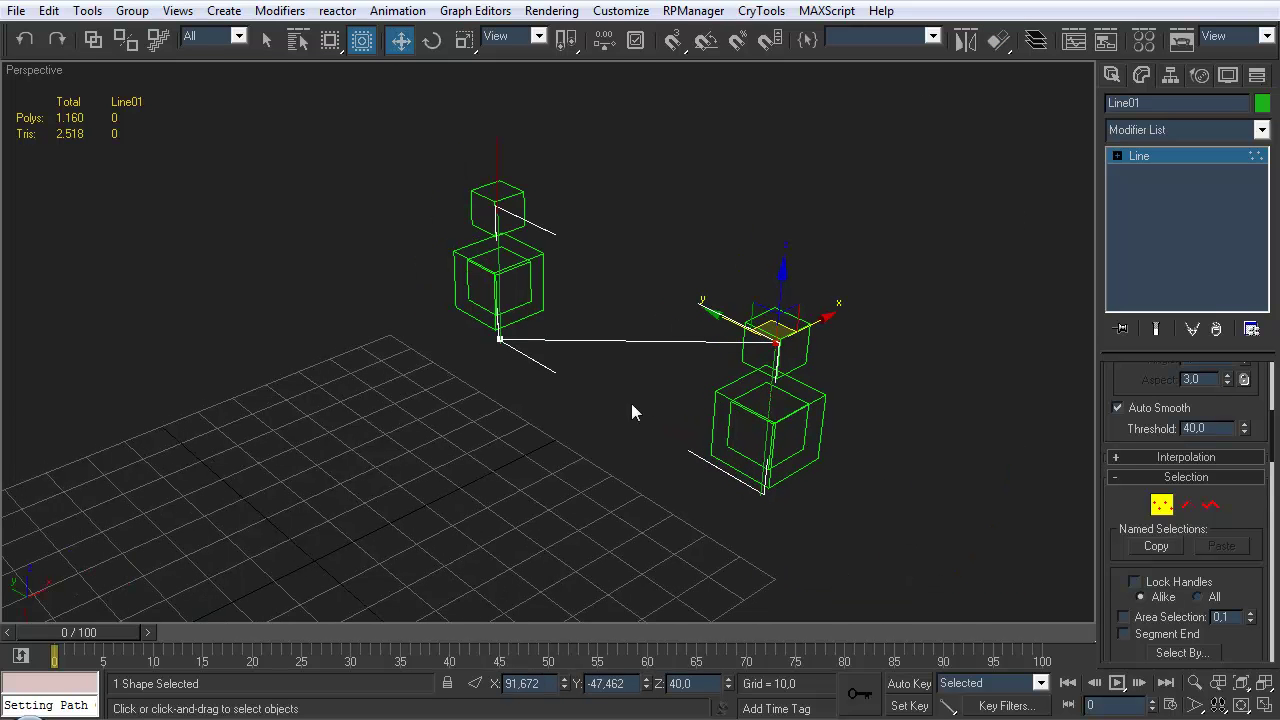
left_click(483, 342)
left_click(998, 40)
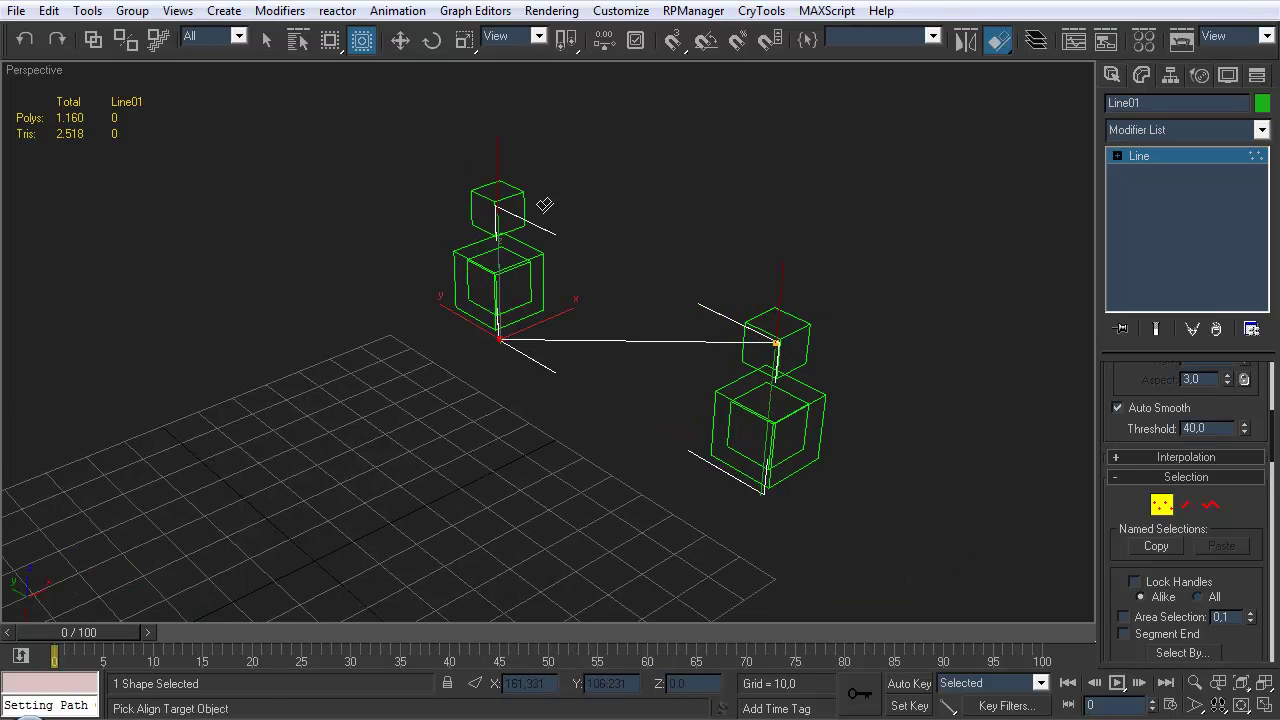
left_click(512, 200)
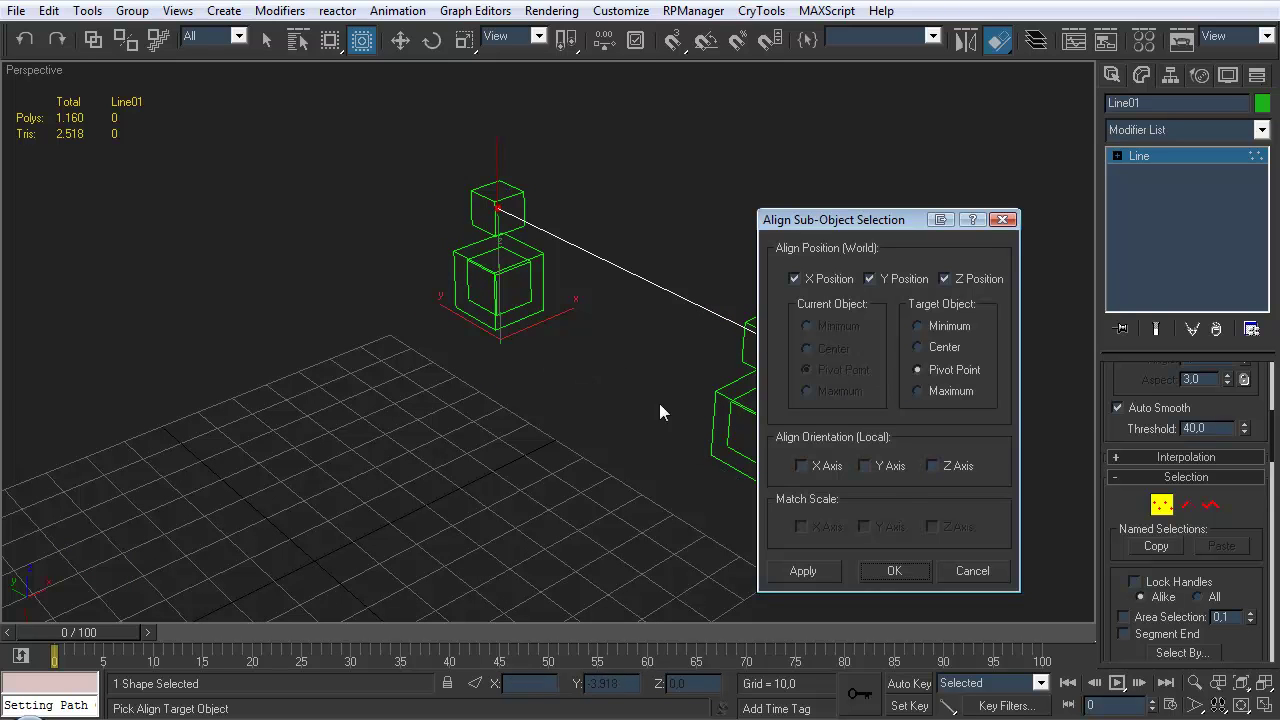
left_click(903, 569)
left_click(1161, 507)
Open the pivot adjustment settings for the line joining the two upper dummies
middle_click_drag(560, 400, 650, 350, "alt")
left_click(1170, 75)
scroll(1175, 176, "up", 3)
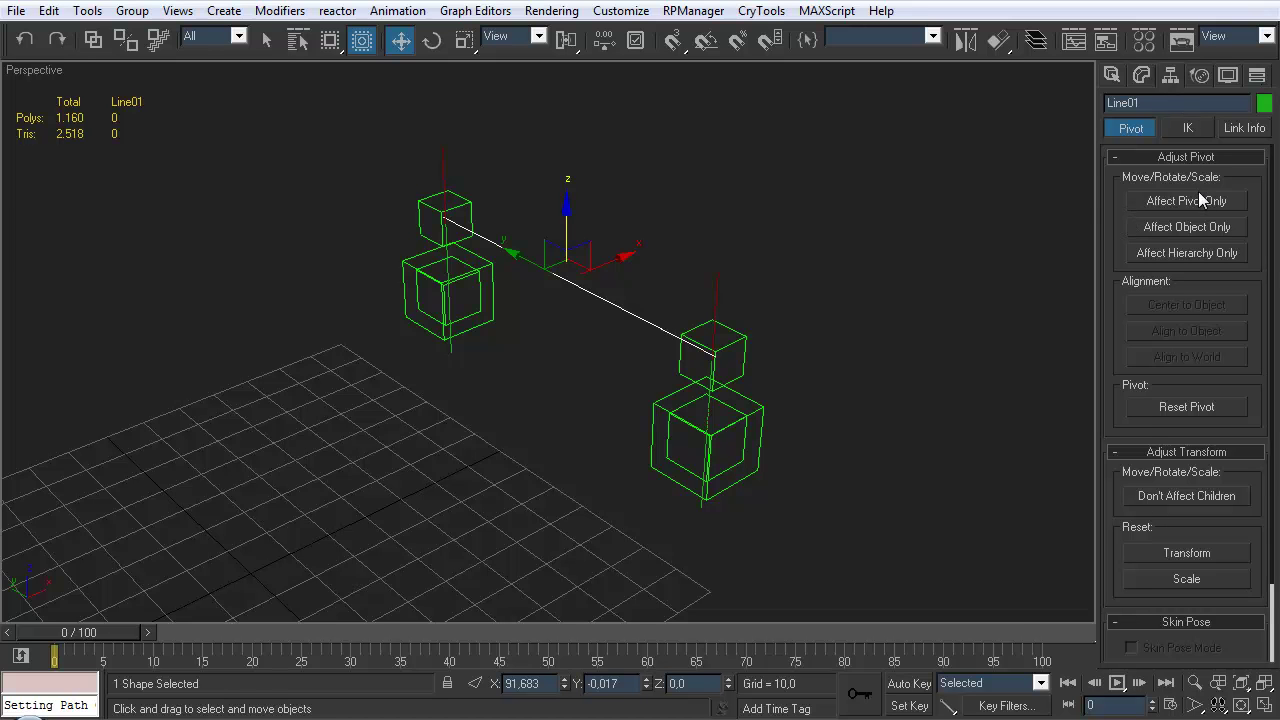
Align only the line's pivot with the near suspension dummy, matching pivot point to pivot point in X, Y and Z position
left_click(1184, 201)
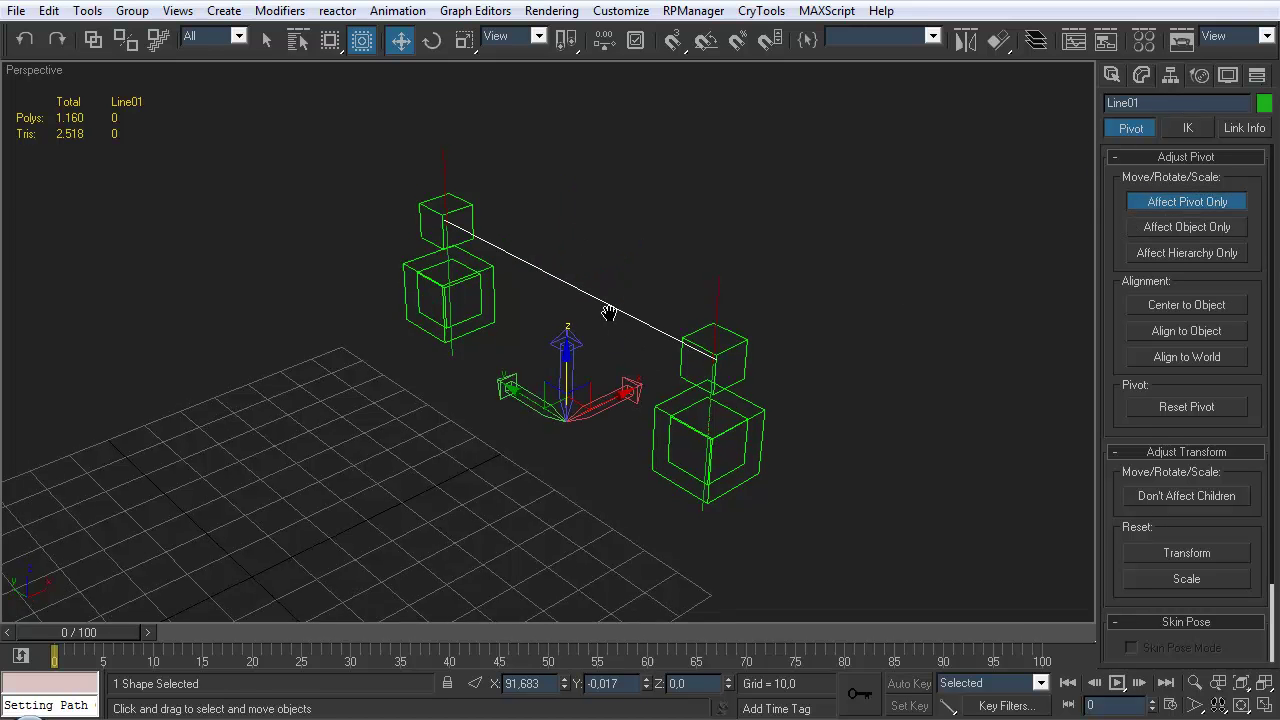
middle_click_drag(552, 438, 554, 448)
middle_click_drag(639, 405, 633, 385)
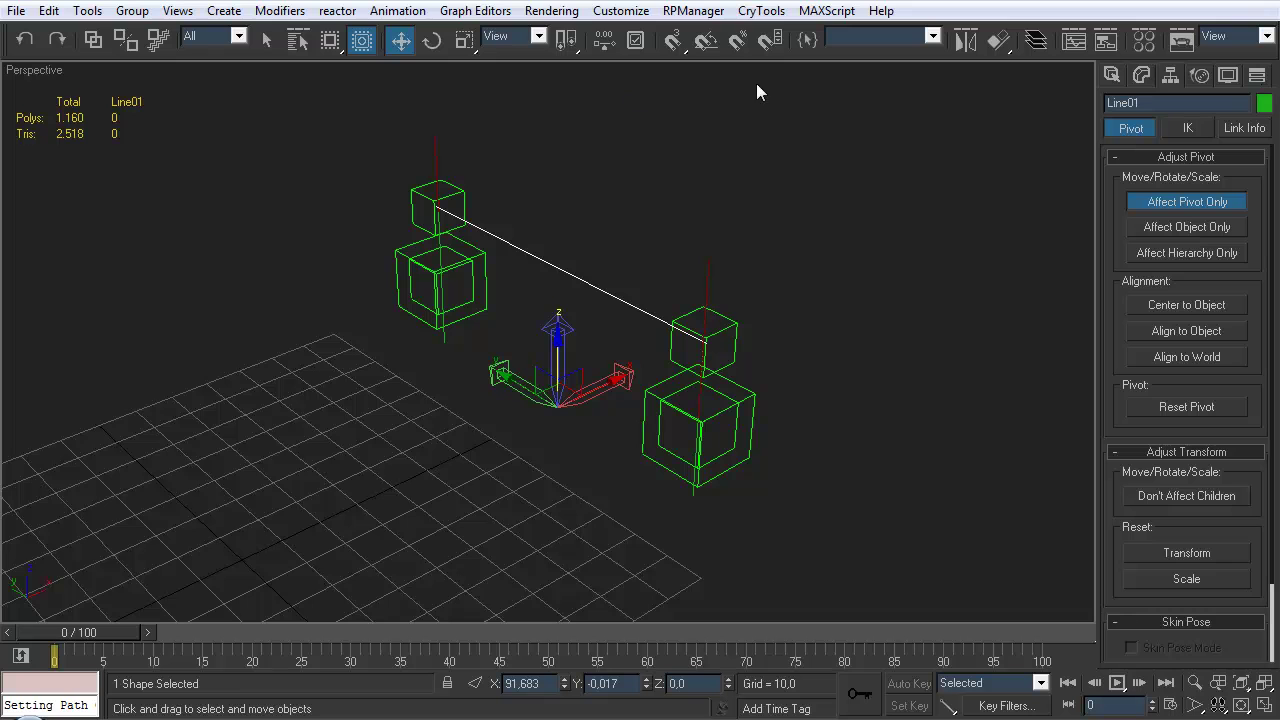
left_click(1000, 40)
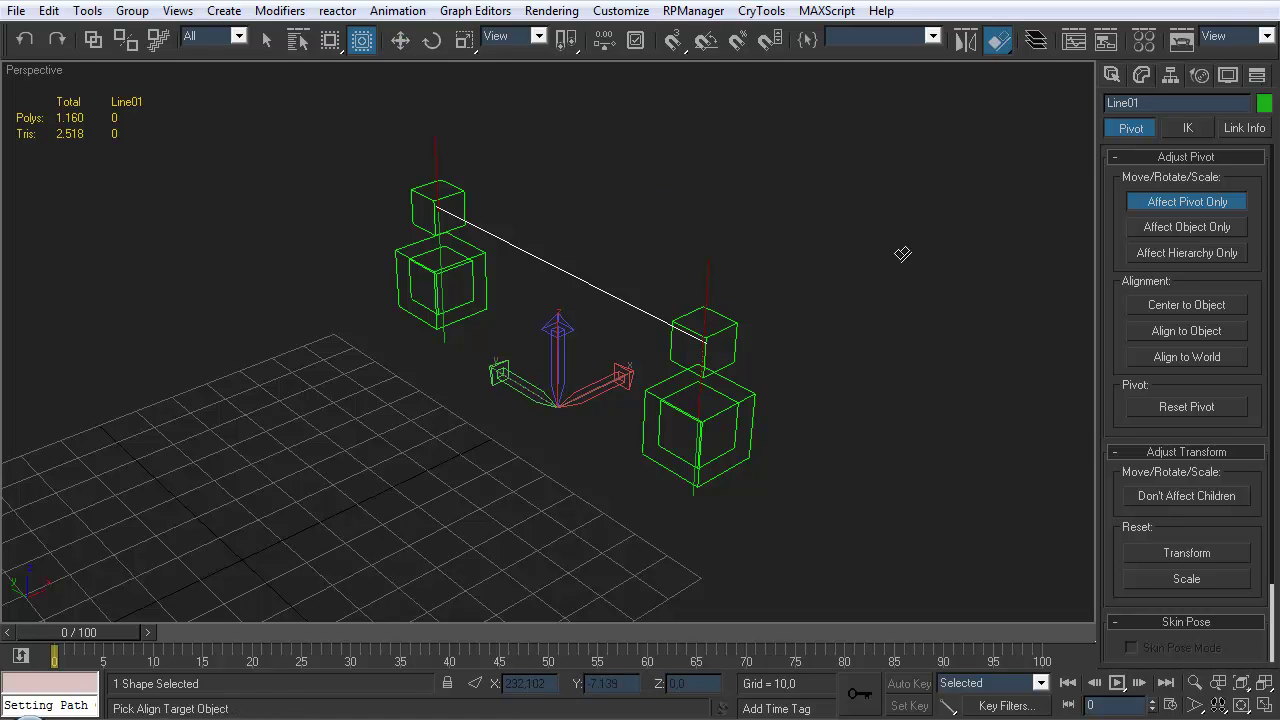
left_click(738, 332)
left_click(891, 561)
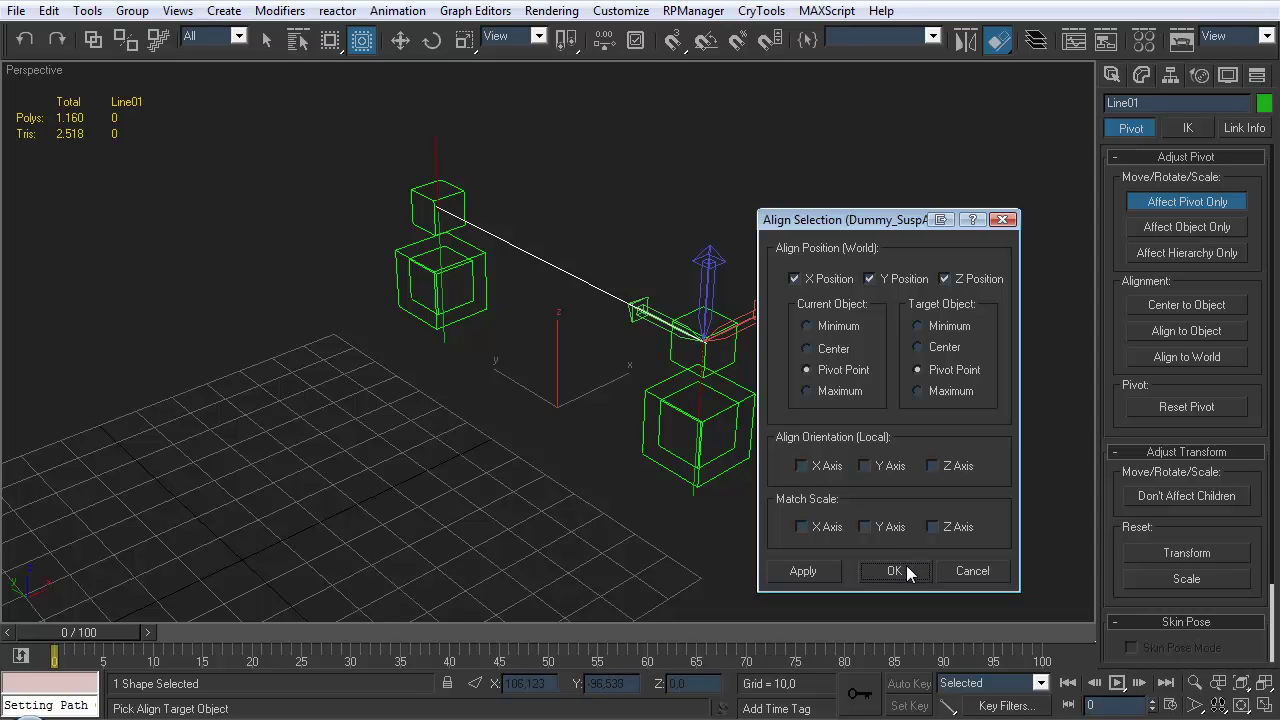
left_click(906, 565)
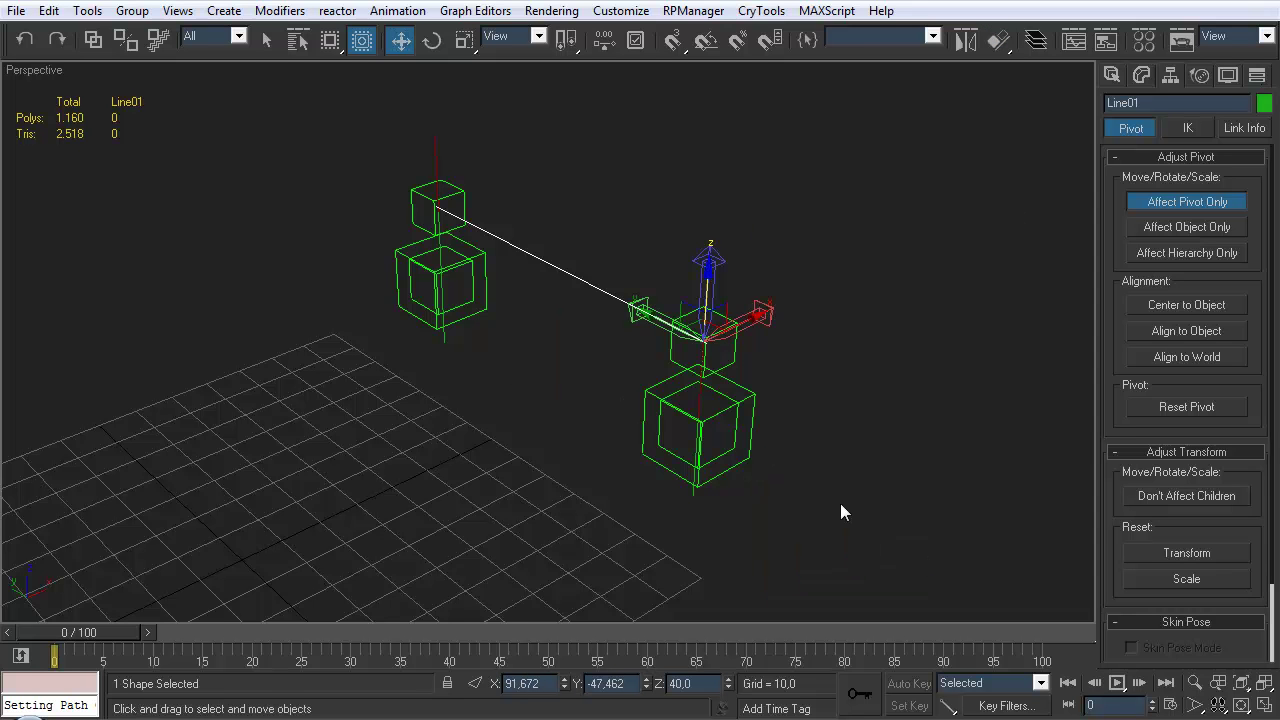
left_click(1176, 203)
Enable the line's rendering in the viewport and set its radial thickness to 3,24
scroll(605, 380, "up", 3)
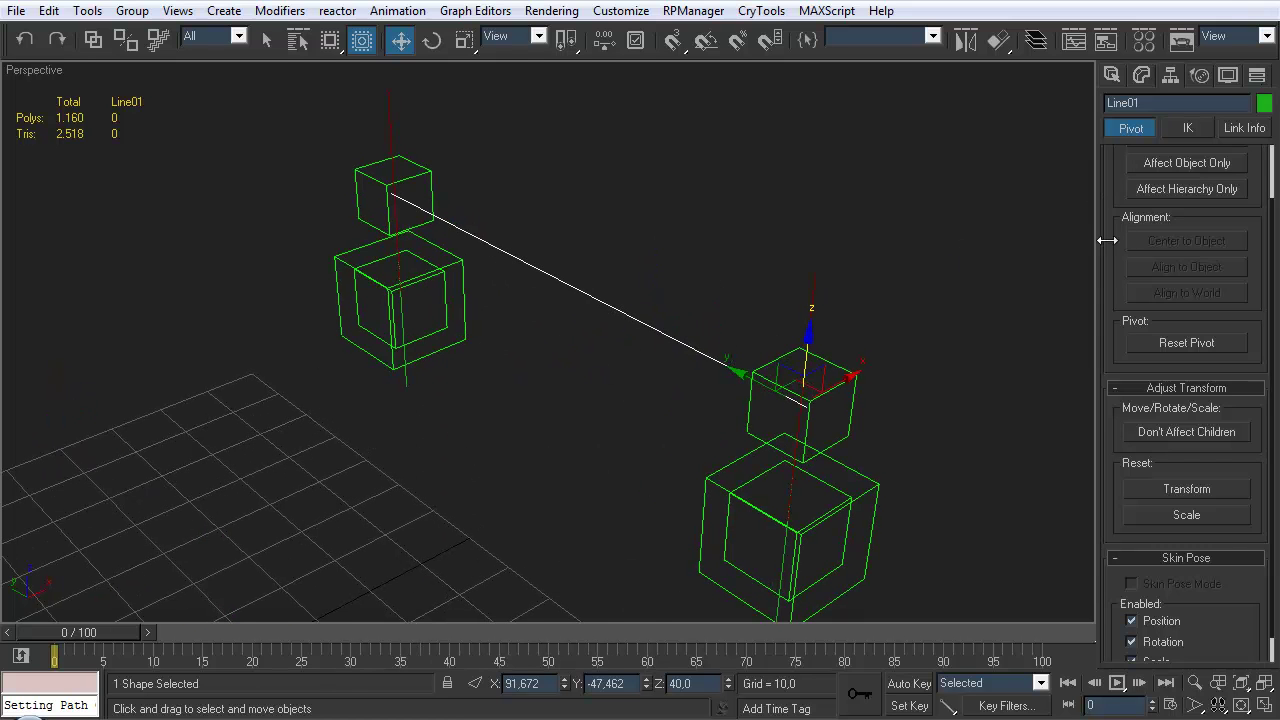
scroll(1110, 192, "up", 2)
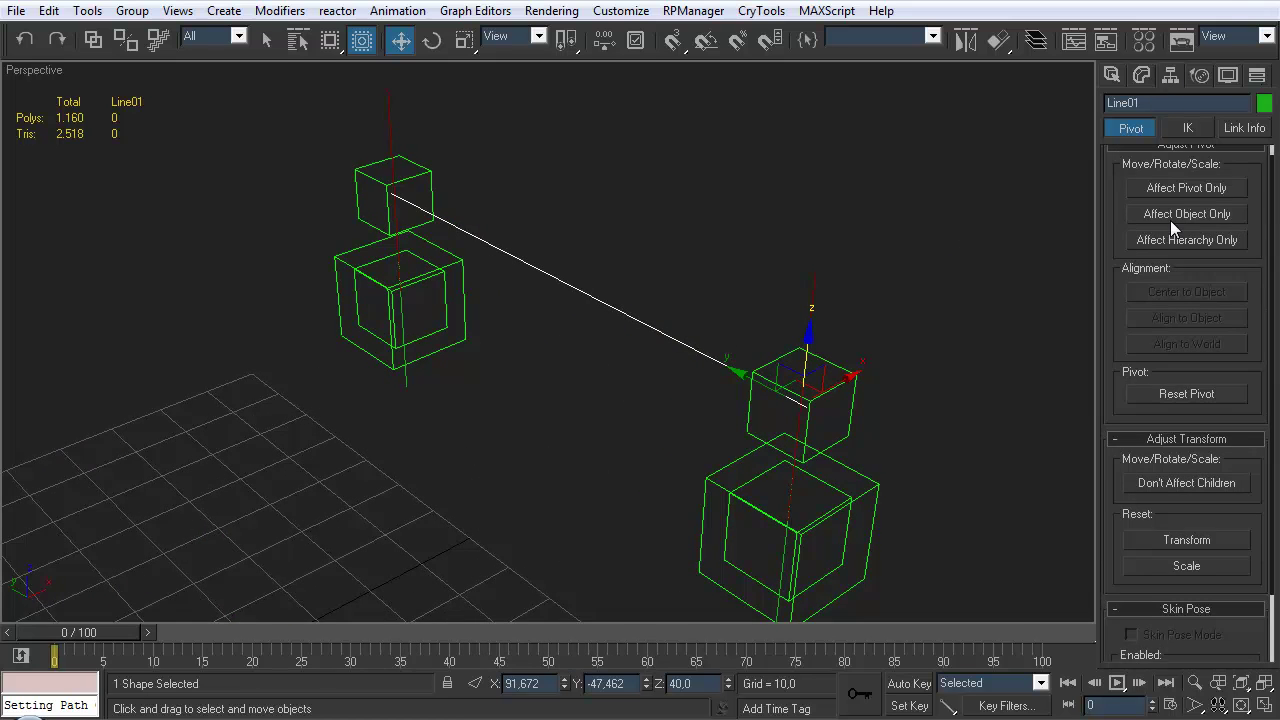
left_click(1152, 75)
scroll(1140, 380, "up", 5)
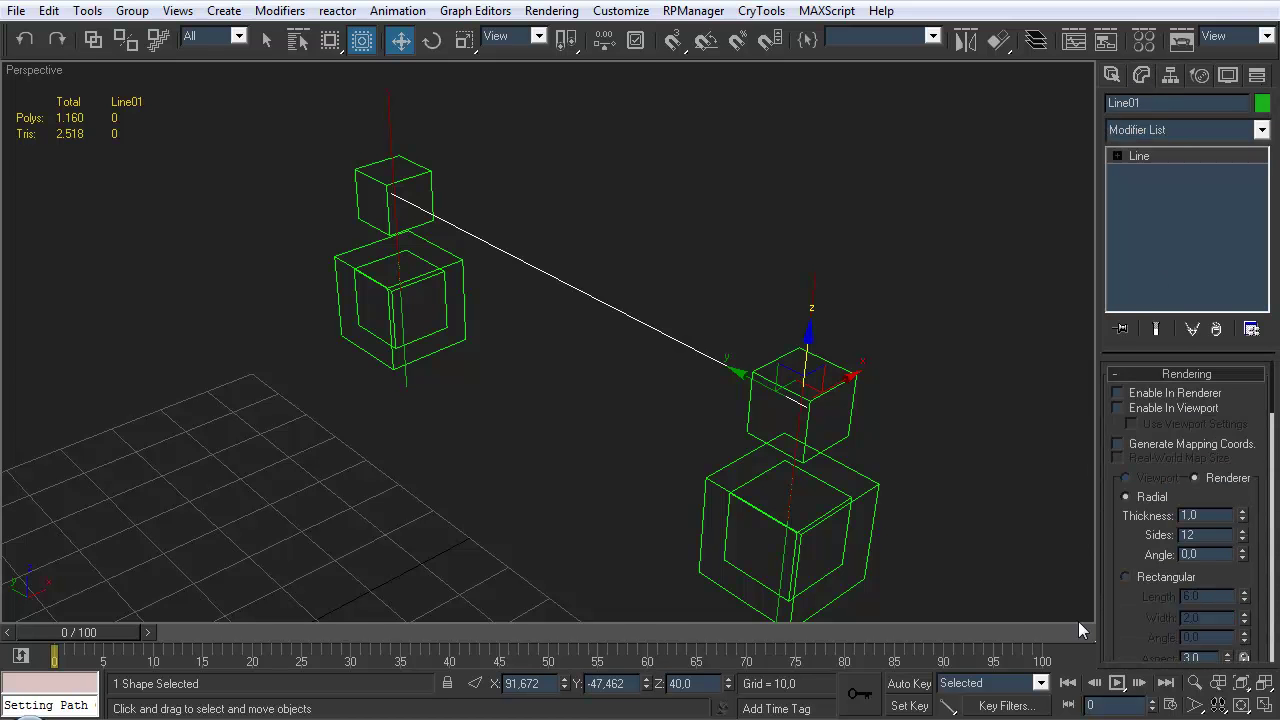
left_click(1148, 408)
left_click_drag(1244, 520, 1180, 290)
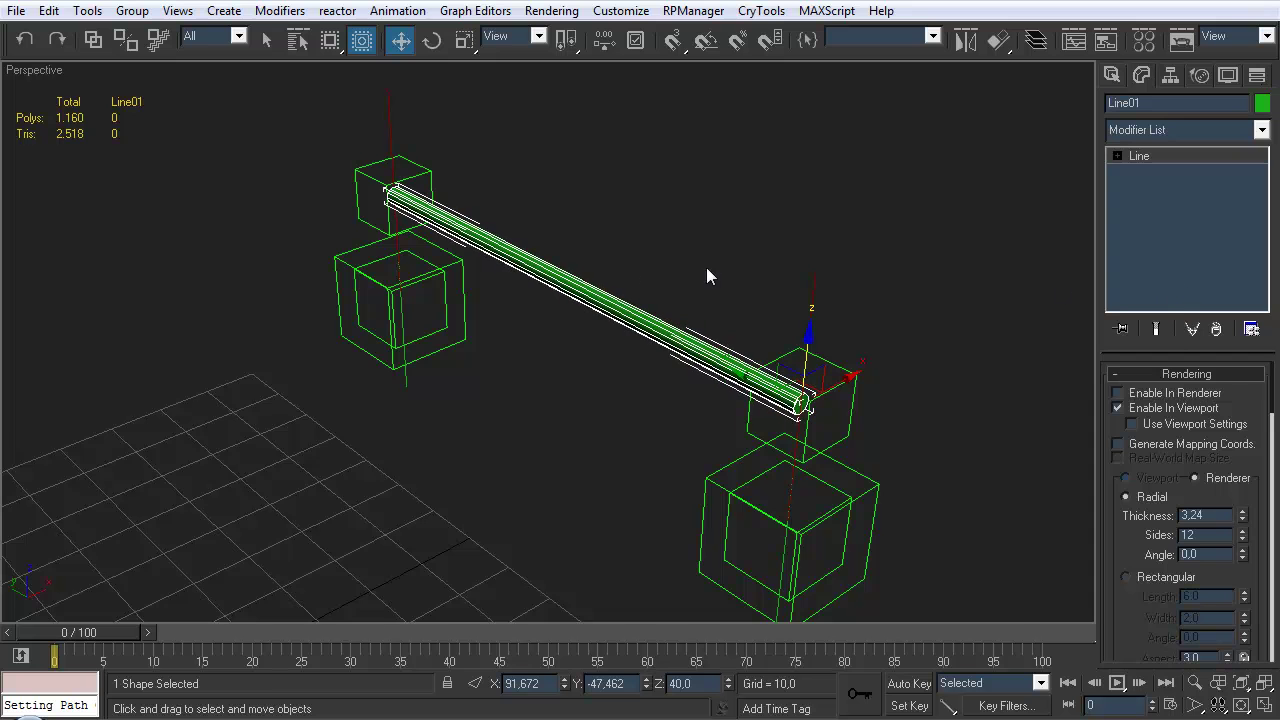
left_click(645, 246)
middle_click_drag(645, 246, 671, 359)
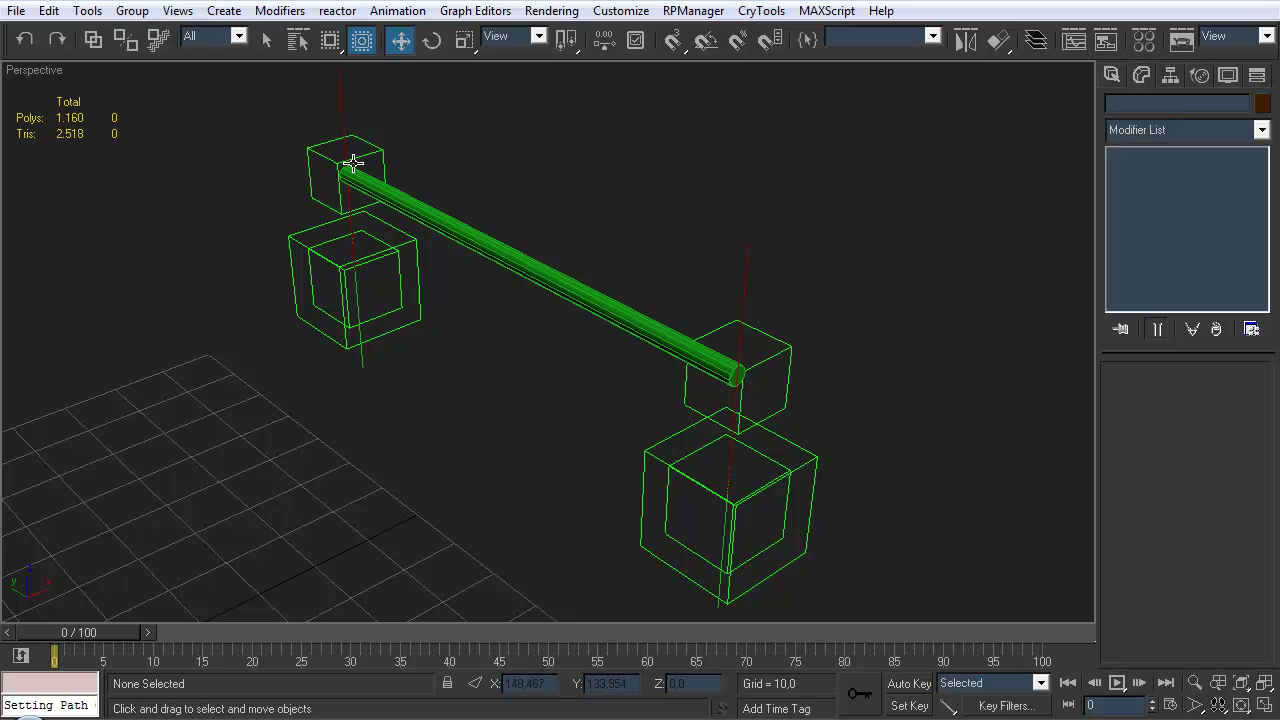
middle_click_drag(516, 204, 524, 188)
Apply a Position Constraint that attaches the line to the near suspension dummy
left_click(643, 310)
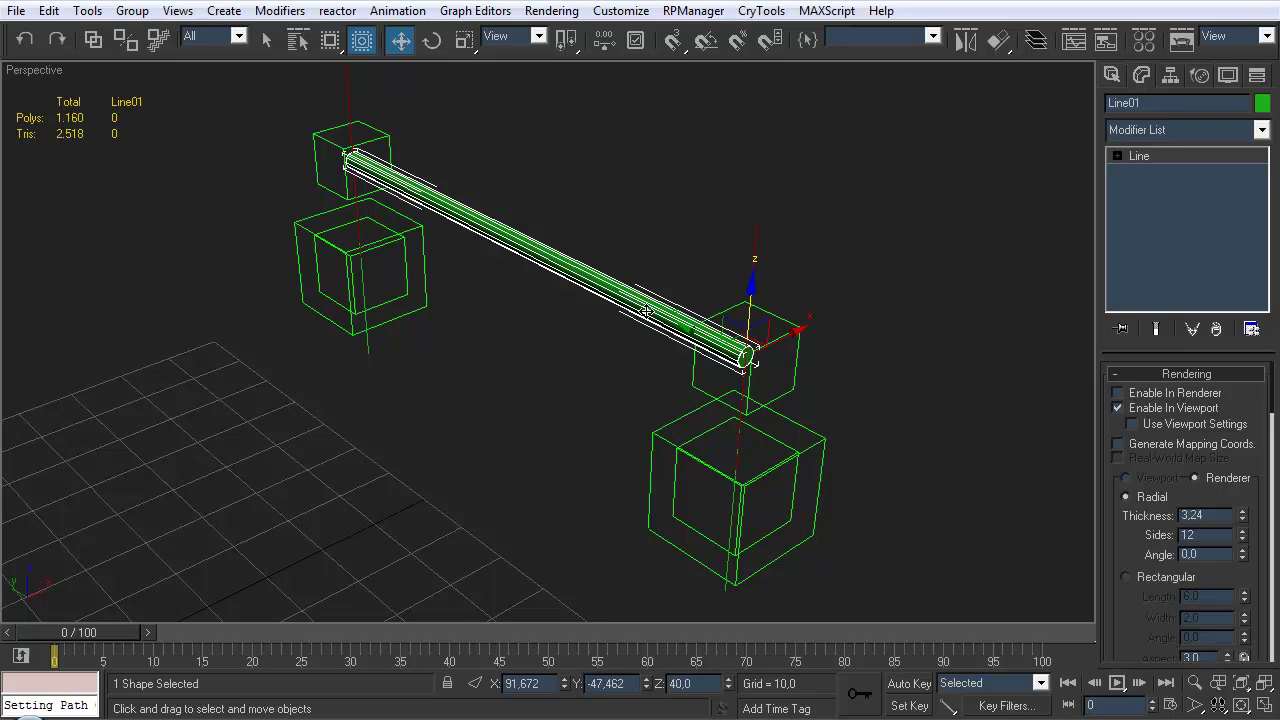
key("q")
middle_click_drag(451, 283, 454, 252)
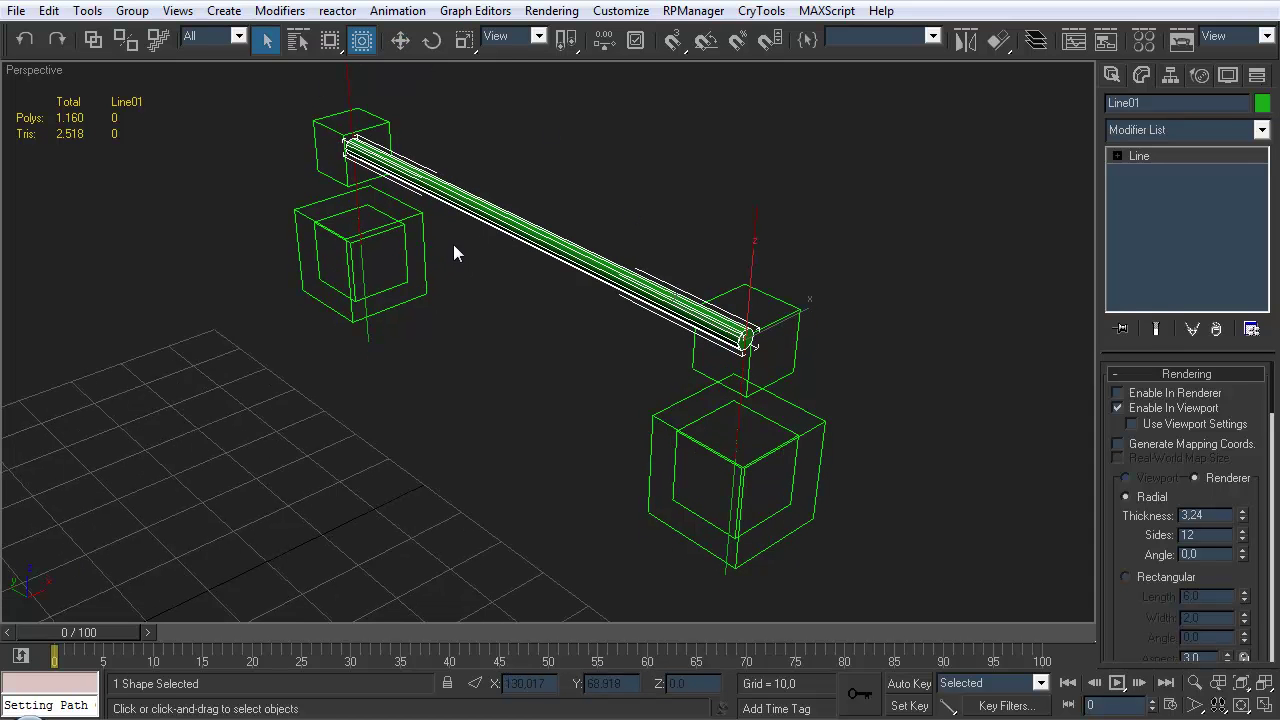
left_click(395, 12)
mouse_move(373, 64)
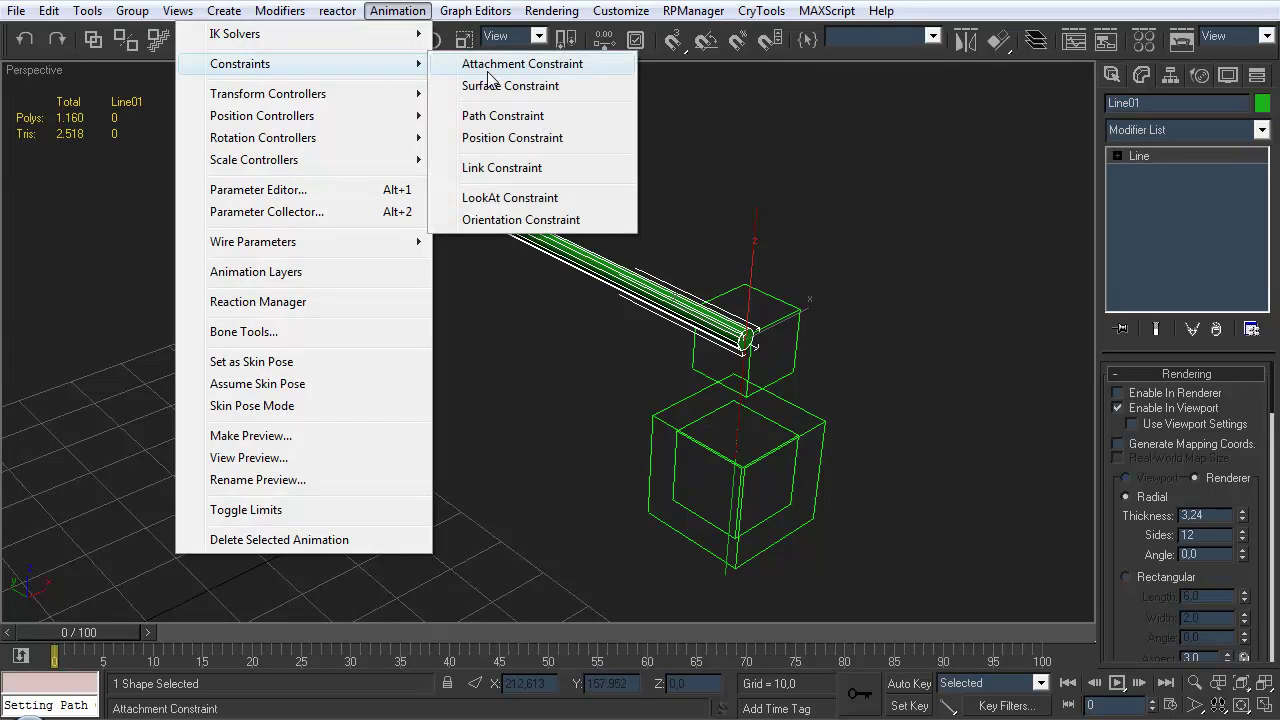
left_click(497, 136)
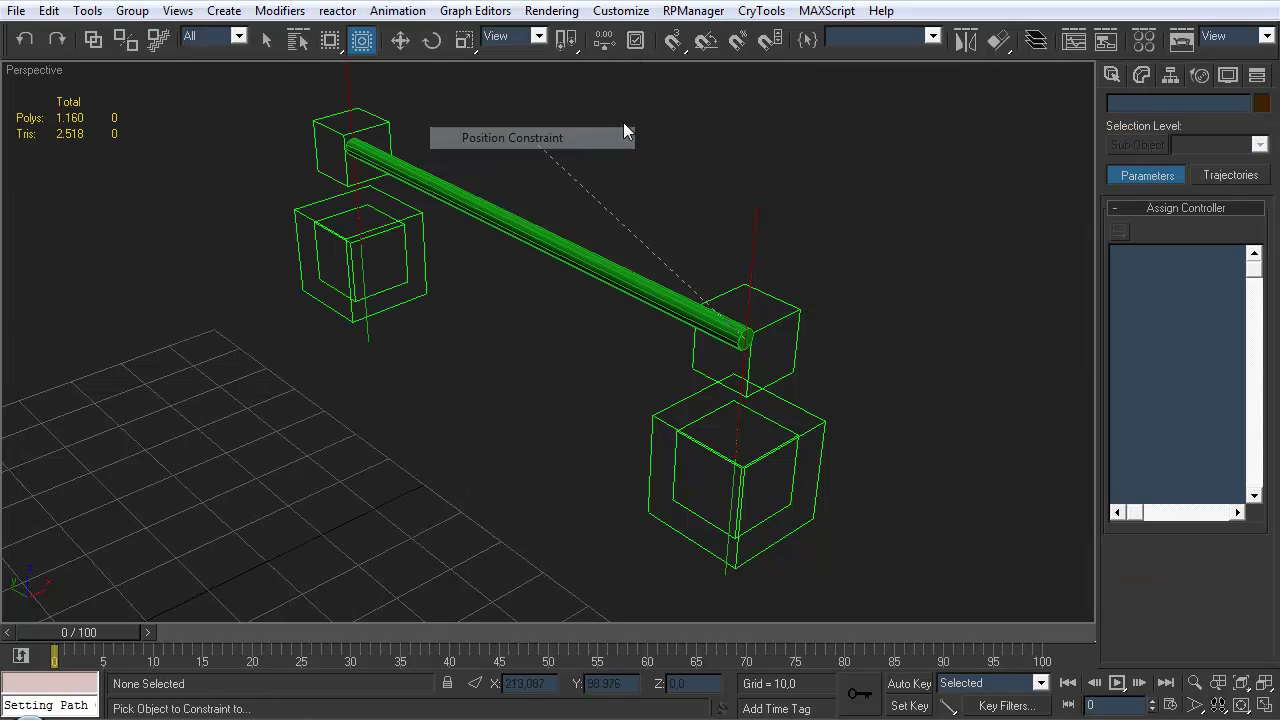
left_click(772, 295)
middle_click_drag(829, 277, 597, 290)
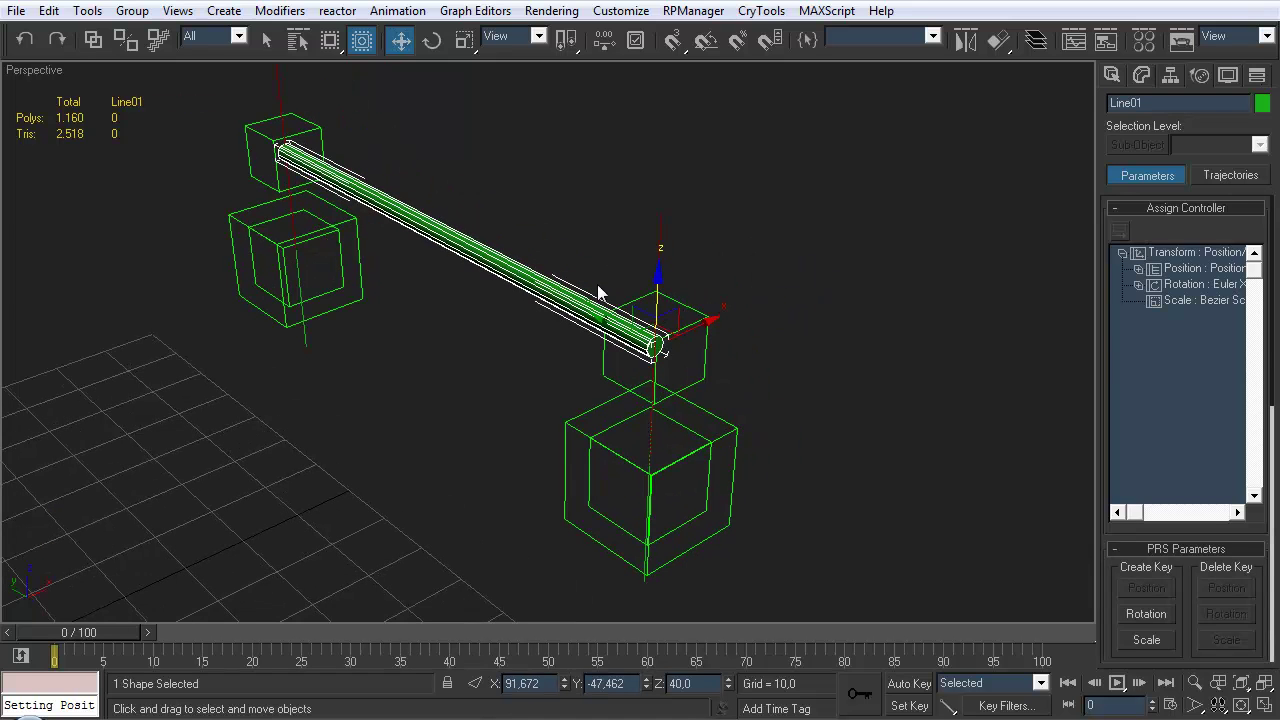
Test the position constraint by moving the wheel hub dummy Dummy_WheelHub_RL vertically and back
left_click(690, 450)
left_click_drag(645, 418, 638, 505)
left_click_drag(646, 443, 651, 426)
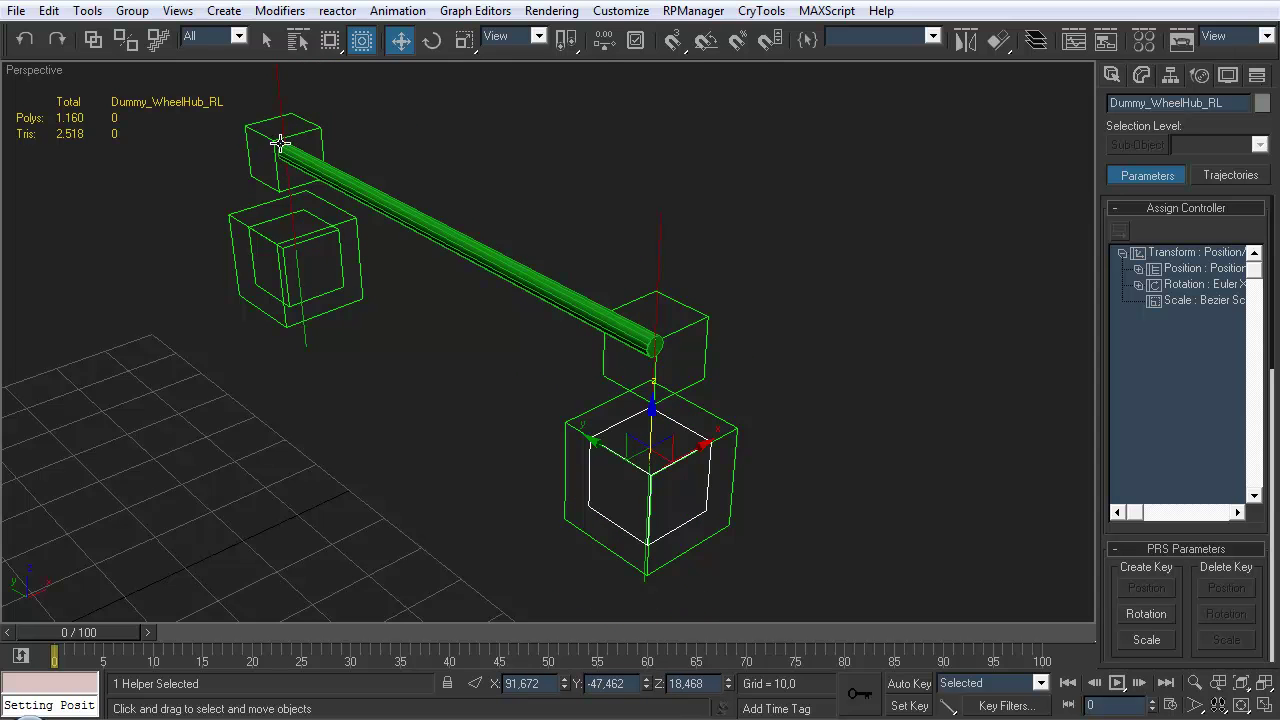
Apply a LookAt Constraint that aims the line at the far suspension dummy
middle_click_drag(437, 346, 570, 408)
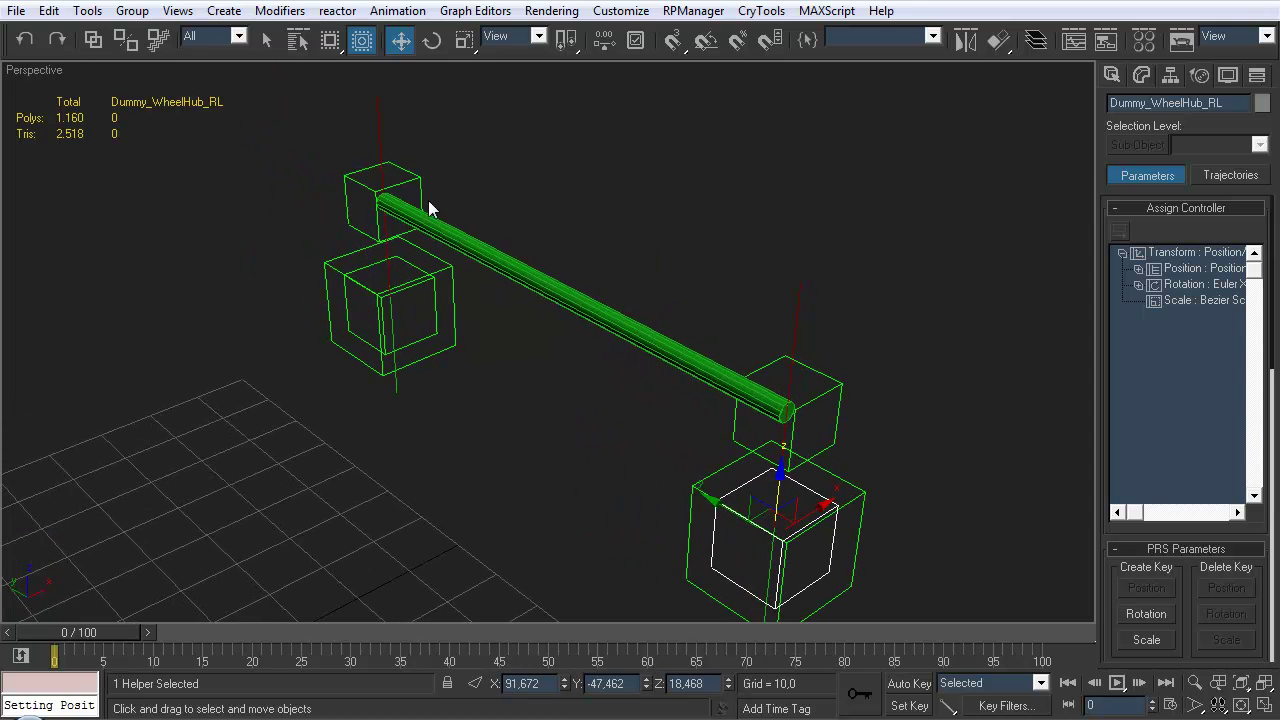
middle_click_drag(654, 298, 678, 289, "alt")
key("q")
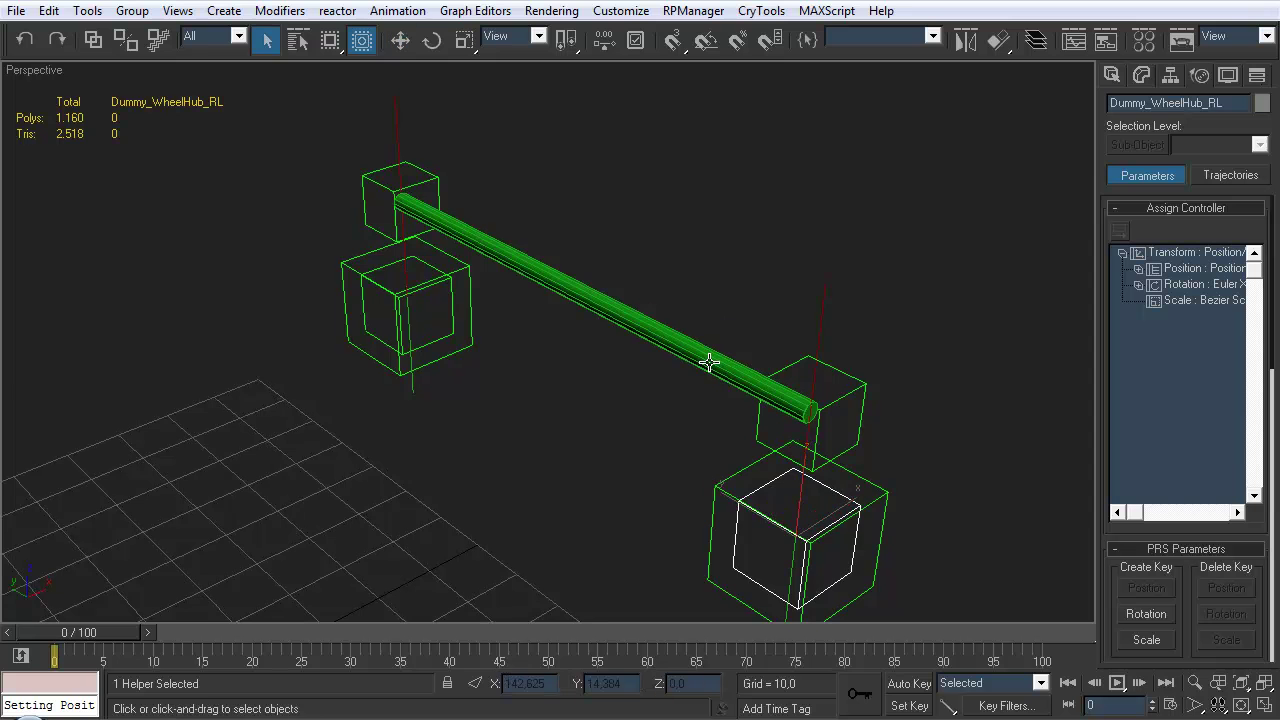
left_click(705, 372)
middle_click_drag(488, 262, 504, 252)
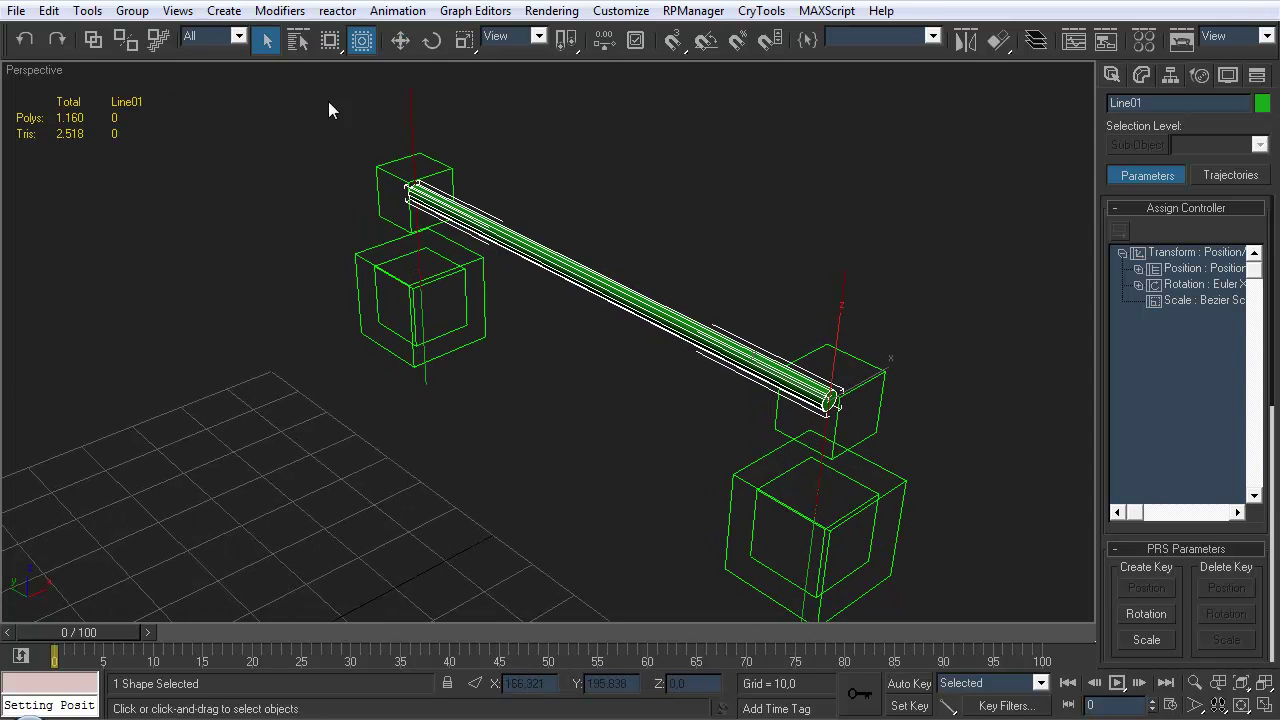
left_click(398, 12)
mouse_move(330, 63)
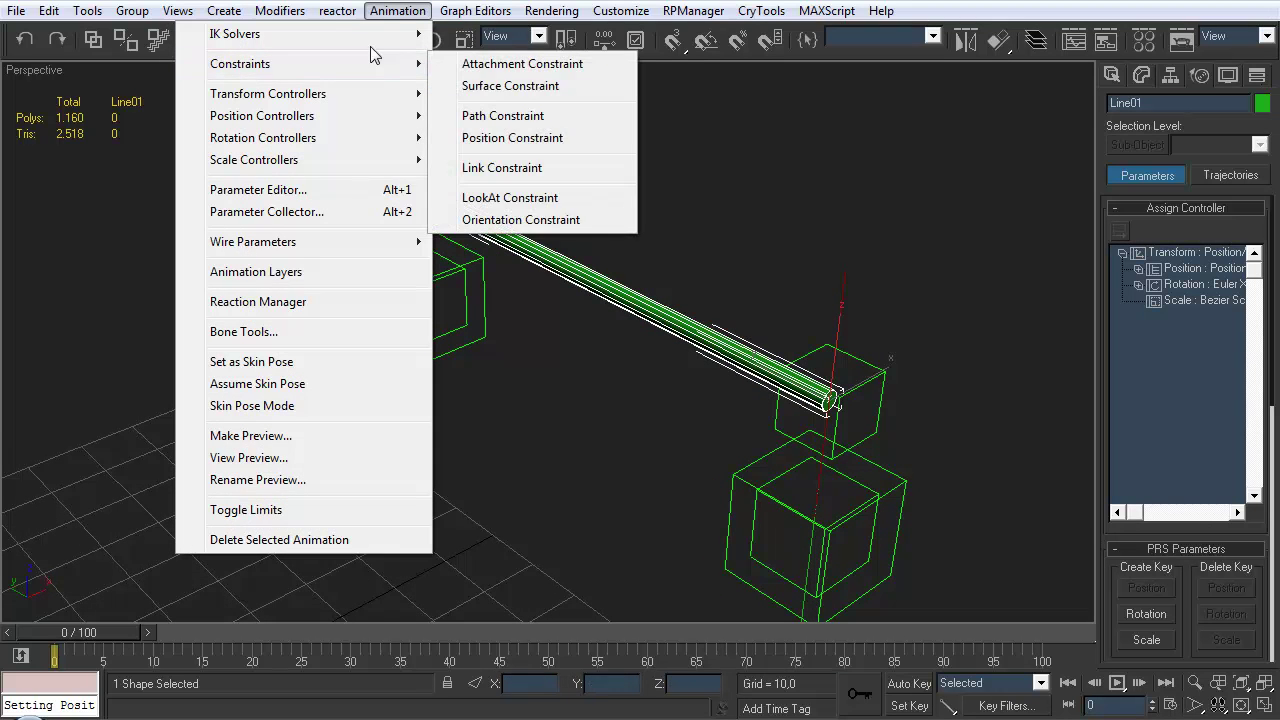
left_click(533, 197)
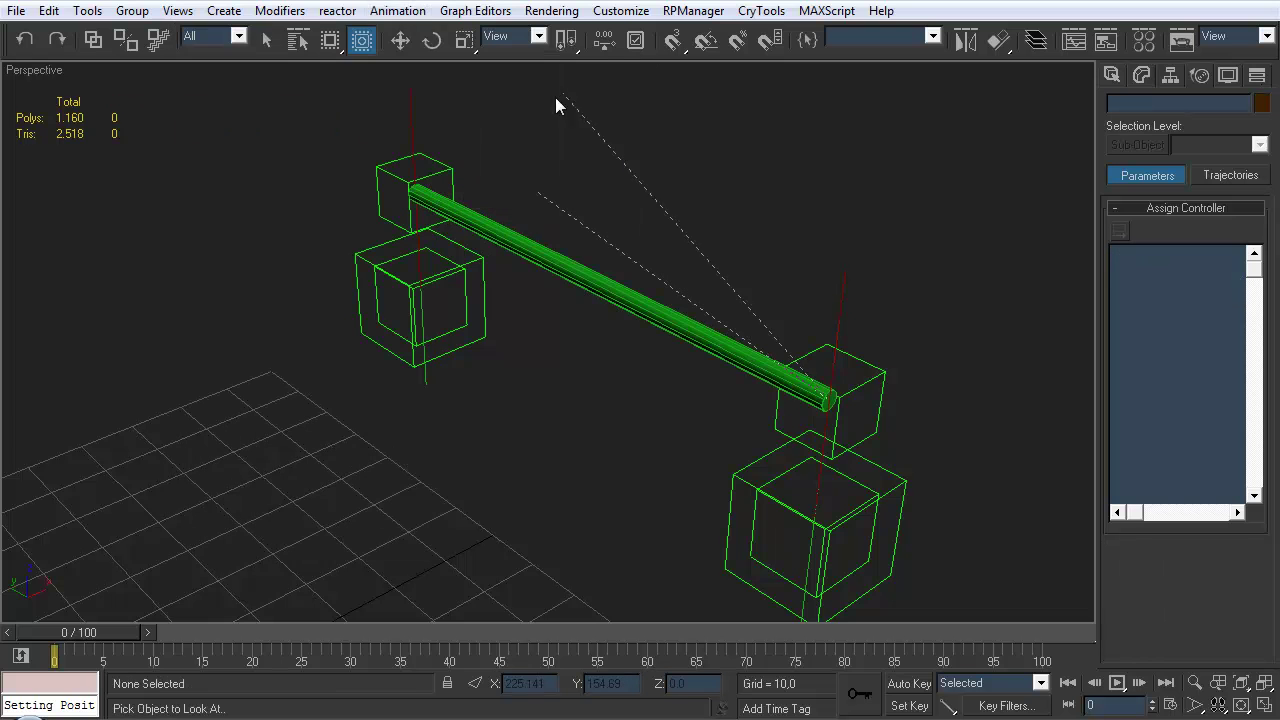
left_click(440, 165)
middle_click_drag(565, 293, 640, 276)
scroll(545, 224, "down", 3)
mouse_move(570, 277)
middle_mouse_down()
mouse_move(557, 245)
mouse_move(575, 275)
middle_mouse_up()
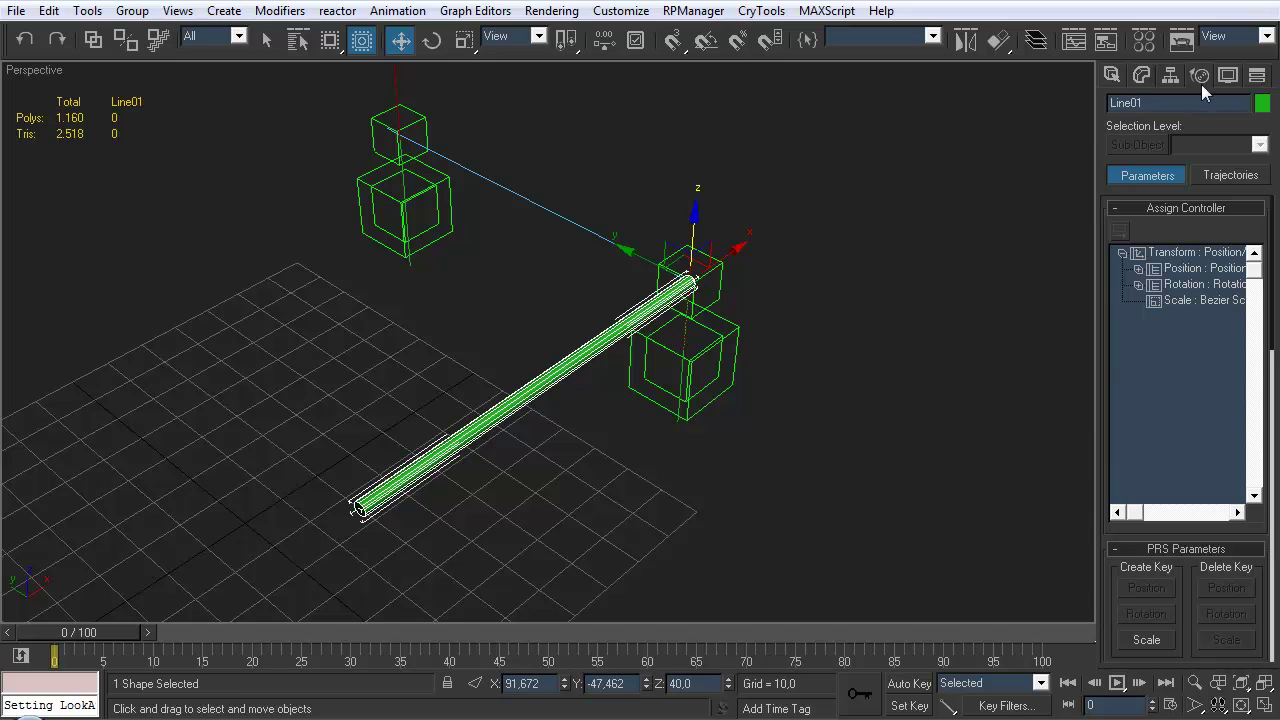
Set the LookAt axis of the line's constraint to Y
left_click_drag(1110, 612, 1129, 401)
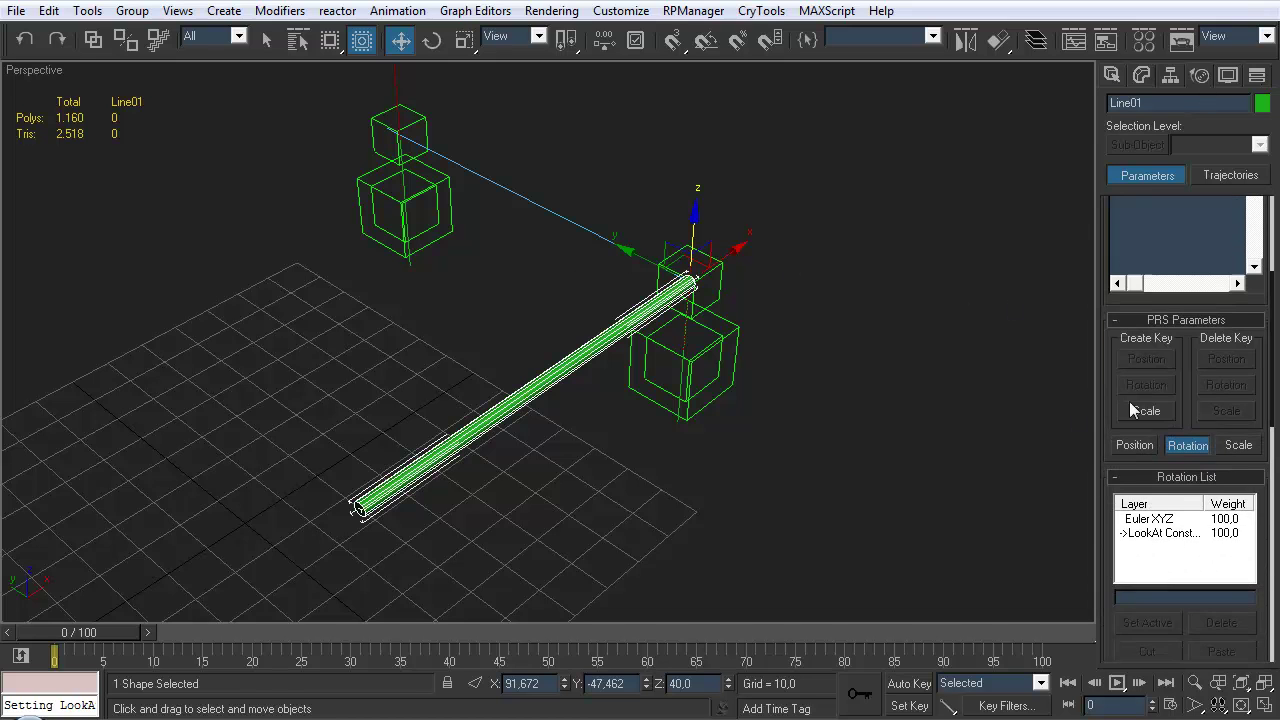
left_click_drag(1100, 583, 1006, 351)
left_click_drag(1123, 480, 1116, 369)
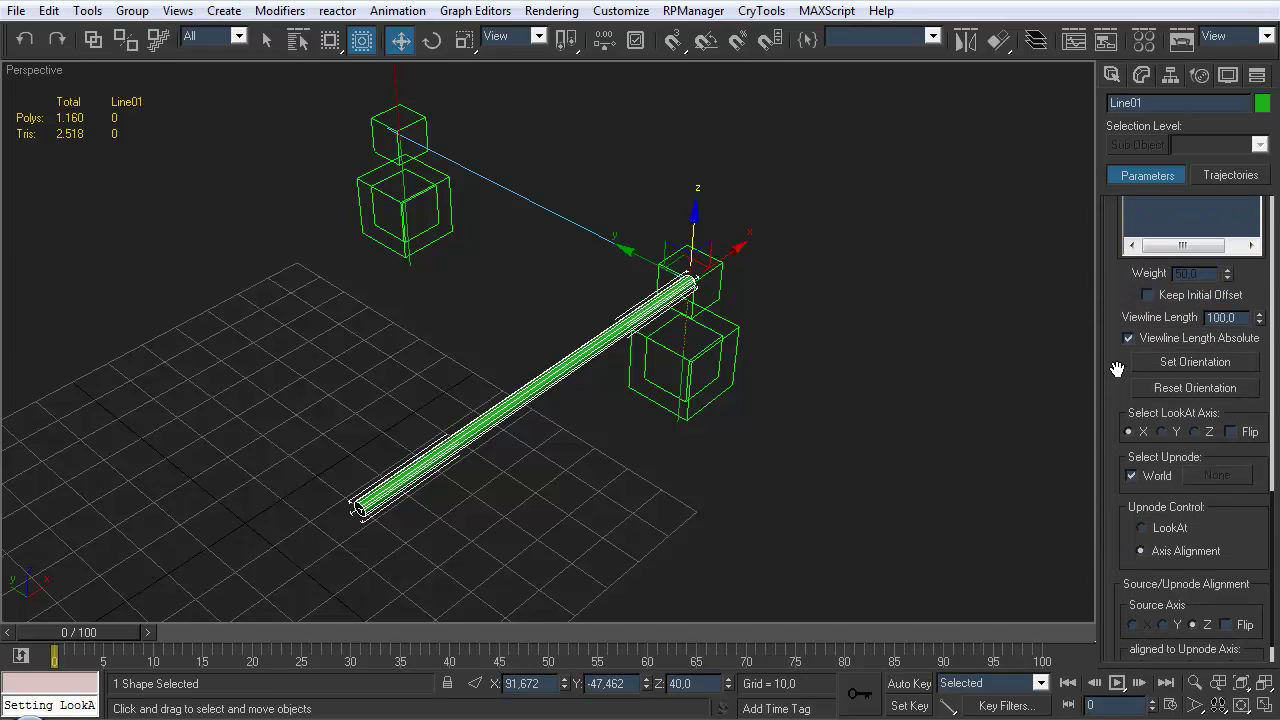
left_click(1162, 431)
middle_click_drag(483, 149, 578, 399)
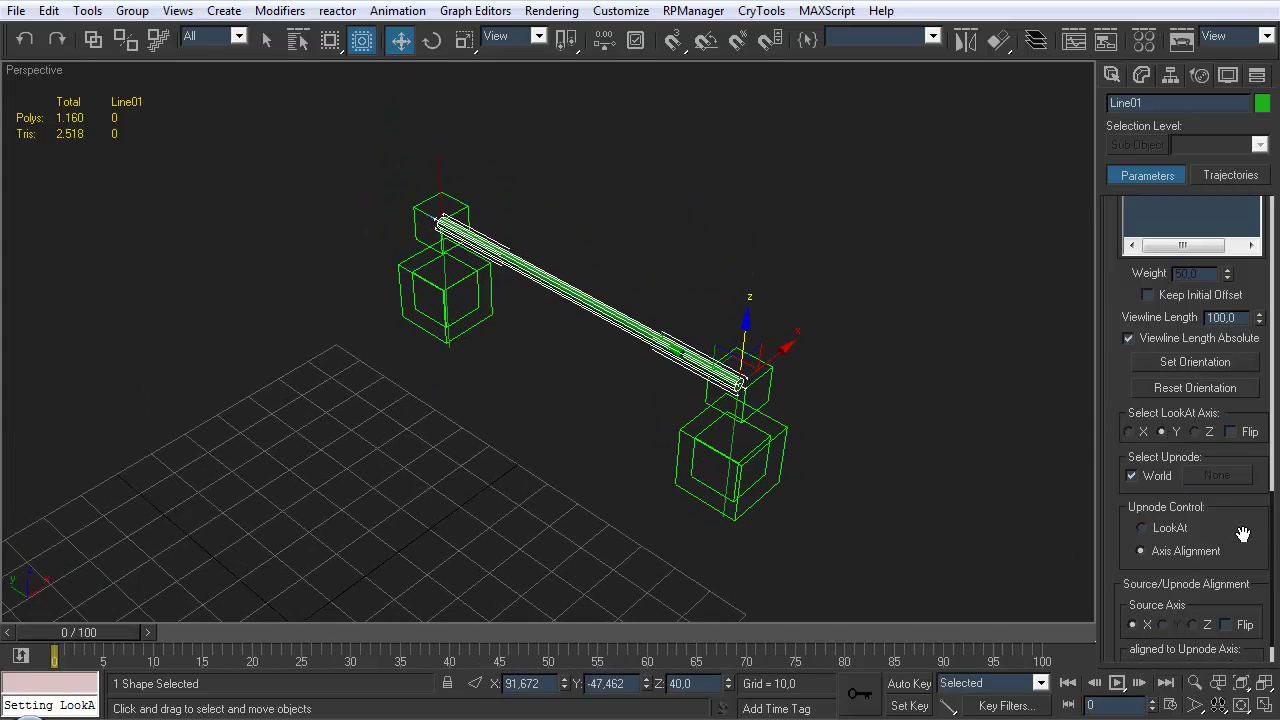
Try the LookAt constraint with the Z axis and with a flipped Y axis, ending on unflipped Y
left_click(1227, 625)
left_click(1206, 433)
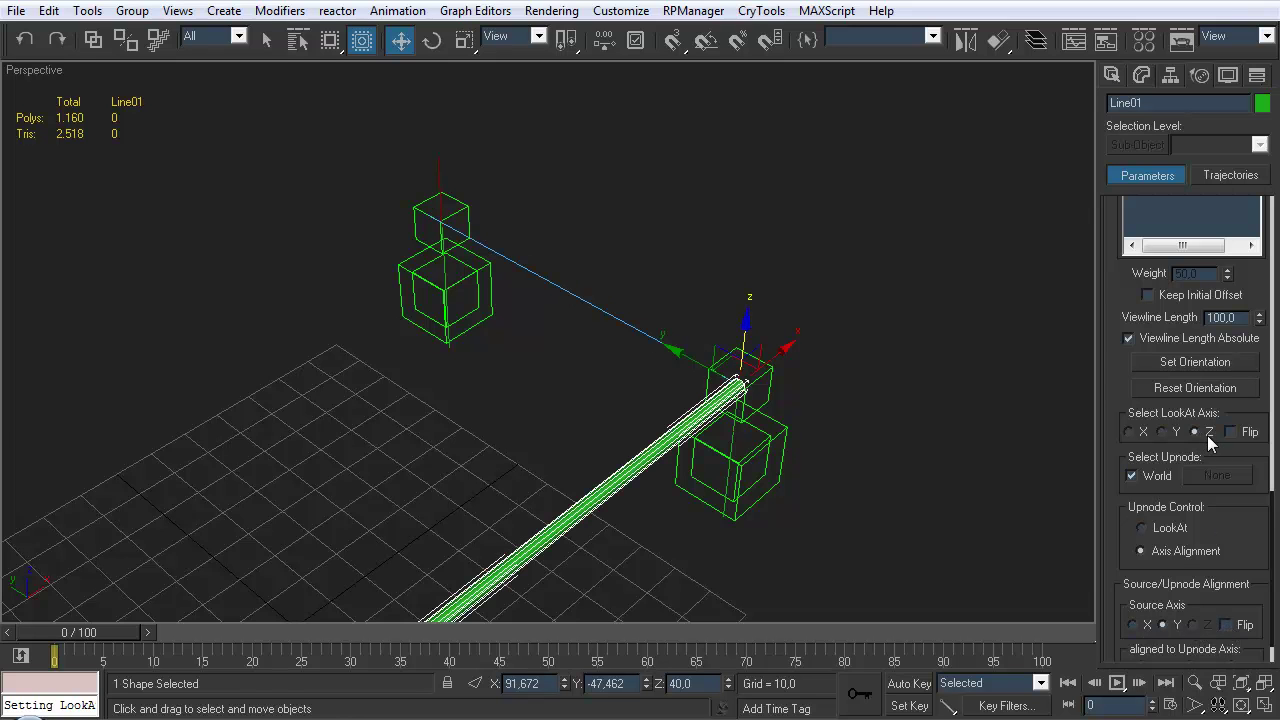
left_click(1172, 432)
left_click(1235, 432)
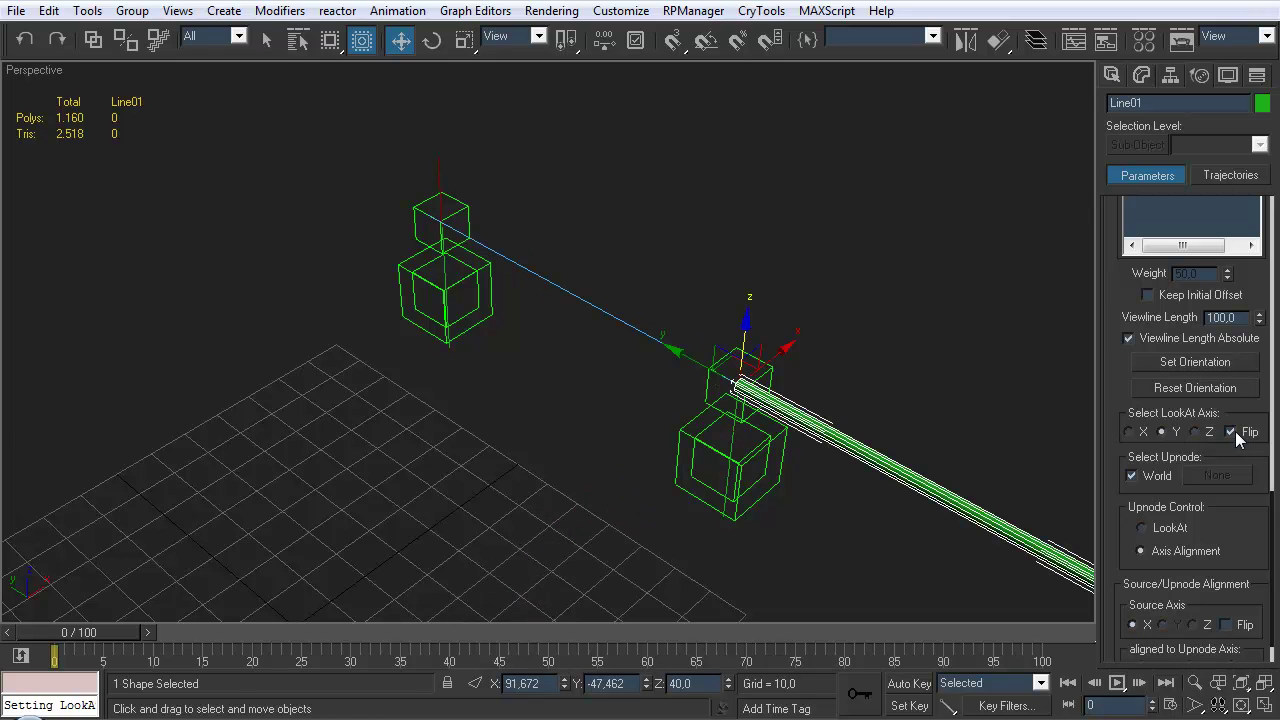
left_click(1235, 432)
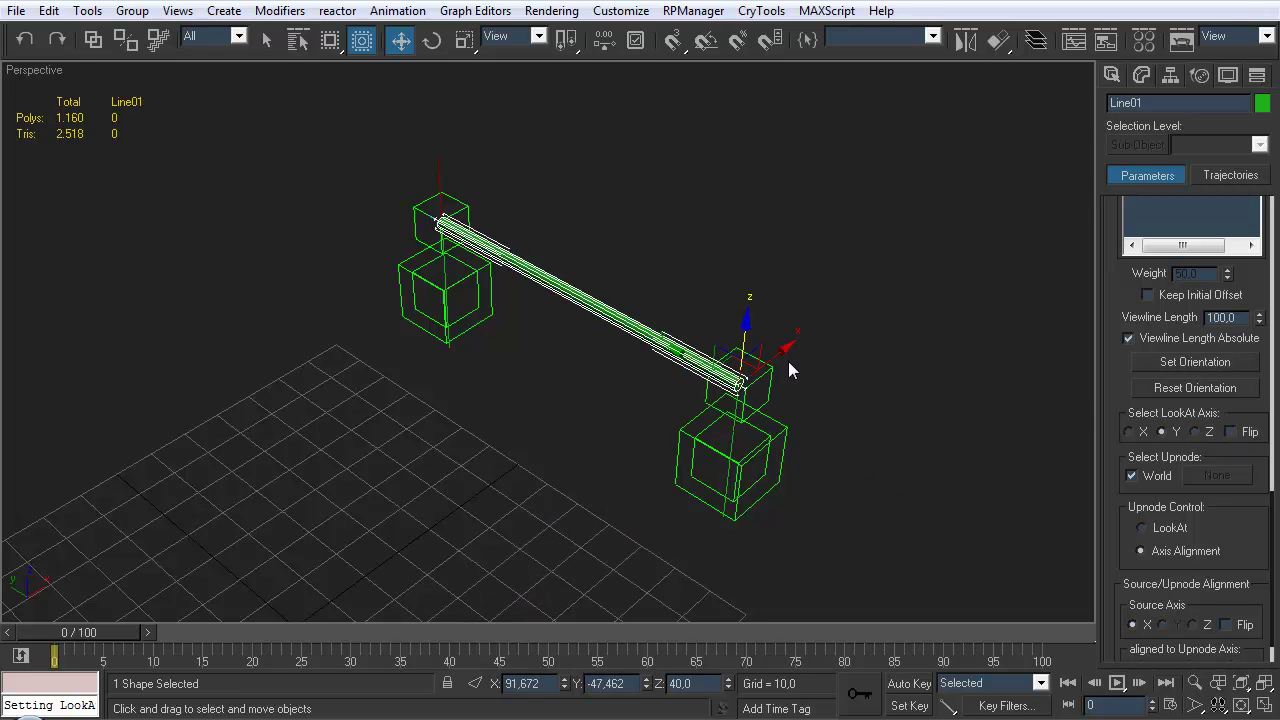
Test the constrained axle bar by moving the near wheel dummy, and clear the selection
mouse_move(720, 323)
middle_mouse_down()
mouse_move(736, 327)
mouse_move(699, 315)
middle_mouse_up()
left_click(720, 303)
scroll(720, 303, "up", 3)
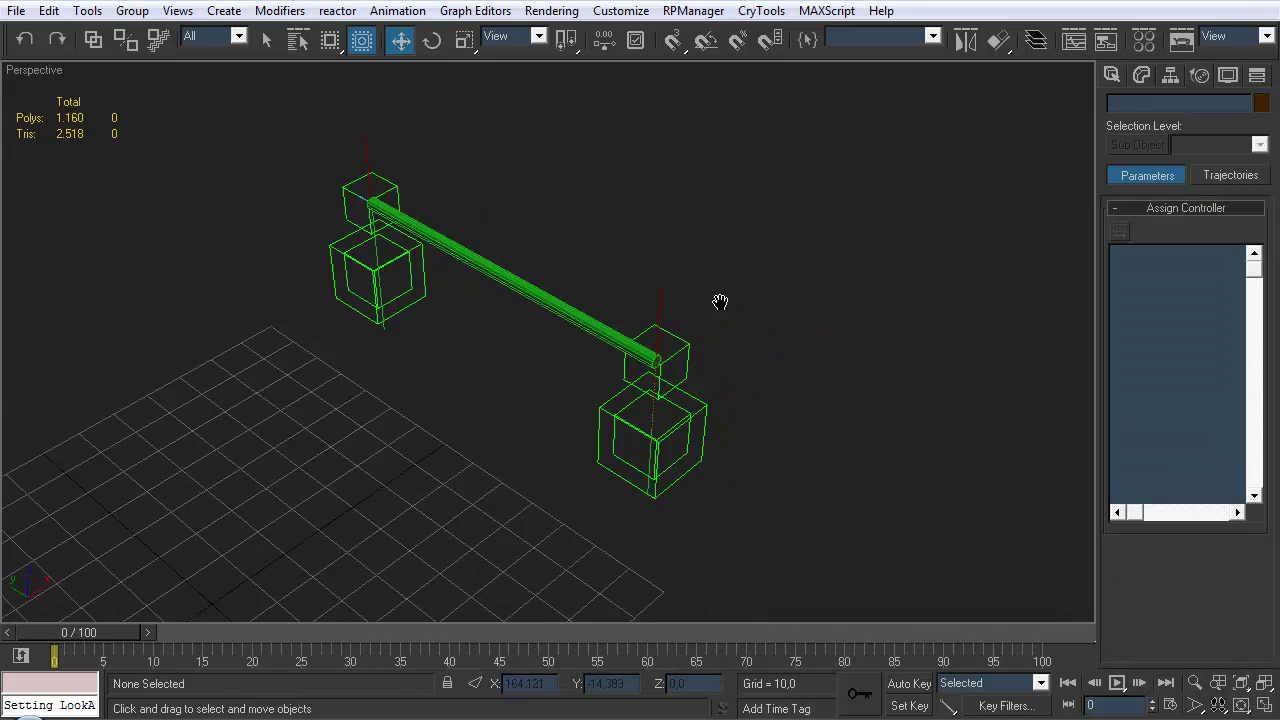
left_click(654, 520)
left_click_drag(712, 440, 692, 464)
left_click(562, 485)
Draw a straight line in the Top view between the two dummies of the other wheel pair
middle_click_drag(562, 485, 722, 374, "alt")
scroll(762, 226, "up", 2)
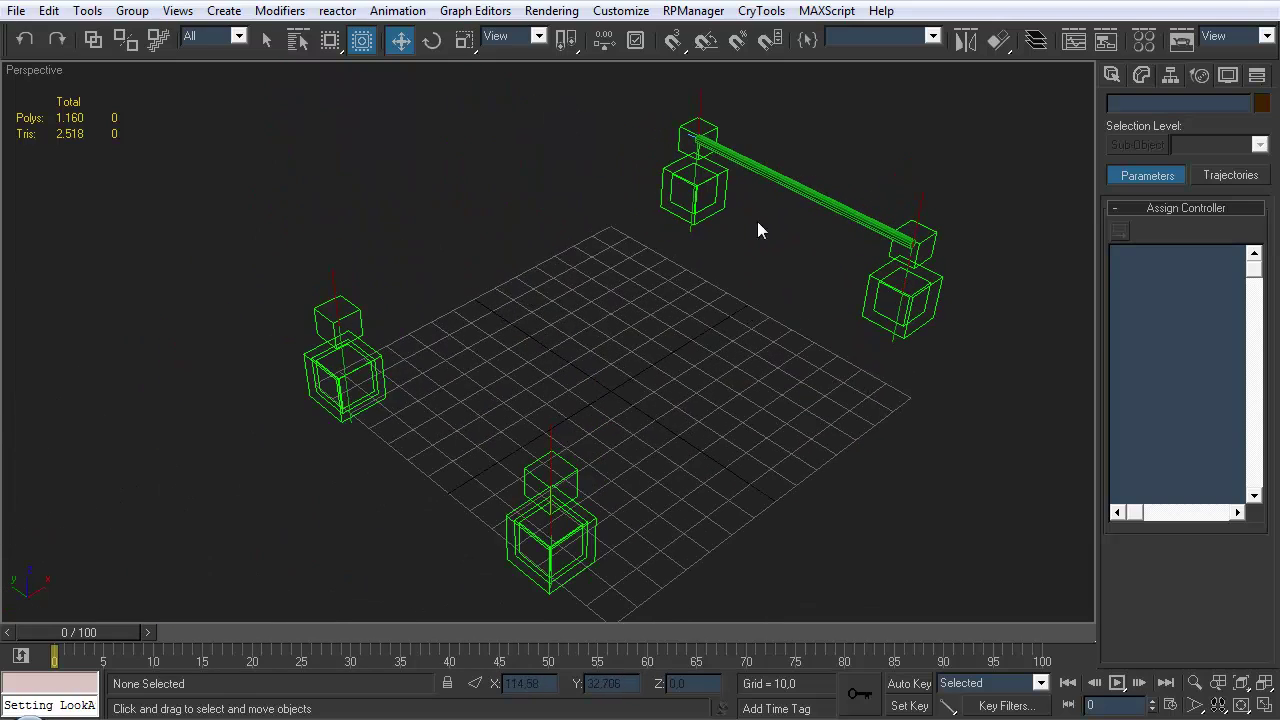
key("alt+w")
middle_click_drag(362, 268, 408, 280)
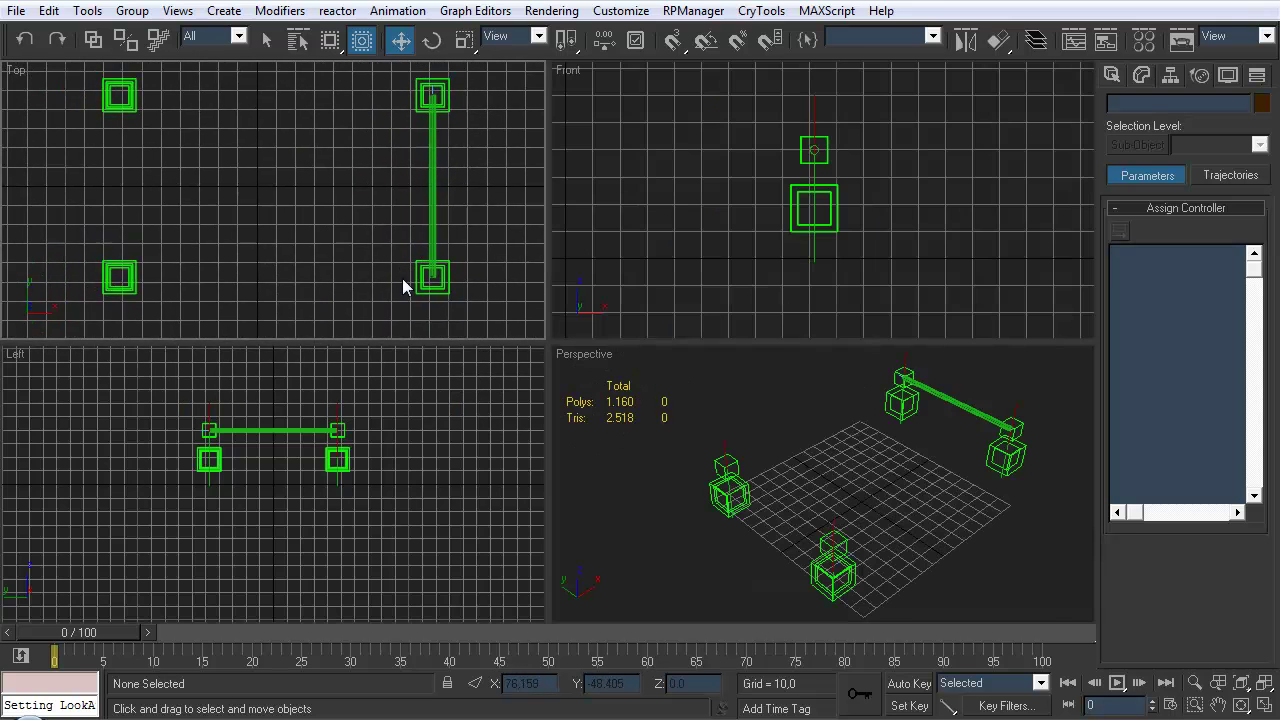
key("alt+w")
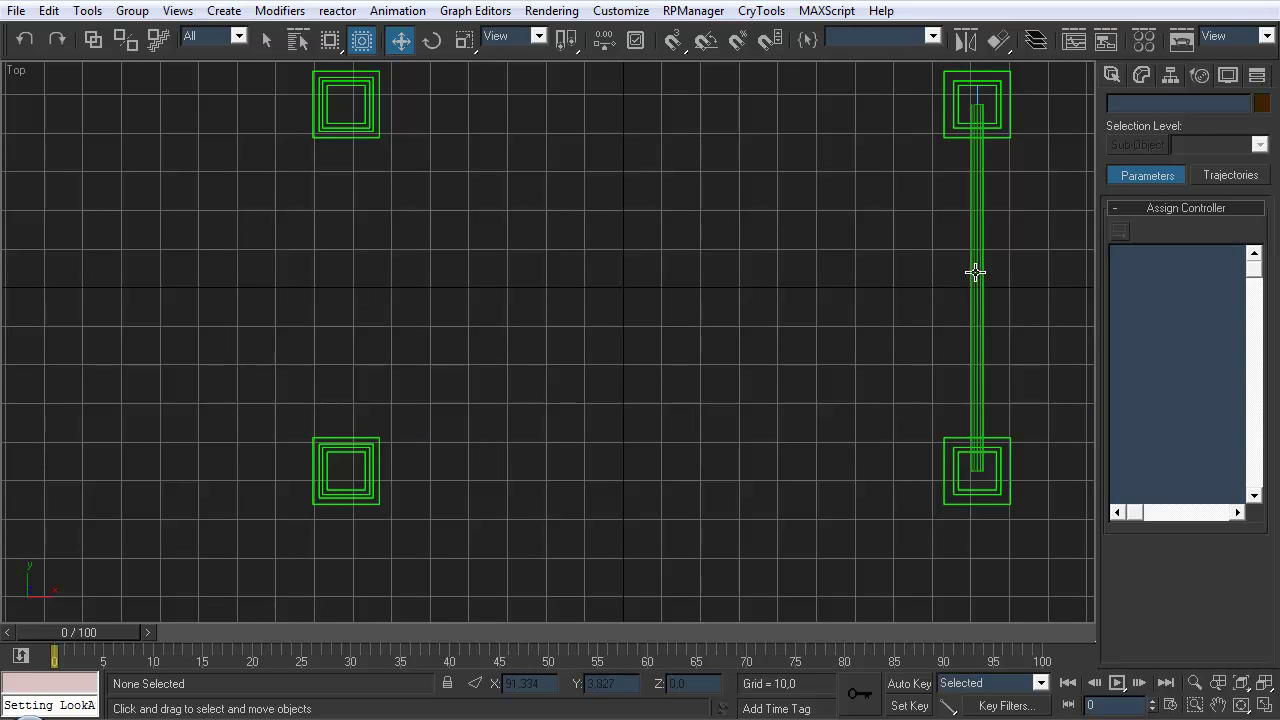
middle_click_drag(566, 371, 608, 395)
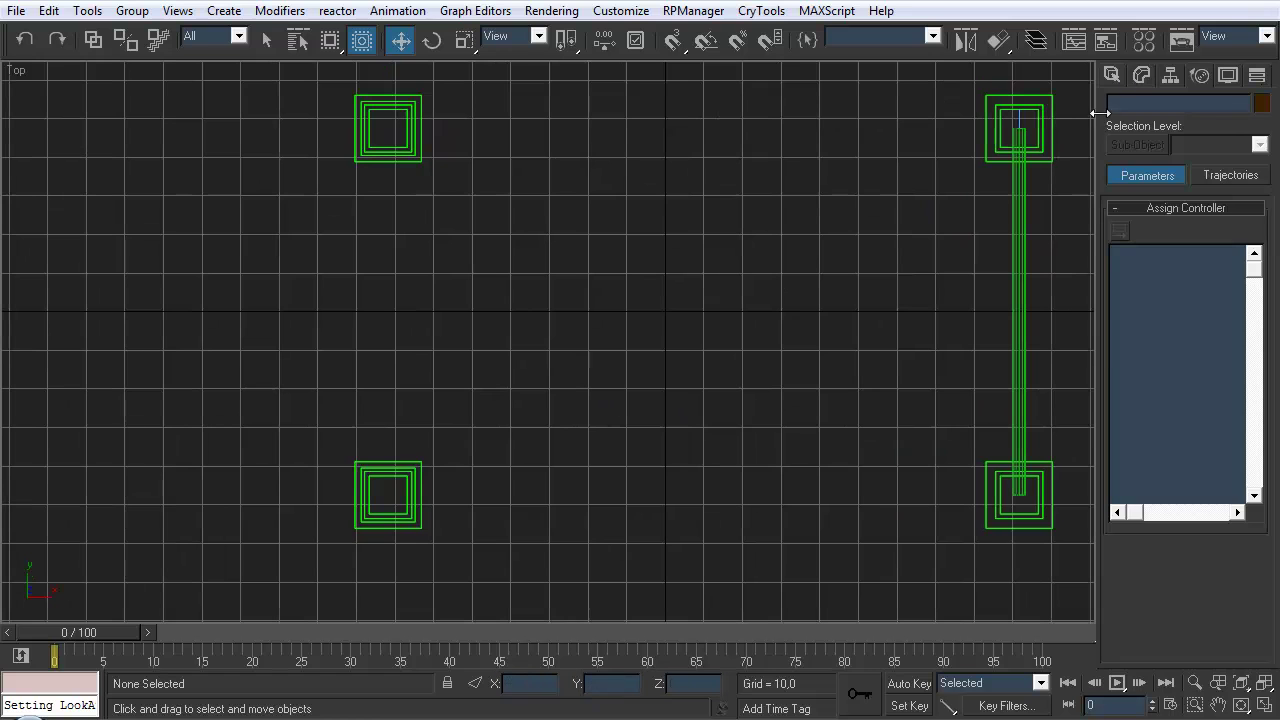
left_click(1111, 76)
left_click(1146, 221)
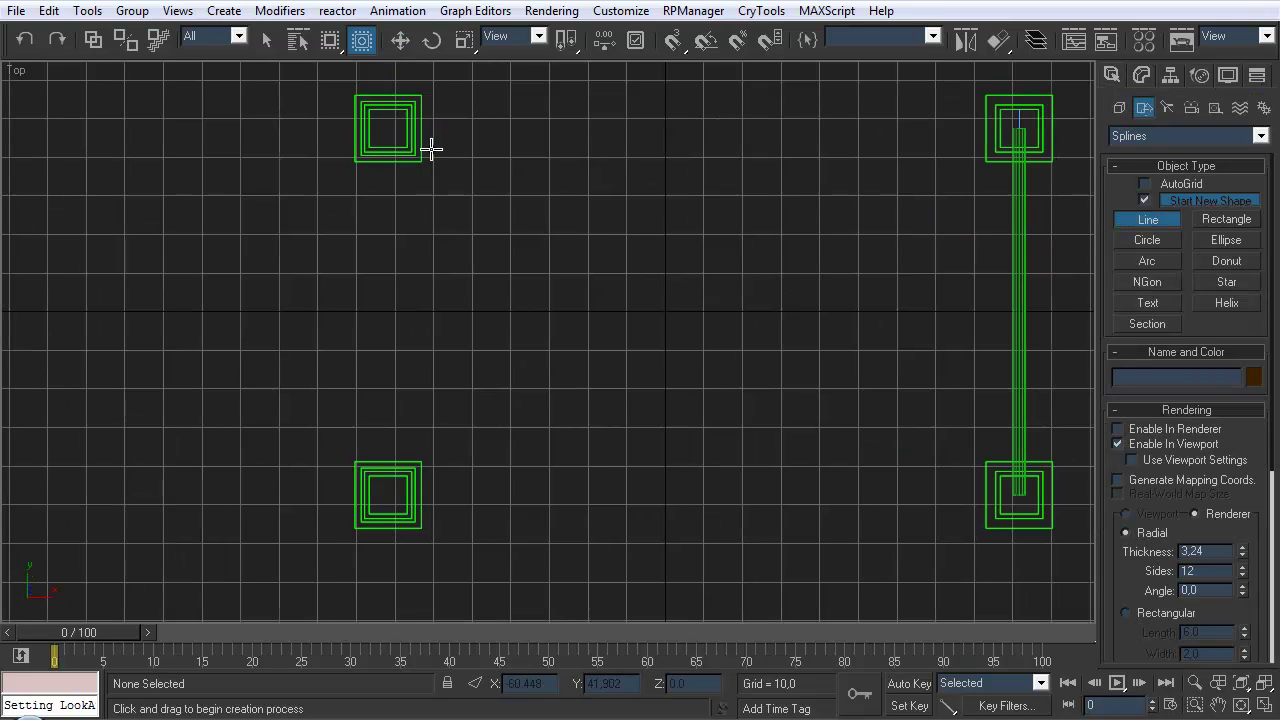
left_click(388, 130)
left_click(445, 496)
right_click(530, 450)
middle_click_drag(638, 372, 593, 340)
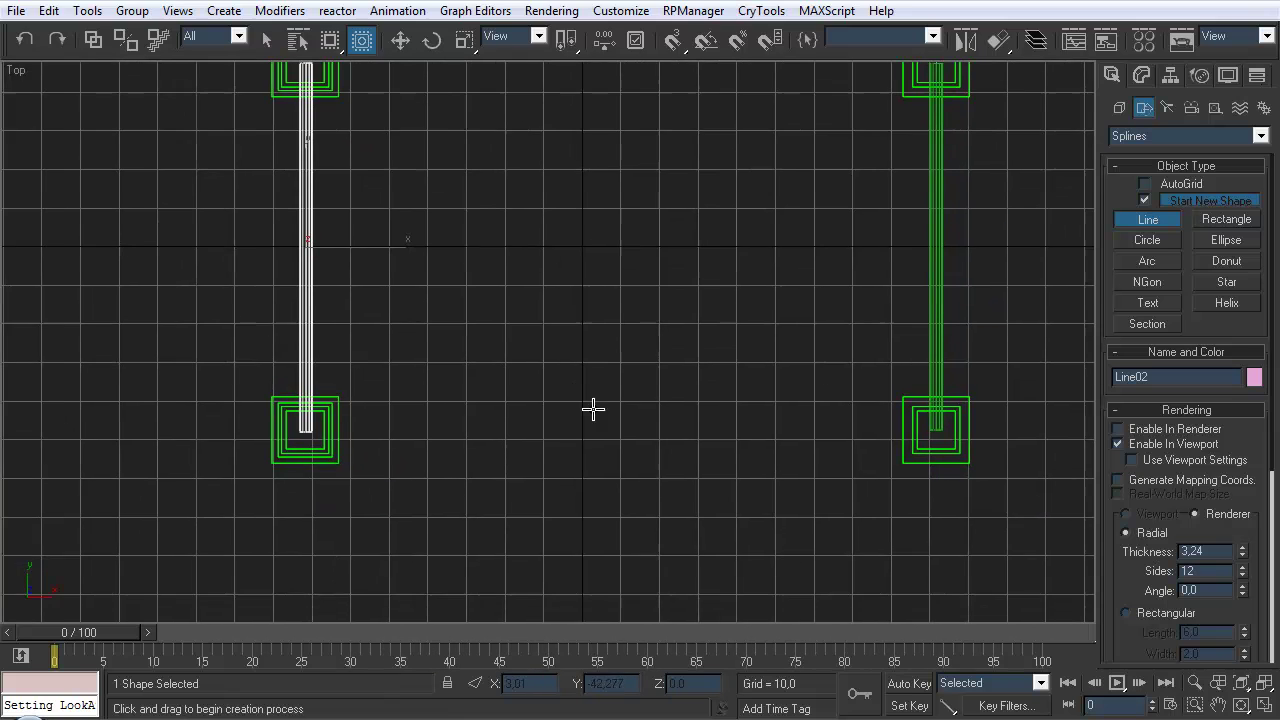
In the Perspective view, align the new line's near end vertex to the pivot point of the near suspension anchor dummy on X, Y and Z
key("alt+w")
middle_click(800, 455)
key("alt+w")
middle_click_drag(800, 455, 800, 330, "alt")
key("w")
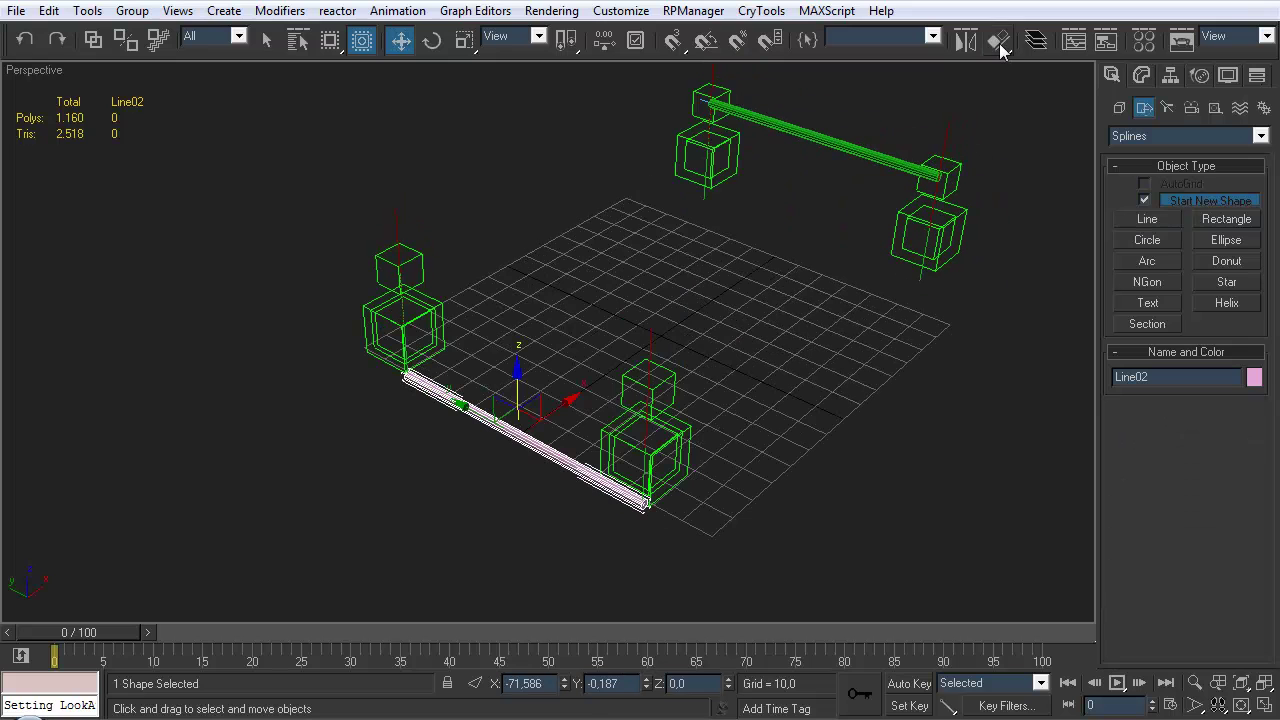
left_click(1143, 76)
left_click(1118, 156)
left_click(1145, 172)
left_click(647, 515)
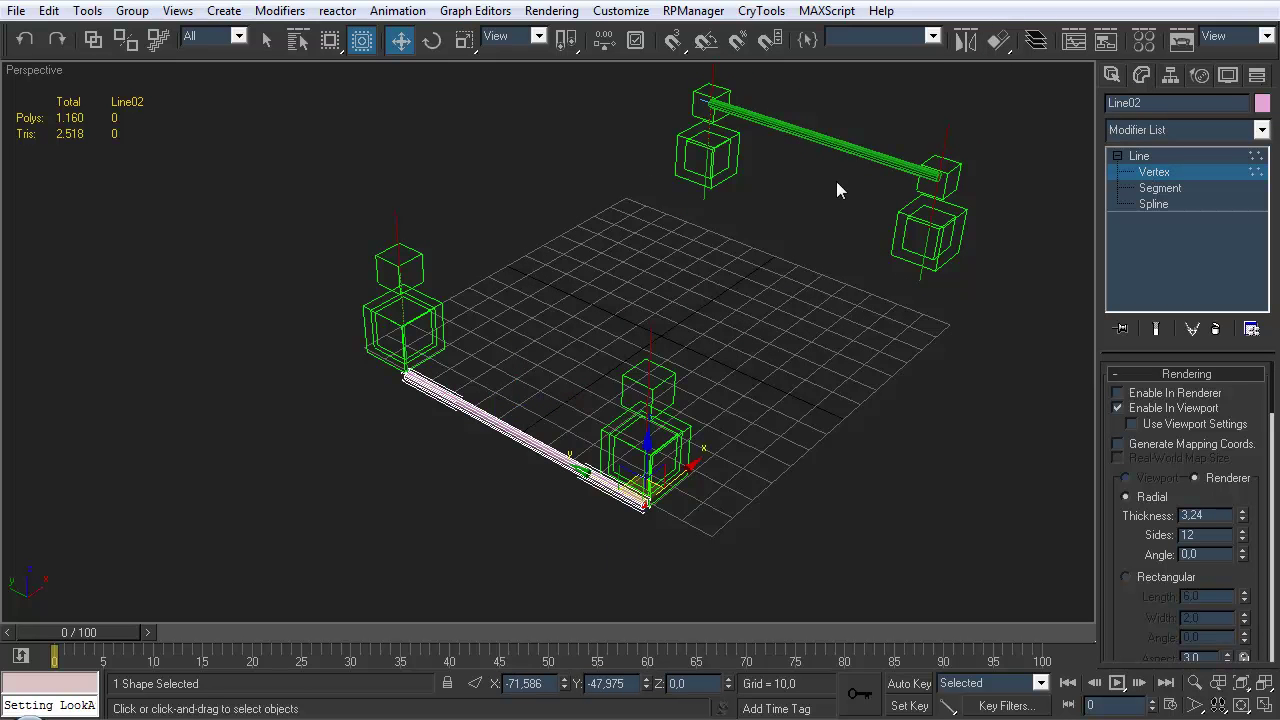
left_click(995, 45)
left_click(665, 385)
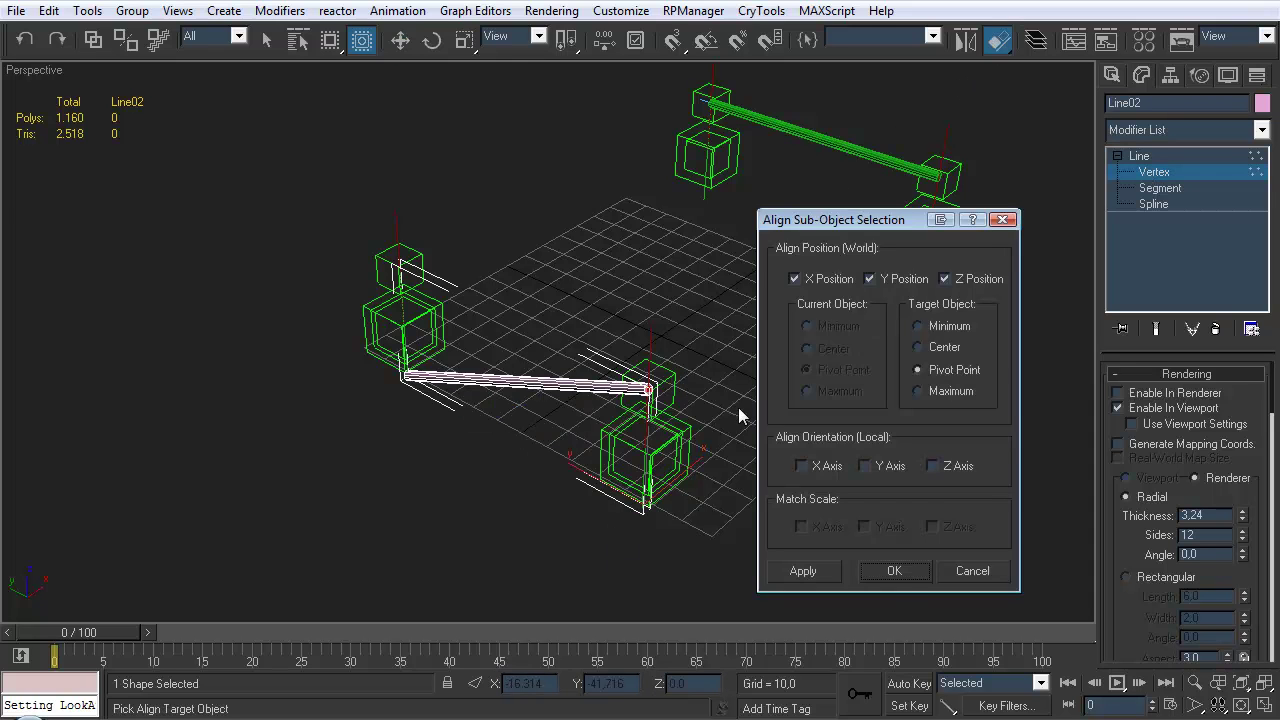
left_click(896, 571)
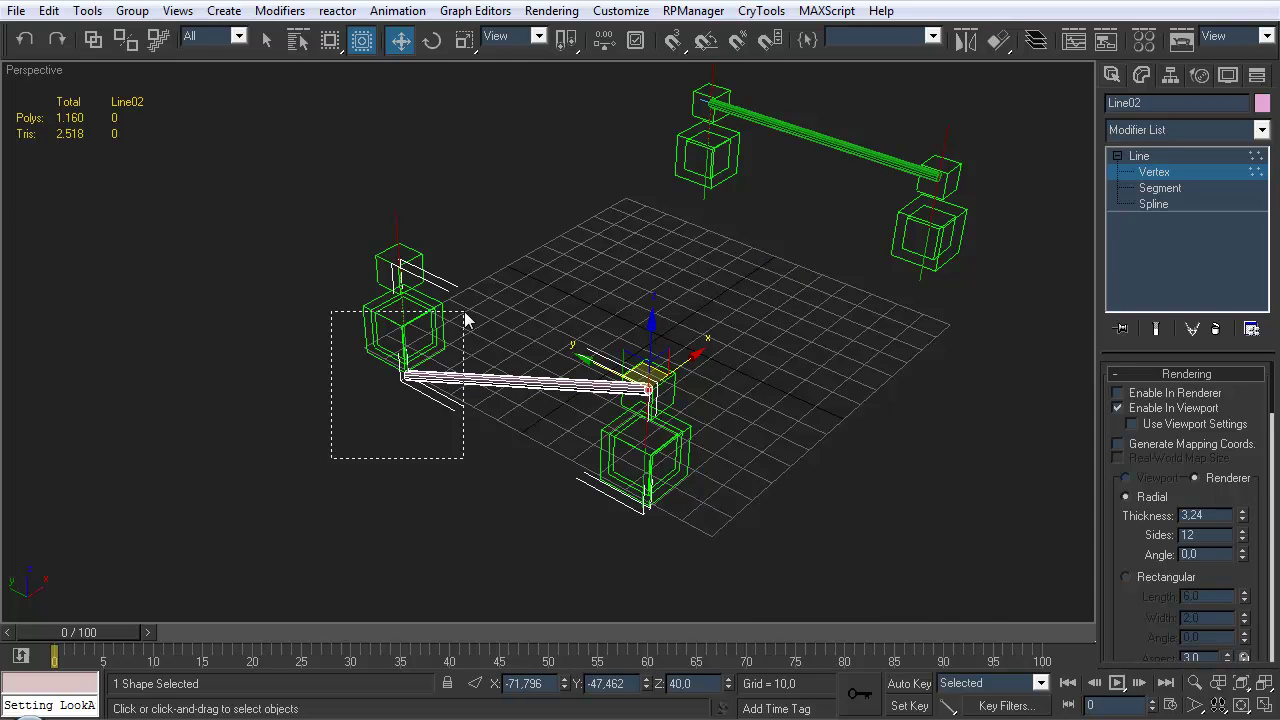
Align the line's other end vertex to the pivot point of the opposite suspension anchor dummy on all three axes
left_click_drag(465, 320, 463, 312)
left_click(996, 41)
left_click(420, 258)
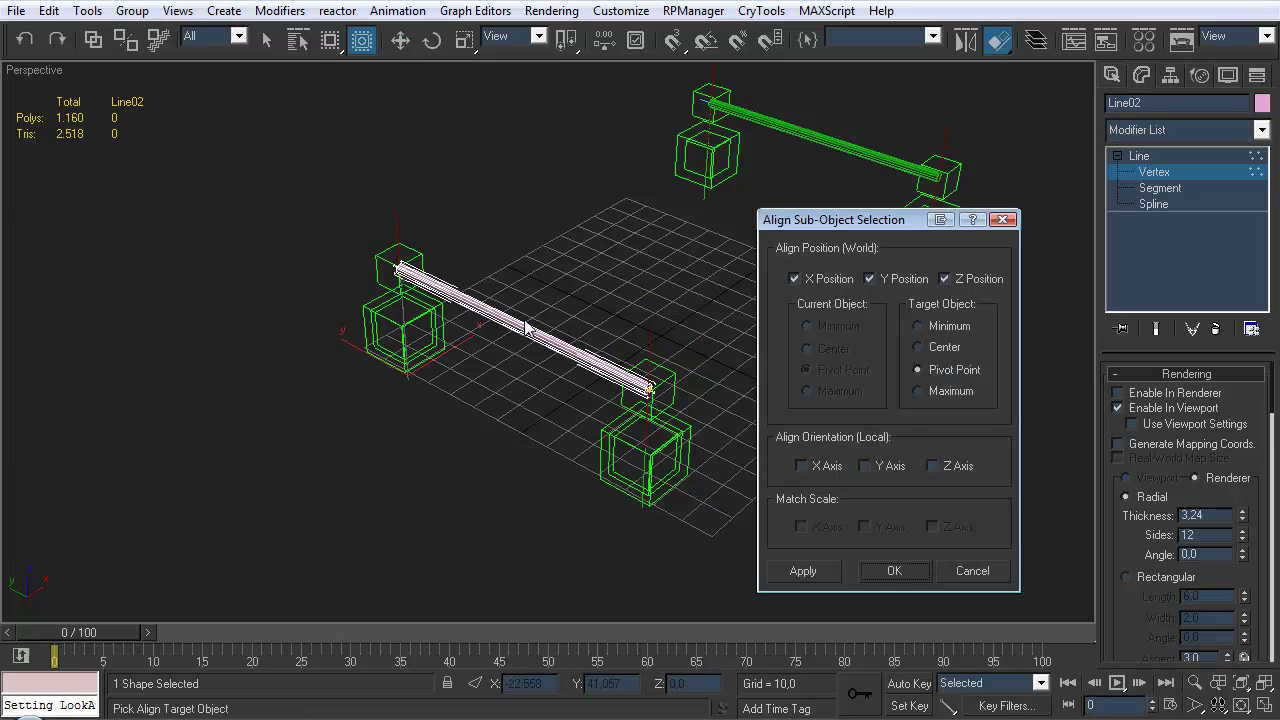
left_click(895, 571)
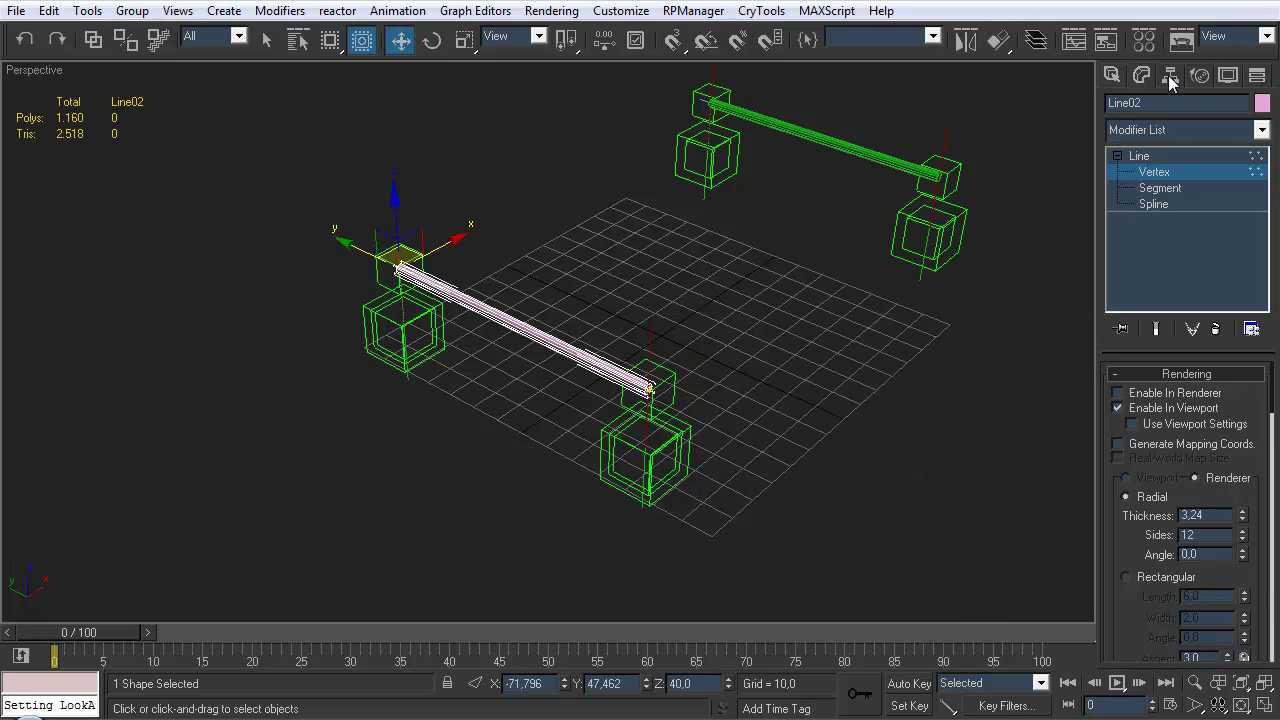
Align only the line's pivot to the near suspension anchor dummy's pivot point in X, Y and Z, and clear the selection
left_click(1168, 75)
left_click(1143, 194)
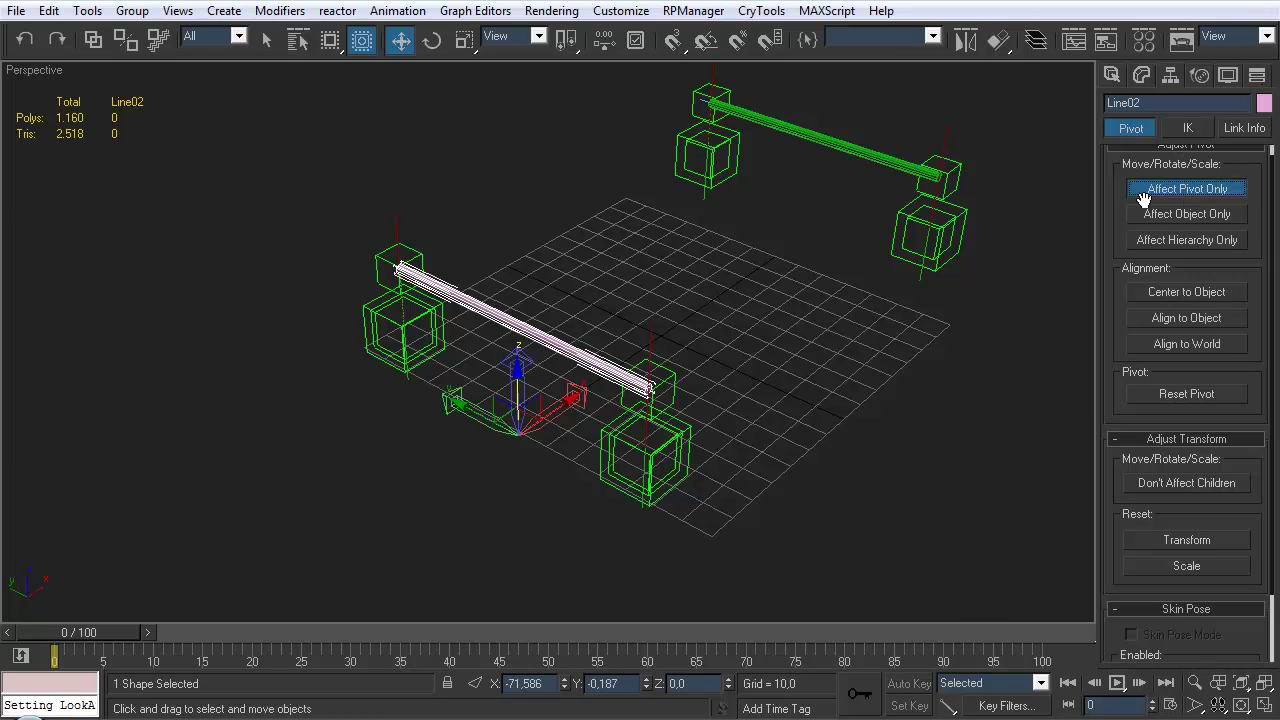
left_click(1000, 42)
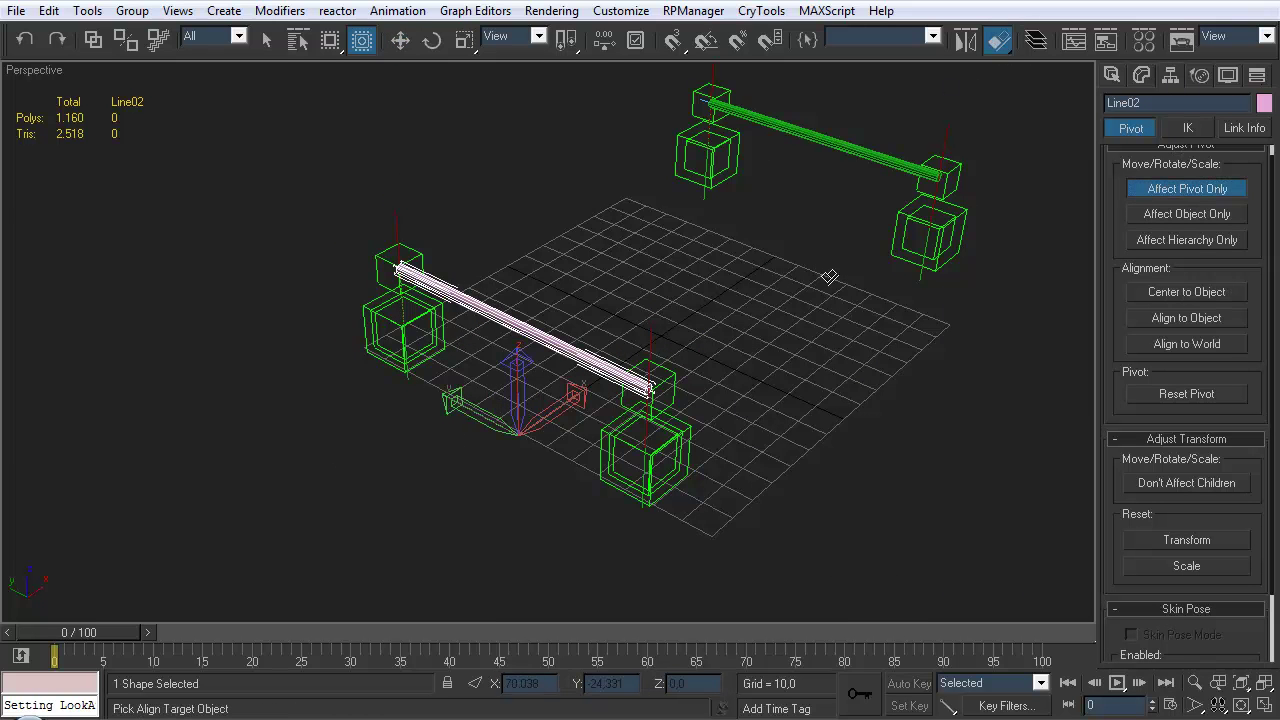
left_click(664, 371)
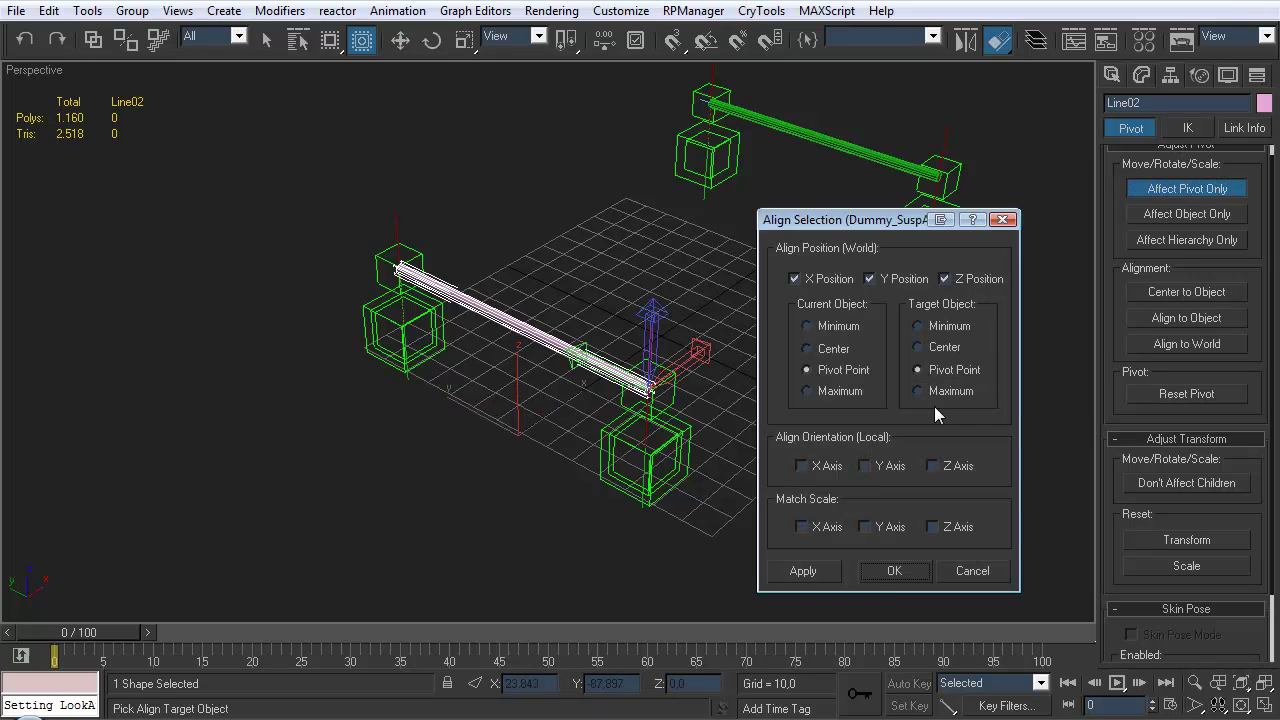
left_click(894, 570)
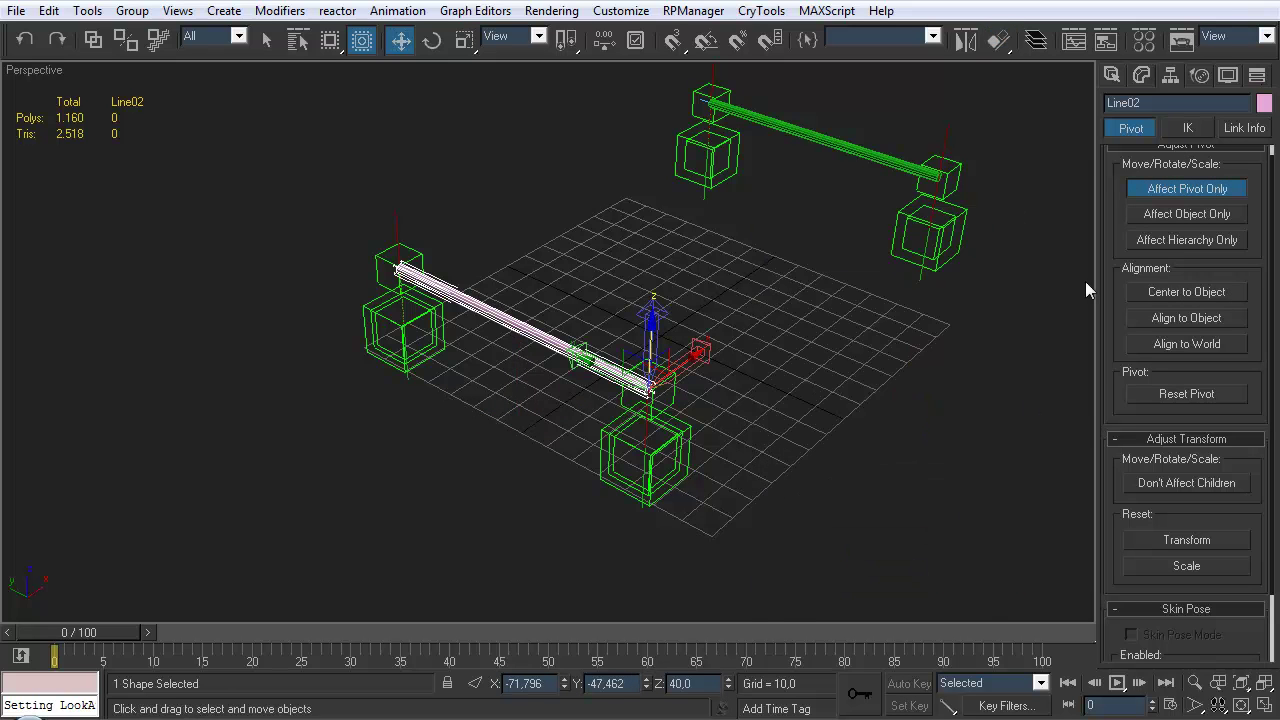
left_click(1166, 190)
middle_click_drag(745, 372, 700, 263, "alt")
left_click(731, 292)
Add a Position constraint to the front axle line with Dummy_SuspAnchor_FL as its target
scroll(762, 287, "up", 2)
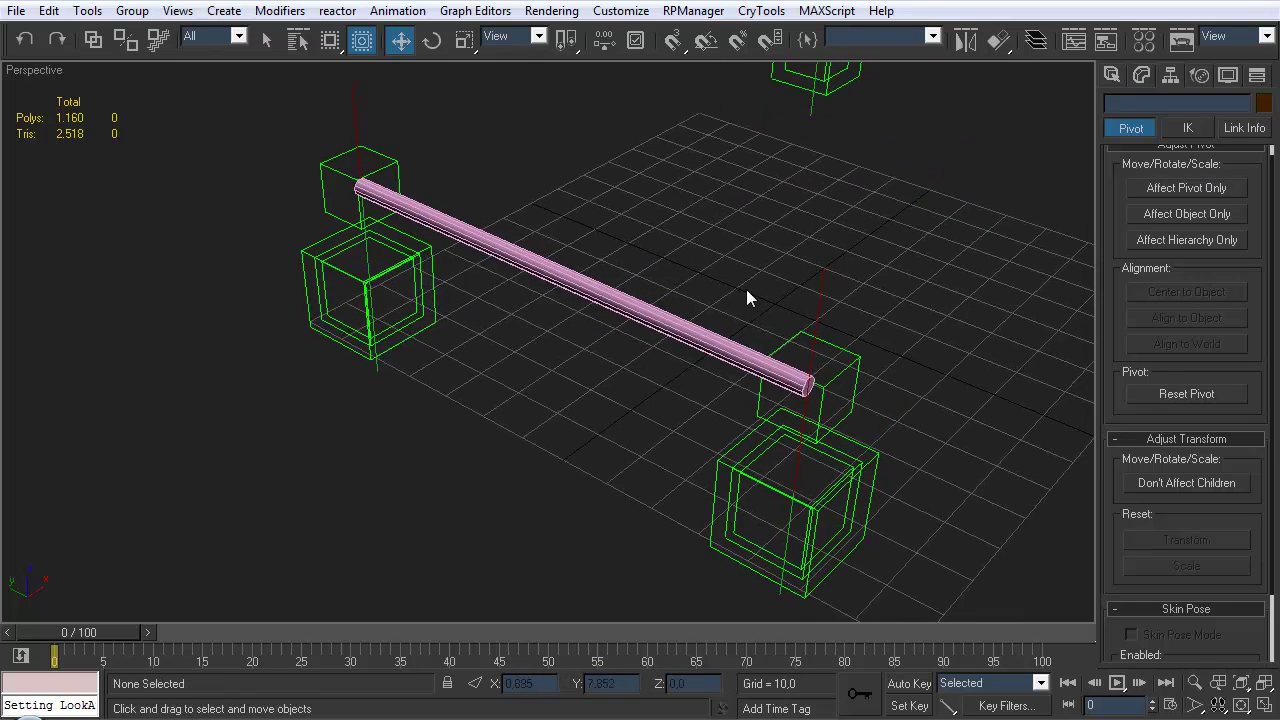
scroll(740, 301, "down", 2)
mouse_move(740, 301)
middle_mouse_down()
mouse_move(803, 213)
mouse_move(757, 314)
middle_mouse_up()
scroll(731, 323, "up", 4)
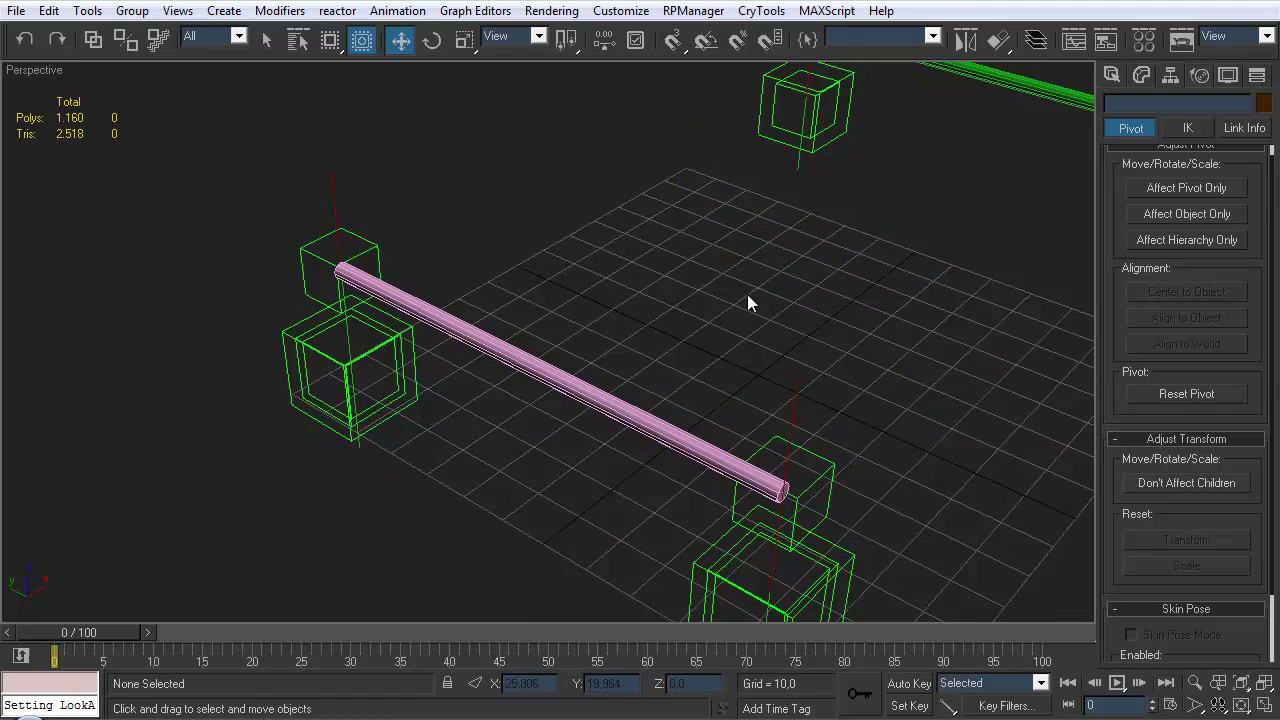
middle_click_drag(660, 278, 655, 228, "alt")
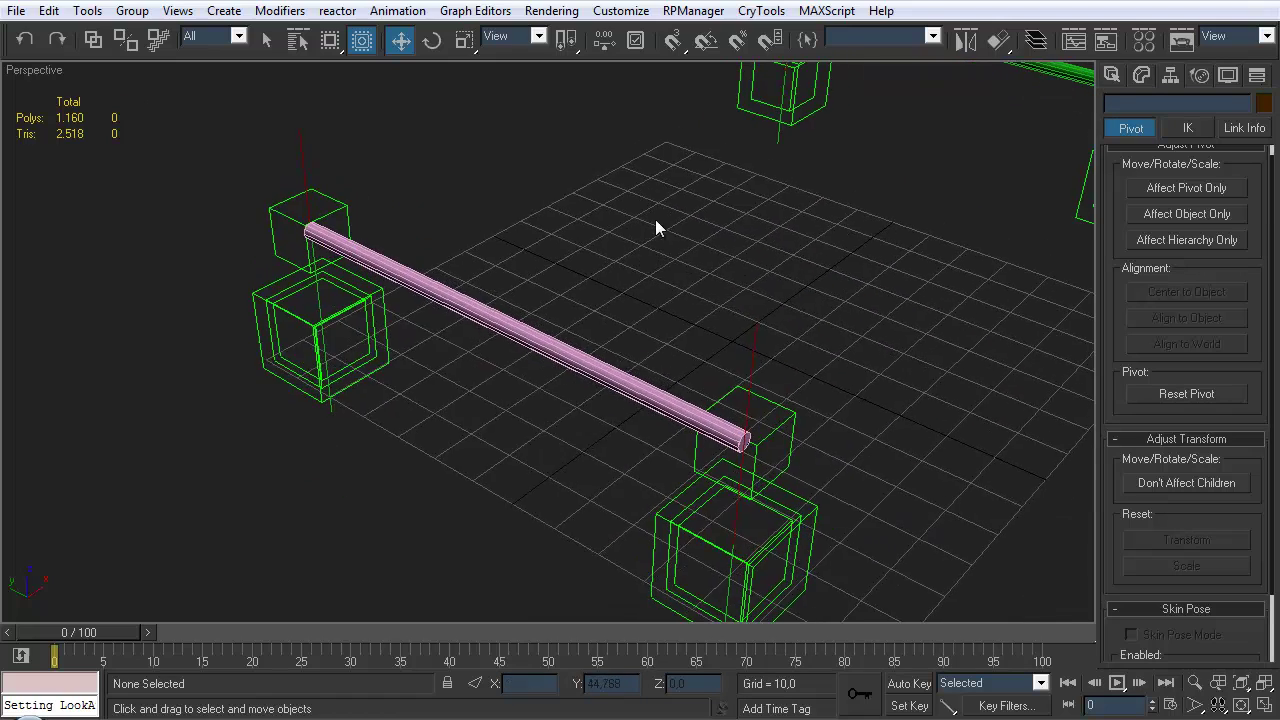
left_click(624, 388)
left_click(397, 10)
mouse_move(330, 63)
left_click(515, 138)
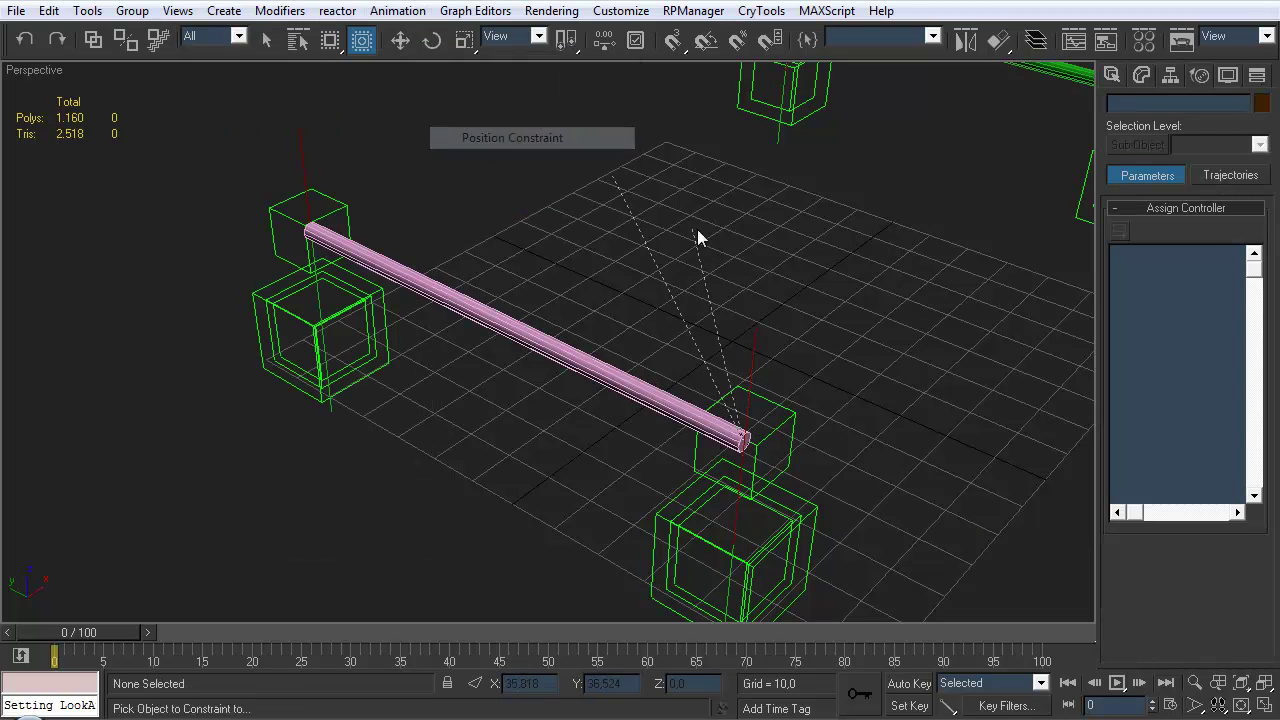
left_click(768, 403)
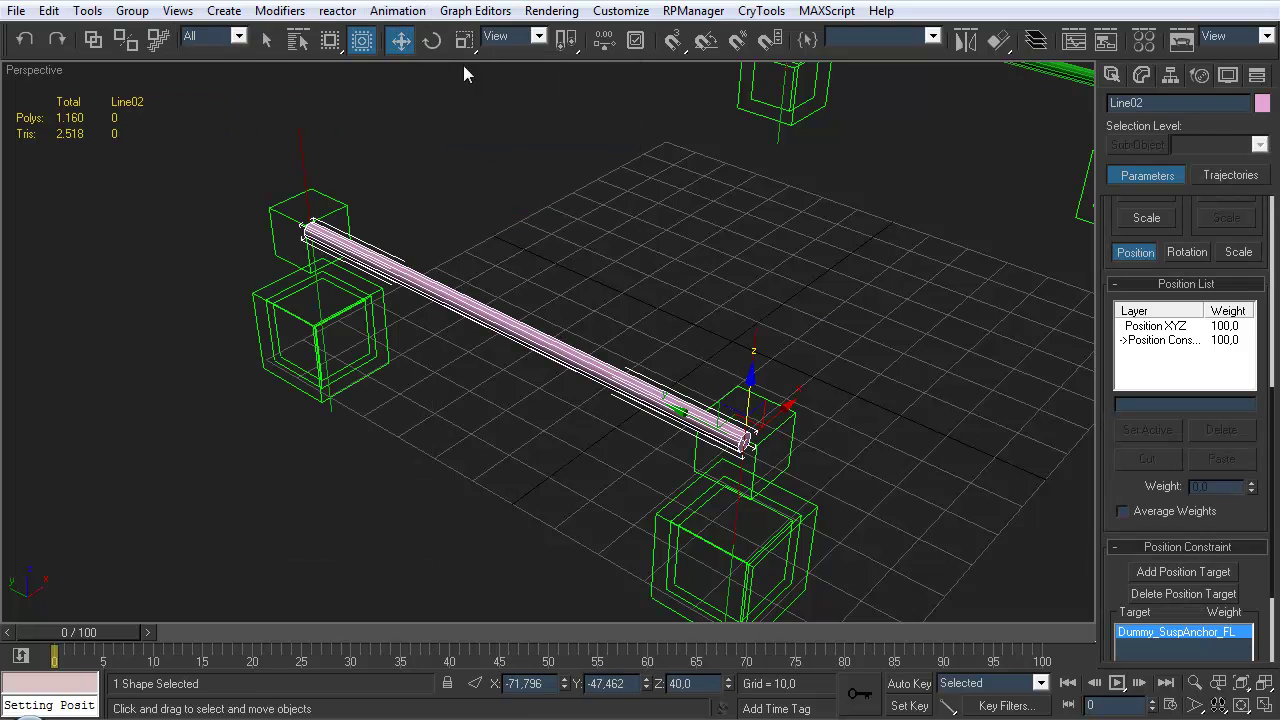
Add a LookAt constraint to the front axle line with Dummy_SuspAnchor_FR as its target
left_click(397, 10)
mouse_move(330, 63)
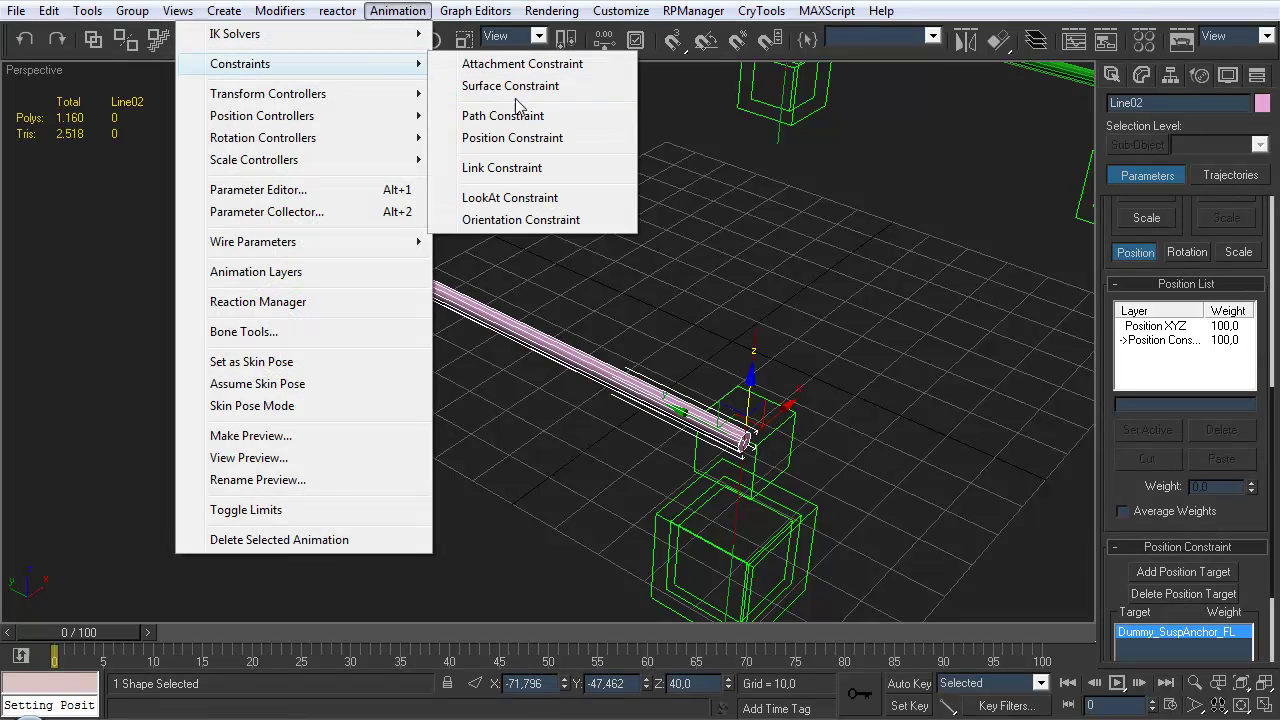
left_click(510, 197)
left_click(323, 210)
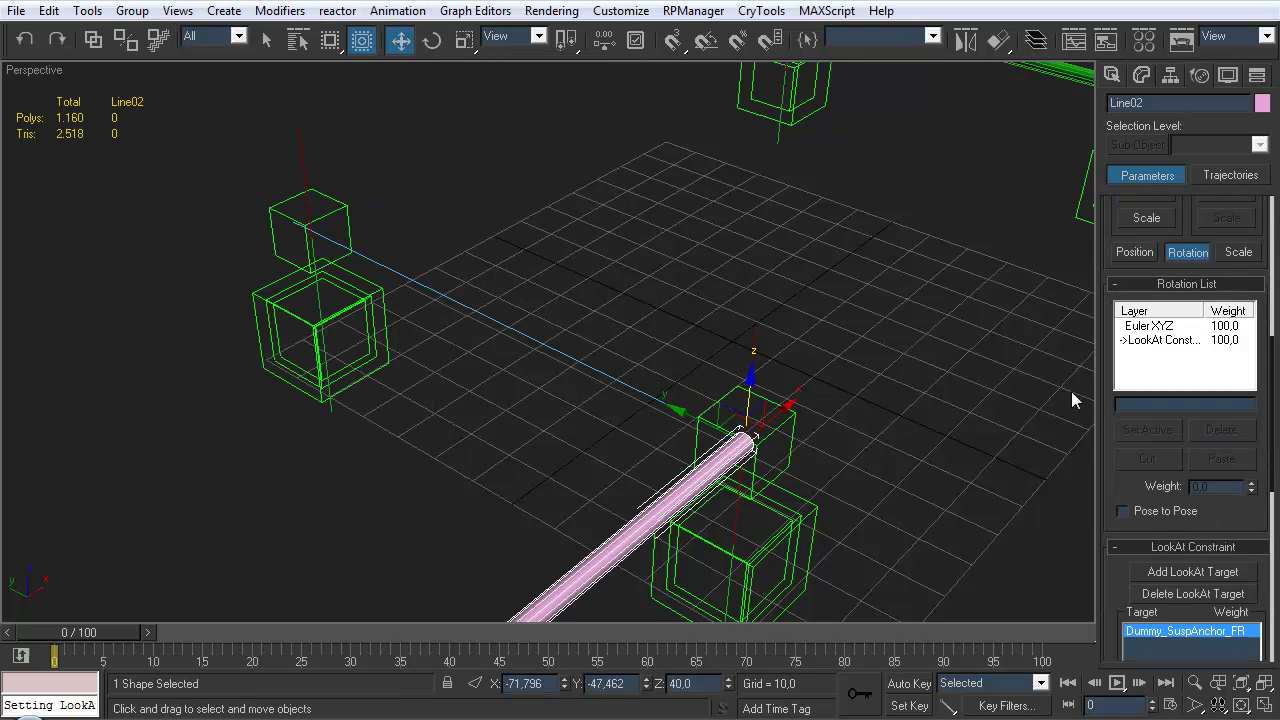
Set the LookAt axis of the front axle line's constraint to Y
scroll(1116, 530, "down", 8)
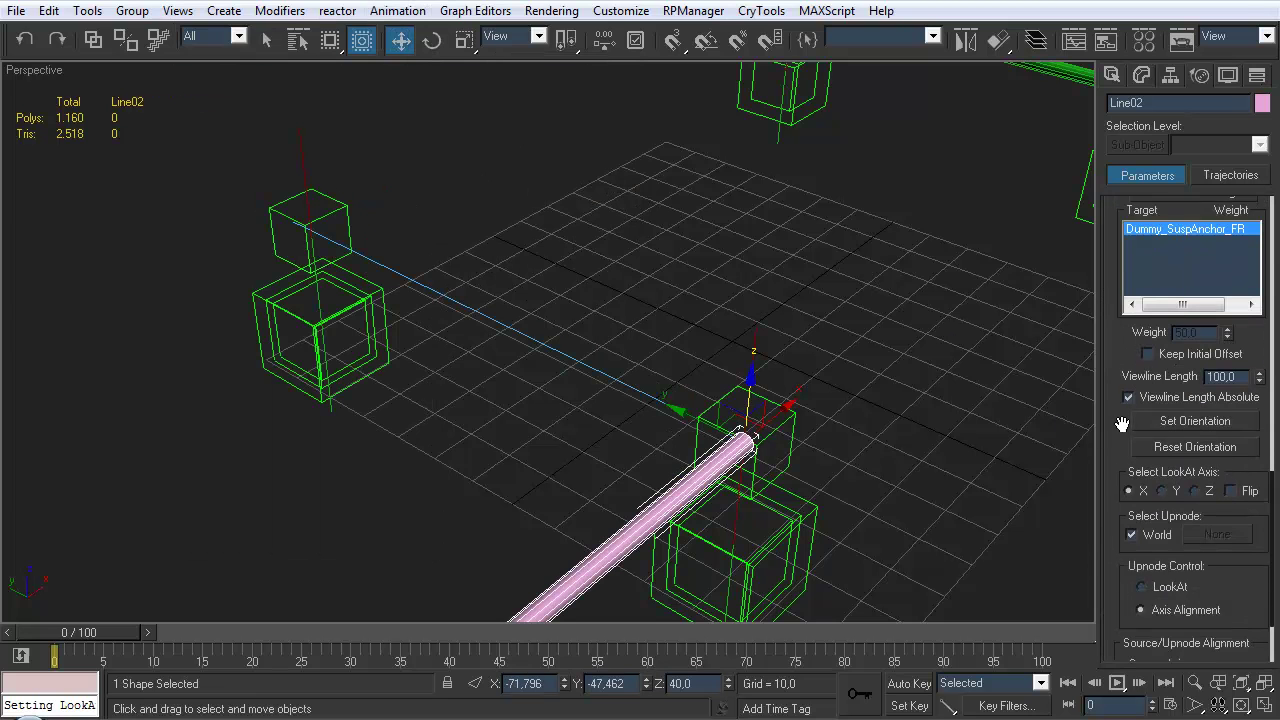
scroll(1116, 530, "down", 1)
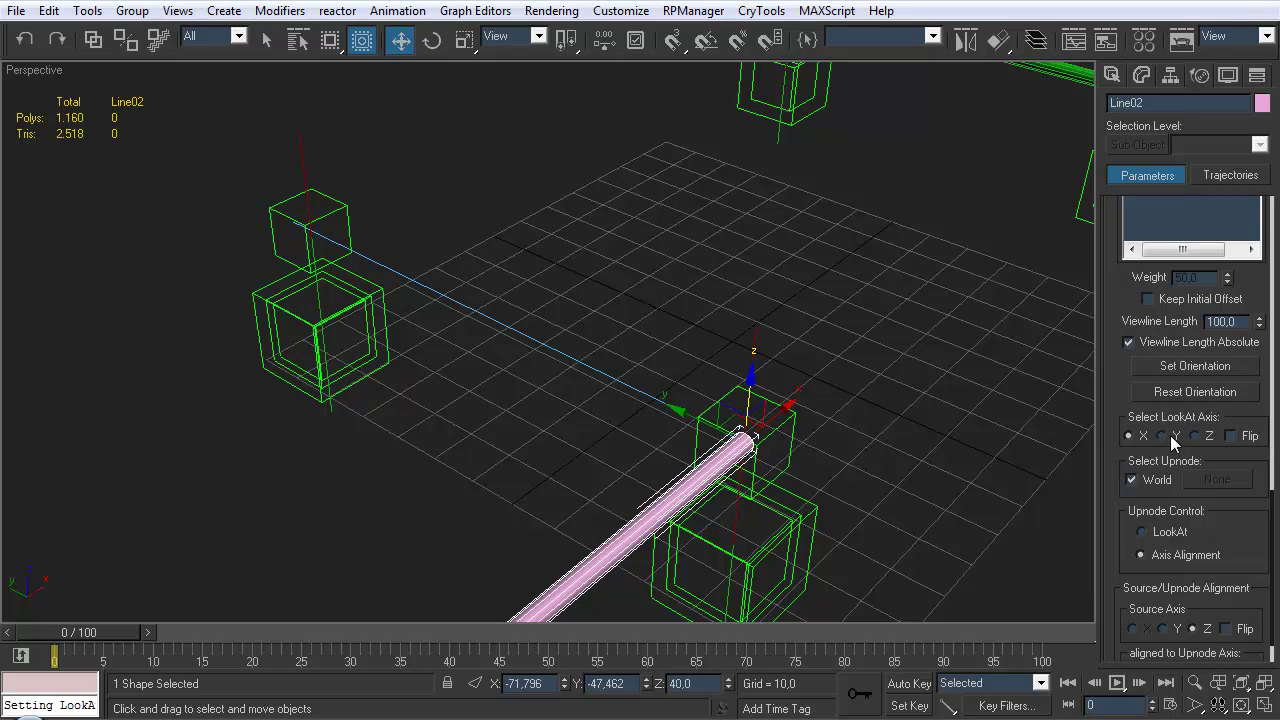
left_click(1177, 437)
middle_click_drag(675, 340, 680, 300)
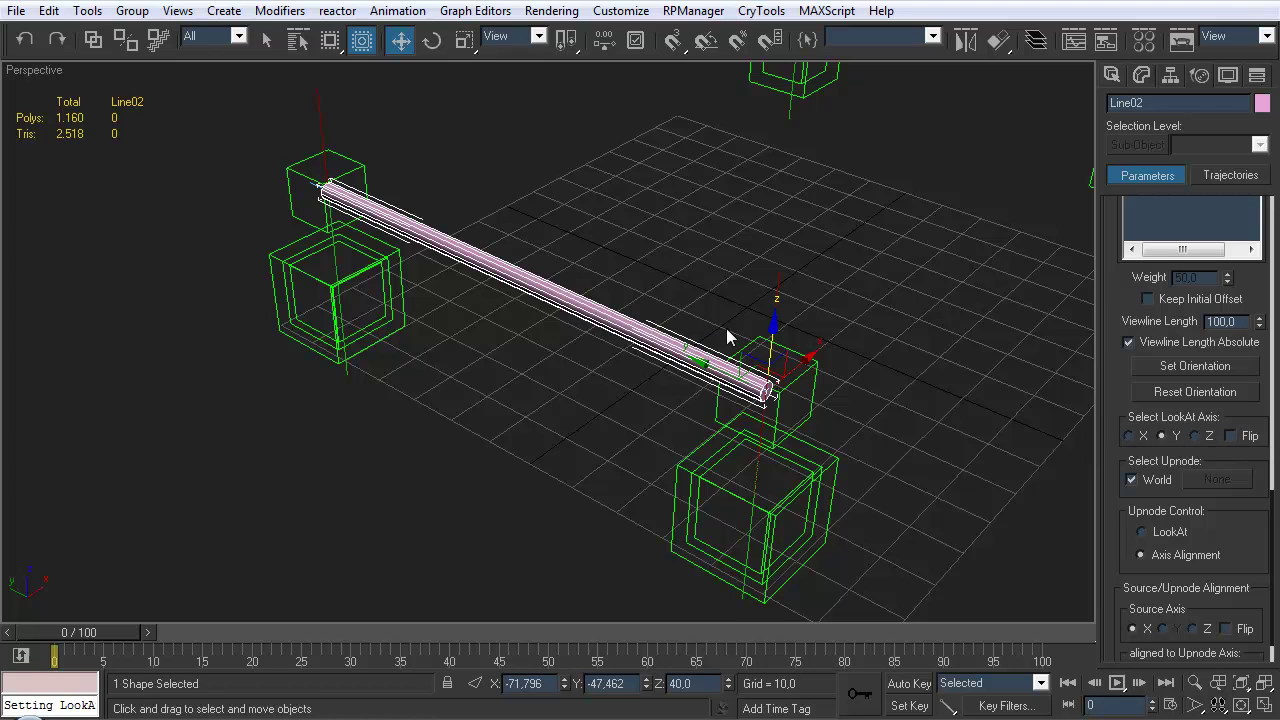
middle_click_drag(726, 330, 710, 345)
scroll(654, 297, "down", 5)
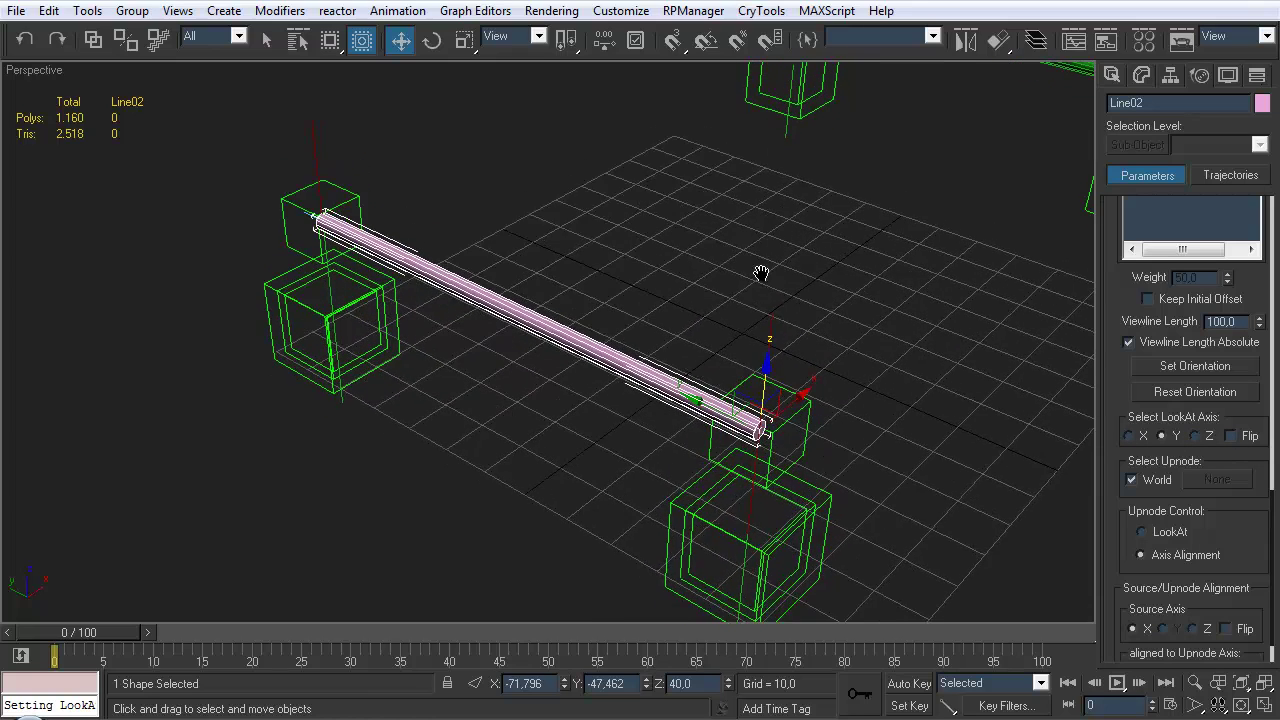
Test the front axle constraints by moving the front-left wheel hub dummy, and undo the move
left_click(1111, 74)
left_click(841, 360)
middle_click_drag(841, 360, 647, 381, "alt")
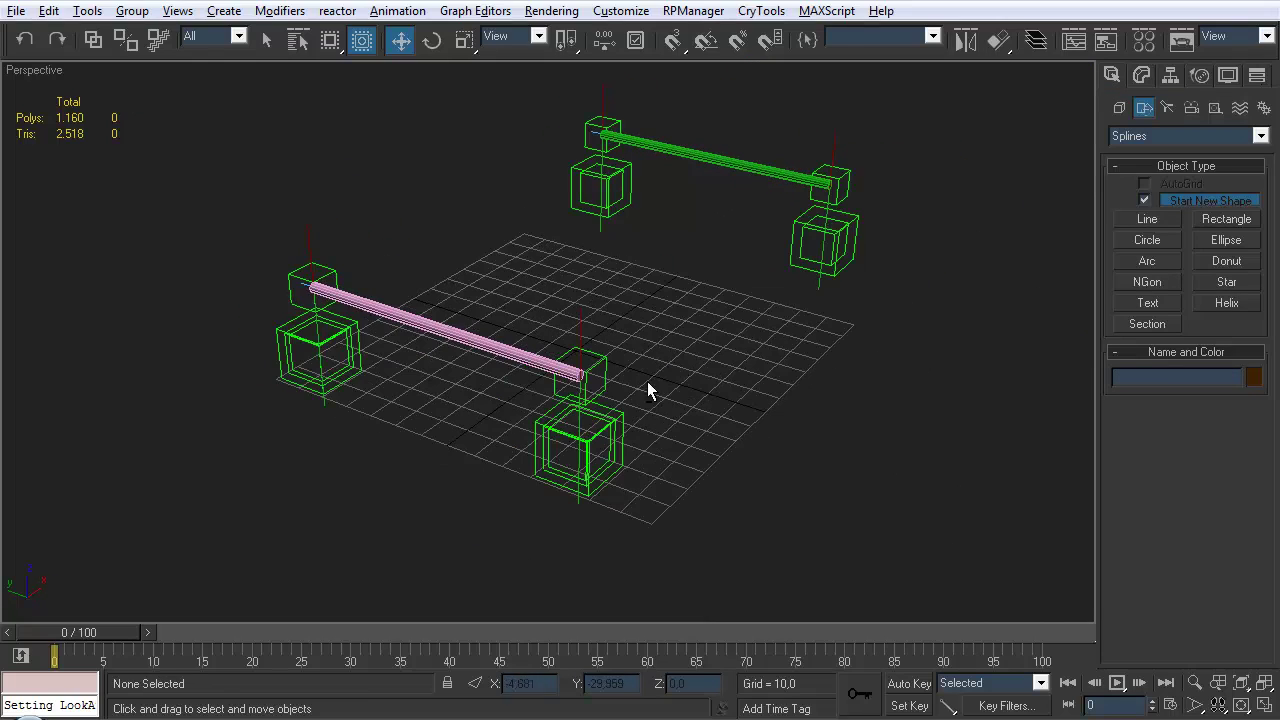
left_click(572, 473)
mouse_move(574, 400)
left_mouse_down()
mouse_move(571, 322)
mouse_move(568, 398)
left_mouse_up()
key("ctrl+z")
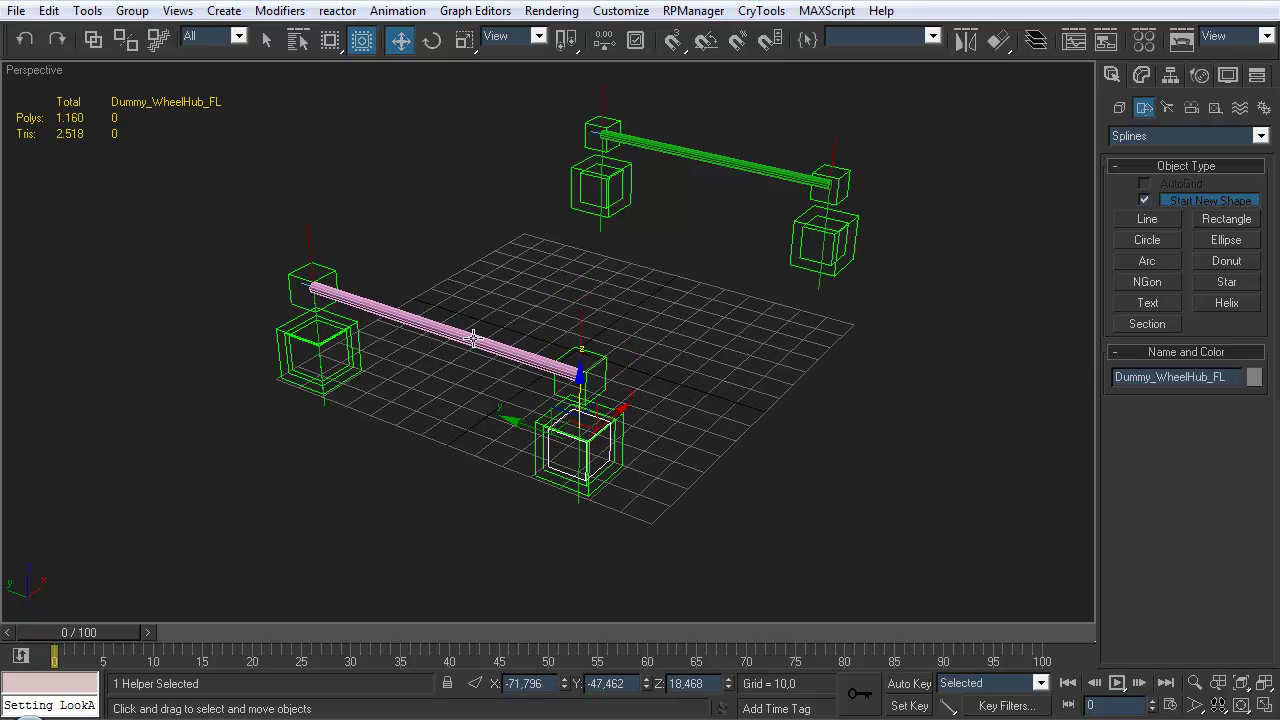
Rename the front axle line Line_Axle_Front and the rear axle line Line_Axle_Rear, and clear the selection
middle_click_drag(672, 221, 683, 300, "alt")
middle_click_drag(617, 331, 637, 280, "alt")
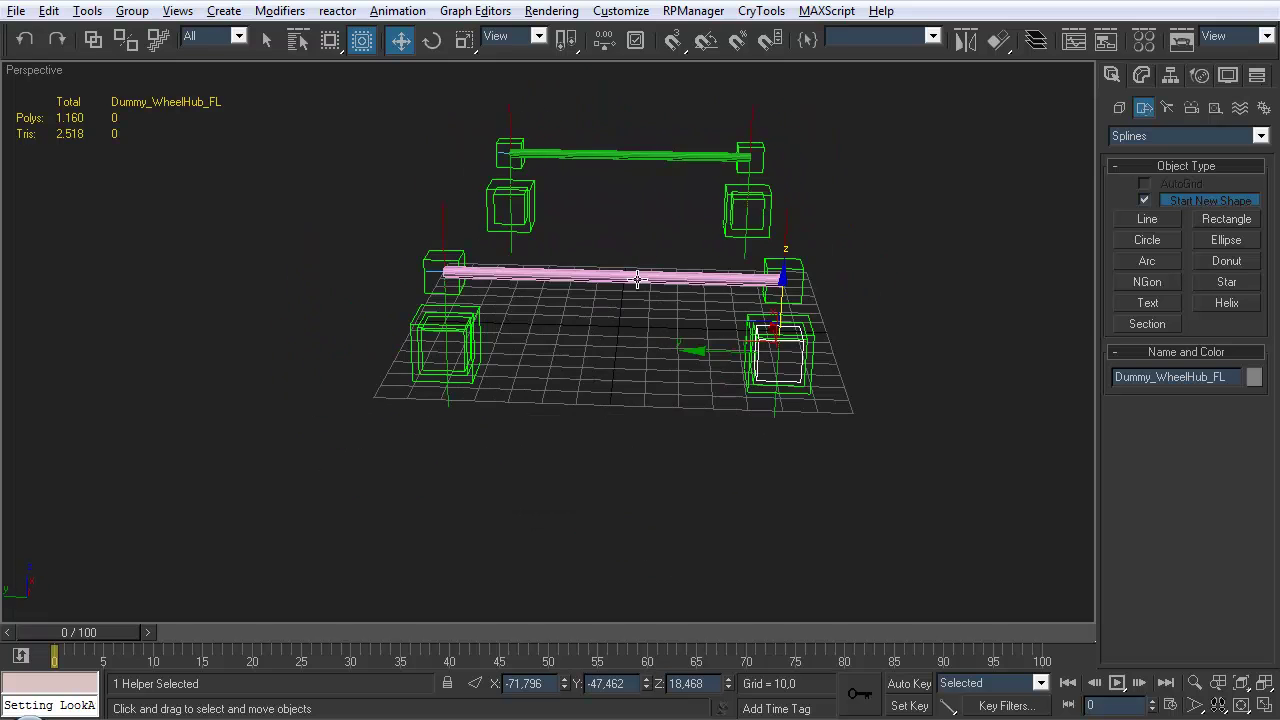
middle_click_drag(626, 234, 364, 238, "alt")
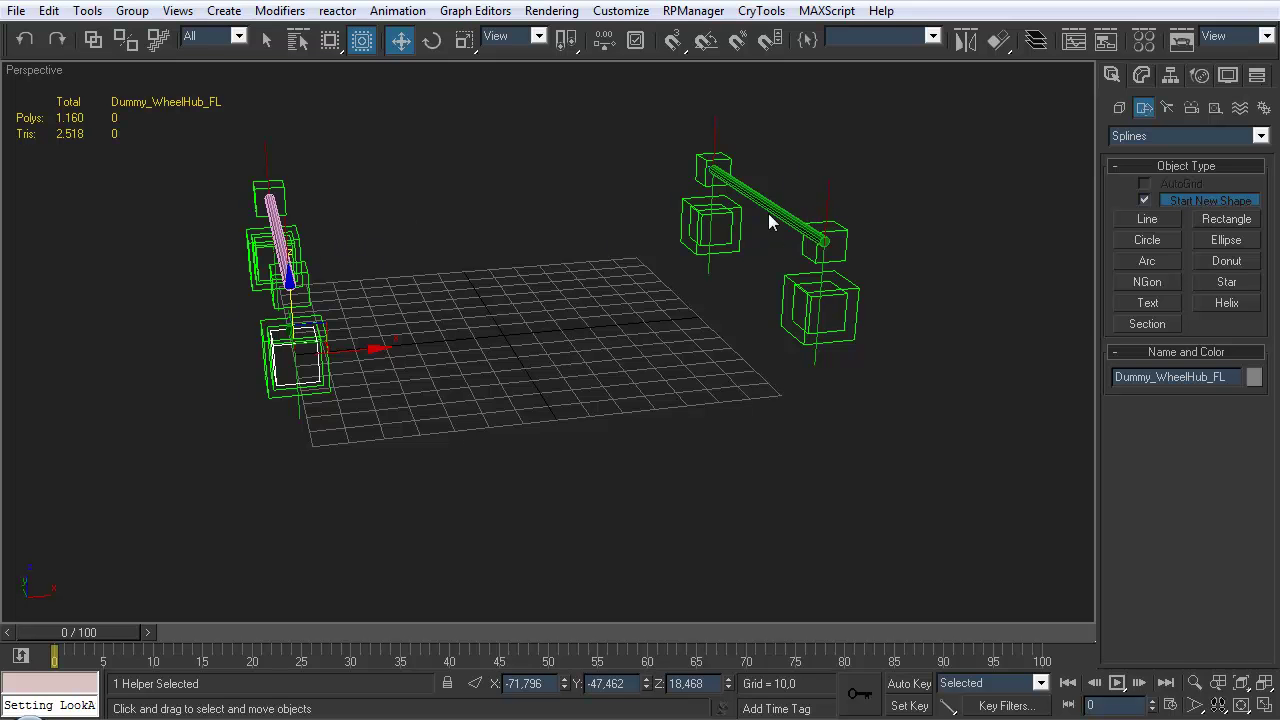
middle_click_drag(741, 243, 768, 271, "alt")
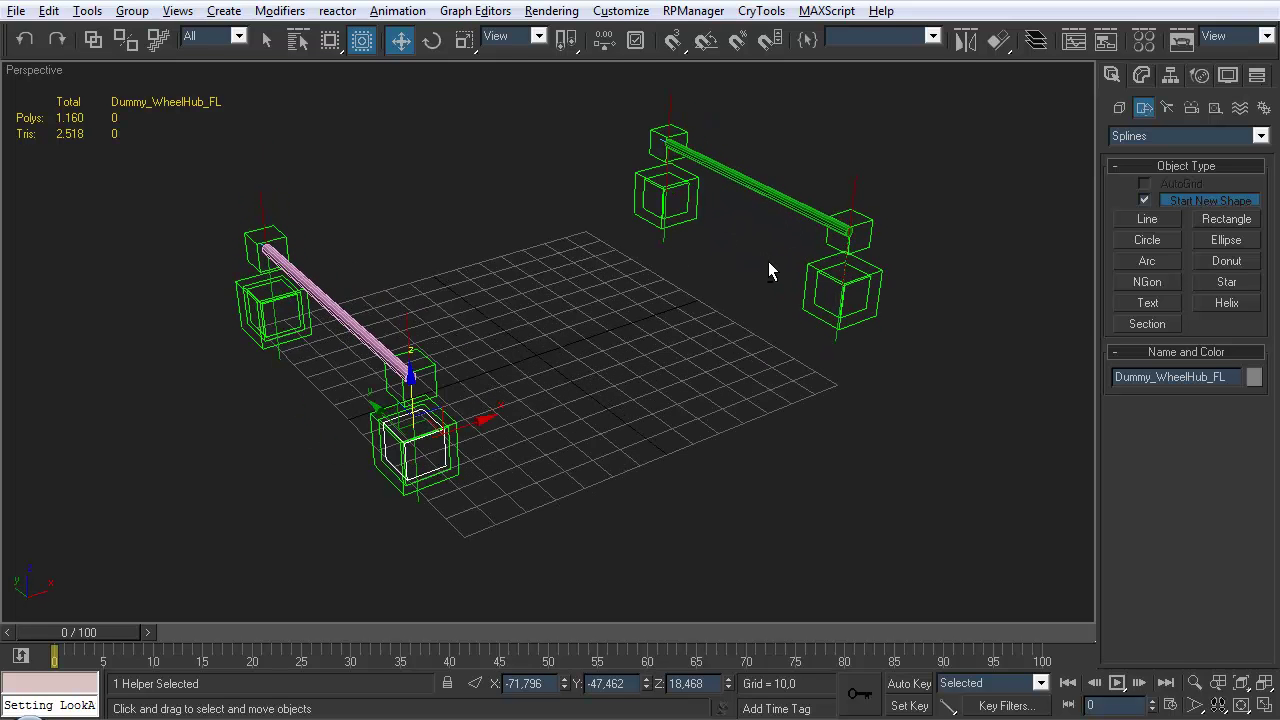
left_click(729, 428)
left_click(1119, 108)
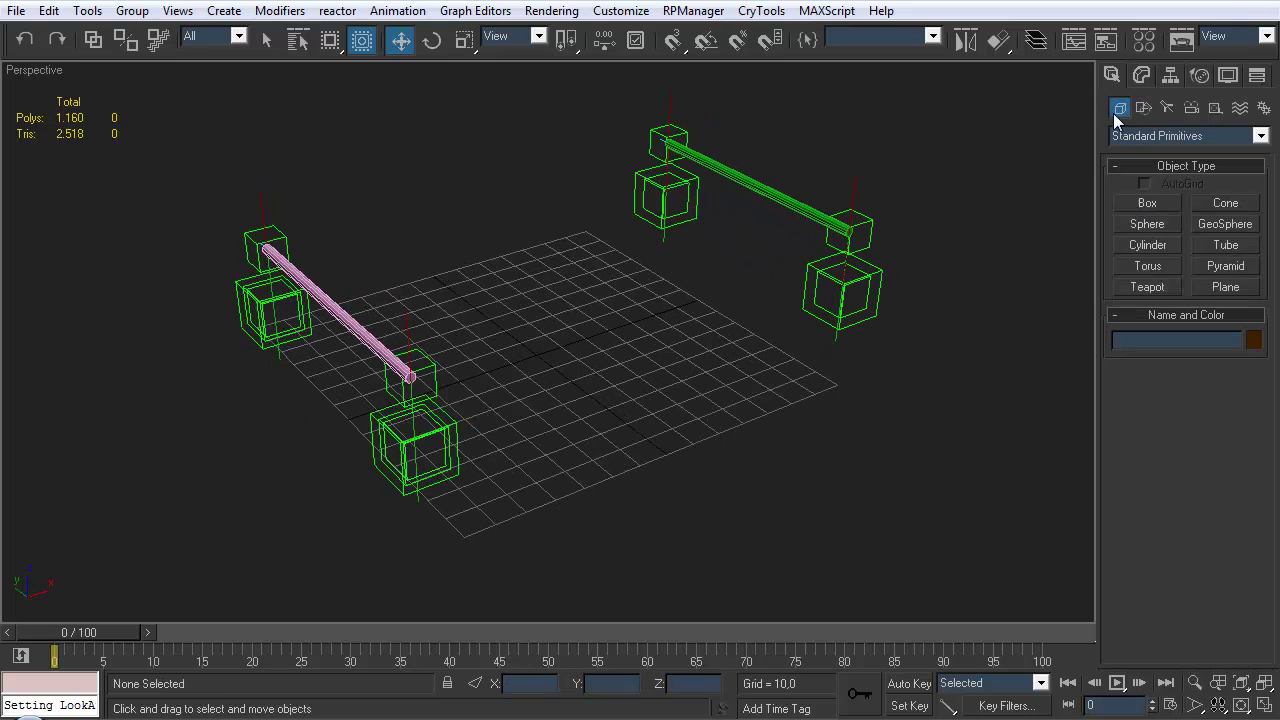
left_click(354, 326)
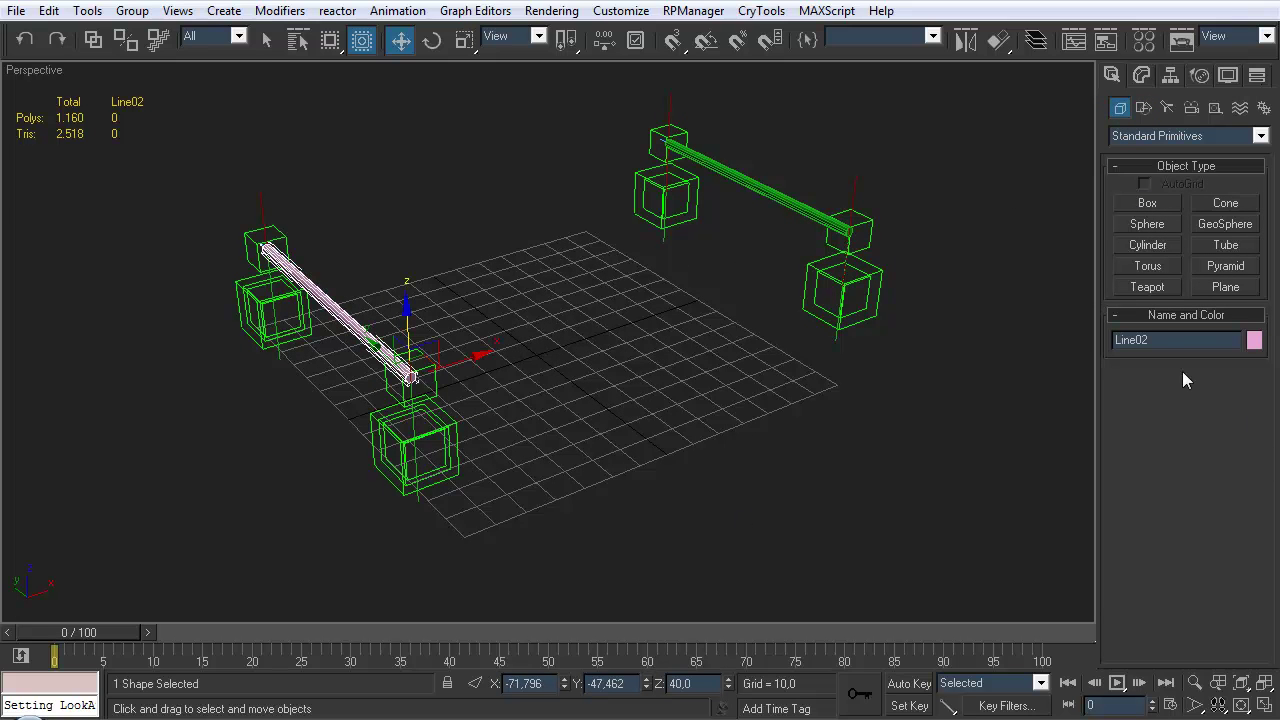
key("BackSpace")
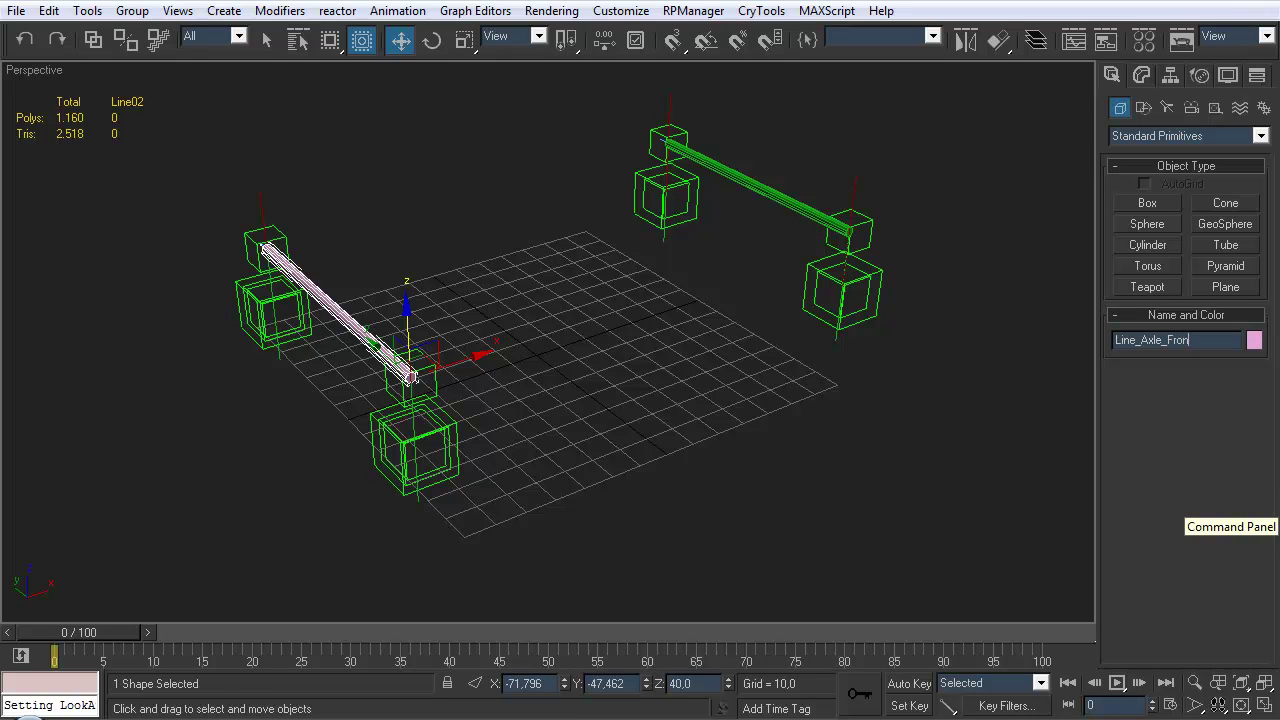
left_click(783, 199)
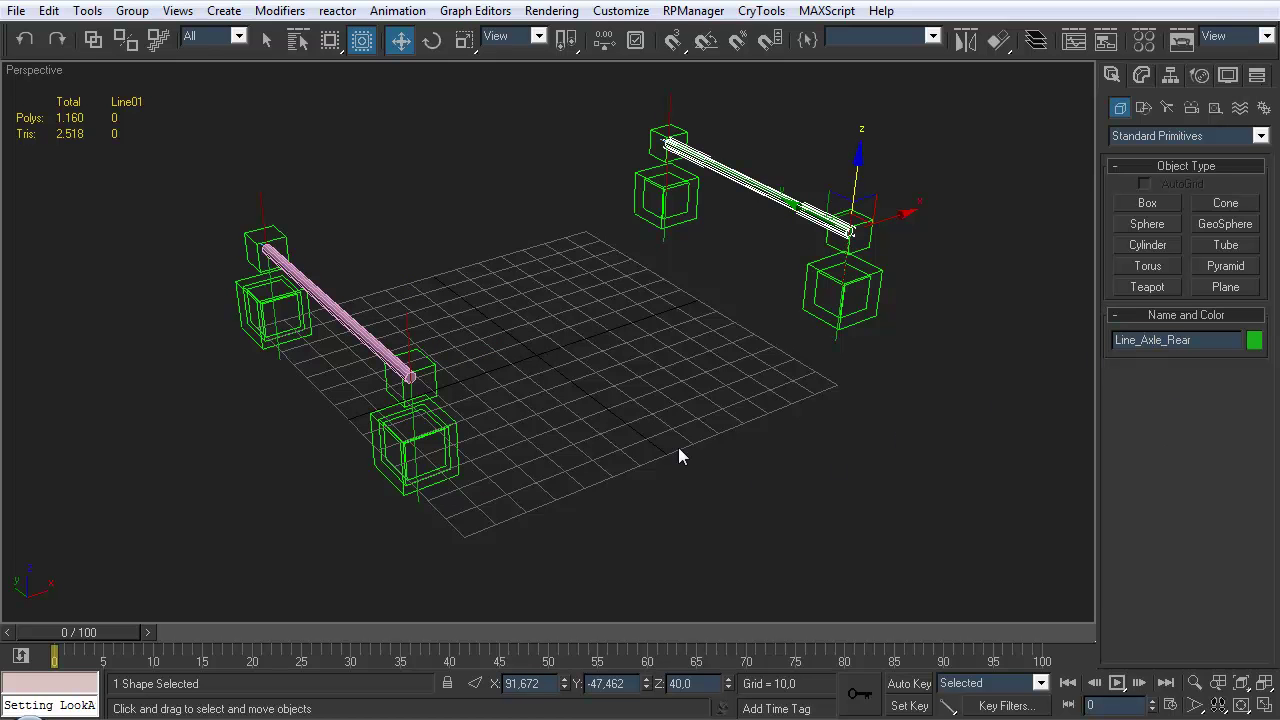
left_click(620, 434)
Draw a straight line in the Top view from the middle of the front axle to the middle of the rear axle, and return to Perspective
middle_click_drag(555, 277, 578, 313)
middle_click_drag(592, 368, 631, 334)
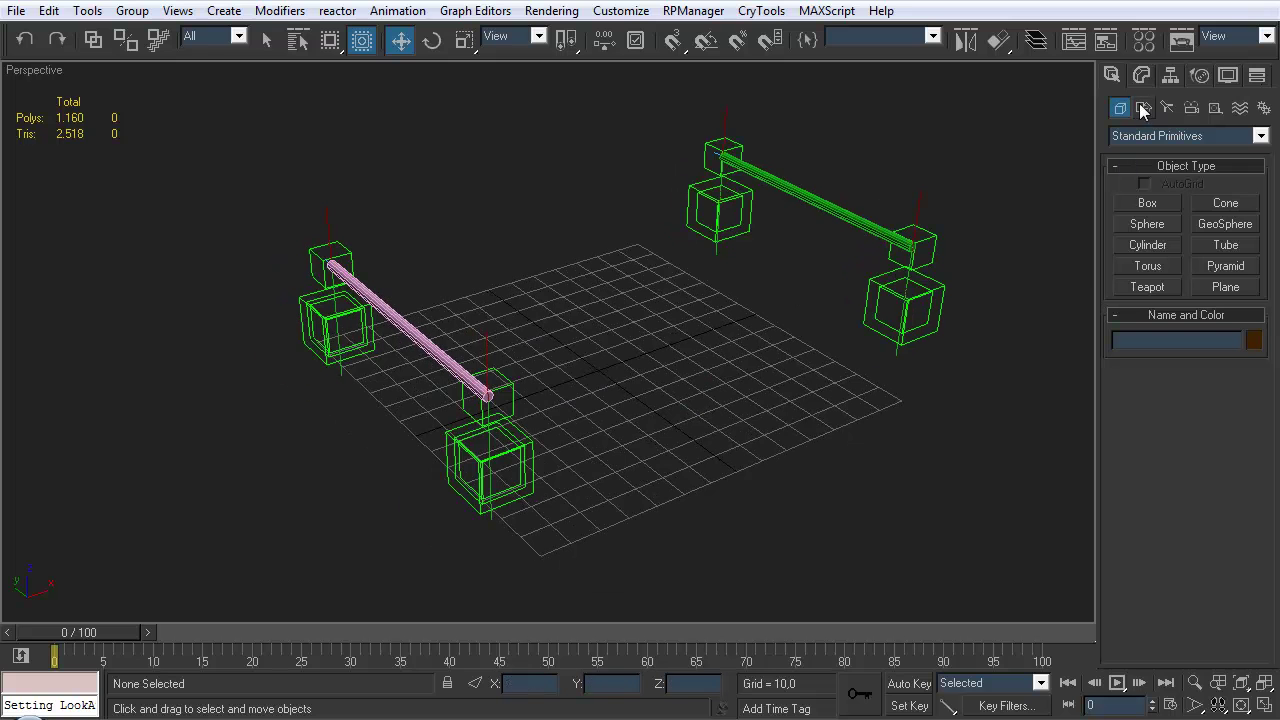
middle_click_drag(770, 320, 865, 279)
middle_click_drag(922, 247, 915, 248)
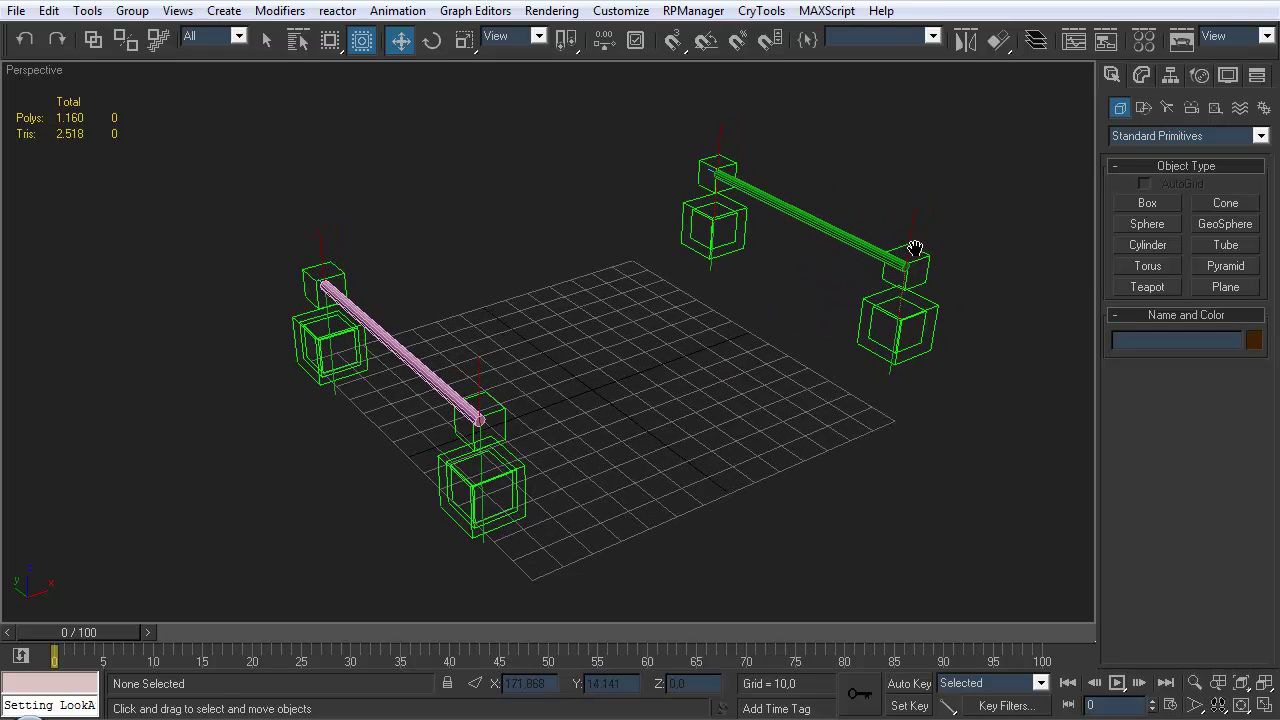
left_click(1144, 108)
left_click(1147, 219)
key("alt+w")
middle_click_drag(466, 332, 489, 320)
key("alt+w")
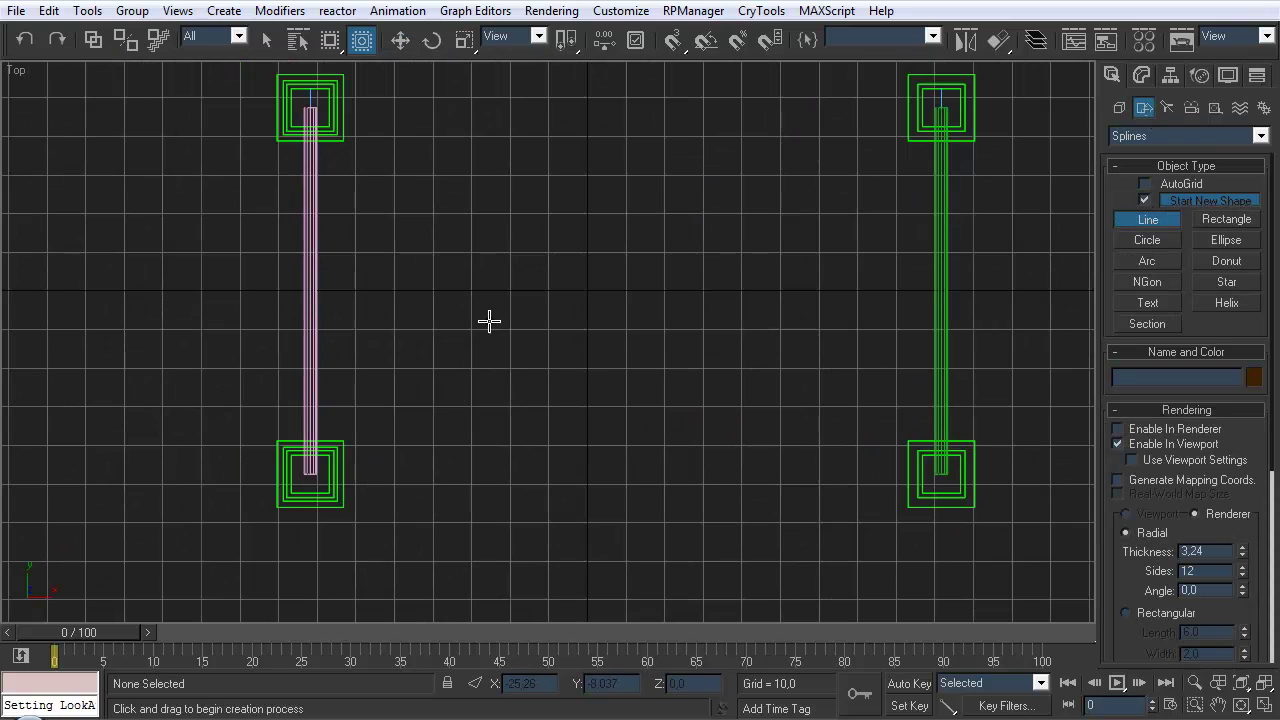
left_click(309, 291)
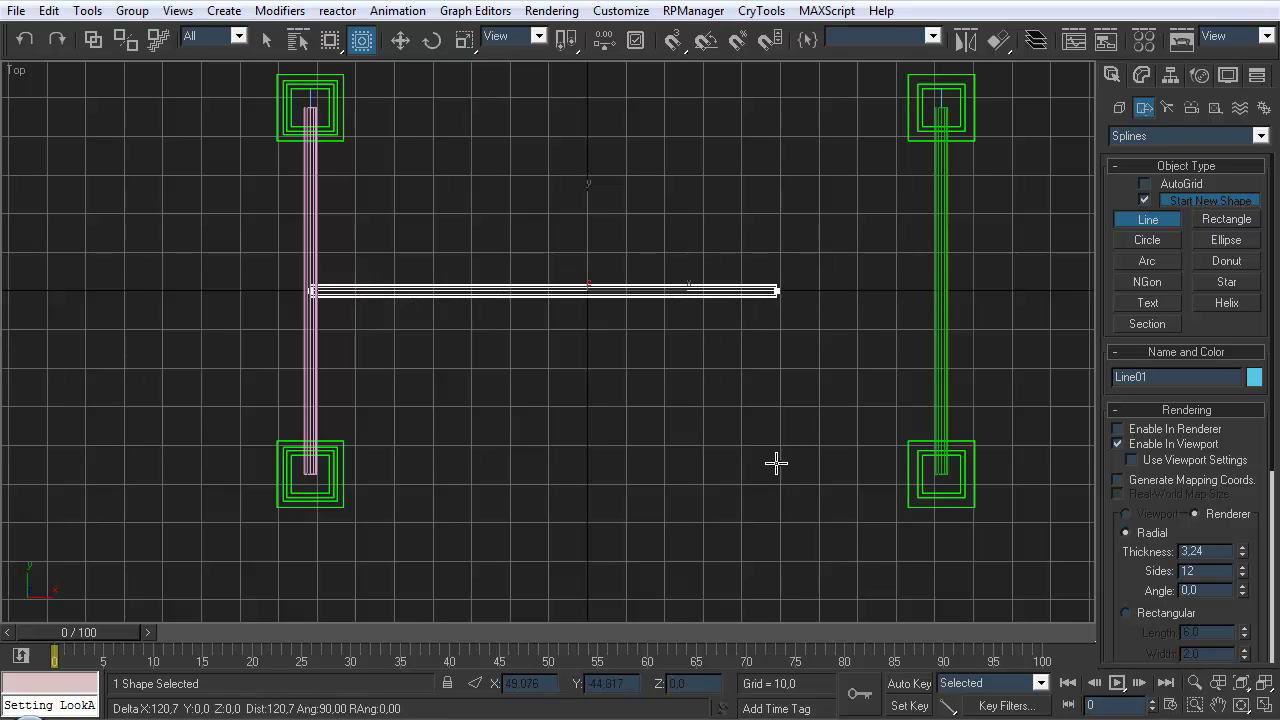
left_click(940, 292)
right_click(814, 351)
key("alt+w")
right_click(850, 420)
key("alt+w")
key("w")
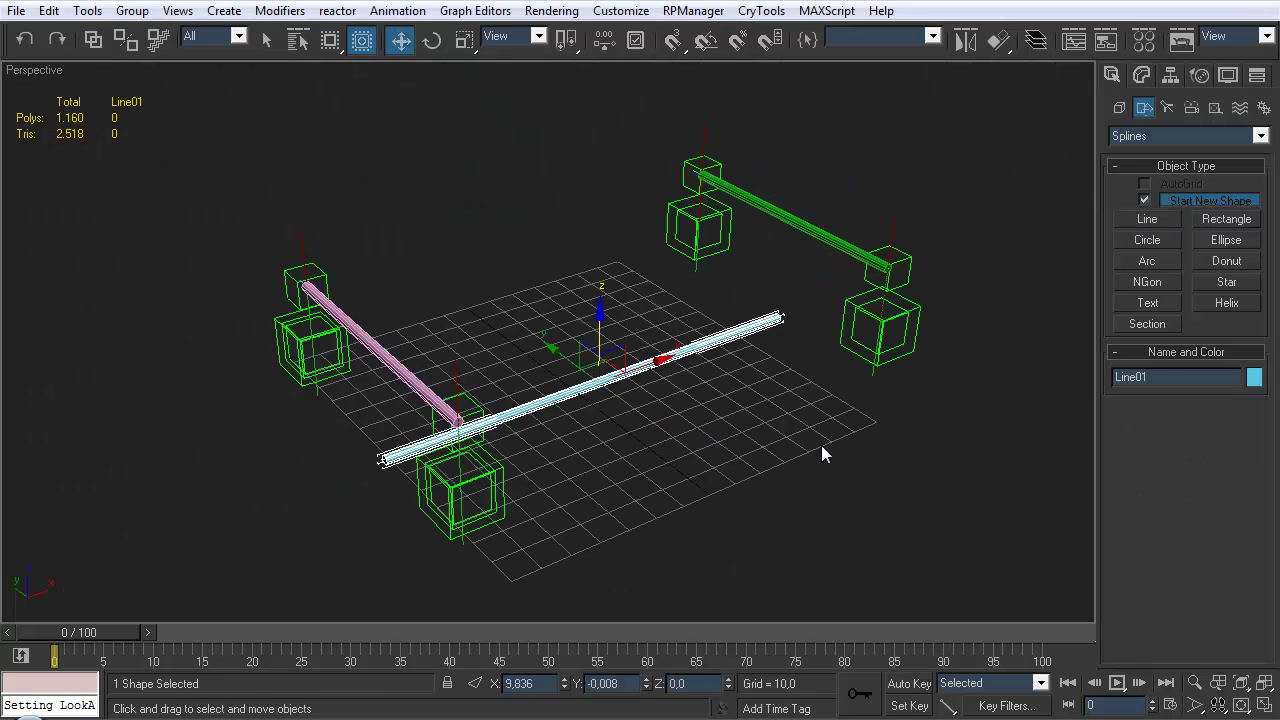
Create a dummy helper in front of the front axle and name it Dummy_FrontAxle_Center
middle_click_drag(821, 454, 757, 400, "alt")
left_click(754, 470)
middle_click_drag(754, 470, 611, 278, "alt")
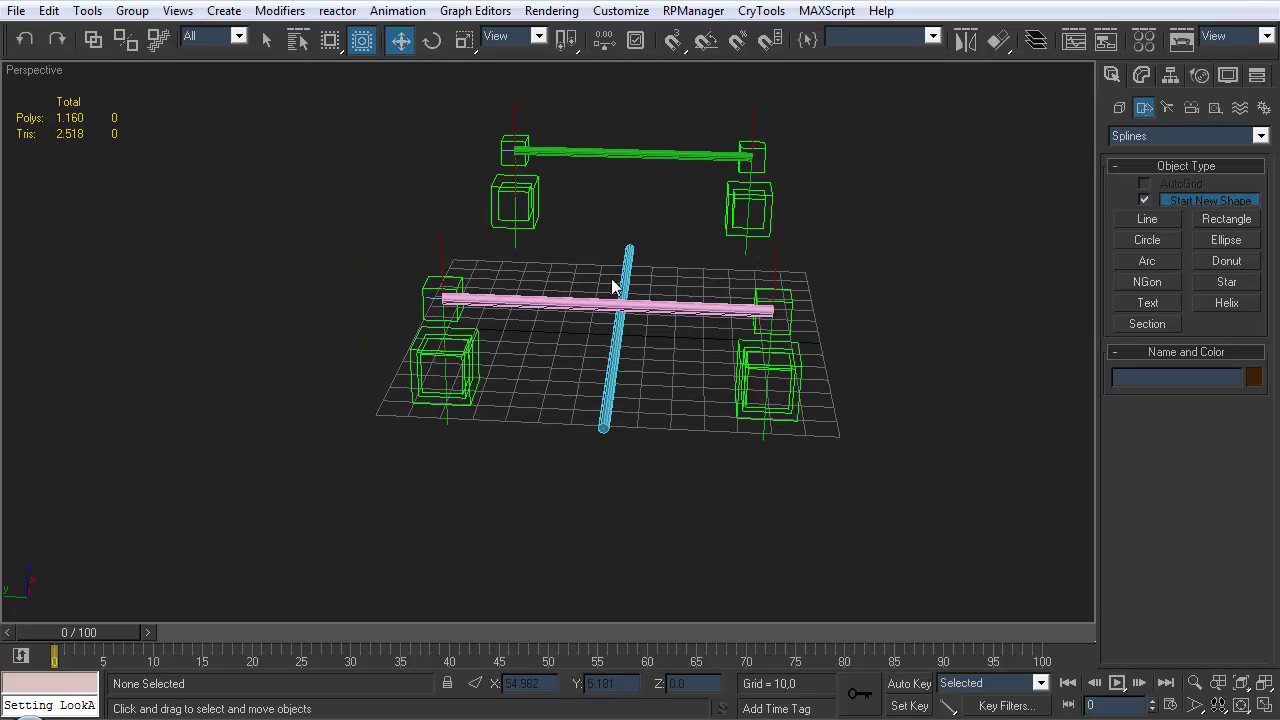
middle_click_drag(781, 323, 680, 400, "alt")
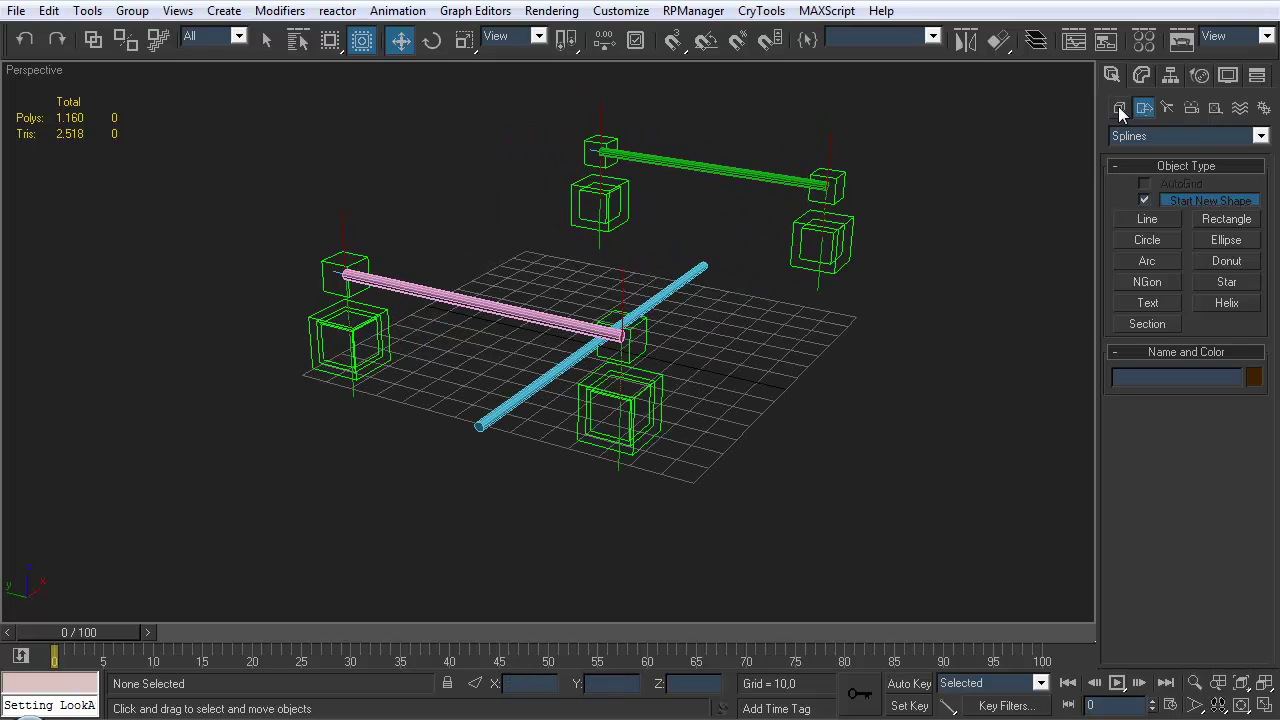
left_click(1119, 107)
left_click(1217, 108)
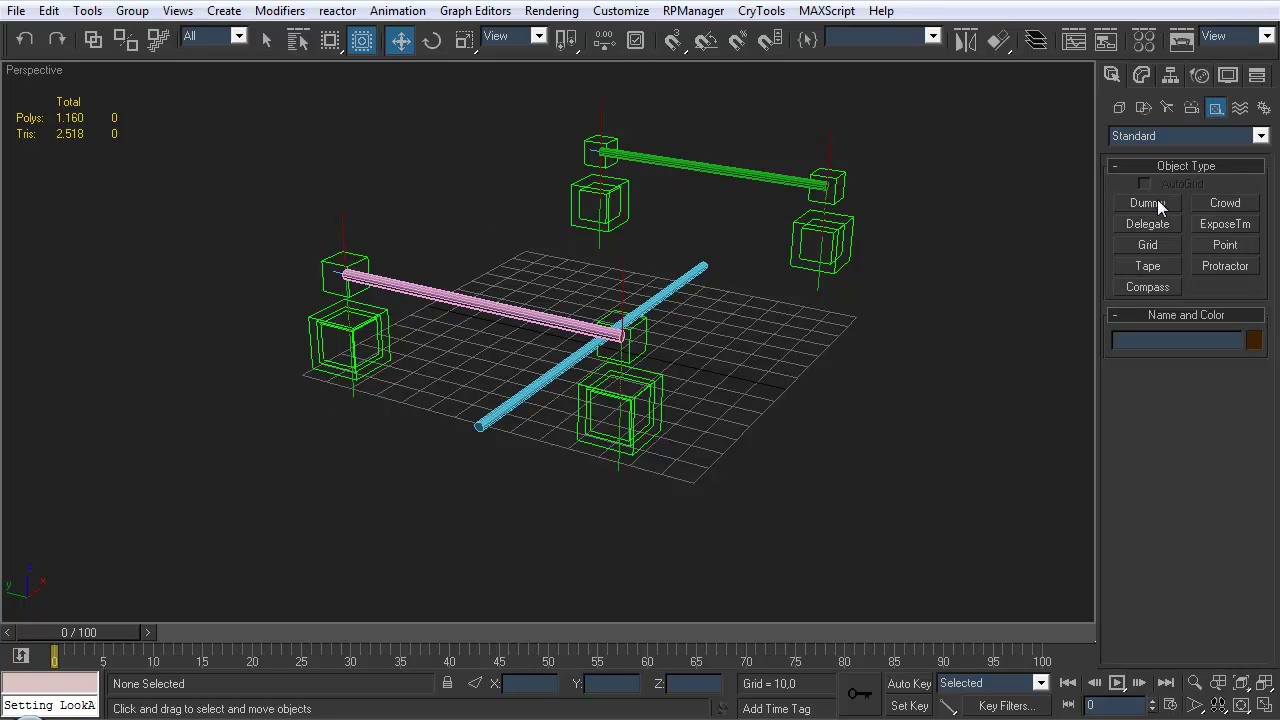
left_click(1150, 202)
middle_click_drag(709, 317, 484, 484, "alt")
left_click_drag(405, 530, 449, 486)
right_click(449, 486)
middle_click_drag(520, 477, 607, 437)
left_click(1217, 342)
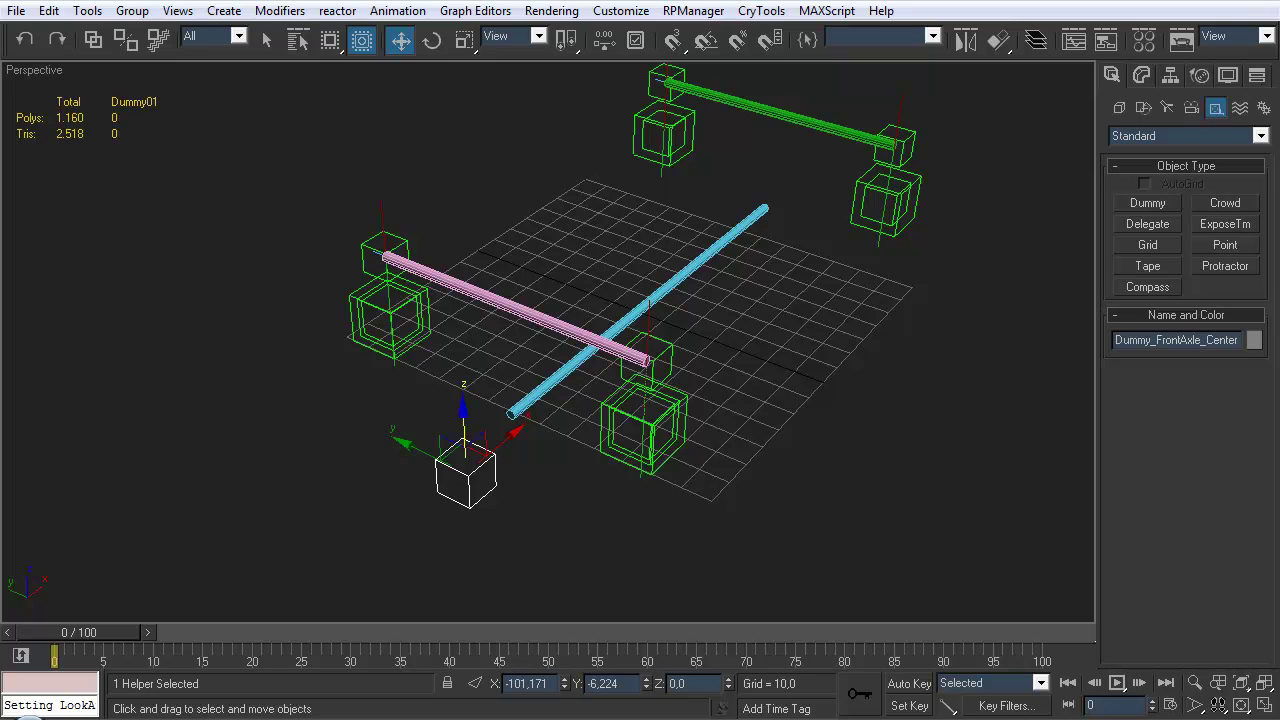
Align the front center dummy to the front axle line's pivot in X and Z, and set its Y position to 0
left_click(997, 40)
left_click(506, 308)
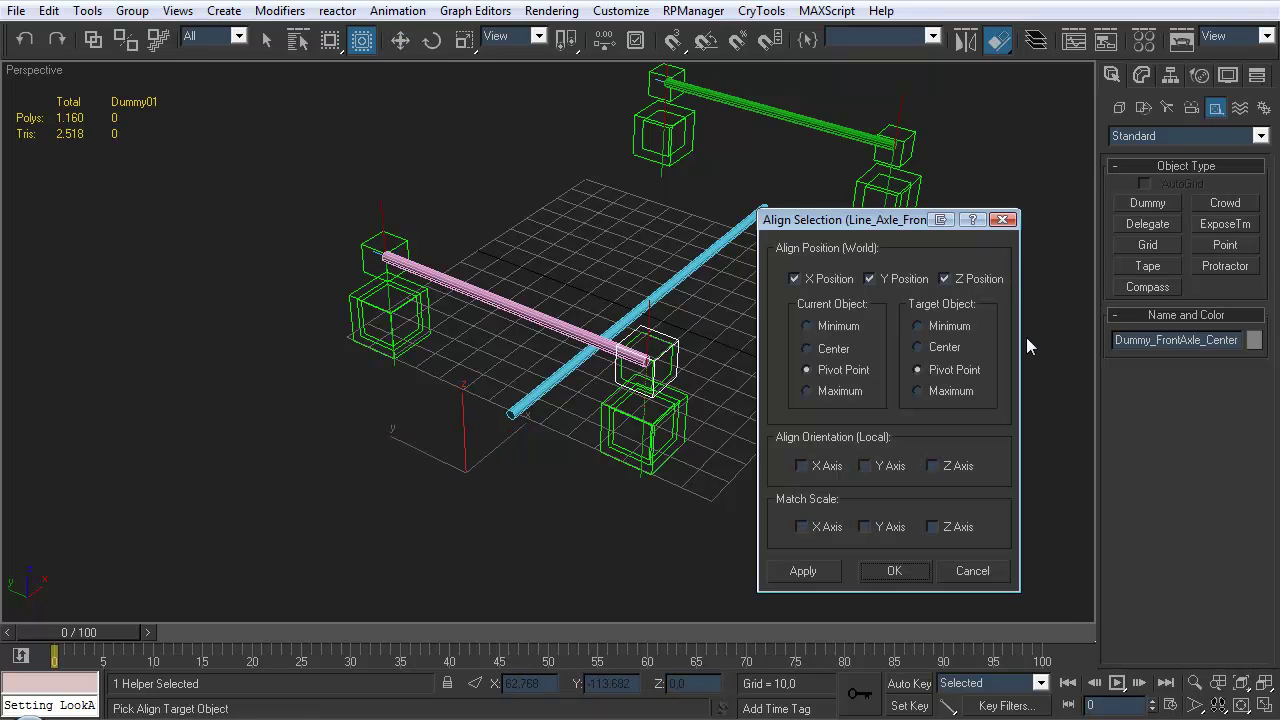
left_click(899, 281)
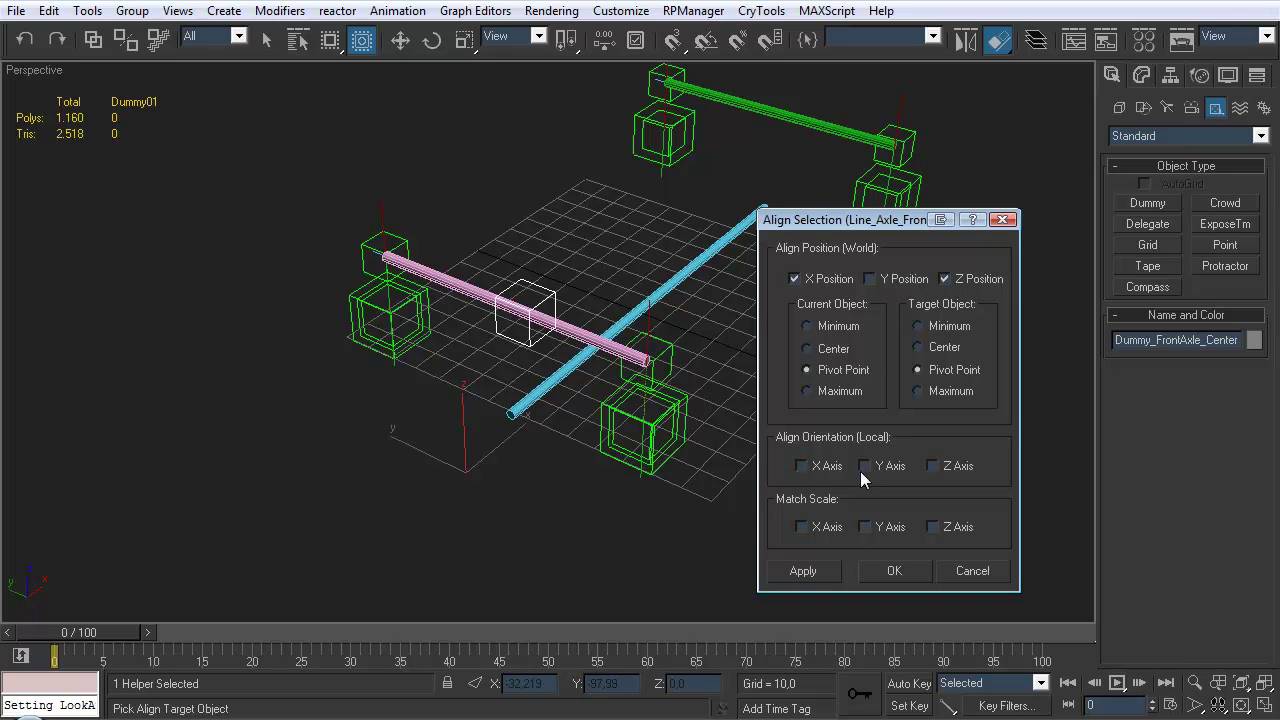
left_click(893, 570)
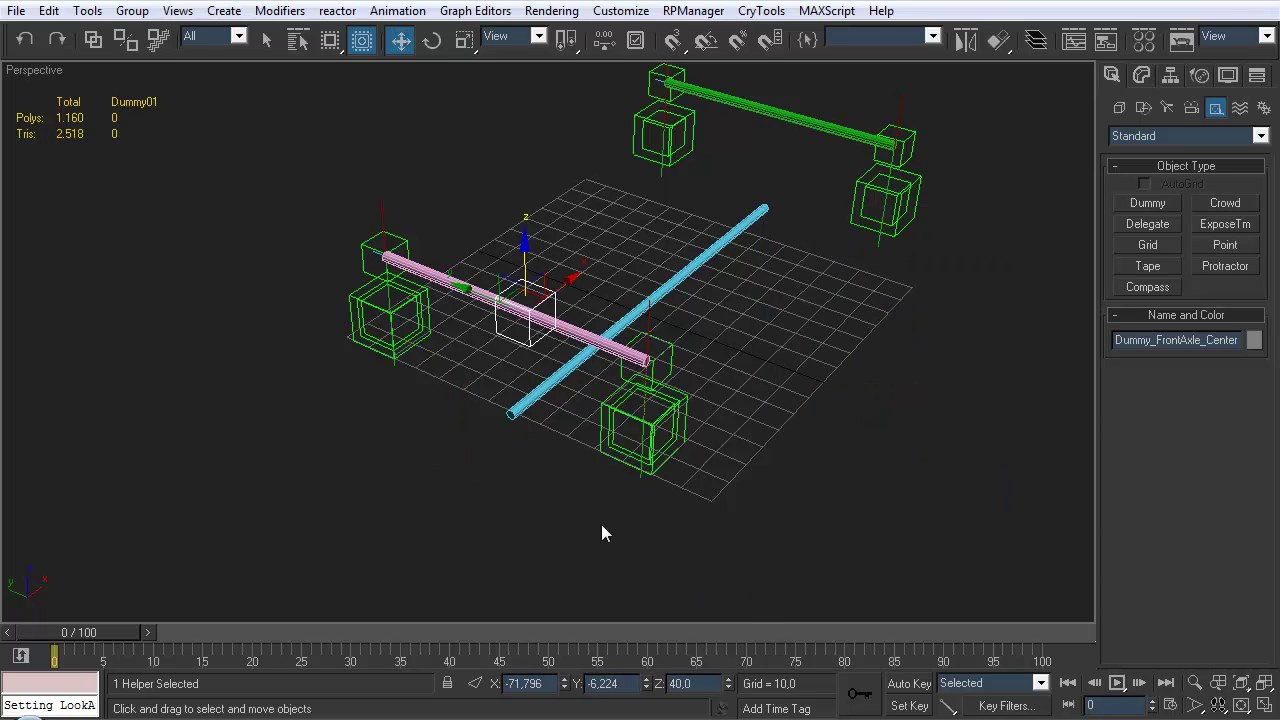
right_click(648, 688)
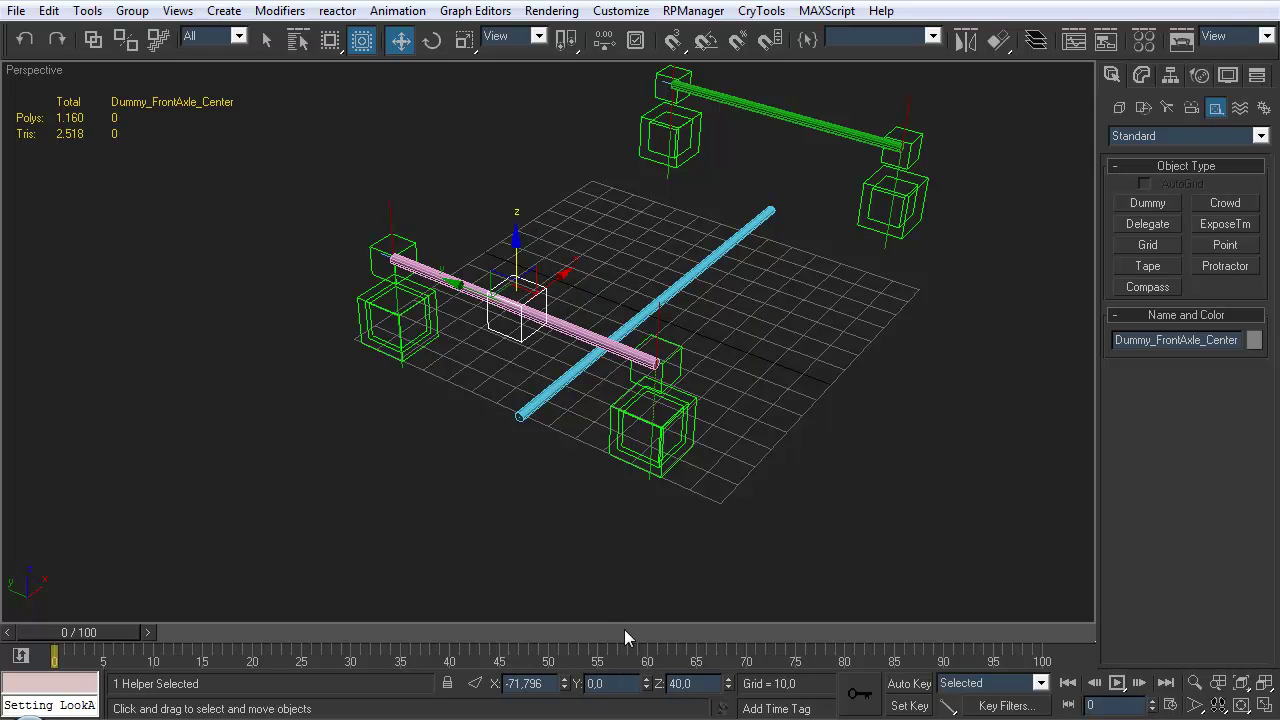
Clone the front center dummy toward the rear axle as one copy named Dummy_RearAxle_Center
scroll(689, 517, "up", 5)
scroll(700, 514, "down", 4)
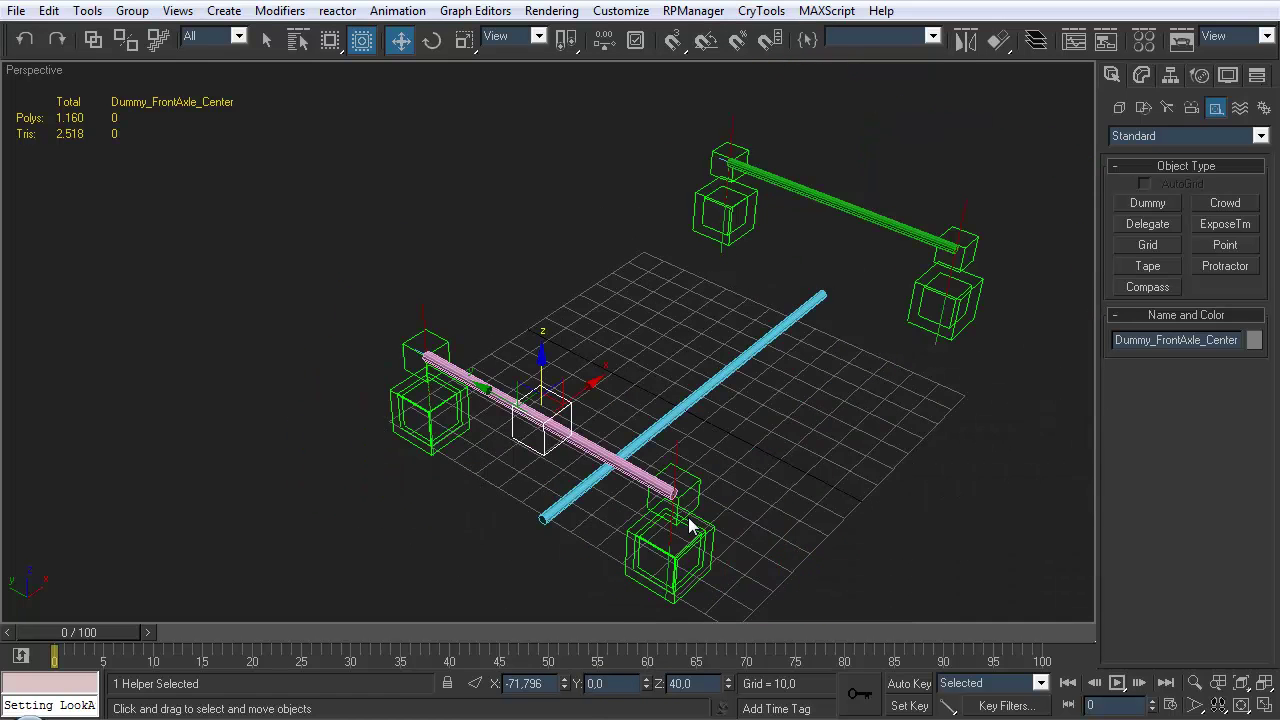
middle_click_drag(731, 447, 637, 440)
mouse_move(508, 400)
left_mouse_down("shift")
mouse_move(585, 338)
mouse_move(745, 284)
left_mouse_up("shift")
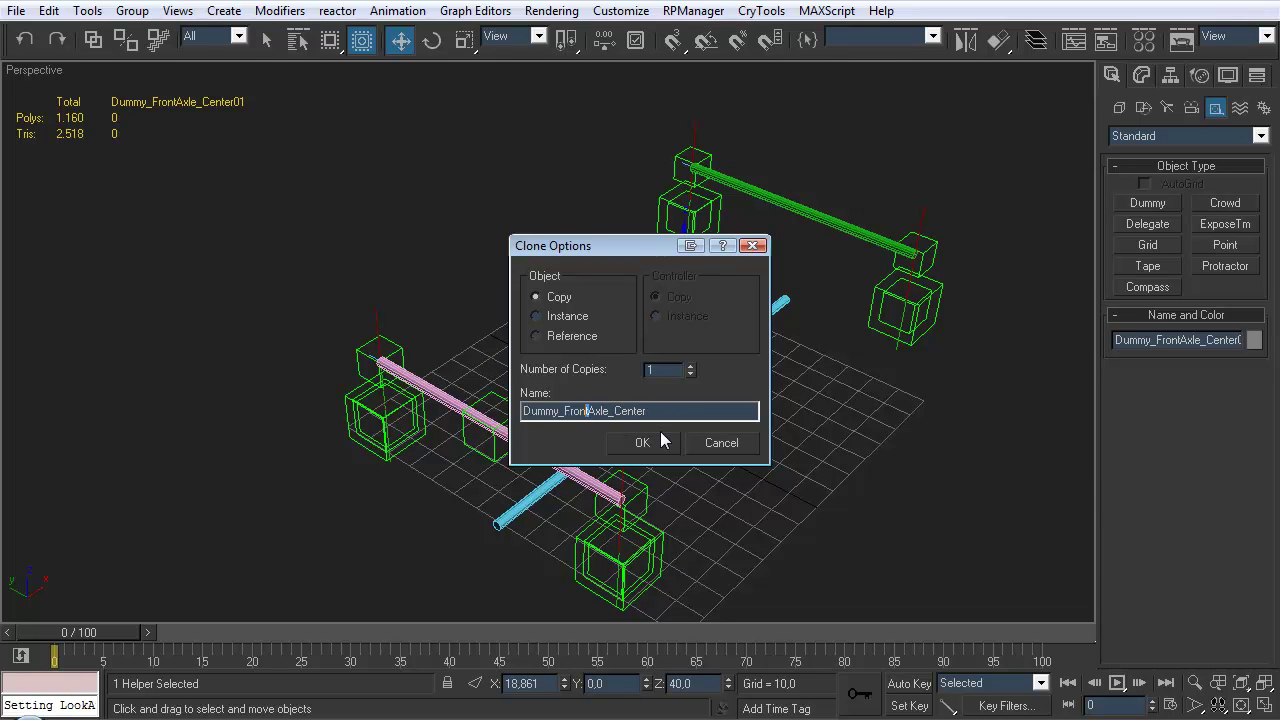
type("Rear")
left_click(638, 444)
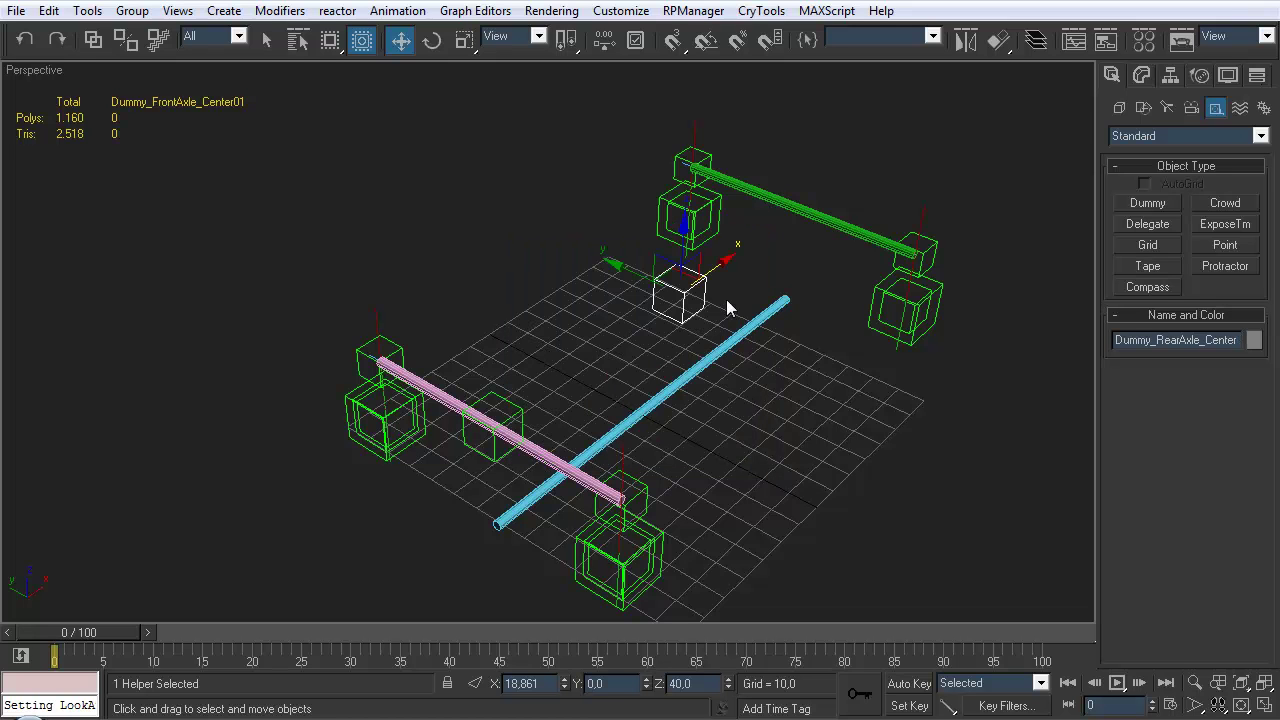
Align the rear center dummy to the rear axle line's pivot in X and Z, and clear the selection
left_click(997, 40)
left_click(820, 218)
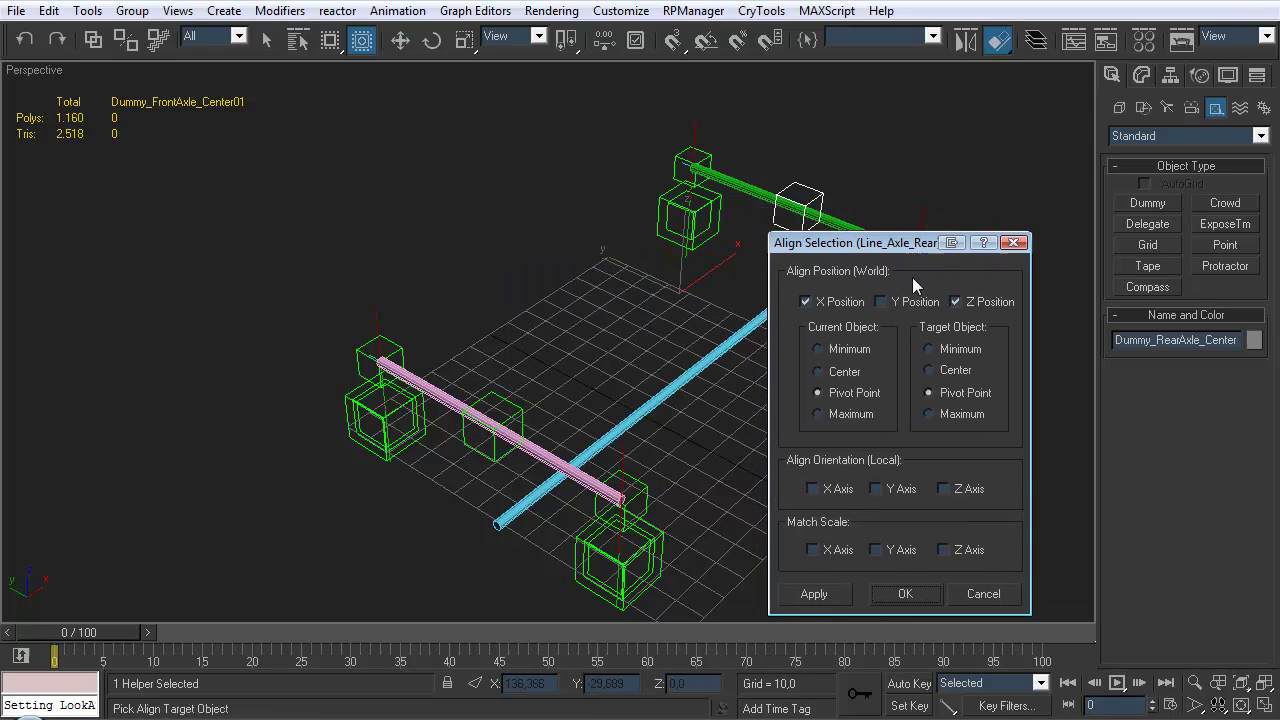
left_click(905, 593)
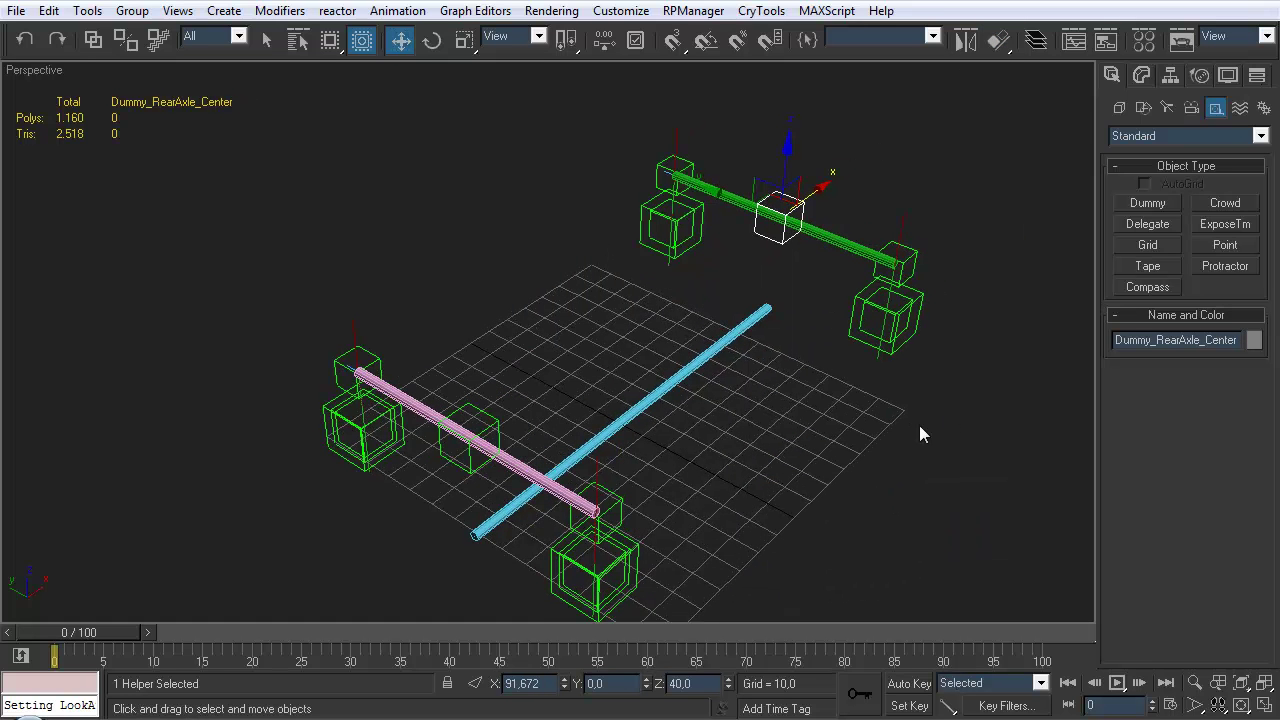
left_click(875, 489)
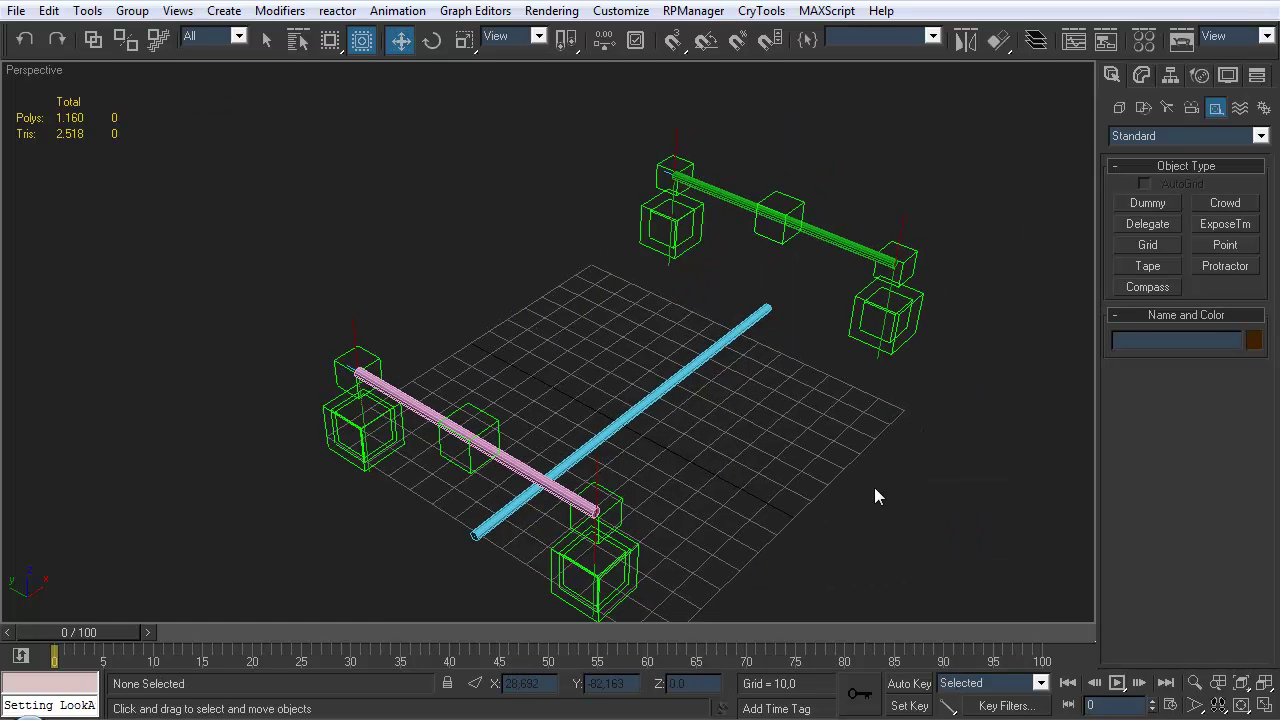
Align the central line's front vertex to the pivot of the front axle's center dummy in X and Z
middle_click_drag(706, 351, 674, 408, "alt")
left_click(690, 358)
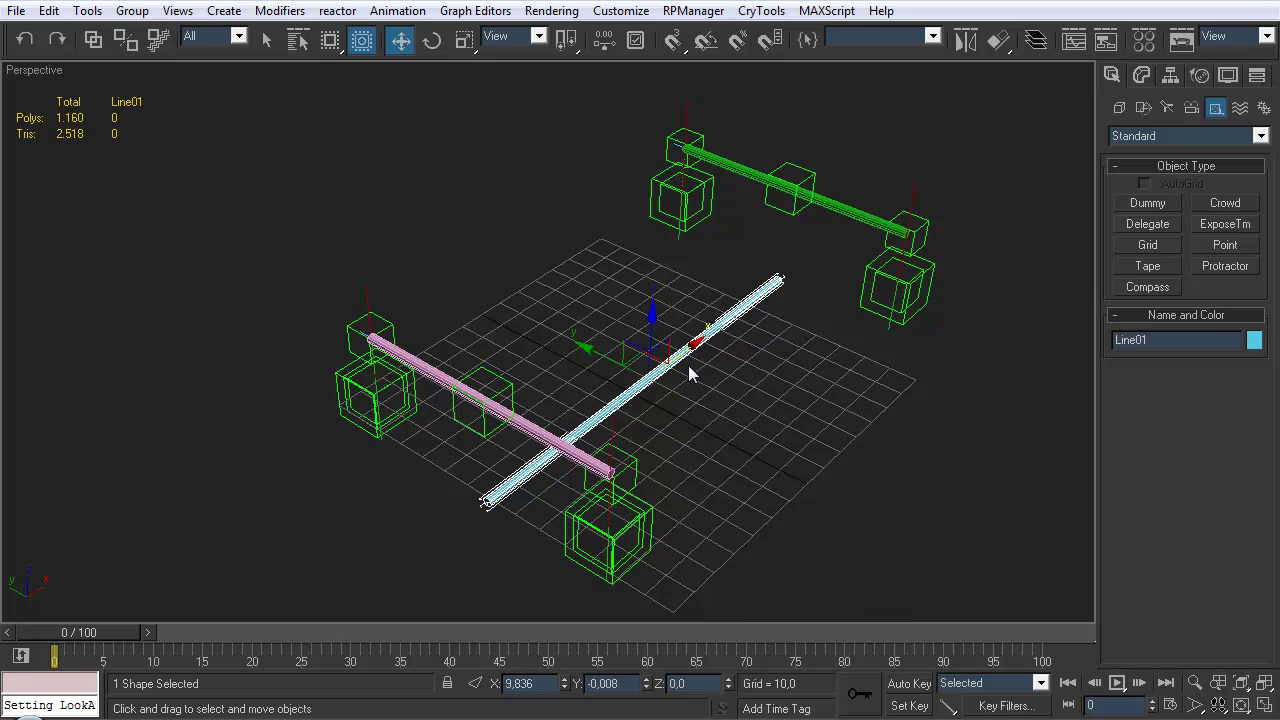
left_click(1142, 75)
left_click(1118, 155)
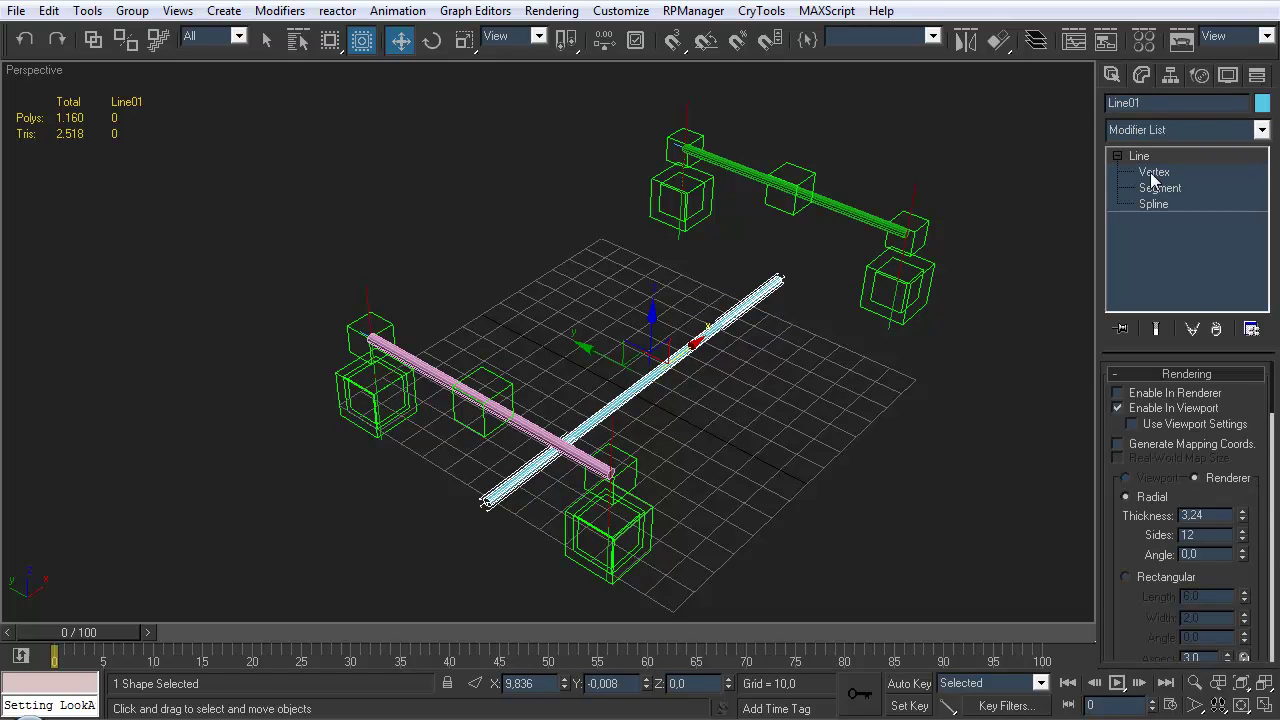
left_click(1150, 172)
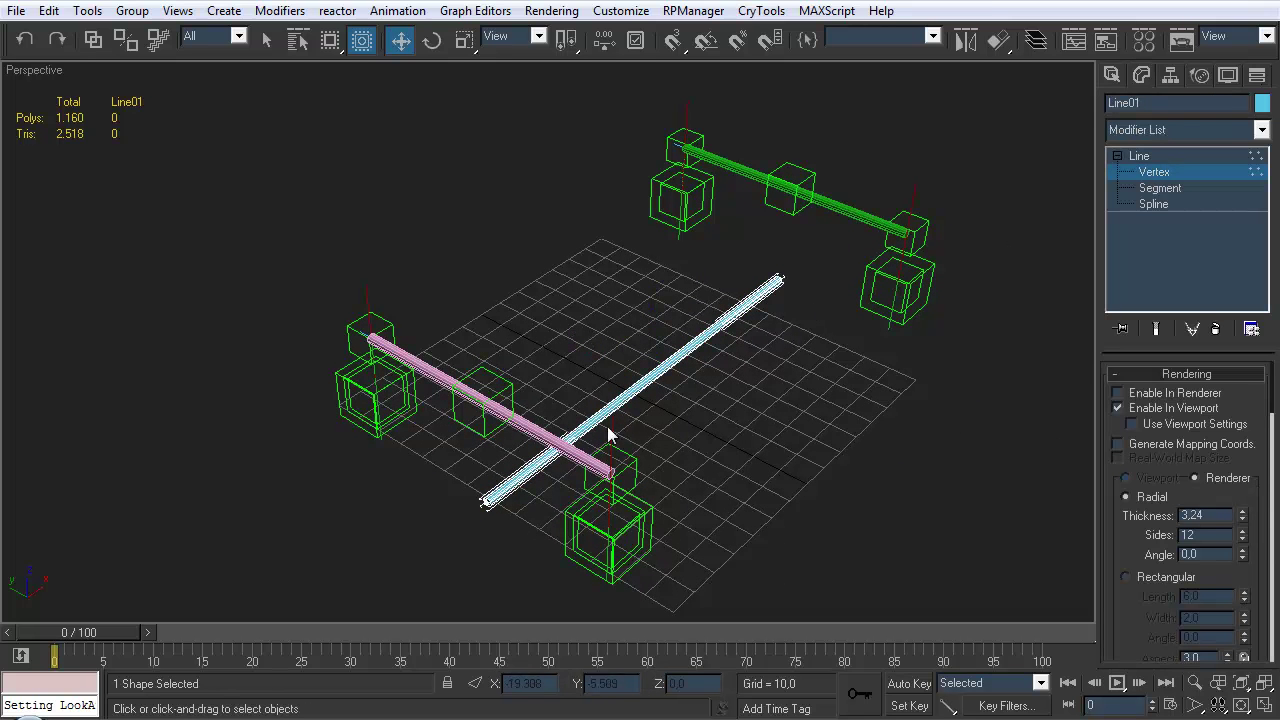
left_click(994, 40)
left_click(508, 392)
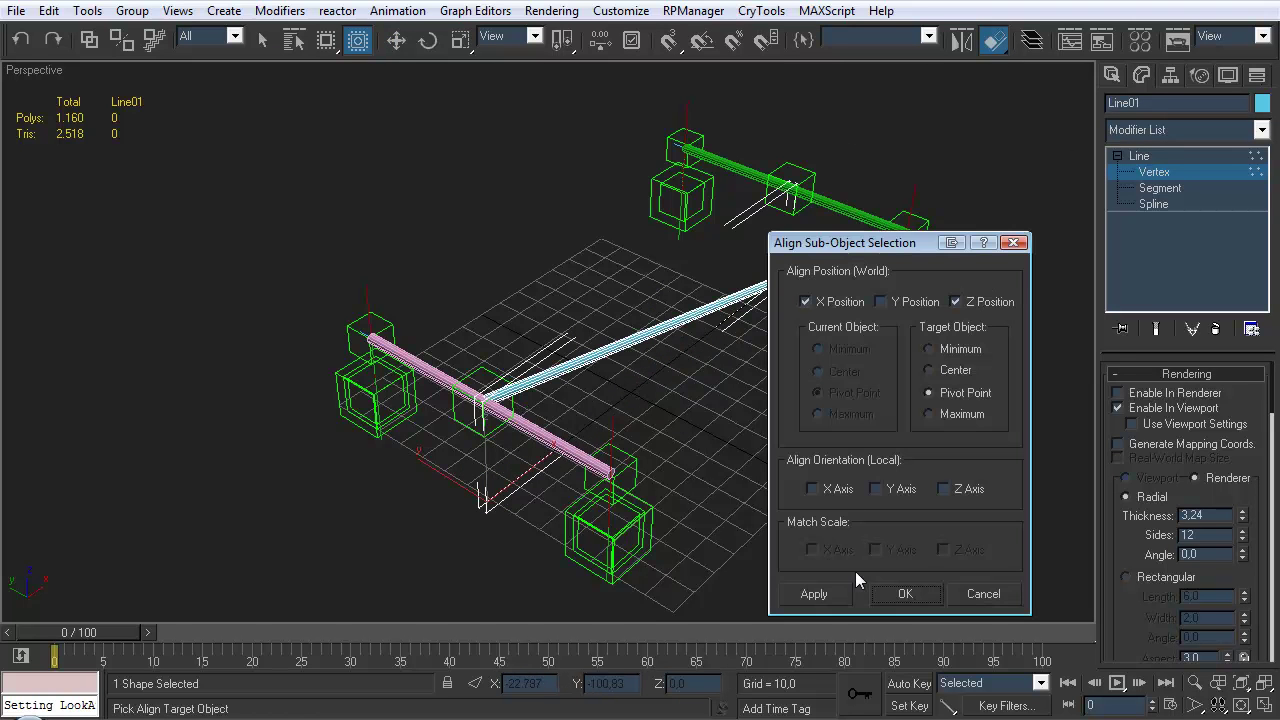
left_click(904, 593)
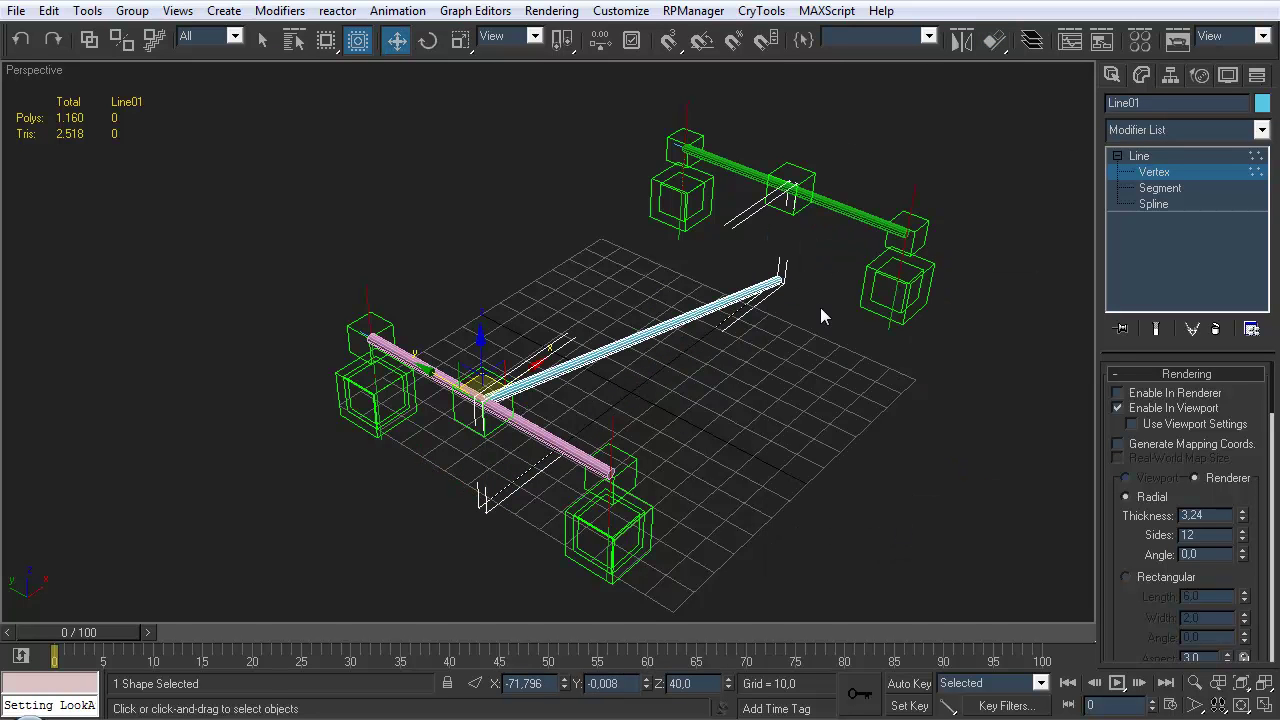
Align the central line's rear vertex to the pivot of the rear axle's center dummy in X and Z
left_click(1005, 40)
left_click(814, 177)
left_click(900, 304)
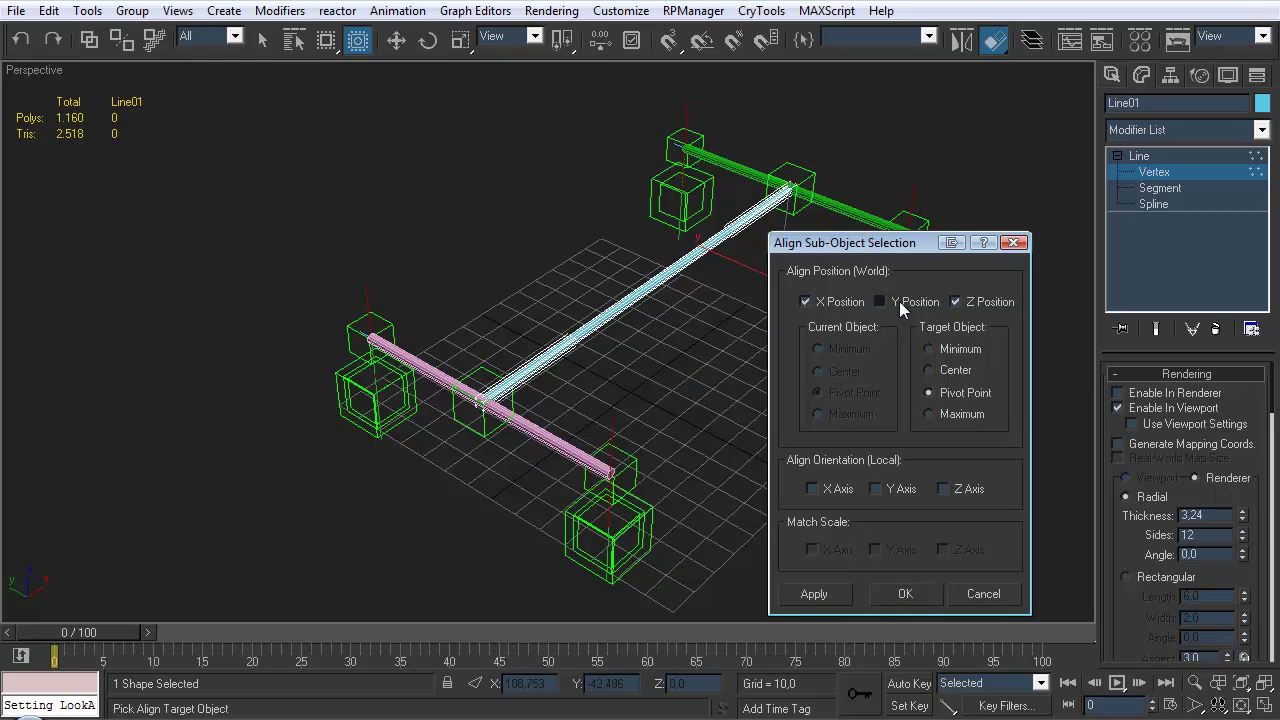
left_click(905, 593)
Realign the central line's front vertex to the front axle's center dummy
left_click(482, 398)
left_click(994, 40)
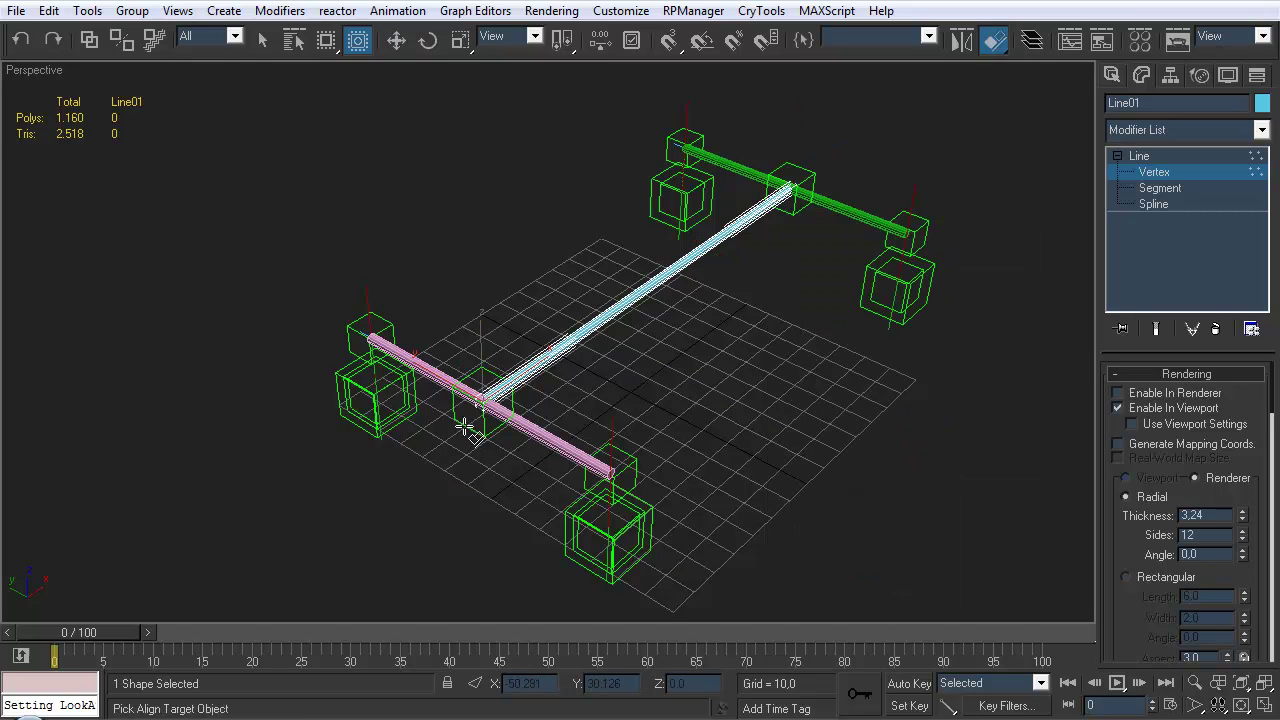
left_click(465, 427)
left_click(903, 593)
left_click(761, 402)
middle_click_drag(761, 402, 802, 296, "alt")
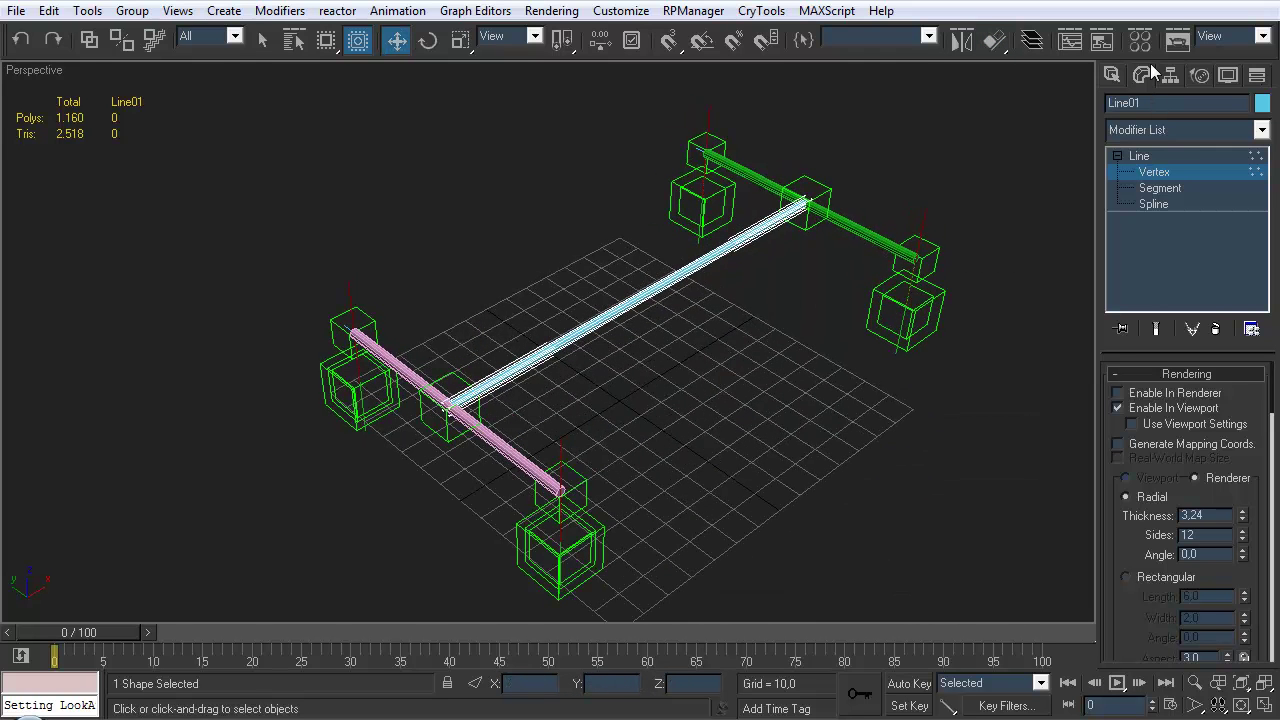
Rename the central line Line_Axle_Body and clear the selection
left_click(1138, 103)
key("BackSpace")
key("BackSpace")
type("_Ax")
left_click(1111, 75)
middle_click_drag(678, 366, 620, 354)
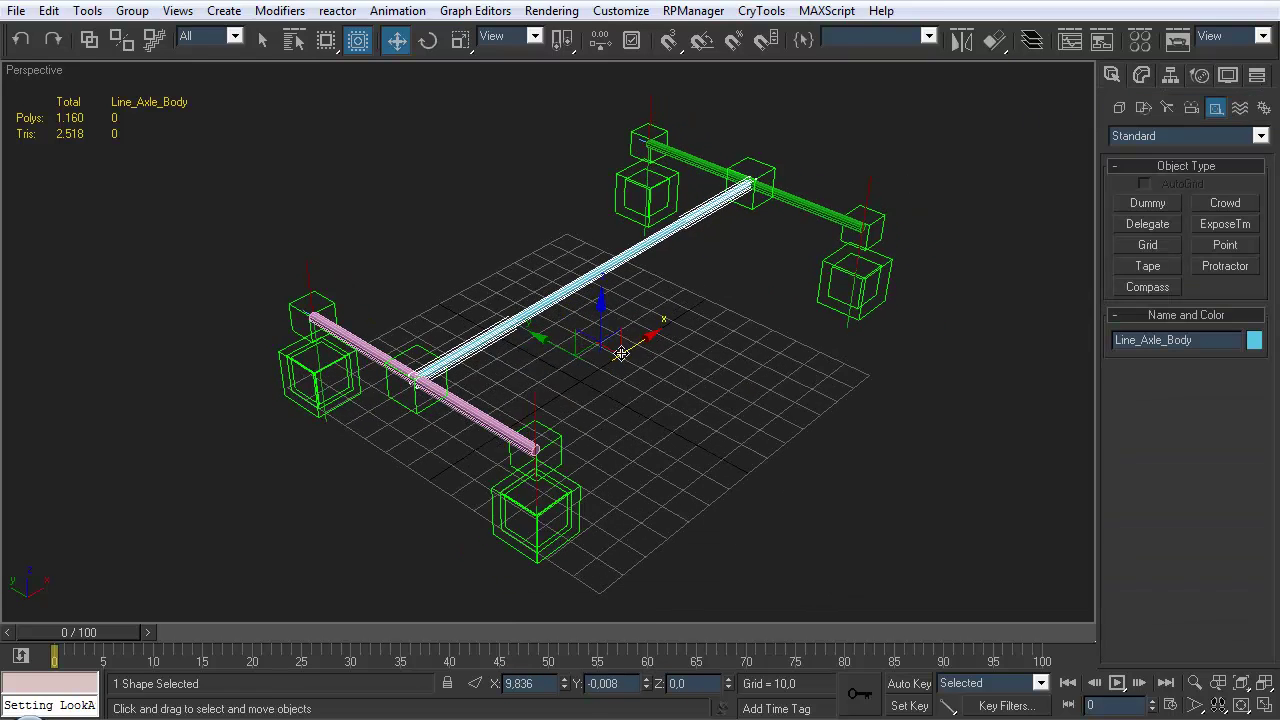
left_click(718, 351)
mouse_move(718, 360)
middle_mouse_down("alt")
mouse_move(660, 386)
mouse_move(717, 354)
middle_mouse_up("alt")
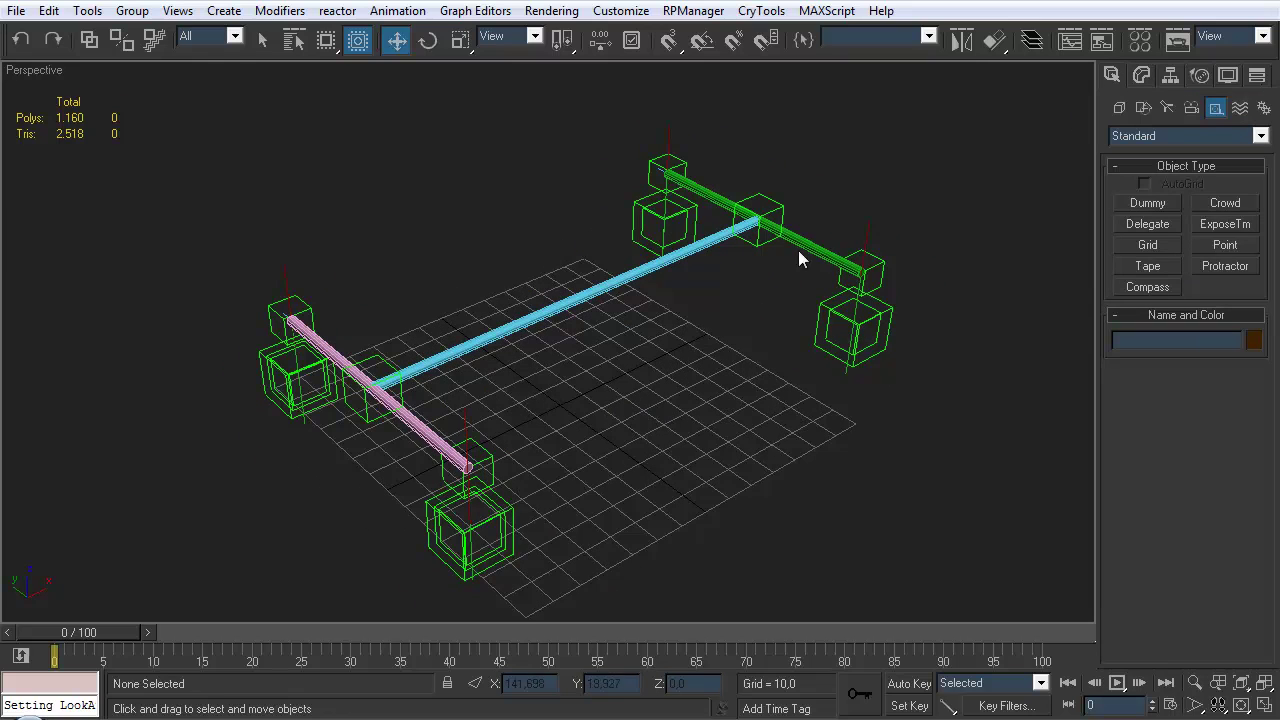
Align only the pivot of Line_Axle_Body to the rear center dummy's pivot in X, Y and Z
left_click(702, 247)
left_click(1171, 76)
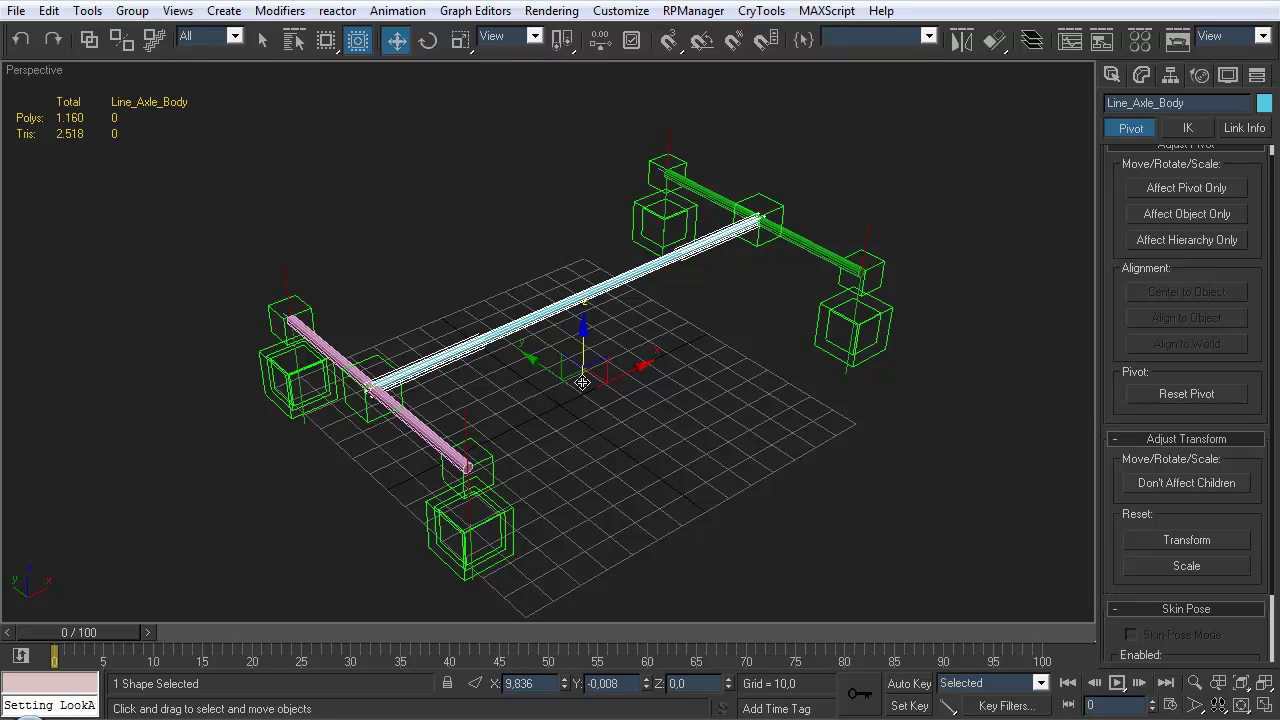
left_click(1152, 188)
left_click(993, 40)
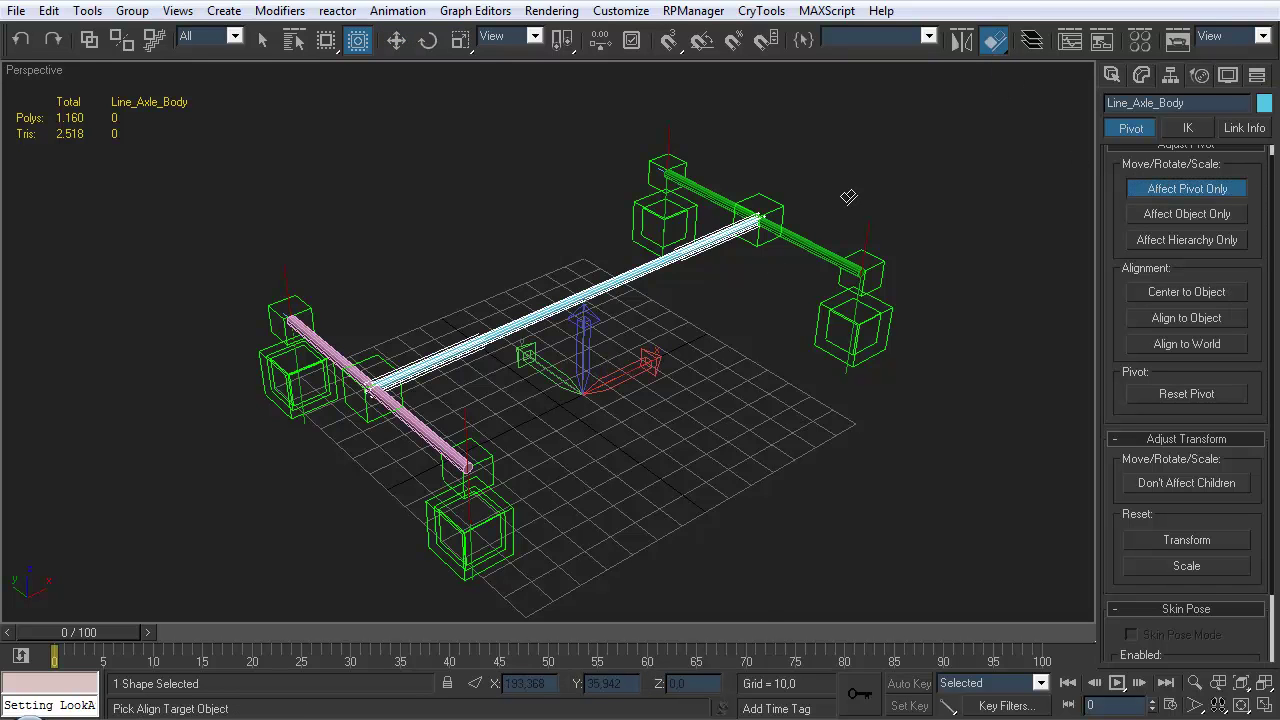
left_click(760, 241)
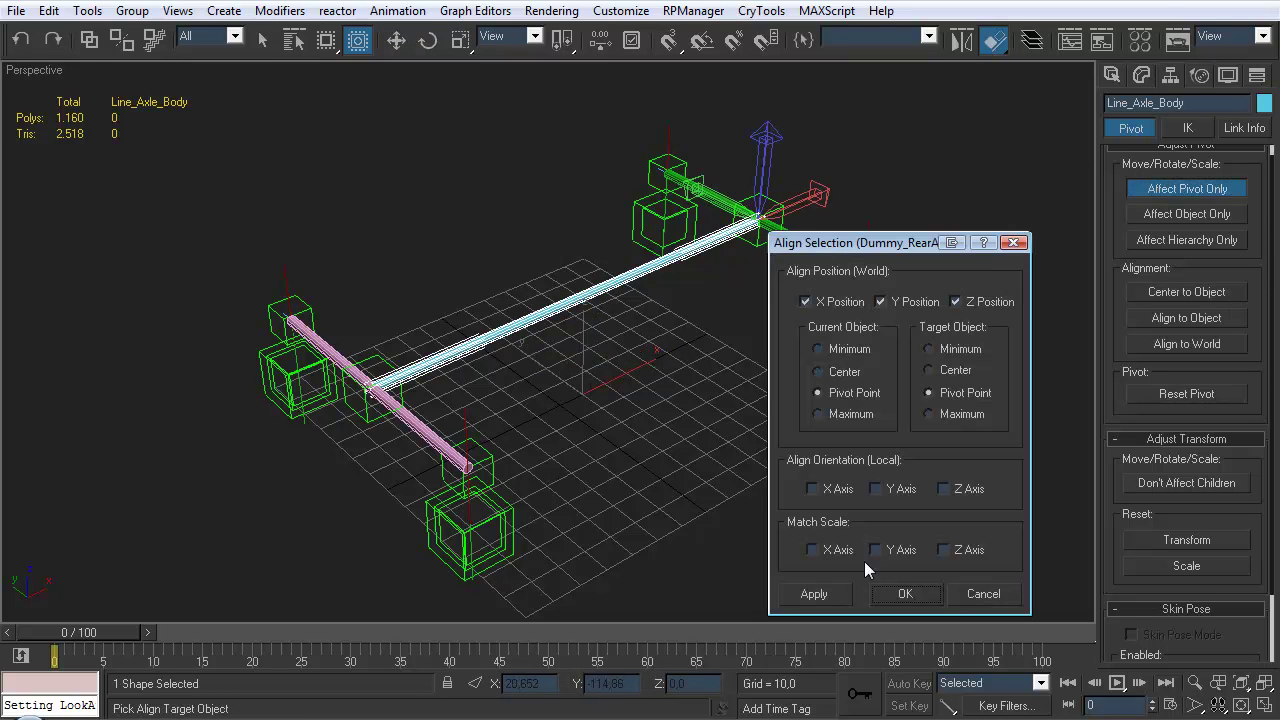
left_click(905, 594)
middle_click_drag(951, 264, 700, 380, "alt")
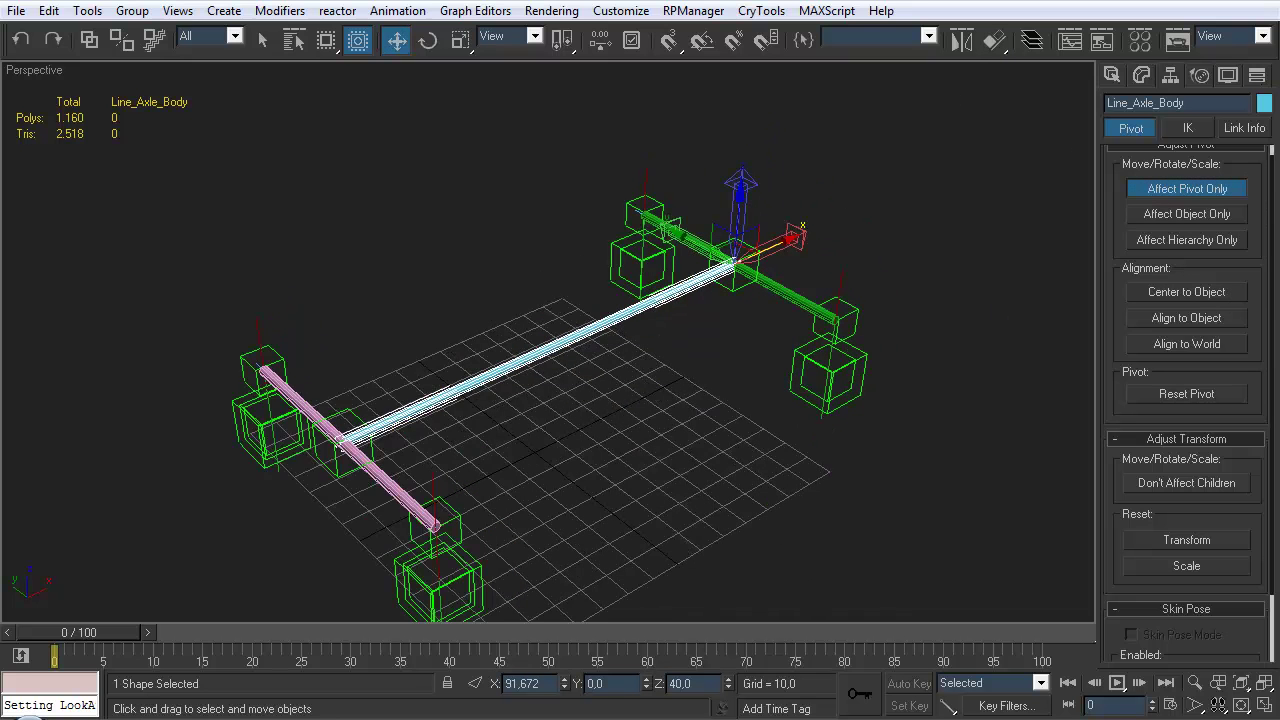
Bind Line_Axle_Body to Dummy_RearAxle_Center with a Position constraint
left_click(398, 10)
mouse_move(300, 63)
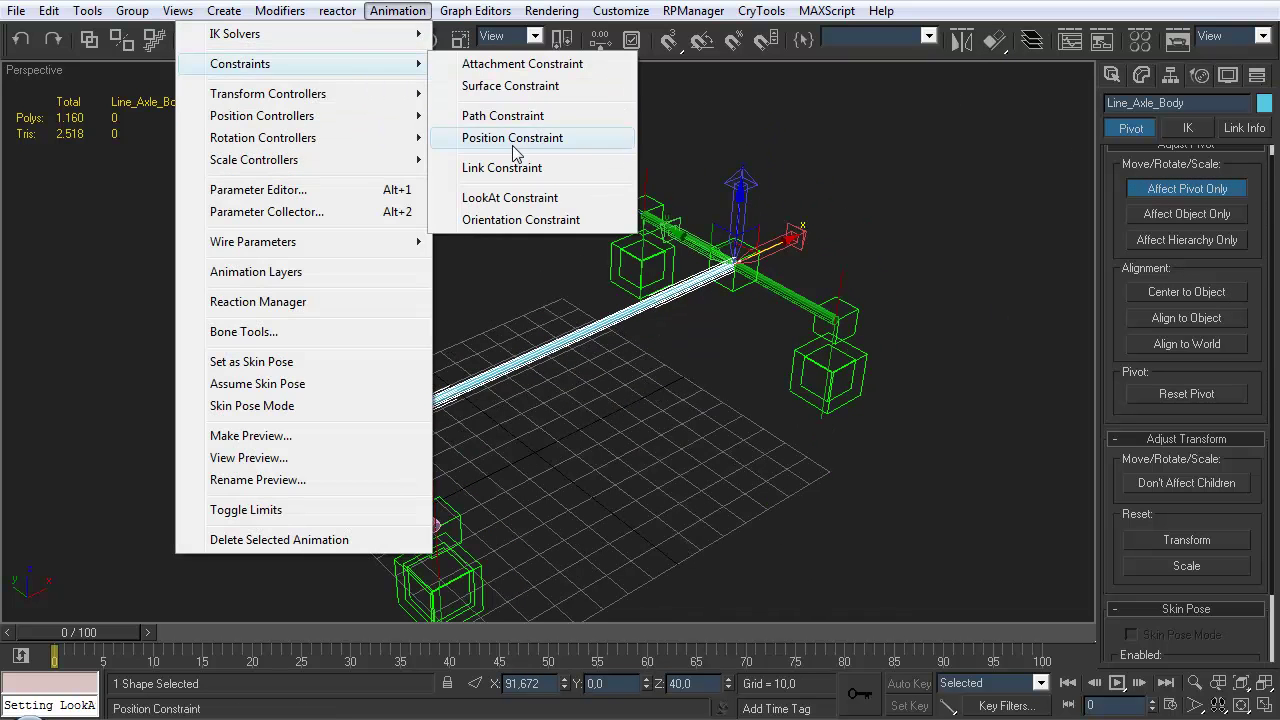
left_click(512, 138)
left_click(733, 289)
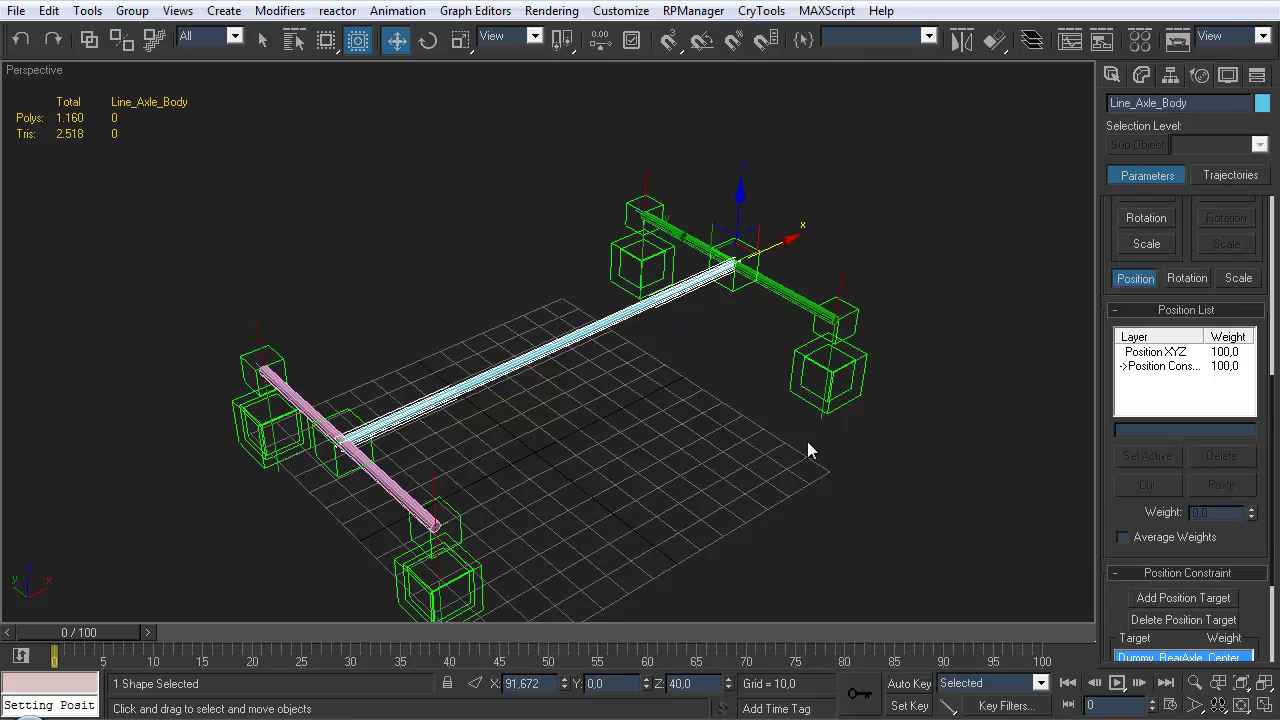
Add a LookAt constraint to Line_Axle_Body targeting Dummy_FrontAxle_Center, and bring up its LookAt axis options
middle_click_drag(608, 335, 693, 260)
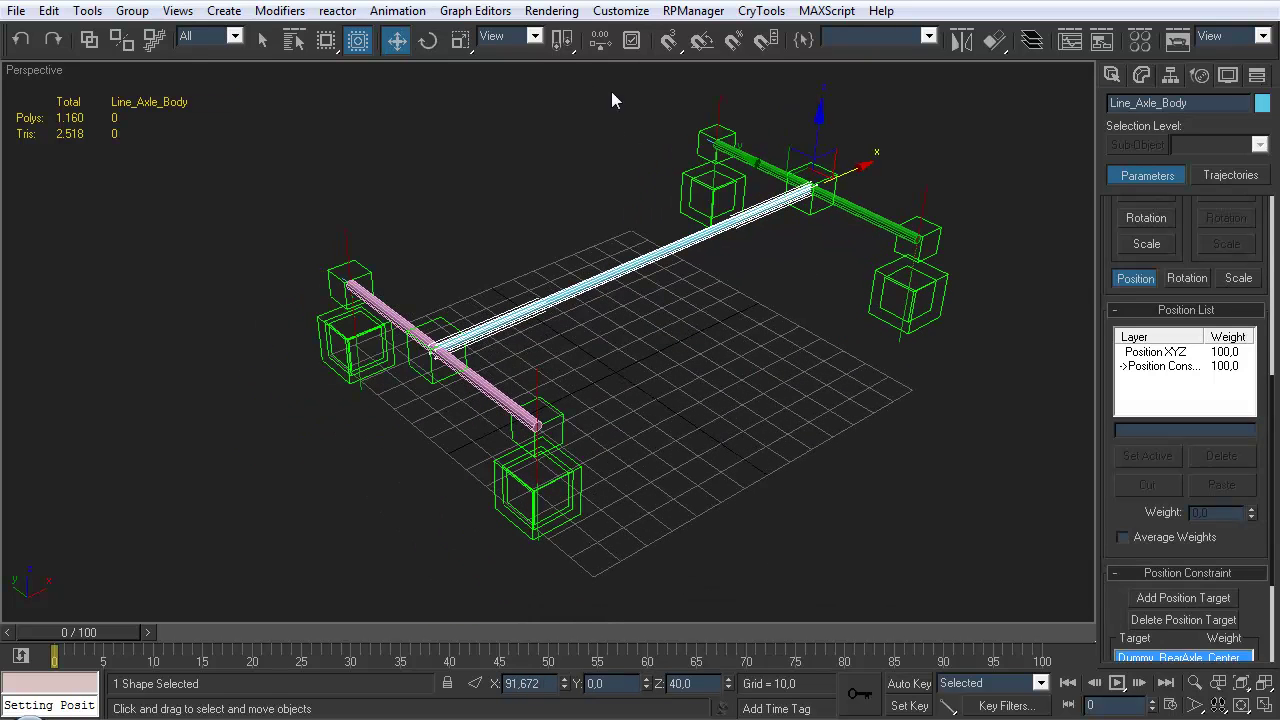
left_click(397, 10)
mouse_move(260, 63)
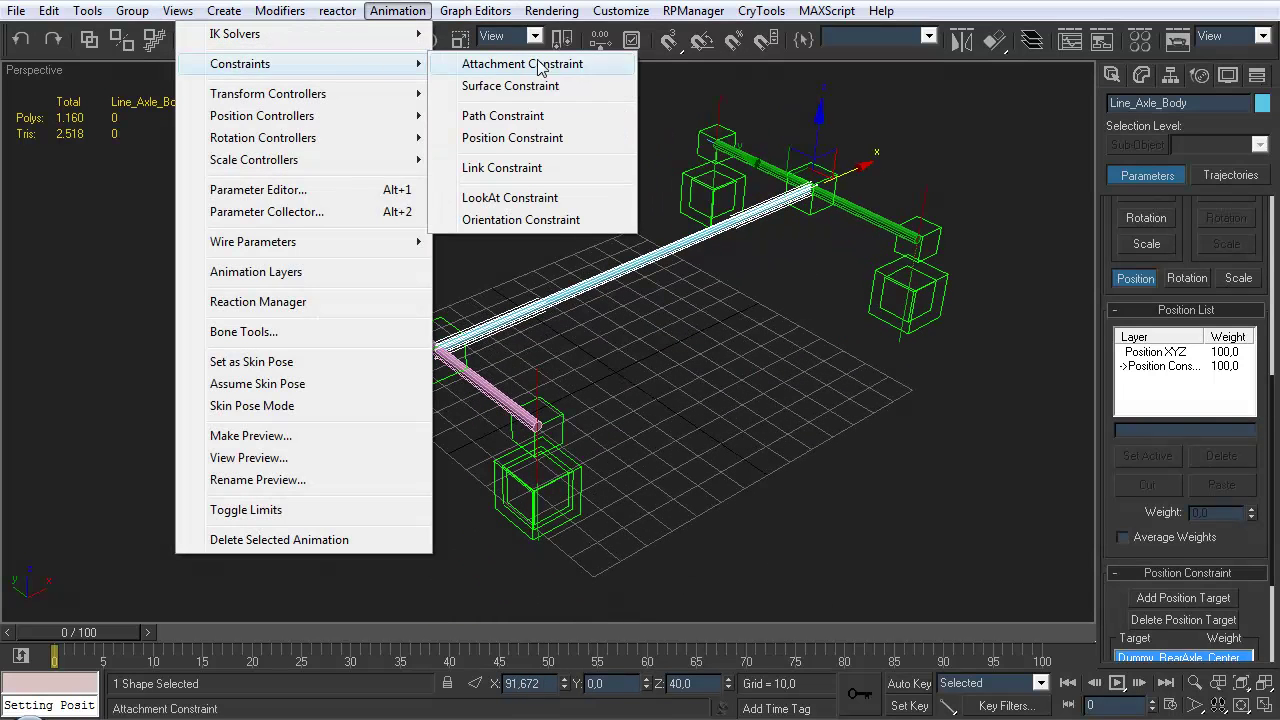
left_click(515, 196)
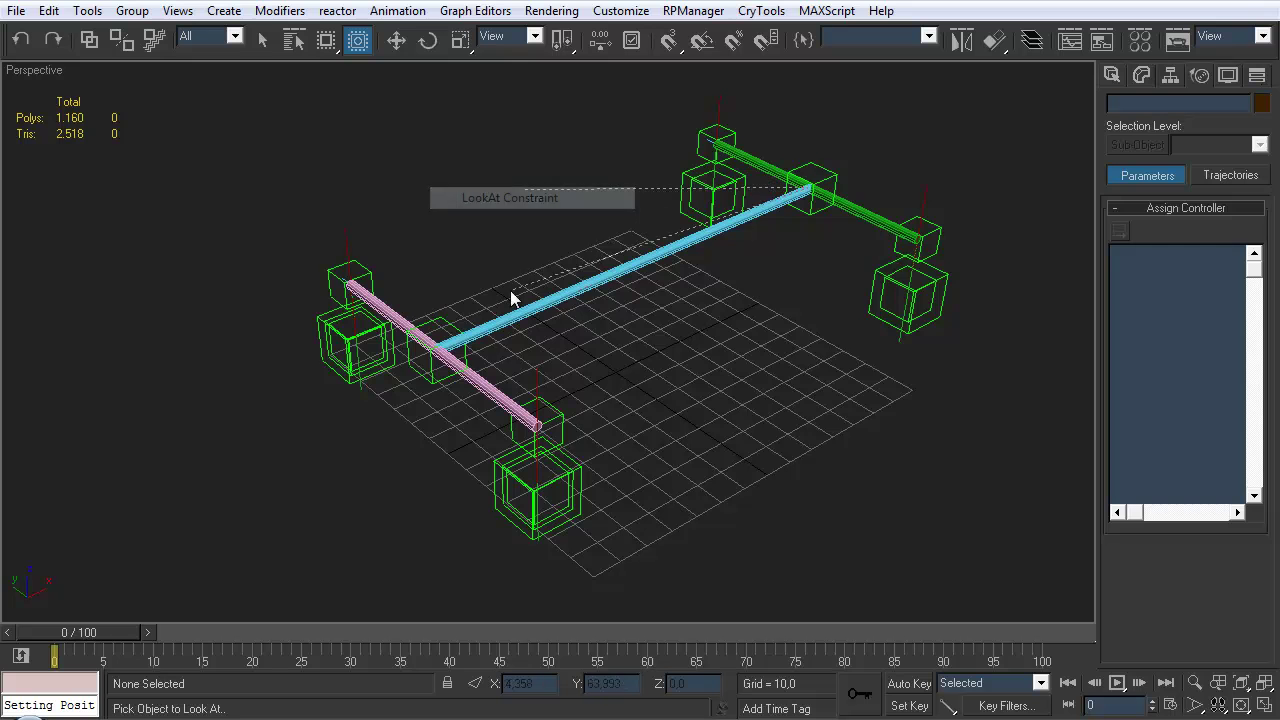
left_click(440, 396)
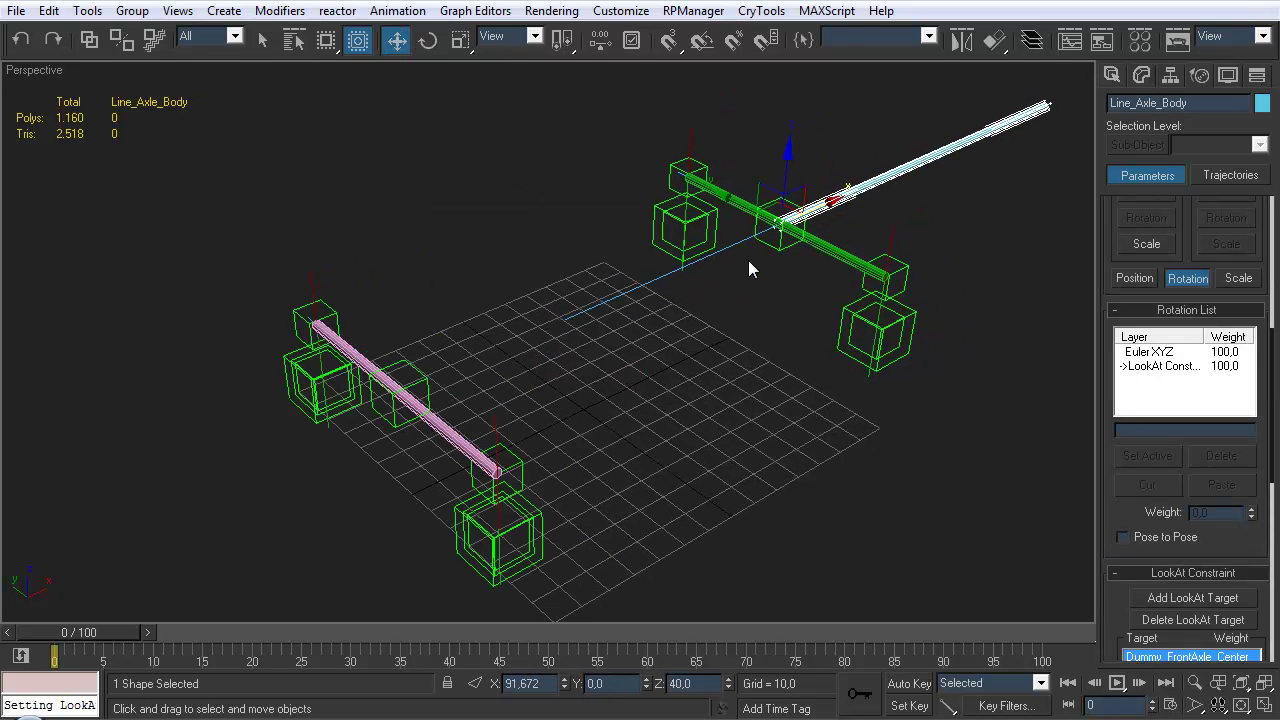
scroll(1110, 520, "down", 10)
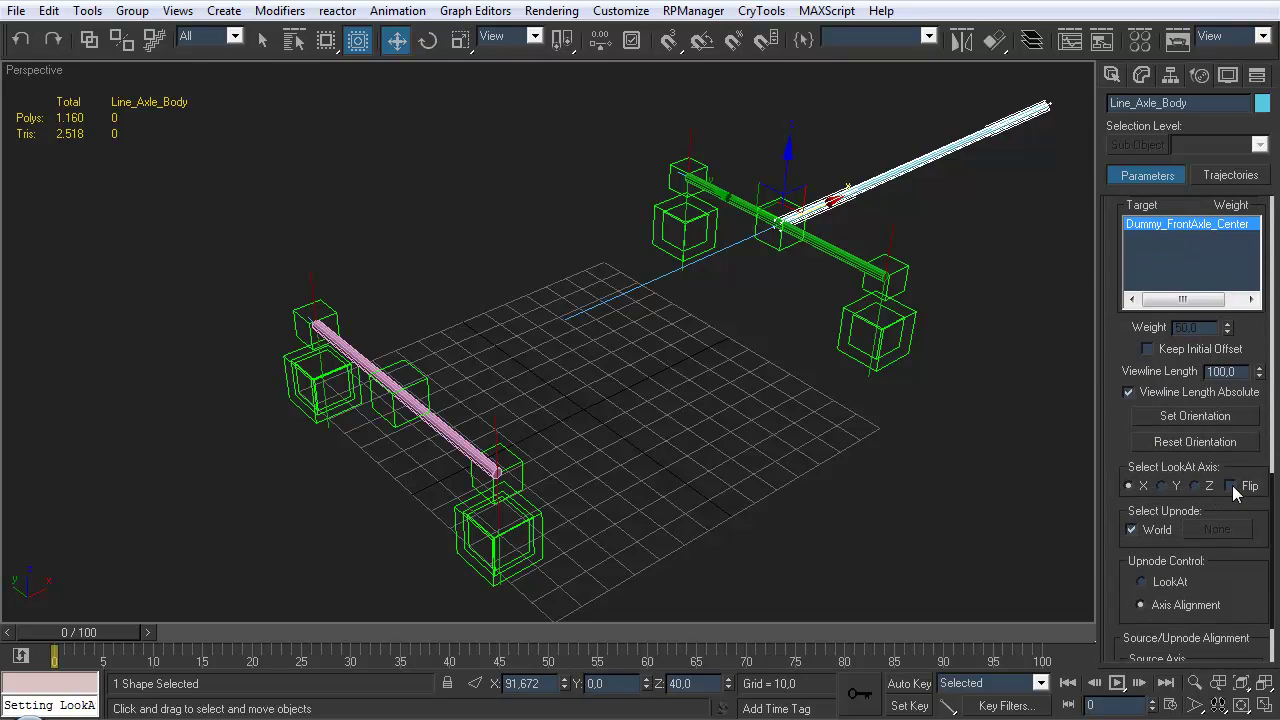
Flip the LookAt X axis of Line_Axle_Body so it points toward the front axle, and clear the selection
left_click(1231, 486)
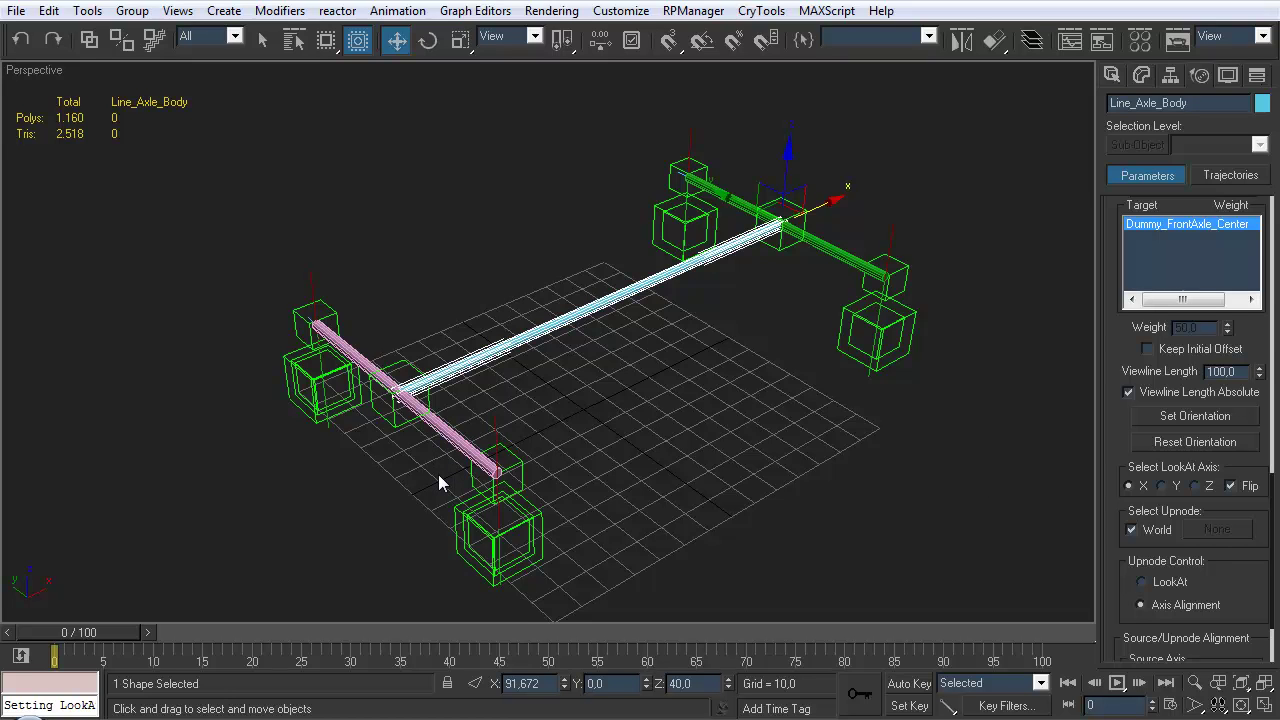
middle_click_drag(541, 351, 632, 351, "alt")
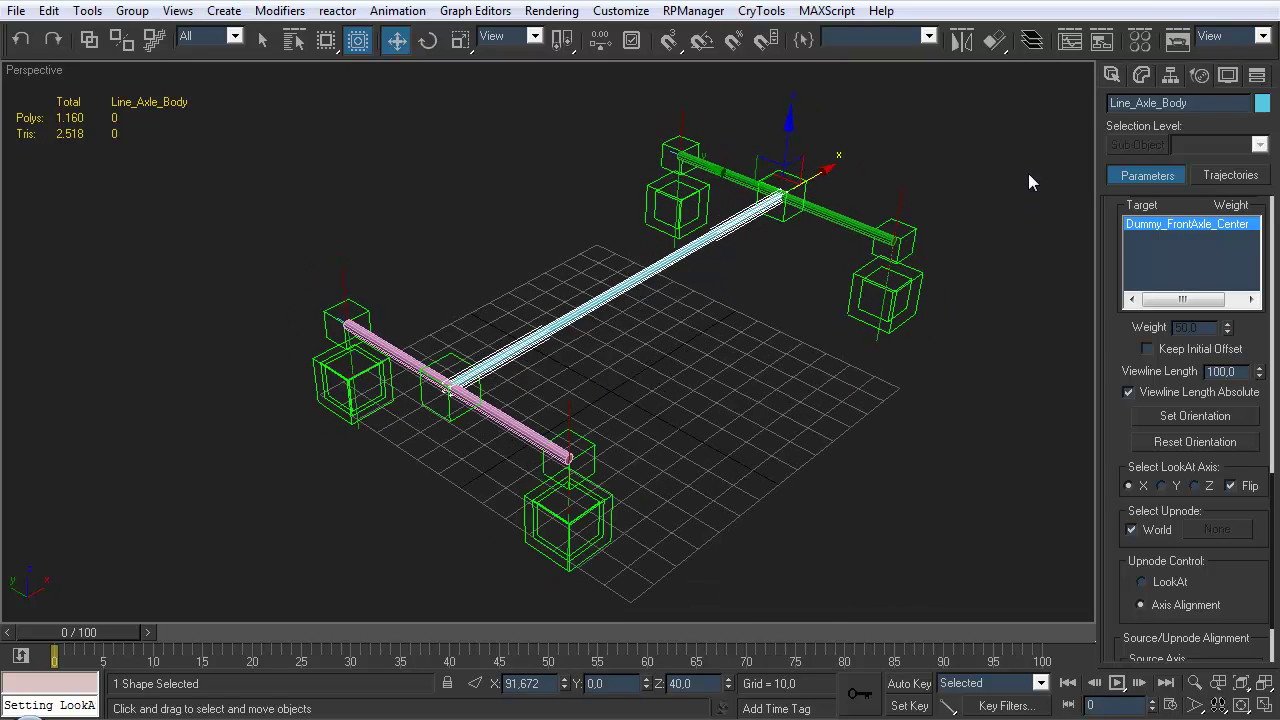
left_click(1111, 75)
mouse_move(730, 320)
middle_mouse_down("alt")
mouse_move(675, 350)
mouse_move(733, 297)
middle_mouse_up("alt")
left_click(764, 370)
middle_click_drag(764, 370, 914, 343, "alt")
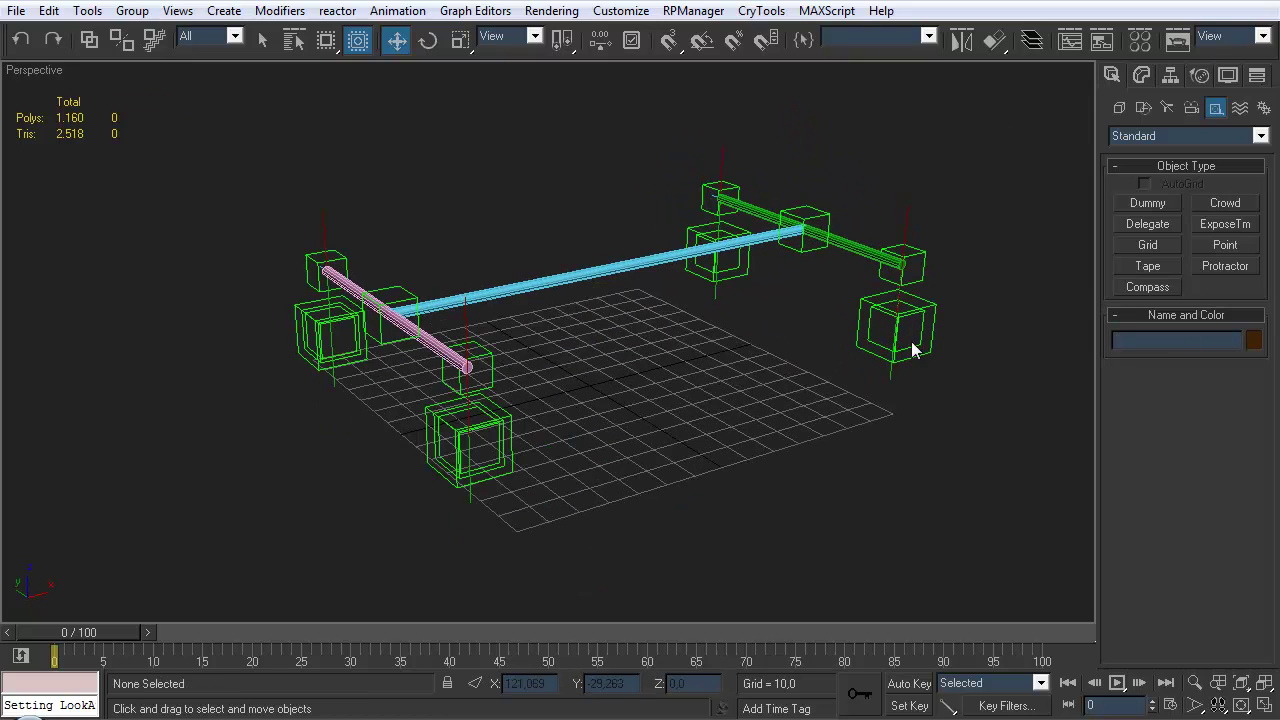
Test the body line constraints by moving Dummy_WheelHub_RL along Z, cancel the move and clear the selection
left_click(910, 340)
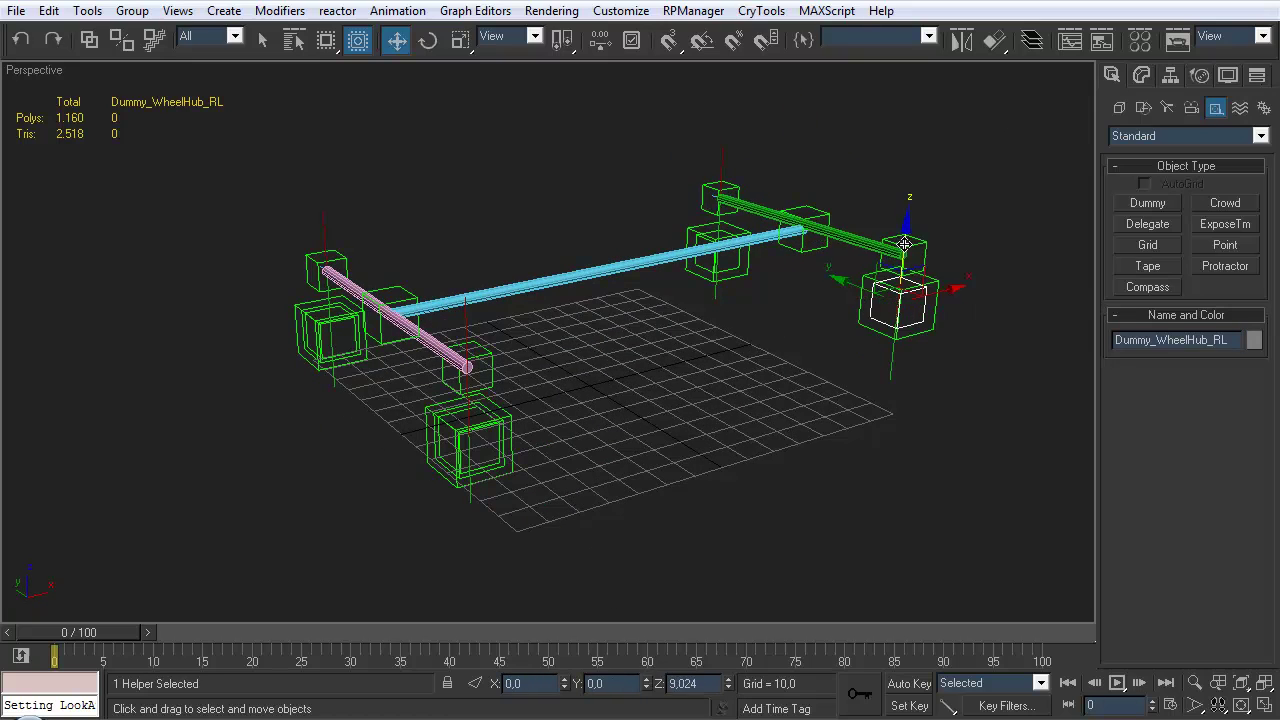
left_click_drag(900, 265, 866, 283)
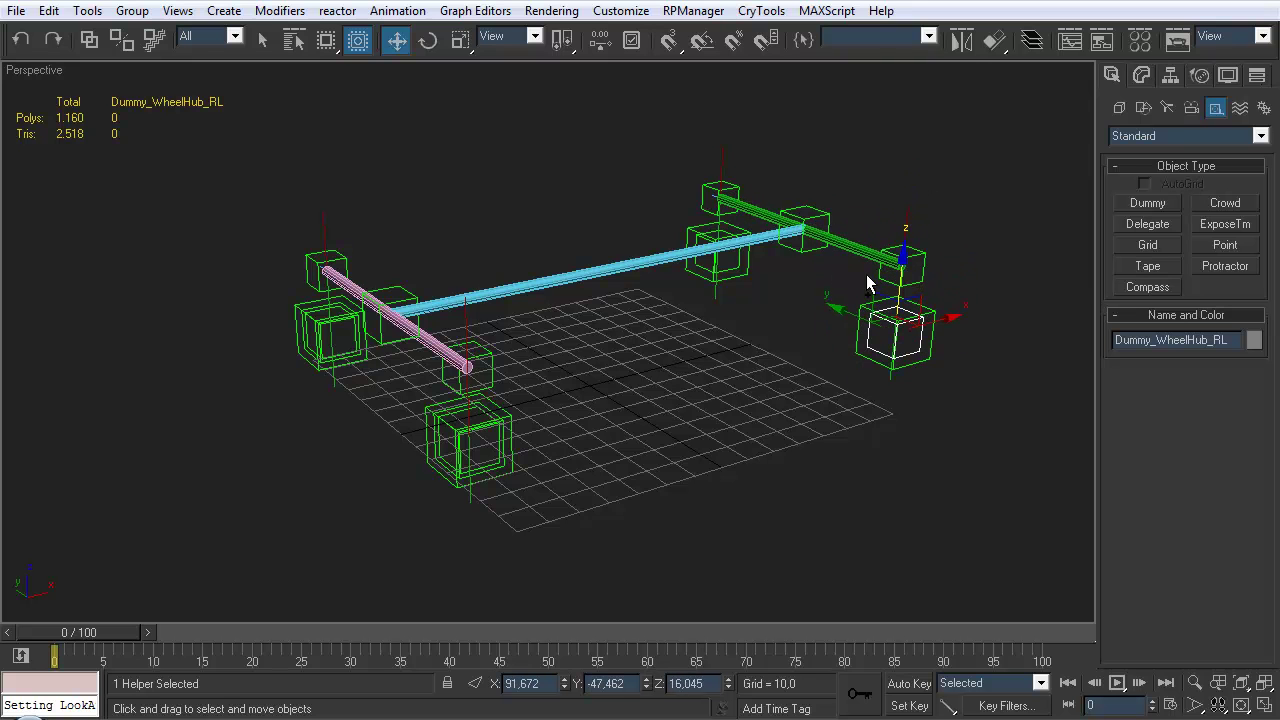
left_click(849, 280)
middle_click_drag(843, 310, 760, 400, "alt")
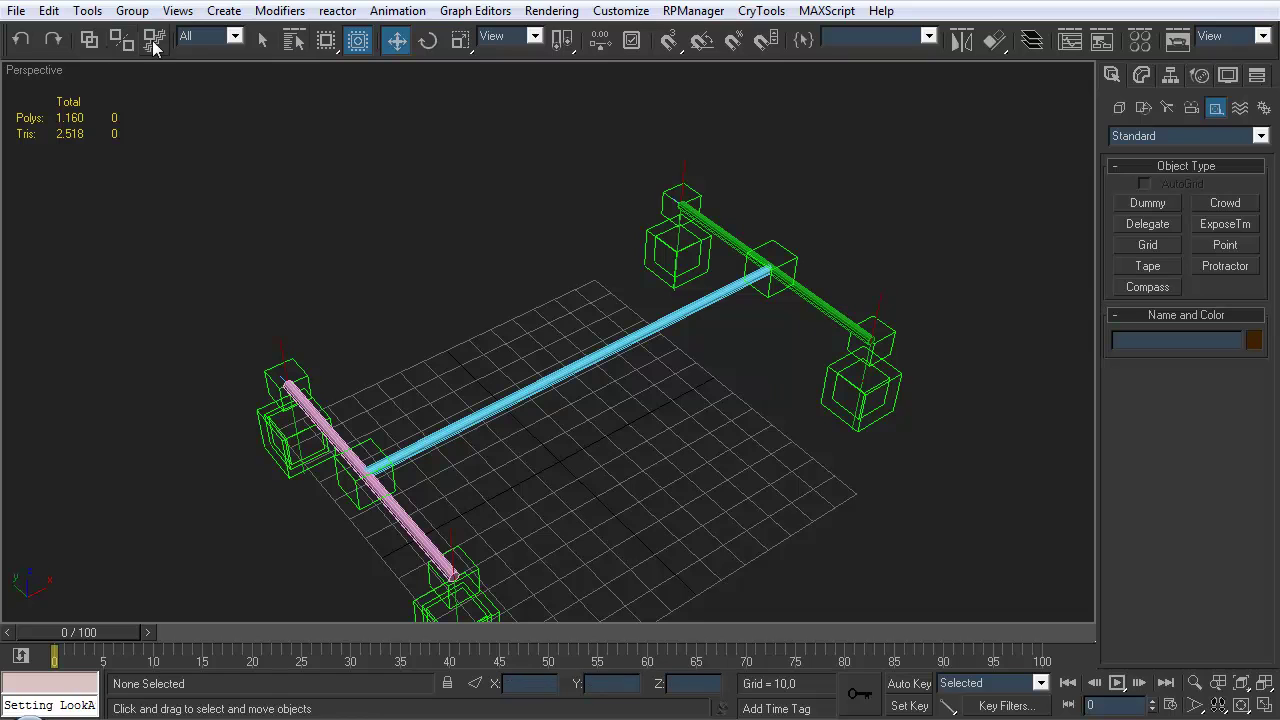
Link Dummy_RearAxle_Center to the rear axle line as its parent and clear the selection
left_click(90, 39)
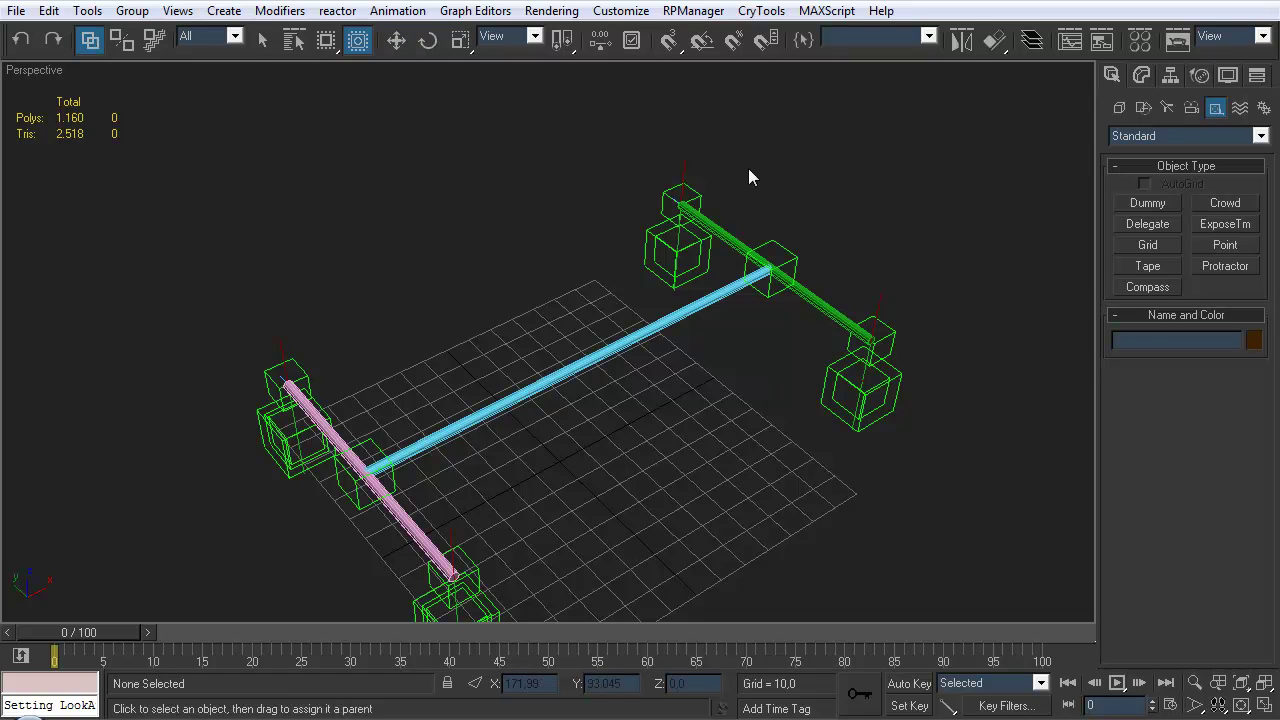
left_click(793, 261)
left_click_drag(816, 292, 814, 300)
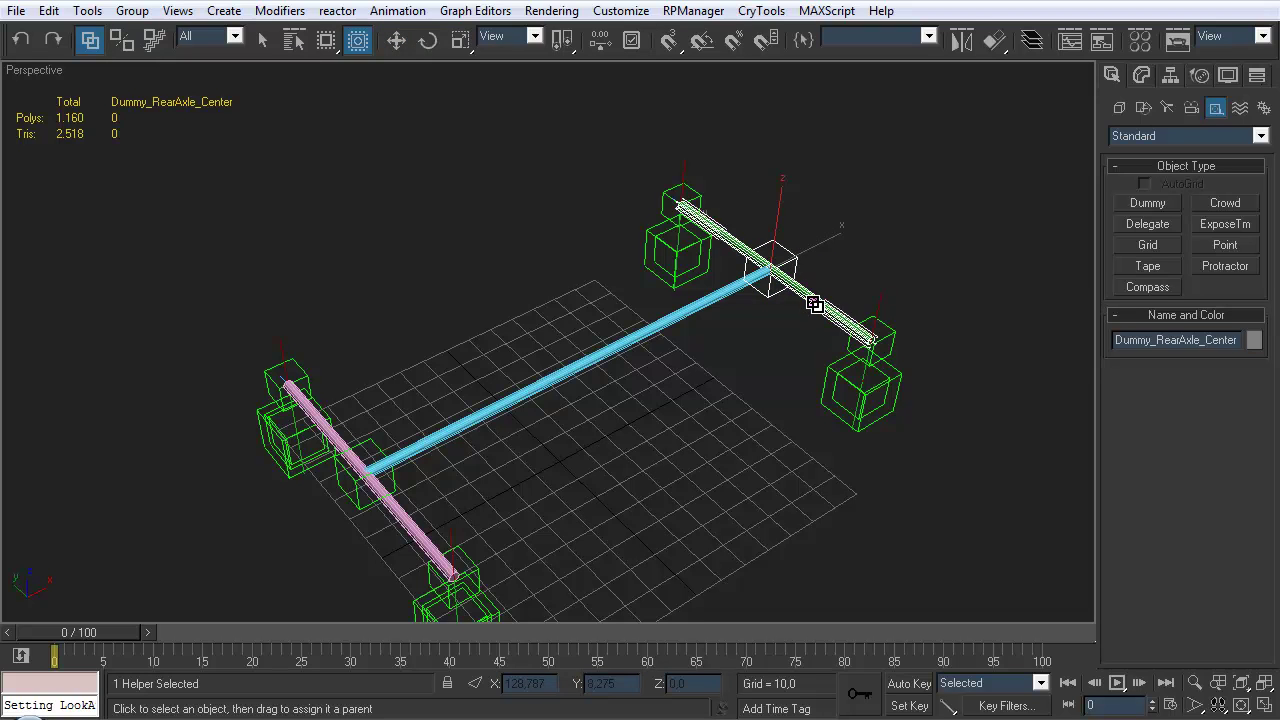
middle_click_drag(531, 420, 680, 352)
left_click_drag(697, 354, 748, 354)
left_click(748, 423)
Test the linked rear axle center by moving Dummy_WheelHub_RL along Z, cancel the move and deselect the hub
middle_click_drag(787, 366, 651, 280)
left_click(888, 308)
key("w")
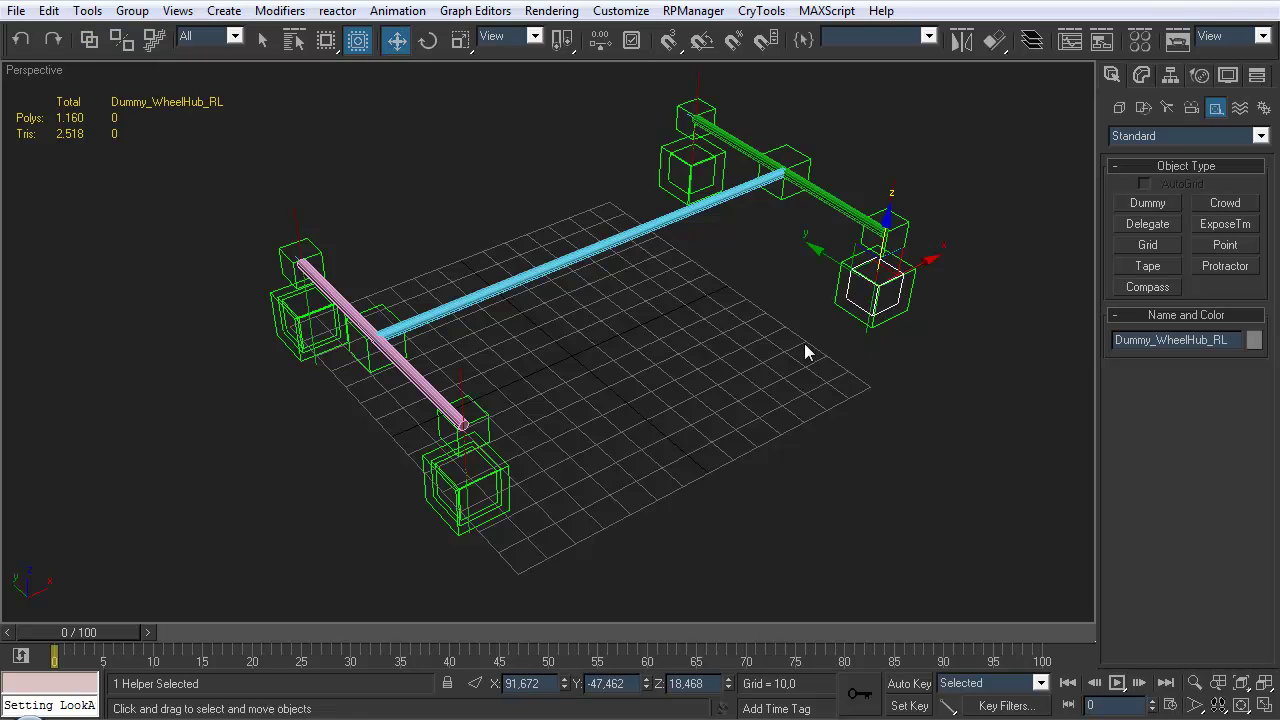
middle_click_drag(809, 351, 846, 200, "alt")
mouse_move(843, 200)
left_mouse_down()
mouse_move(836, 234)
mouse_move(836, 188)
left_mouse_up()
middle_click_drag(836, 188, 843, 268, "alt")
left_click_drag(843, 268, 744, 392)
left_click(736, 422)
middle_click_drag(736, 422, 658, 390, "alt")
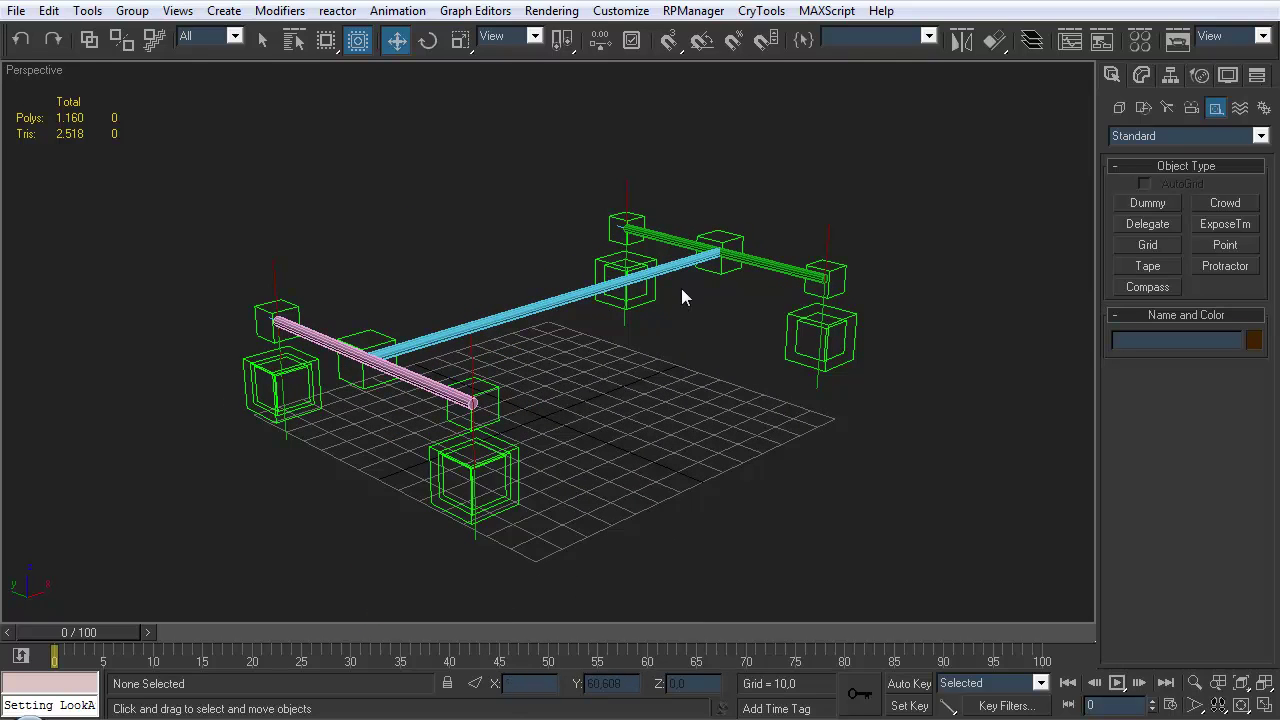
Create a dummy helper on the ground grid between the axles and name it Dummy_Body_Susp
middle_click_drag(572, 310, 585, 370, "alt")
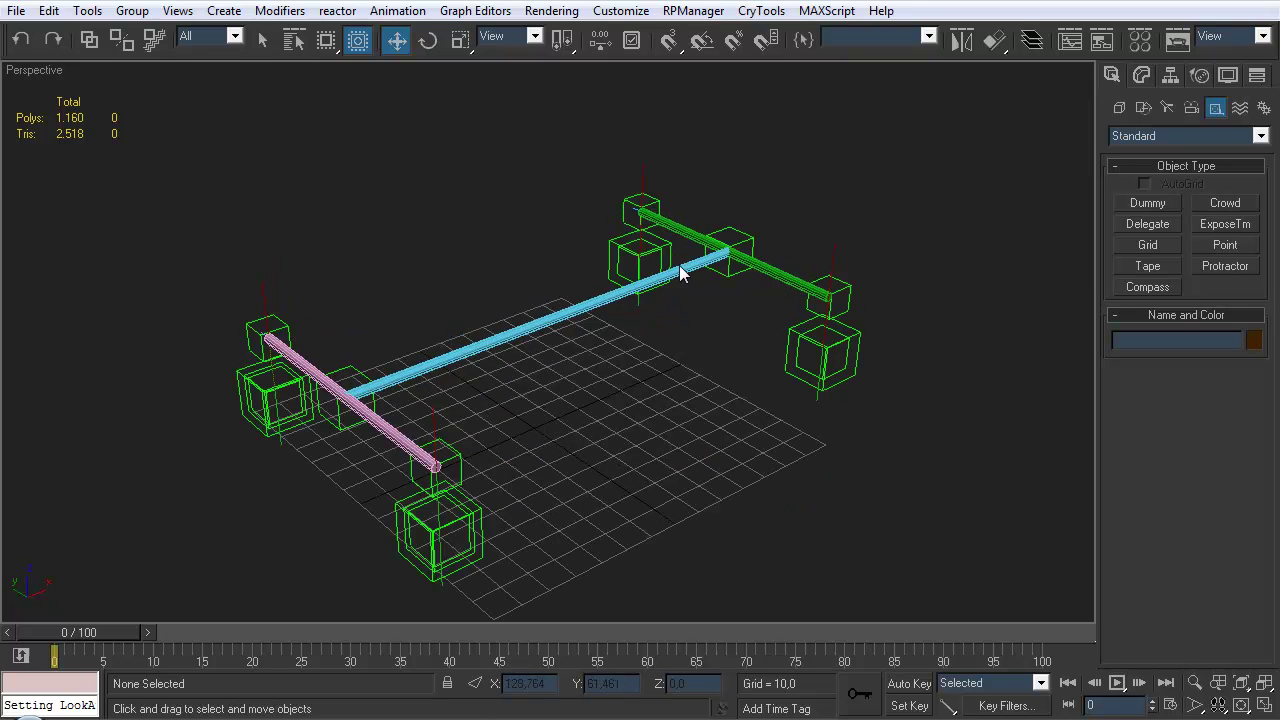
middle_click_drag(705, 353, 704, 352, "alt")
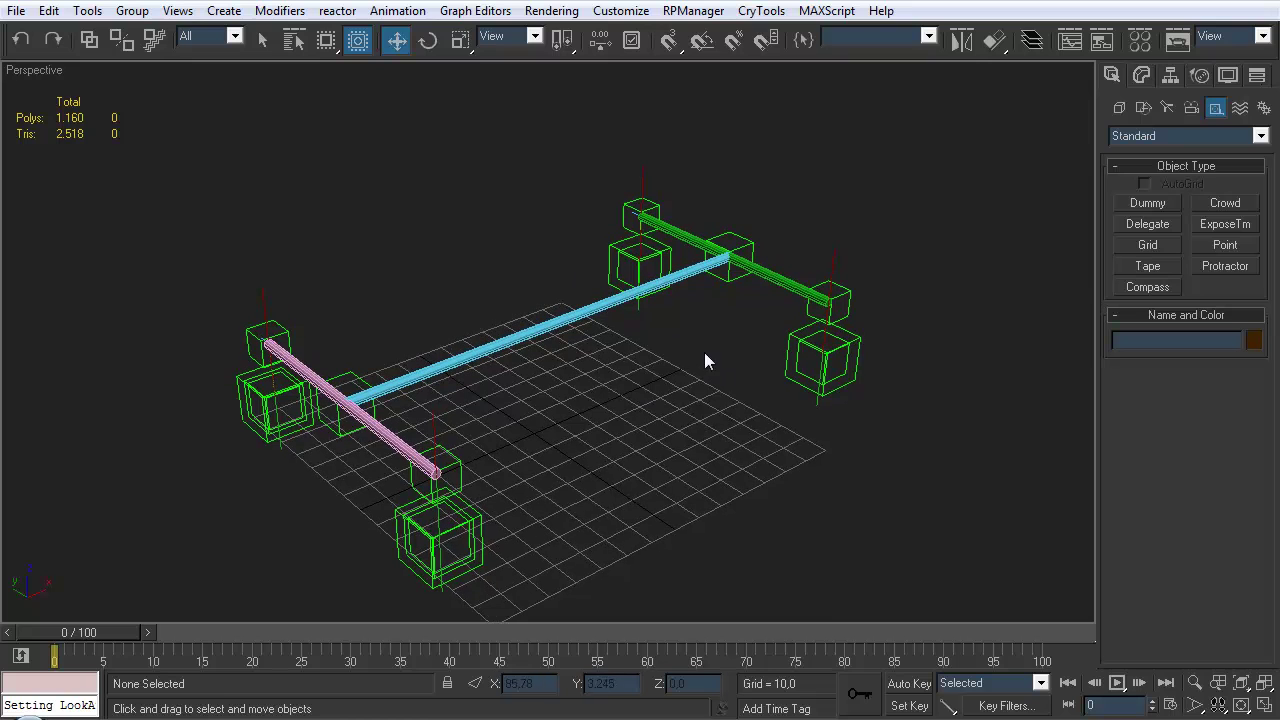
left_click(1145, 203)
left_click_drag(631, 494, 674, 451)
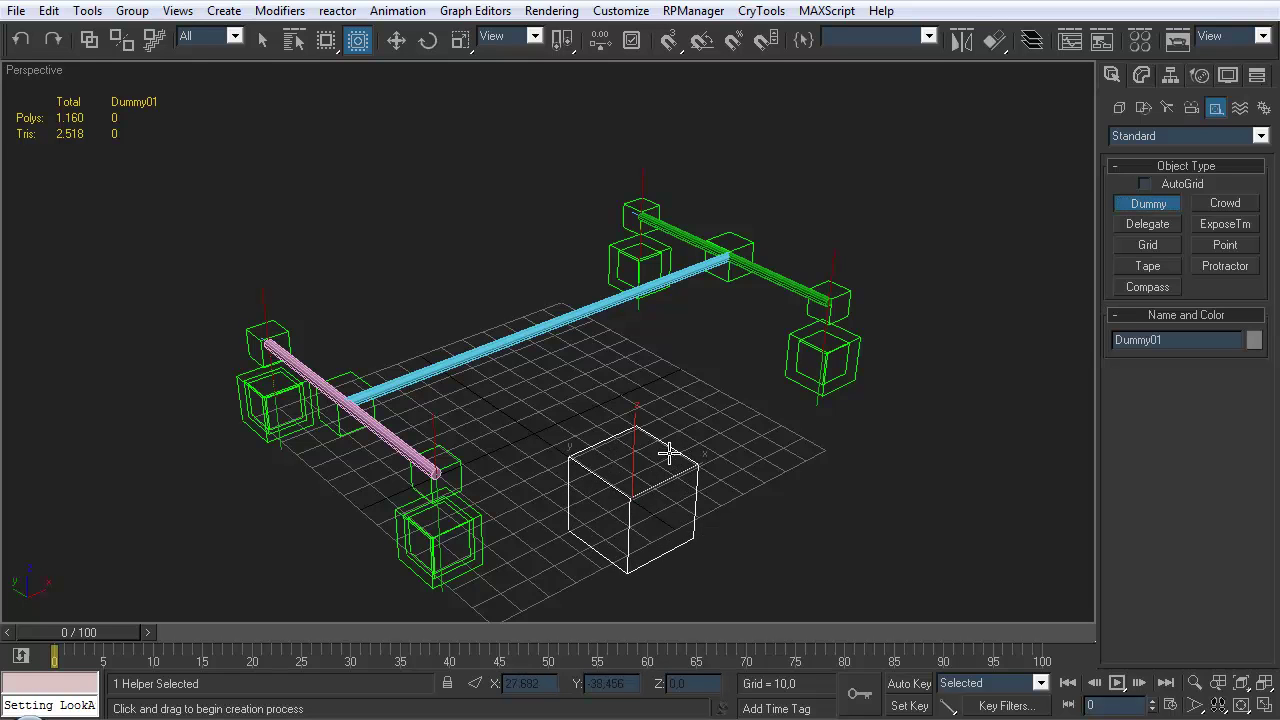
right_click(668, 453)
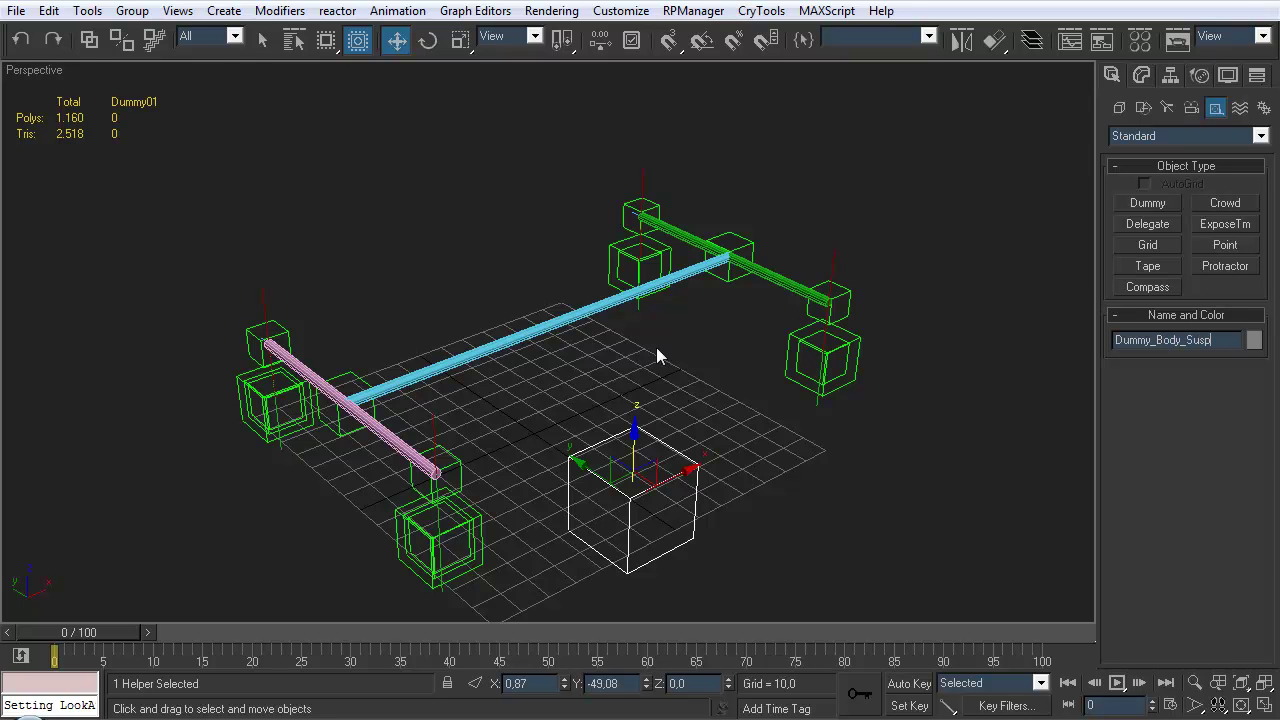
Align Dummy_Body_Susp's pivot point to the center of Line_Axle_Body in X, Y and Z position
middle_click_drag(657, 349, 786, 179)
left_click(995, 45)
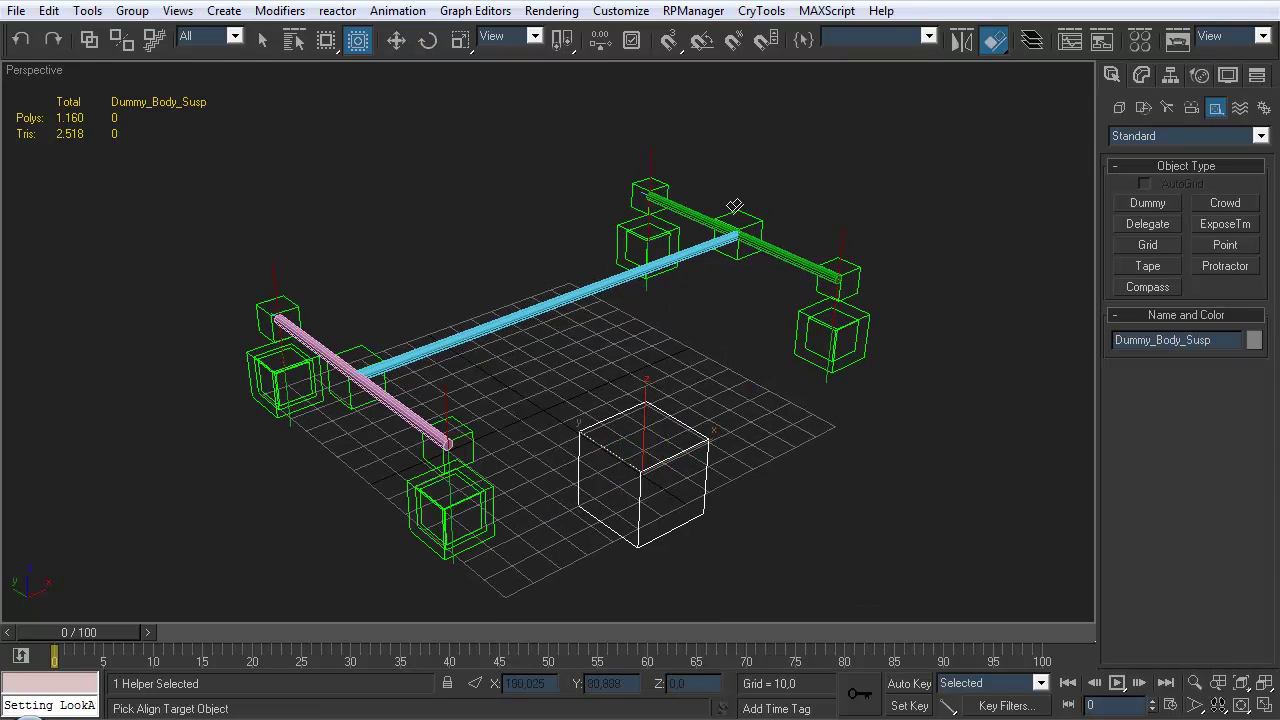
left_click(567, 299)
left_click_drag(887, 246, 916, 215)
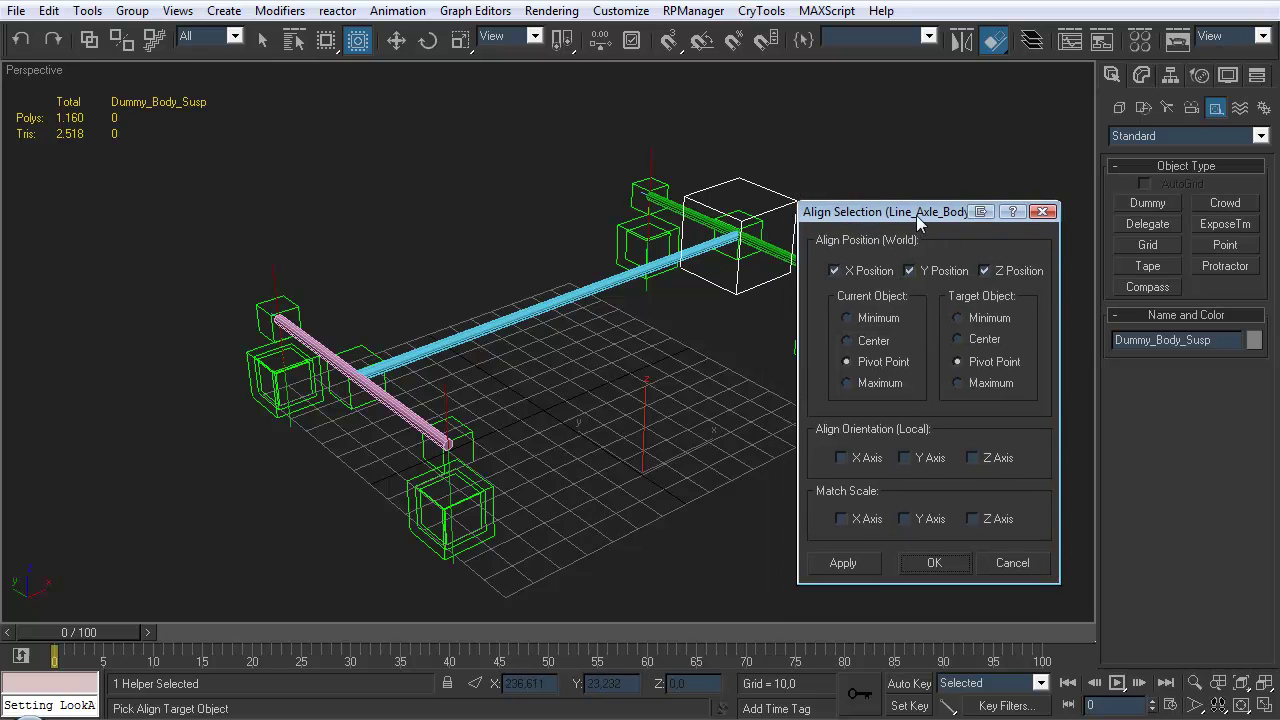
left_click(974, 339)
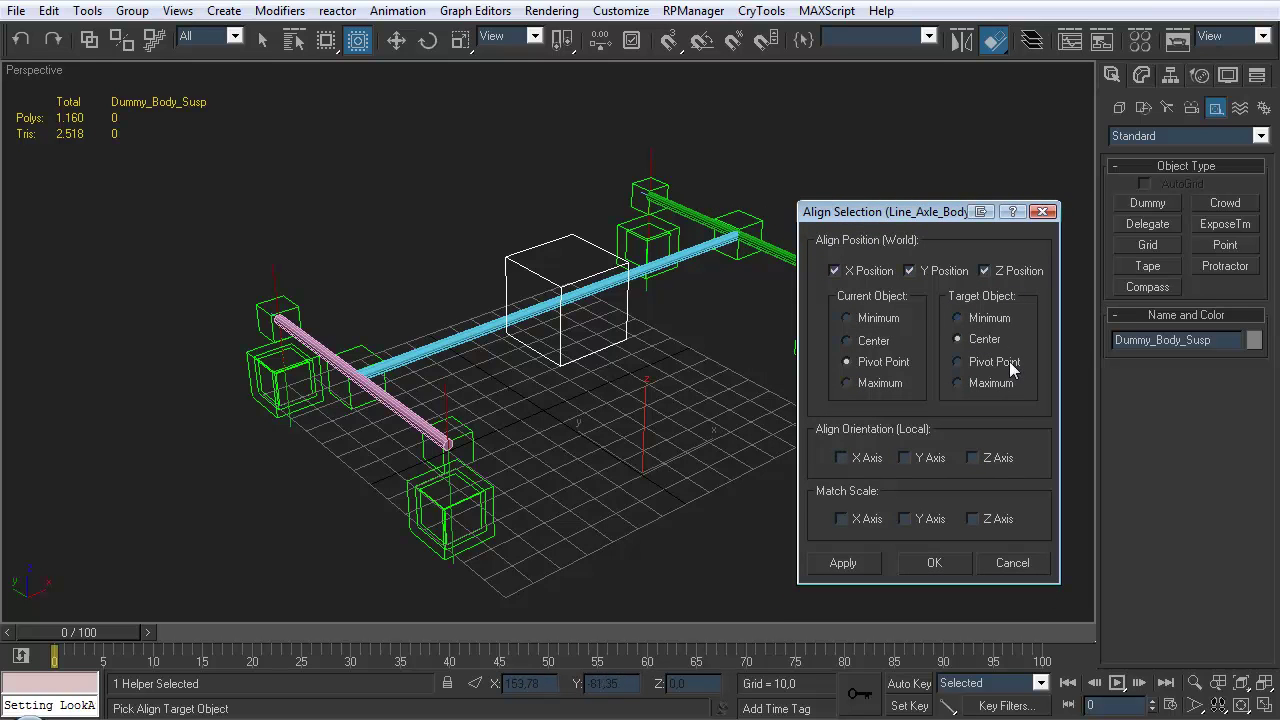
left_click(935, 563)
Lower Dummy_Body_Susp to about Z 26.7, link it to Line_Axle_Body as its parent, and clear the selection
middle_click_drag(677, 449, 545, 264, "alt")
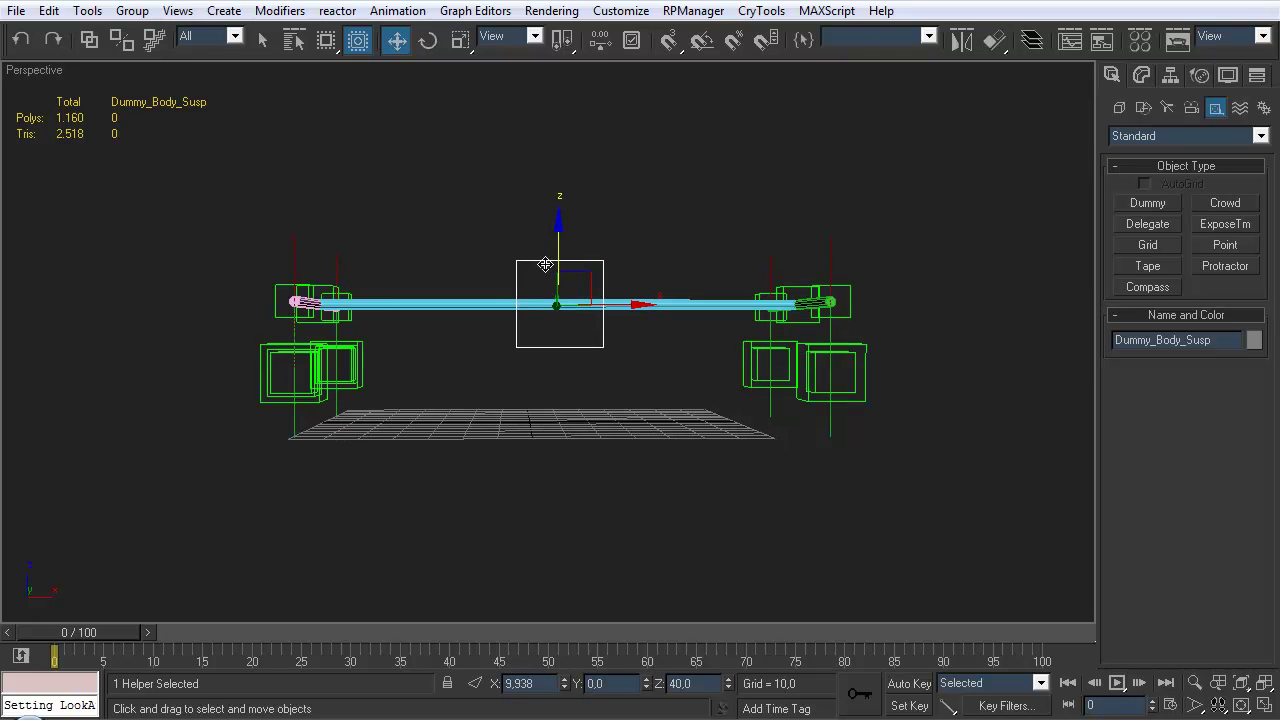
left_click_drag(556, 239, 557, 268)
middle_click_drag(557, 268, 715, 372, "alt")
left_click(89, 39)
left_click_drag(600, 449, 490, 393)
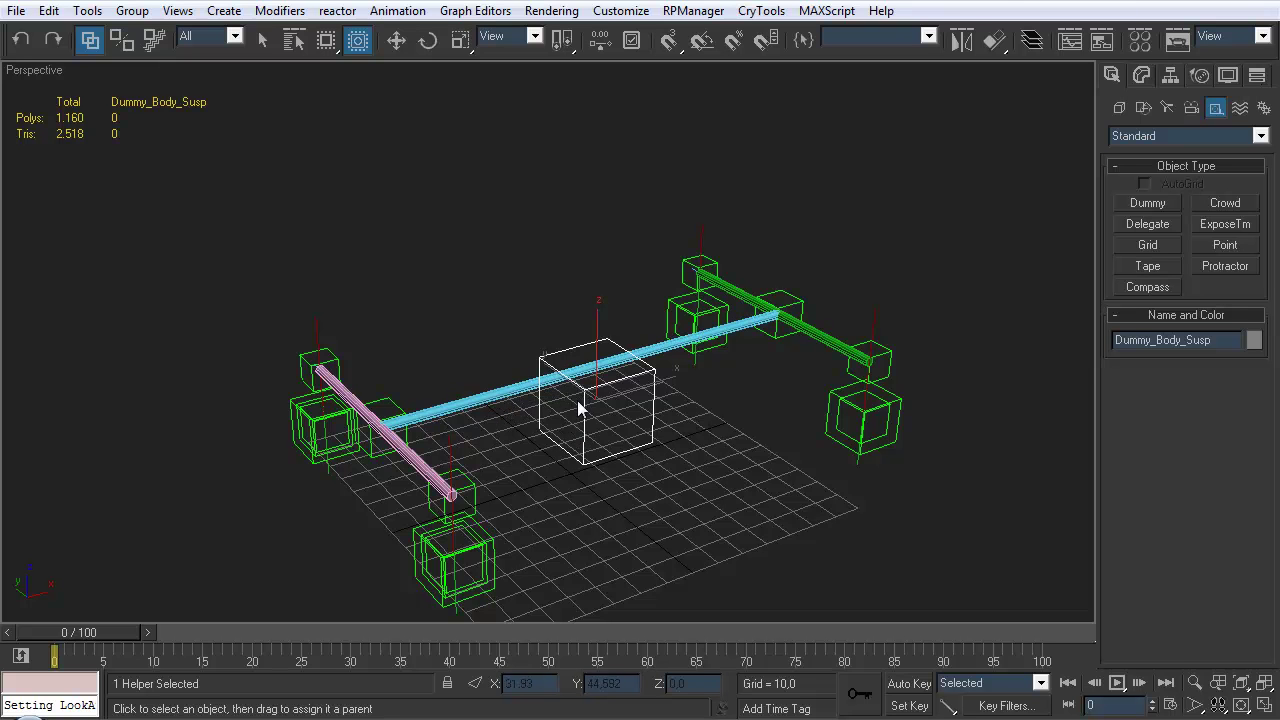
key("shift+z")
left_click(824, 466)
key("shift+z")
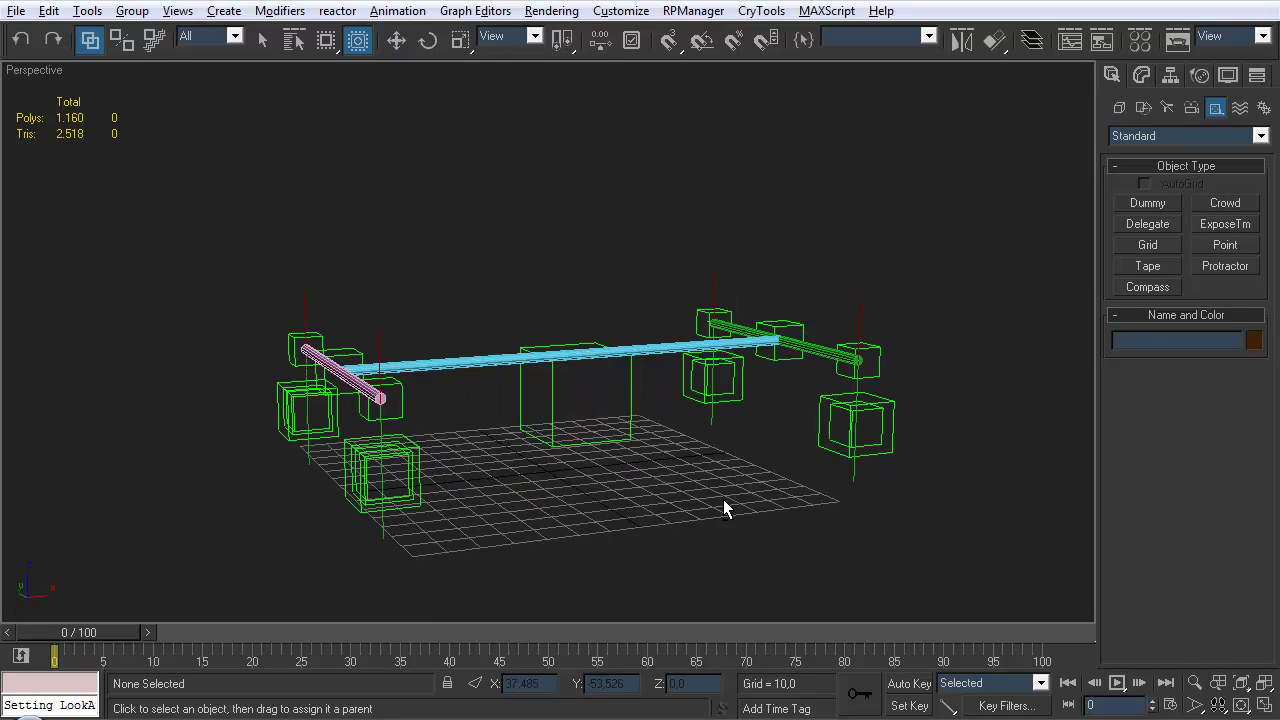
Test the body dummy link by moving Dummy_WheelHub_RL down and up along Z to about 38.1
left_click(888, 436)
key("w")
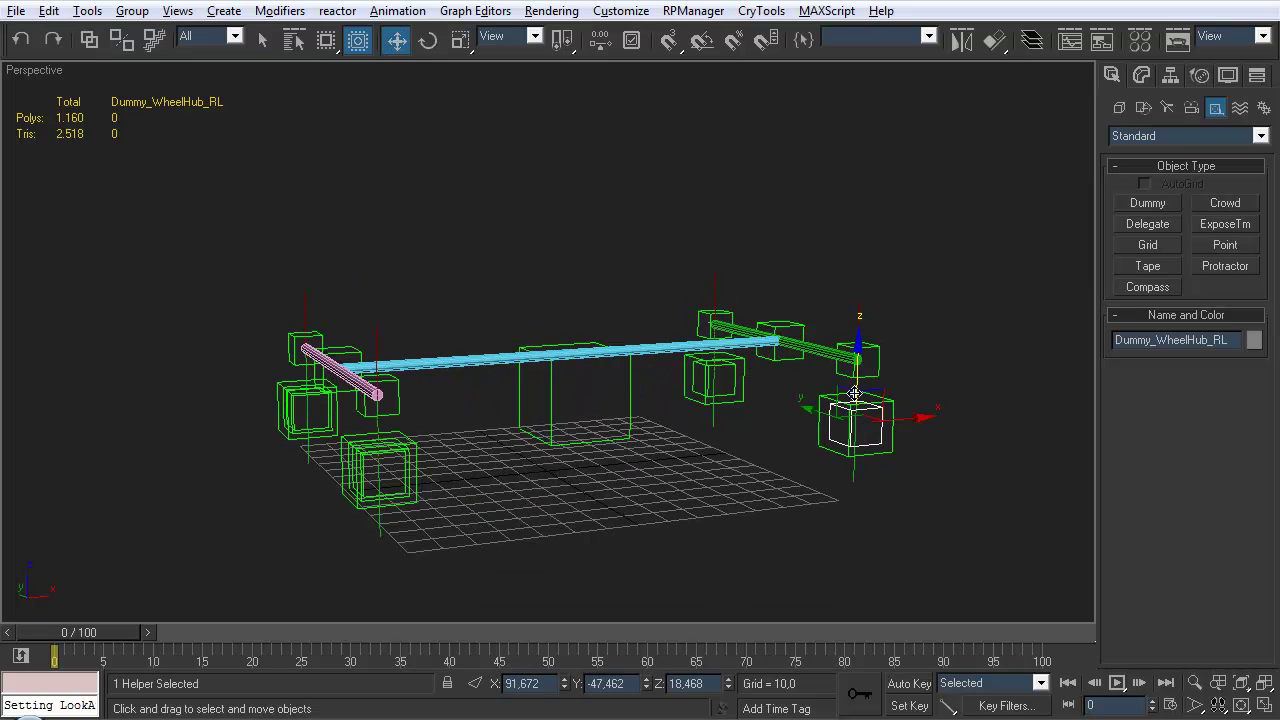
key("shift+z")
key("shift+z")
key("shift+z")
key("shift+z")
key("shift+z")
key("shift+z")
key("shift+z")
key("shift+z")
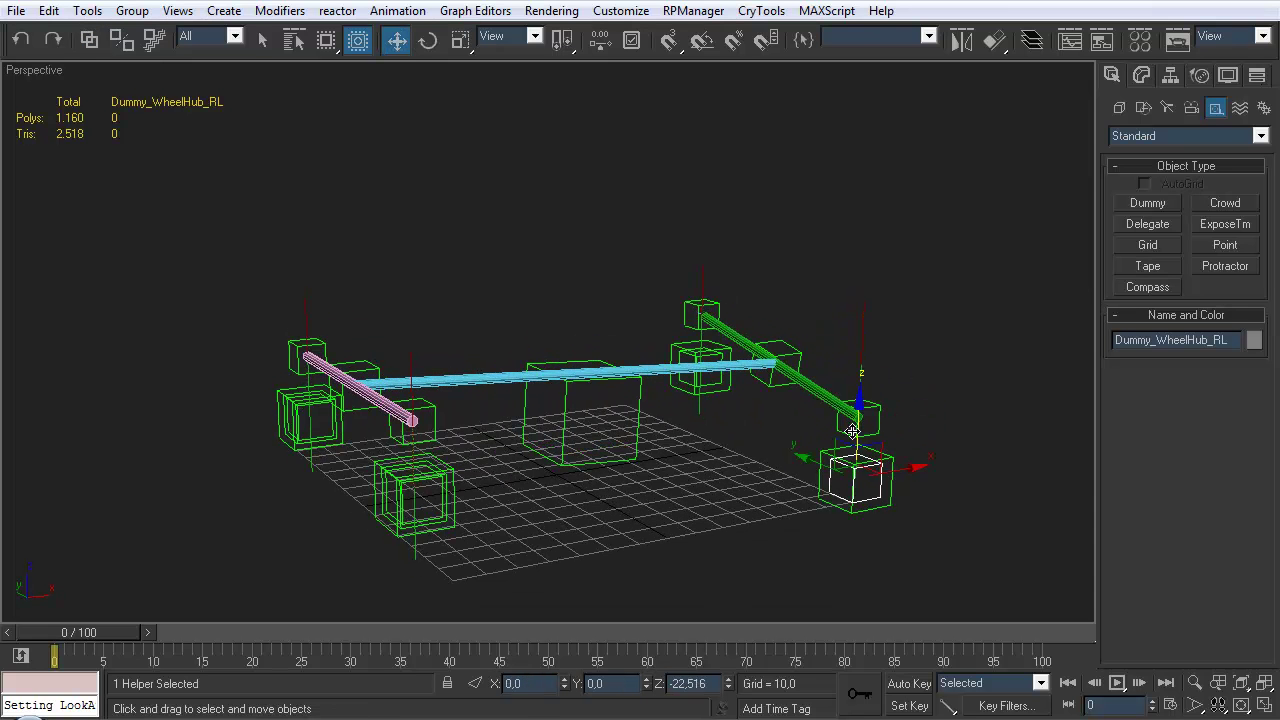
left_click_drag(820, 402, 795, 385)
key("shift+z")
key("shift+z")
key("shift+z")
key("shift+z")
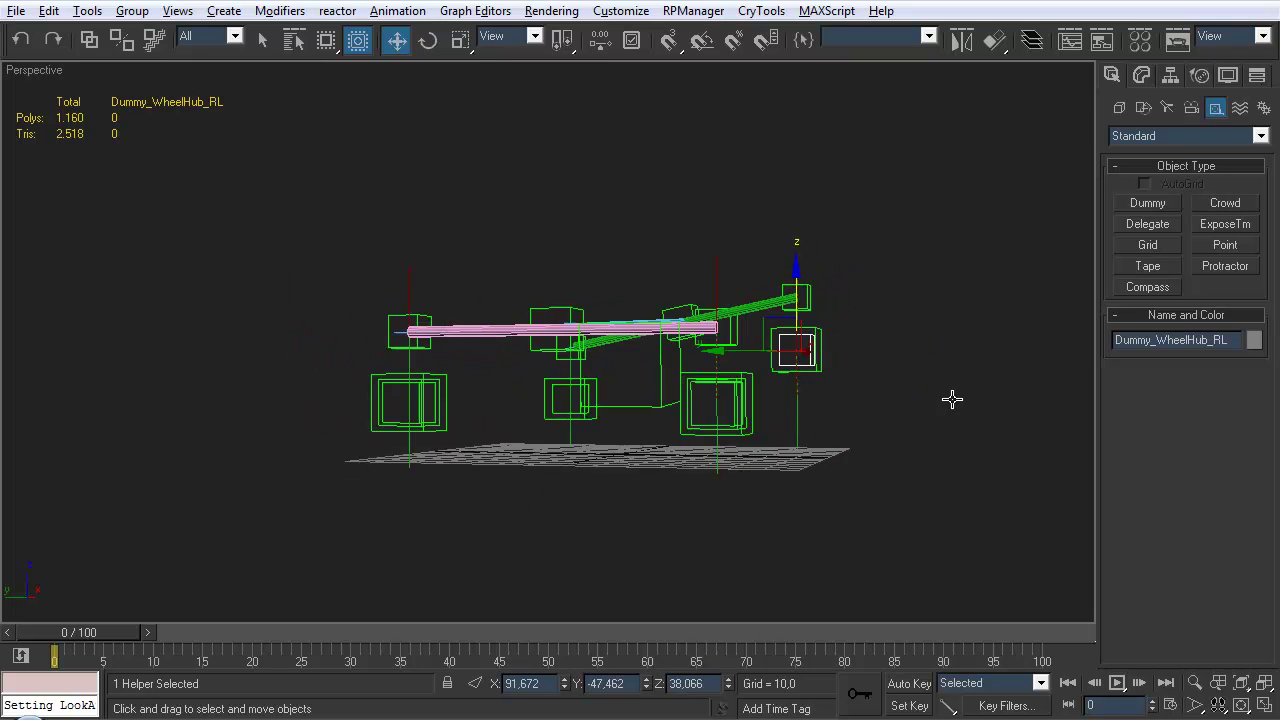
Examine the tilted rear axle and body dummy from the front, and undo the wheel hub's test move
key("shift+z")
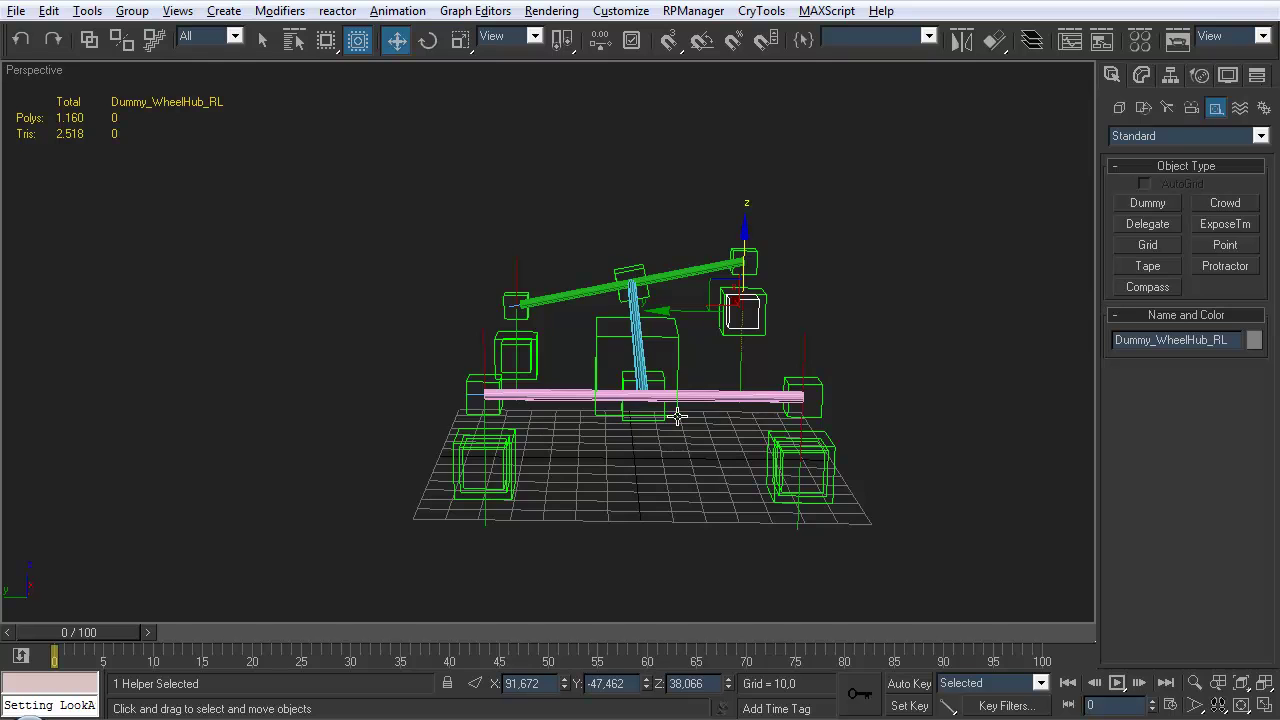
key("shift+z")
key("shift+z")
key("shift+z")
key("shift+z")
key("shift+z")
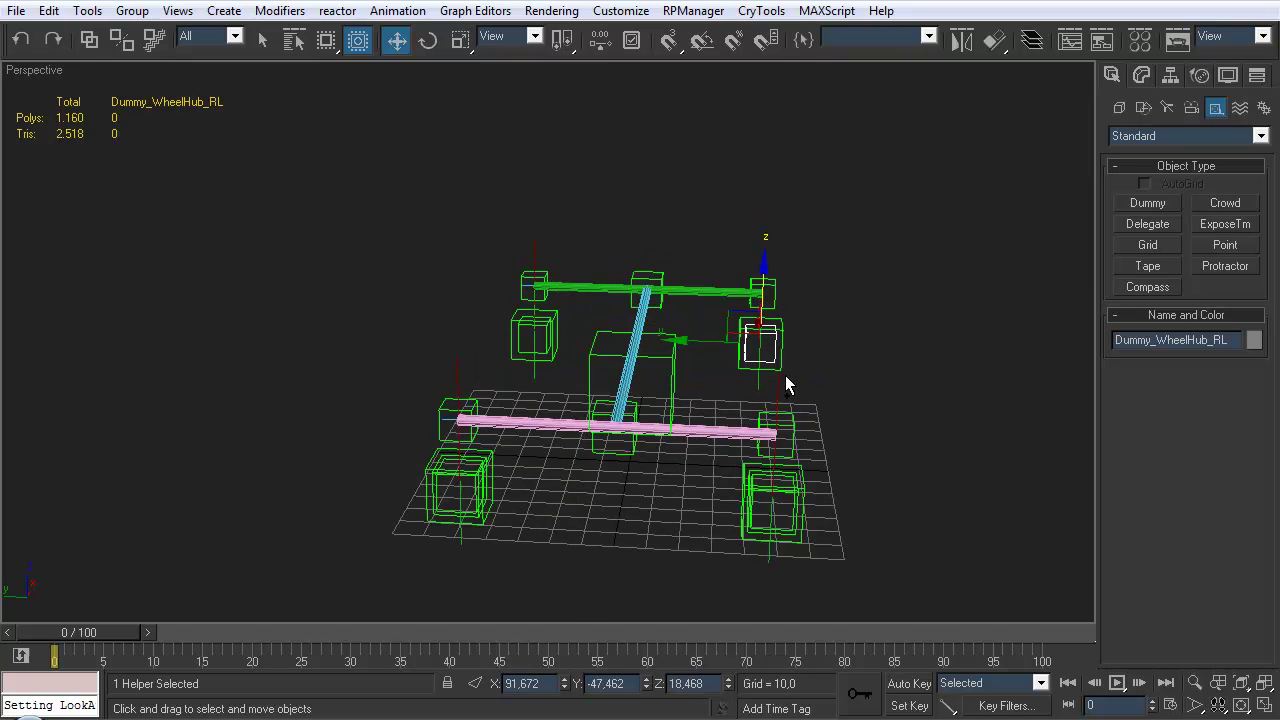
Add an Orientation constraint to Dummy_Body_Susp with Line_Axle_Rear as its target
key("q")
left_click(681, 417)
left_click(671, 413)
key("shift+z")
key("shift+z")
key("shift+z")
key("shift+z")
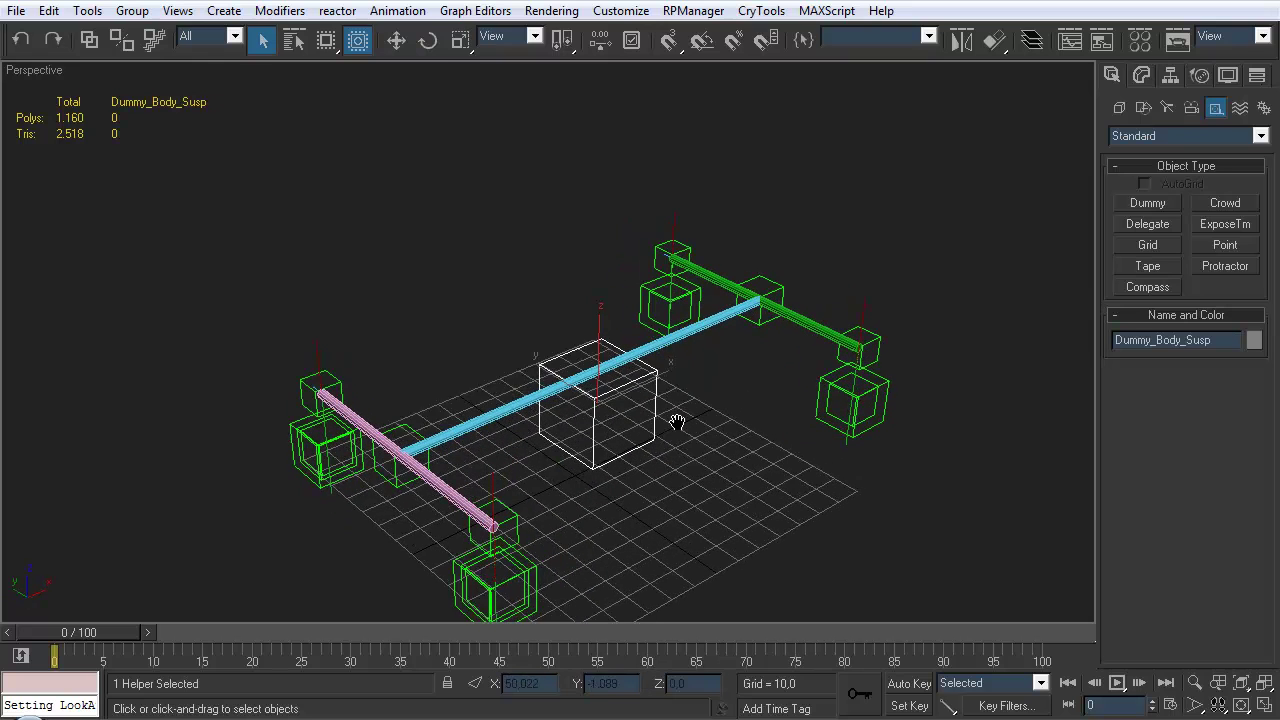
left_click(397, 10)
mouse_move(362, 66)
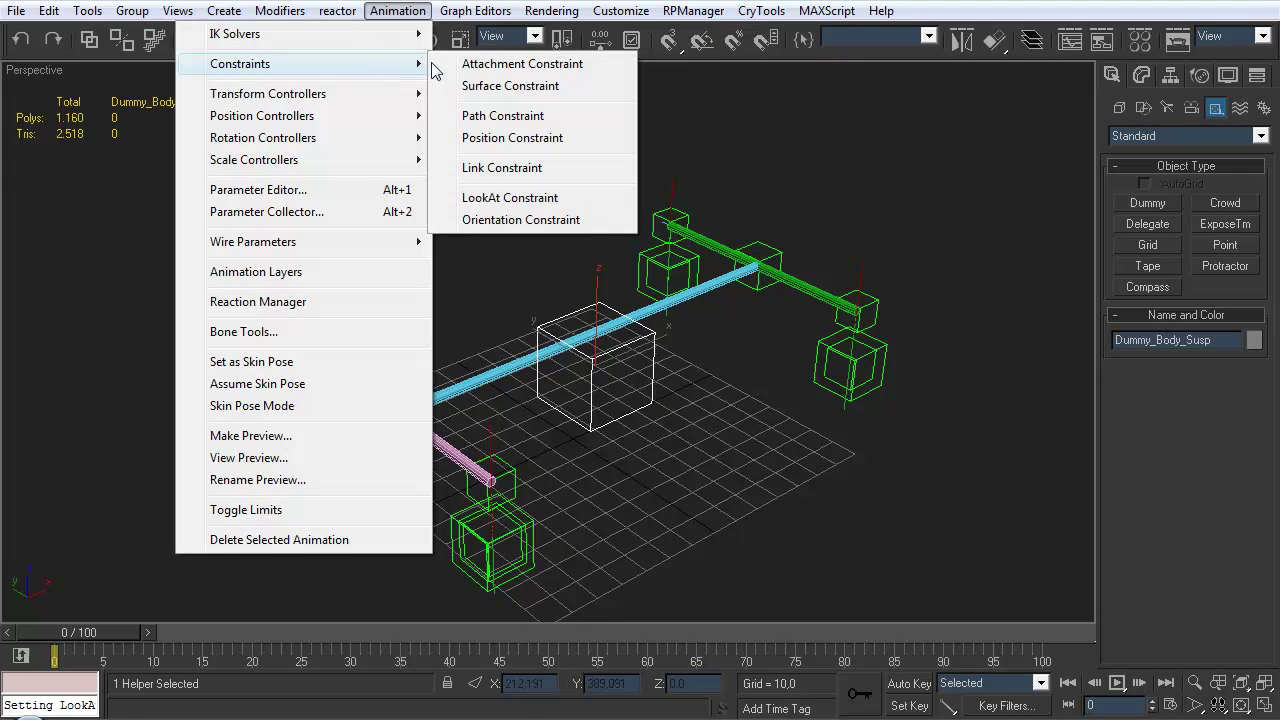
left_click(549, 226)
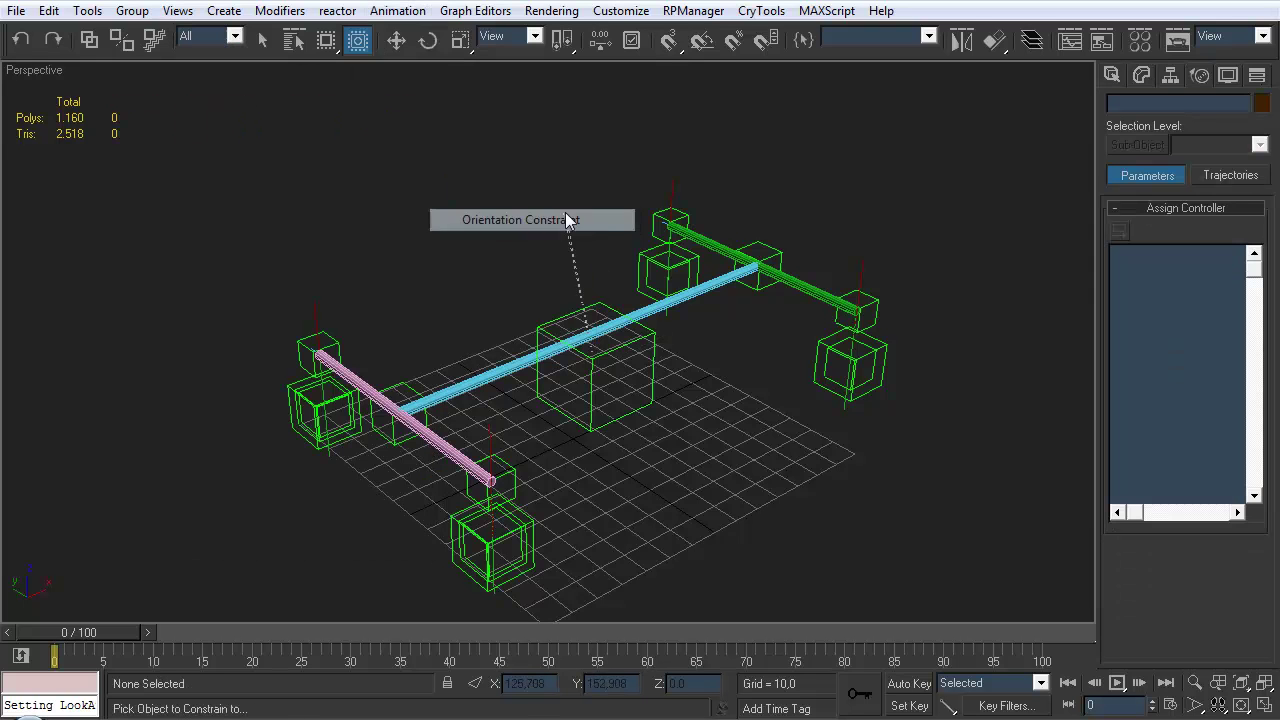
left_click(808, 288)
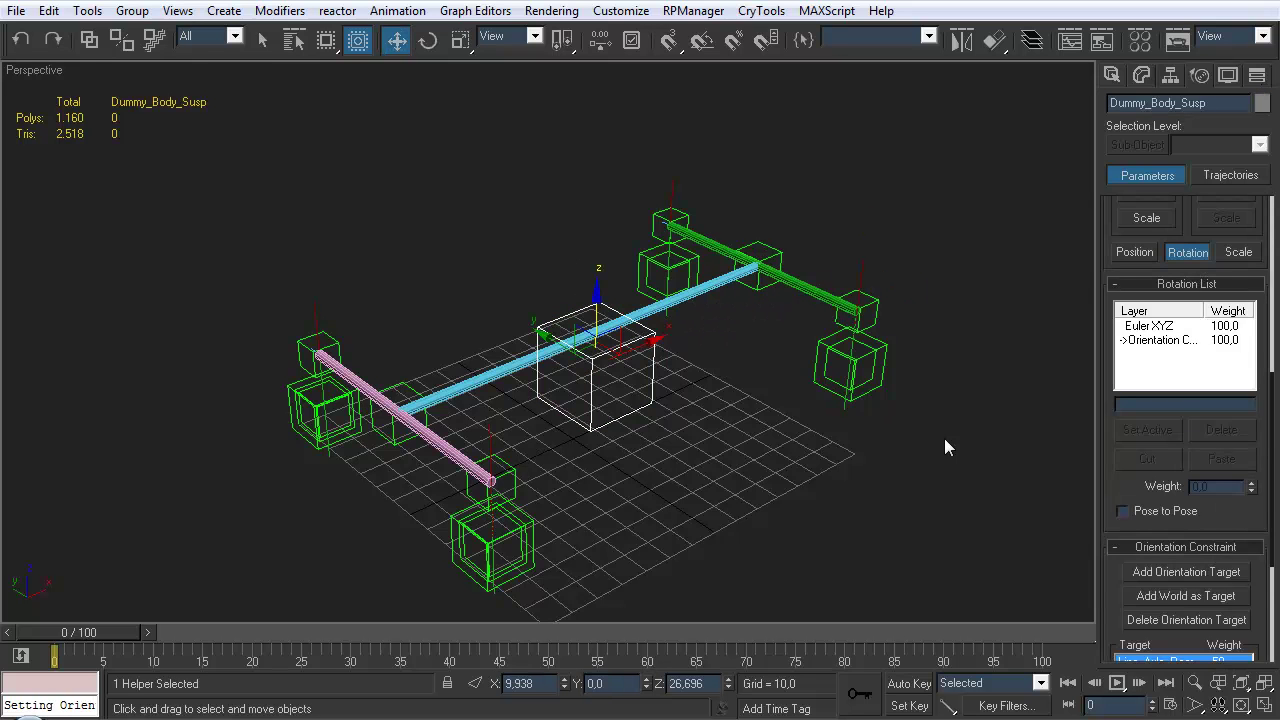
Add Line_Axle_Front as a second orientation target for Dummy_Body_Susp
scroll(1109, 534, "down", 2)
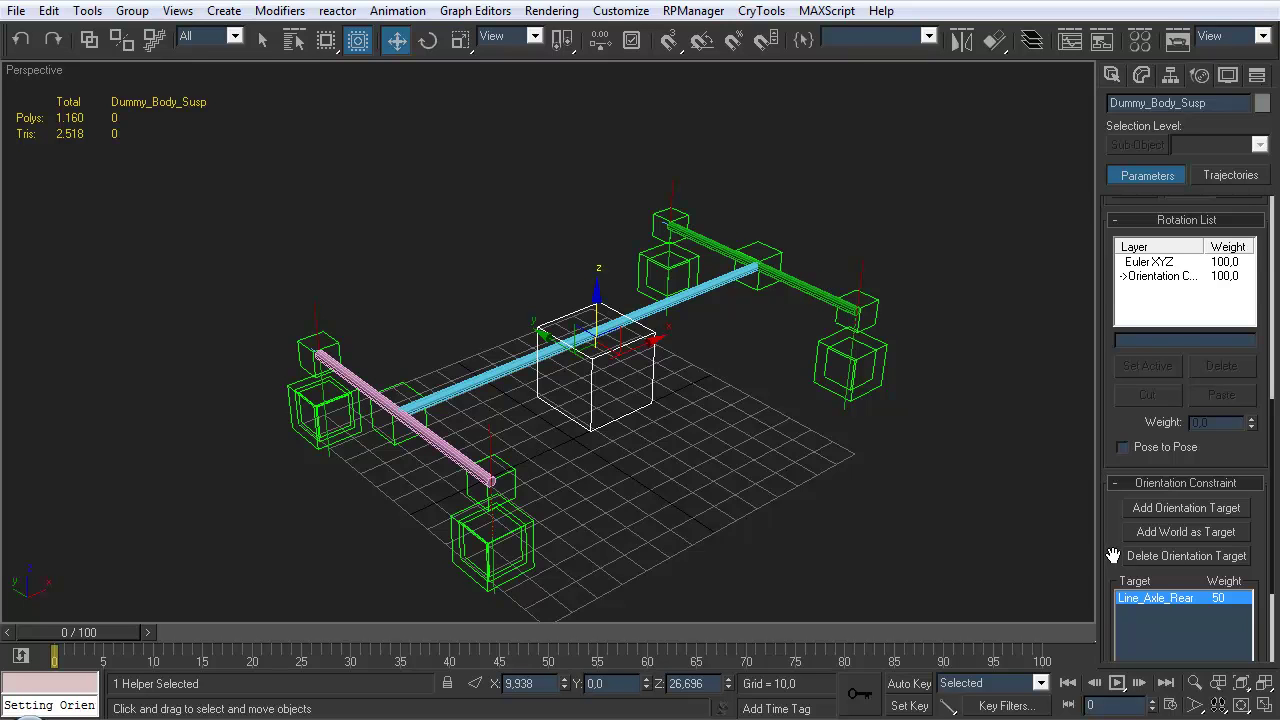
left_click_drag(1113, 556, 1110, 456)
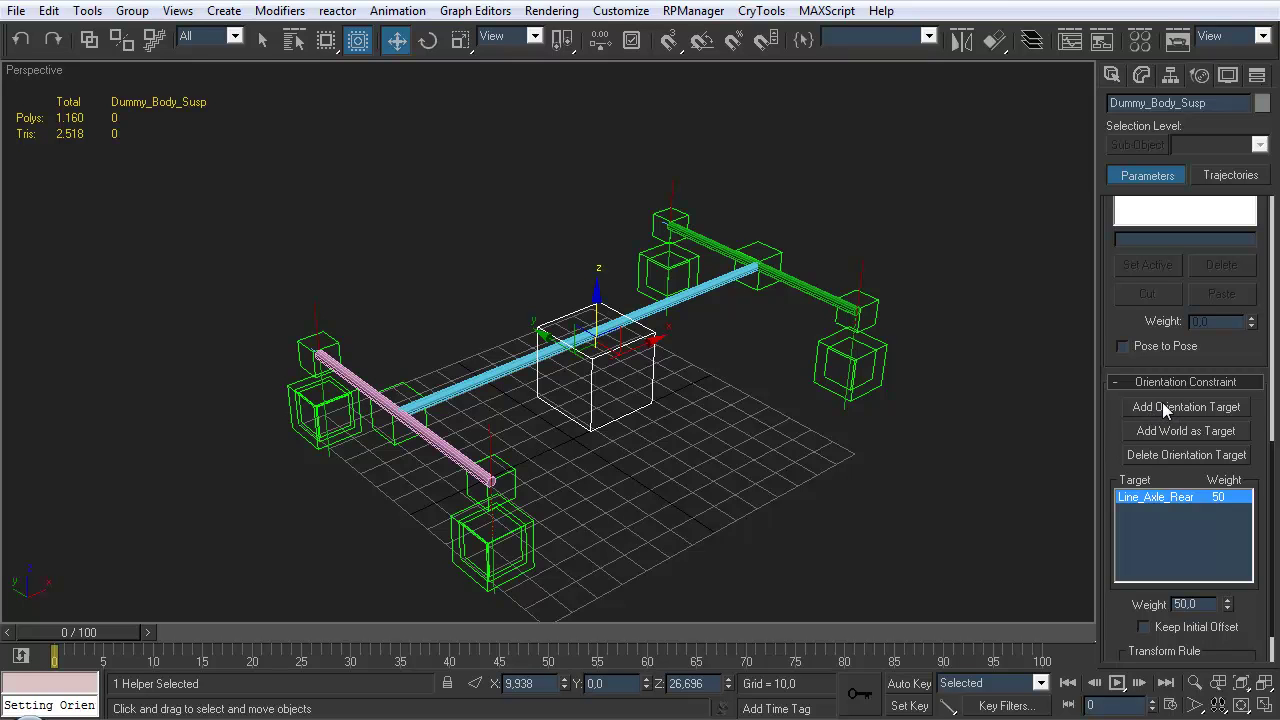
left_click(1164, 407)
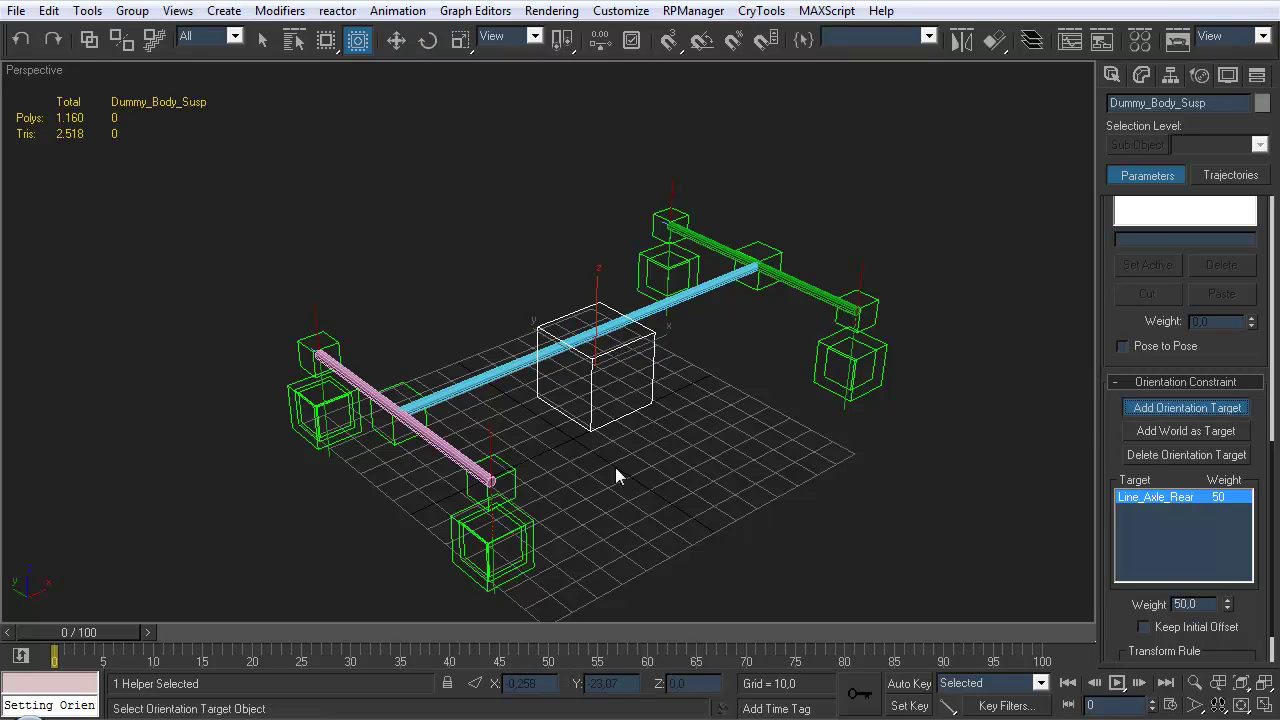
left_click(455, 453)
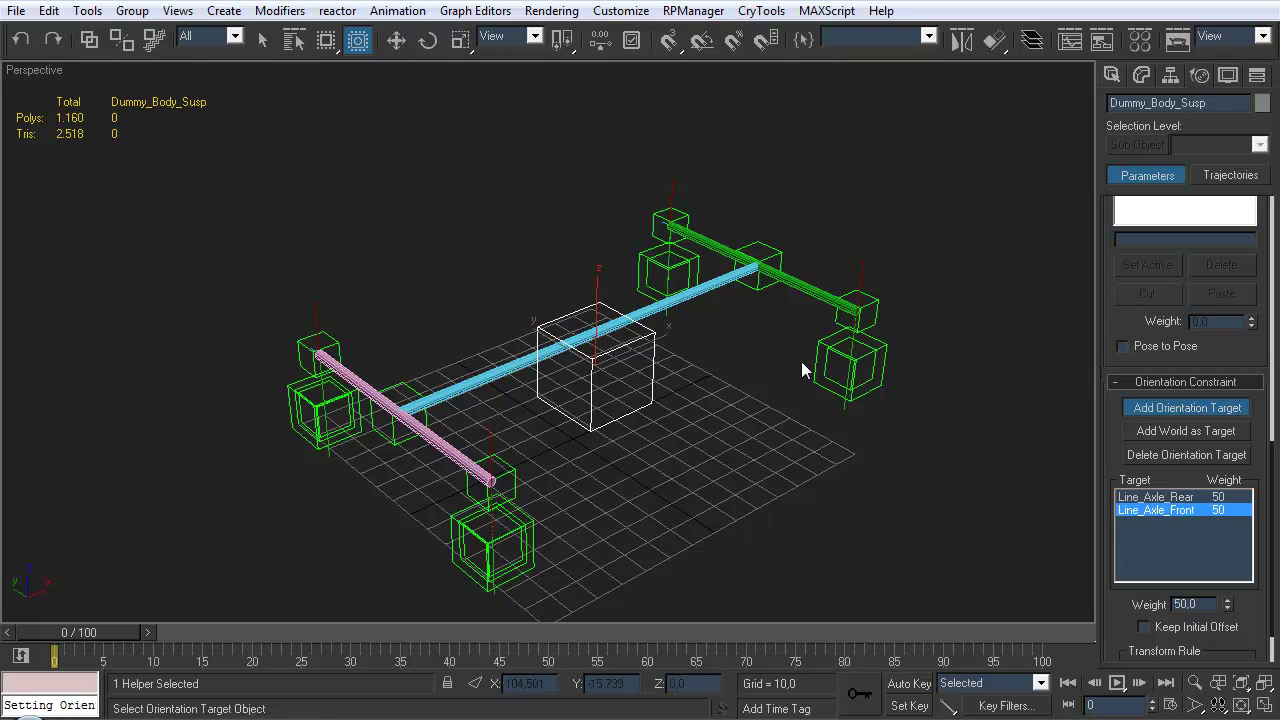
left_click(867, 379)
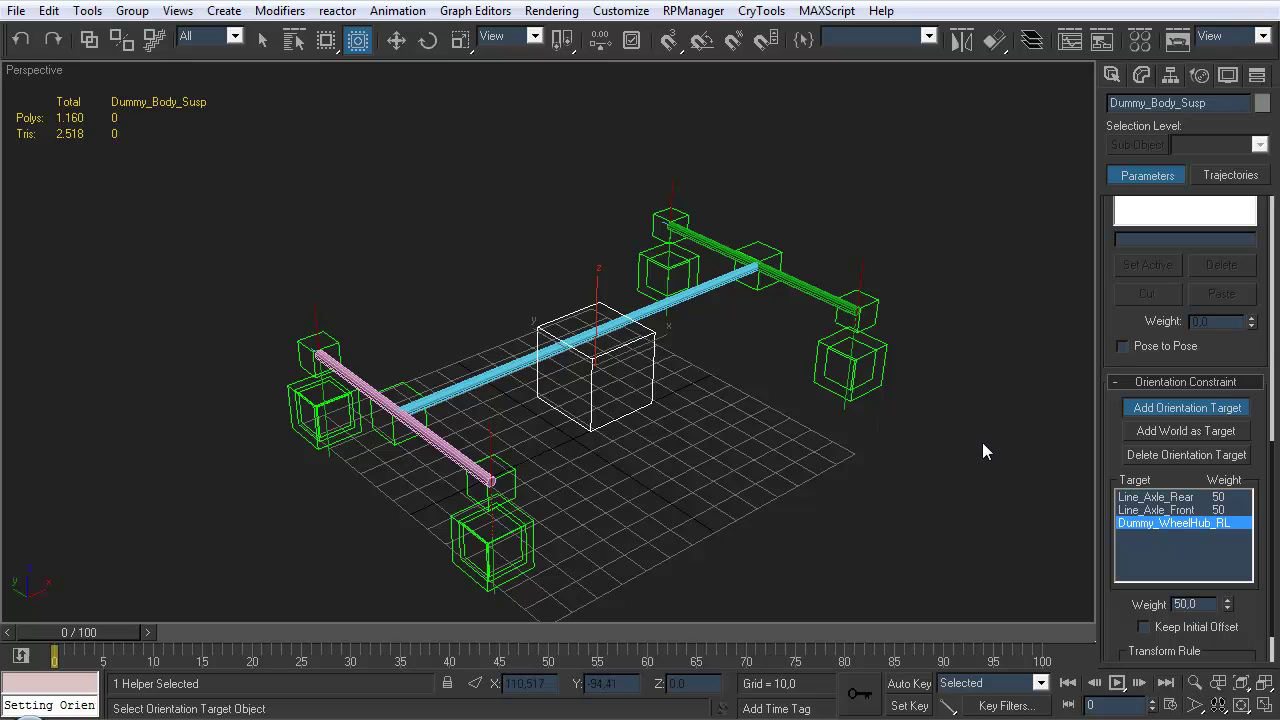
key("ctrl+z")
Raise Dummy_WheelHub_RL to about Z 38.1 to test the body dummy's orientation against the axles
key("w")
middle_click_drag(871, 471, 800, 345, "alt")
left_click(849, 410)
left_click_drag(817, 316, 815, 250)
middle_click_drag(815, 250, 869, 317, "alt")
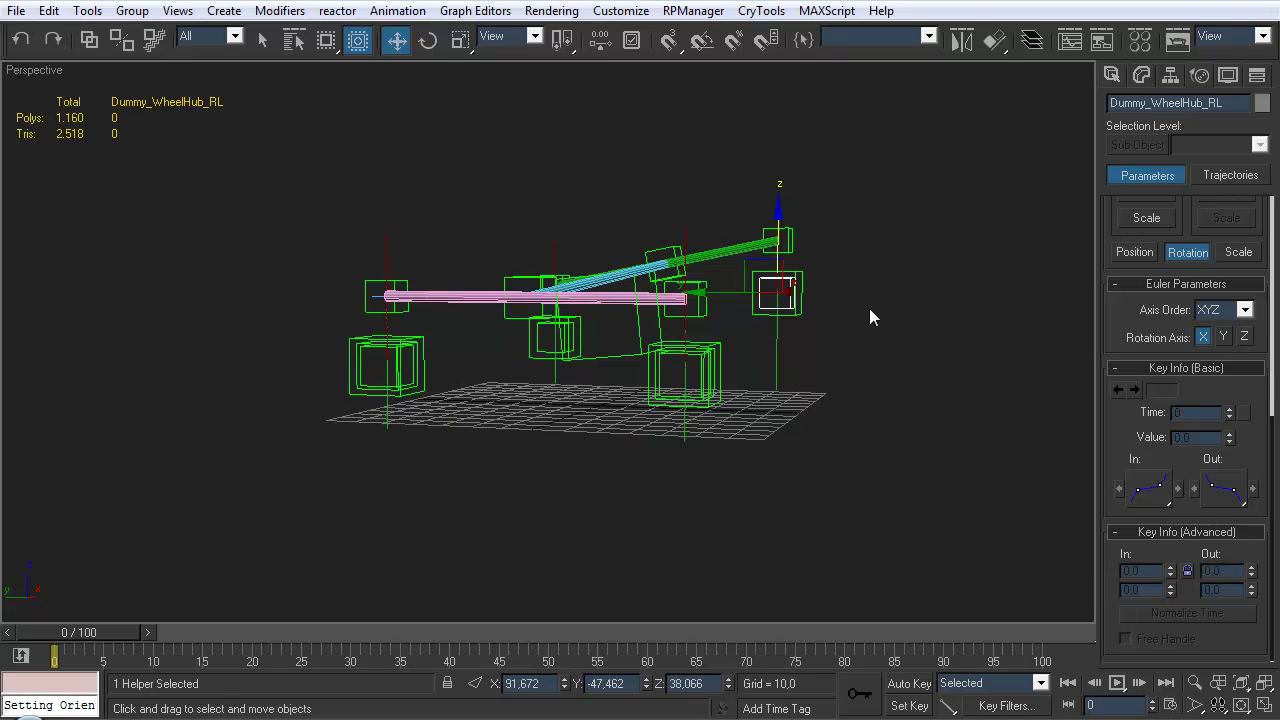
Compare the body dummy's tilt with both axle lines from several angles, and undo the test moves of Dummy_WheelHub_RL
middle_click_drag(763, 286, 786, 277, "alt")
mouse_move(734, 208)
left_mouse_down()
mouse_move(728, 290)
mouse_move(717, 163)
mouse_move(724, 285)
mouse_move(725, 205)
left_mouse_up()
middle_click_drag(778, 309, 690, 330, "alt")
mouse_move(795, 288)
left_mouse_down()
mouse_move(798, 335)
mouse_move(800, 308)
left_mouse_up()
middle_click_drag(629, 429, 622, 400, "alt")
Set the transform rule of Dummy_Body_Susp's Orientation constraint to Local --> Local
left_click(627, 459)
left_click(624, 405)
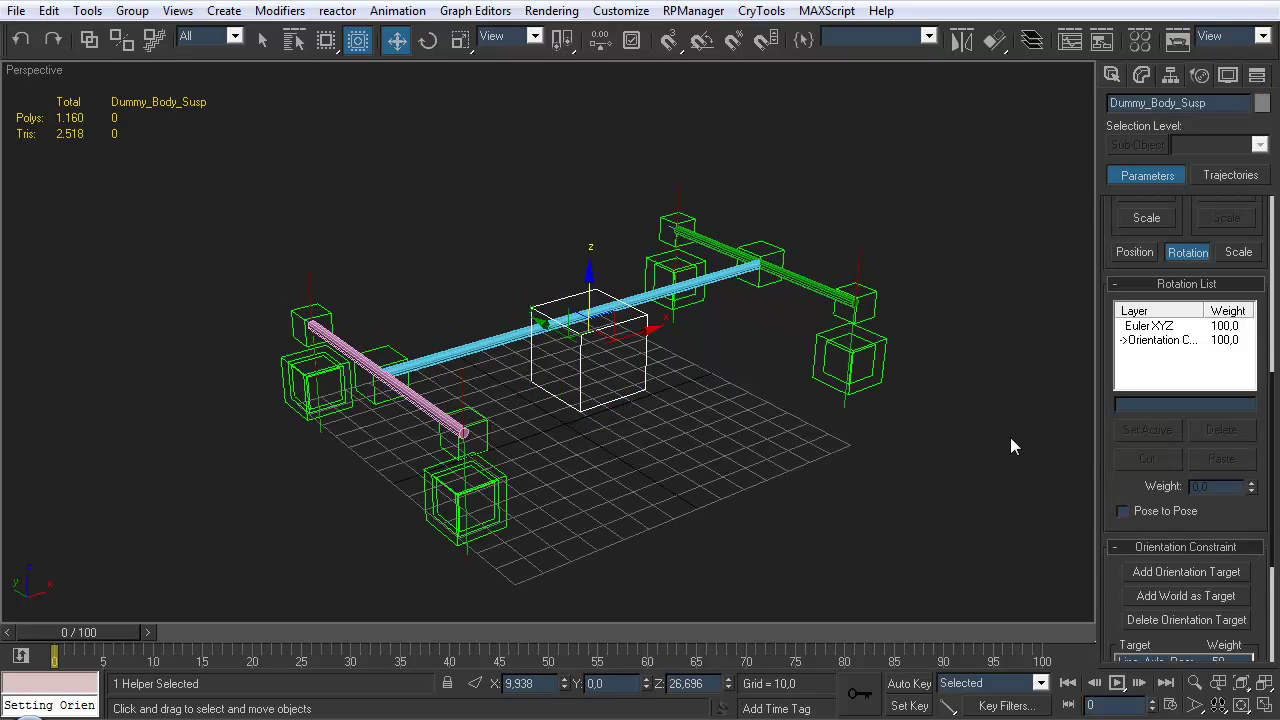
left_click_drag(1109, 613, 1102, 425)
left_click_drag(1114, 597, 1110, 566)
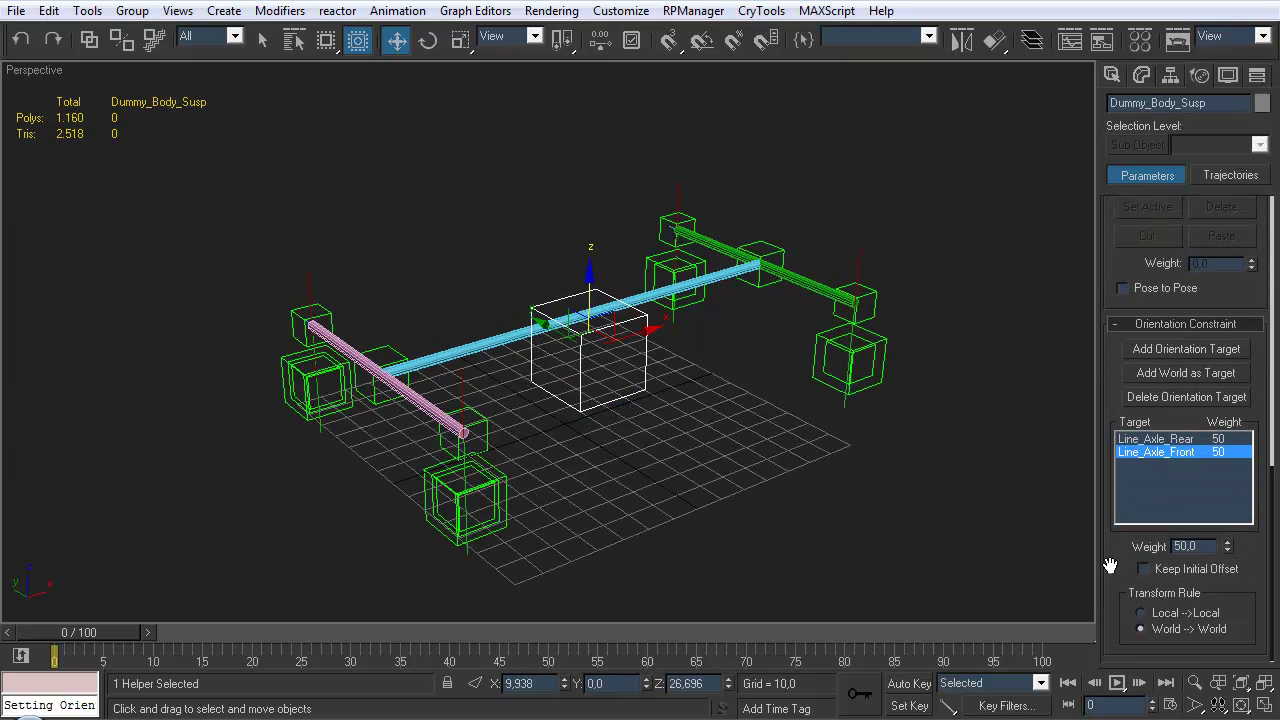
middle_click_drag(548, 368, 670, 389, "alt")
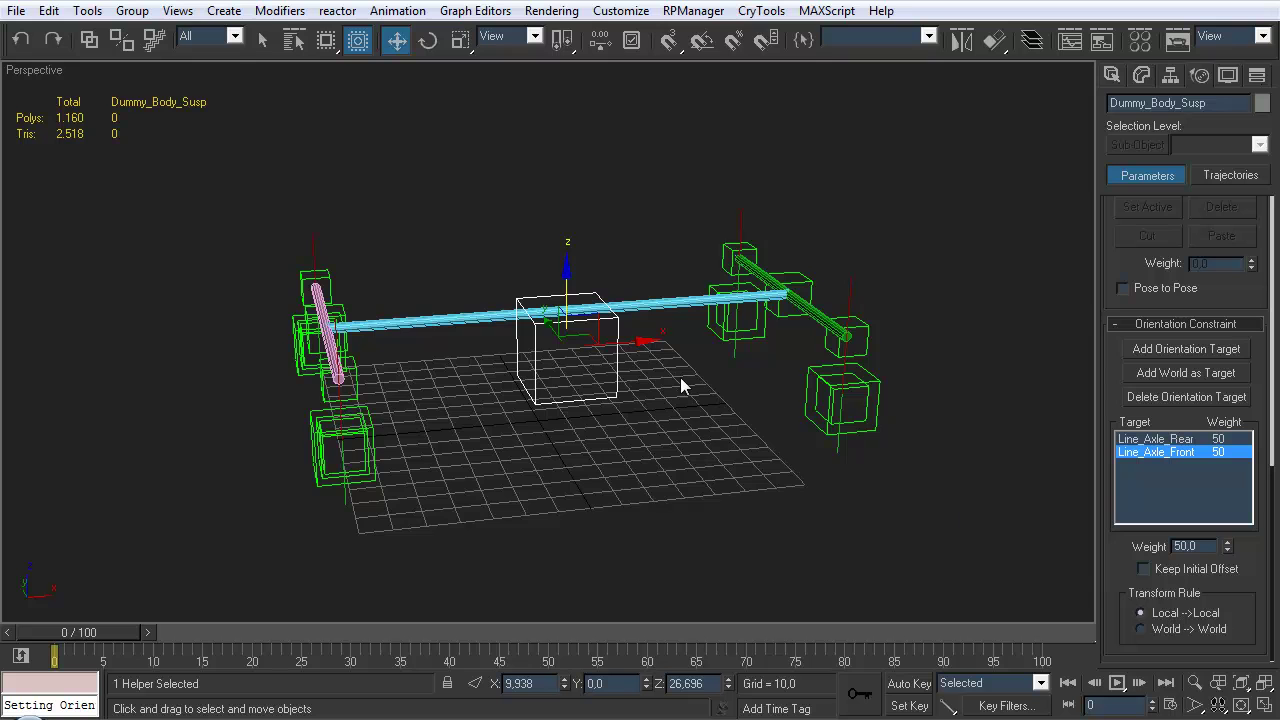
middle_click_drag(662, 404, 614, 458, "alt")
left_click(614, 458)
Lower Dummy_WheelHub_RL to about Z -1.53 to test the body dummy's orientation, and undo the move
left_click(805, 398)
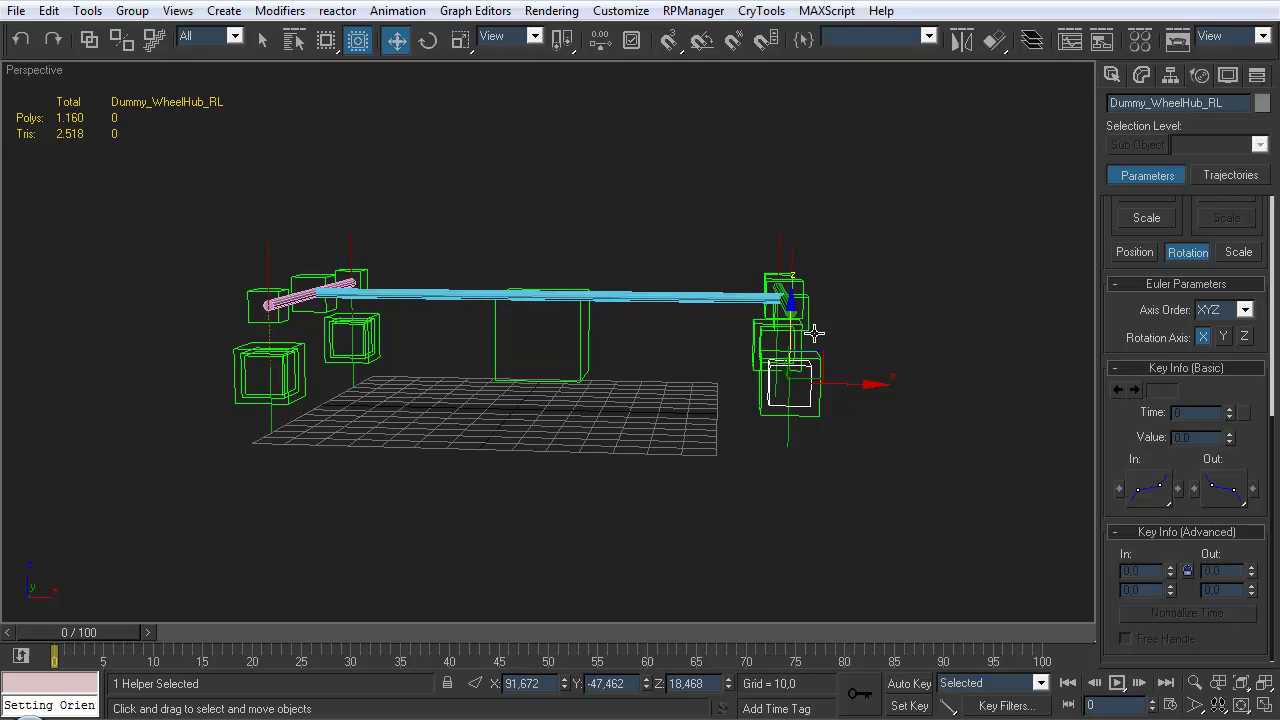
left_click_drag(791, 327, 776, 385)
middle_click_drag(776, 385, 937, 410, "alt")
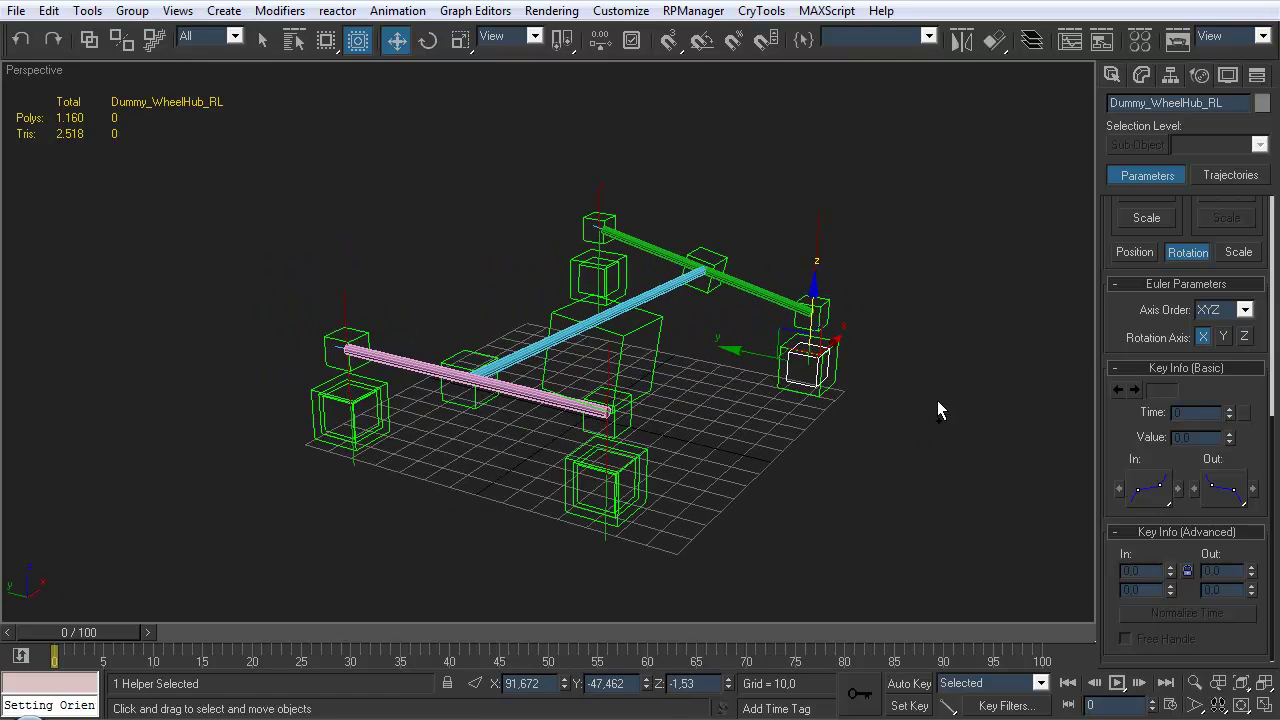
key("ctrl+z")
left_click(835, 445)
middle_click_drag(835, 445, 770, 382, "alt")
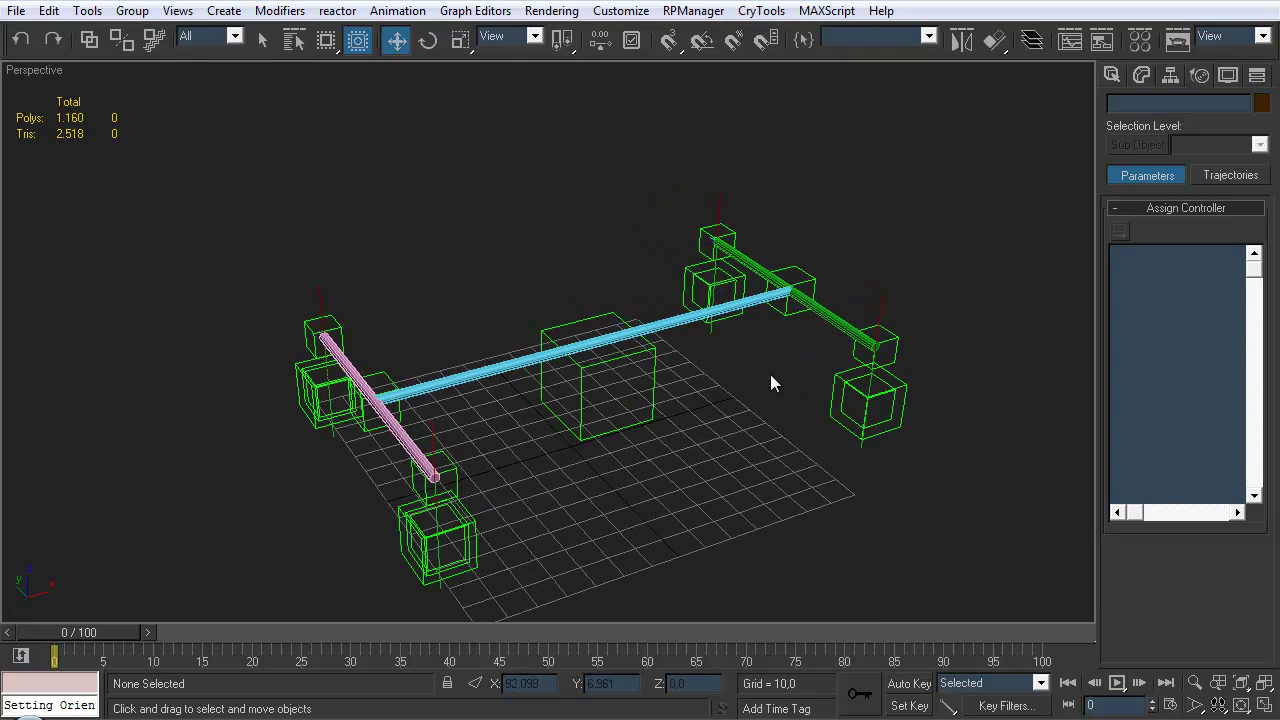
Unhide the Mesh layer so the car model shows together with the rig
left_click(1033, 40)
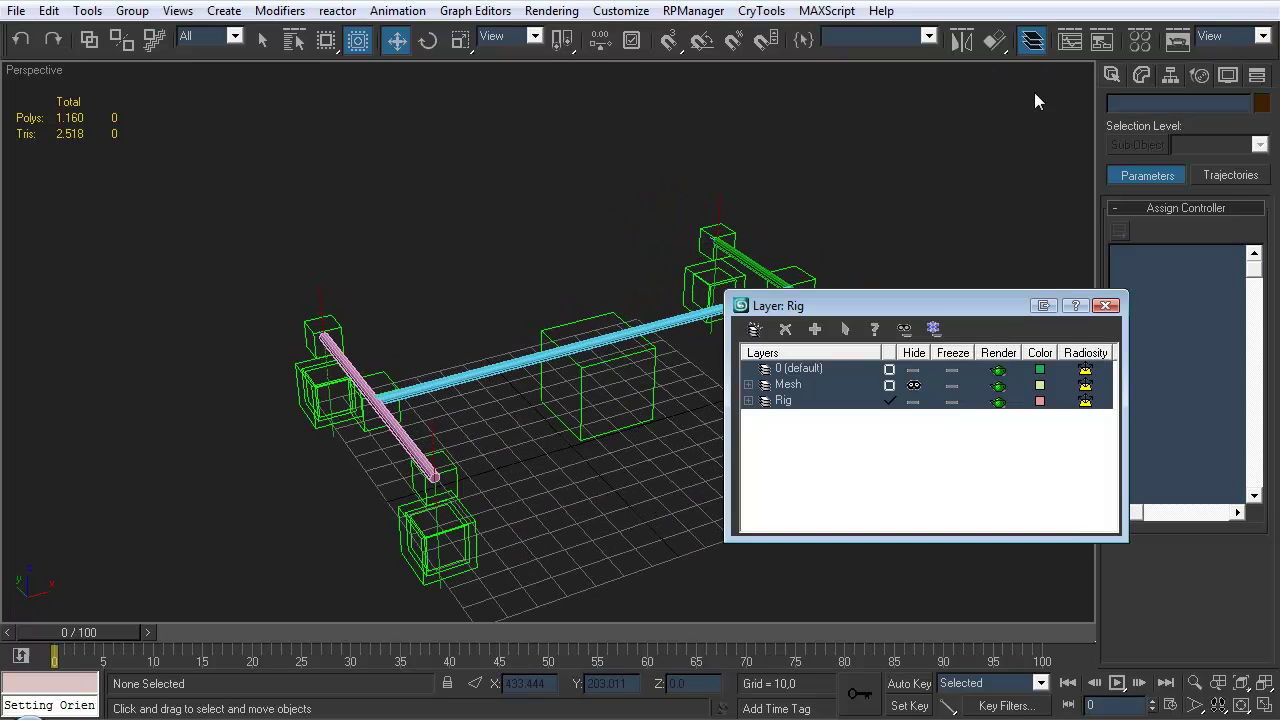
left_click(913, 386)
left_click(1100, 307)
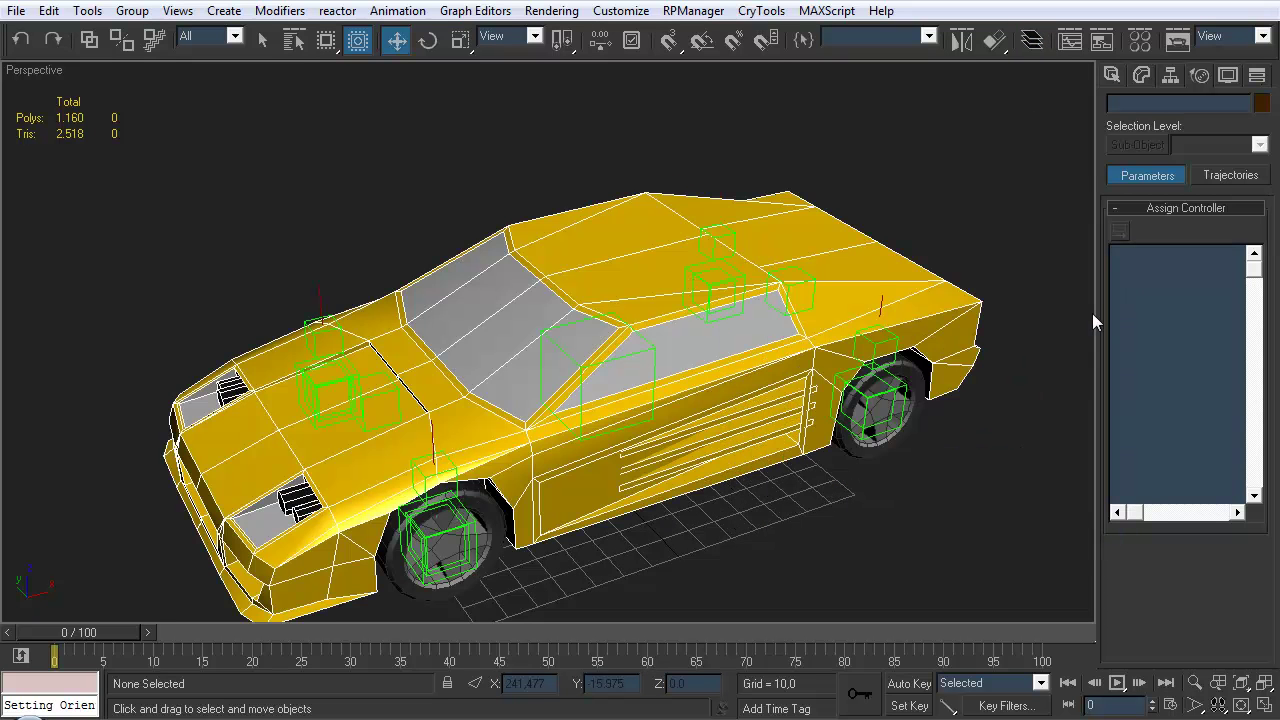
Link Mesh_Body to the body suspension dummy as its parent
left_click(89, 40)
mouse_move(635, 395)
middle_mouse_down()
mouse_move(622, 385)
mouse_move(626, 402)
middle_mouse_up()
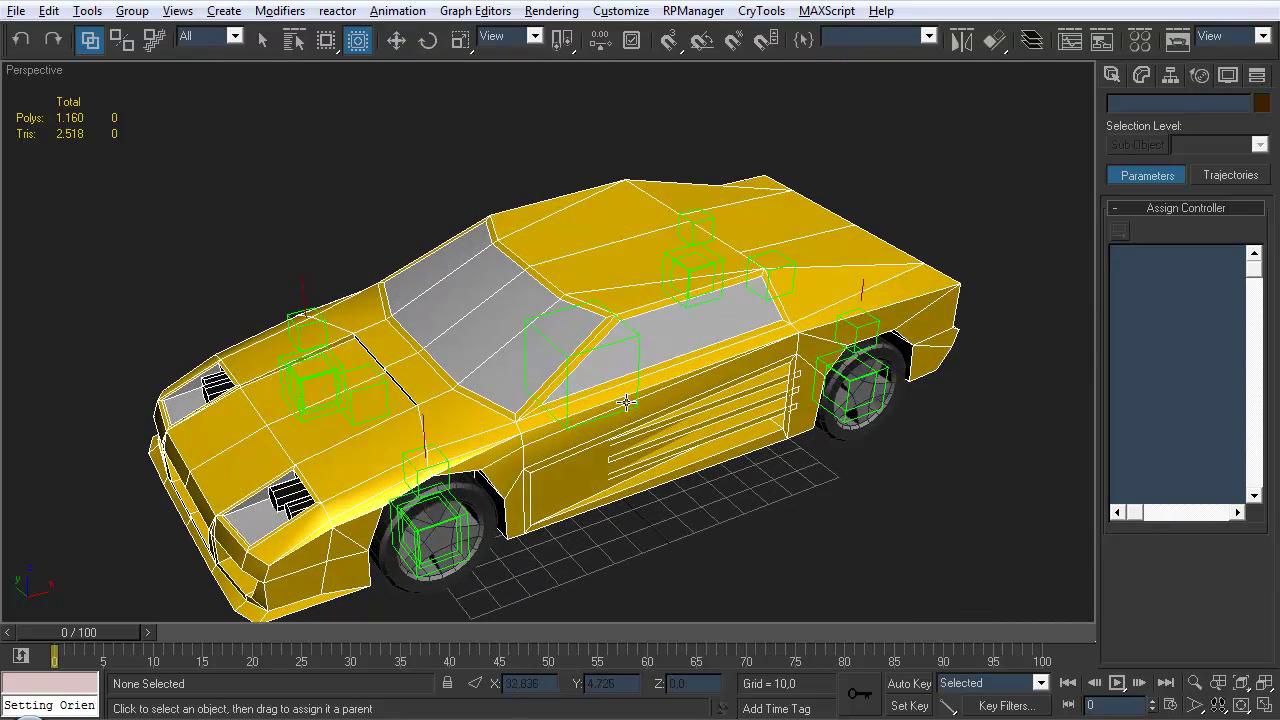
left_click(640, 477)
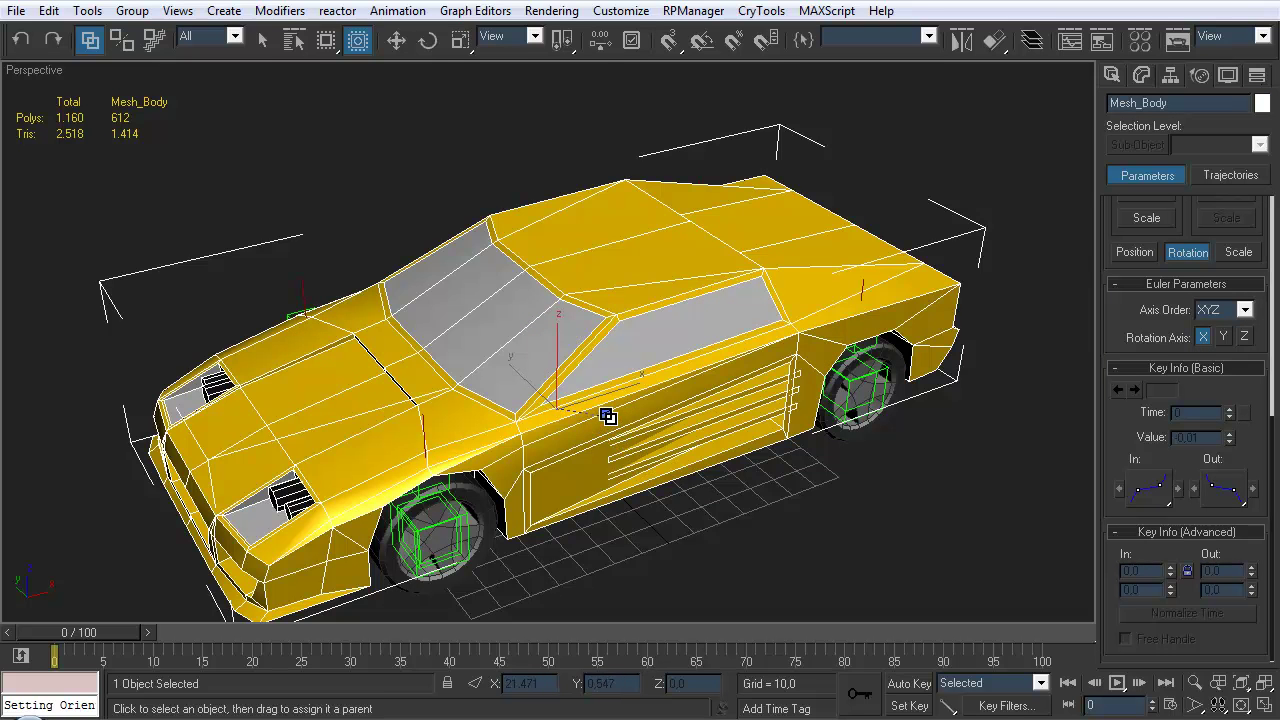
left_click_drag(608, 416, 614, 428)
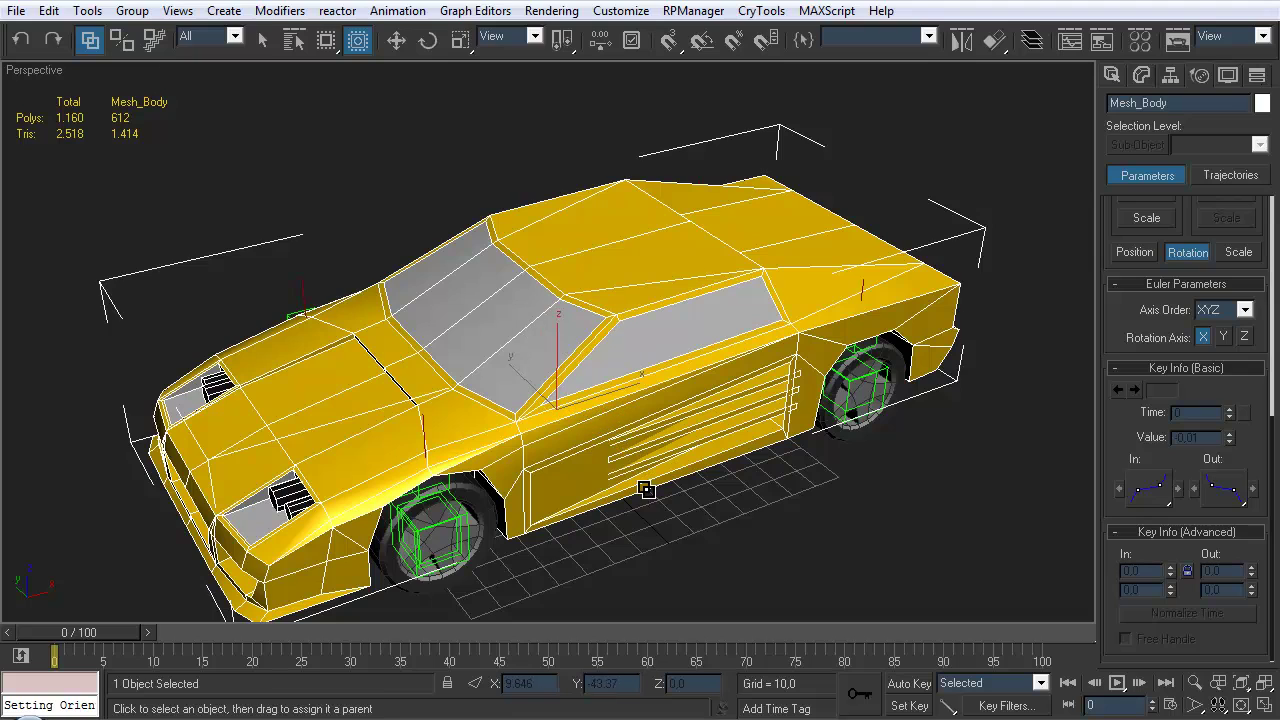
left_click(677, 540)
Link Mesh_Wheel_RL to the dummy of the rear left wheel
middle_click_drag(706, 423, 700, 405)
middle_click_drag(785, 372, 660, 385, "alt")
scroll(470, 400, "up", 3)
middle_click_drag(480, 405, 578, 387)
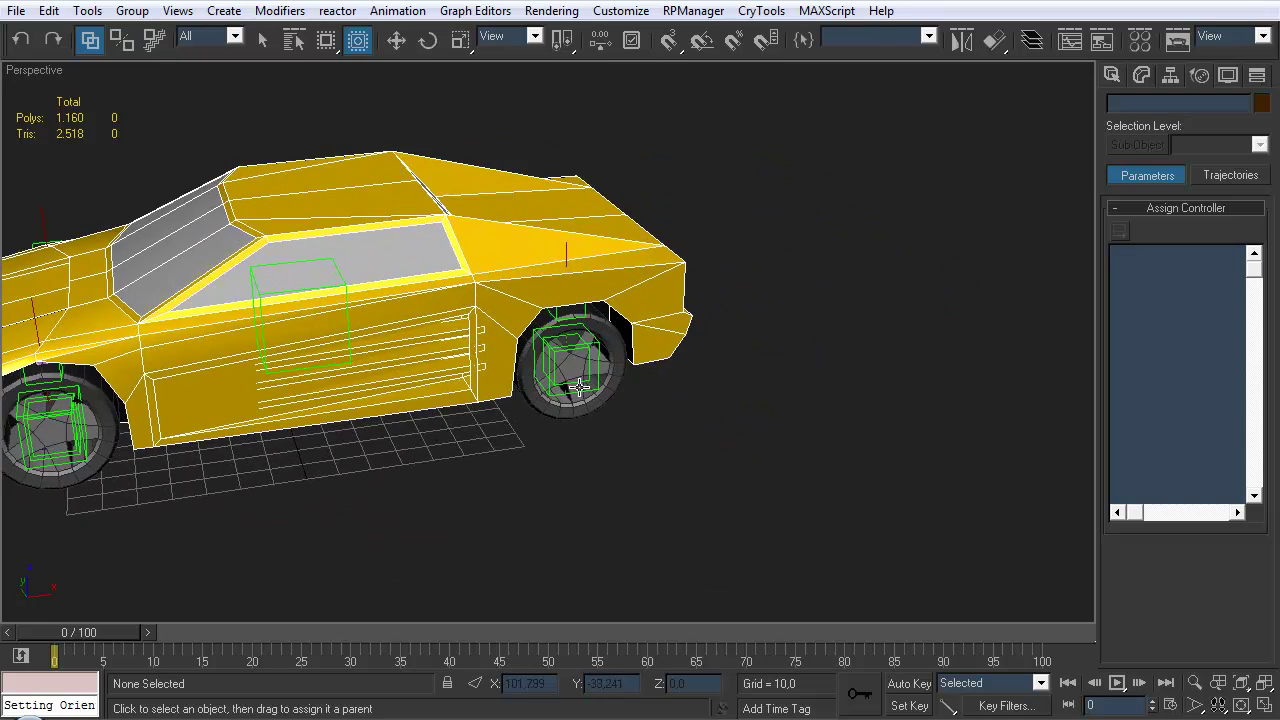
scroll(578, 387, "up", 4)
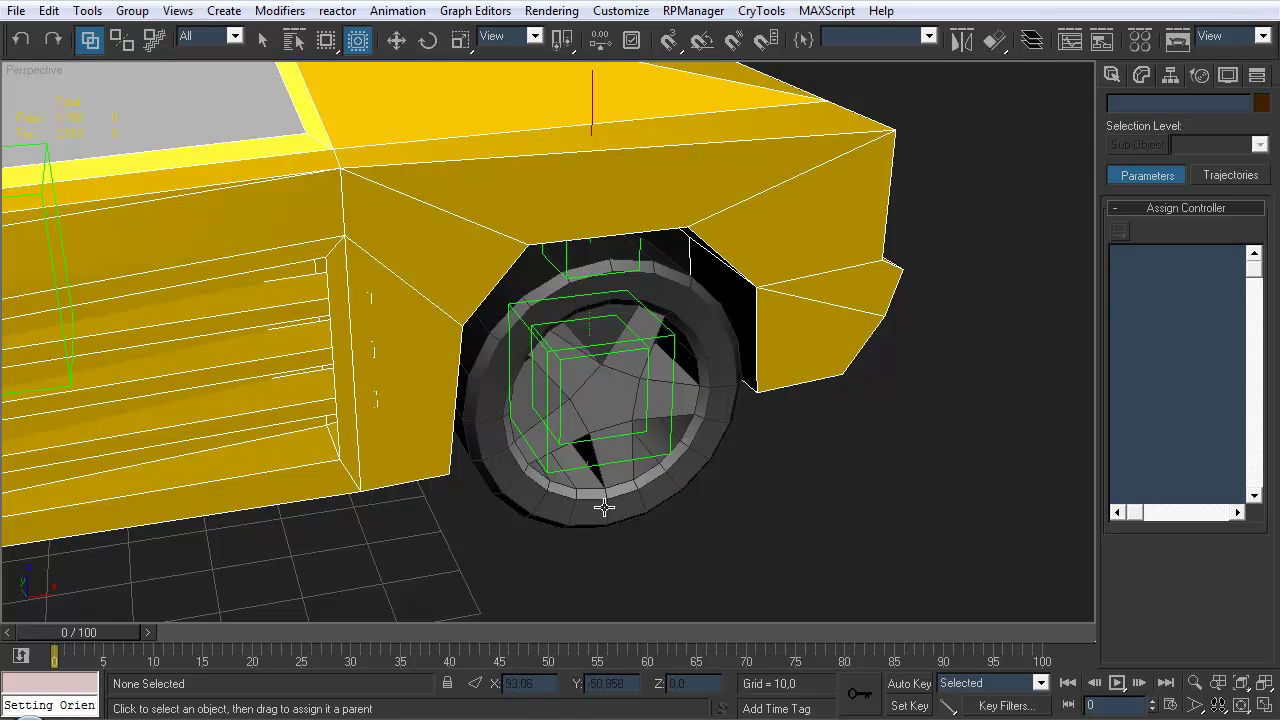
left_click(606, 507)
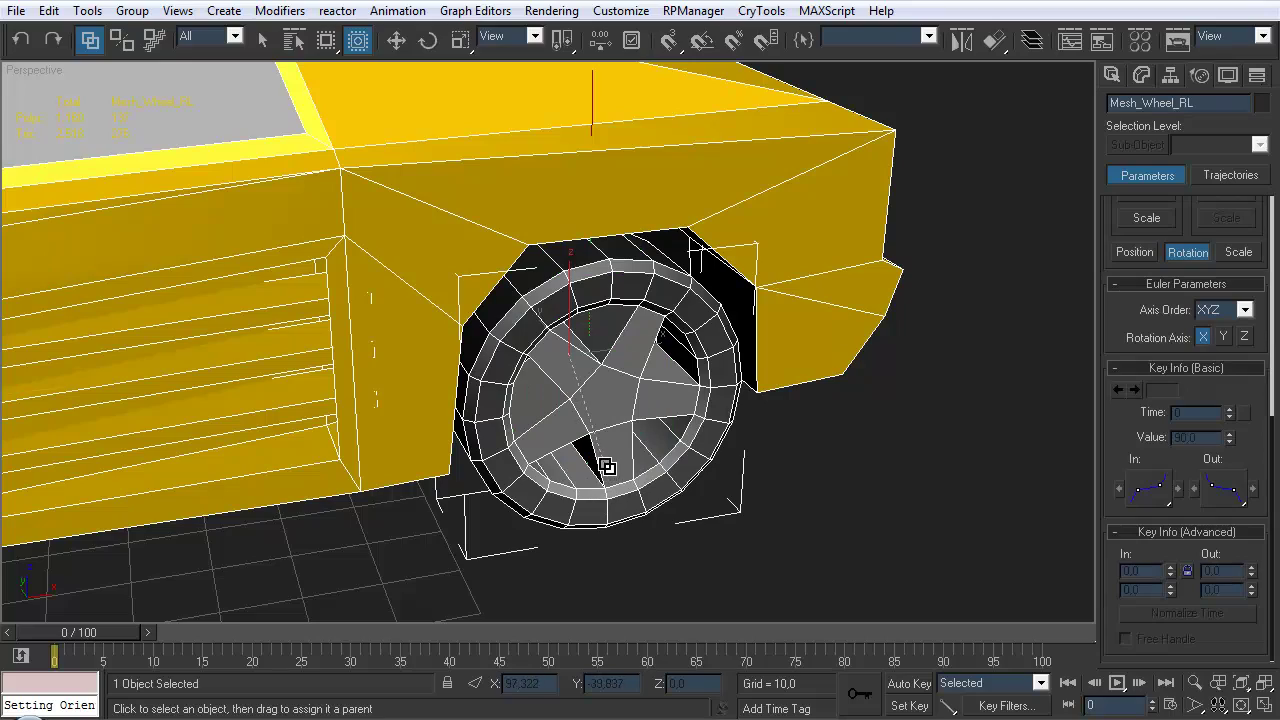
middle_click_drag(289, 531, 770, 299, "alt")
middle_click_drag(596, 448, 590, 460)
left_click_drag(586, 461, 535, 424)
left_click(629, 549)
Link Mesh_Wheel_FL to the dummy of the front left wheel
middle_click_drag(636, 394, 610, 401)
left_click(660, 424)
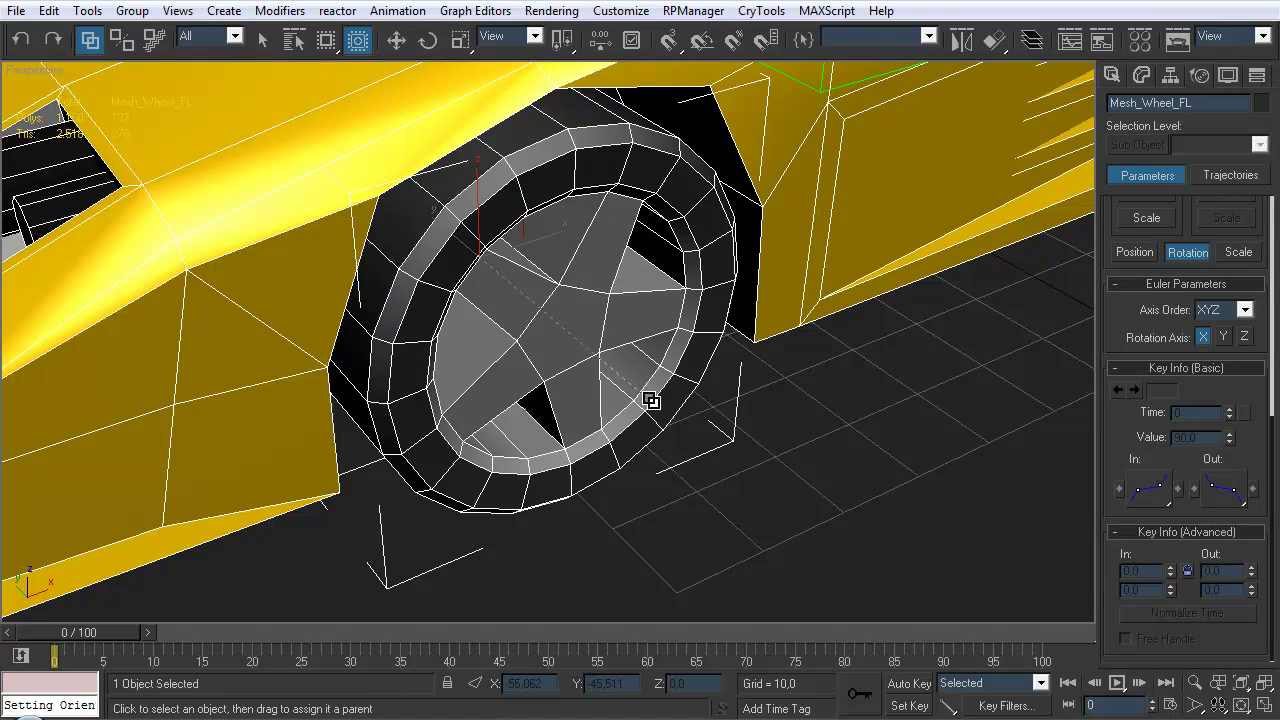
middle_click_drag(606, 380, 580, 426)
left_click_drag(576, 432, 564, 413)
middle_click_drag(396, 356, 730, 362, "alt")
Try to link Mesh_Wheel_RR to the wheel dummy hidden inside the rear right wheel
middle_click_drag(525, 376, 739, 387, "alt")
left_click_drag(420, 447, 482, 445)
left_click(482, 445)
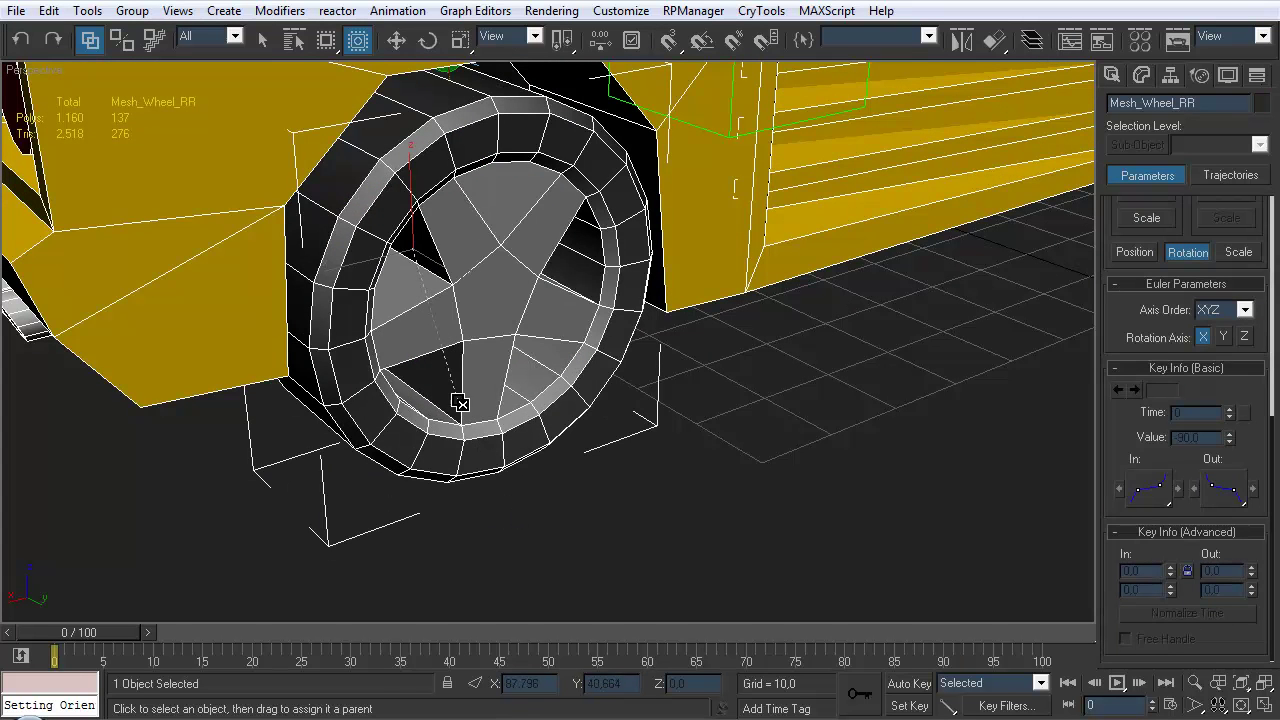
middle_click_drag(523, 370, 484, 412)
scroll(430, 458, "up", 2)
left_click_drag(454, 460, 523, 423)
middle_click_drag(523, 423, 566, 457, "alt")
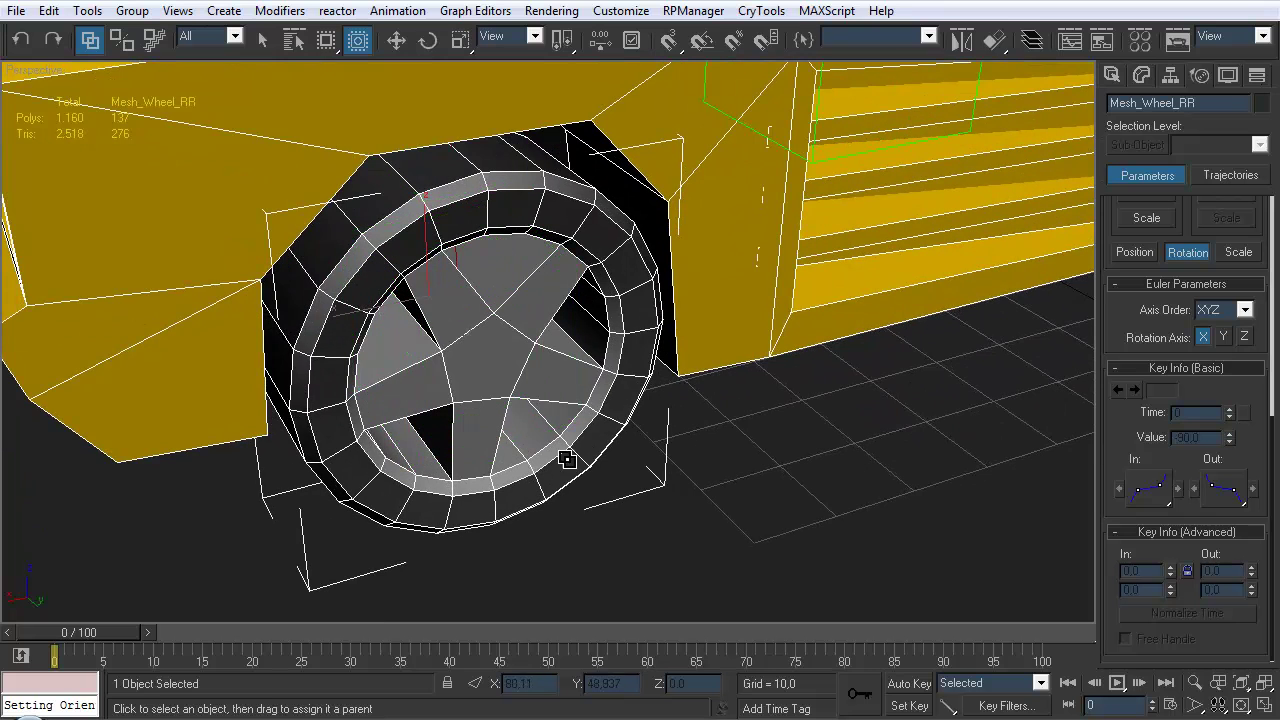
left_click_drag(538, 429, 508, 417)
middle_click_drag(634, 457, 640, 340, "alt")
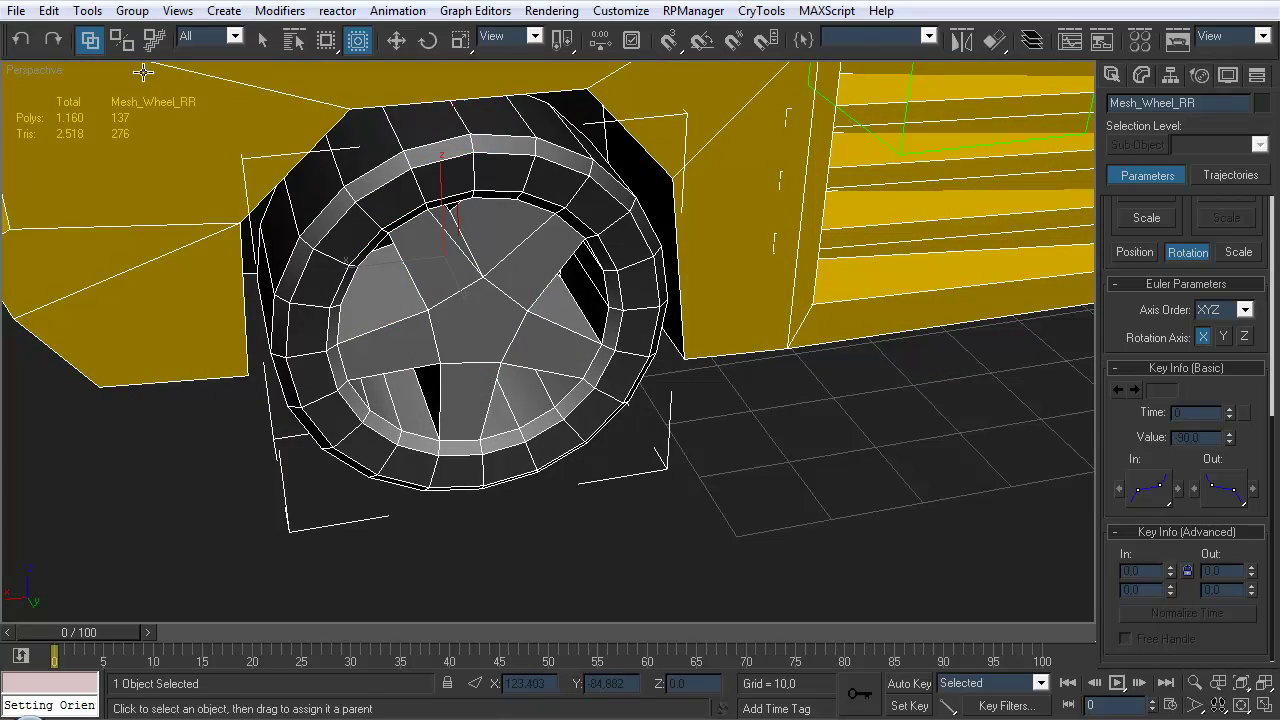
middle_click_drag(526, 291, 557, 306)
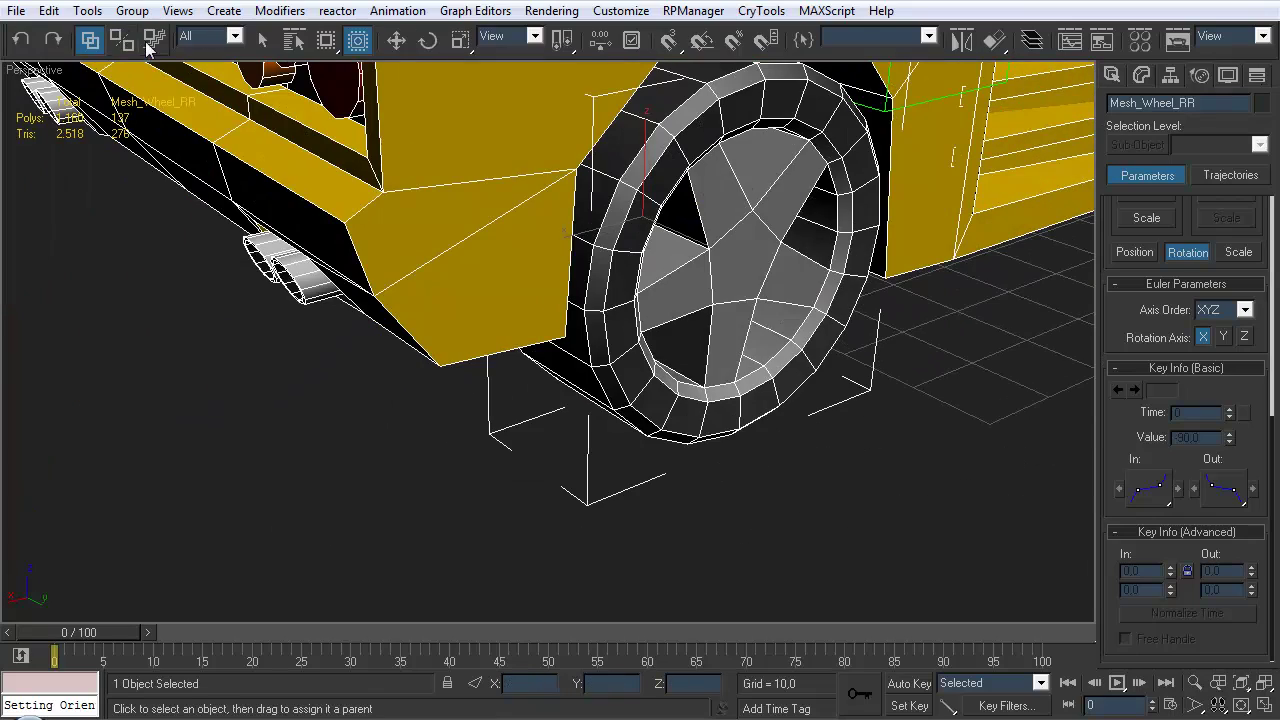
key("shift+z")
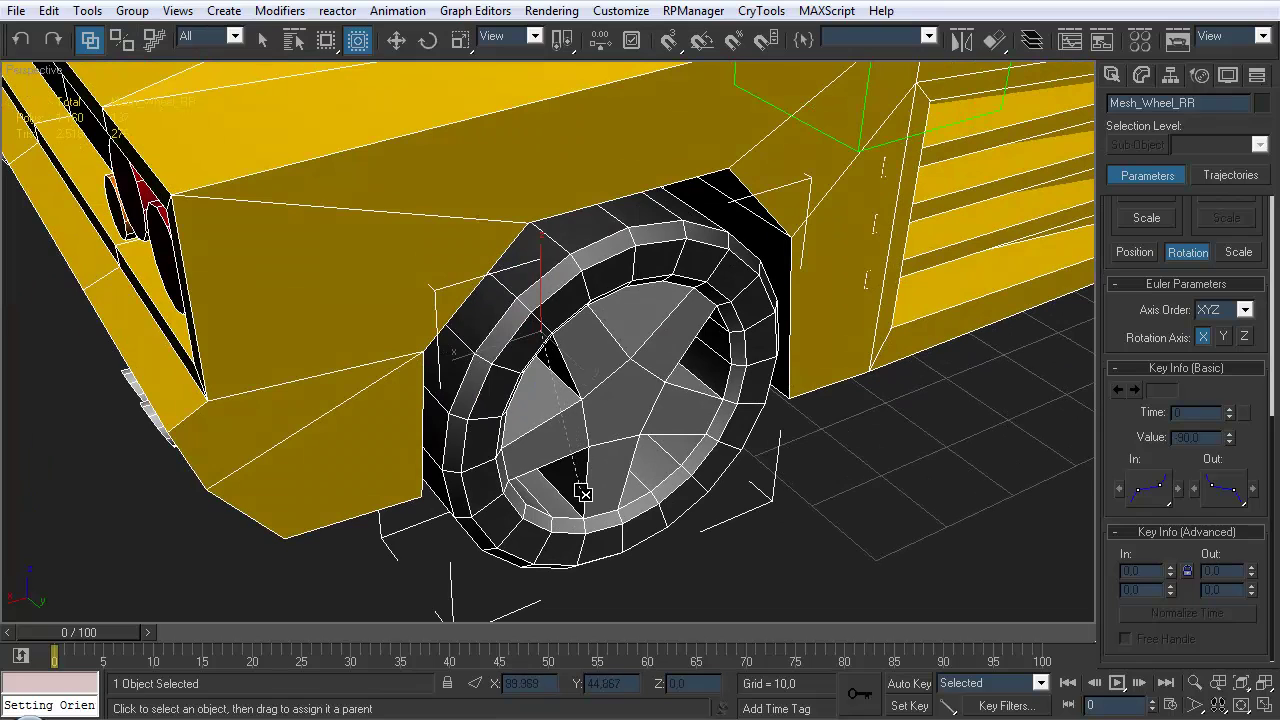
left_click_drag(576, 525, 604, 526)
left_click(704, 570)
middle_click_drag(722, 450, 647, 407, "alt")
left_click(600, 478)
Make Mesh_Wheel_RR see-through and link it to Dummy_Wheel_RR
key("alt+x")
left_click(620, 556)
left_click(620, 495)
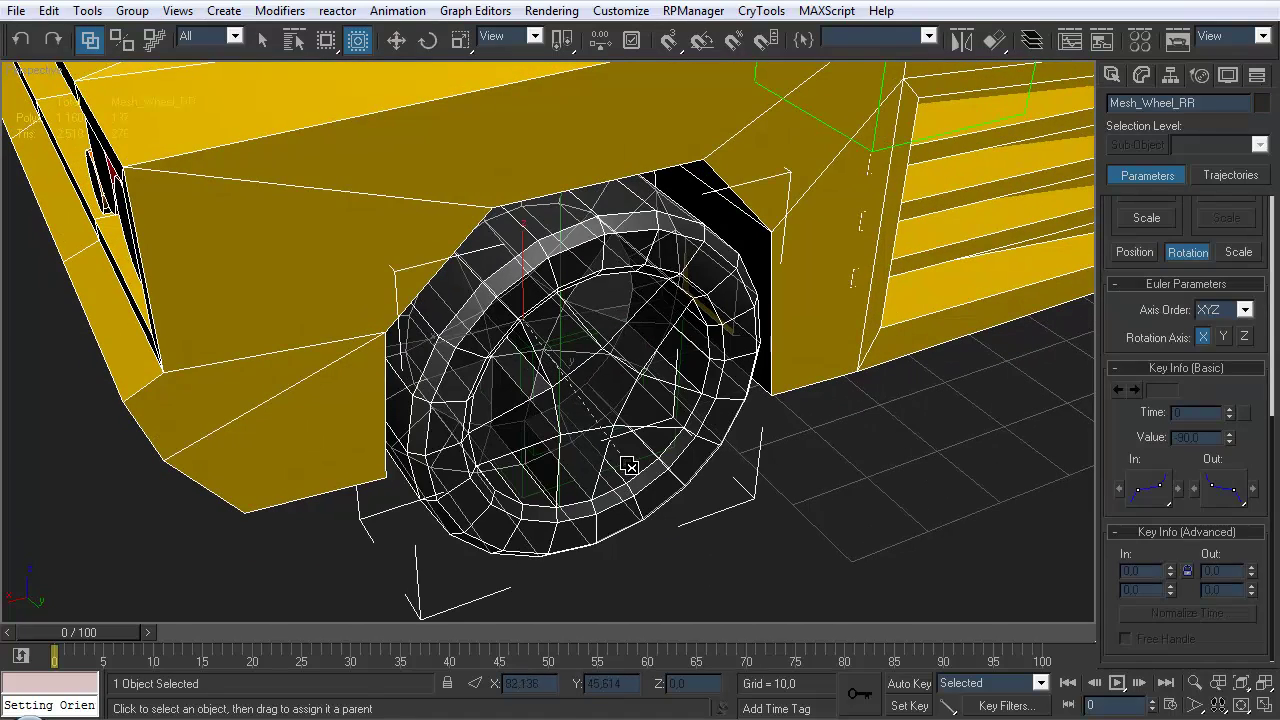
left_click(661, 532)
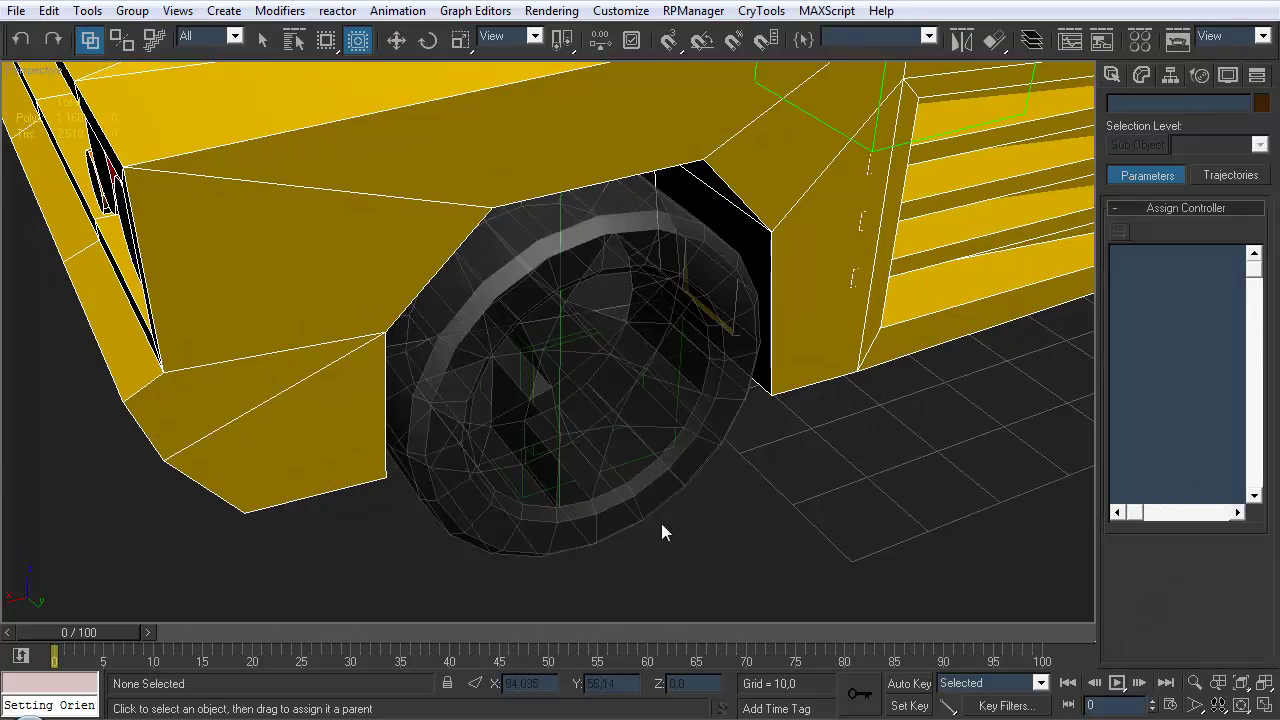
left_click(646, 455)
left_click(649, 453)
middle_click_drag(717, 463, 653, 487, "alt")
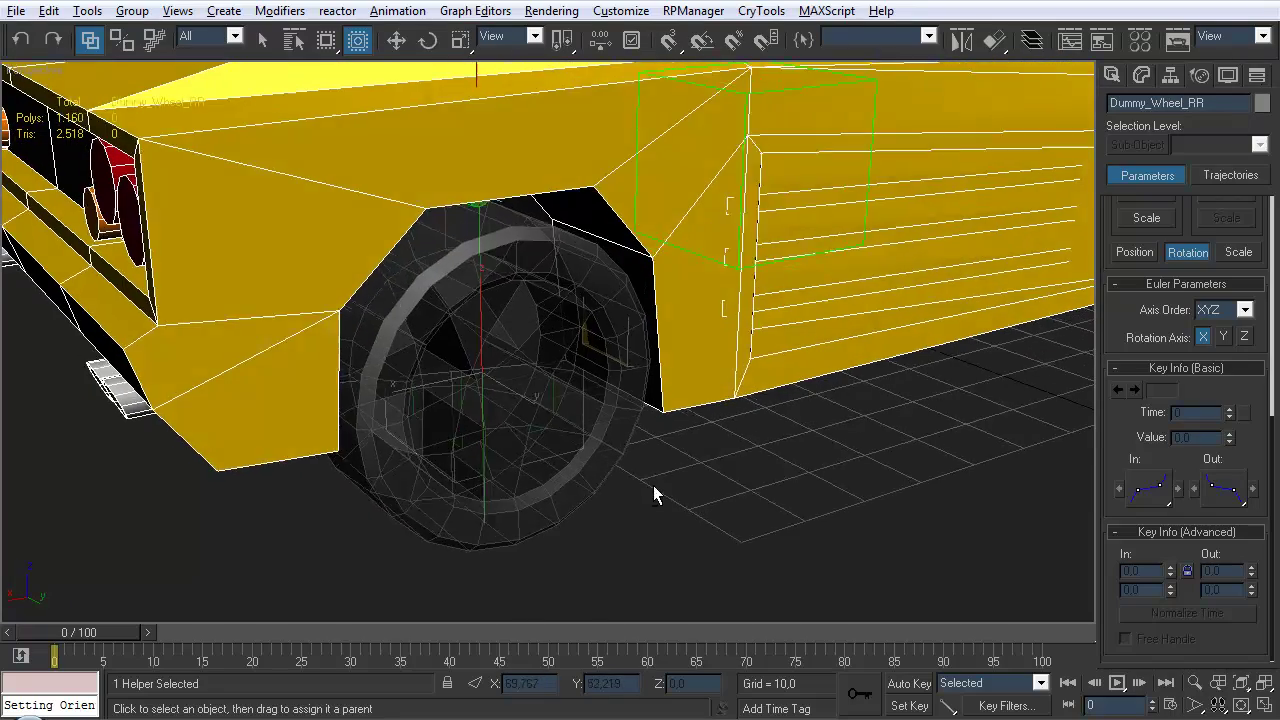
left_click(577, 452)
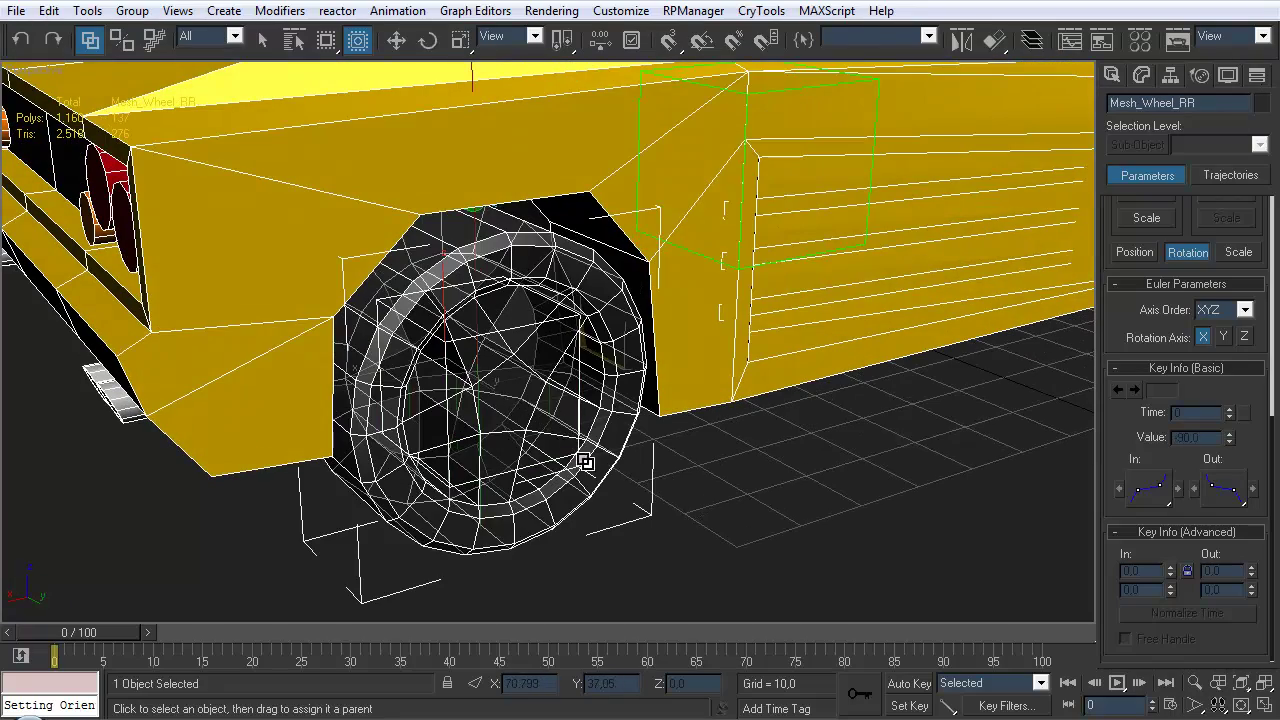
left_click(706, 389)
middle_click_drag(706, 389, 671, 400, "alt")
scroll(693, 312, "down", 3)
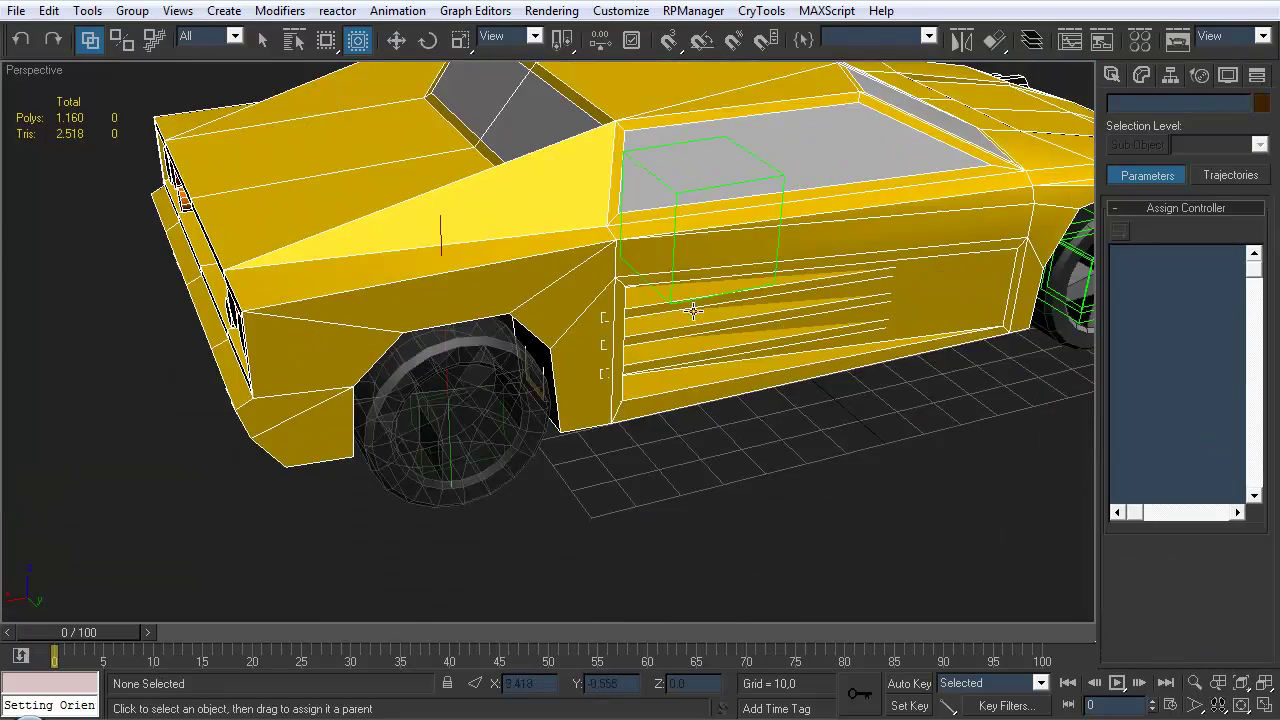
Turn off the see-through display of Mesh_Wheel_RR
left_click(482, 512)
key("alt+x")
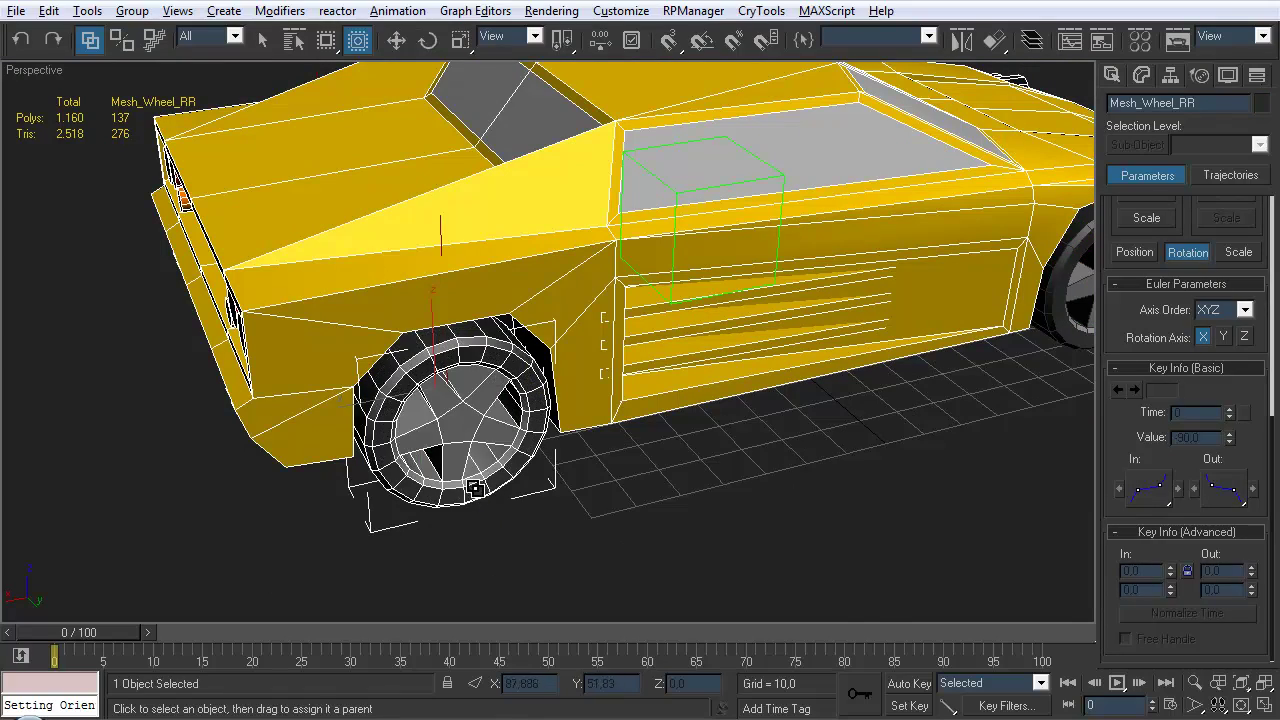
left_click(708, 488)
middle_click_drag(794, 420, 591, 375, "alt")
middle_click_drag(560, 354, 565, 325)
scroll(714, 274, "down", 4)
middle_click_drag(835, 315, 828, 347, "alt")
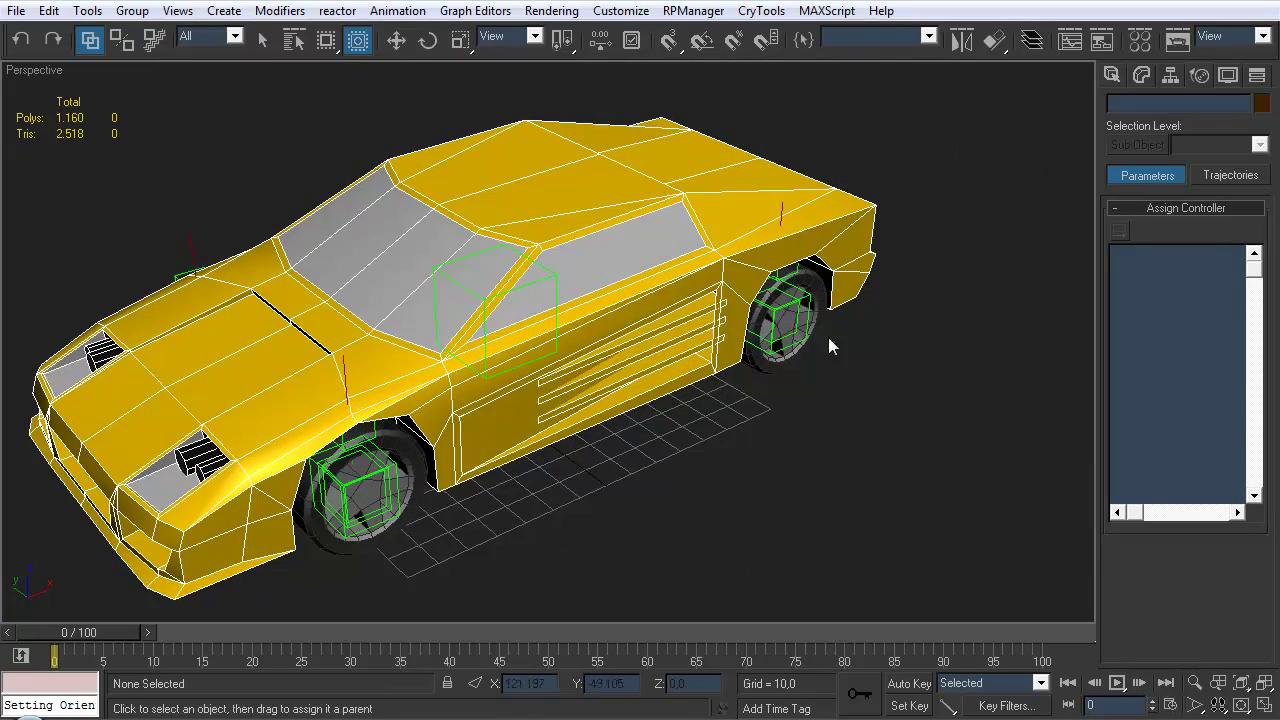
Raise Dummy_WheelHub_RL to test how the linked car body and wheel follow, and restore its position
key("w")
middle_click_drag(812, 416, 876, 294, "alt")
left_click(878, 311)
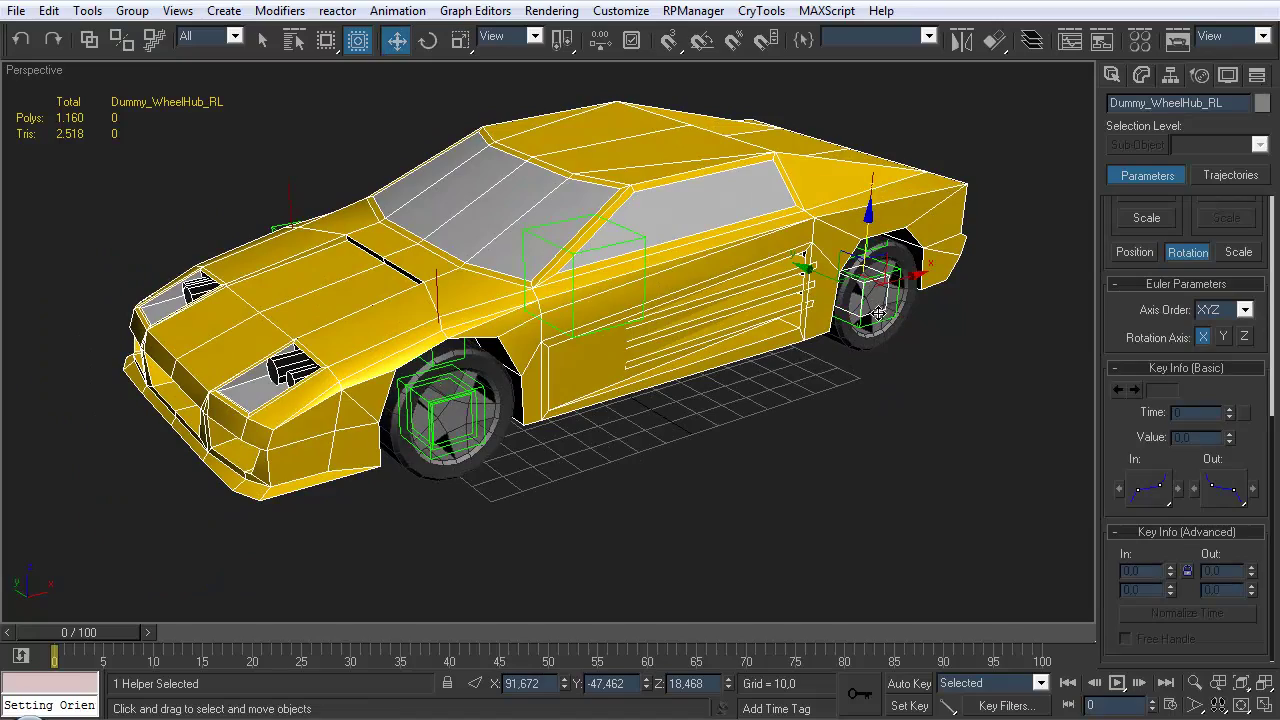
middle_click_drag(797, 218, 760, 276, "alt")
left_click_drag(873, 228, 851, 185)
middle_click_drag(745, 385, 824, 340, "alt")
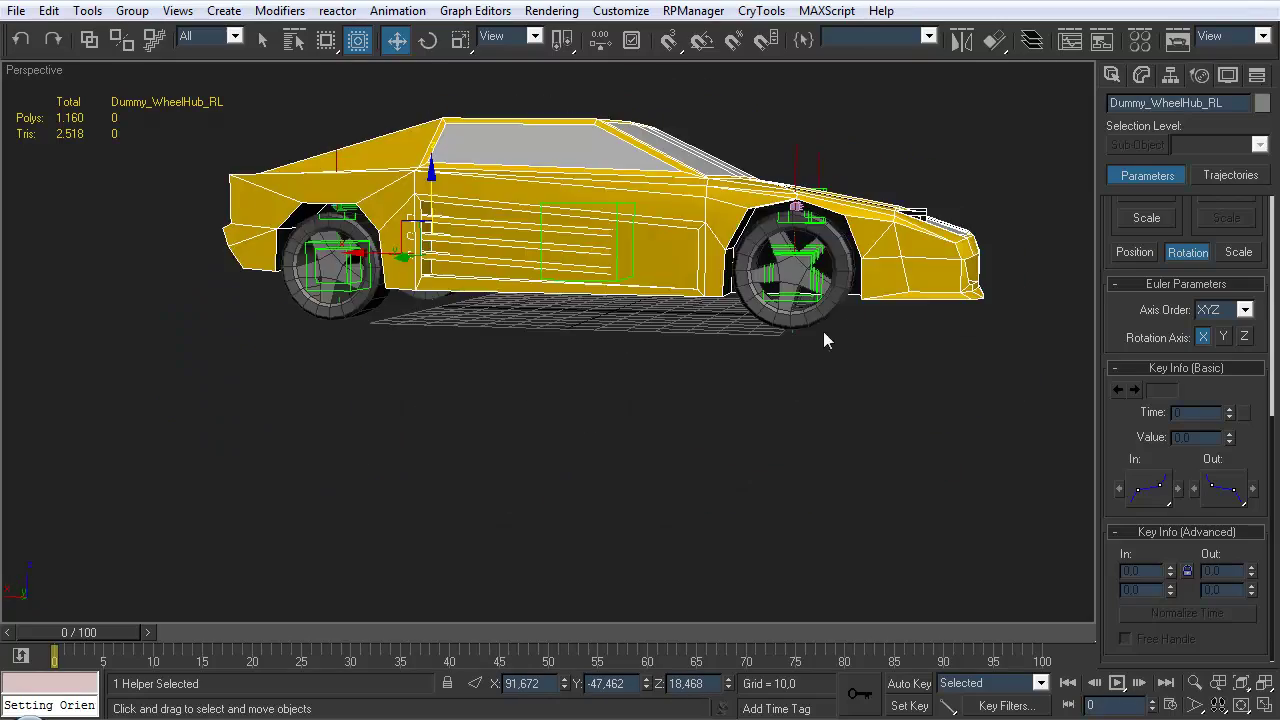
Freeze the Mesh layer so that only the rig dummies can be selected around the wheels
left_click(798, 285)
left_click(777, 378)
middle_click_drag(777, 378, 741, 358, "alt")
left_click(737, 369)
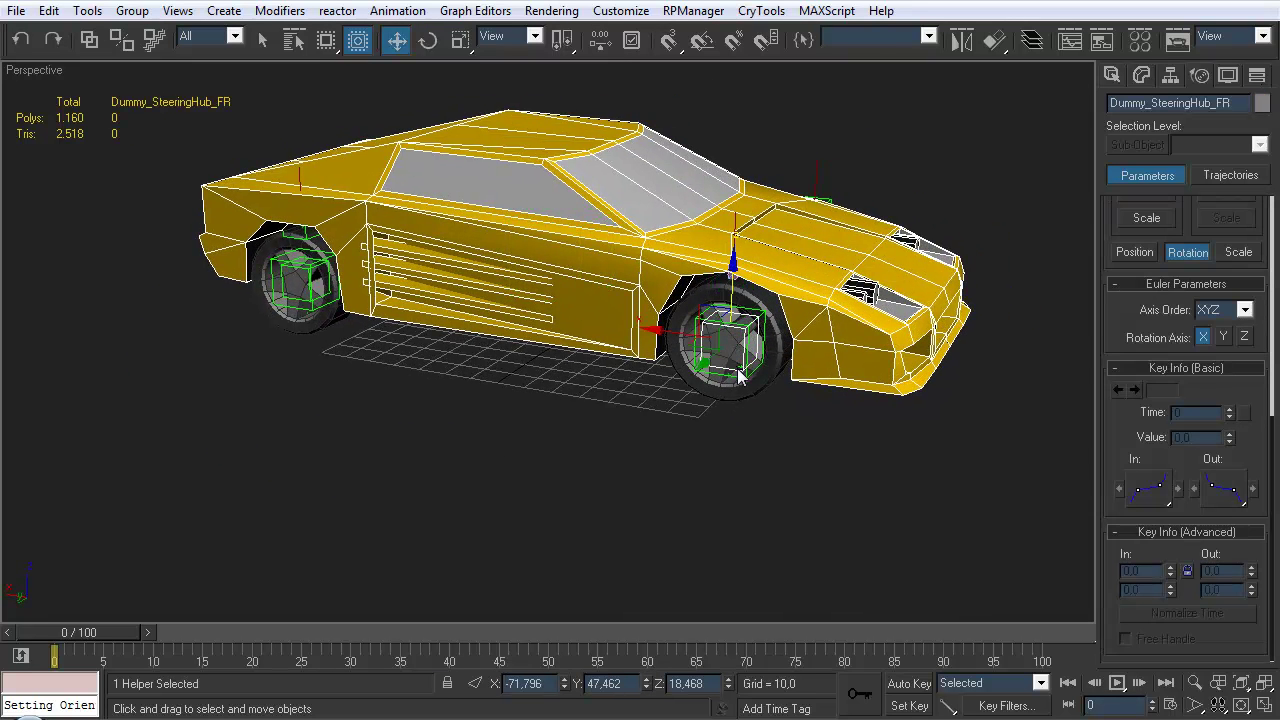
left_click(735, 365)
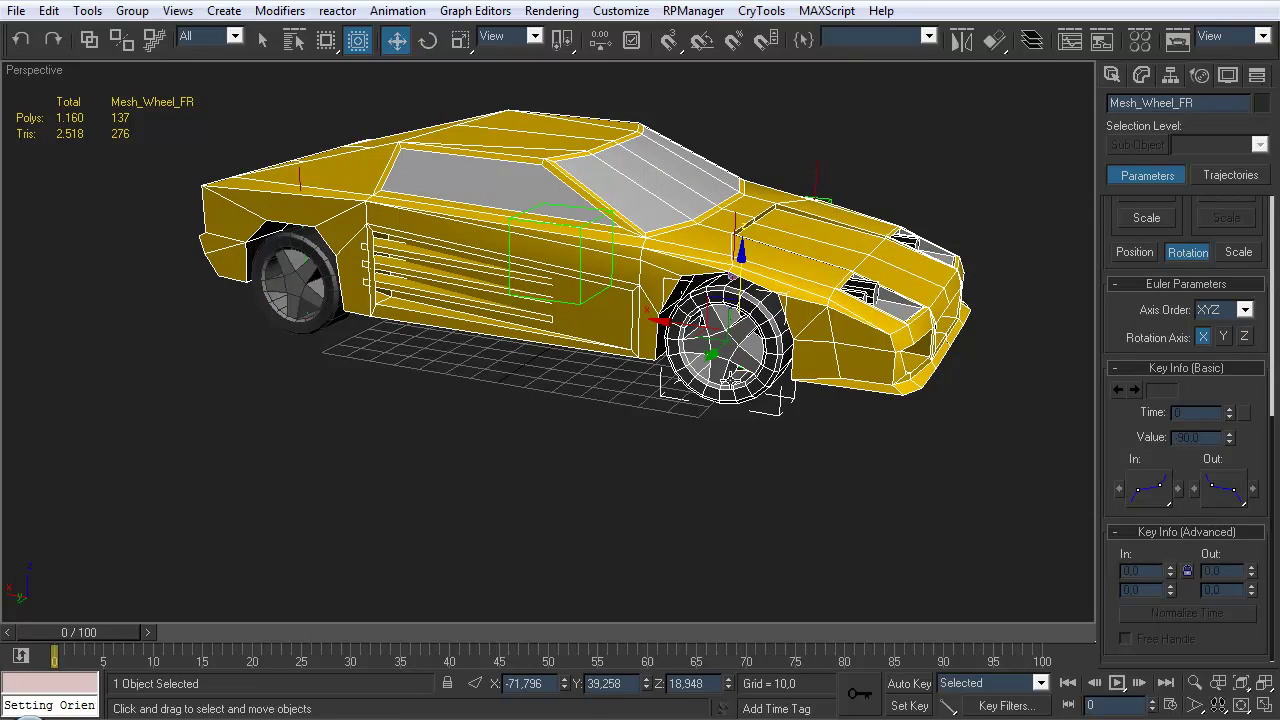
left_click(760, 481)
left_click(1032, 40)
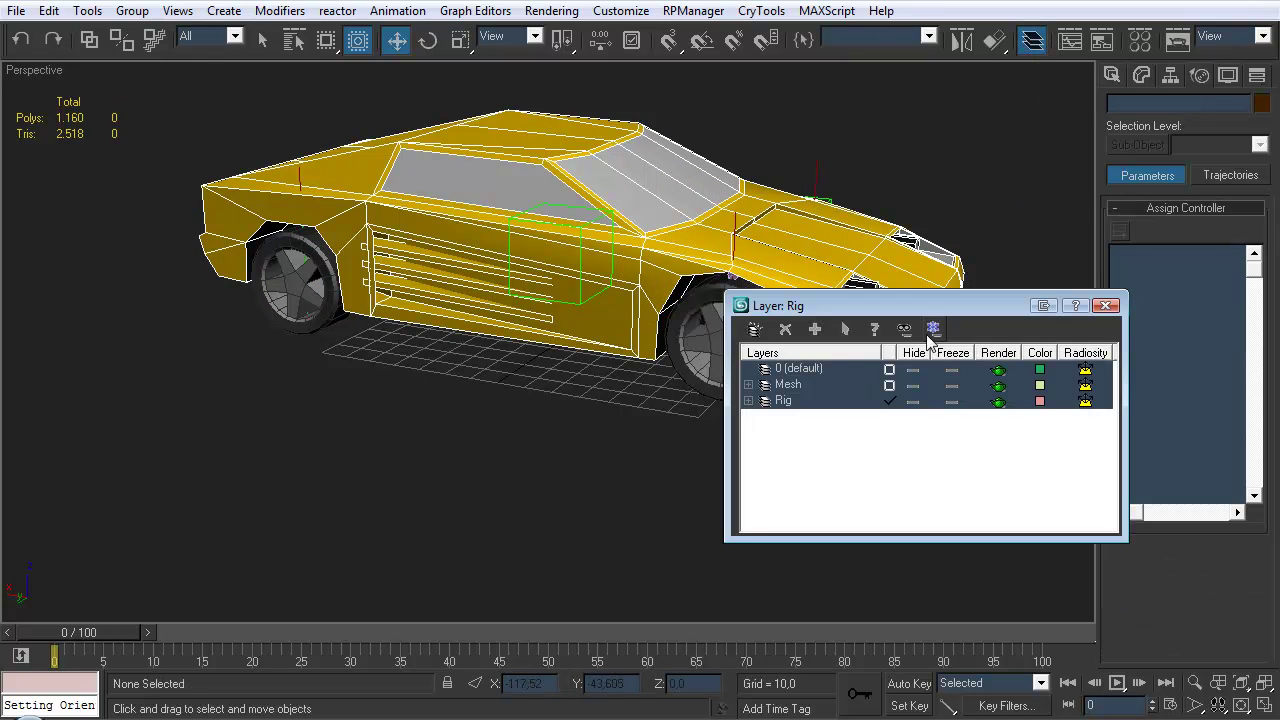
left_click(952, 385)
Test the suspension by selecting and moving rig dummies while the car mesh is frozen, and close the layer manager
middle_click_drag(620, 440, 691, 437, "alt")
left_click(487, 449)
left_click(645, 367, "ctrl")
middle_click_drag(645, 367, 372, 312, "alt")
left_click_drag(360, 292, 405, 283)
middle_click_drag(405, 283, 579, 463, "alt")
left_click(579, 463)
middle_click_drag(703, 466, 490, 490, "alt")
left_click(1055, 306)
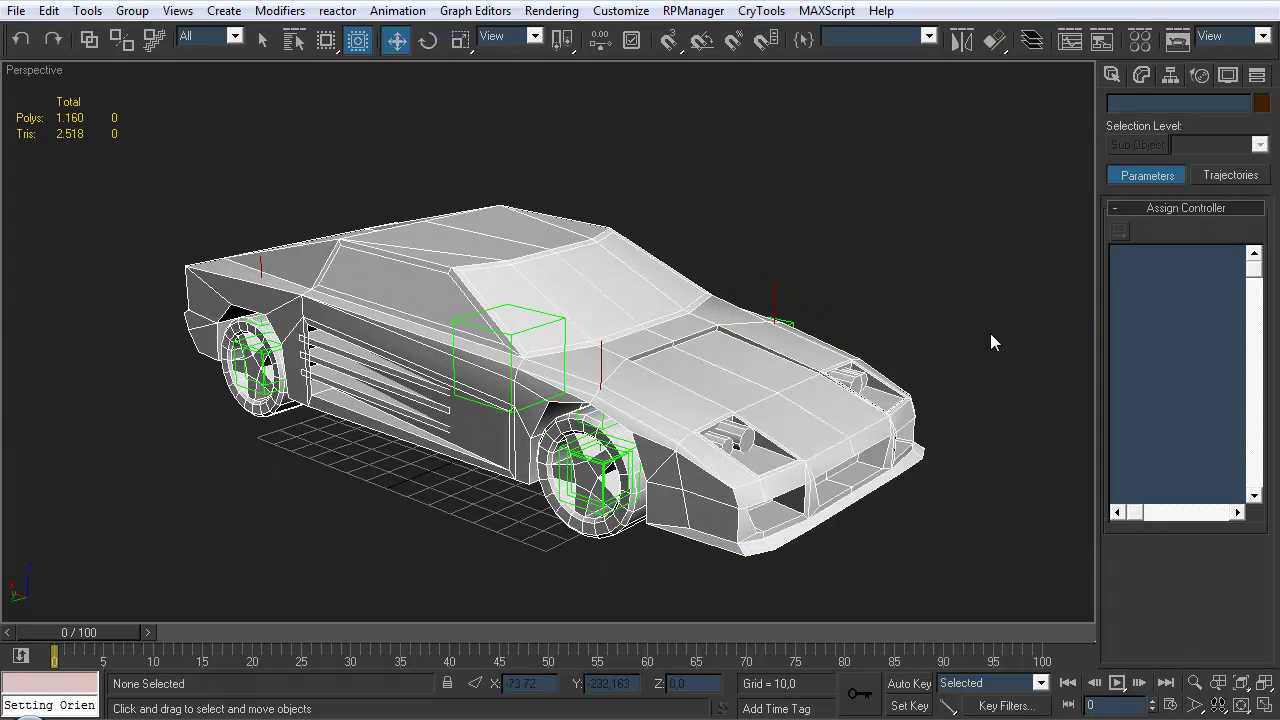
Move Dummy_WheelHub_FR and Dummy_WheelHub_FL vertically in turn to test the front suspension, restoring each position
left_click(580, 497)
left_click_drag(608, 422, 600, 390)
middle_click_drag(600, 390, 585, 447, "alt")
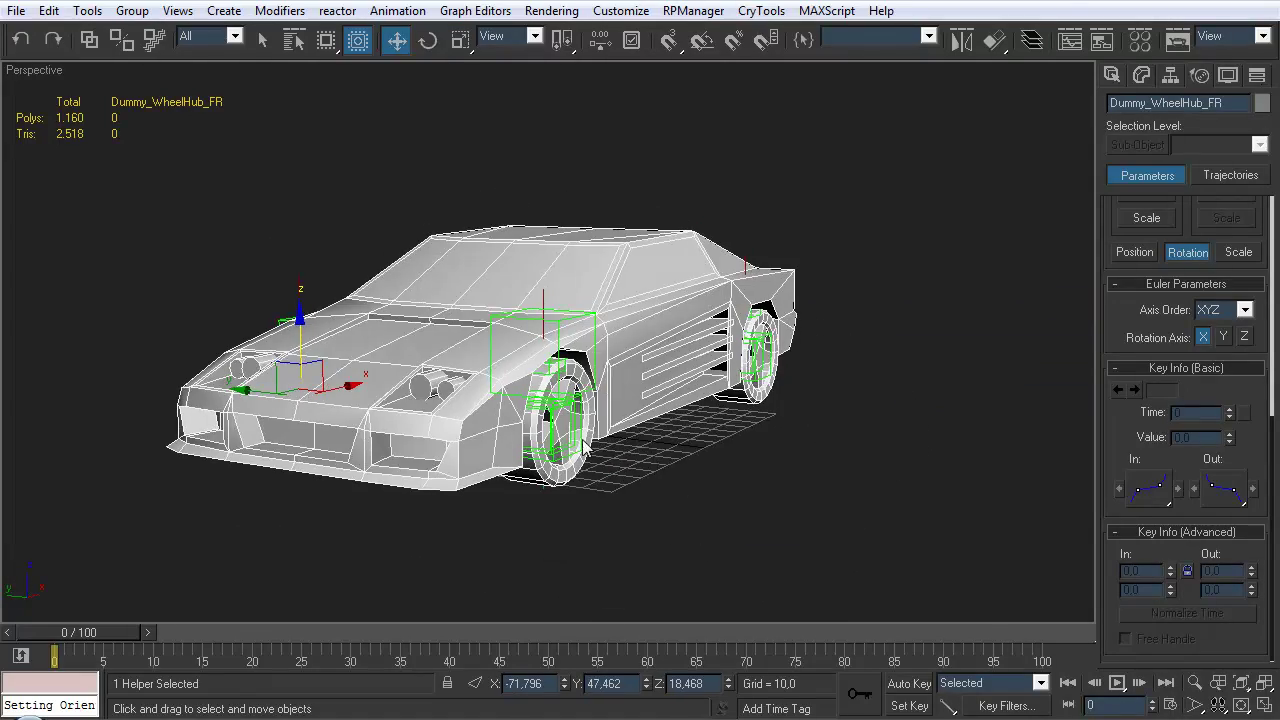
left_click(564, 415)
mouse_move(542, 366)
left_mouse_down()
mouse_move(544, 392)
mouse_move(552, 314)
mouse_move(552, 366)
left_mouse_up()
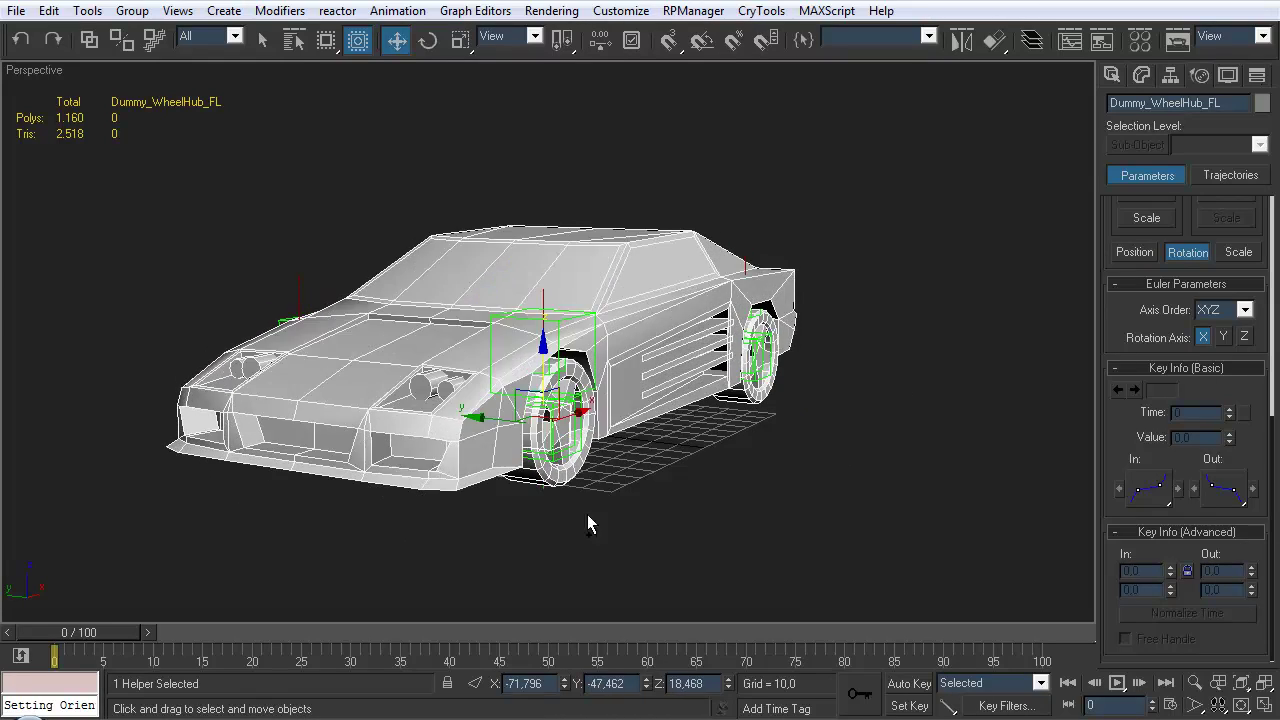
Unfreeze the Mesh layer in the layer manager and close the manager
left_click(704, 410)
middle_click_drag(706, 407, 955, 100, "alt")
middle_click_drag(745, 250, 714, 280, "alt")
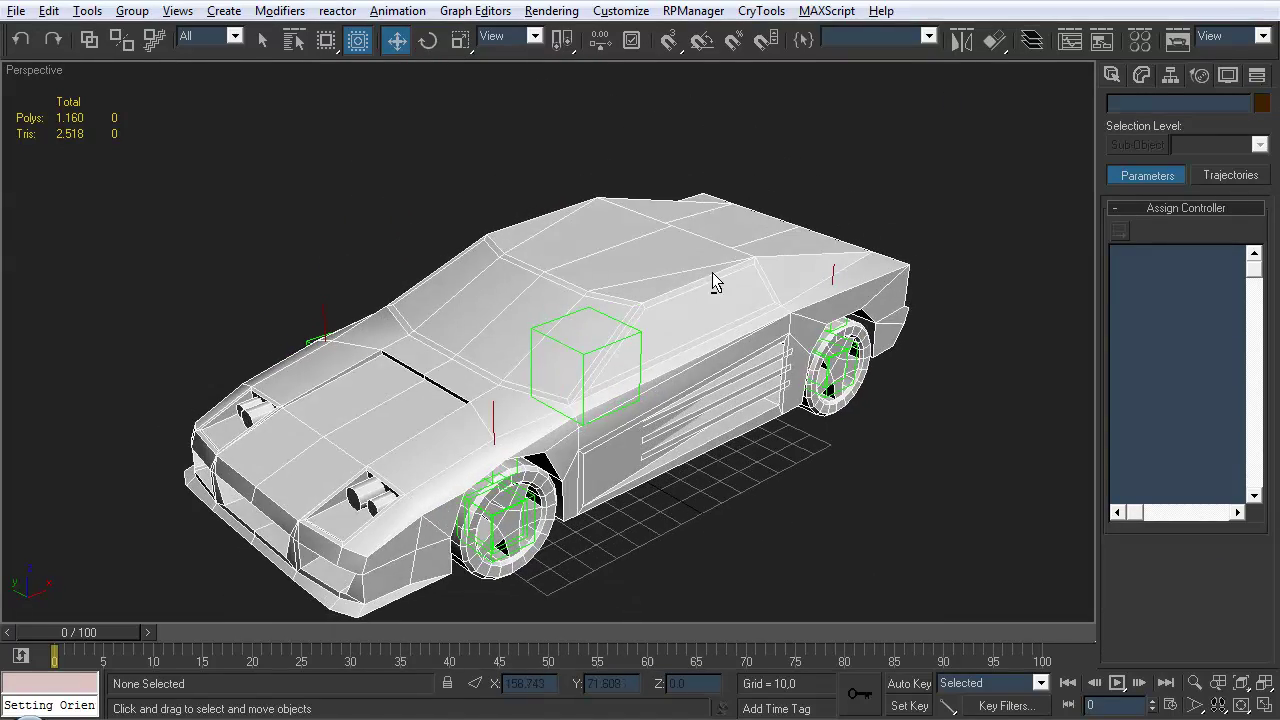
left_click(1032, 40)
left_click(952, 384)
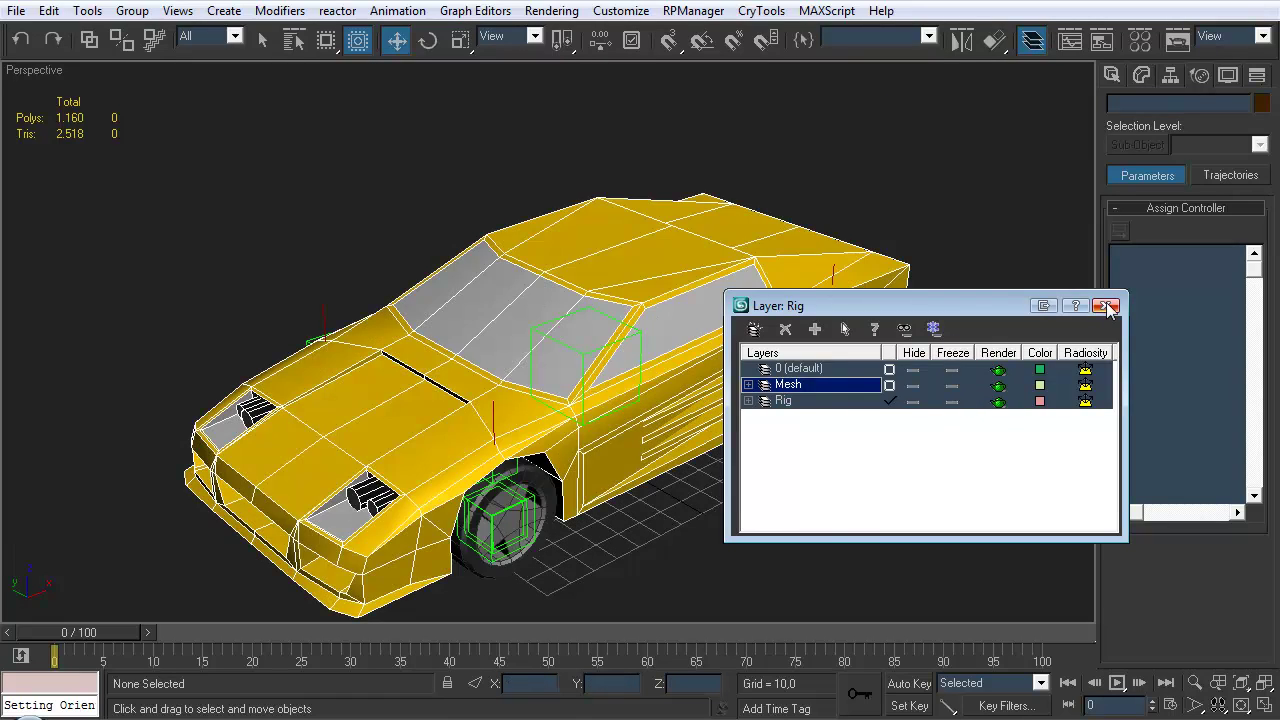
left_click(1105, 305)
Try rotating Mesh_Body from the front and side views to demonstrate body roll and pitch, restoring its orientation
middle_click_drag(888, 357, 752, 368, "alt")
left_click(752, 368)
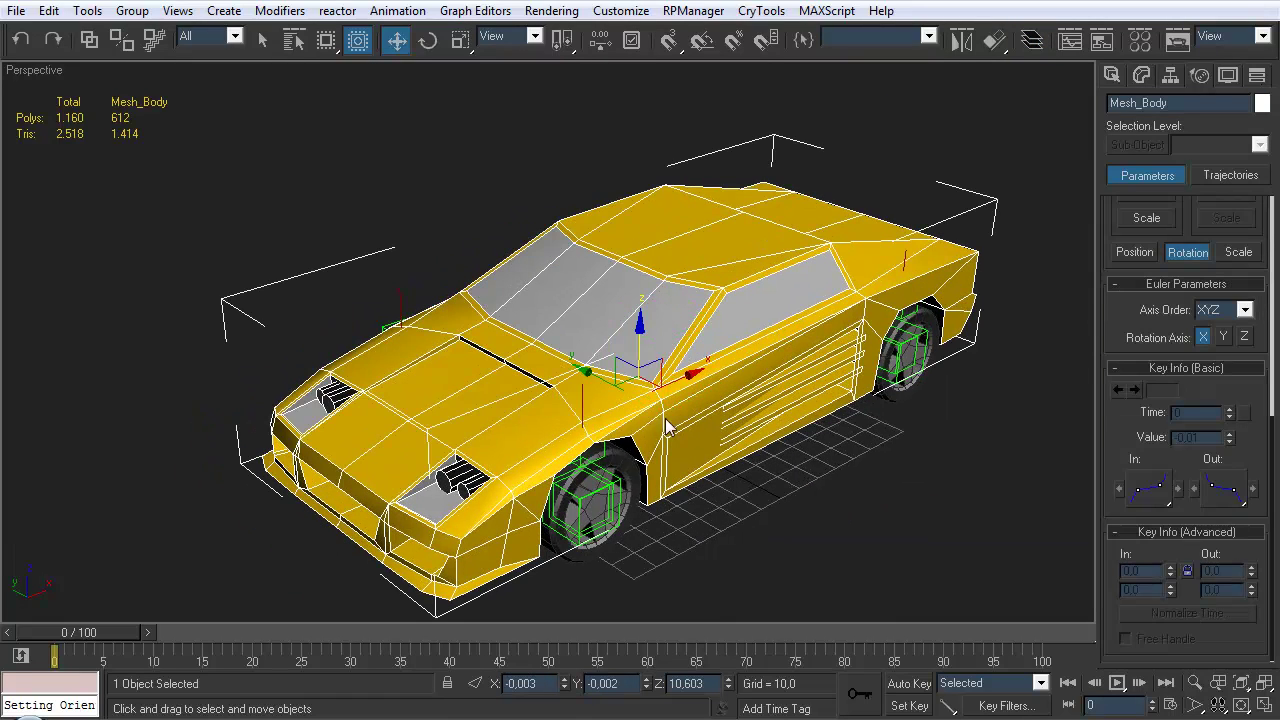
key("e")
middle_click_drag(600, 420, 704, 357, "alt")
middle_click_drag(663, 282, 908, 323, "alt")
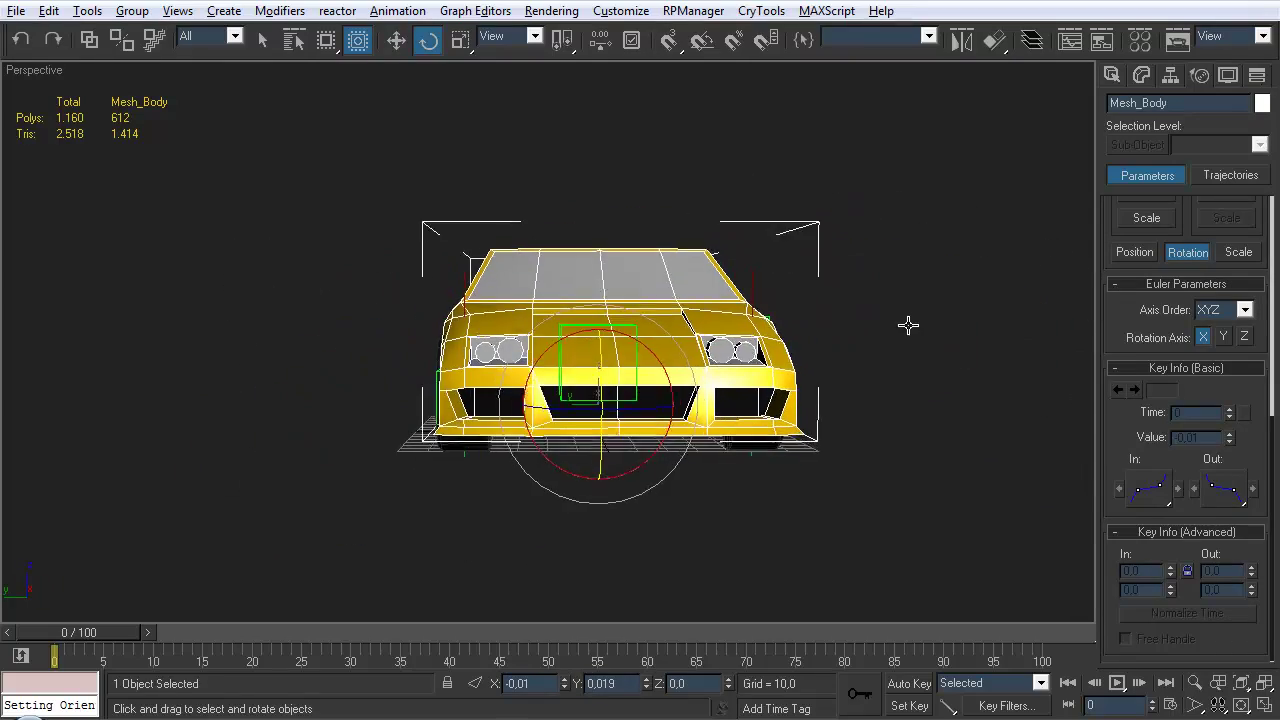
left_click_drag(624, 326, 623, 324)
middle_click_drag(623, 324, 567, 362, "alt")
left_click_drag(567, 362, 601, 339)
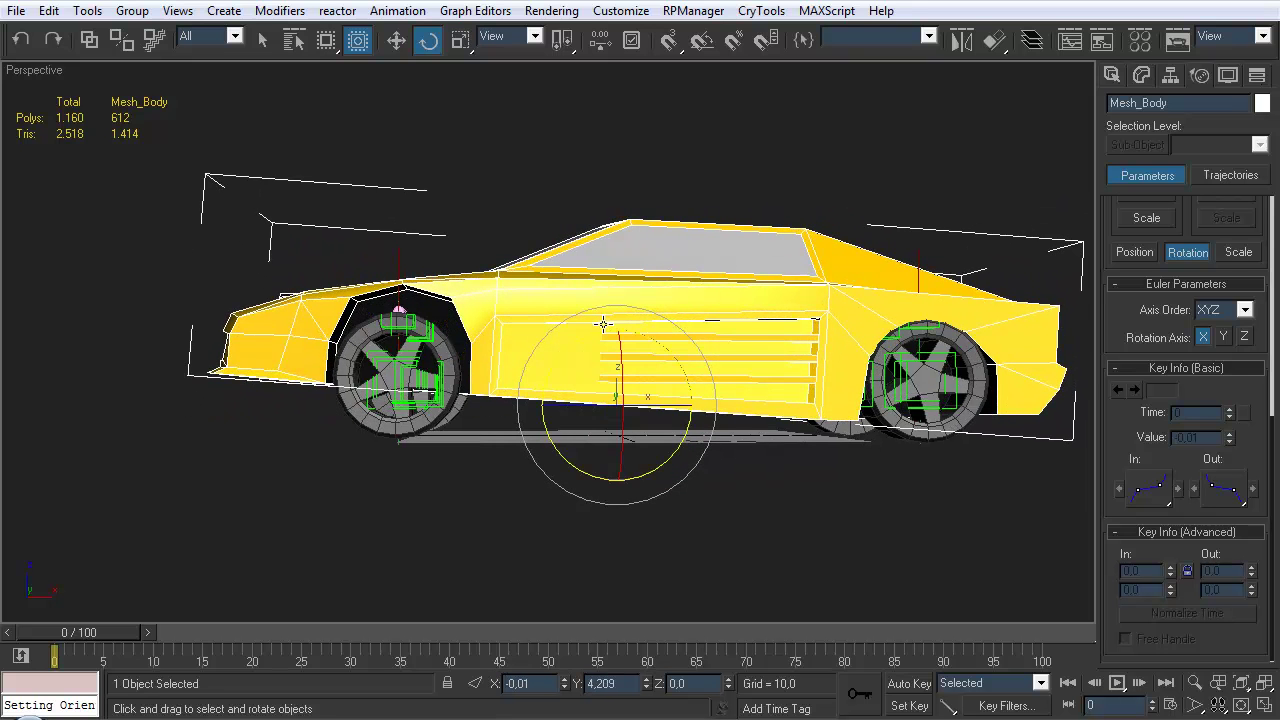
left_click(731, 477)
middle_click_drag(731, 477, 670, 442, "alt")
middle_click_drag(549, 386, 614, 354, "alt")
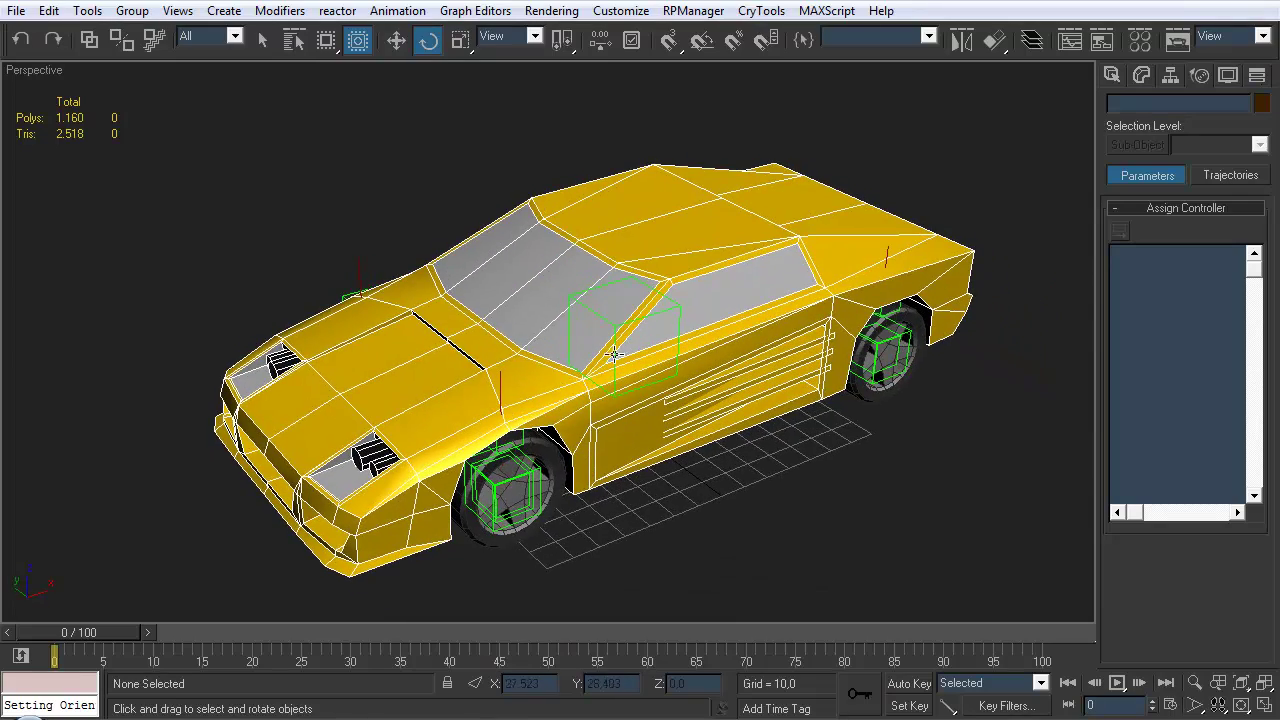
Hide the Mesh layer so that only the rig is shown, and close the layer manager
left_click(1031, 40)
left_click(914, 386)
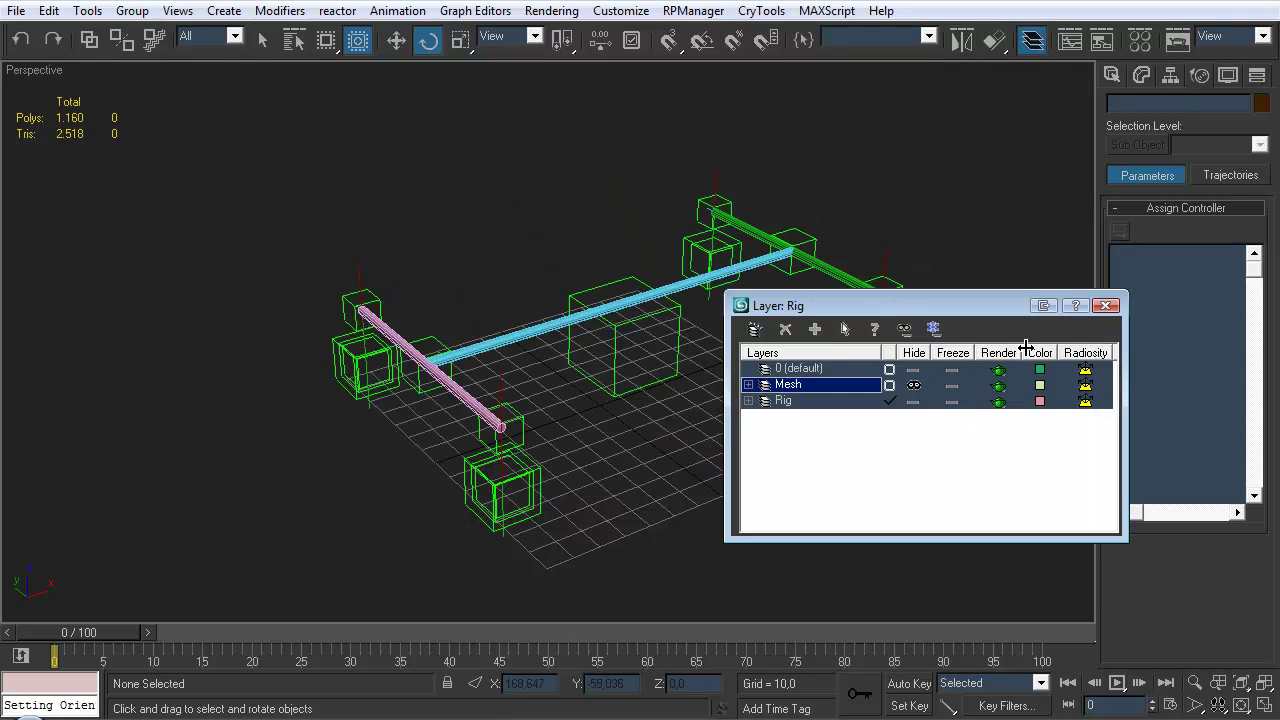
left_click(1106, 306)
middle_click_drag(794, 480, 589, 445, "alt")
Create a dummy helper on the grid beside the body dummy and name it Dummy_Body_Momentum
left_click(1114, 76)
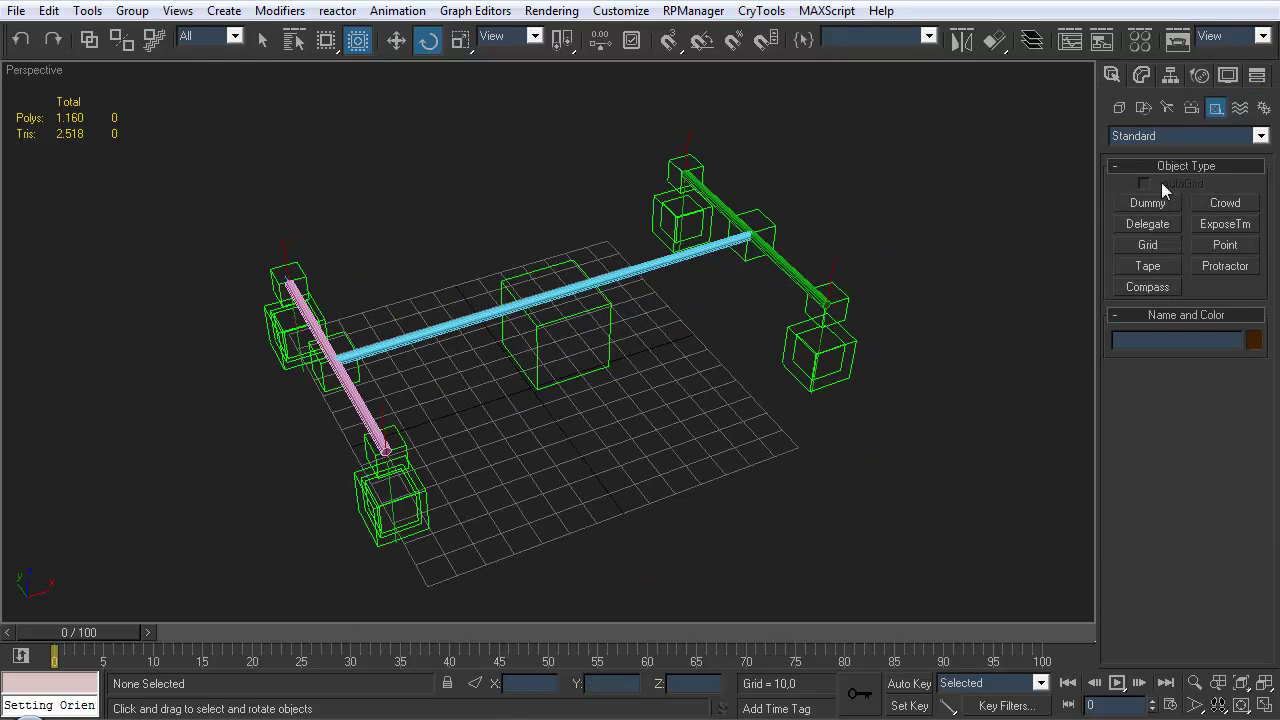
left_click(1150, 203)
middle_click_drag(587, 413, 612, 438, "alt")
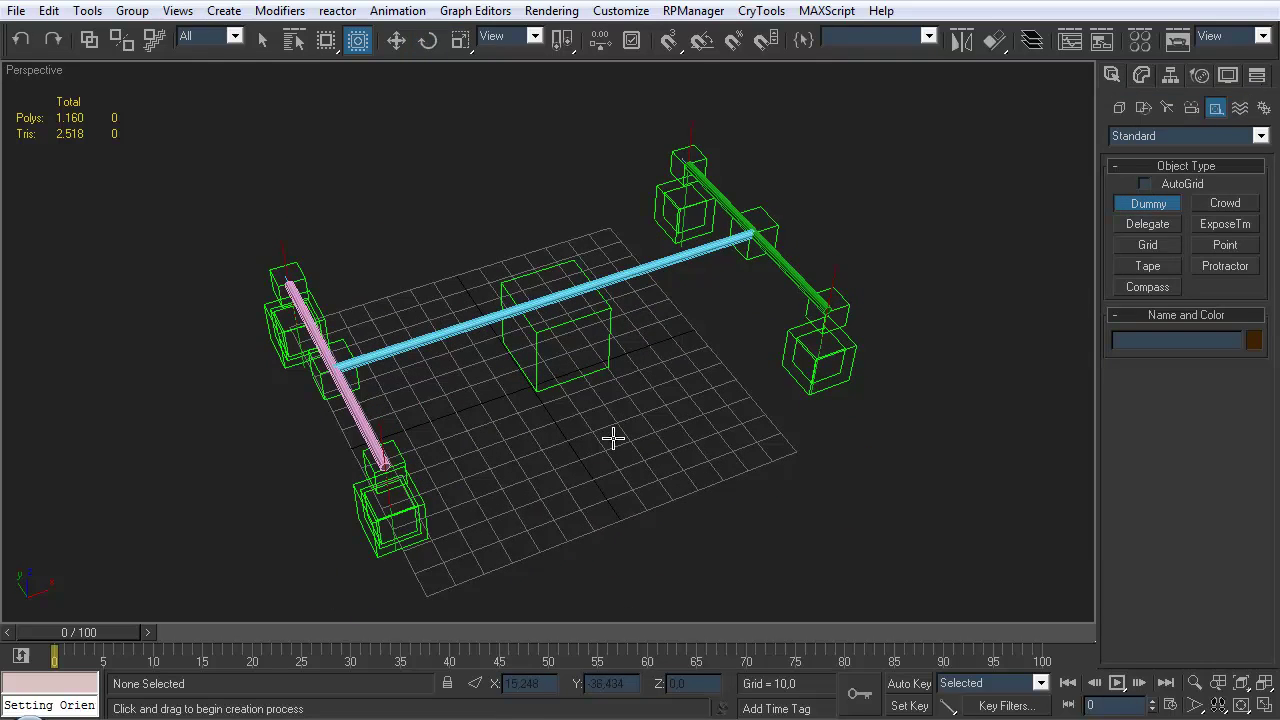
left_click_drag(610, 449, 628, 420)
key("e")
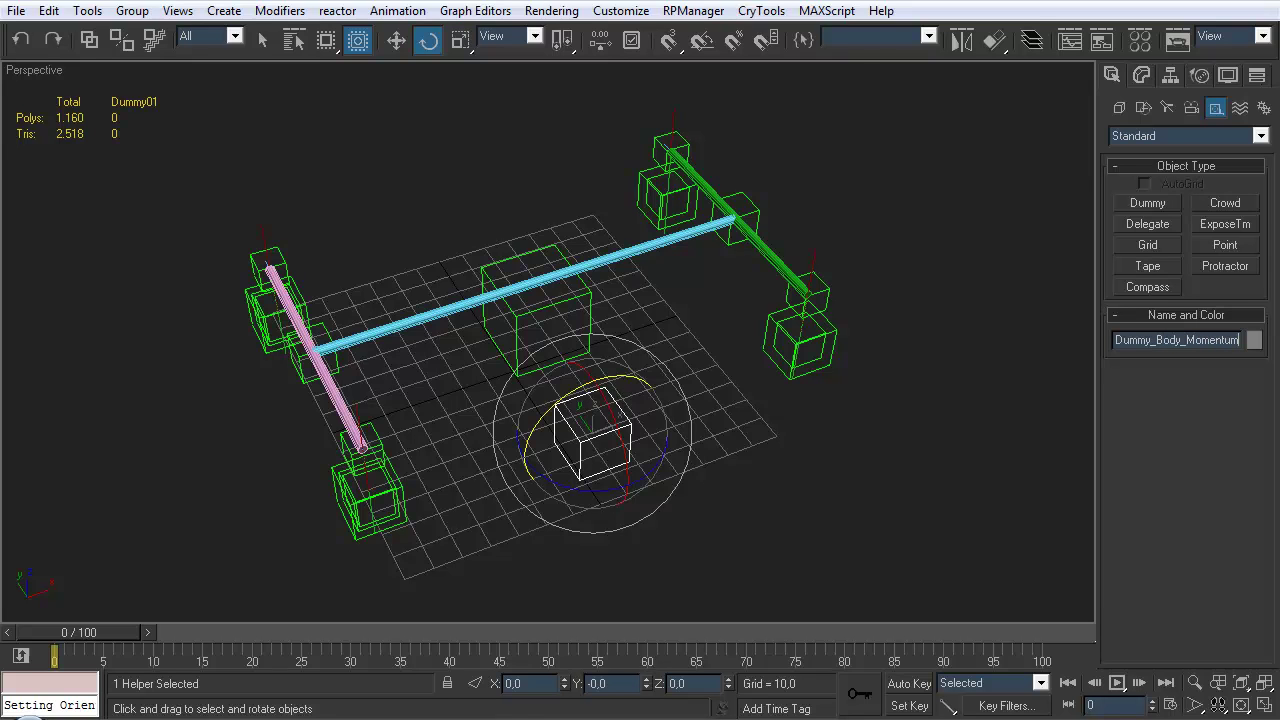
middle_click_drag(695, 372, 628, 270, "alt")
Align Dummy_Body_Momentum to the large central body dummy and link it to that dummy as its child
left_click(993, 40)
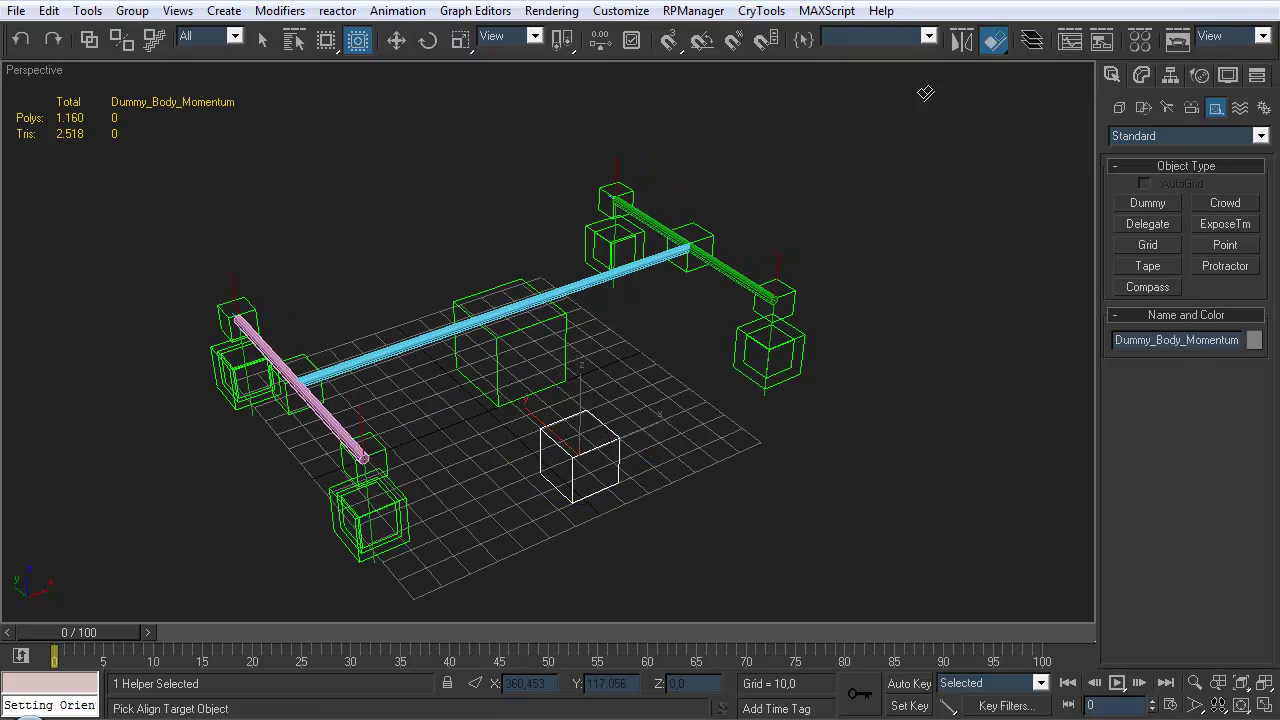
left_click(561, 379)
left_click(935, 562)
middle_click_drag(606, 403, 611, 421, "alt")
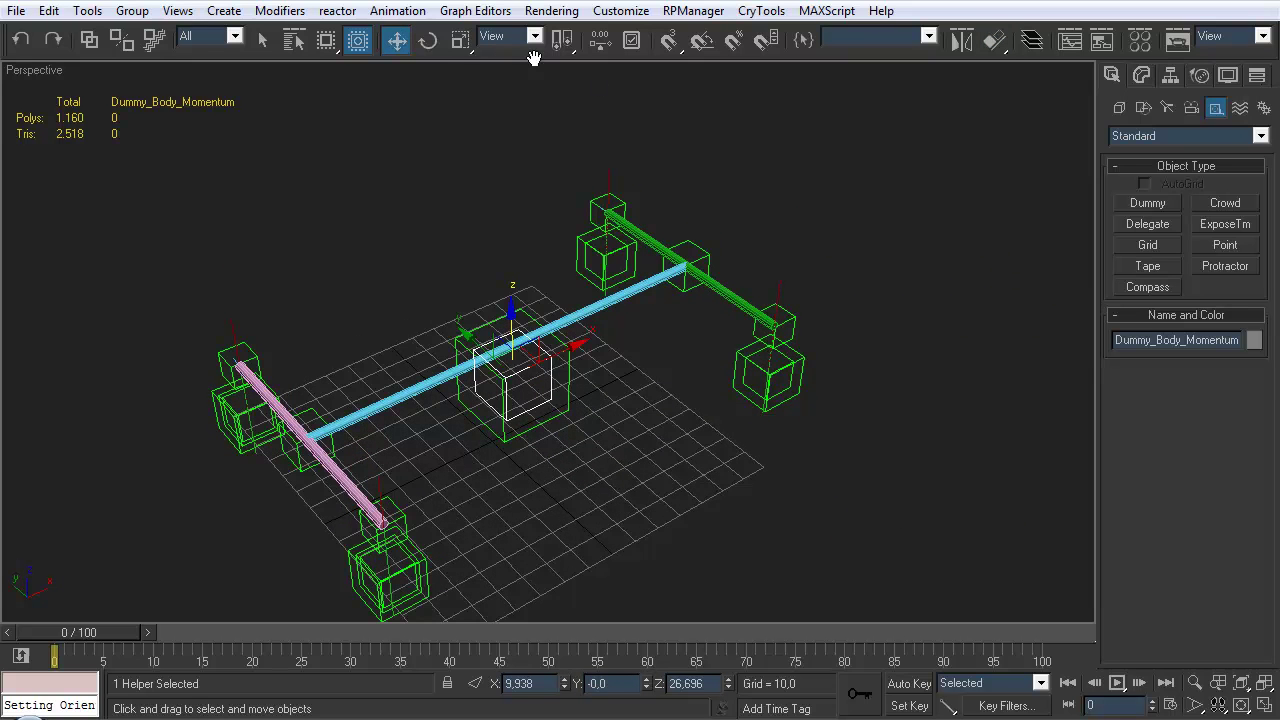
left_click(89, 40)
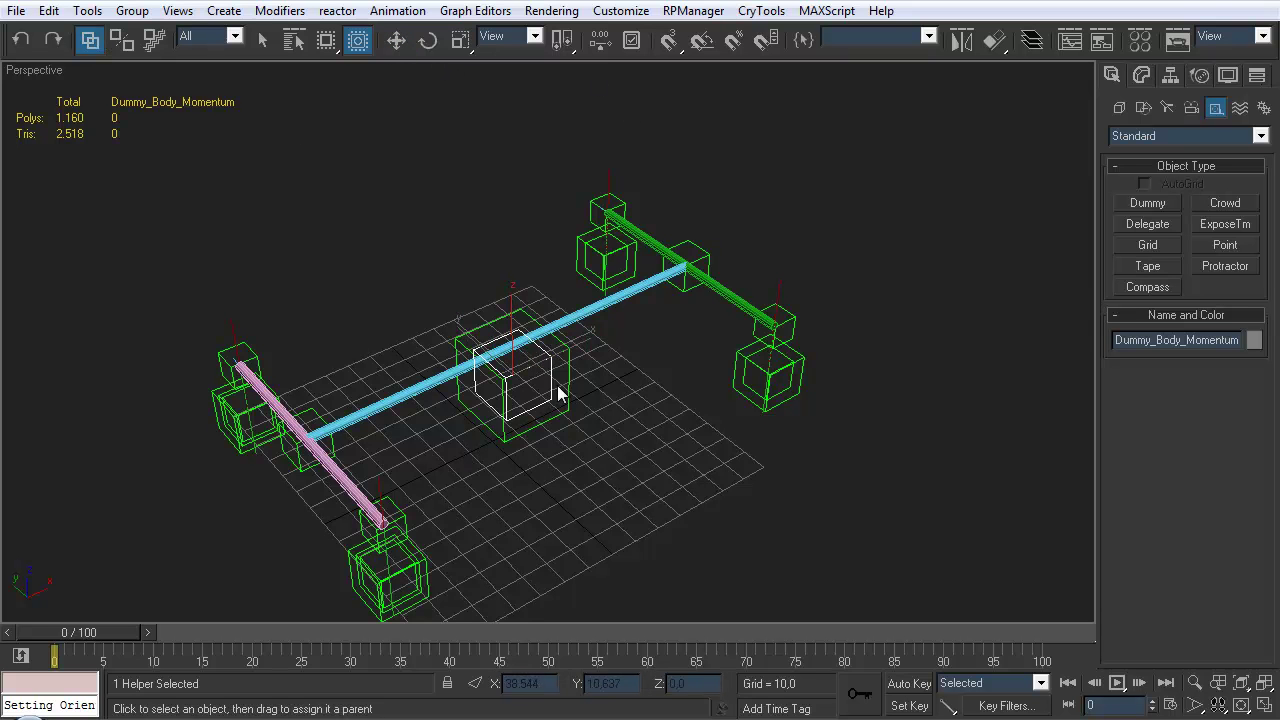
left_click(601, 473)
middle_click_drag(601, 473, 537, 372, "alt")
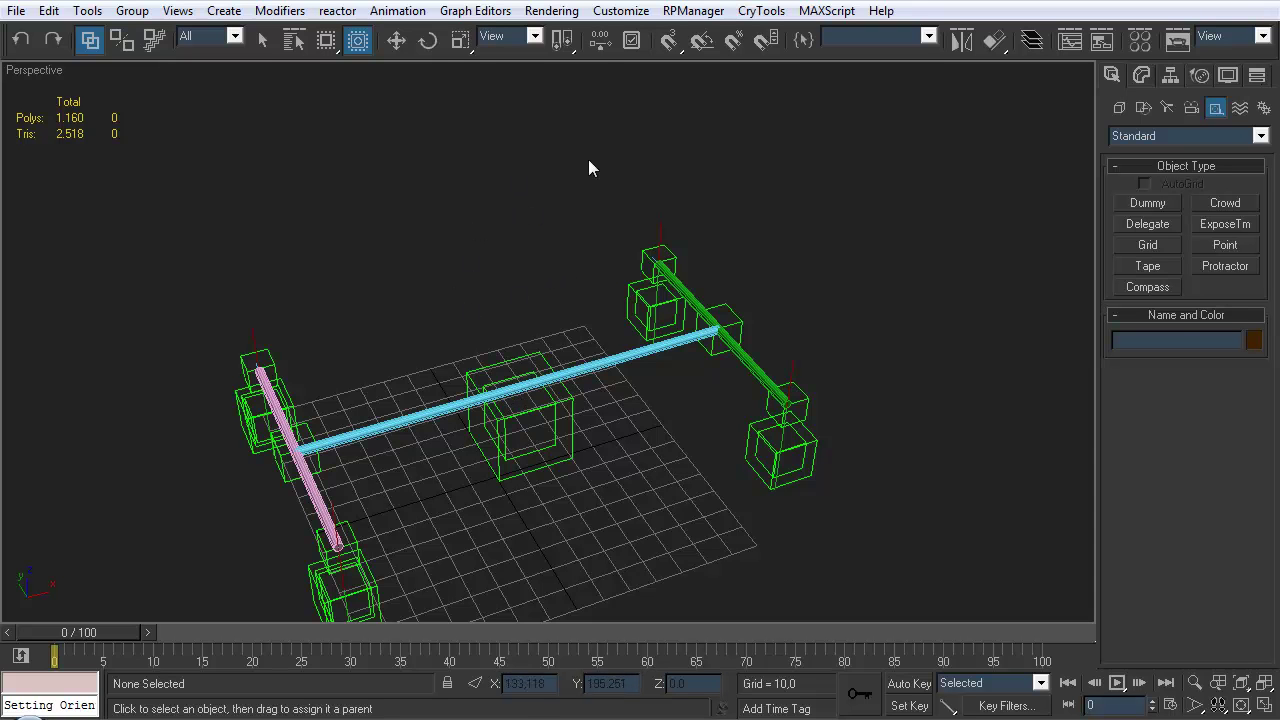
Create a second dummy helper on the grid in front of the body dummies and name it Dummy_MomentumController
middle_click_drag(576, 258, 617, 332, "alt")
scroll(617, 348, "up", 3)
middle_click_drag(612, 377, 1019, 237, "alt")
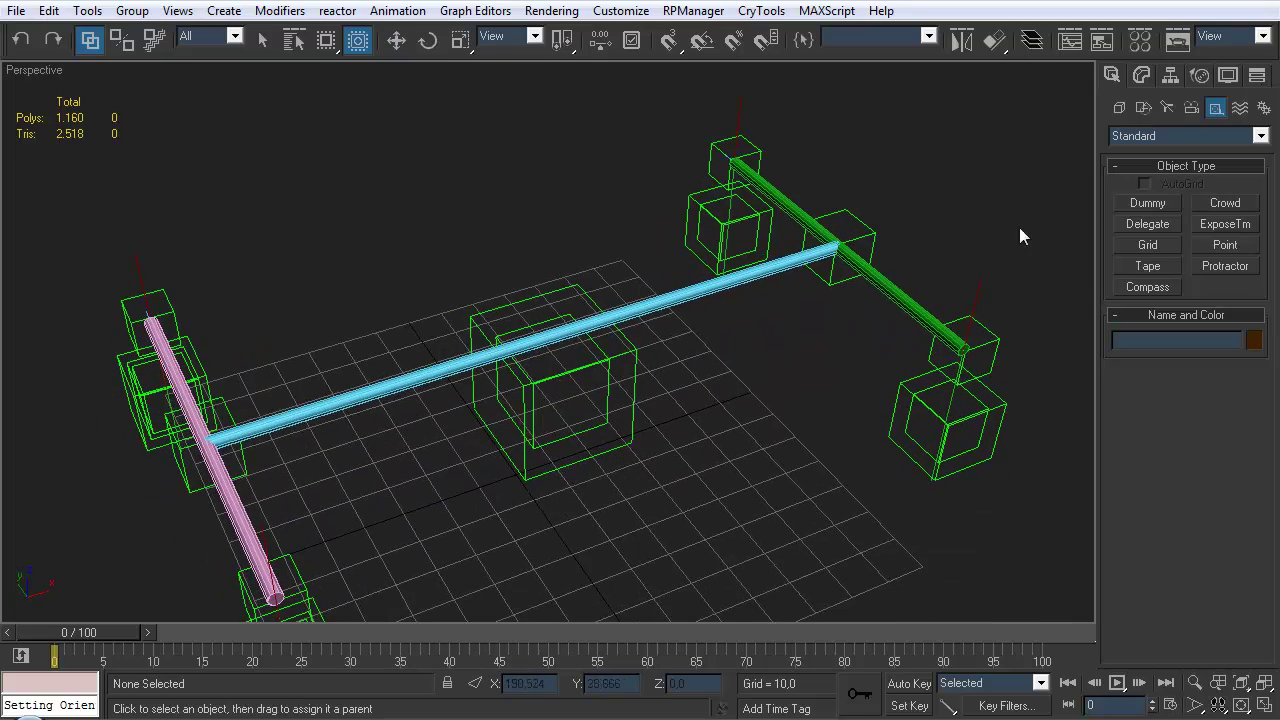
left_click(1147, 203)
scroll(614, 385, "down", 5)
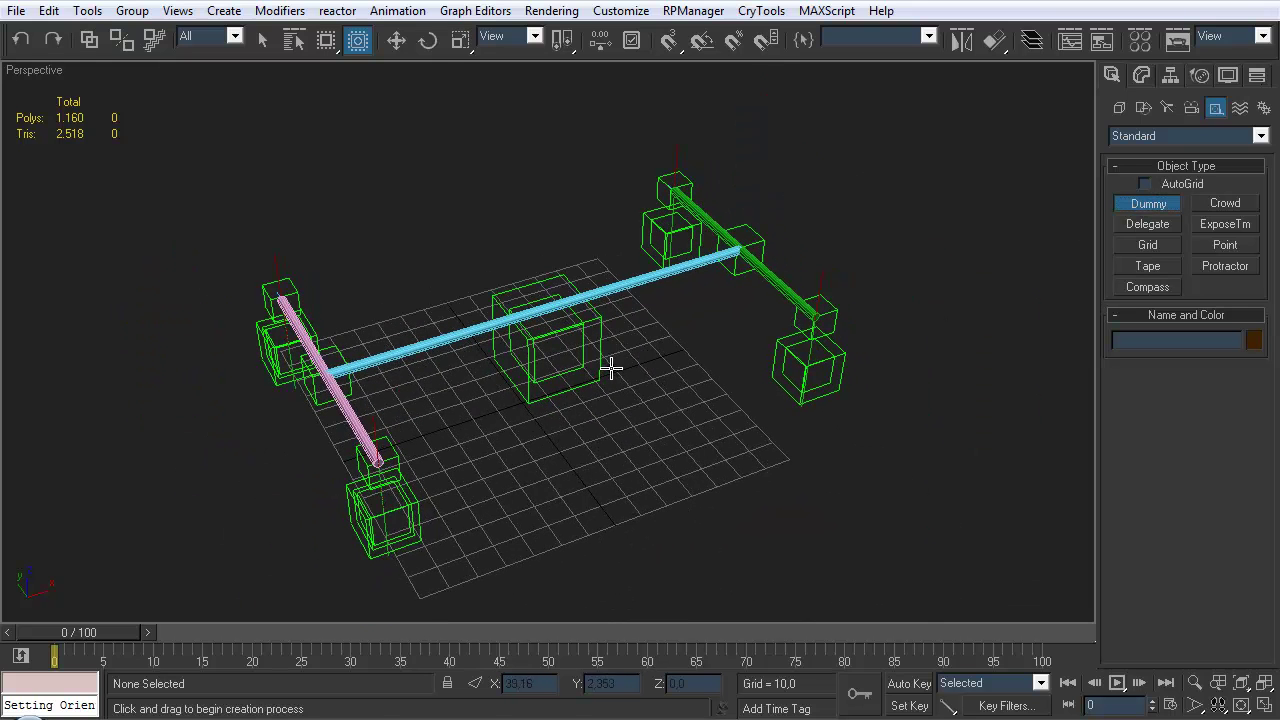
middle_click_drag(611, 369, 617, 372, "alt")
left_click_drag(606, 447, 621, 423)
right_click(700, 437)
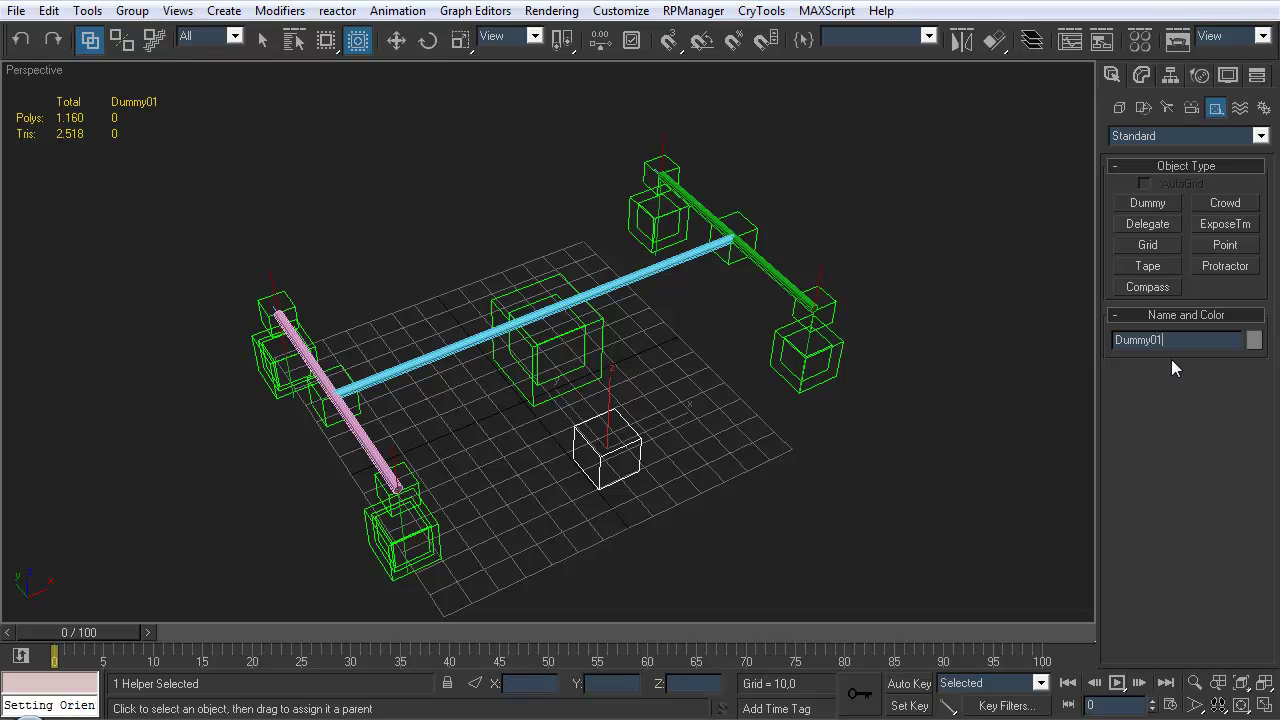
key("BackSpace")
key("BackSpace")
type("MomentumControlle")
Align Dummy_MomentumController to the central body dummies and raise it above the rig to about Z 112.5
left_click(993, 40)
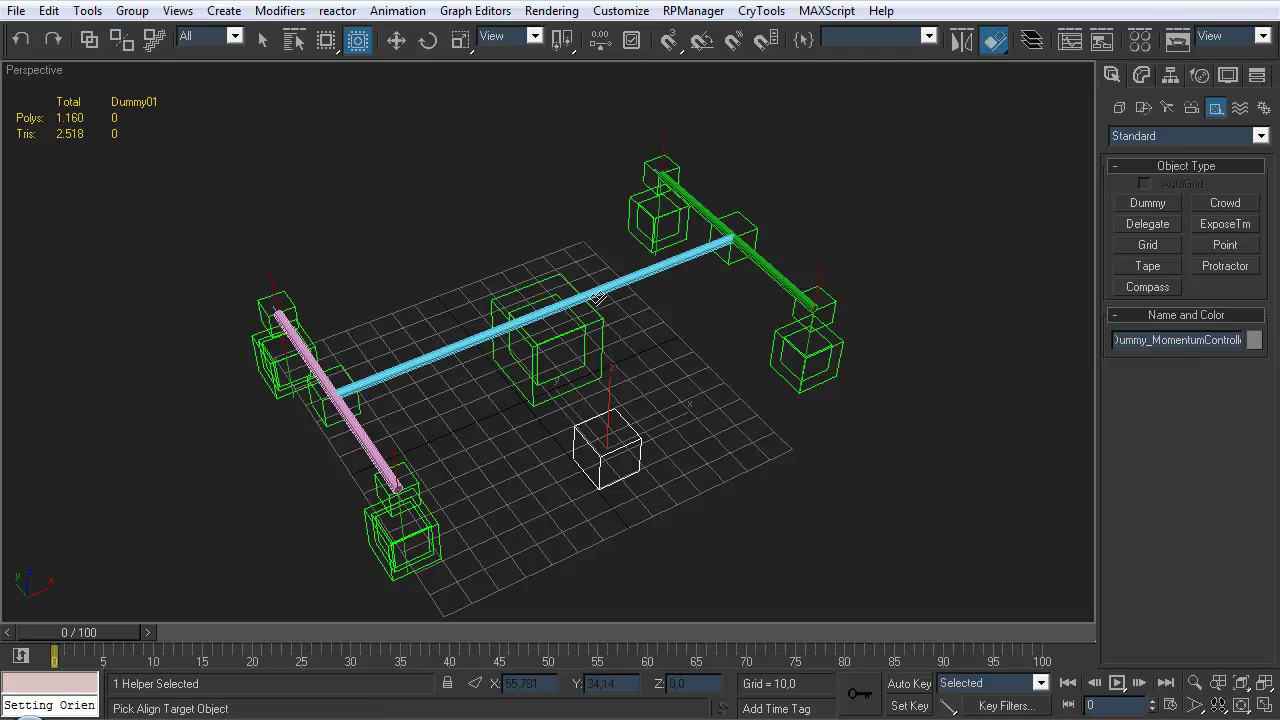
left_click(588, 350)
left_click(934, 563)
middle_click_drag(720, 470, 686, 474, "alt")
left_click_drag(621, 348, 654, 137)
middle_click_drag(667, 214, 650, 395, "alt")
Link Dummy_MomentumController to Dummy_Body_Momentum as its child and clear the selection
left_click(89, 40)
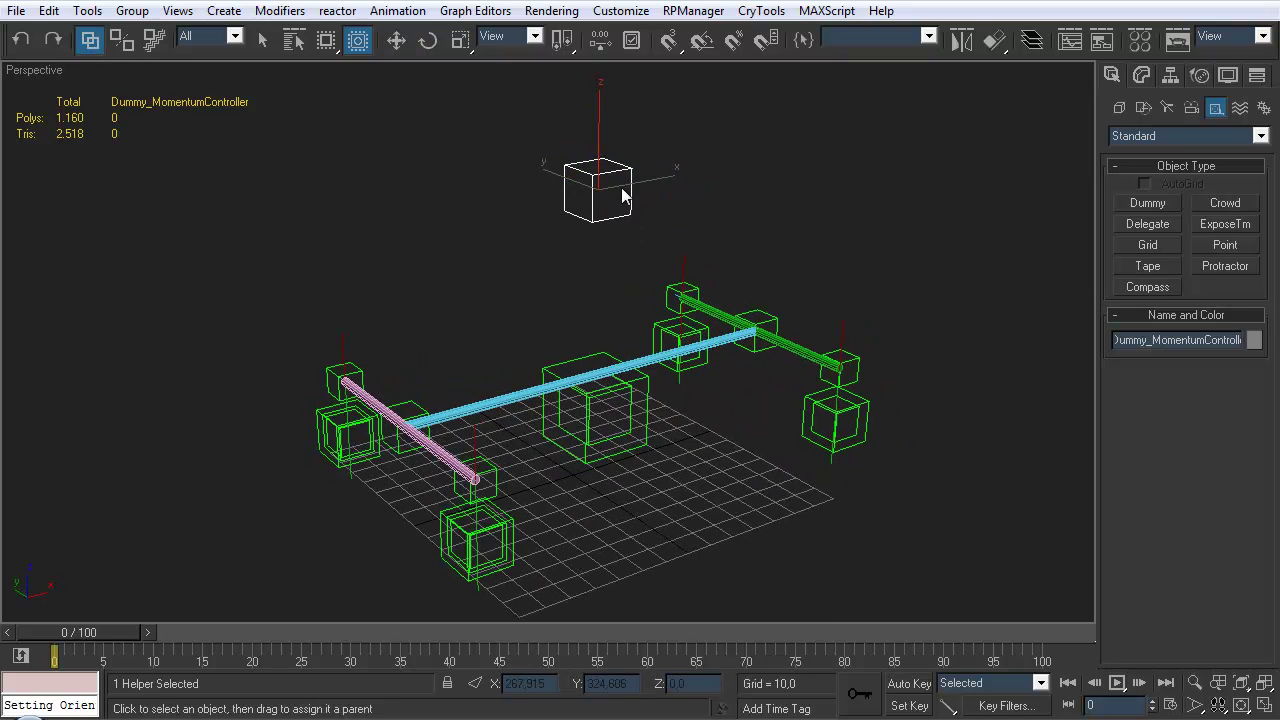
left_click_drag(598, 216, 604, 222)
left_click_drag(629, 432, 630, 435)
left_click(714, 423)
middle_click_drag(714, 423, 700, 394, "alt")
Lower Dummy_WheelHub_RL to test how the linked momentum dummies follow the rig, and undo the move
left_click(848, 457)
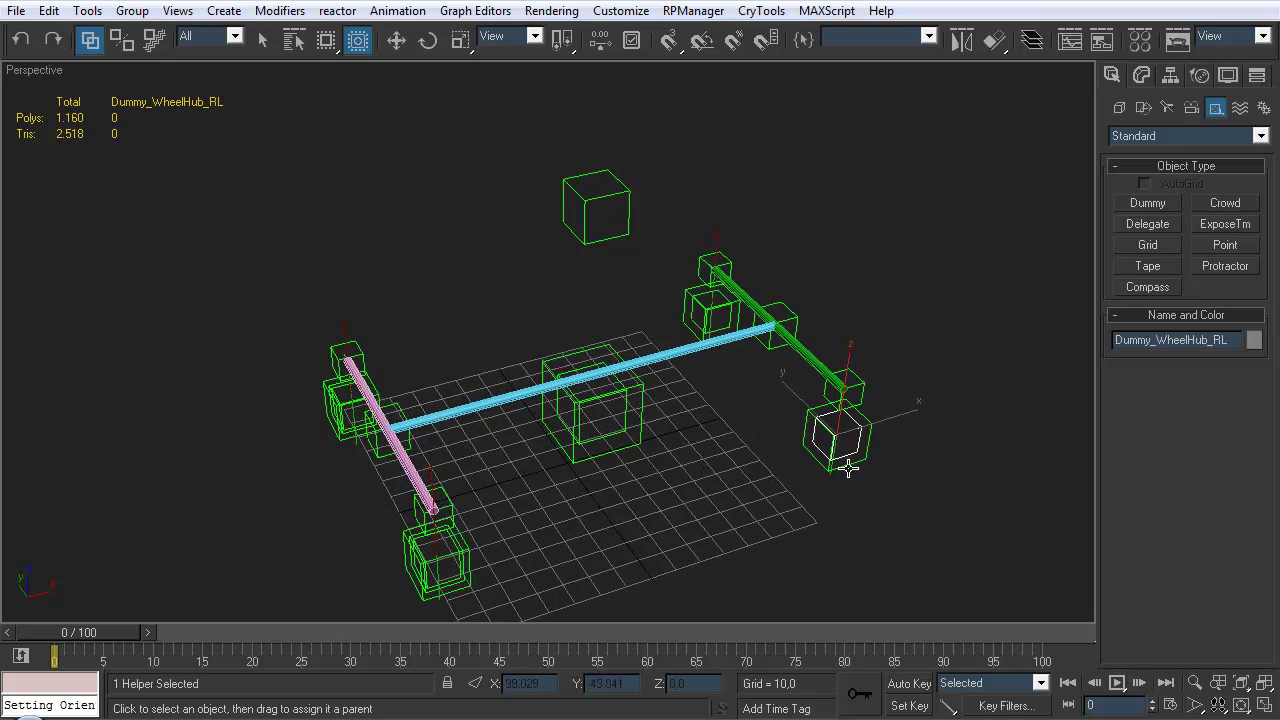
key("w")
left_click_drag(847, 374, 823, 418)
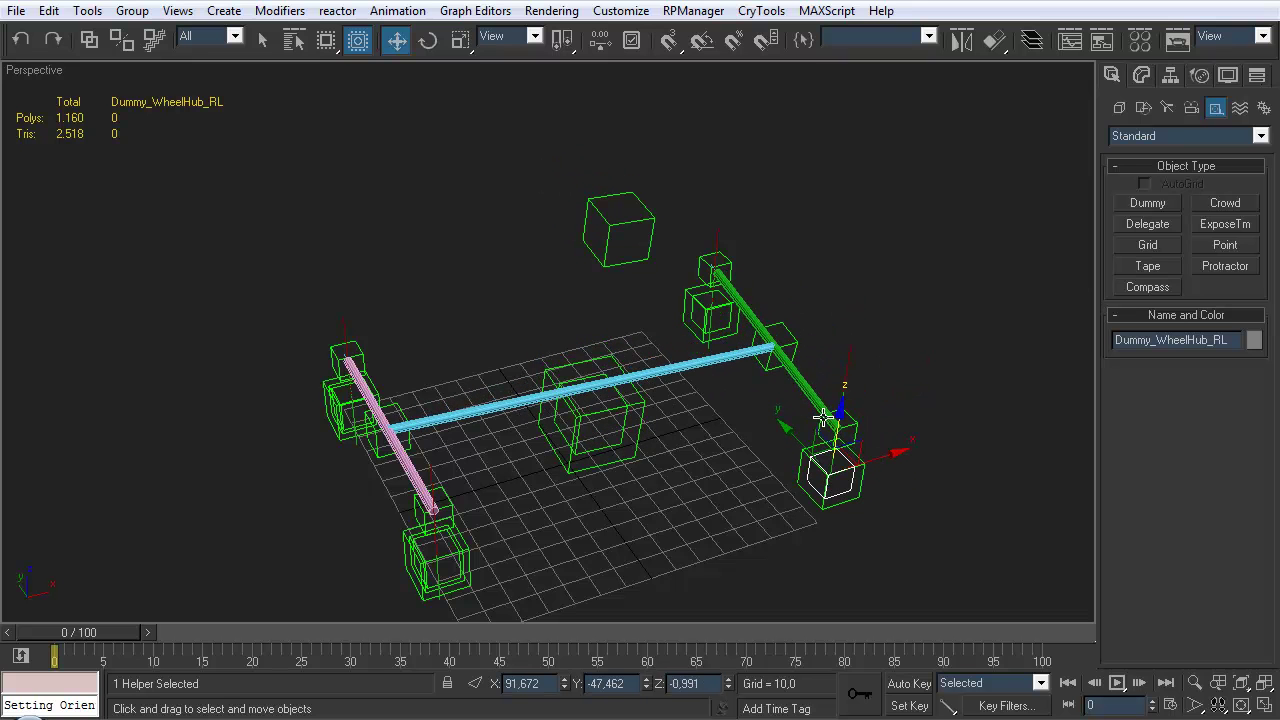
key("ctrl+z")
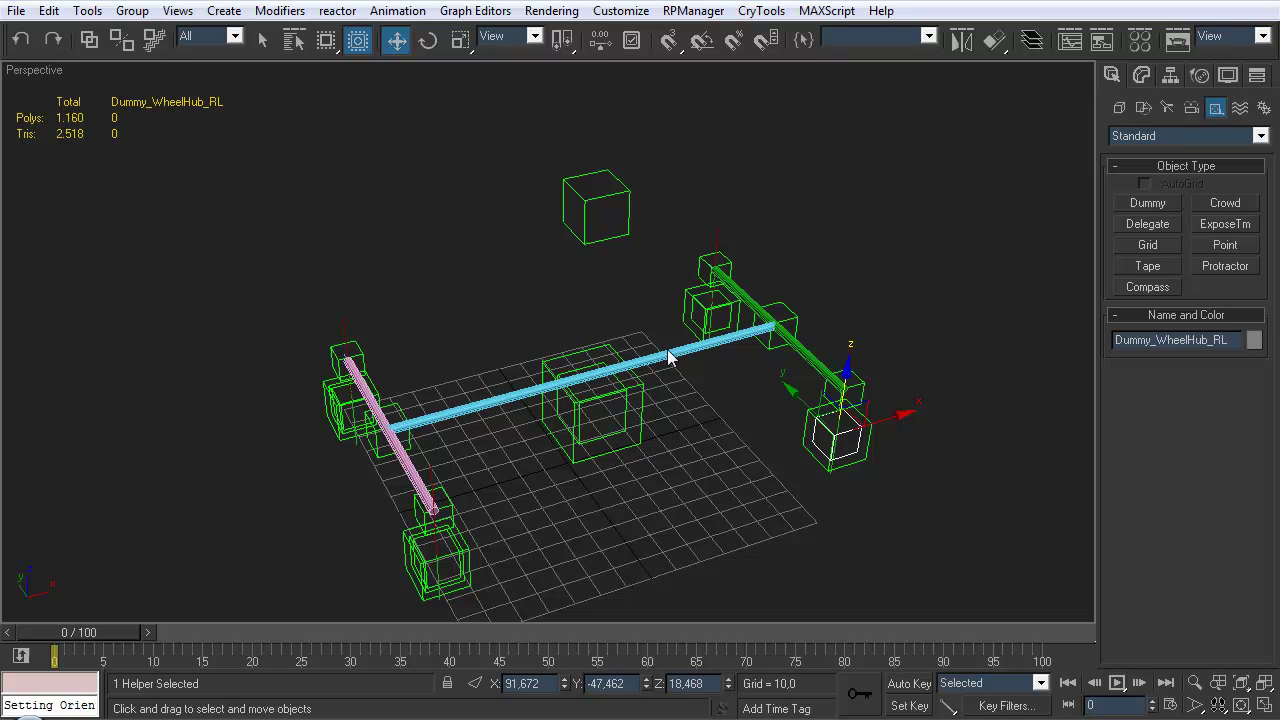
left_click(731, 494)
middle_click_drag(731, 494, 667, 312, "alt")
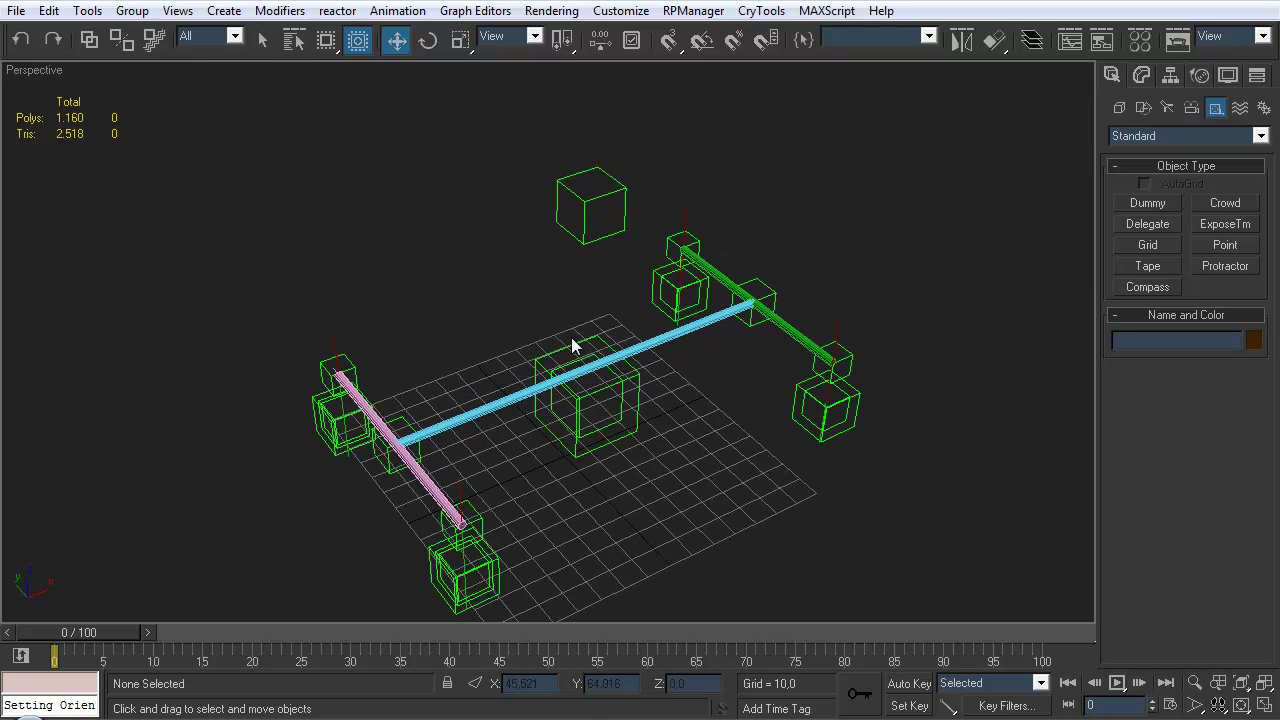
middle_click_drag(573, 345, 561, 341)
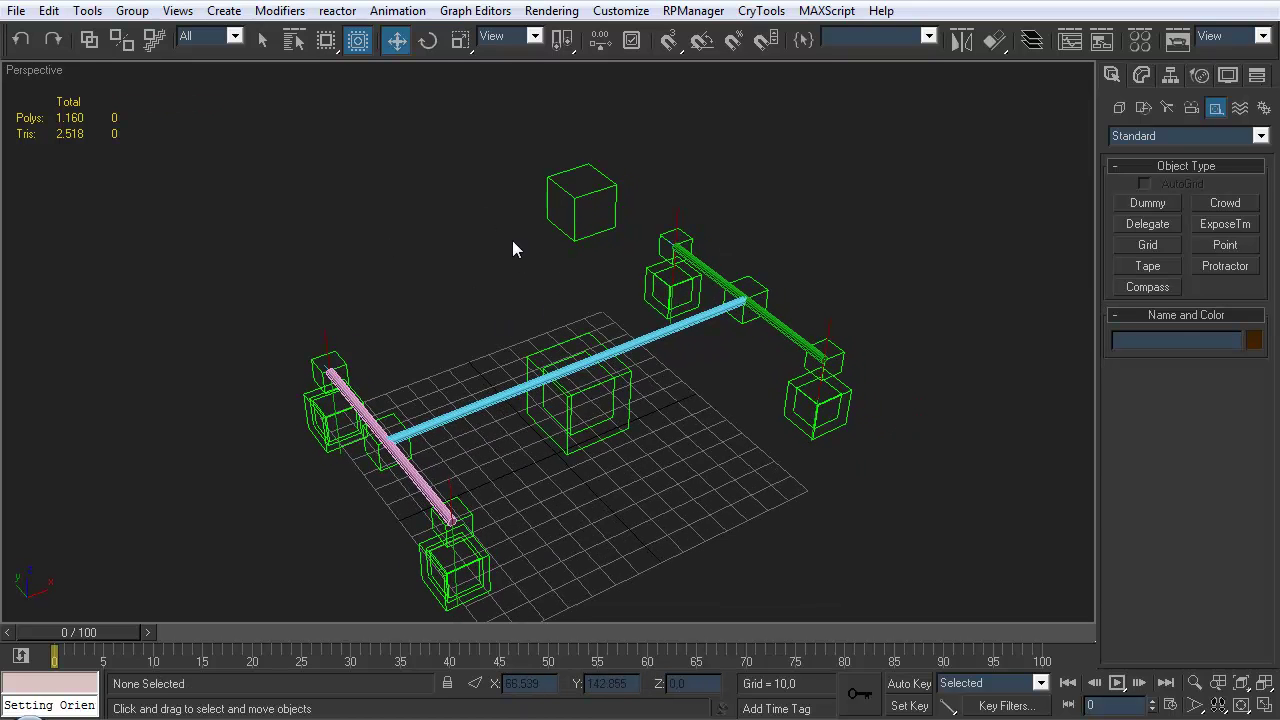
left_click(400, 10)
mouse_move(345, 25)
mouse_move(398, 12)
mouse_move(400, 38)
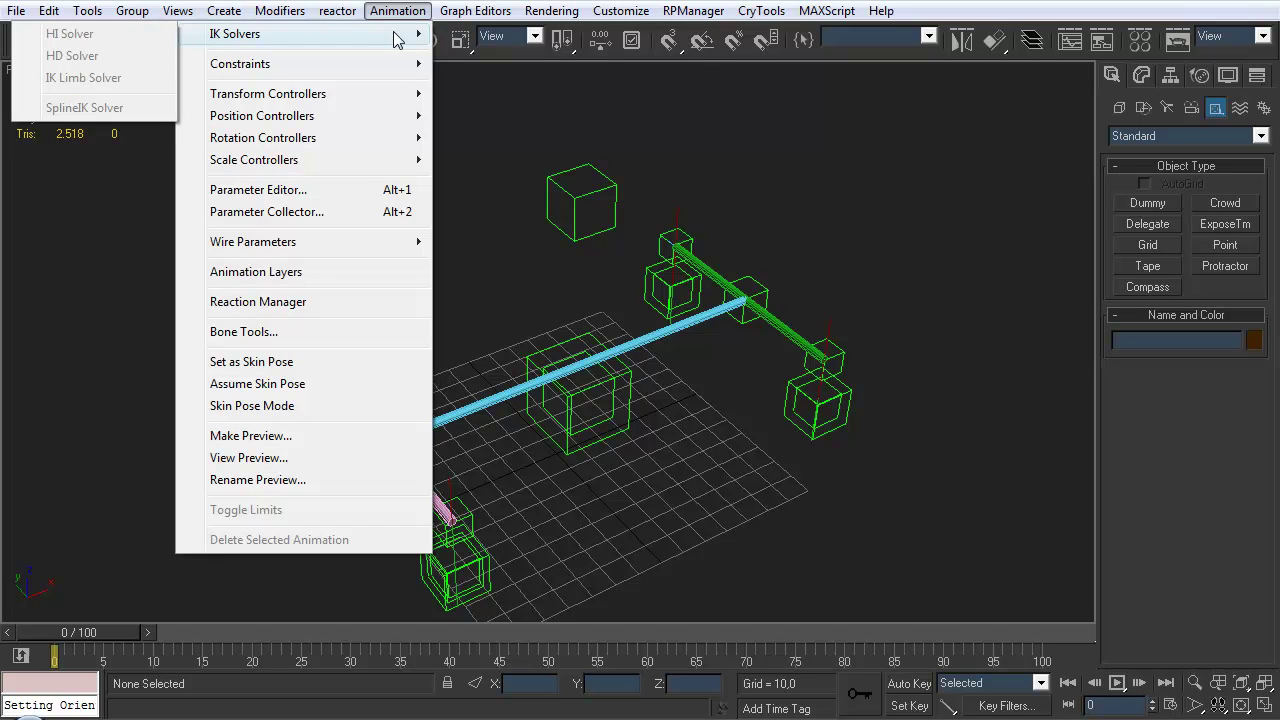
left_click(592, 300)
Create an HI Solver IK chain from Dummy_Body_Momentum to Dummy_MomentumController
left_click(563, 357)
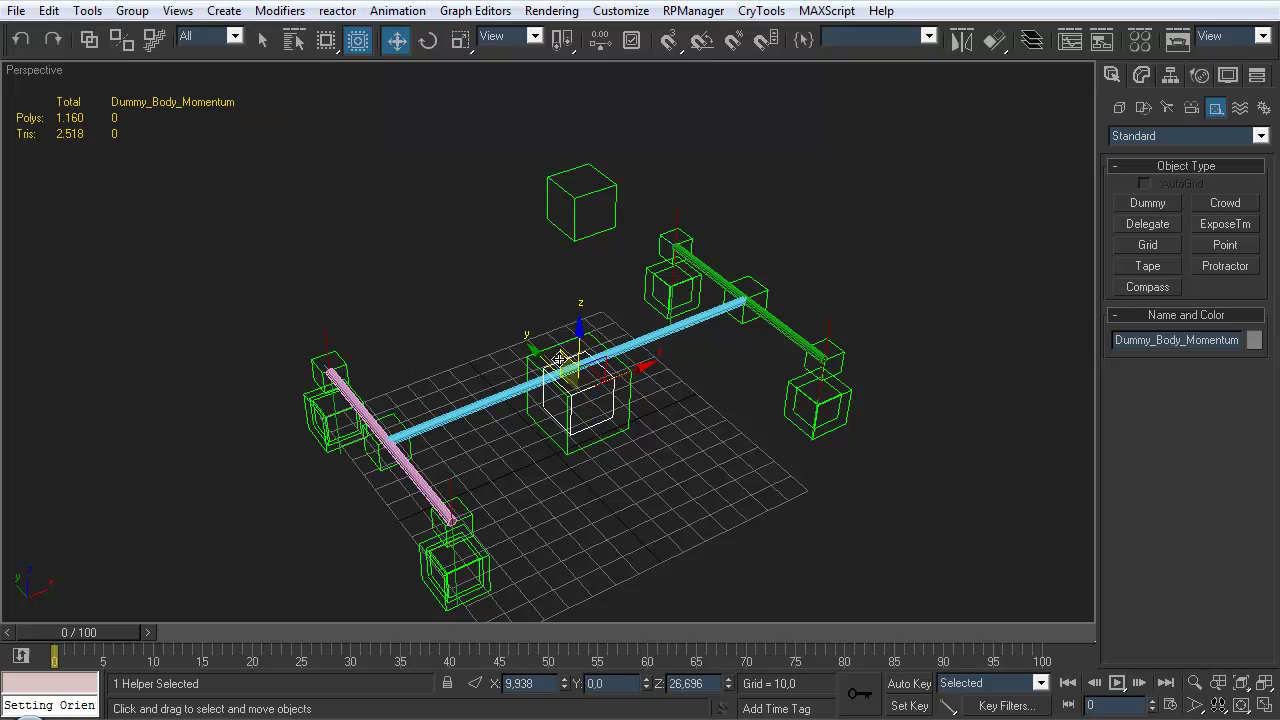
key("q")
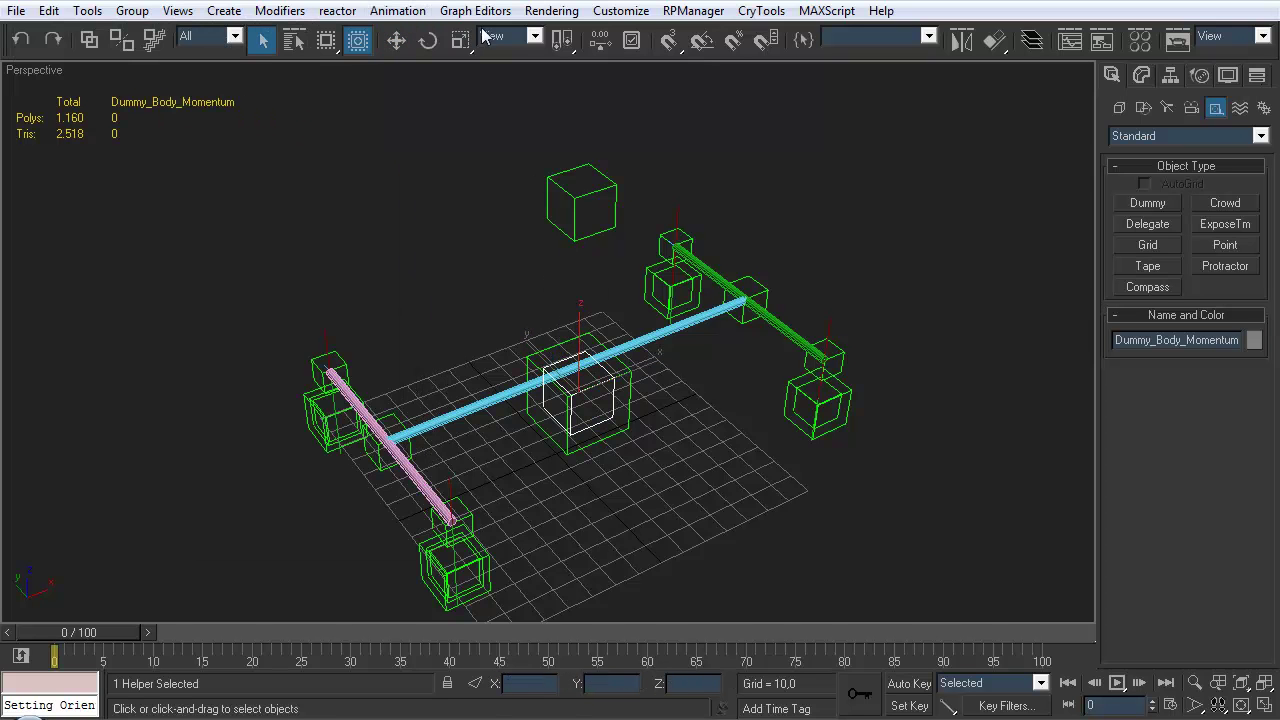
left_click(397, 10)
mouse_move(372, 35)
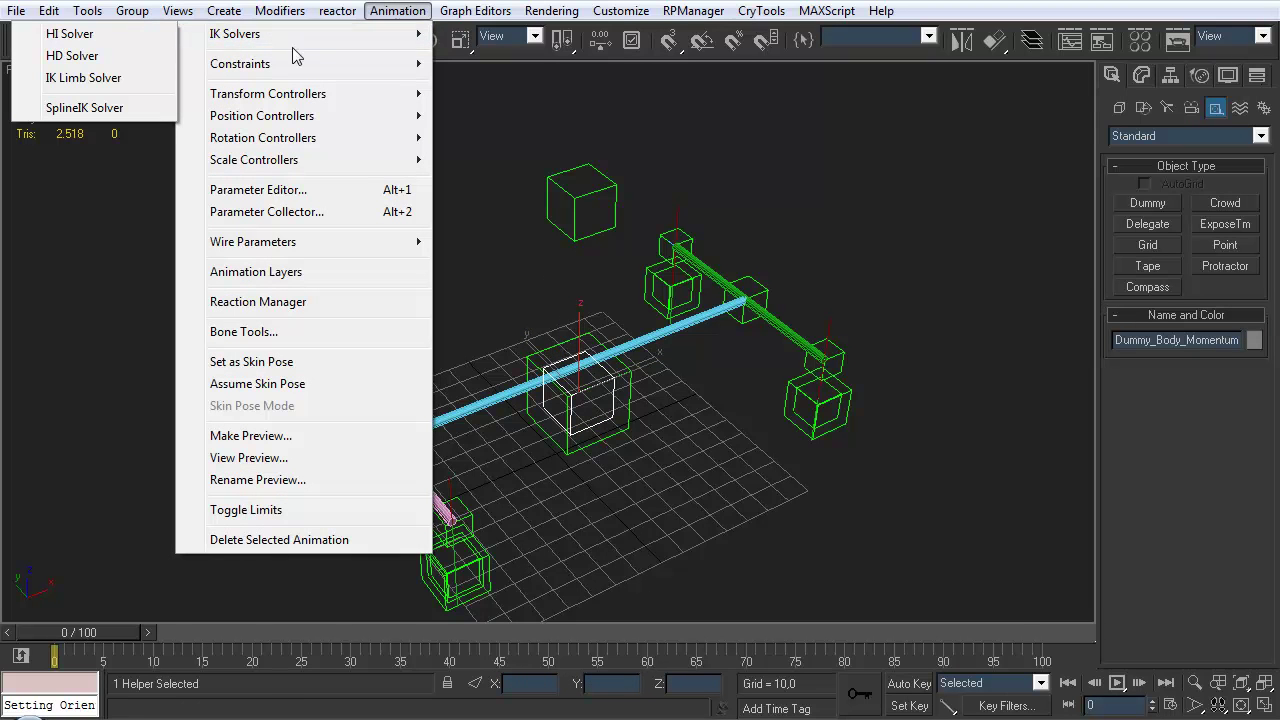
left_click(137, 42)
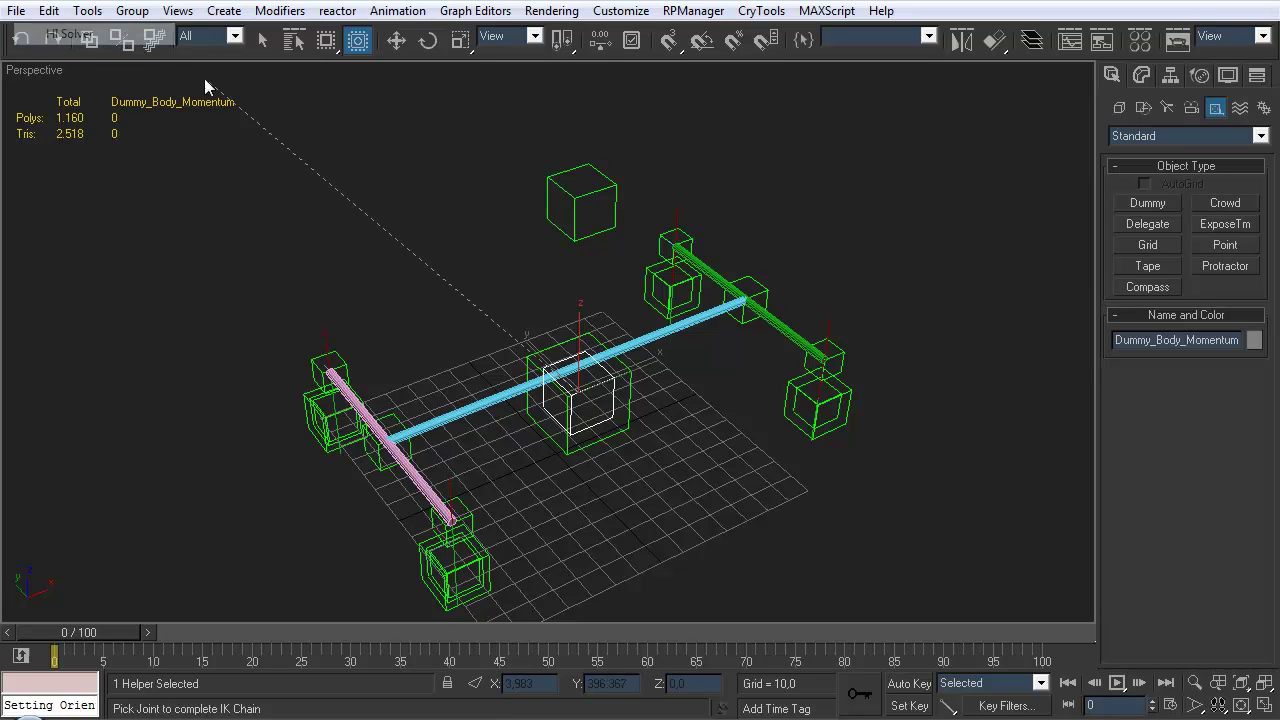
left_click(575, 210)
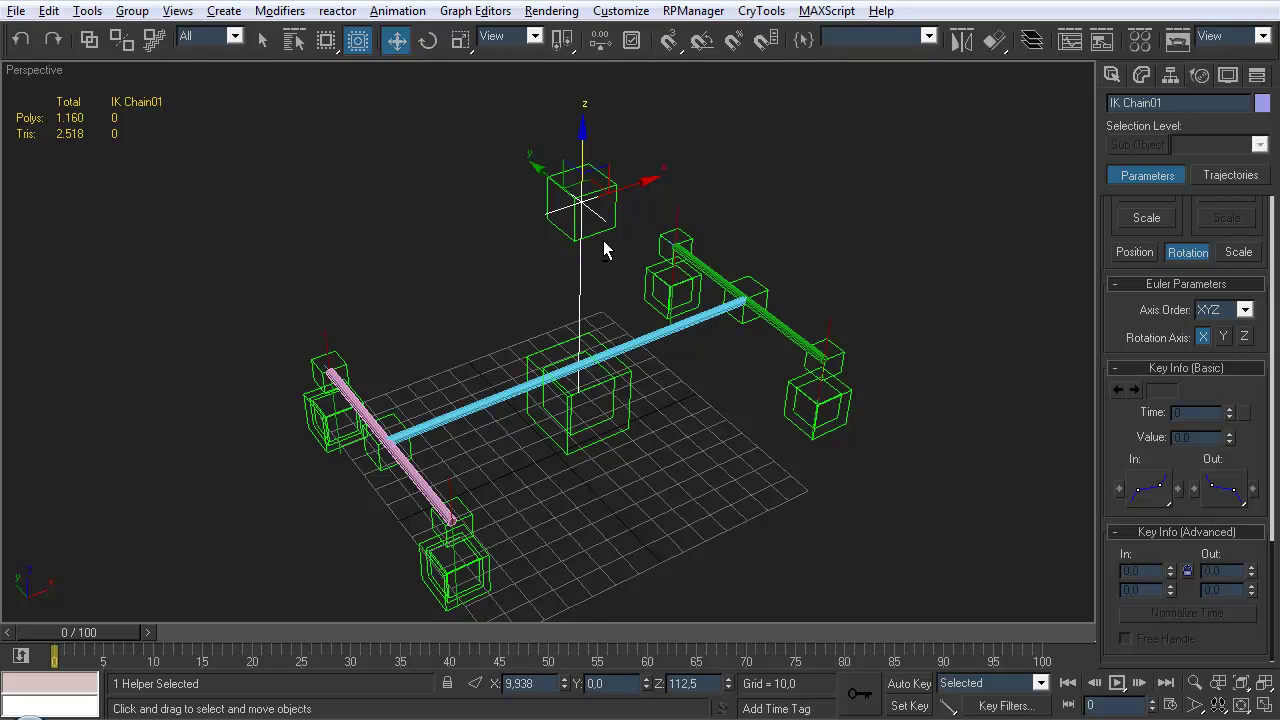
Select the new IK chain at Dummy_MomentumController and rename it IKHandle_Momentum
scroll(578, 272, "up", 5)
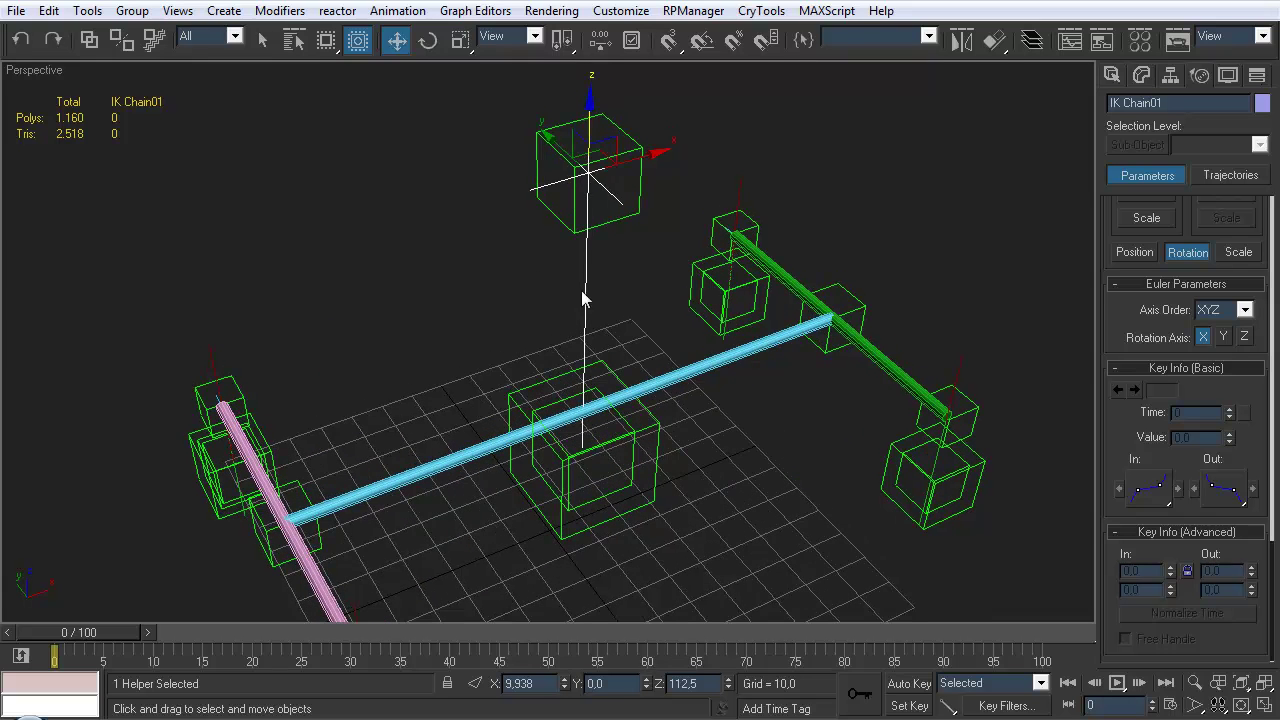
middle_click_drag(581, 240, 561, 237)
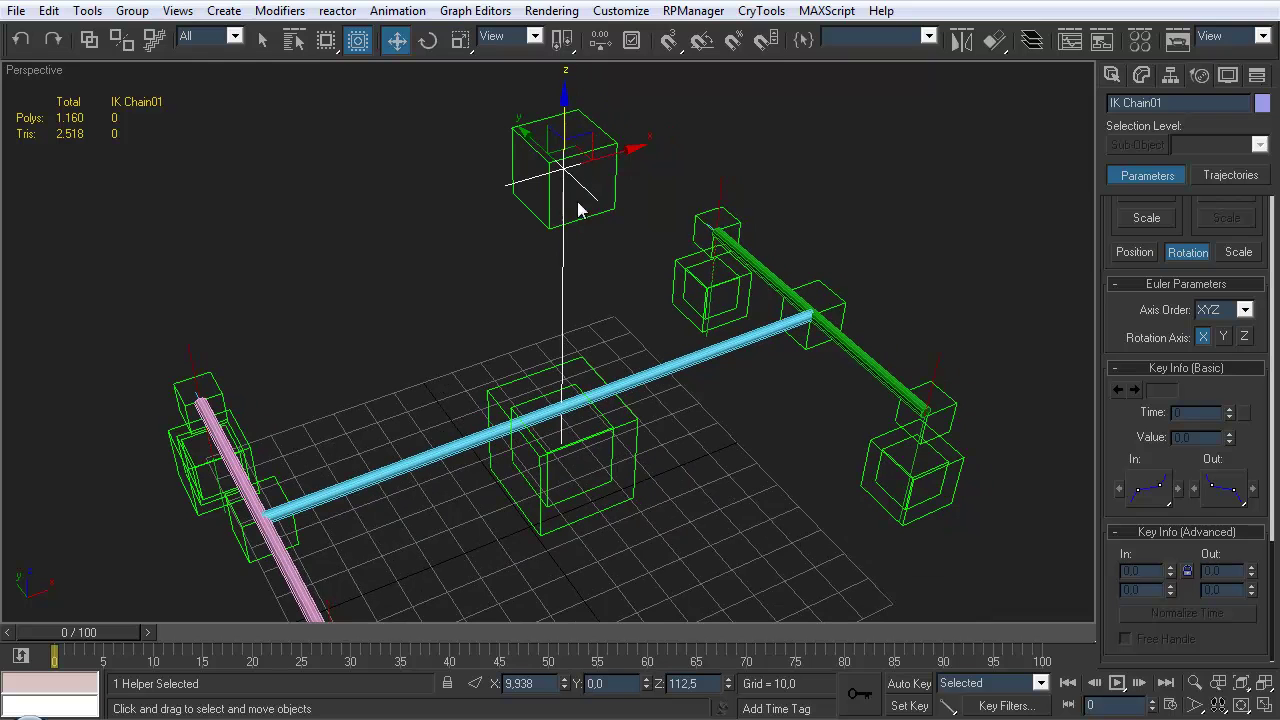
left_click(627, 201)
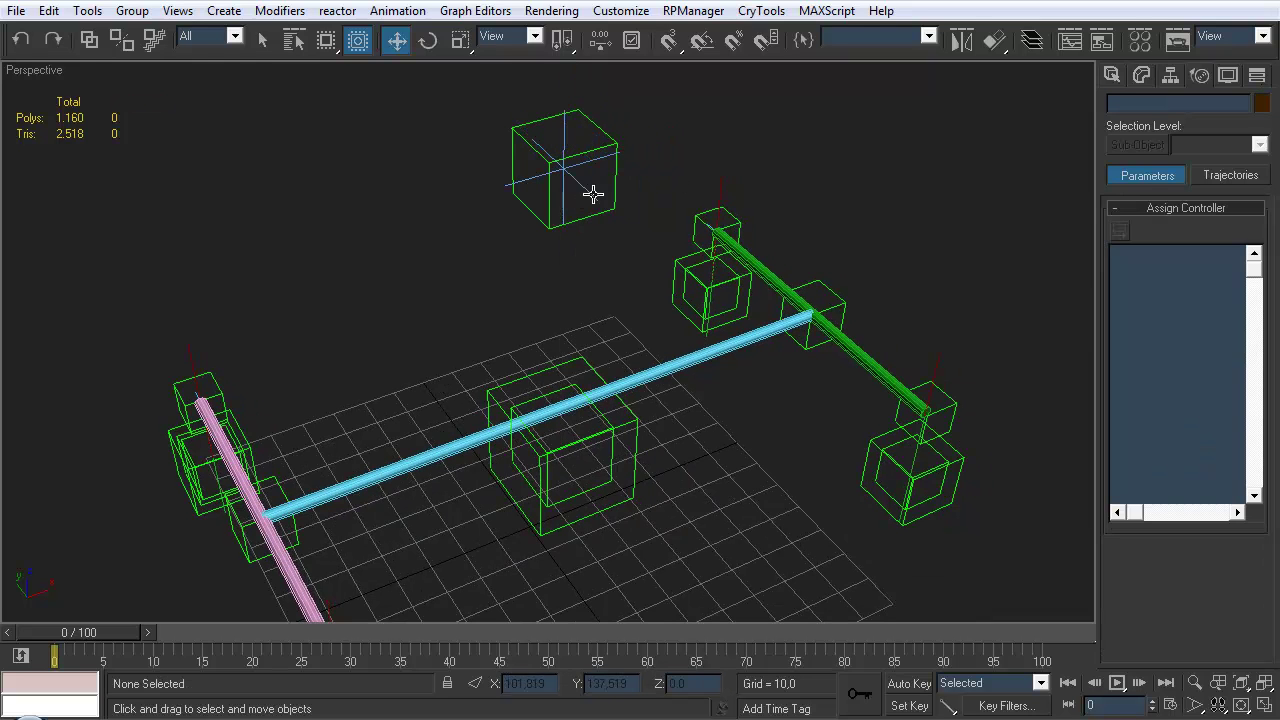
left_click(574, 178)
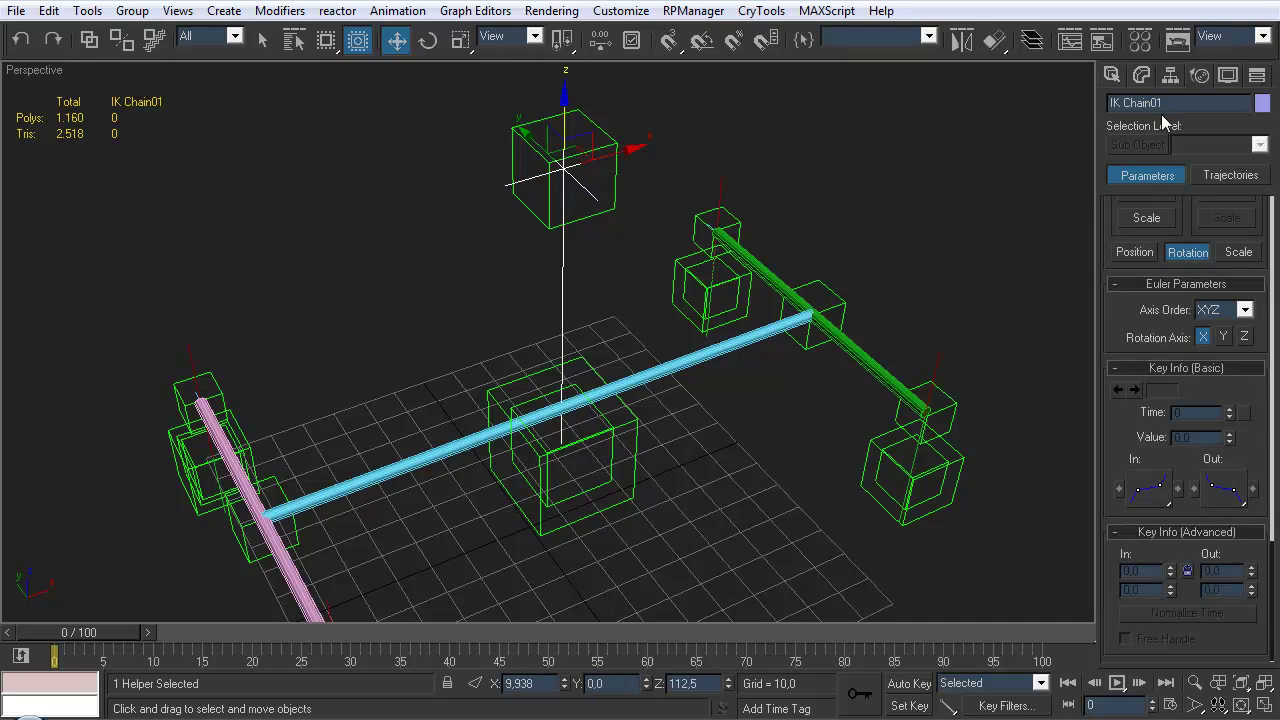
left_click_drag(1177, 101, 1124, 116)
type("Hand")
middle_click_drag(672, 344, 666, 327)
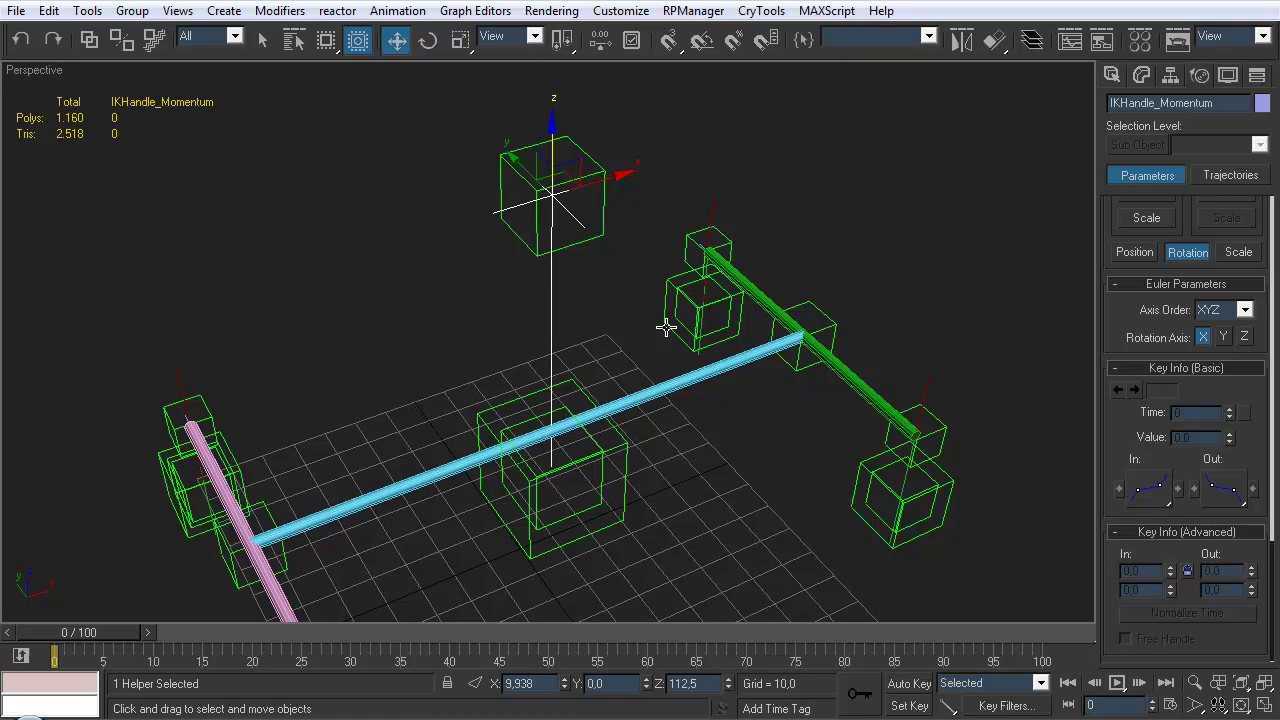
Raise Dummy_MomentumController to test the momentum chain, and undo the move
left_click(567, 246)
left_click_drag(571, 178, 463, 300)
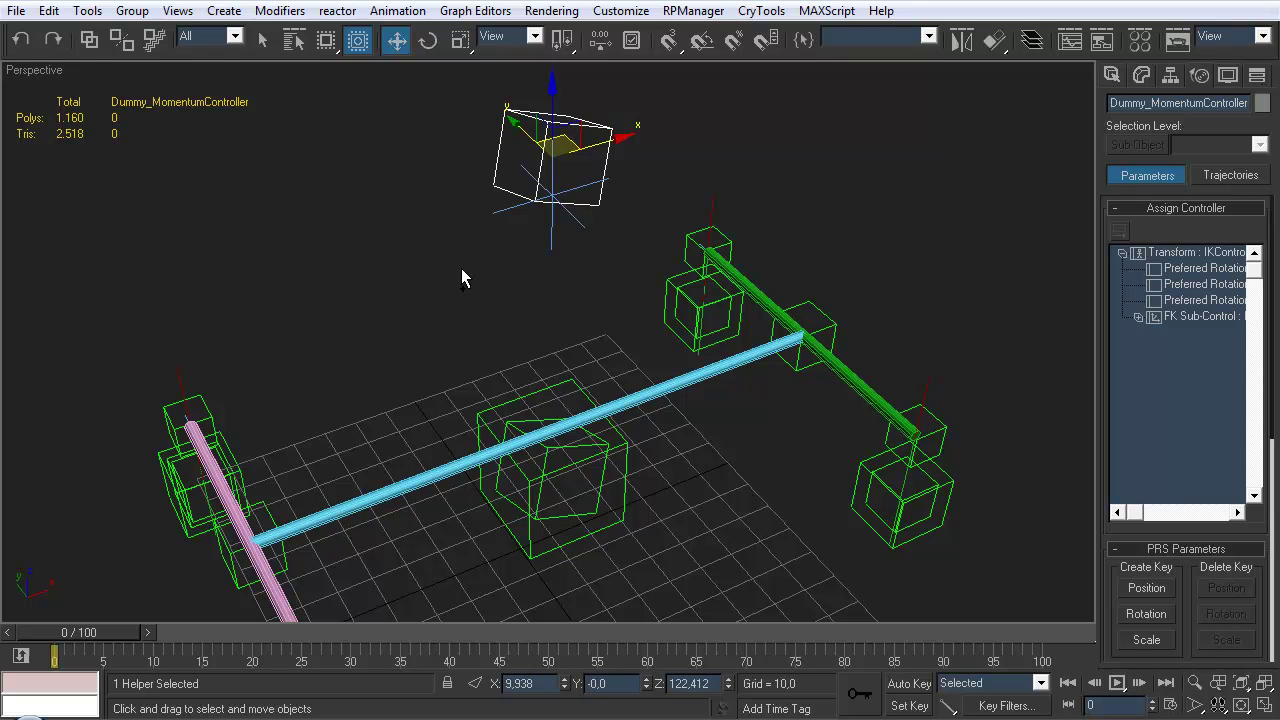
key("ctrl+z")
Move IKHandle_Momentum to test how it rotates the momentum dummies, restore its position and clear the selection
left_click(586, 257)
left_click(570, 207)
left_click_drag(565, 177, 496, 233)
left_click_drag(563, 348, 622, 308)
left_click(645, 298)
Unhide the Mesh layer so the car model shows together with the rig
middle_click_drag(651, 294, 879, 159, "alt")
left_click(1032, 40)
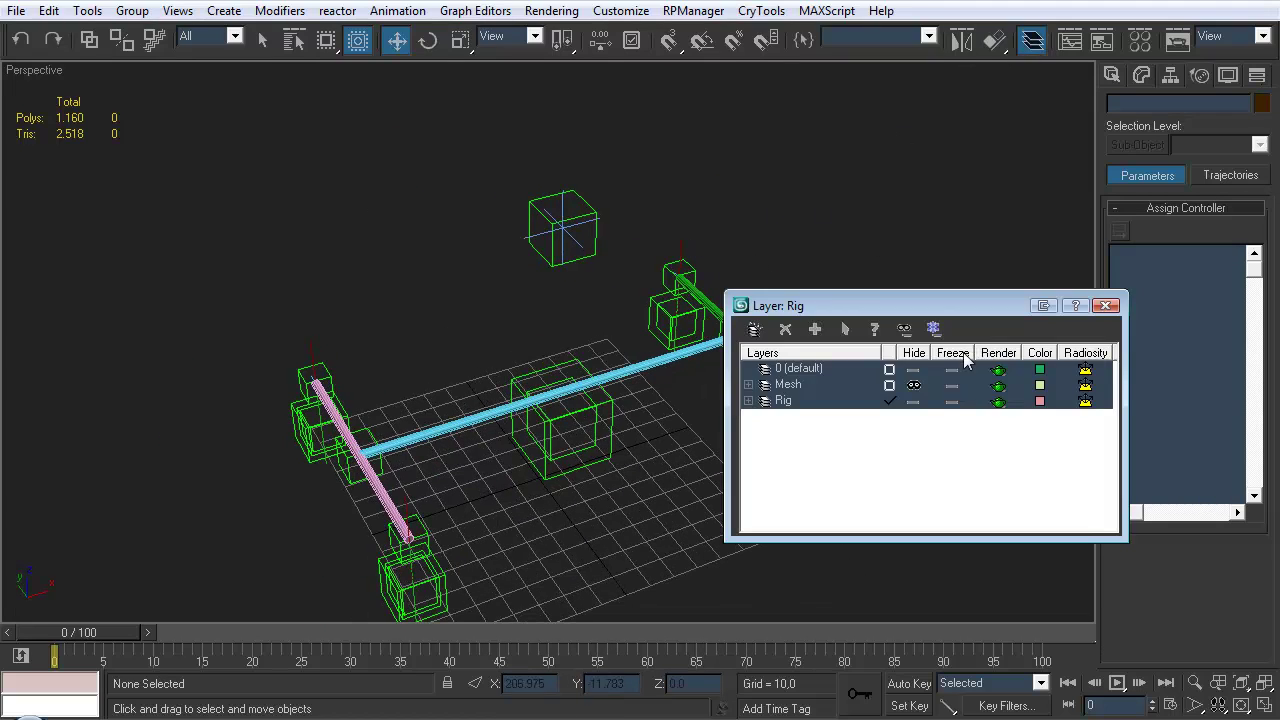
left_click(914, 387)
left_click(1106, 305)
middle_click_drag(1100, 312, 740, 338, "alt")
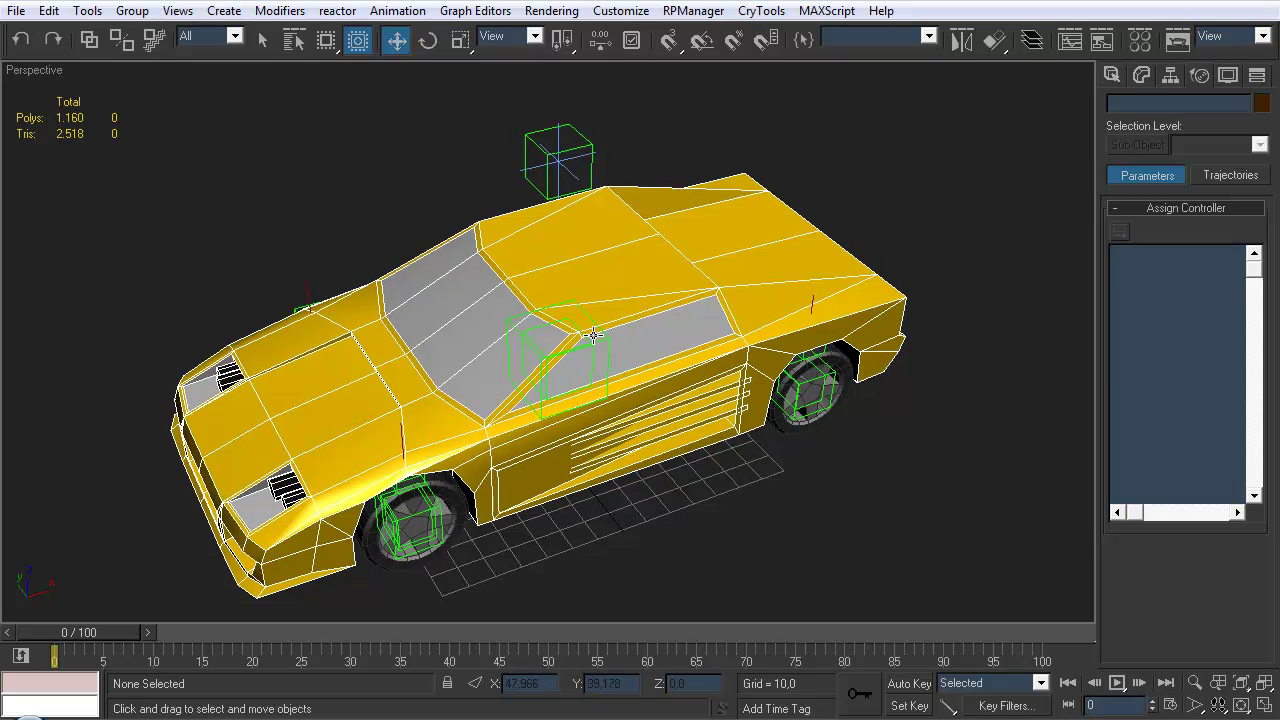
Link Mesh_Body to Dummy_Body_Momentum as its child and clear the selection
left_click(91, 40)
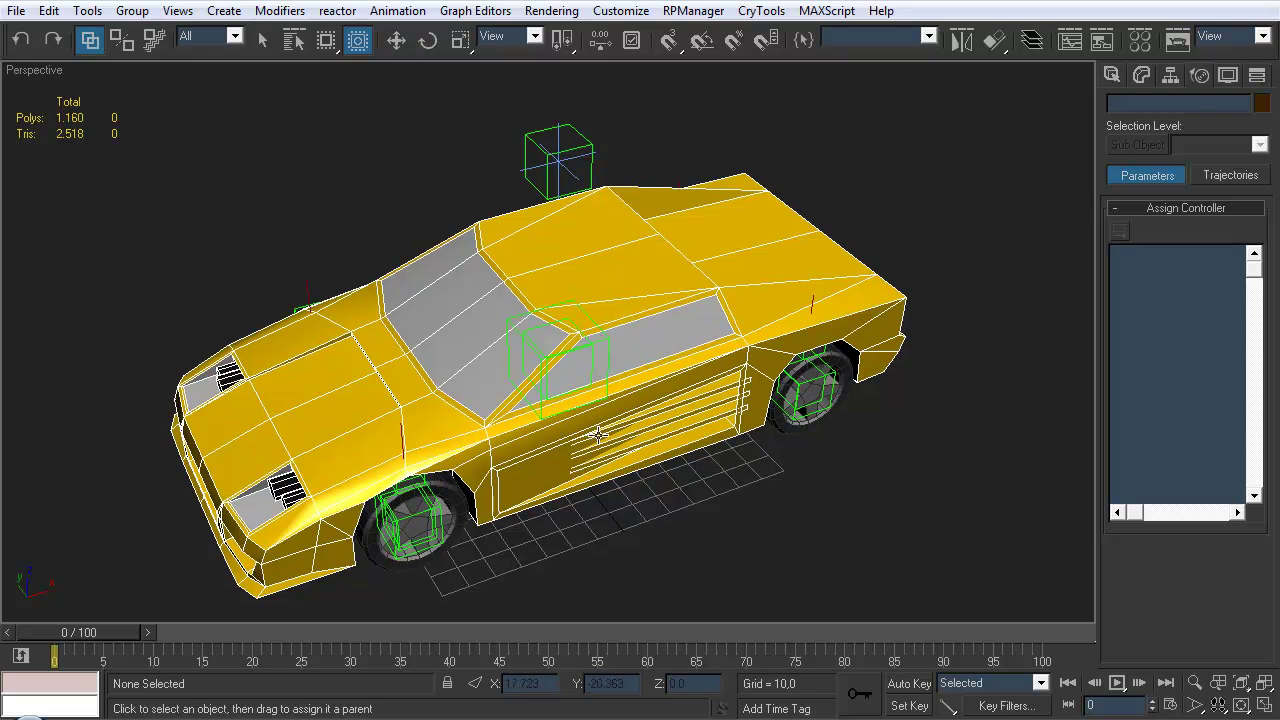
left_click_drag(593, 464, 571, 392)
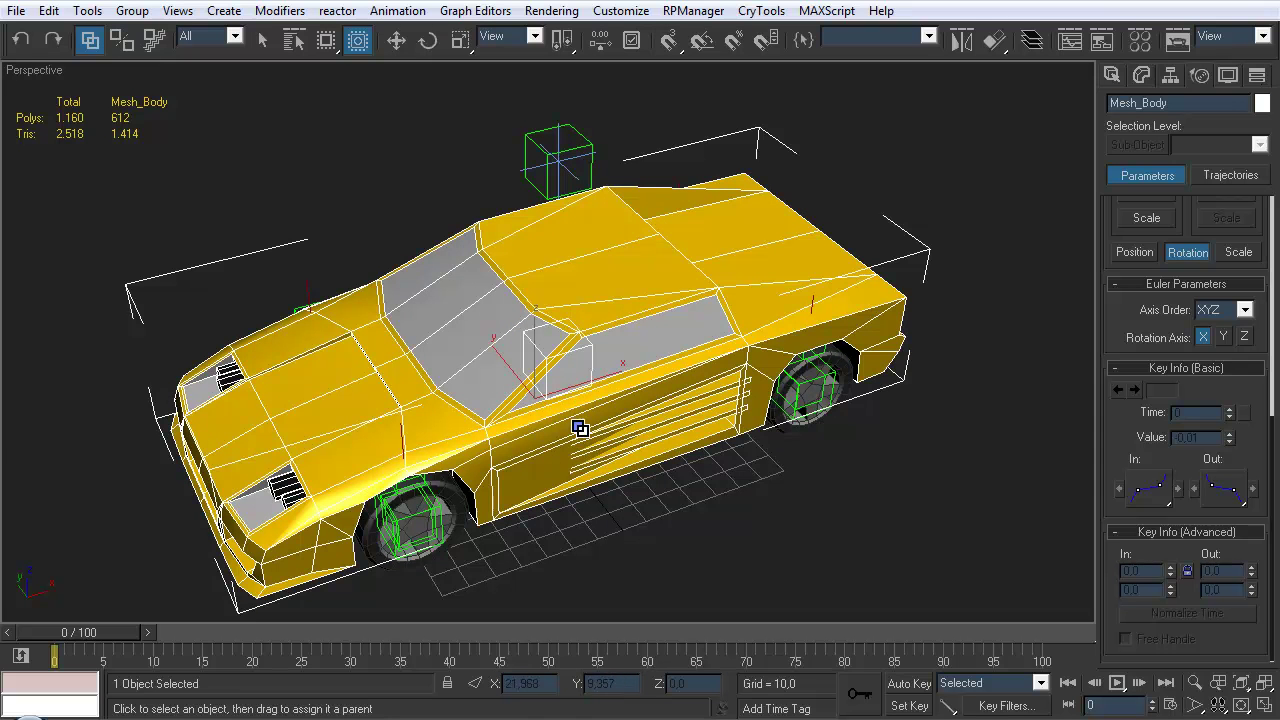
left_click(652, 540)
Move IKHandle_Momentum along its horizontal axes to test the car body's pitch and roll, and restore its position
left_click(567, 168)
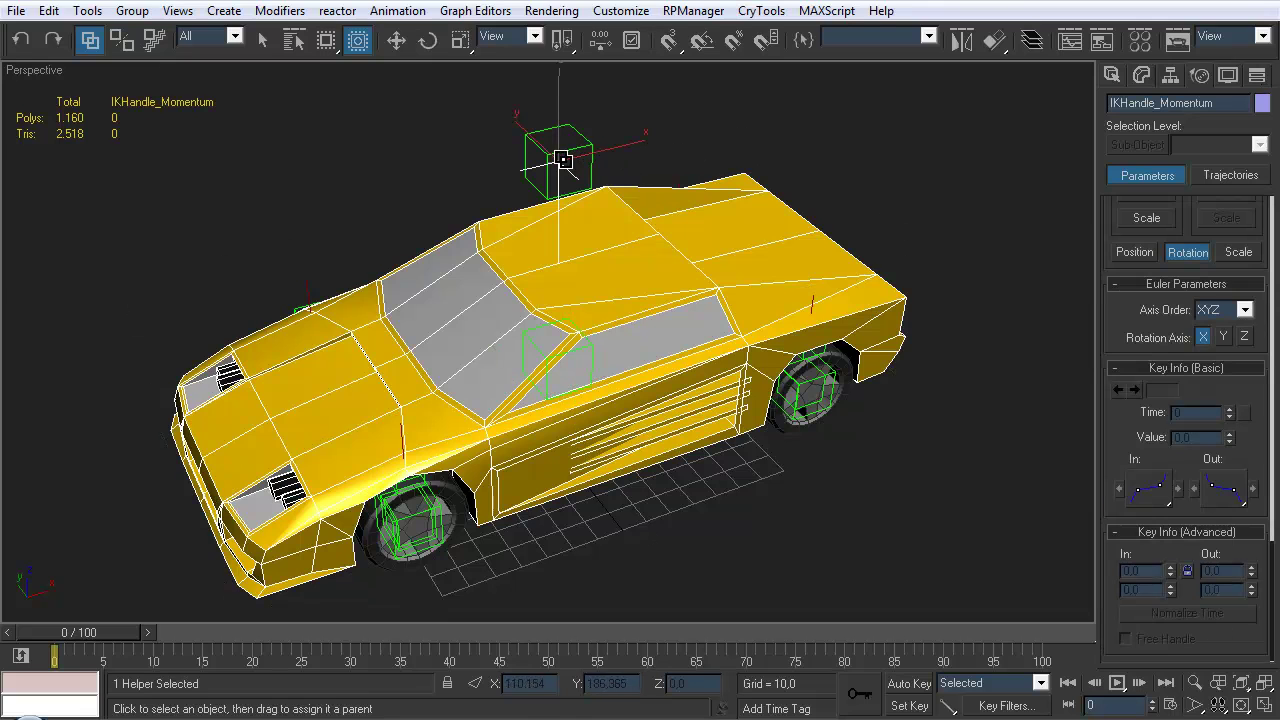
key("w")
left_click_drag(600, 151, 597, 155)
middle_click_drag(597, 155, 637, 157, "alt")
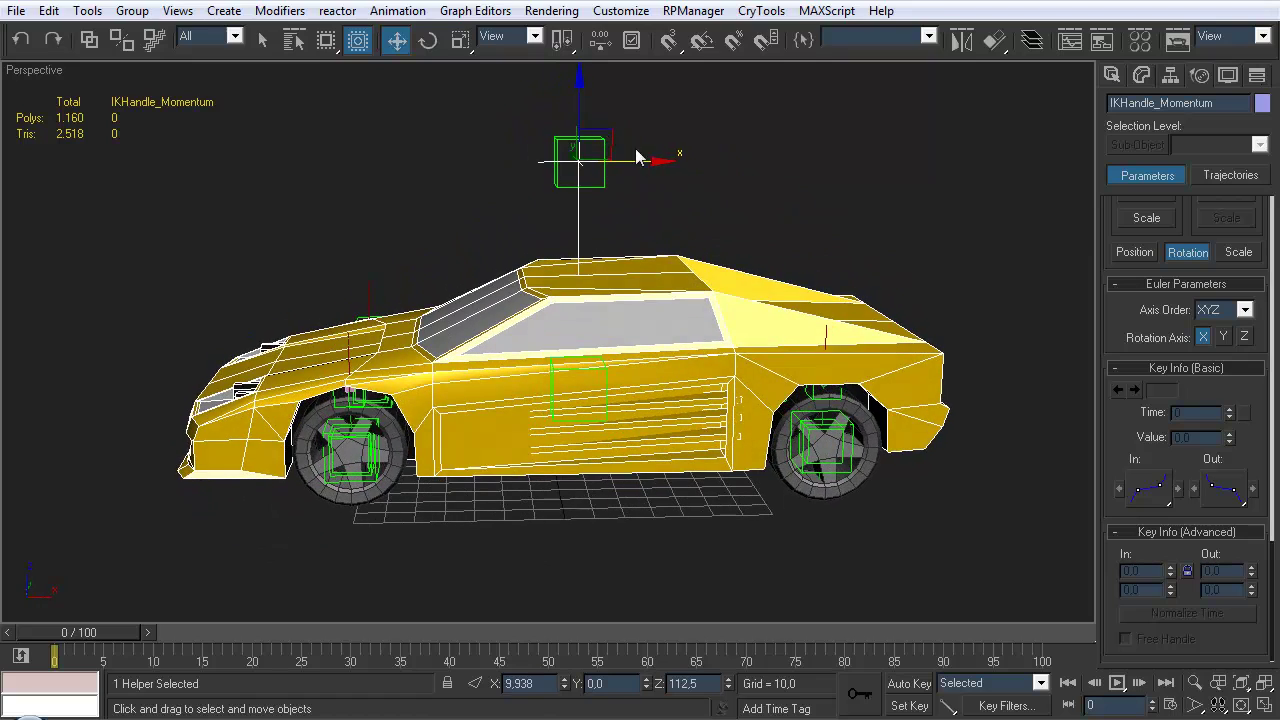
left_click_drag(646, 163, 626, 176)
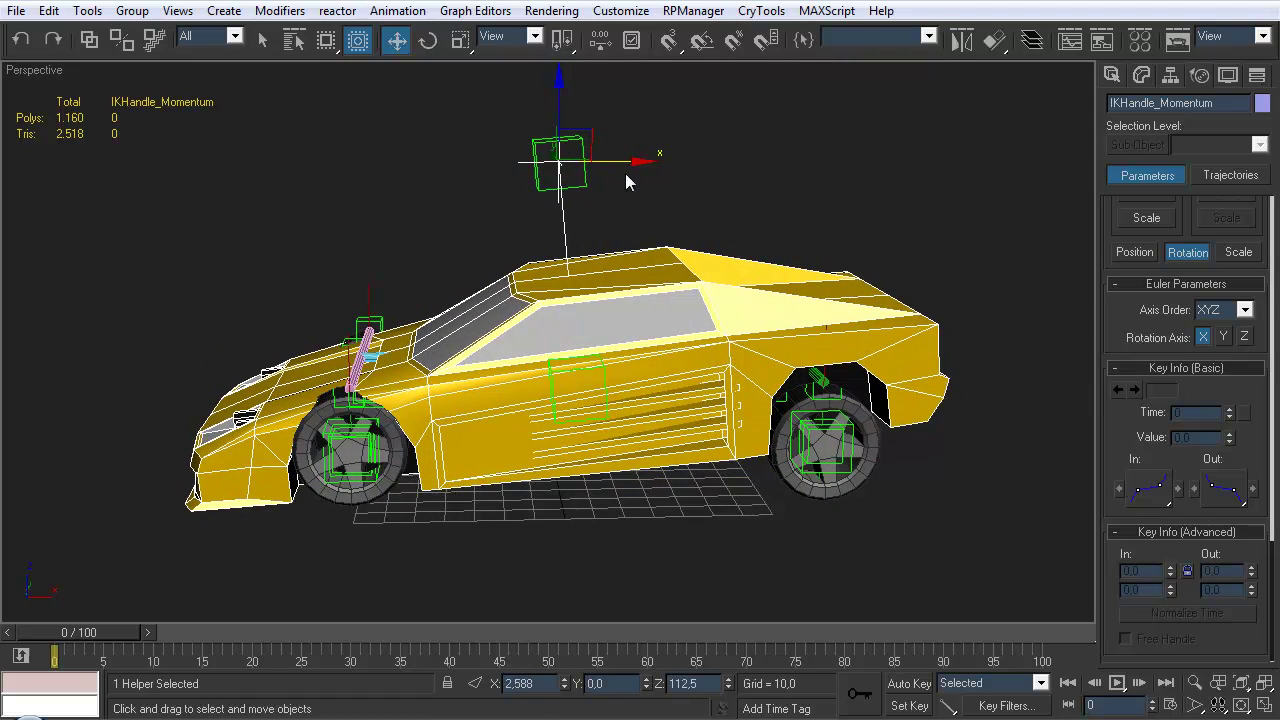
middle_click_drag(600, 188, 562, 148, "alt")
mouse_move(457, 161)
left_mouse_down()
mouse_move(437, 158)
mouse_move(457, 161)
left_mouse_up()
middle_click_drag(440, 208, 541, 302, "alt")
middle_click_drag(597, 214, 821, 292, "alt")
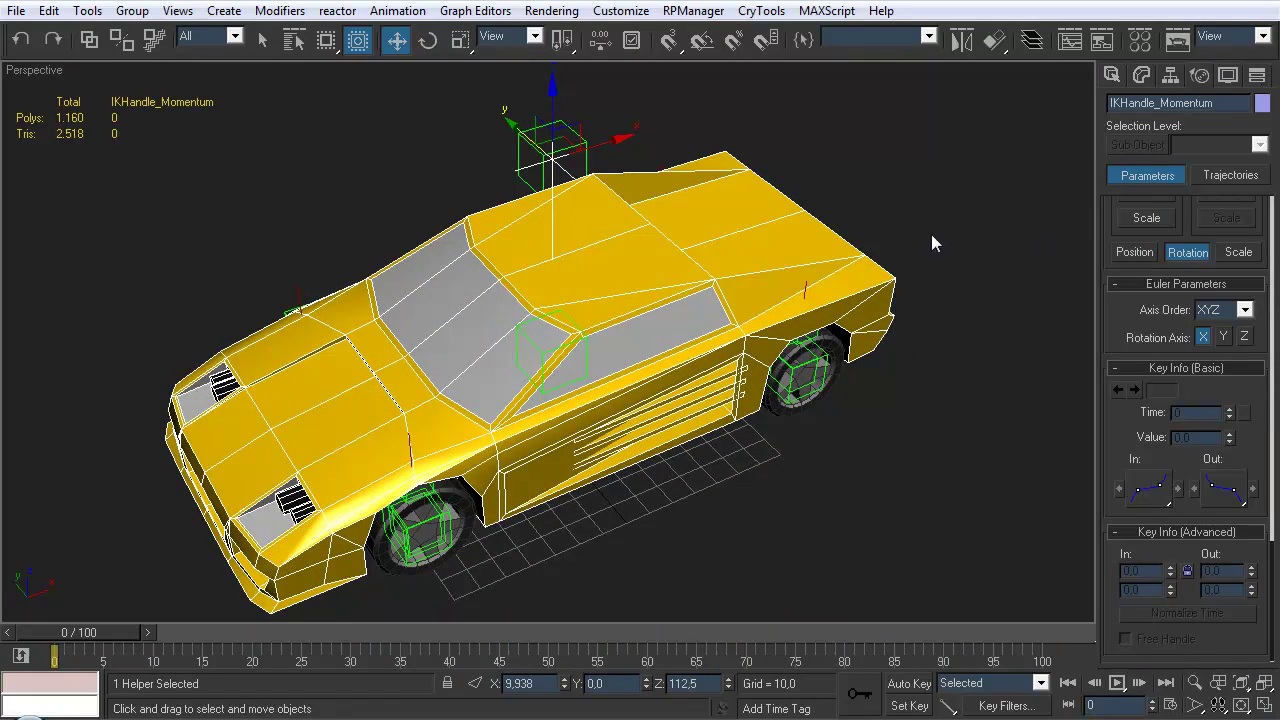
middle_click_drag(633, 206, 634, 257, "alt")
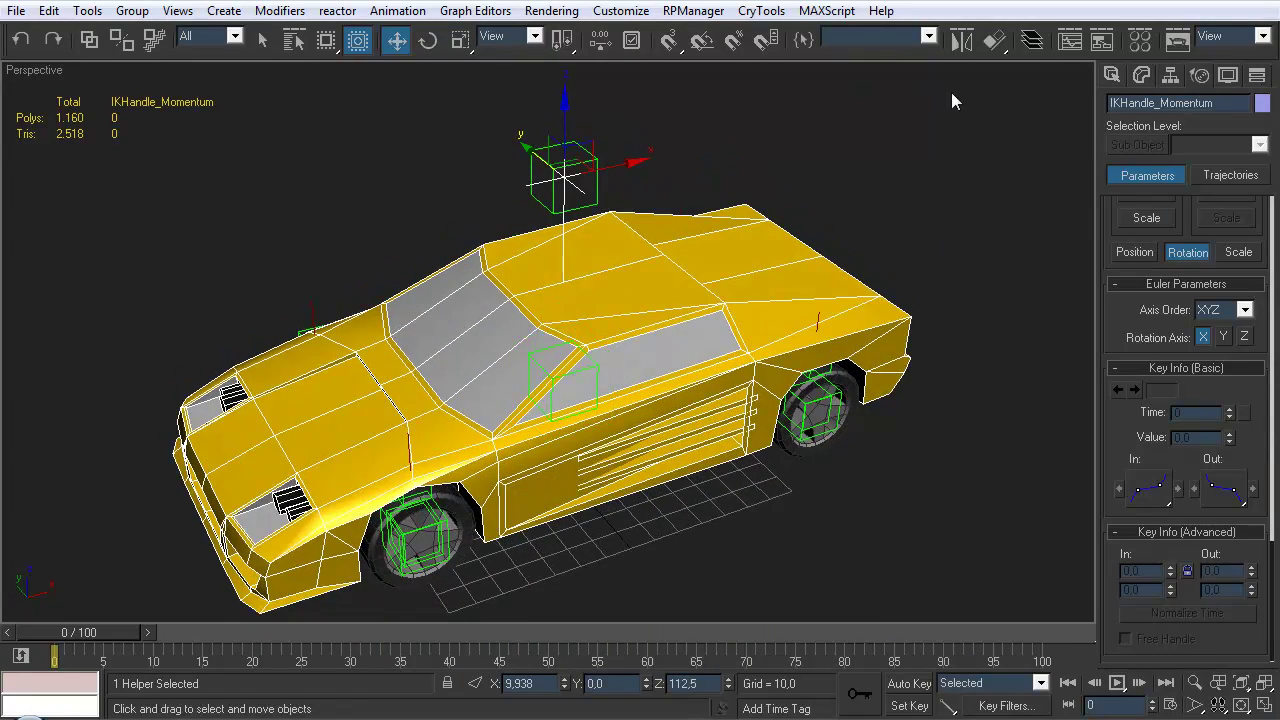
Hide the Mesh layer again and clear the selection
left_click(1031, 44)
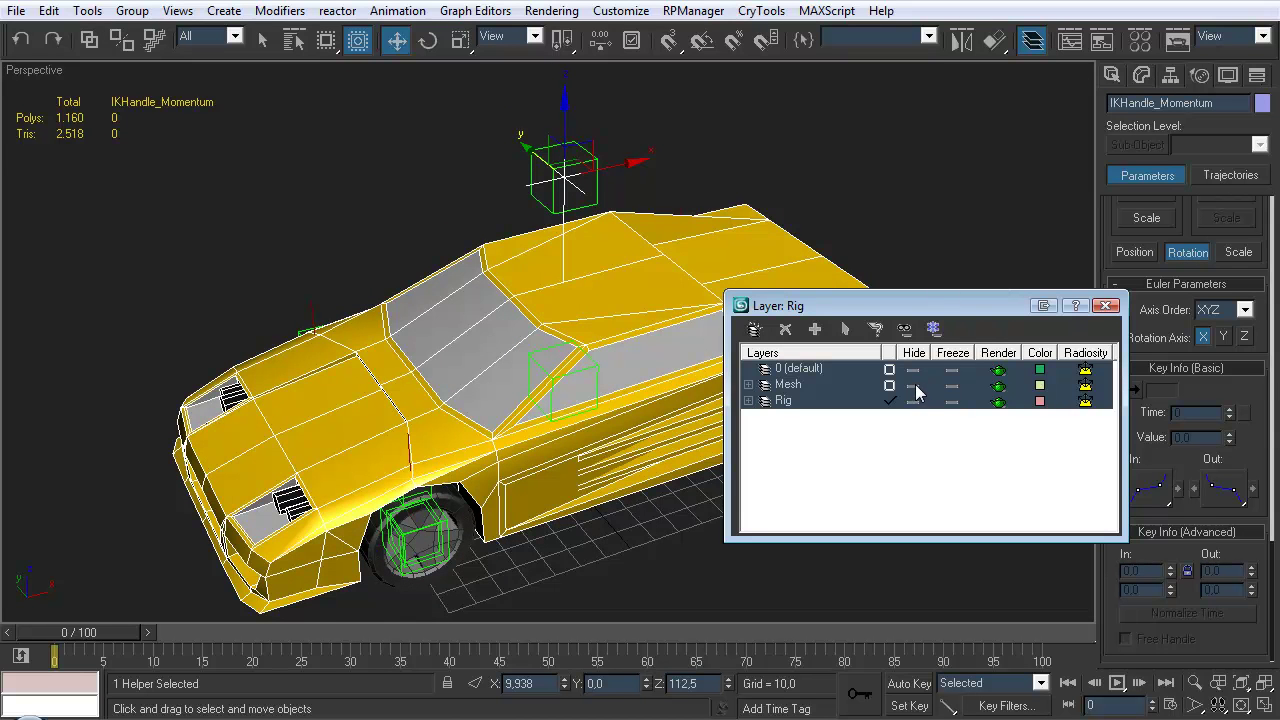
left_click(913, 385)
left_click(1105, 305)
left_click(880, 429)
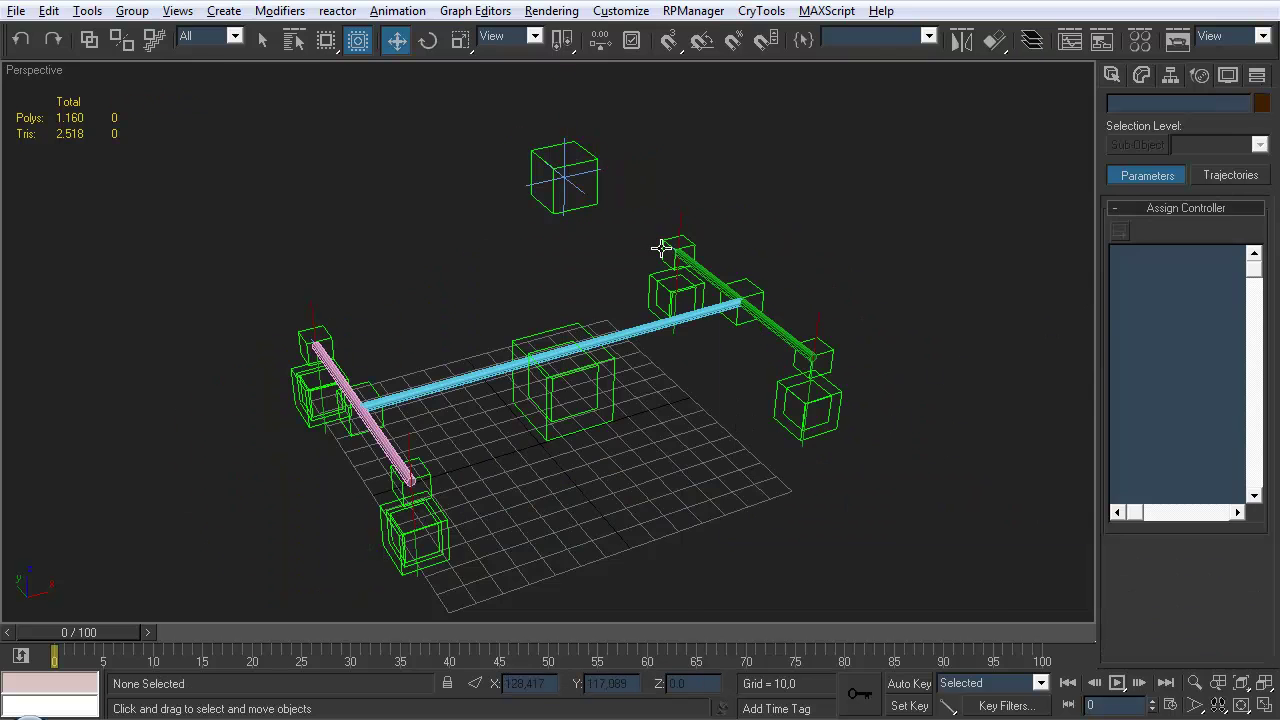
Create a new Dummy helper on the ground grid, beside the centre of the rig
middle_click_drag(661, 249, 645, 262, "alt")
left_click(1111, 75)
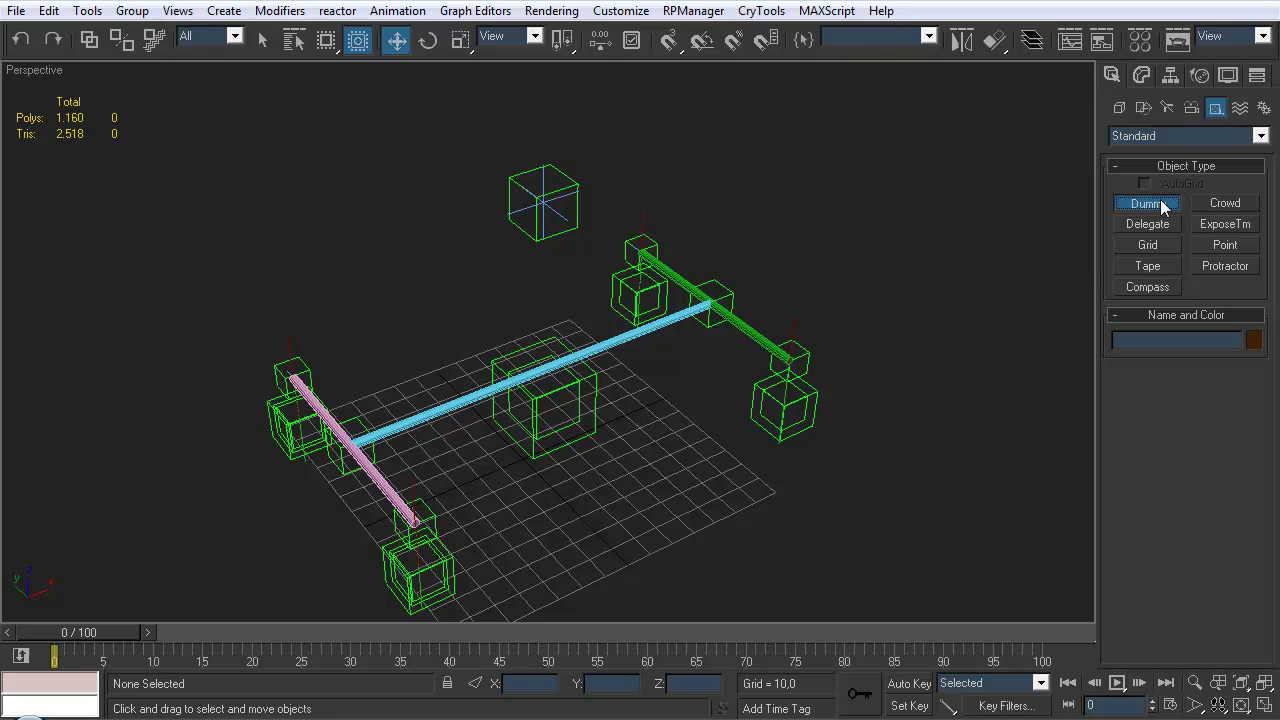
left_click(1150, 204)
left_click_drag(636, 520, 648, 497)
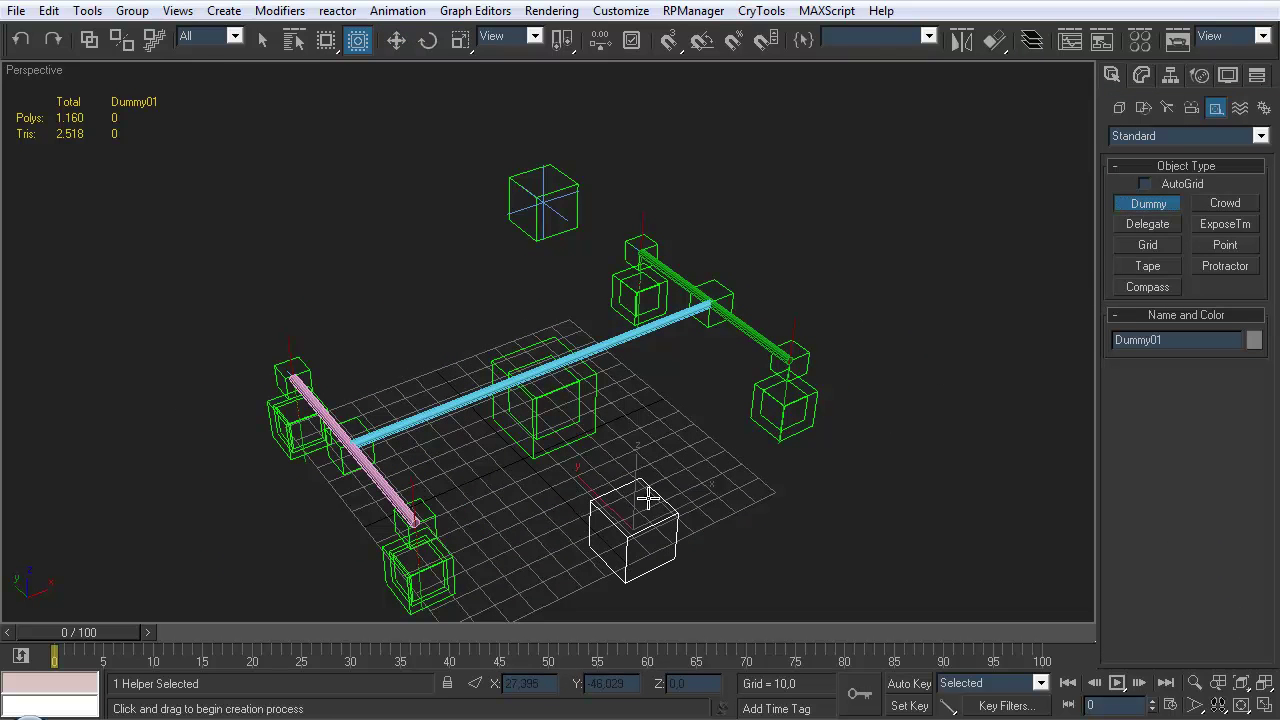
right_click(757, 434)
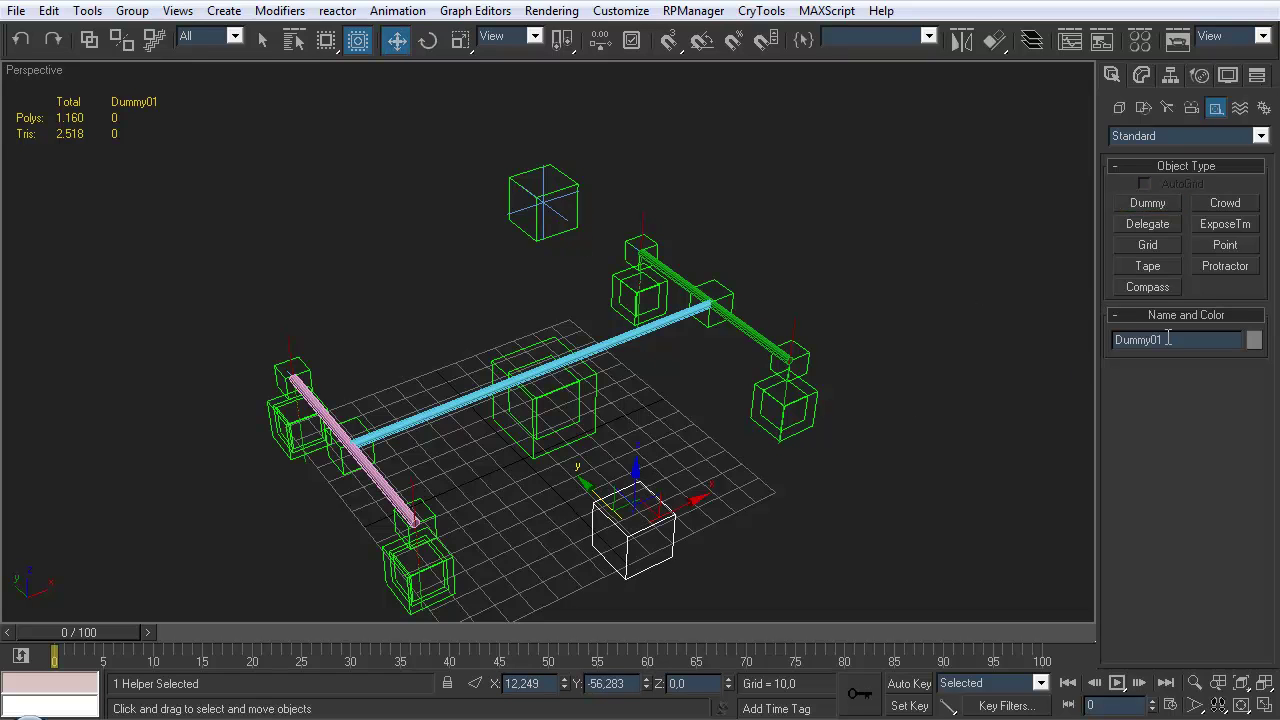
Rename the new dummy Dummy_Momentum_Target and clear the selection
key("BackSpace")
key("BackSpace")
type("_")
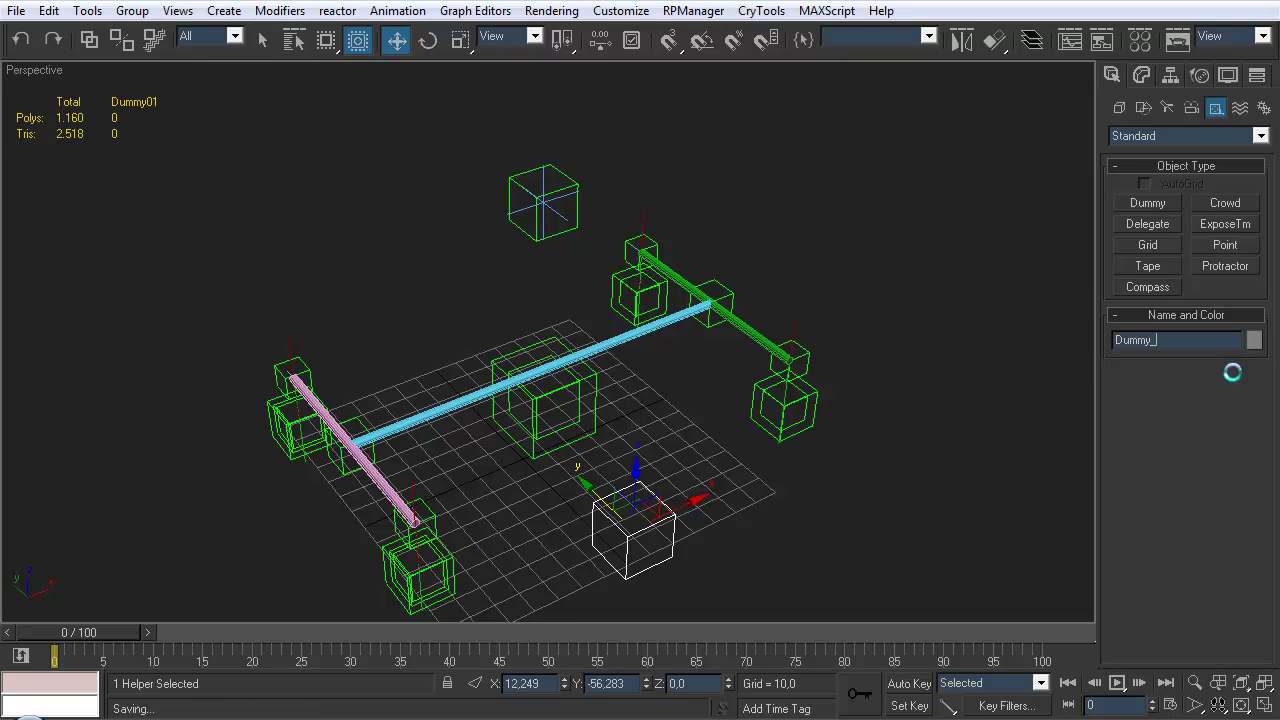
type("MOmentum_Target")
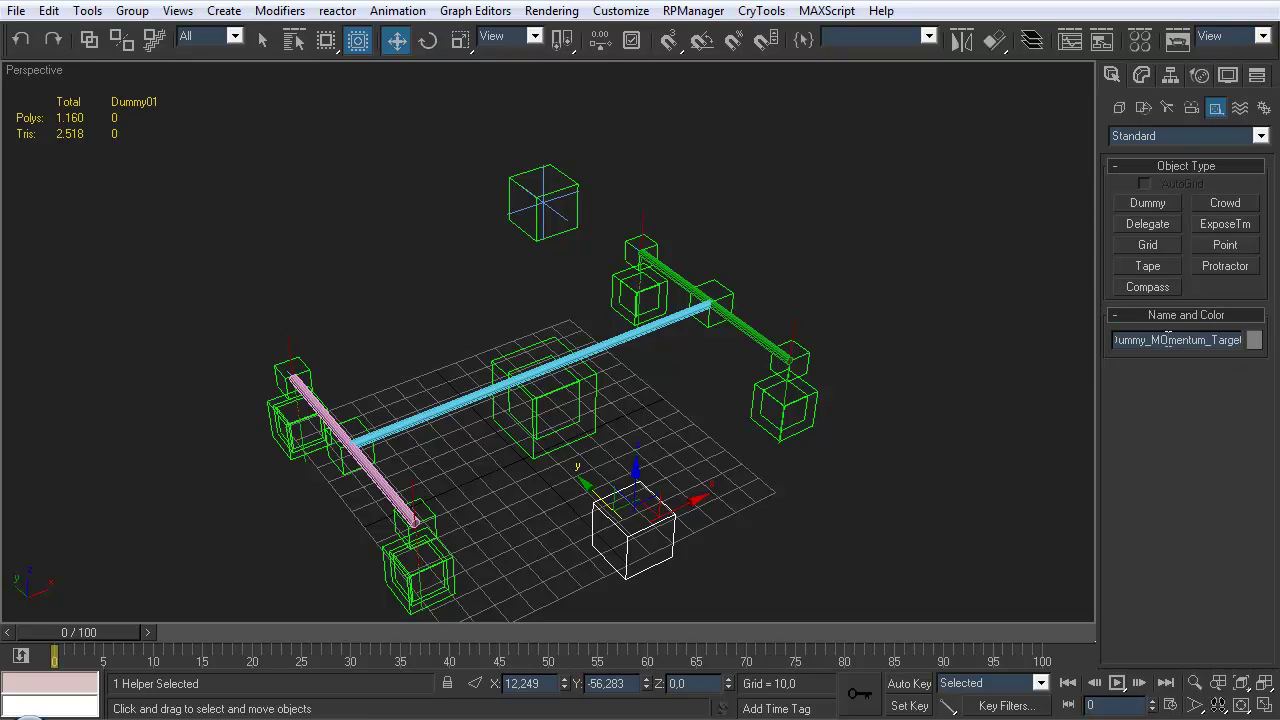
key("BackSpace")
type("o")
left_click(842, 478)
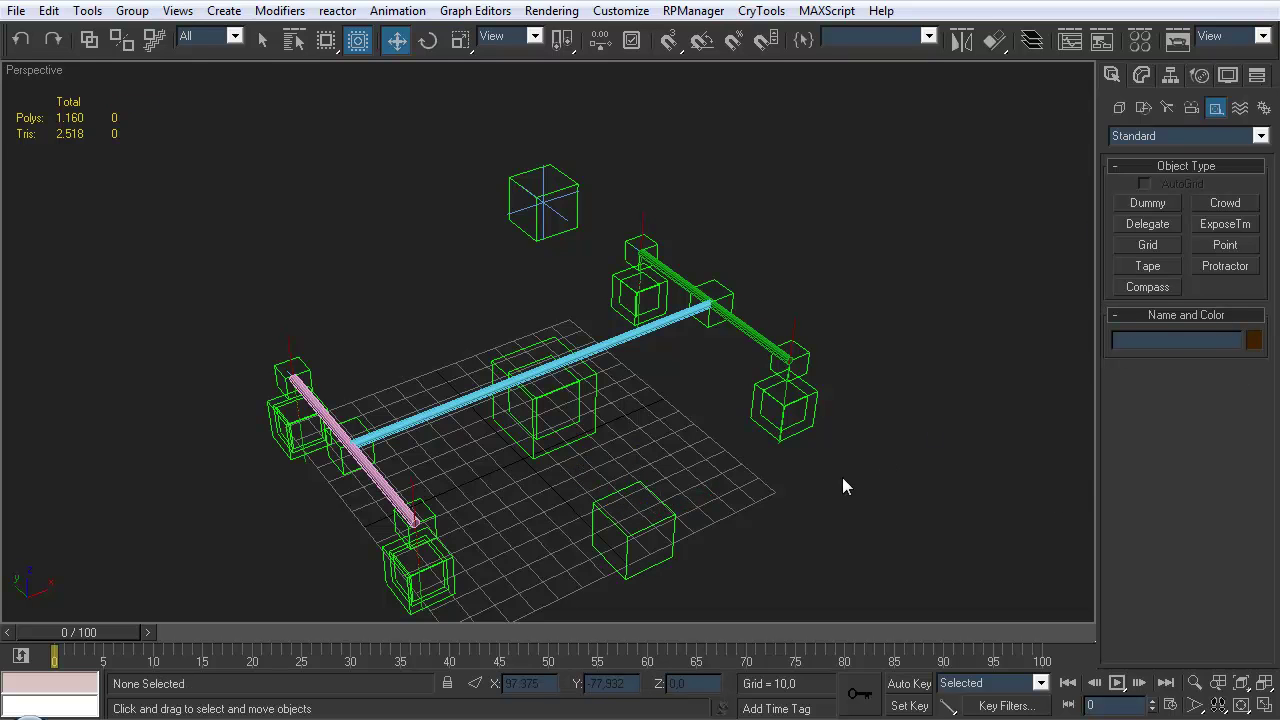
Align Dummy_Momentum_Target to Dummy_MomentumController above the rig
left_click_drag(723, 474, 609, 591)
left_click(643, 546)
left_click(993, 40)
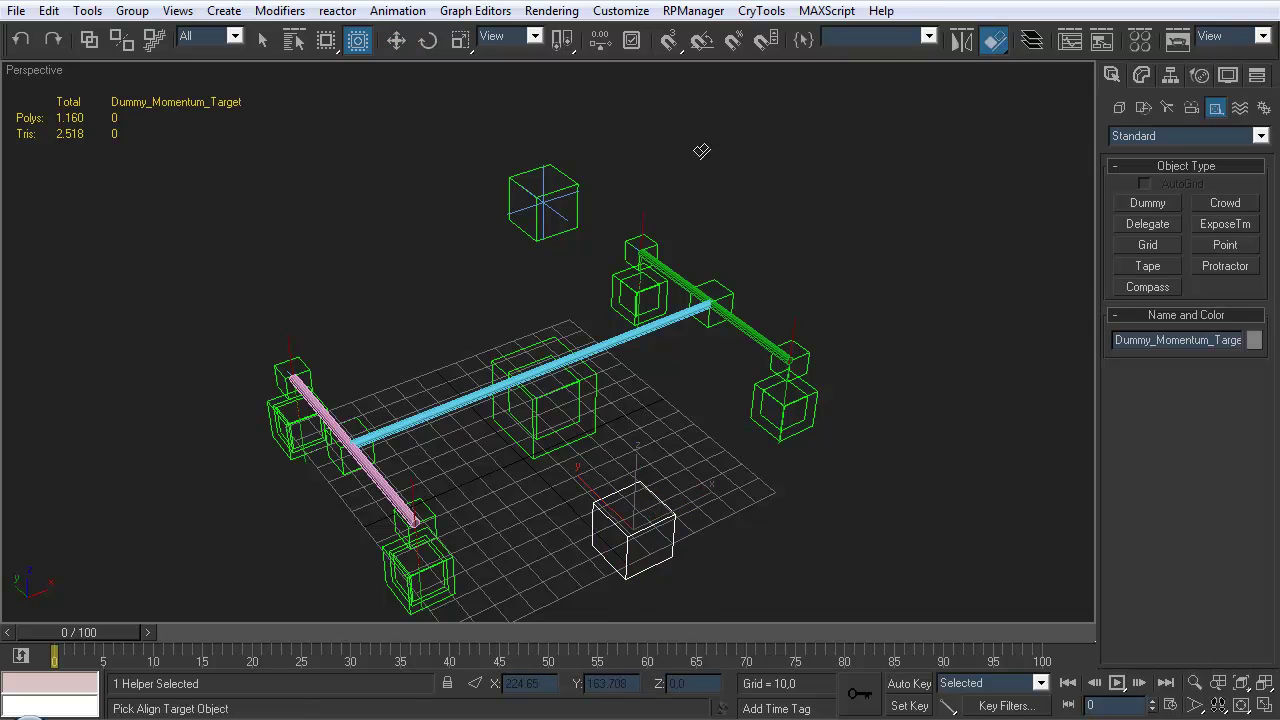
left_click(556, 176)
left_click(934, 562)
middle_click_drag(650, 455, 640, 423, "alt")
Link Dummy_Momentum_Target and IKHandle_Momentum to the large body dummy at the rig's centre as its children
left_click(89, 39)
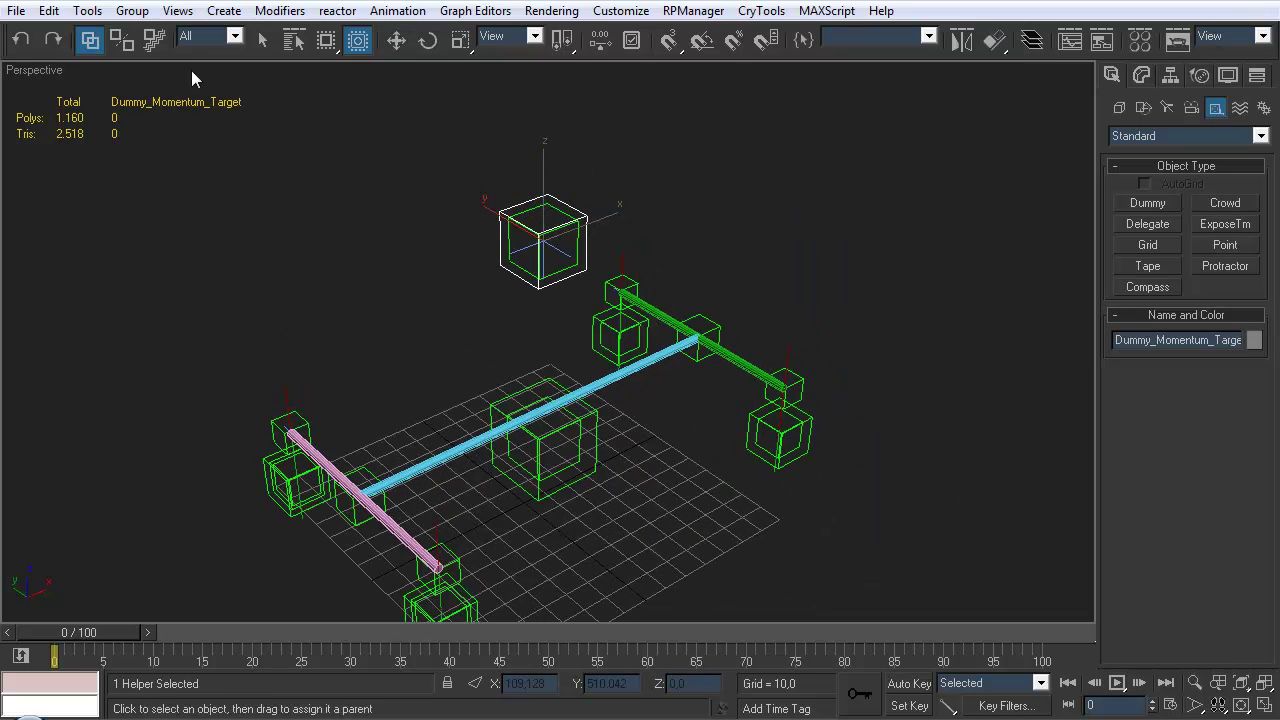
left_click_drag(580, 249, 659, 372)
middle_click_drag(659, 372, 670, 360, "alt")
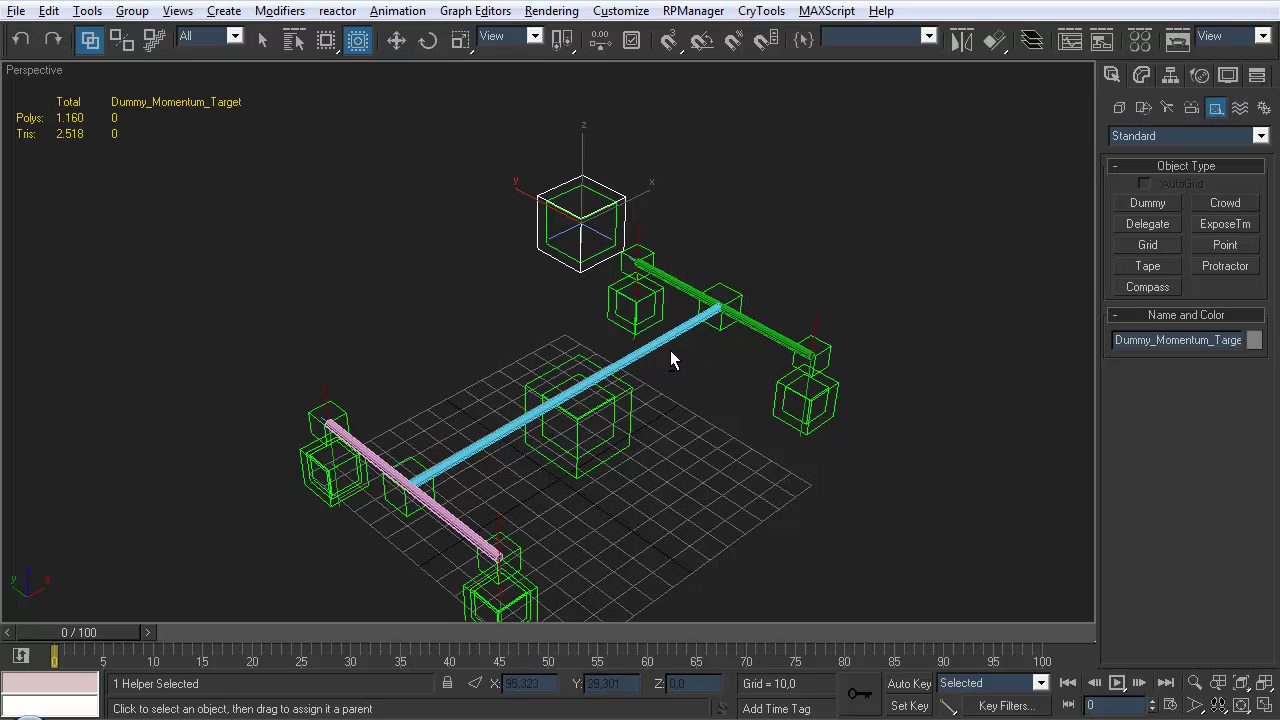
left_click(670, 168)
middle_click_drag(611, 220, 617, 229, "alt")
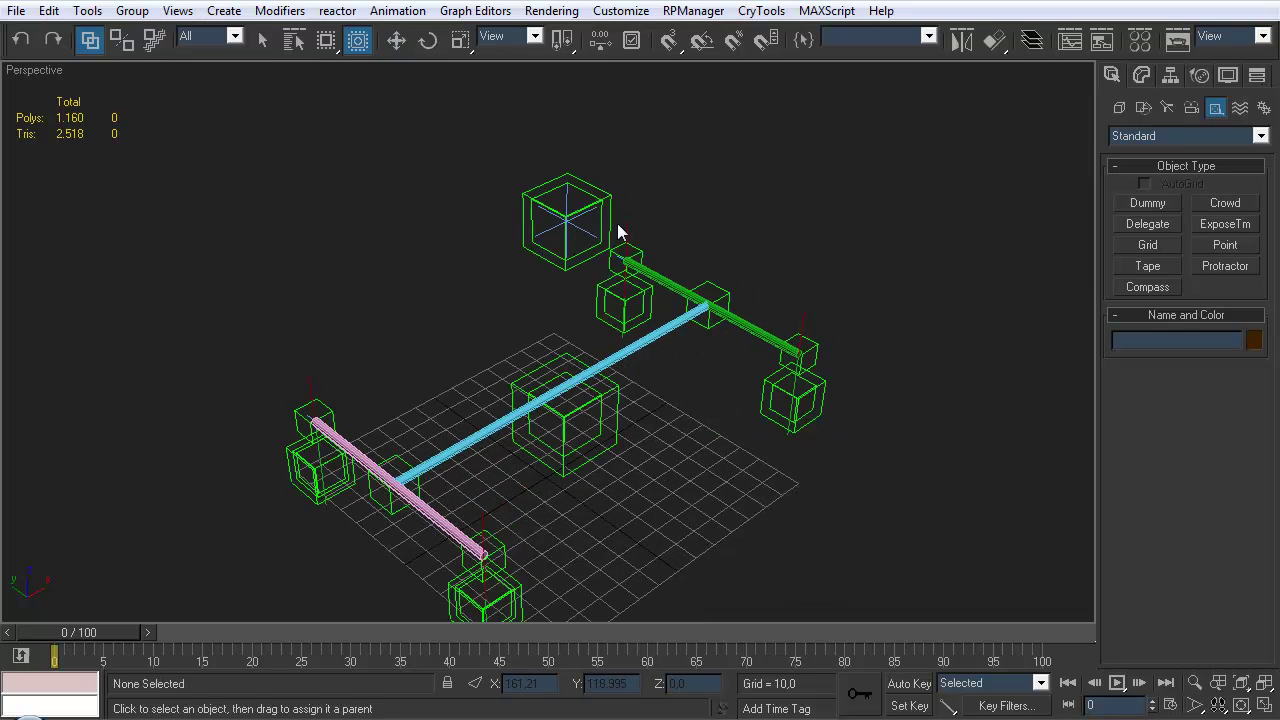
left_click_drag(585, 232, 608, 386)
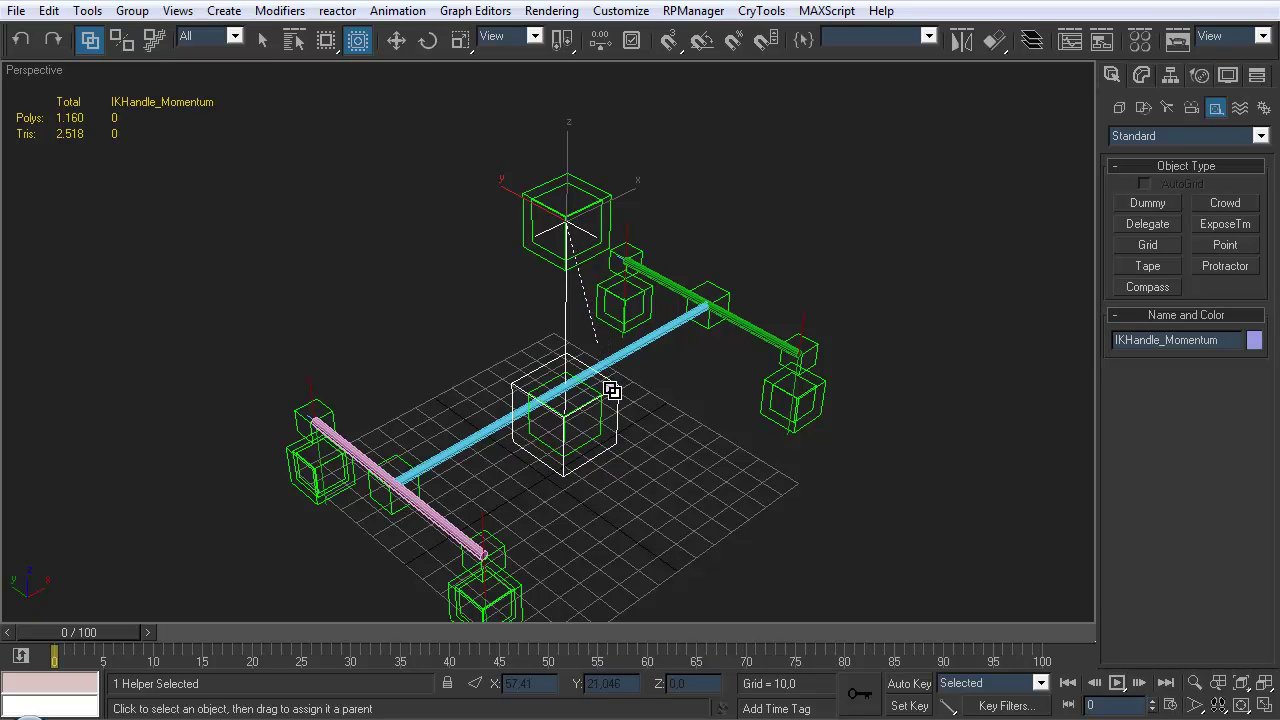
left_click(724, 230)
middle_click_drag(724, 230, 618, 270, "alt")
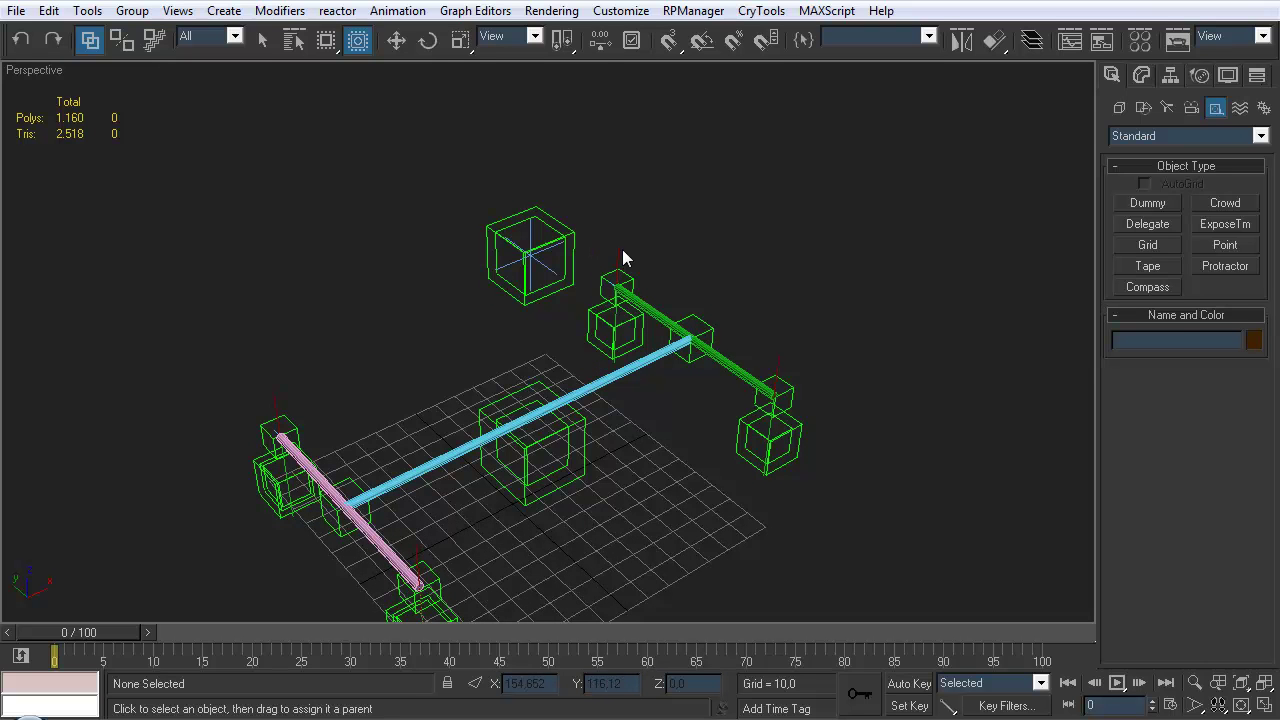
Apply a Position Constraint to IKHandle_Momentum with Dummy_Momentum_Target as its target
scroll(617, 274, "up", 3)
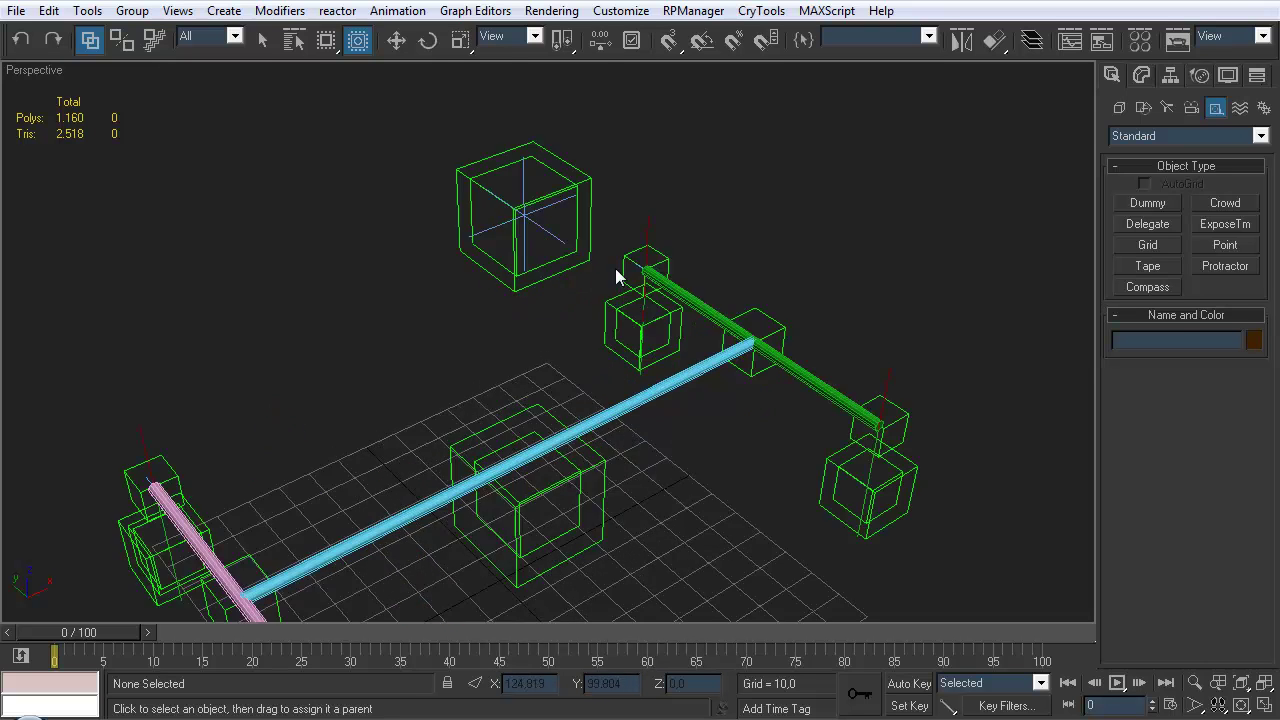
key("q")
left_click(540, 227)
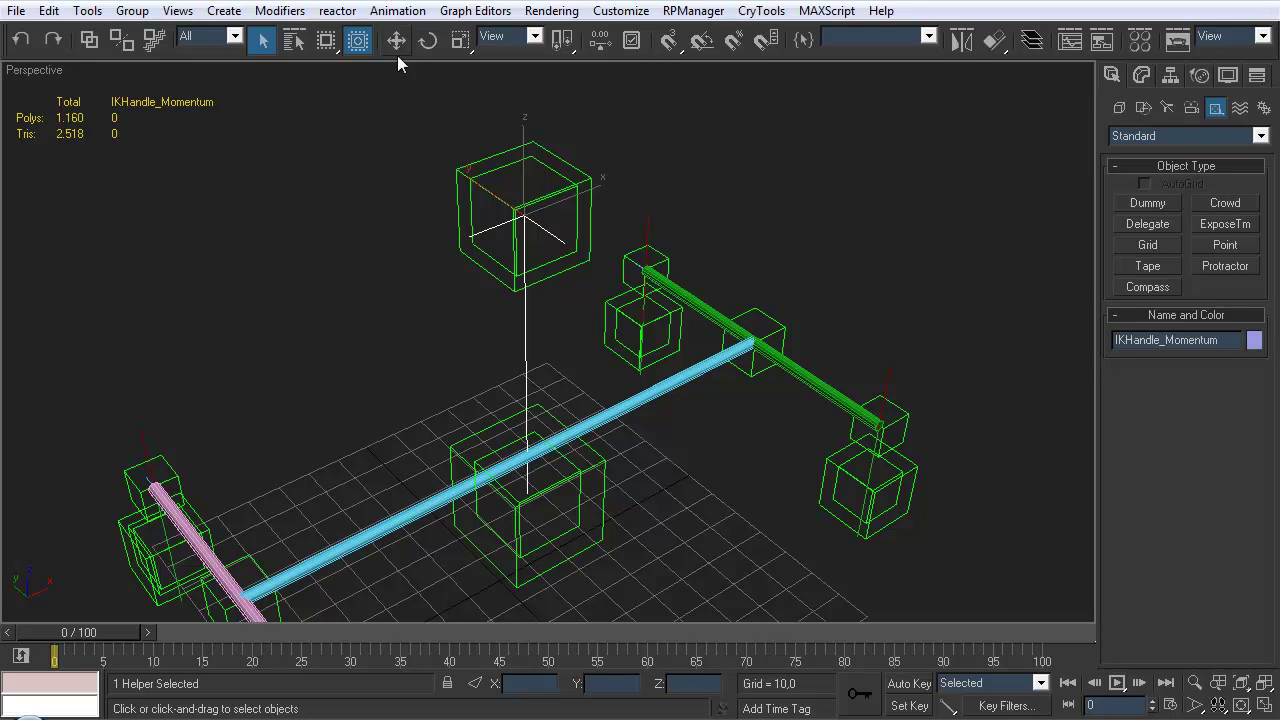
left_click(398, 10)
mouse_move(377, 66)
left_click(555, 137)
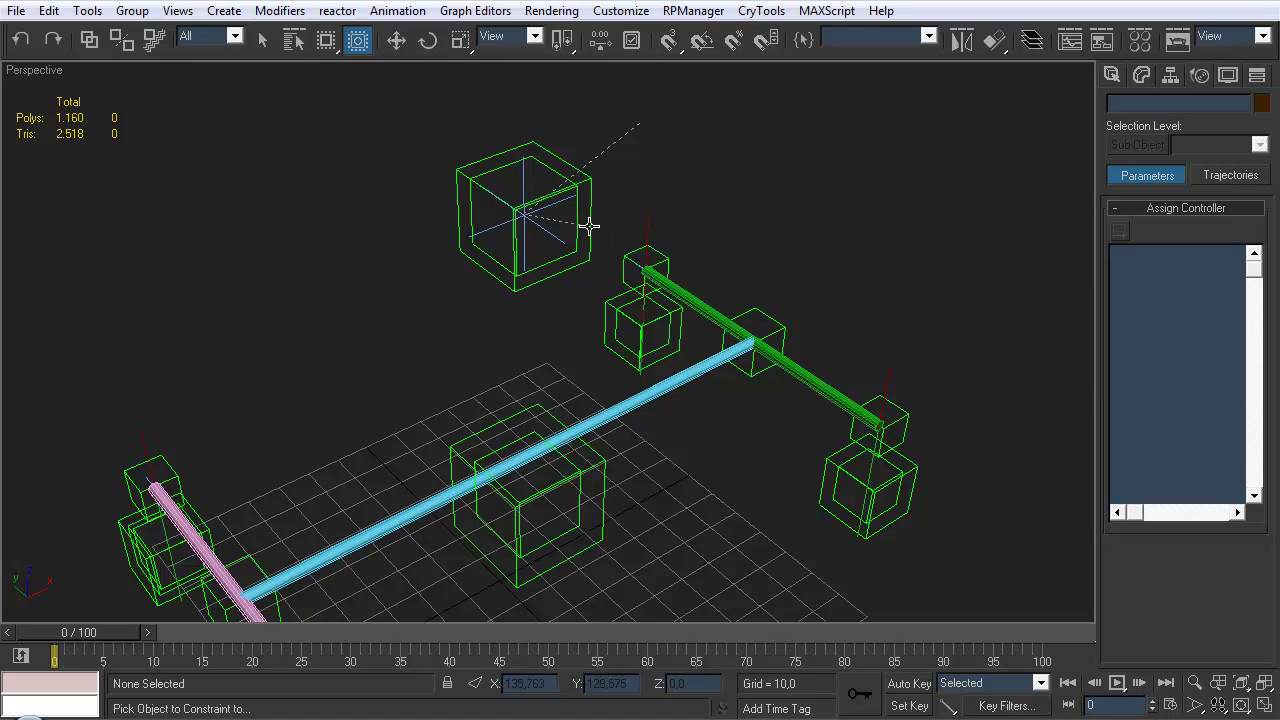
left_click(596, 238)
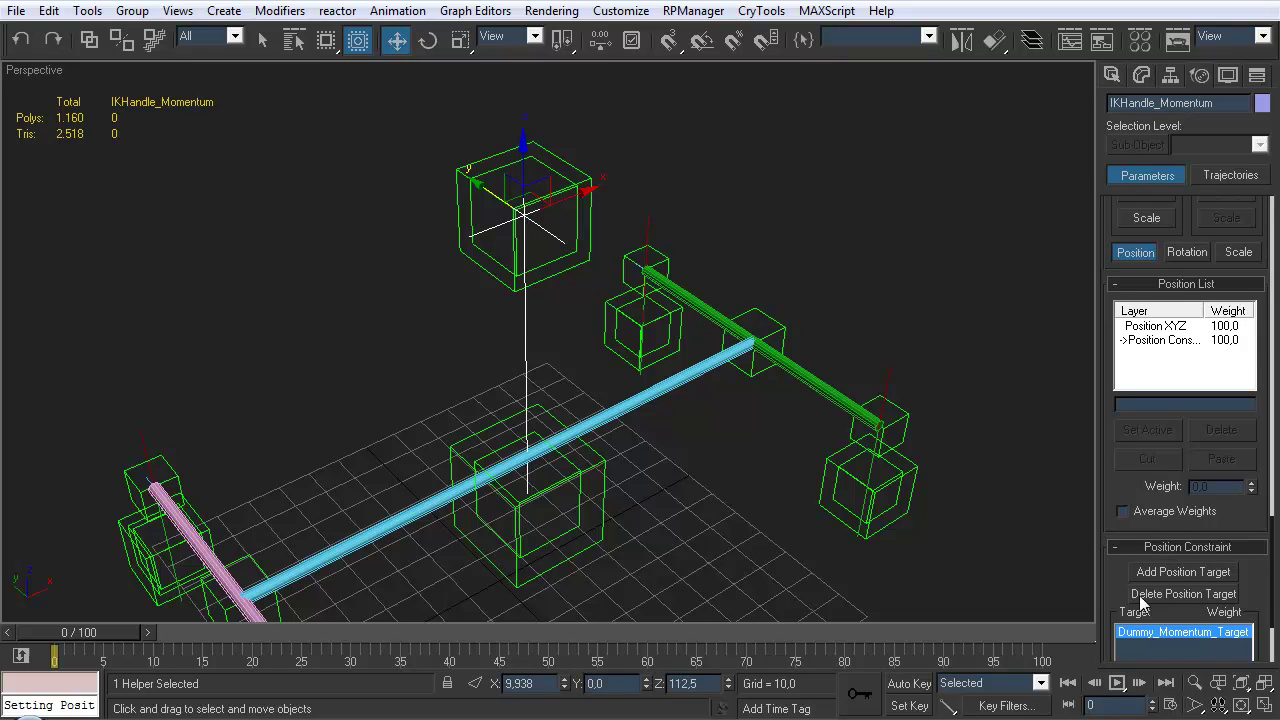
Add Dummy_MomentumController as a second position target of IKHandle_Momentum's constraint
scroll(1141, 603, "down", 3)
left_click(1201, 434)
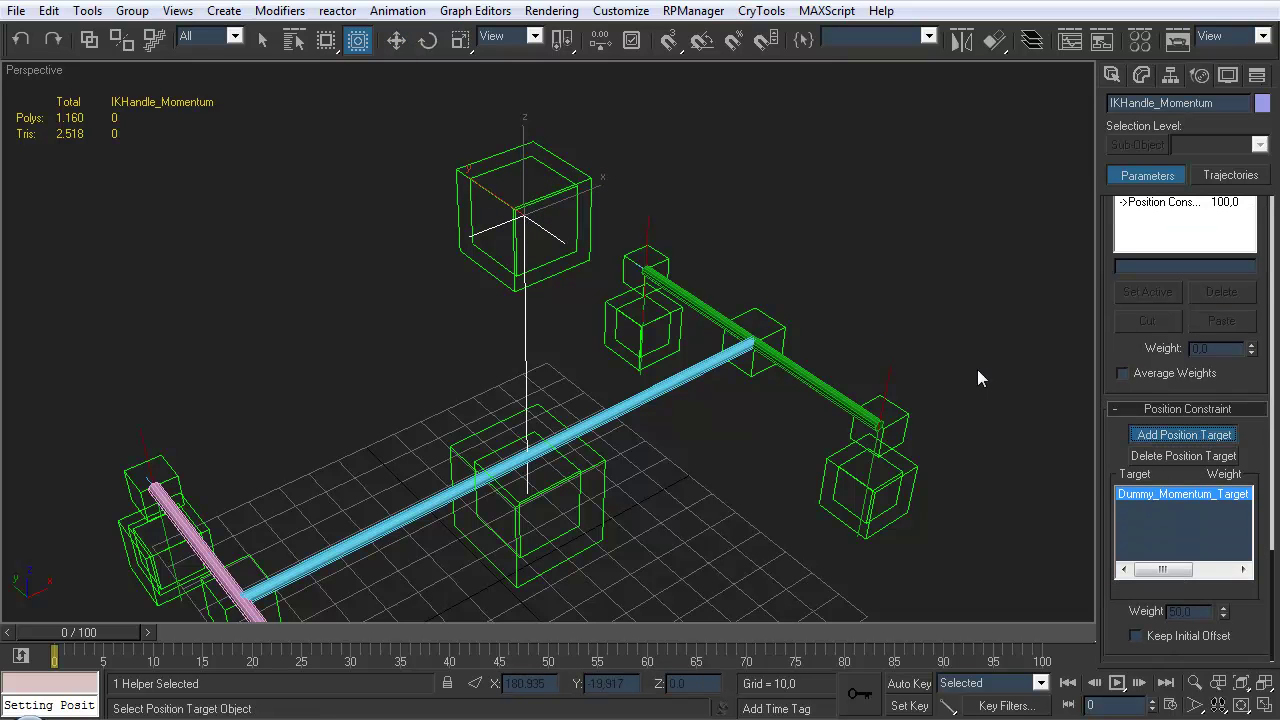
left_click(576, 220)
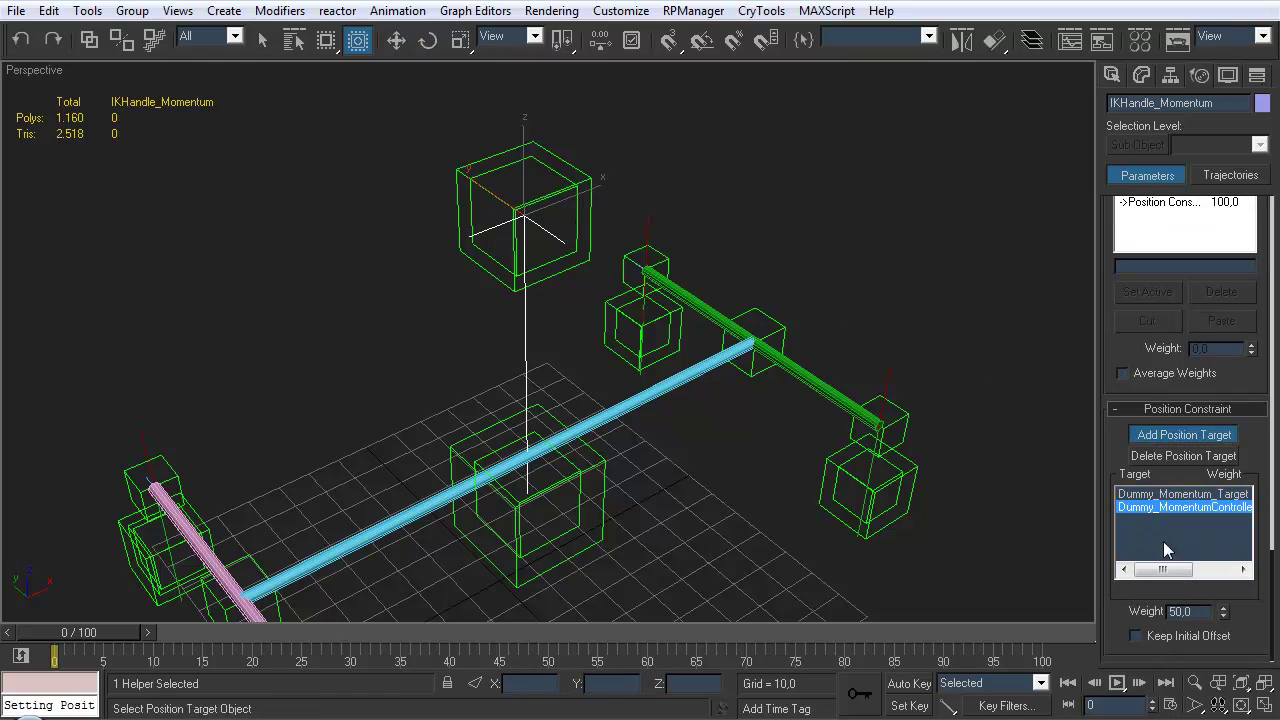
left_click(1183, 434)
Move Dummy_Momentum_Target to test the constrained IK handle, and undo the move
middle_click_drag(631, 376, 595, 327)
right_click(650, 486)
middle_click_drag(563, 550, 571, 334, "alt")
left_click(525, 231)
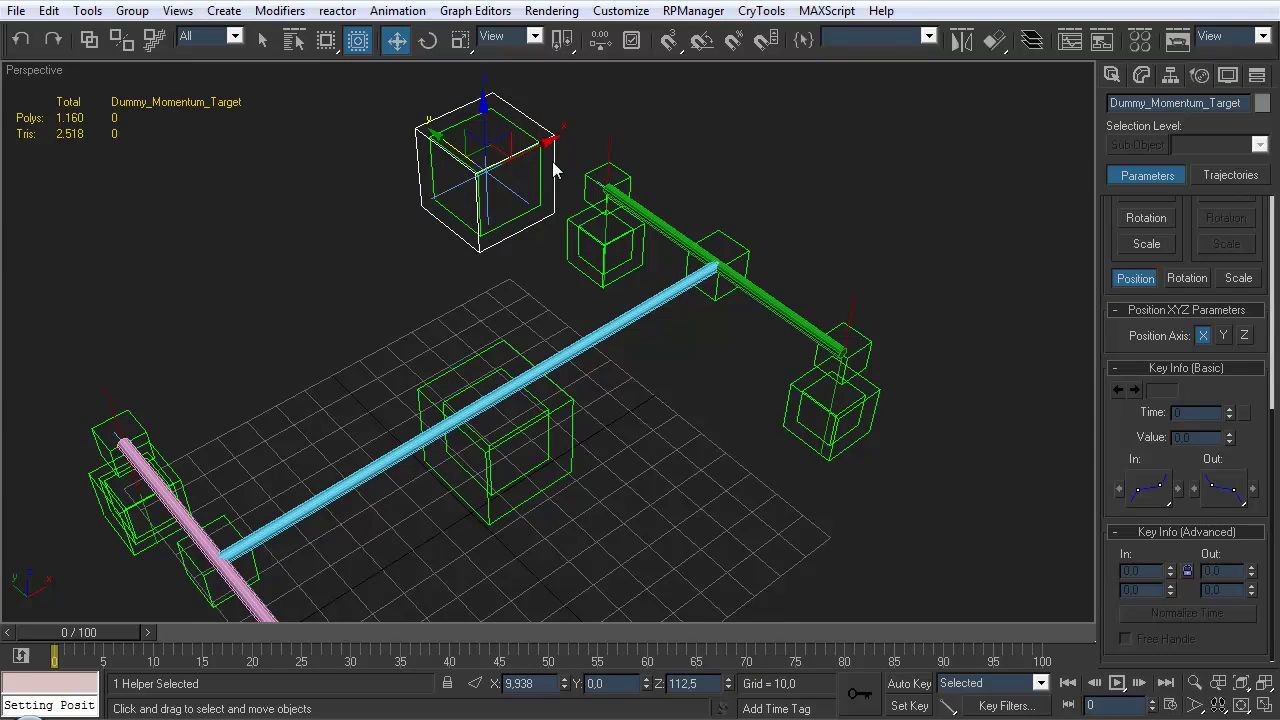
left_click_drag(500, 170, 412, 272)
key("ctrl+z")
Set IKHandle_Momentum's position target weights to 10 for Dummy_Momentum_Target and 90 for Dummy_MomentumController, and clear the selection
left_click(514, 192)
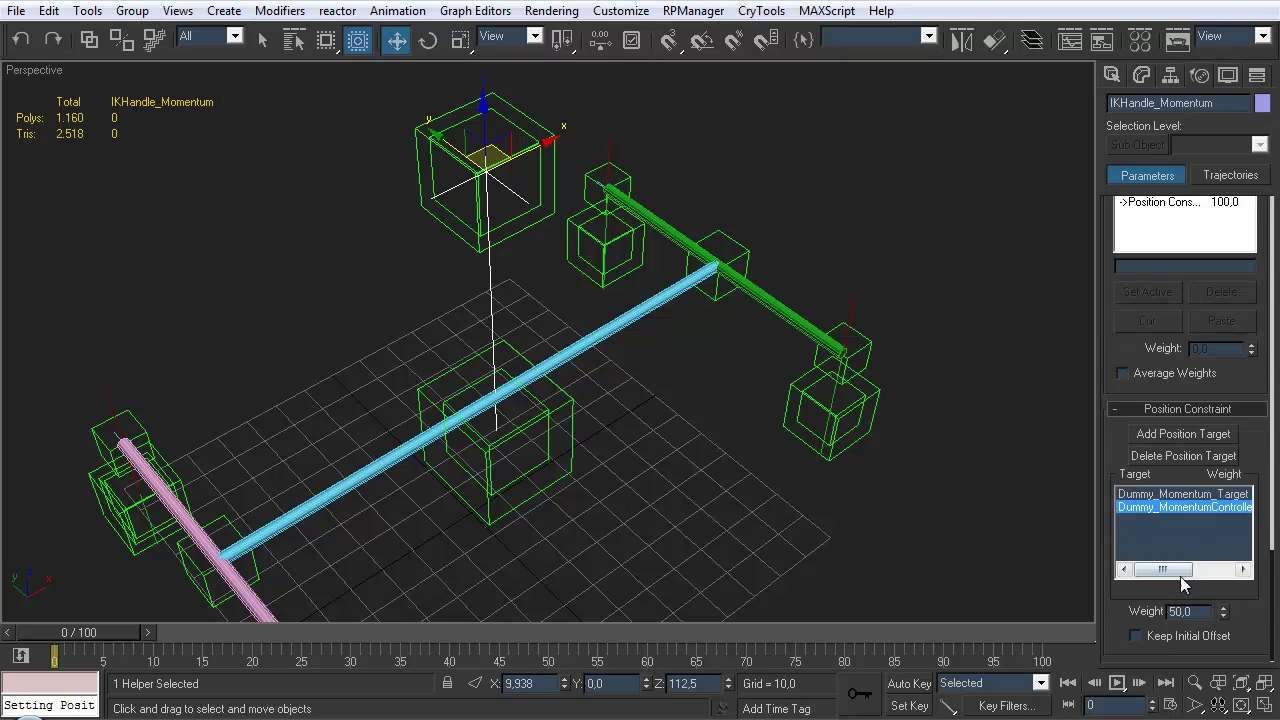
left_click(1200, 495)
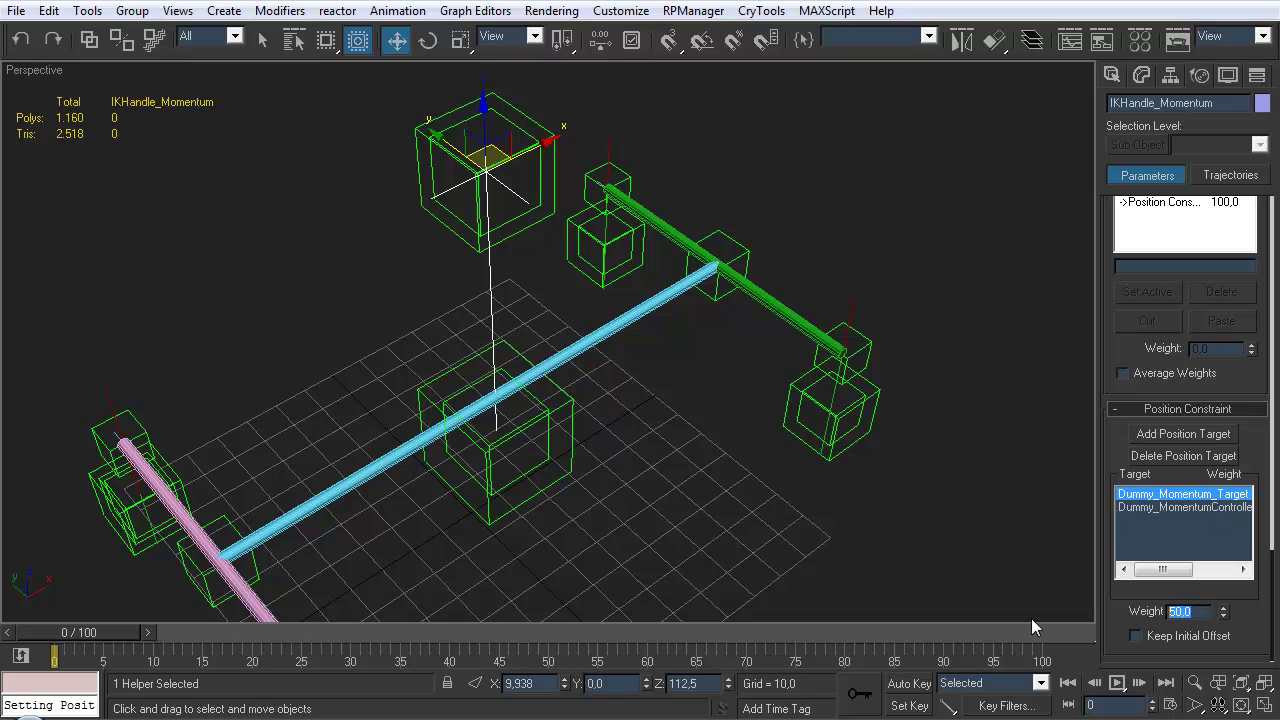
type("10")
left_click(1148, 507)
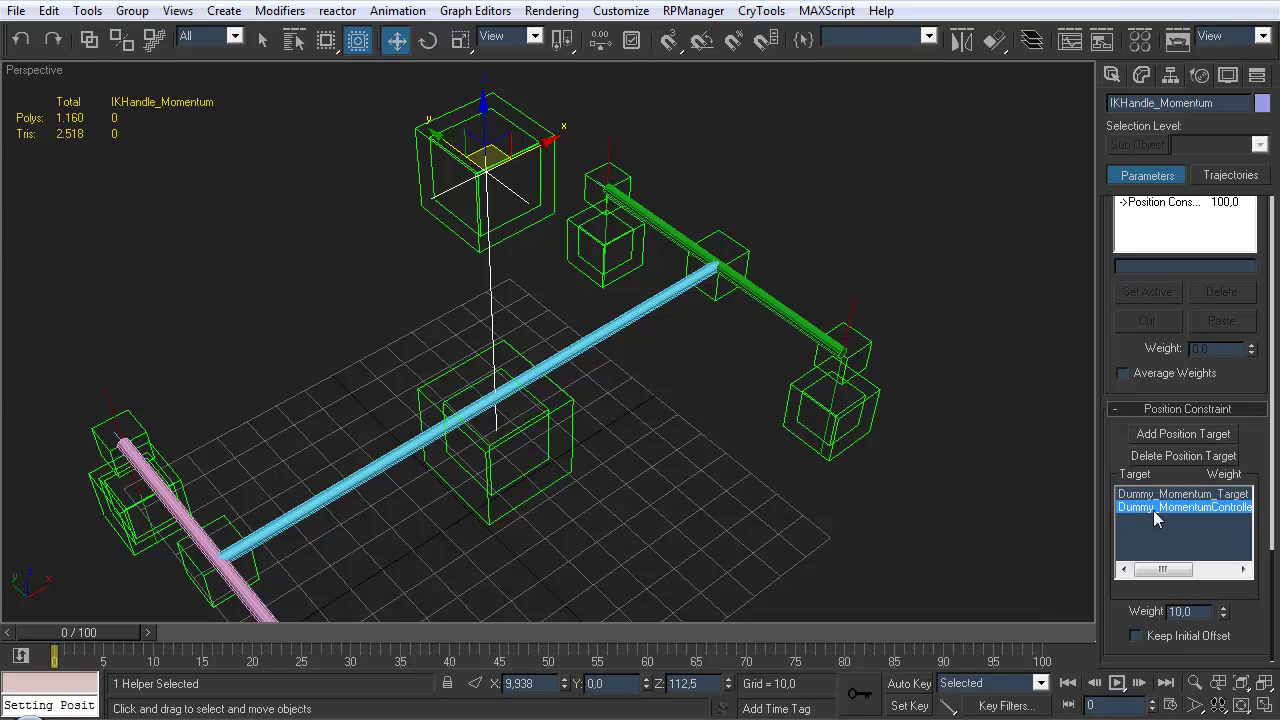
double_click(1193, 614)
type("90")
left_click(606, 352)
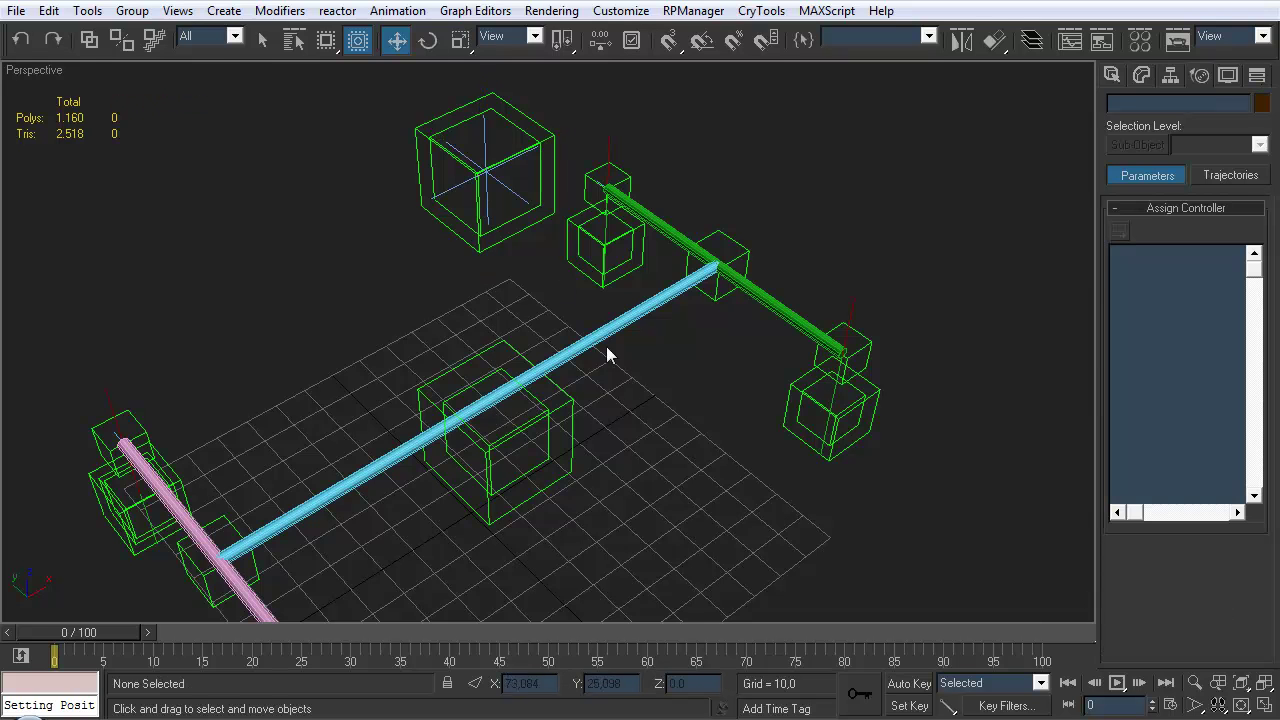
Try moving Dummy_Momentum_Target above the rig, and unhide the Mesh layer to show the car body
left_click(517, 237)
left_click_drag(496, 166, 741, 192)
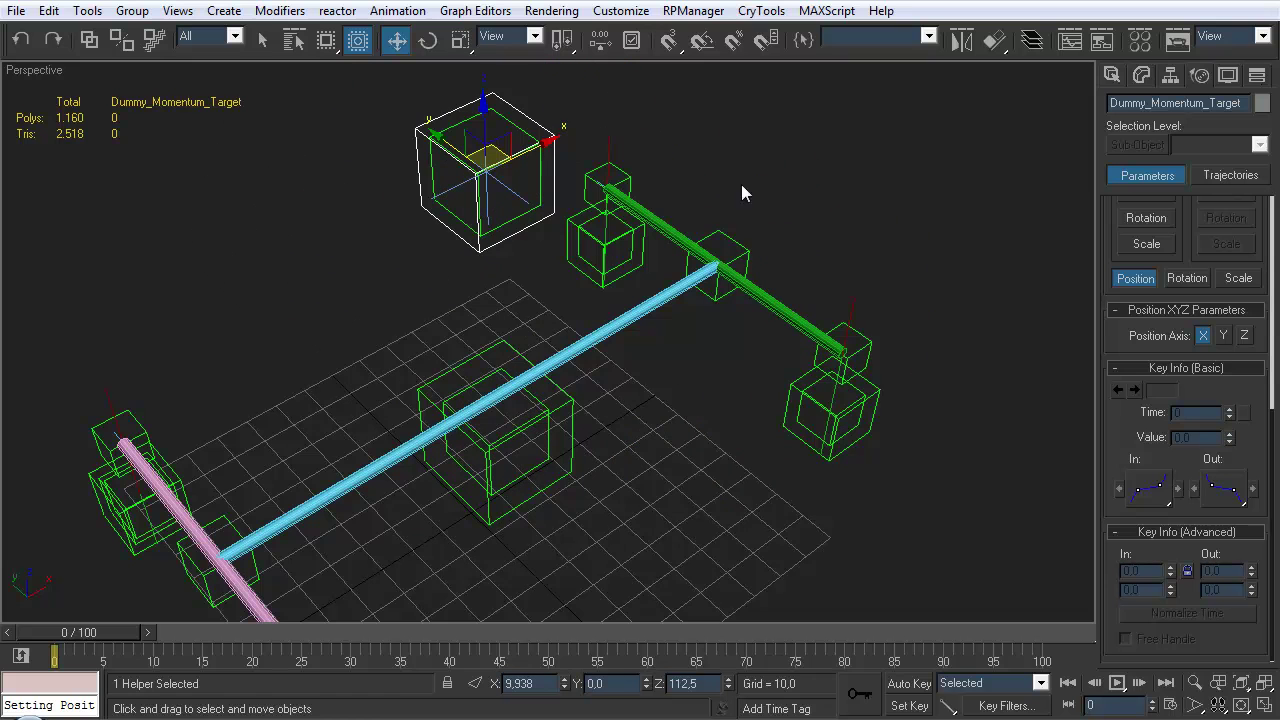
left_click(1031, 40)
scroll(560, 360, "down", 5)
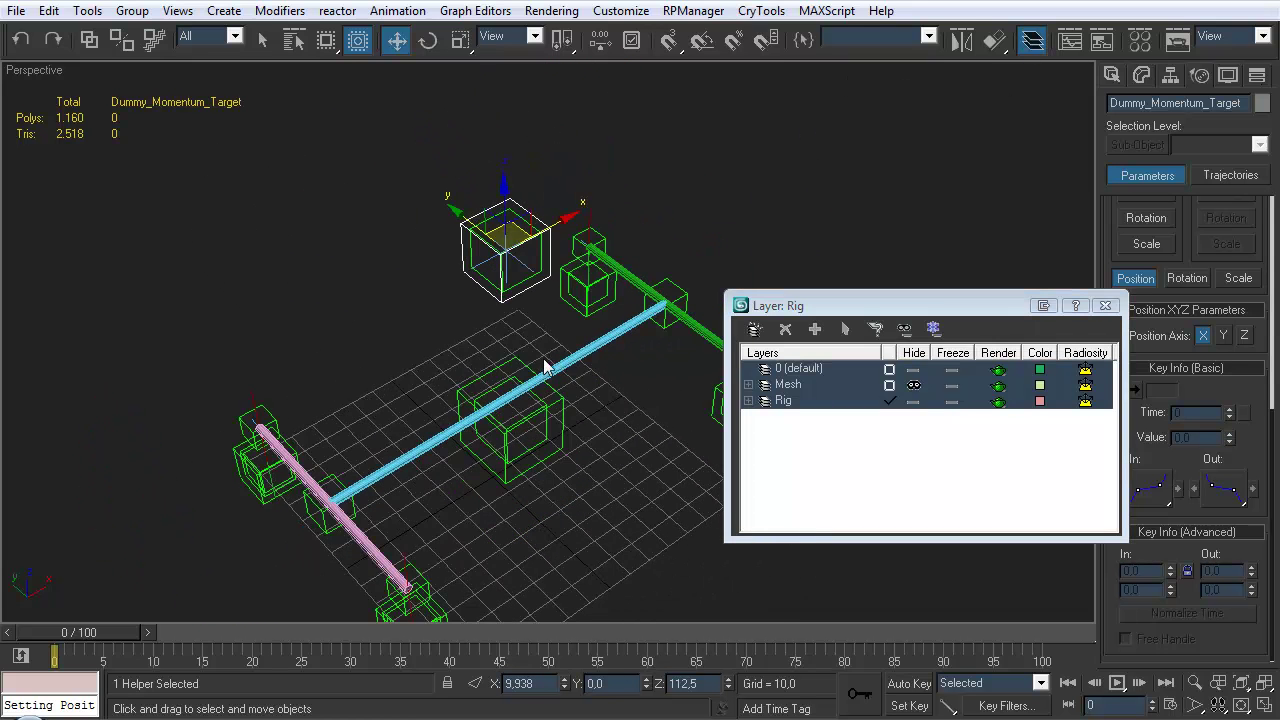
left_click(913, 384)
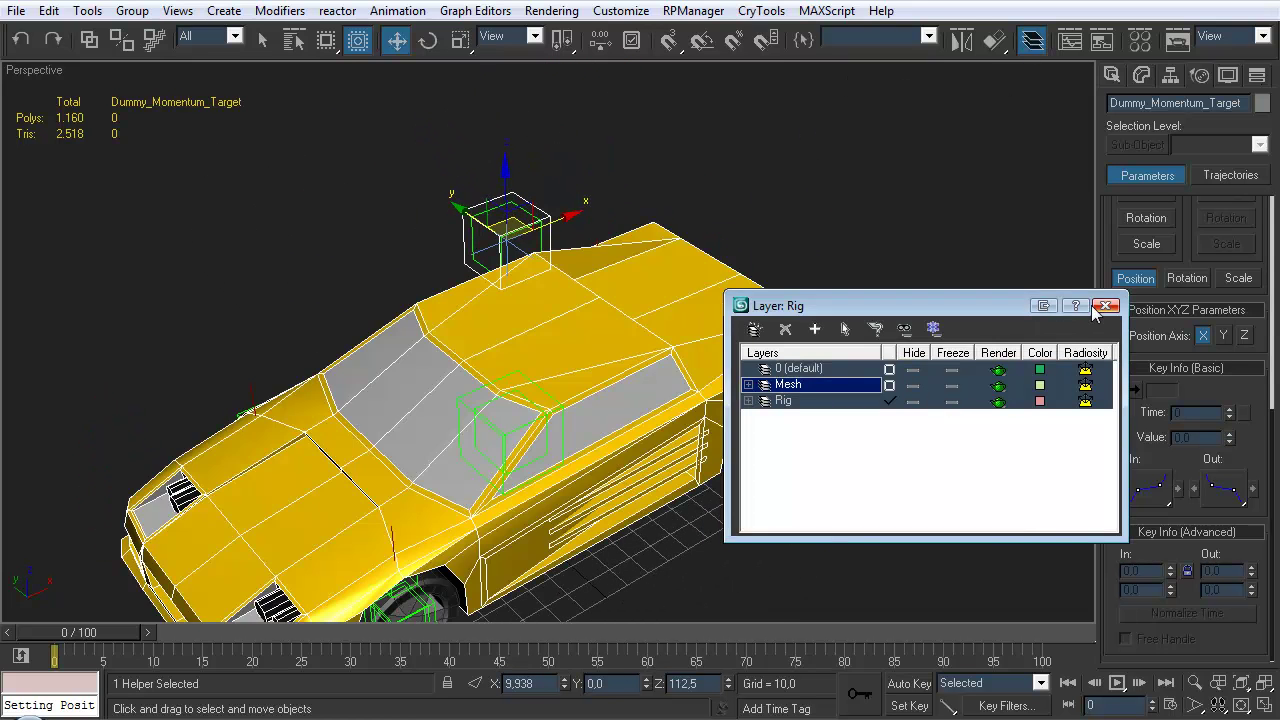
left_click(1105, 305)
Test the body's roll and pitch by moving Dummy_Momentum_Target in side and front views, cancel the moves and clear the selection
middle_click_drag(763, 343, 681, 198, "alt")
left_click_drag(681, 198, 669, 201)
left_click_drag(616, 211, 644, 235)
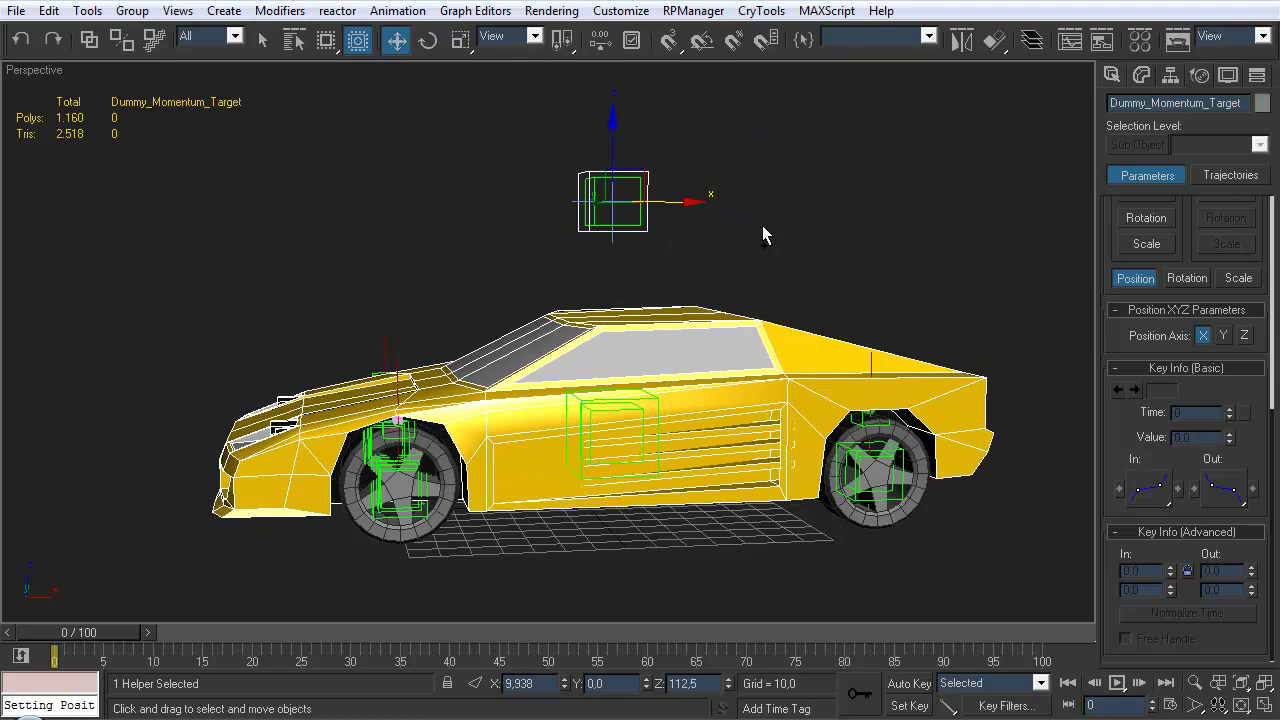
middle_click_drag(644, 235, 716, 192, "alt")
left_click_drag(476, 210, 435, 258)
left_click_drag(662, 345, 771, 376)
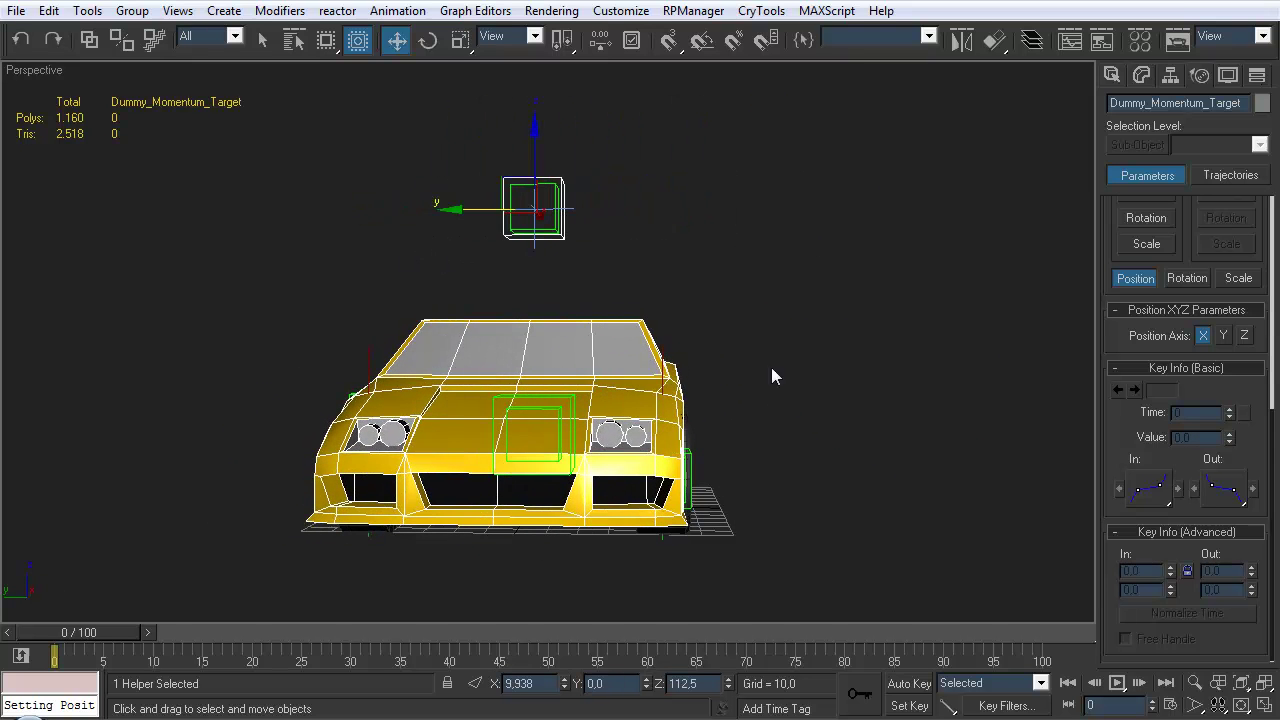
middle_click_drag(812, 367, 833, 508, "alt")
left_click(833, 508)
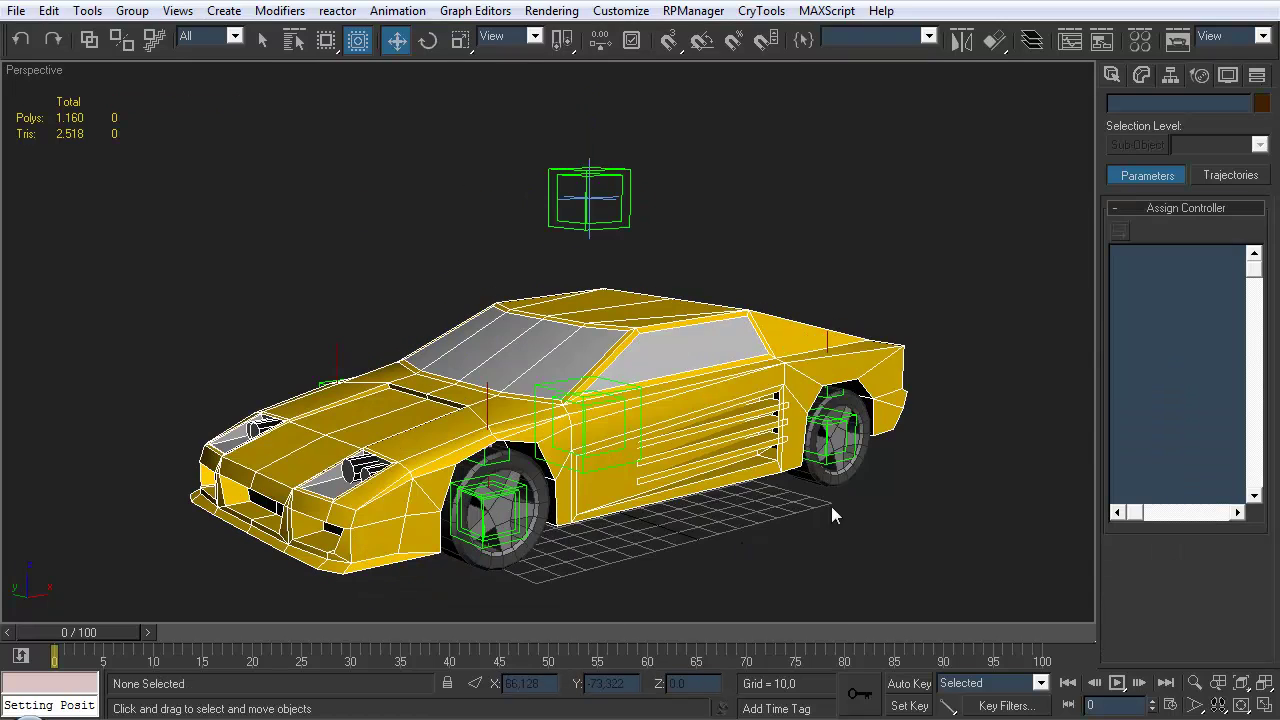
Try moving the near rear wheel's dummy, undo the move and clear the selection
left_click(843, 451)
mouse_move(824, 377)
left_mouse_down()
mouse_move(829, 360)
mouse_move(832, 385)
mouse_move(824, 335)
mouse_move(834, 345)
mouse_move(819, 371)
left_mouse_up()
key("ctrl+z")
left_click(845, 556)
middle_click_drag(728, 366, 684, 406, "alt")
Hide the Mesh layer so that only the rig objects are shown
left_click(1032, 40)
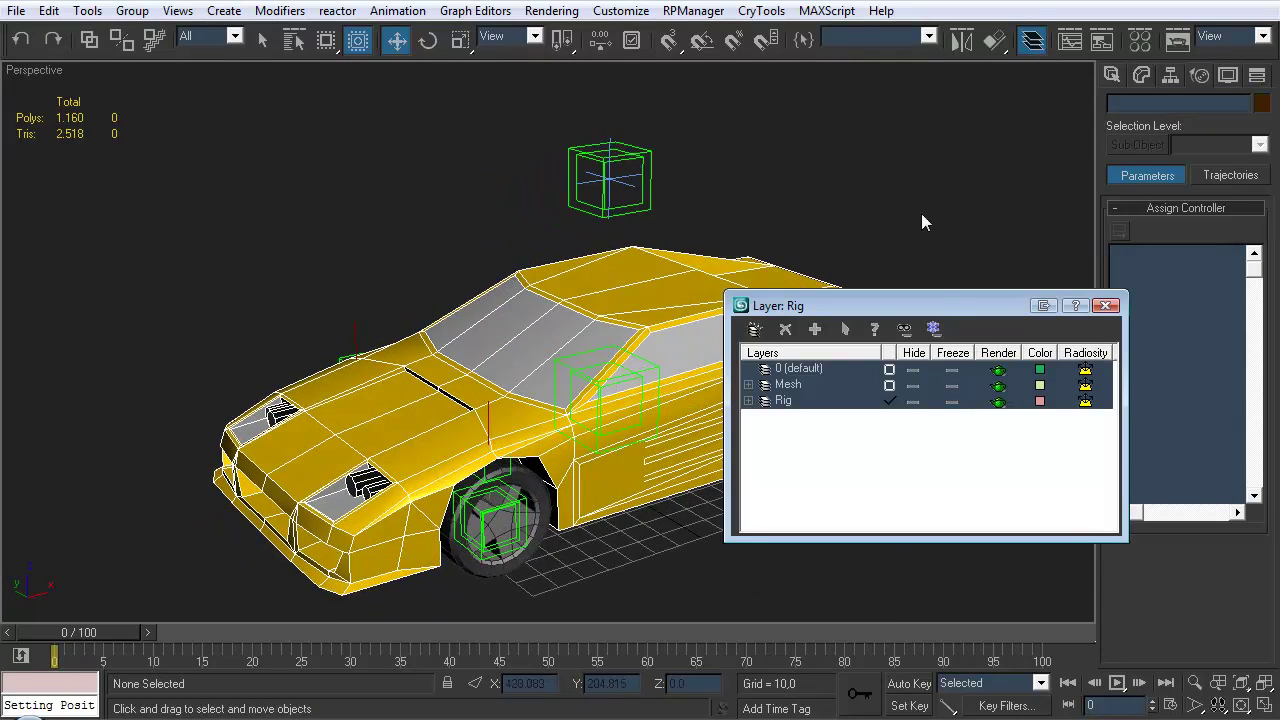
left_click(912, 386)
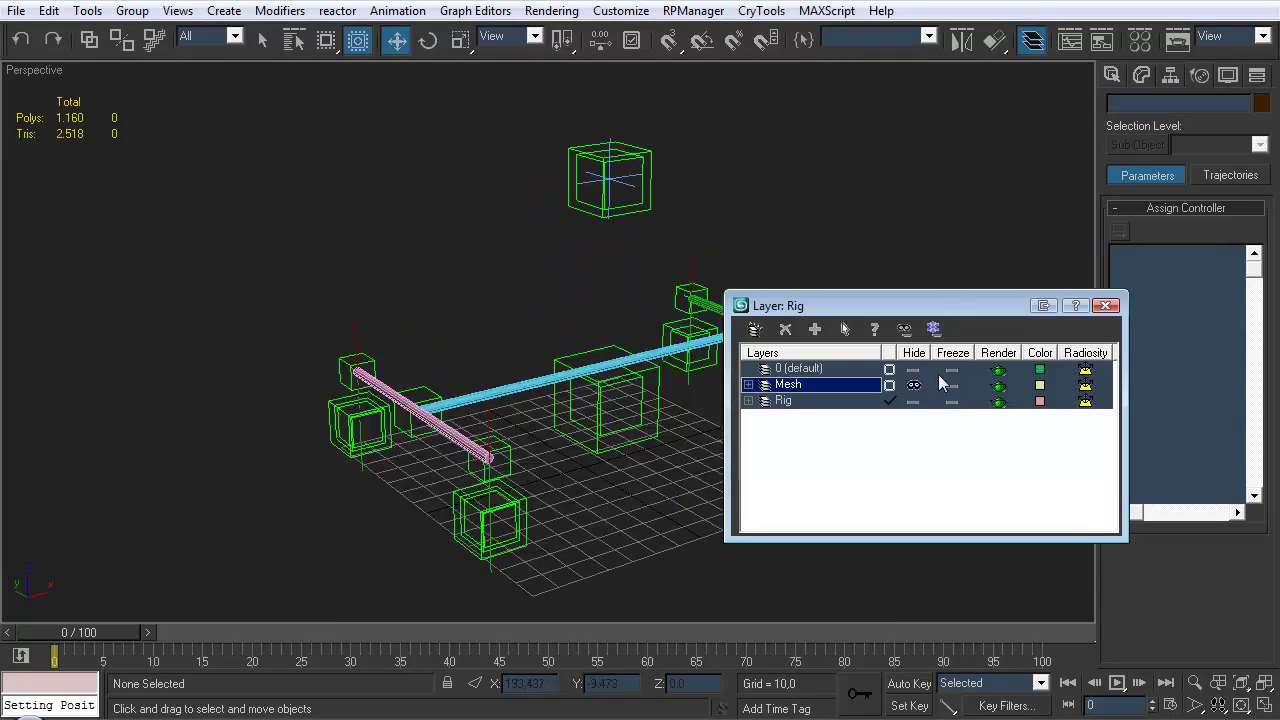
left_click(1105, 305)
middle_click_drag(712, 348, 683, 408, "alt")
scroll(692, 324, "down", 3)
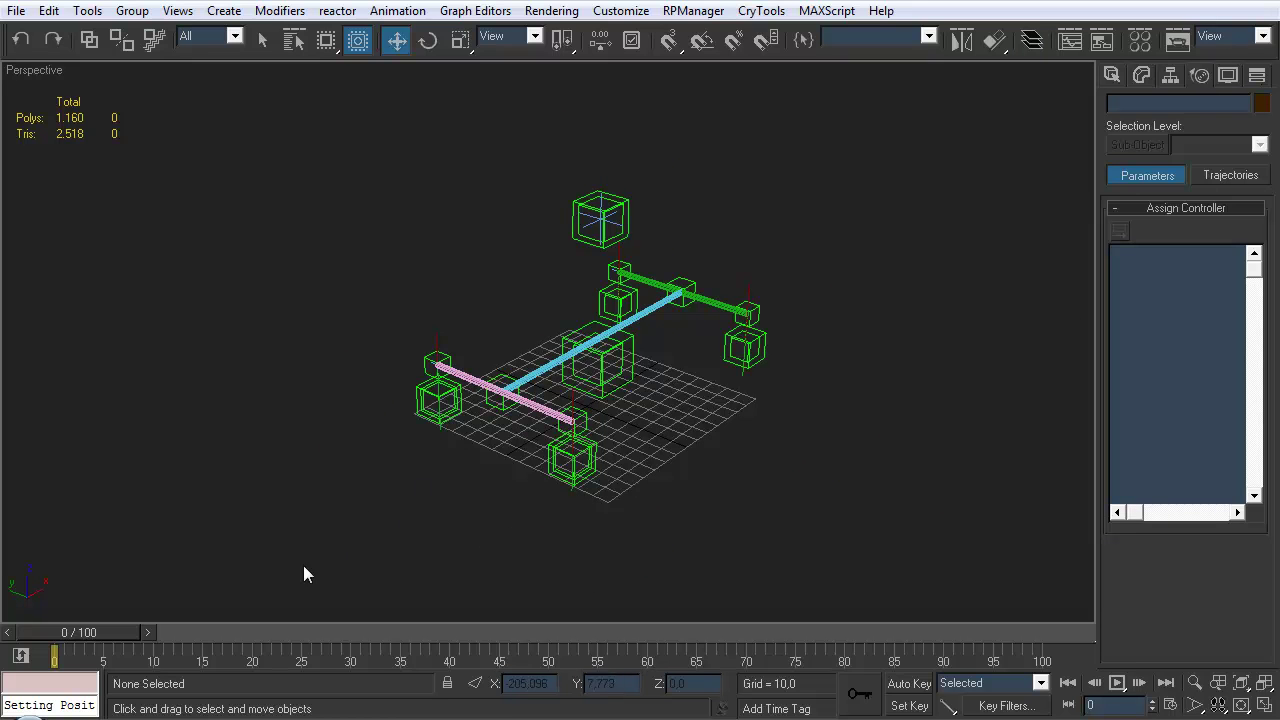
Test moving and rotating all rig objects together, revert the transforms and clear the selection
key("ctrl+a")
left_click_drag(634, 318, 695, 292)
key("ctrl+z")
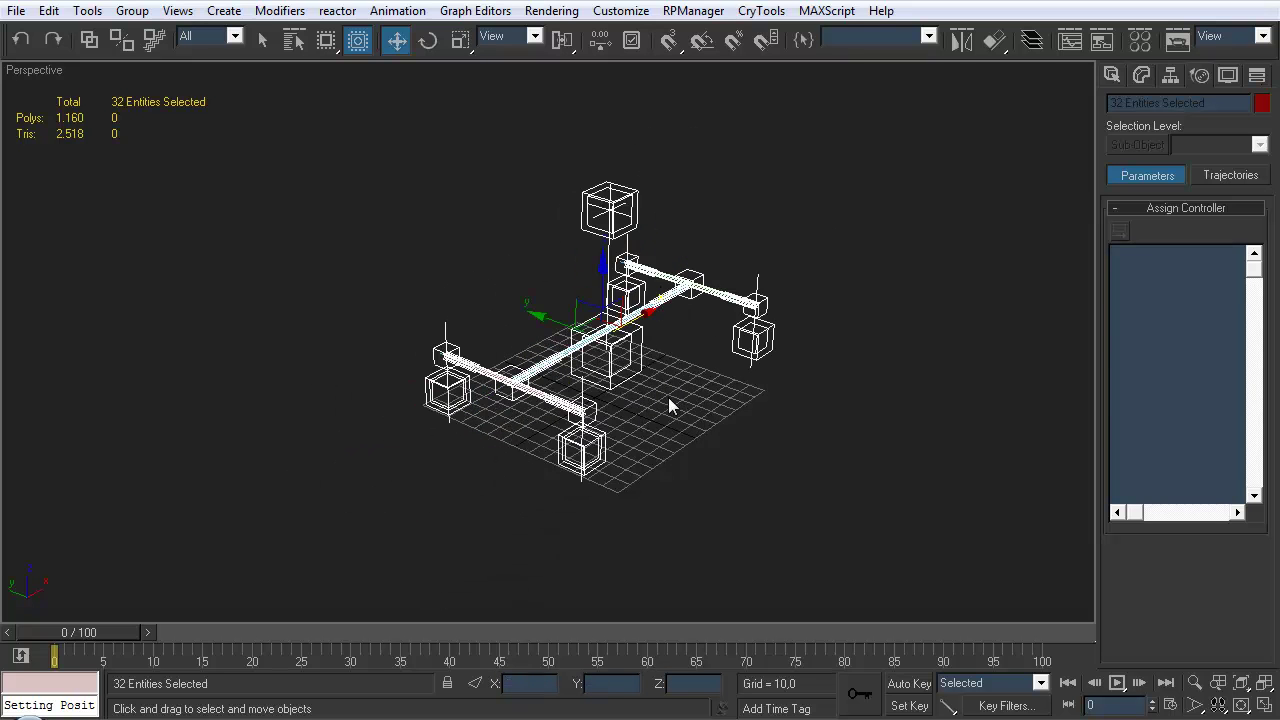
middle_click_drag(700, 407, 671, 451, "alt")
key("e")
left_click_drag(633, 370, 700, 470)
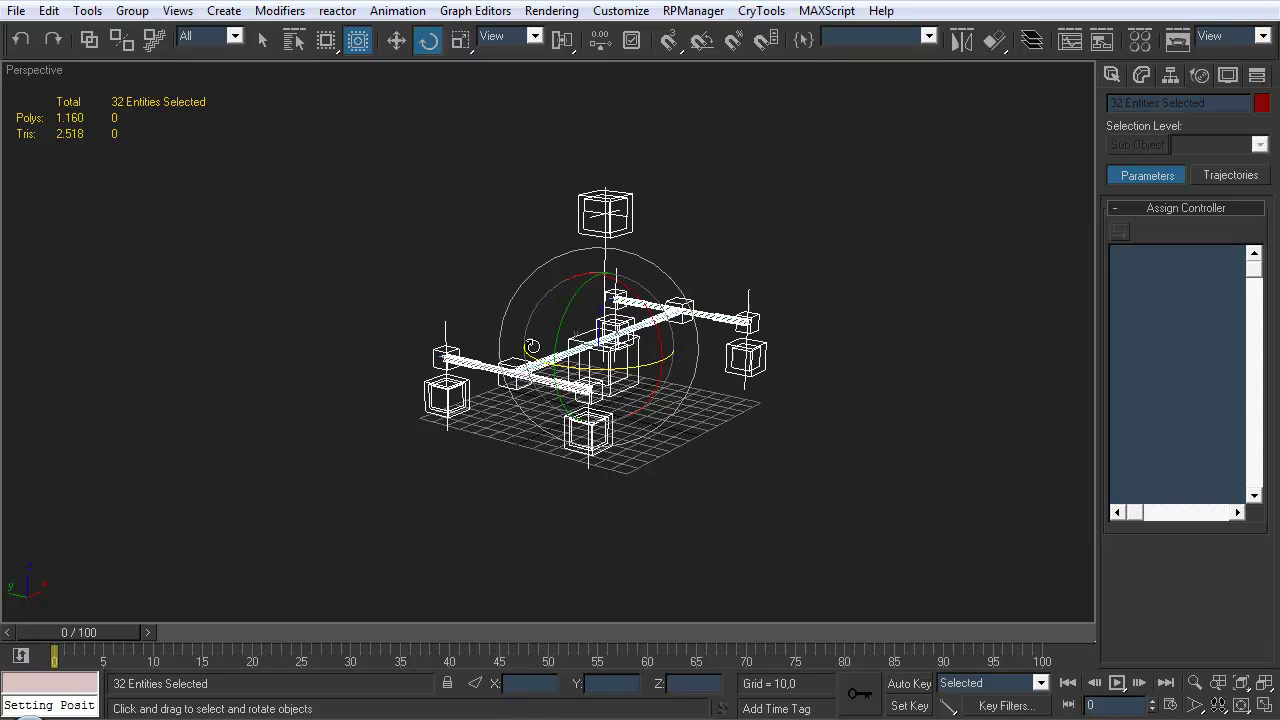
left_click(720, 478)
Draw a small circle spline on the ground grid near the middle of the front axle
middle_click_drag(734, 378, 610, 386, "alt")
middle_click_drag(463, 525, 386, 365, "alt")
middle_click_drag(543, 476, 600, 300, "alt")
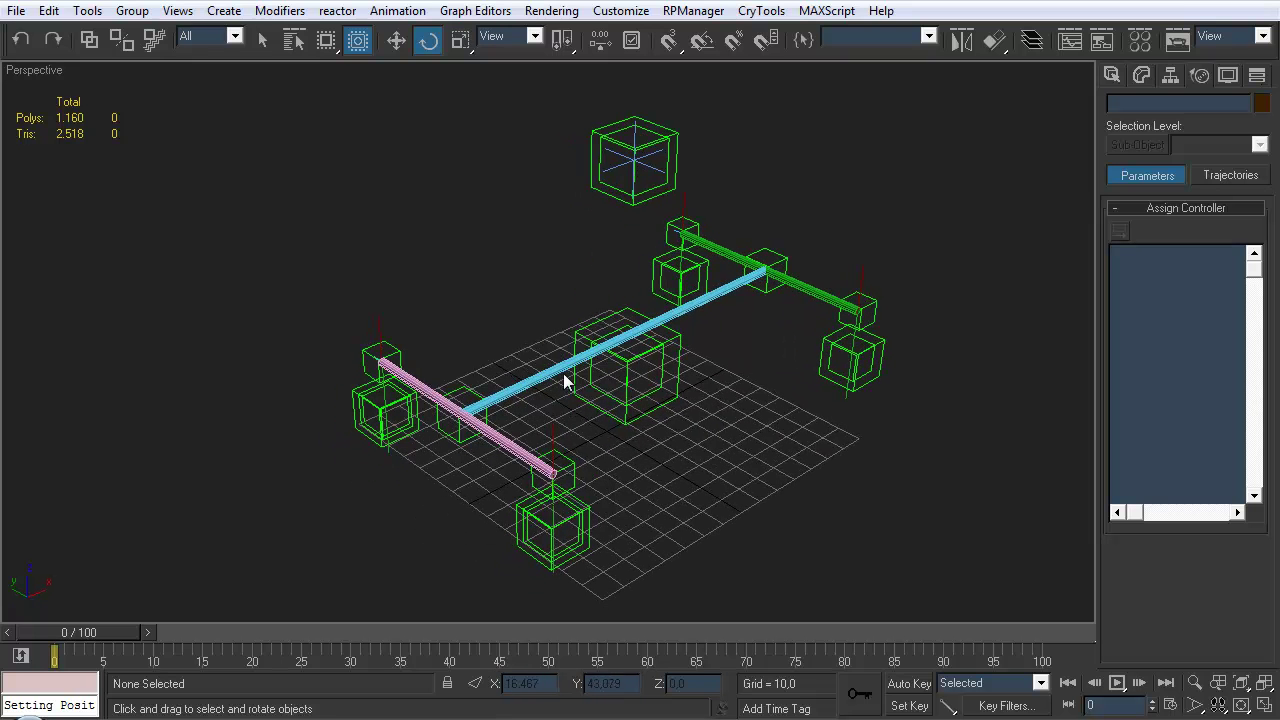
middle_click_drag(530, 435, 900, 260, "alt")
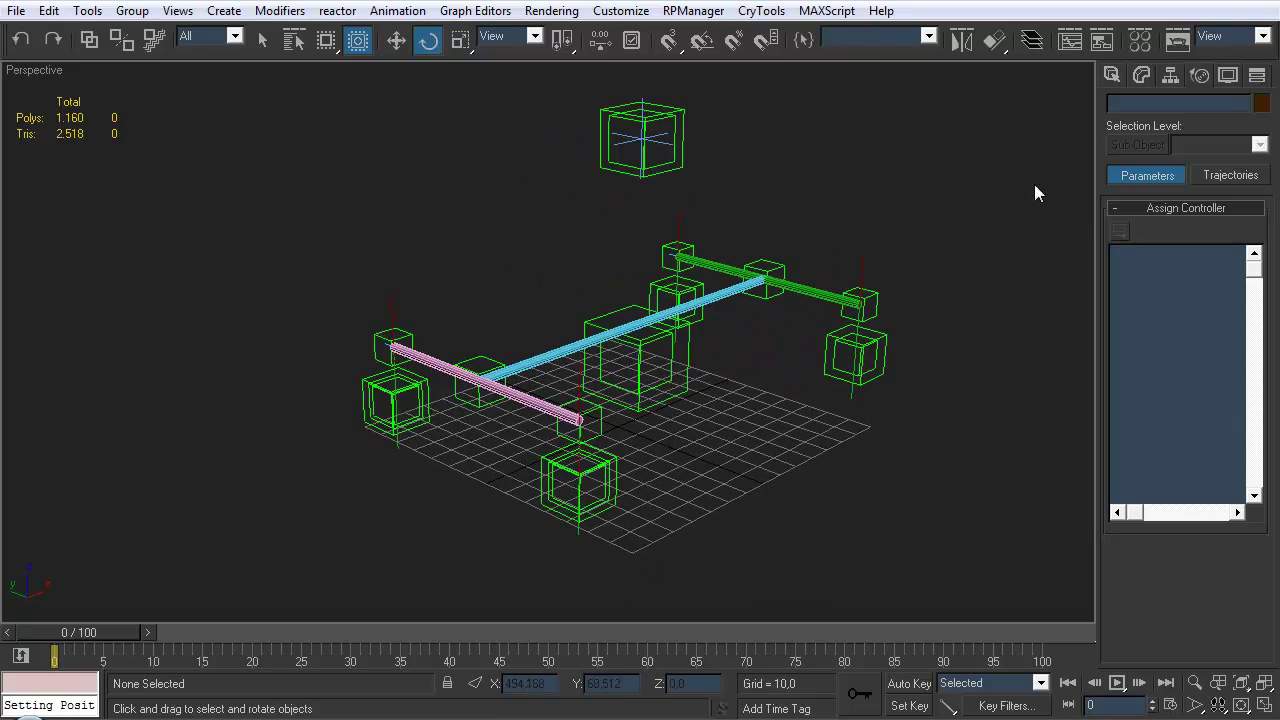
left_click(1111, 76)
middle_click_drag(781, 285, 836, 310, "alt")
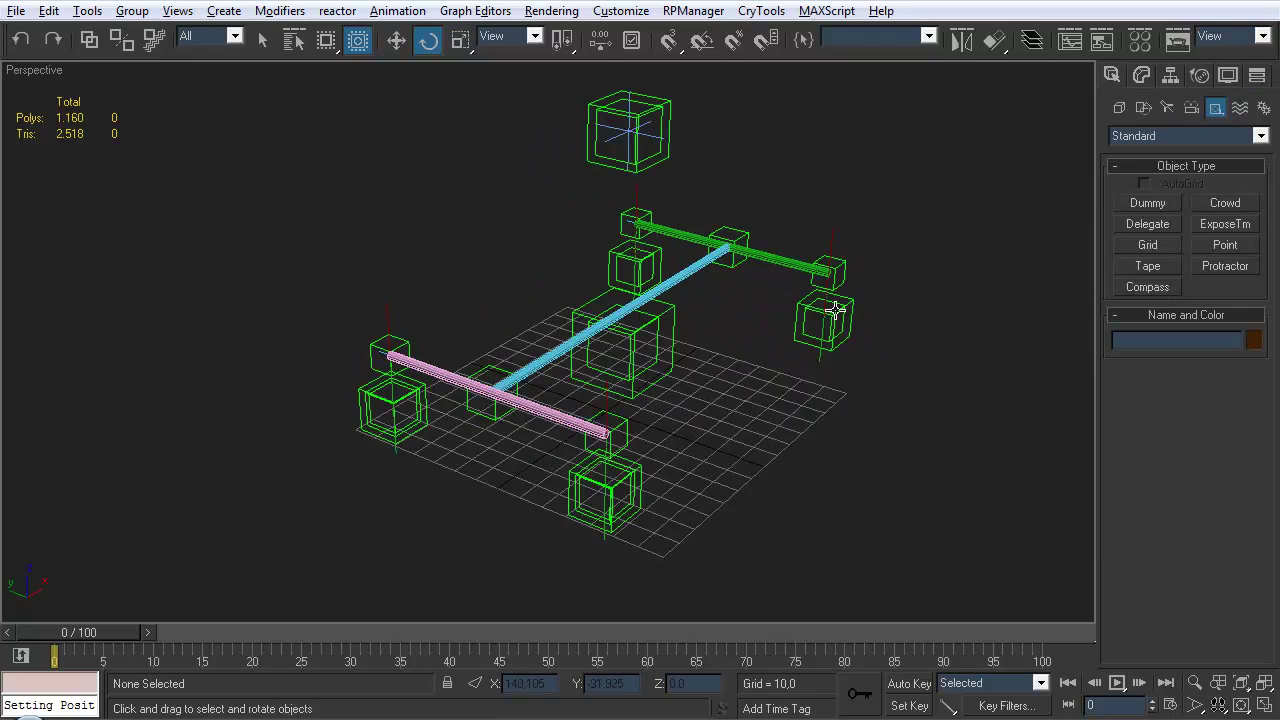
left_click(1144, 108)
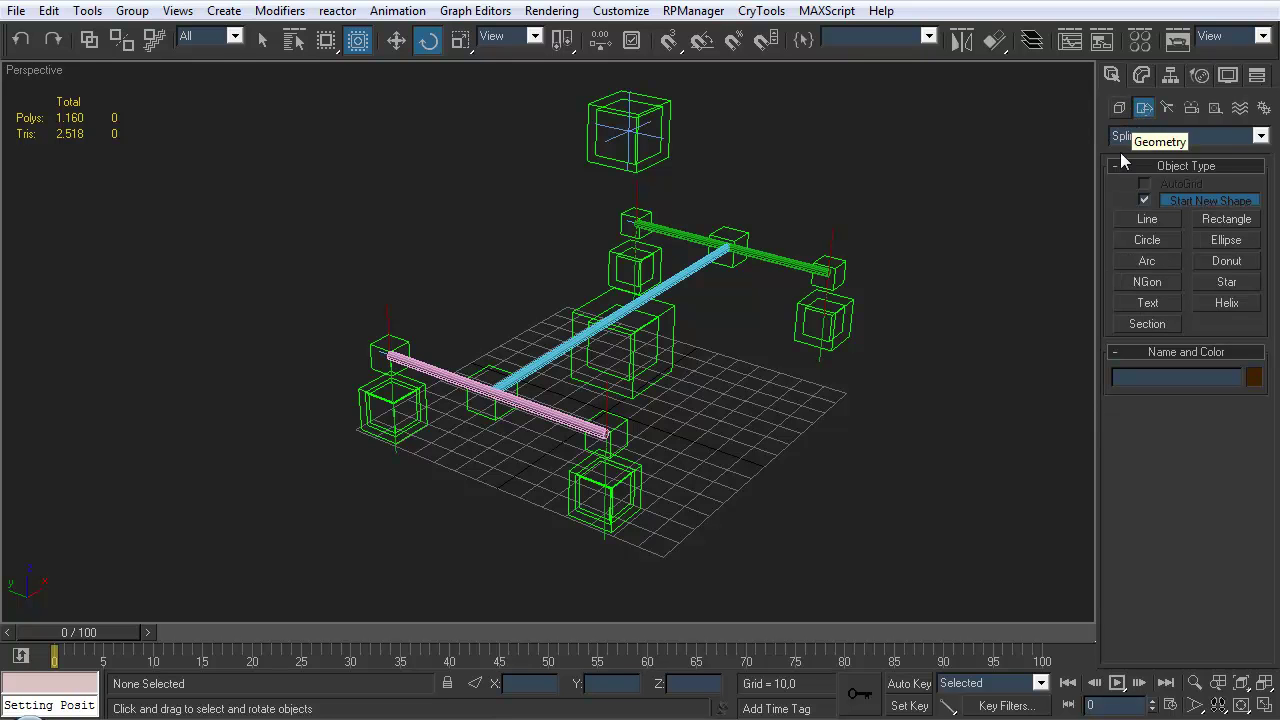
left_click(1148, 241)
middle_click_drag(700, 420, 507, 476, "alt")
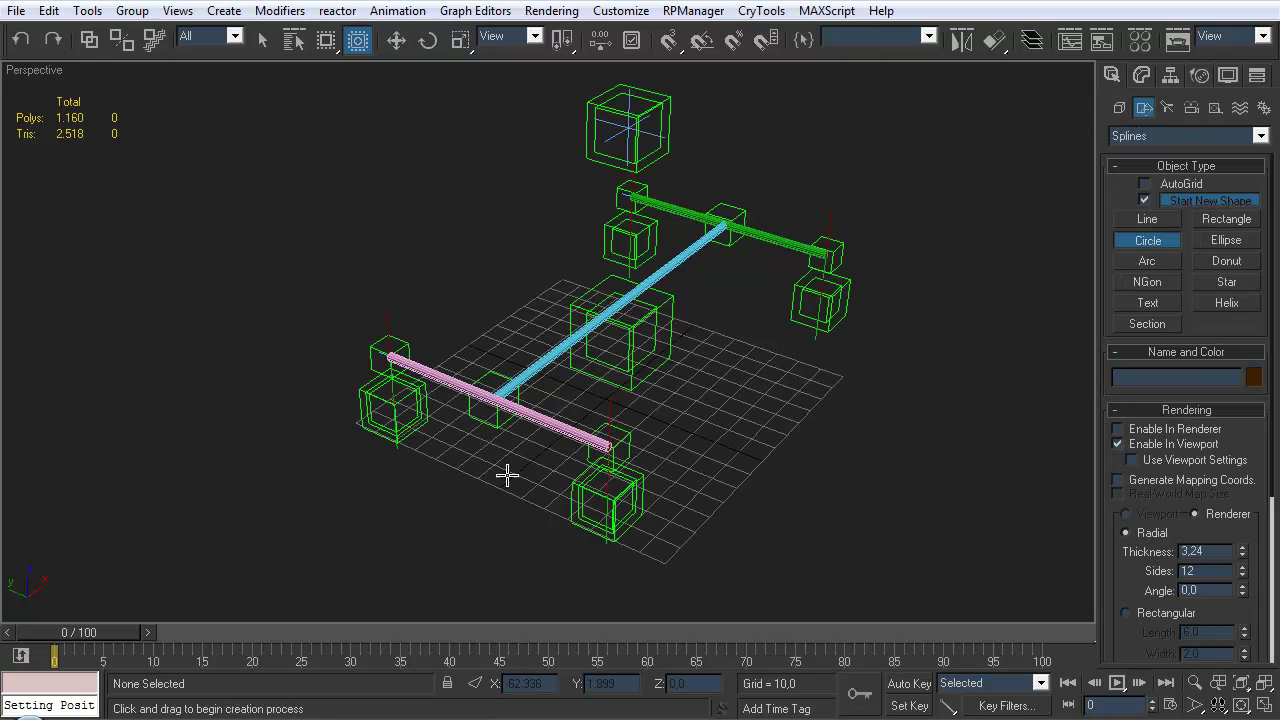
left_click_drag(484, 472, 530, 472)
key("e")
middle_click_drag(605, 406, 628, 398)
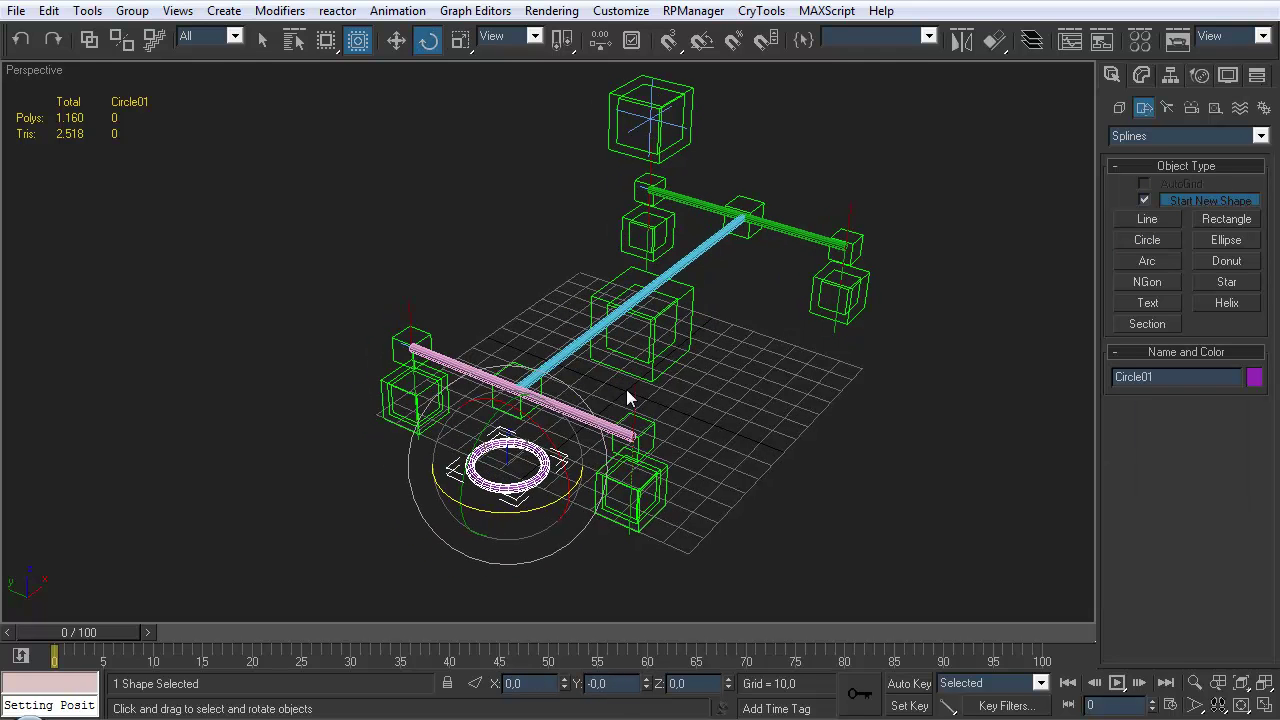
Change the new circle's object color to yellow
left_click(1255, 376)
left_click(775, 404)
left_click(740, 467)
left_click(768, 456)
Align the circle's pivot point to the center of the front axle's middle dummy in X and Y position only
middle_click_drag(768, 456, 757, 355)
scroll(695, 381, "up", 3)
key("q")
left_click(610, 500)
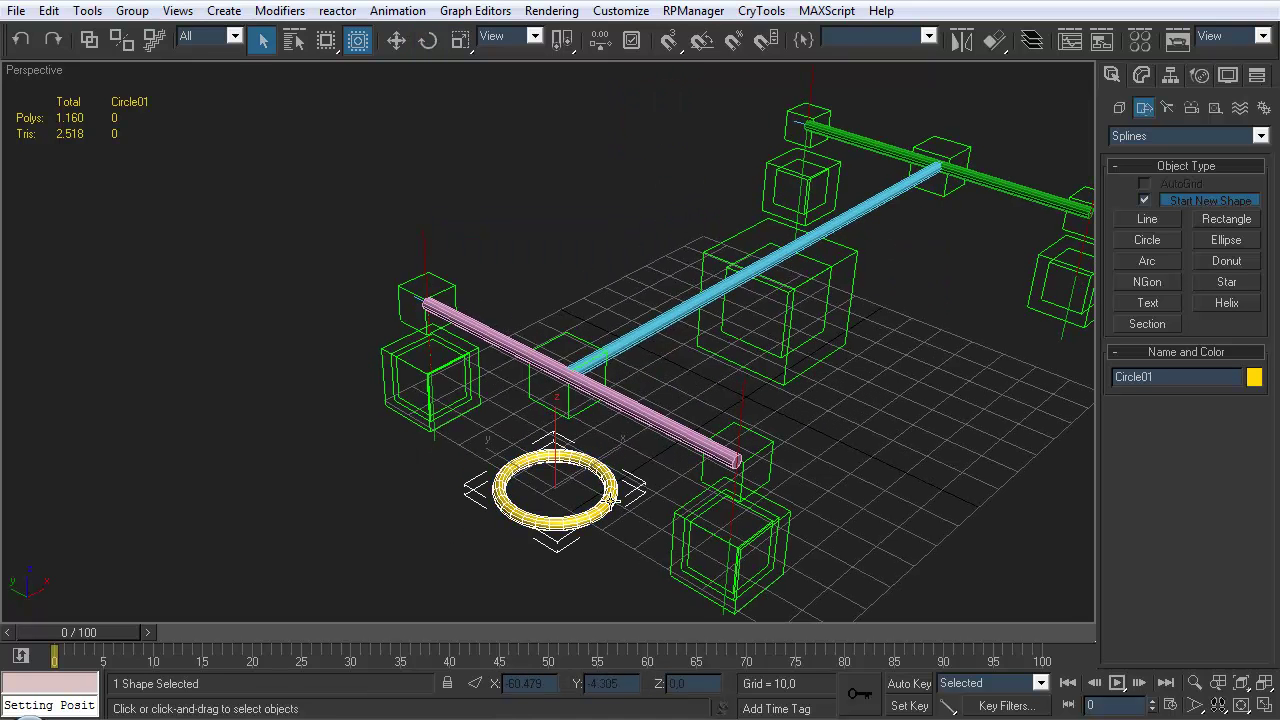
left_click(994, 40)
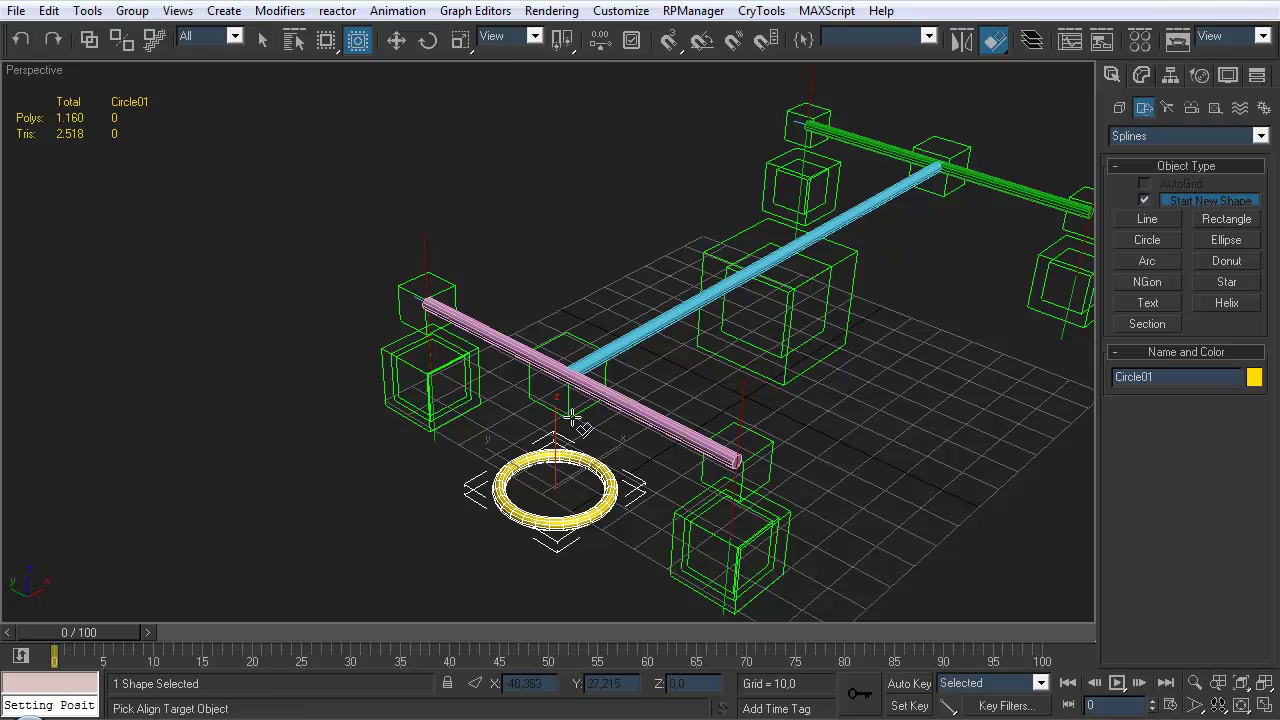
left_click(572, 418)
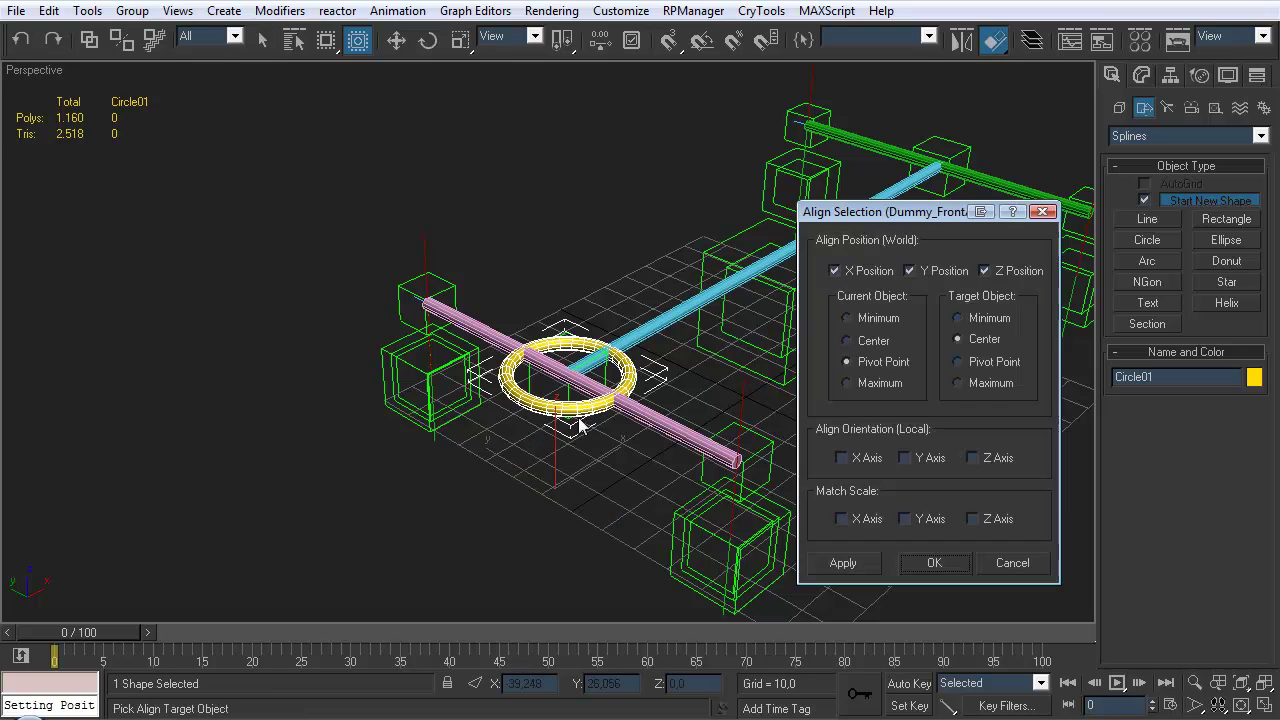
left_click(1018, 271)
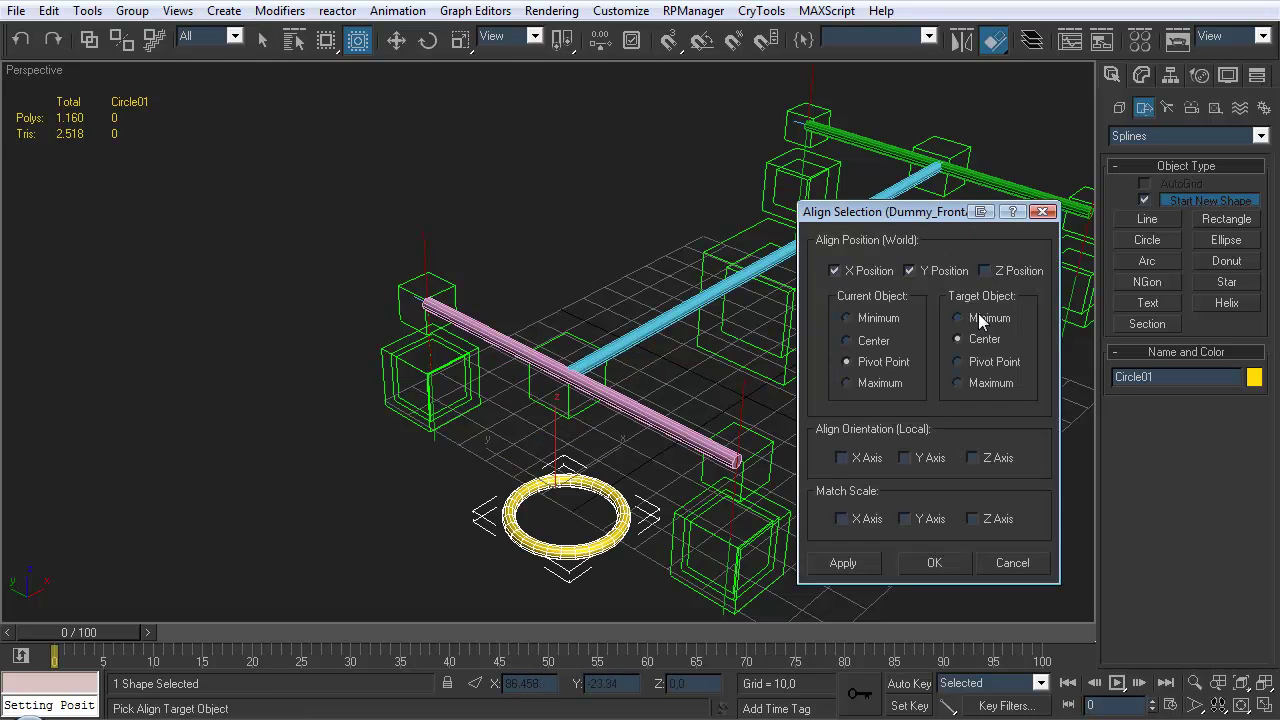
left_click(932, 563)
Rename the yellow circle as SlidePivot and clear the selection
middle_click_drag(934, 567, 630, 430, "alt")
scroll(608, 340, "down", 3)
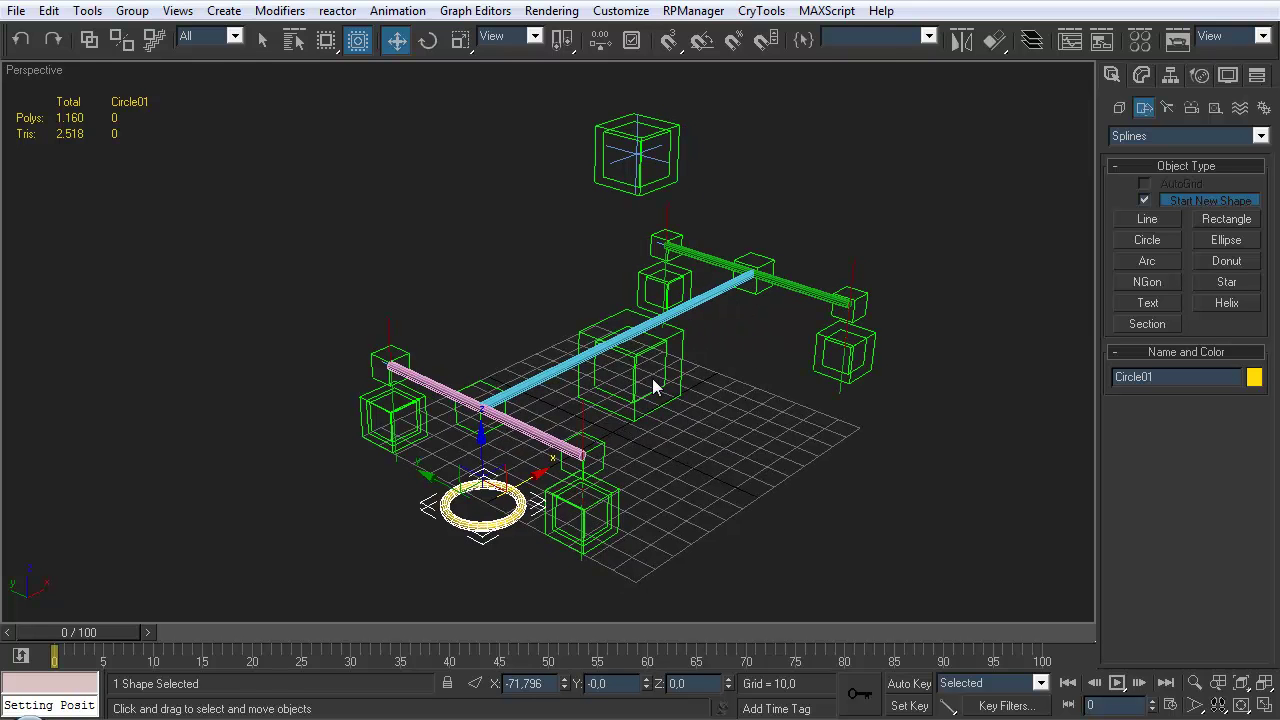
middle_click_drag(659, 370, 666, 395, "alt")
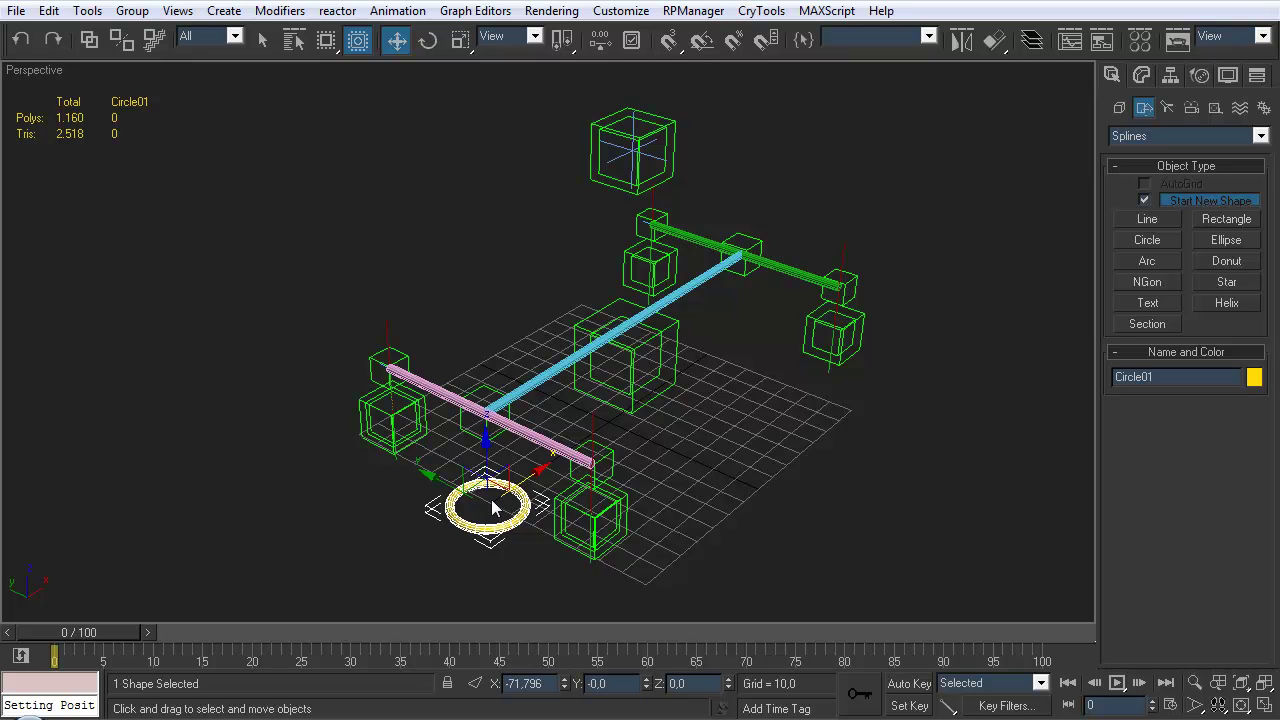
middle_click_drag(512, 422, 617, 297, "alt")
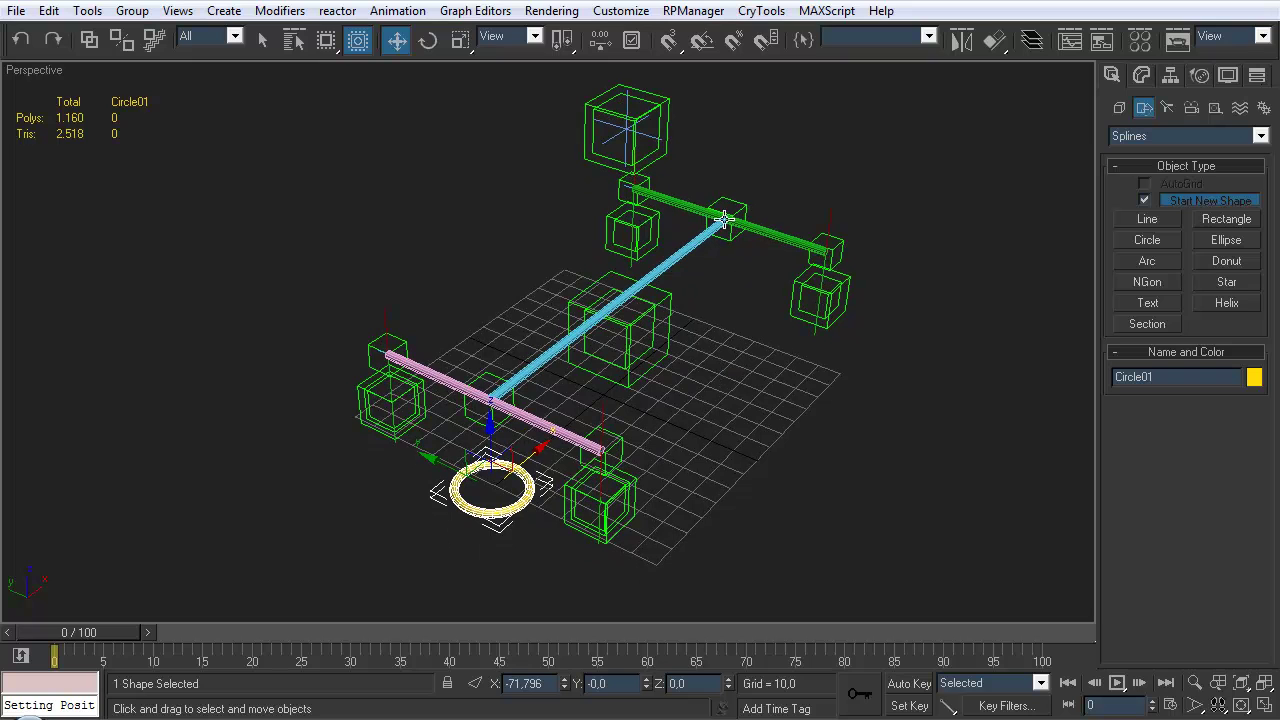
middle_click_drag(505, 418, 545, 365)
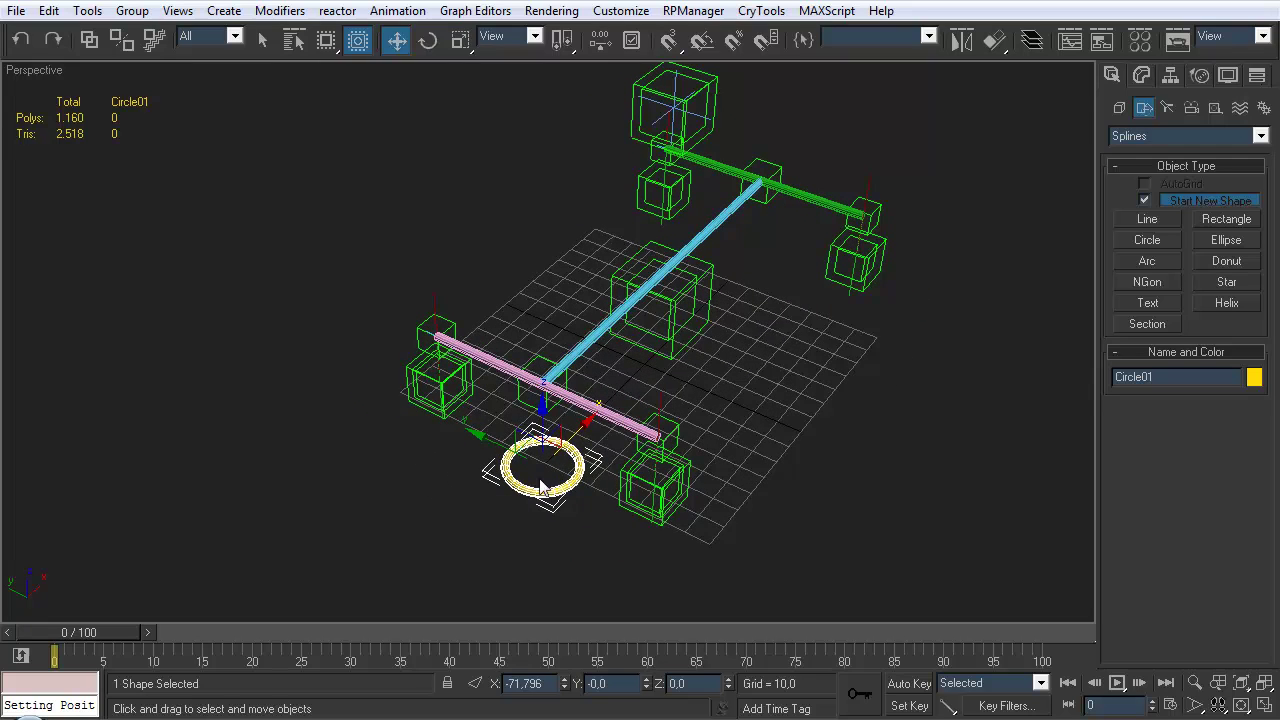
middle_click_drag(596, 411, 490, 208, "alt")
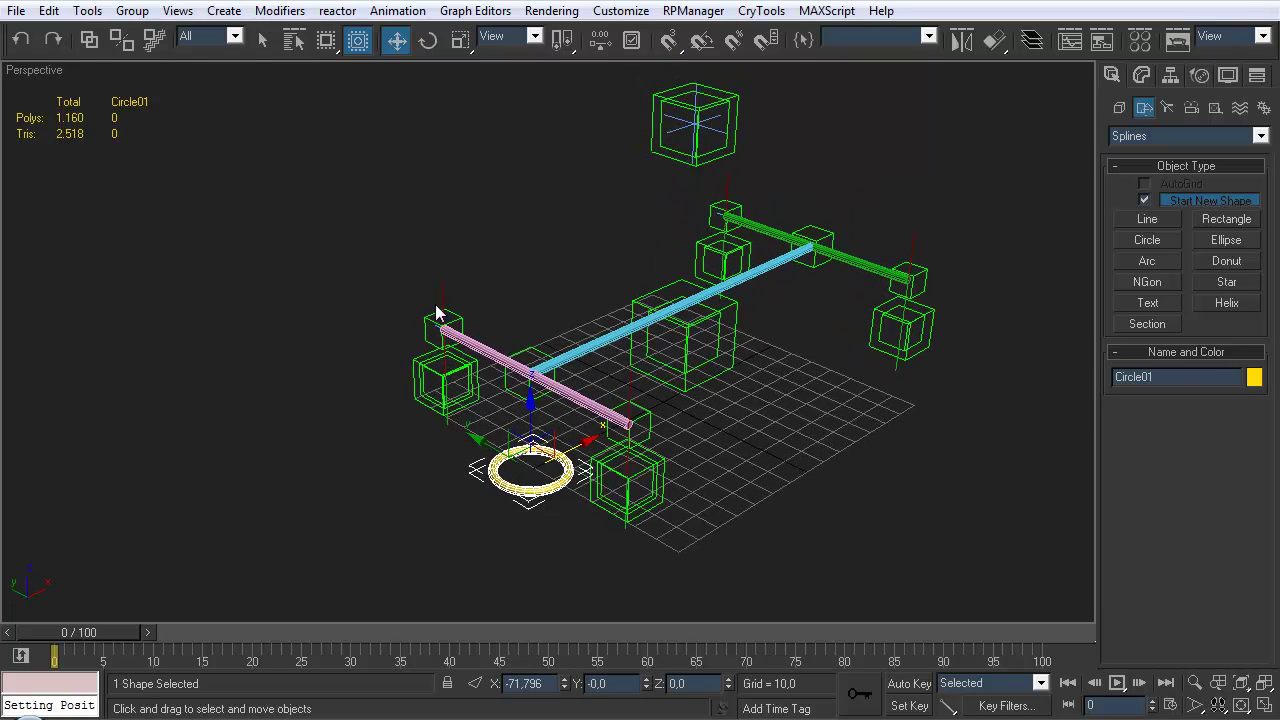
middle_click_drag(436, 313, 528, 320, "alt")
left_click_drag(1182, 380, 1038, 398)
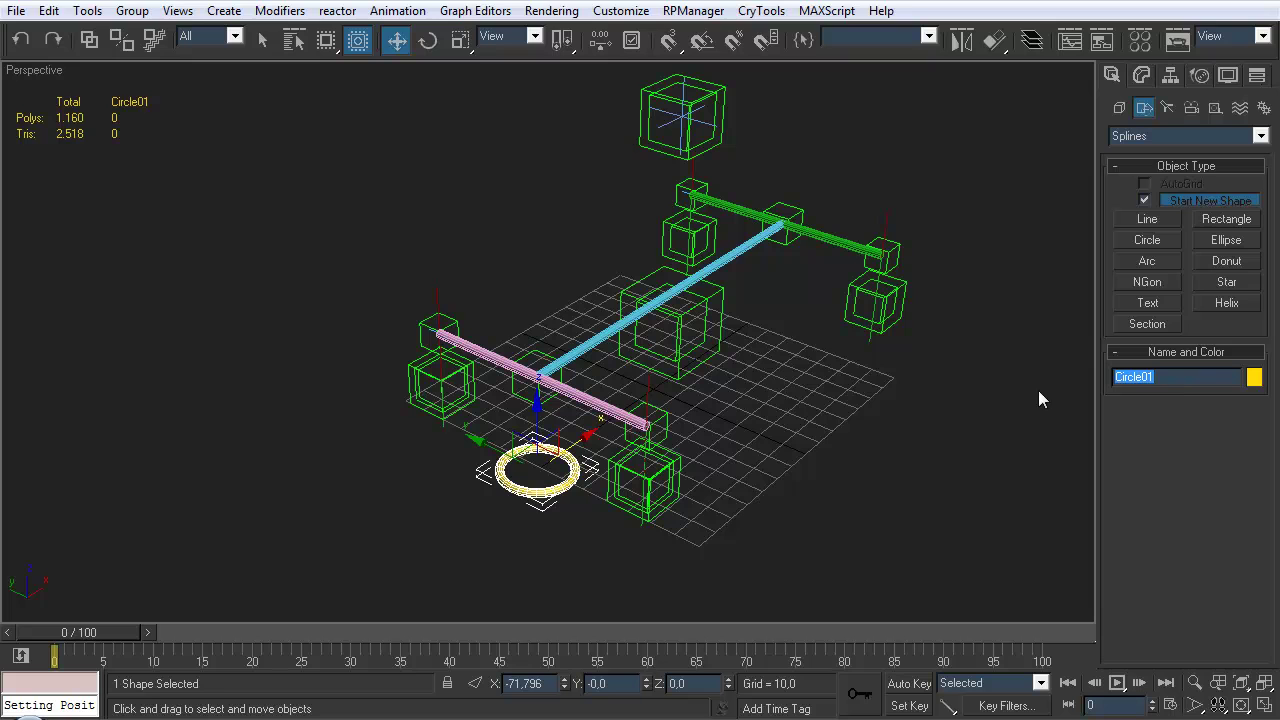
type("SlidePivot")
left_click(869, 535)
Link the eight vertical line shapes at the four wheels, including the wheel travel lines, to SlidePivot as their parent
middle_click_drag(628, 487, 600, 428, "alt")
middle_click_drag(549, 357, 520, 320, "alt")
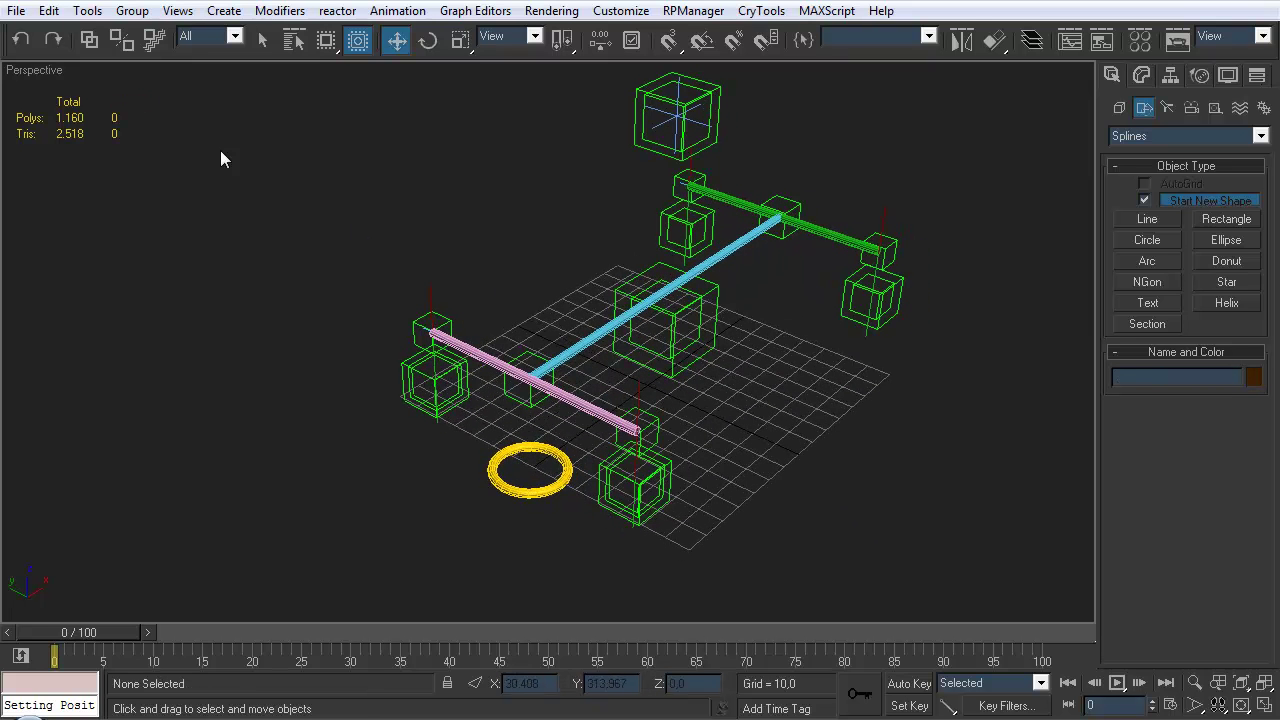
left_click(89, 40)
middle_click_drag(514, 239, 510, 222)
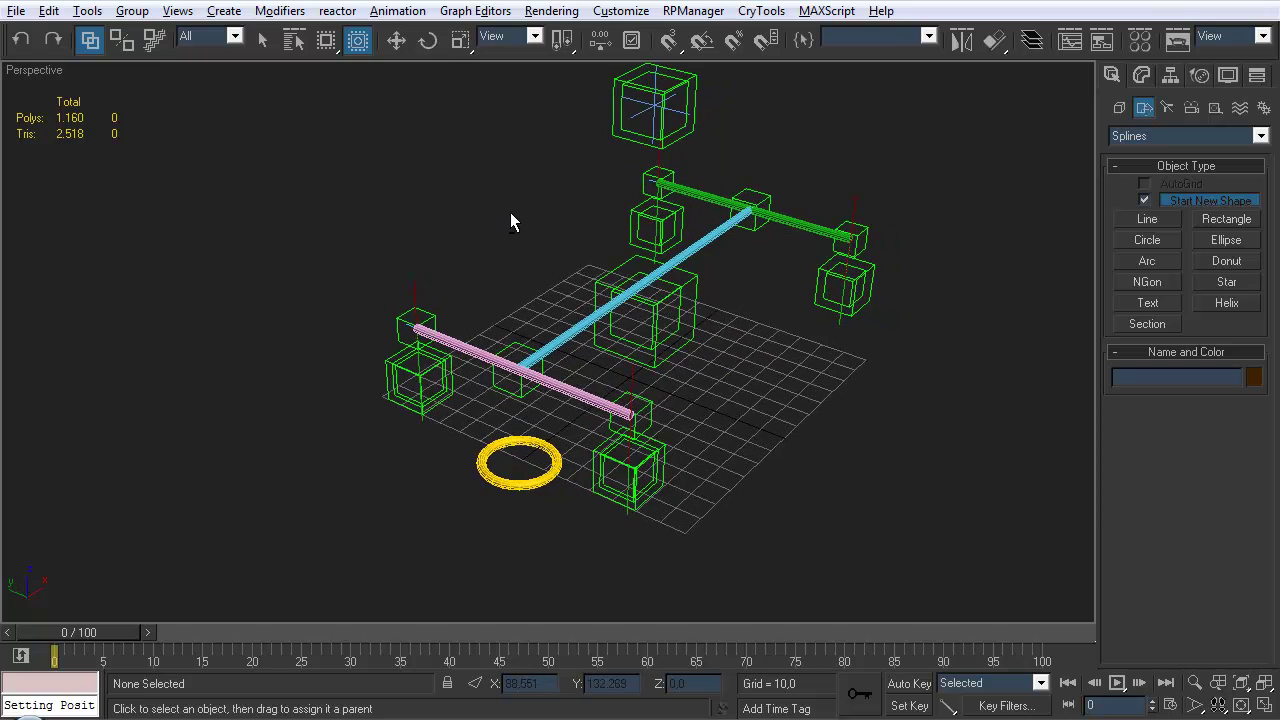
left_click(421, 422)
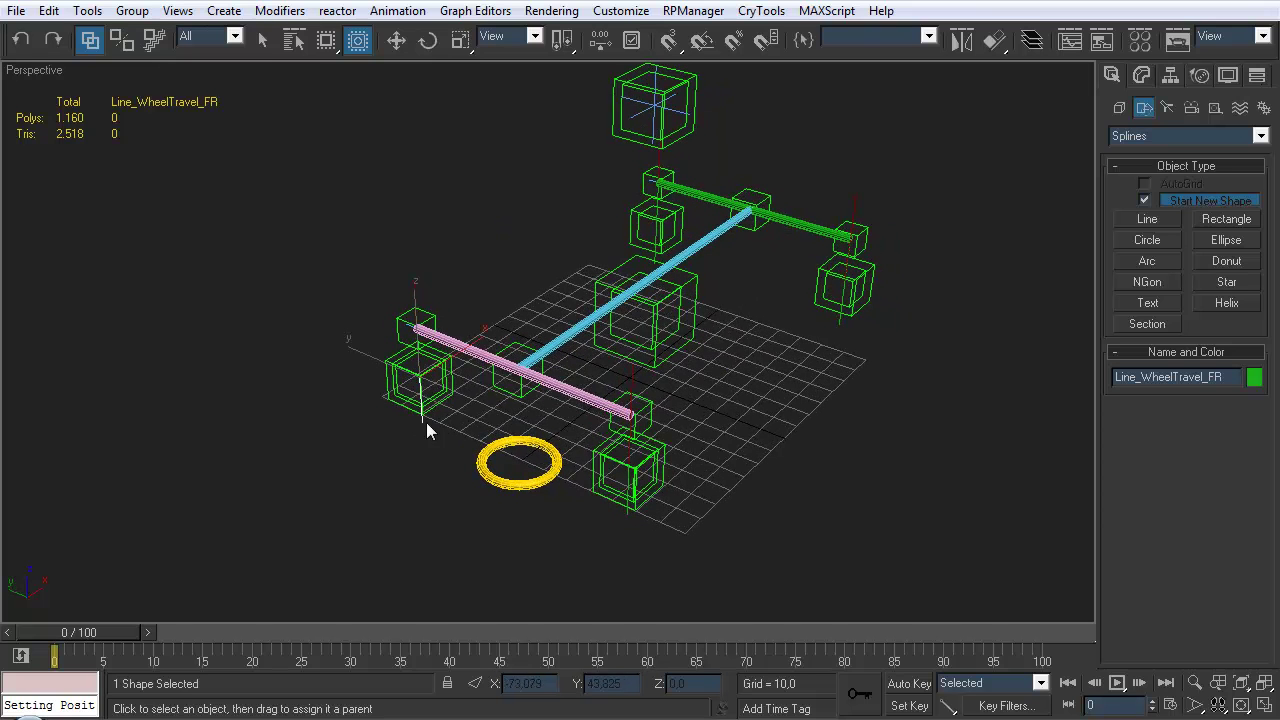
left_click(414, 288, "ctrl")
left_click(633, 378, "ctrl")
left_click(627, 512, "ctrl")
middle_click_drag(707, 236, 705, 208, "alt")
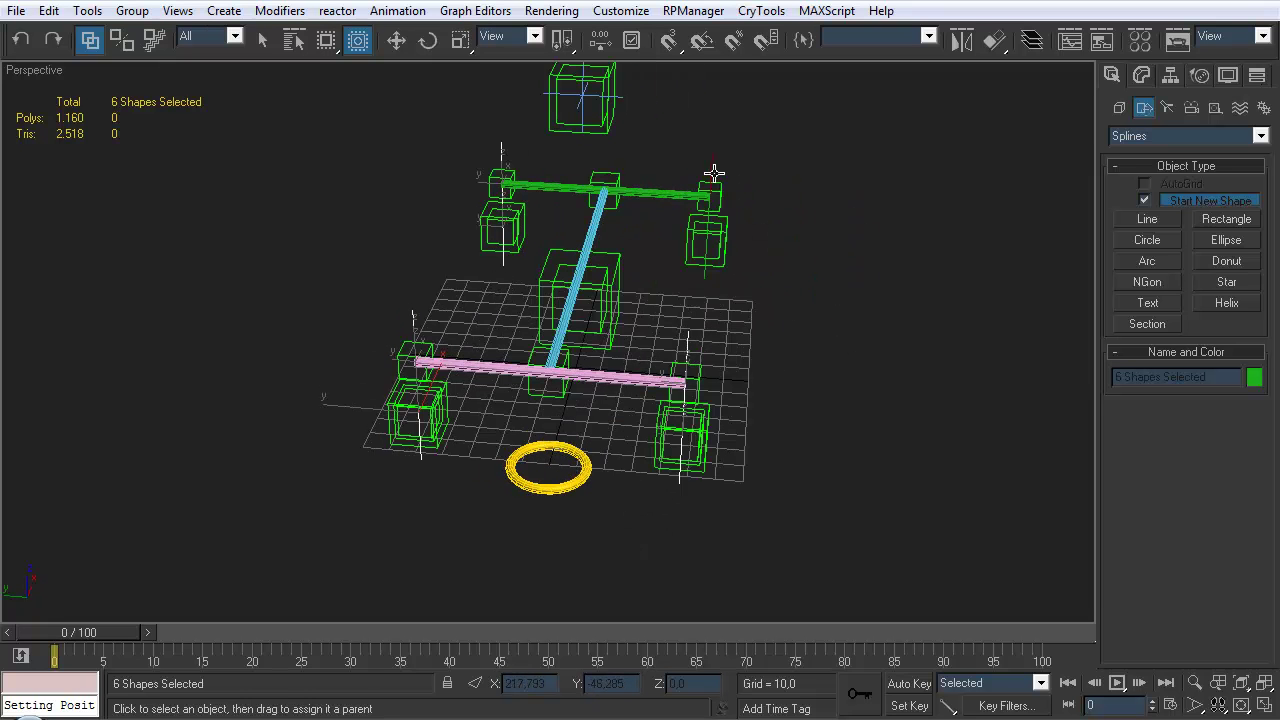
middle_click_drag(704, 276, 758, 306, "alt")
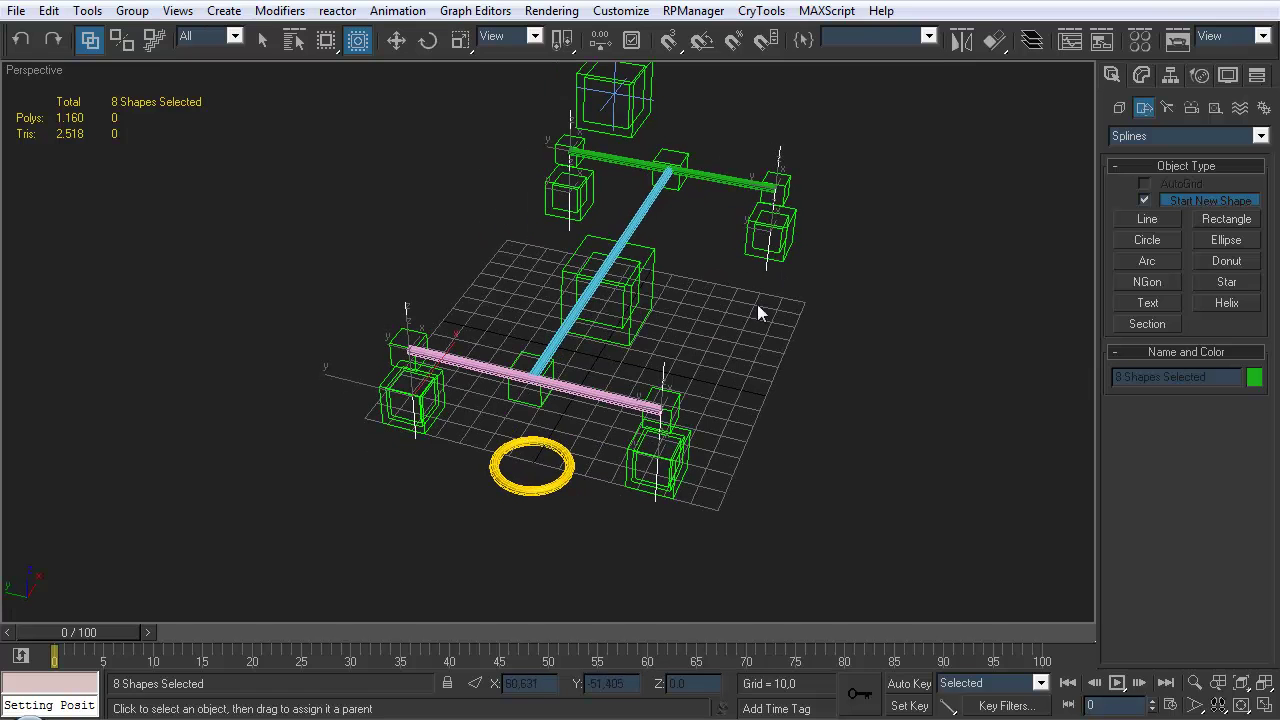
left_click_drag(767, 273, 545, 444)
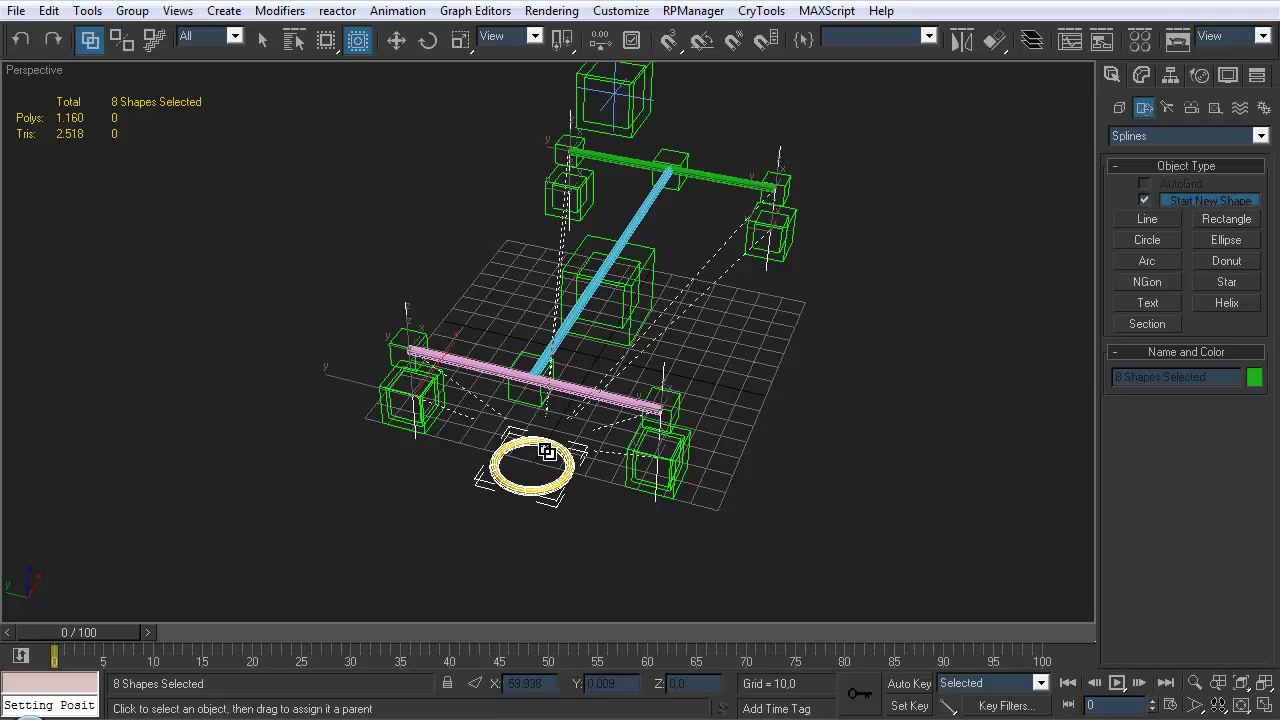
left_click(538, 545)
Try rotating SlidePivot about its vertical axis, undo the rotation, and clear the selection
middle_click_drag(566, 499, 567, 351, "alt")
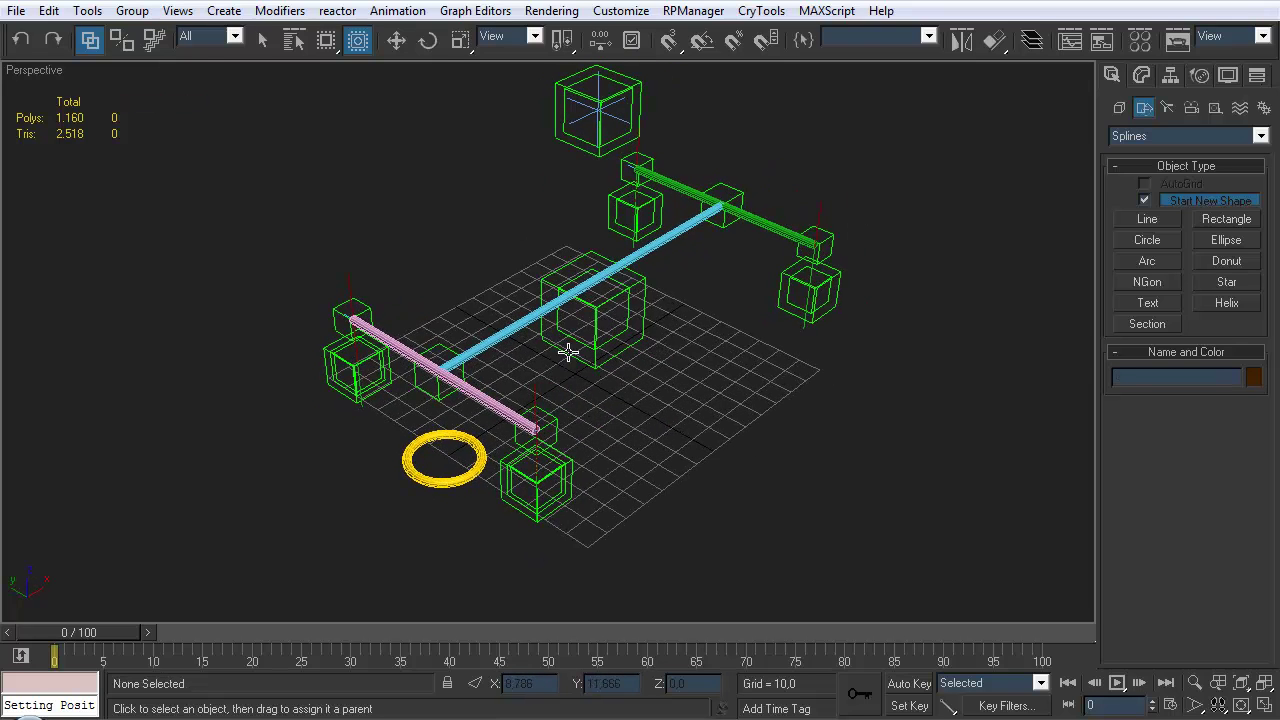
middle_click_drag(651, 226, 667, 215, "alt")
left_click(487, 465)
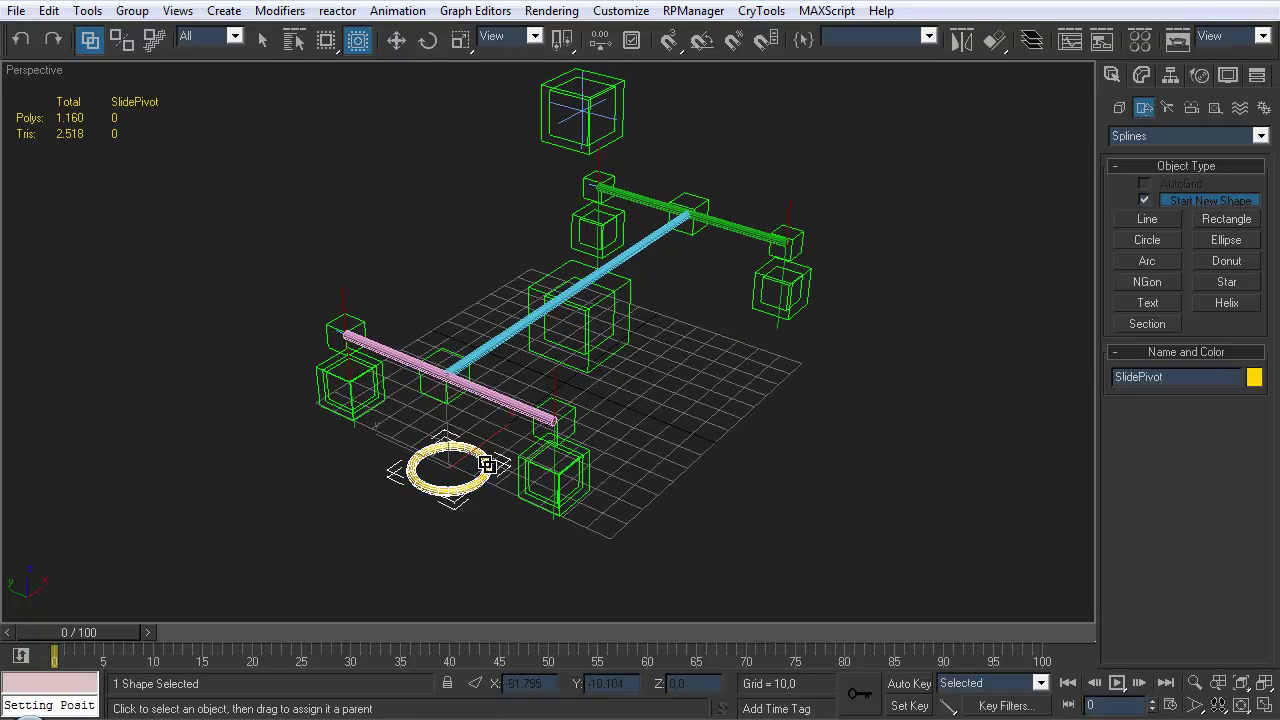
key("e")
mouse_move(505, 508)
left_mouse_down()
mouse_move(543, 507)
mouse_move(388, 515)
mouse_move(513, 508)
left_mouse_up()
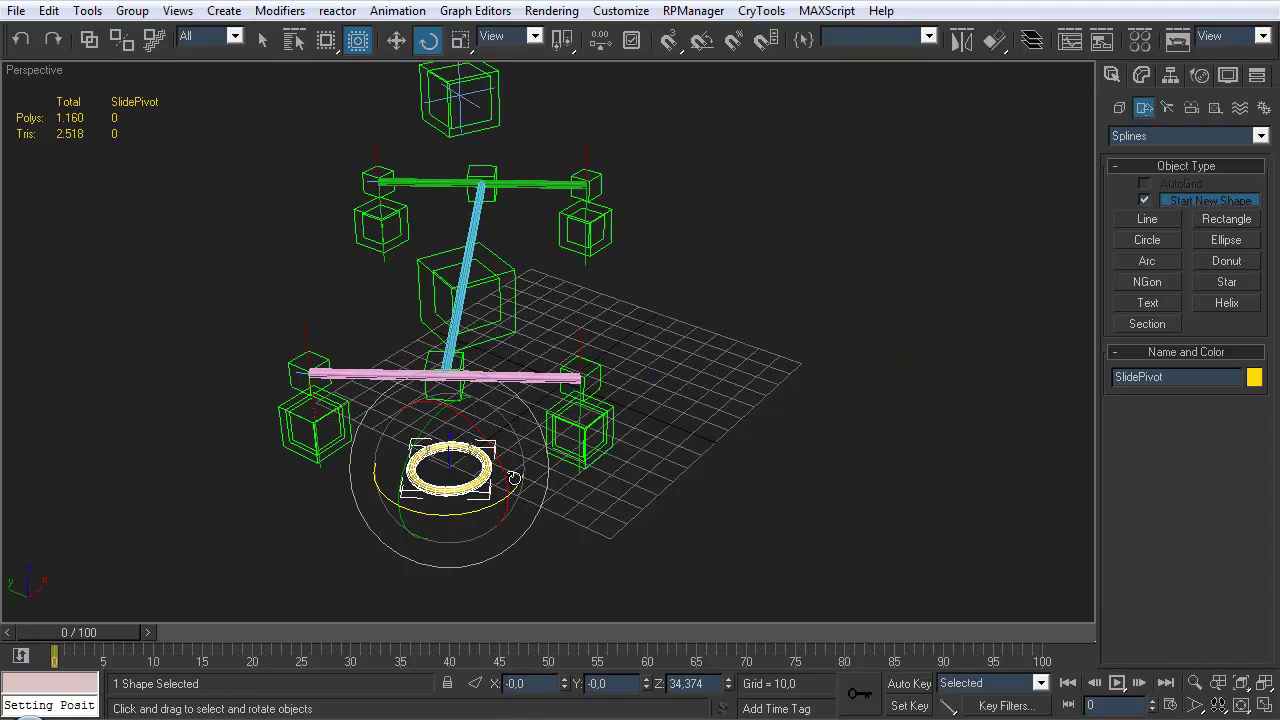
key("ctrl+z")
left_click(672, 478)
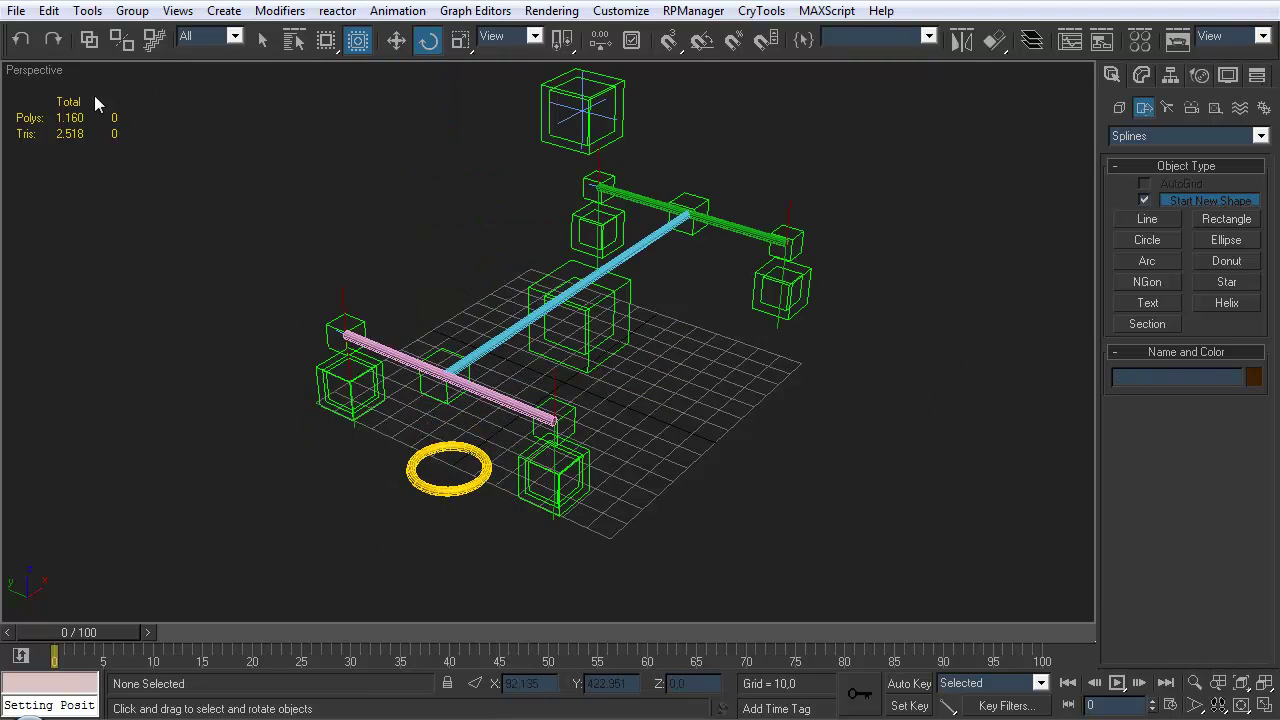
Link the suspension anchor and inner wheel dummies at both front wheels to SlidePivot as their parent
left_click(97, 43)
middle_click_drag(421, 362, 445, 308)
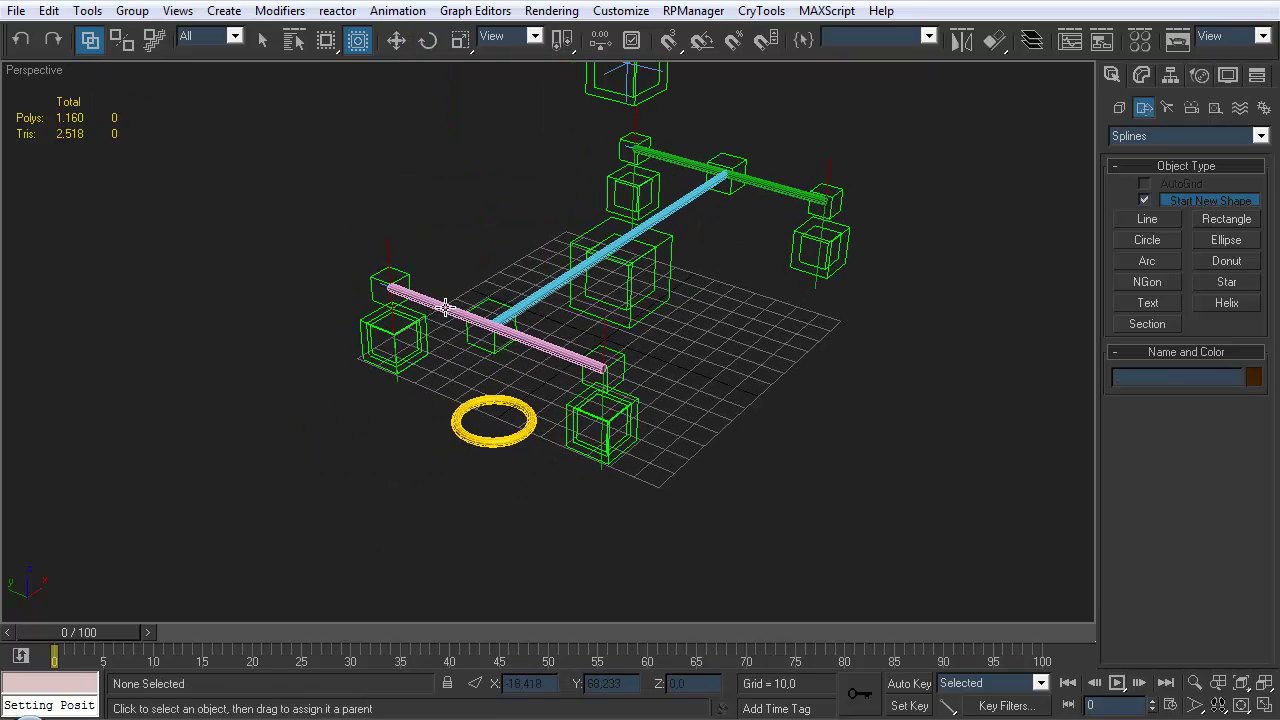
left_click(410, 350)
left_click_drag(413, 346, 406, 281)
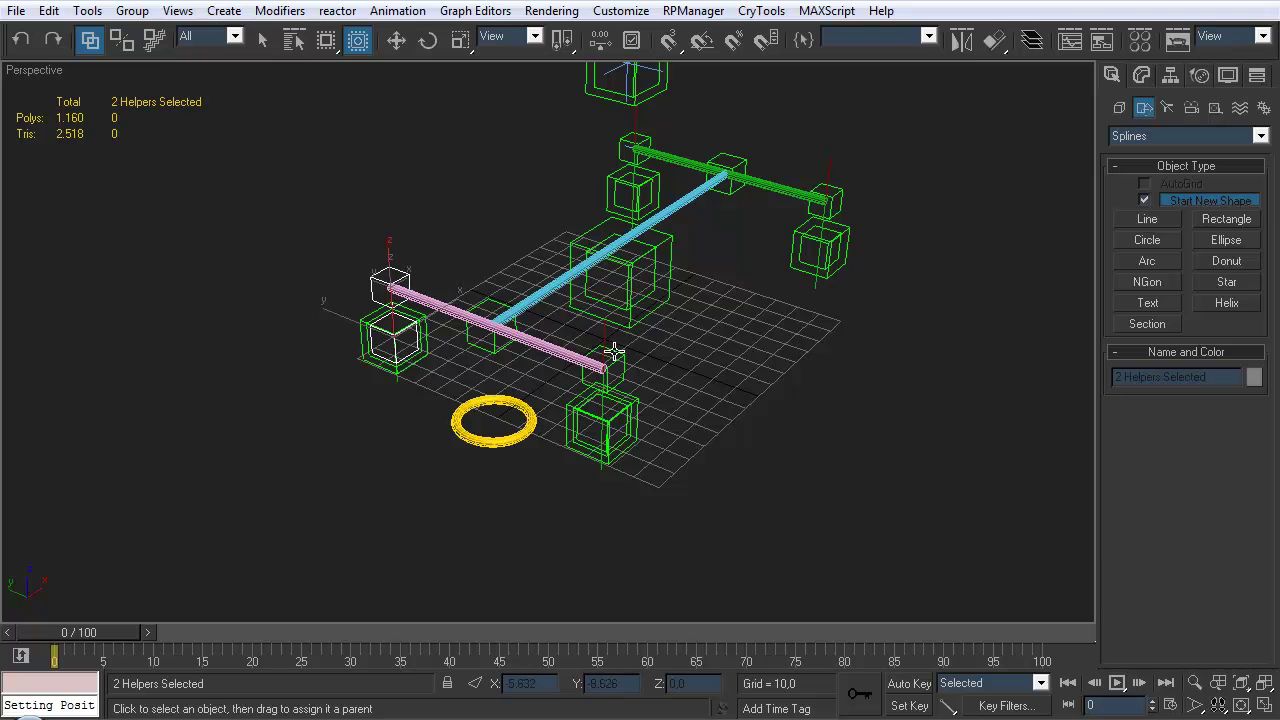
left_click_drag(617, 360, 622, 398)
scroll(646, 334, "up", 4)
left_click(711, 305)
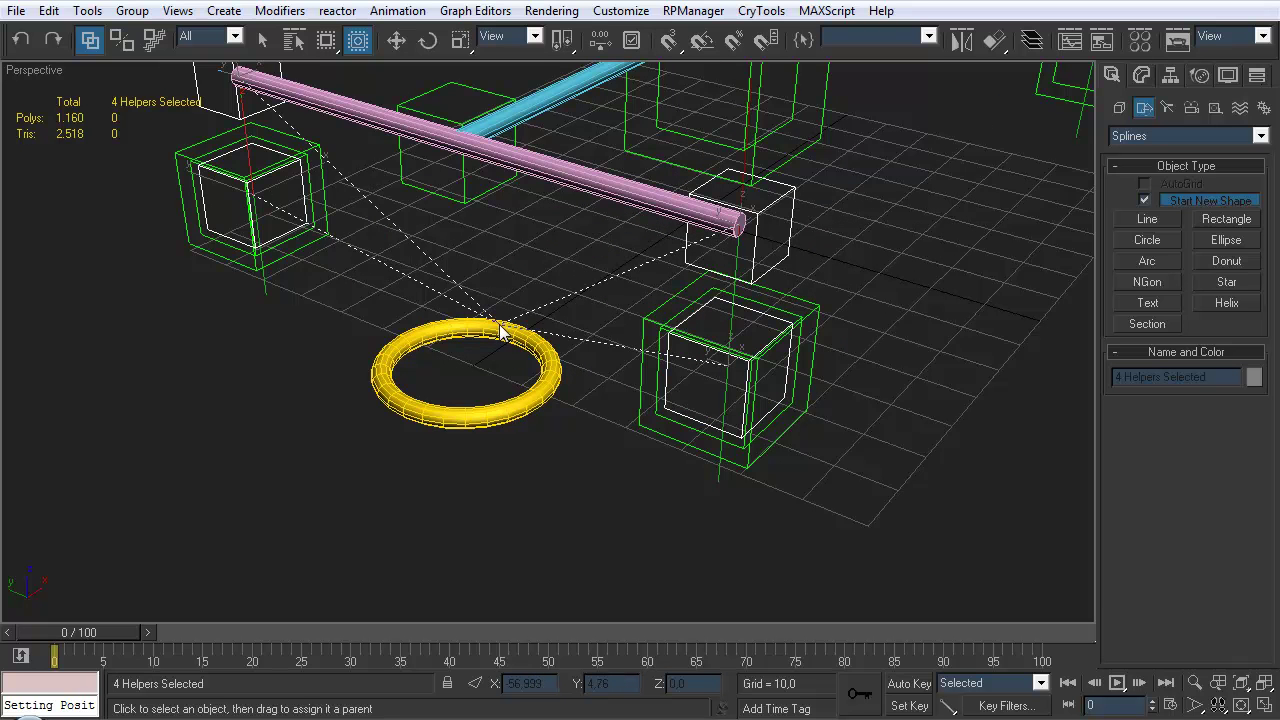
Link the suspension anchor and inner wheel dummies at both rear wheels to SlidePivot as their parent
scroll(654, 305, "down", 7)
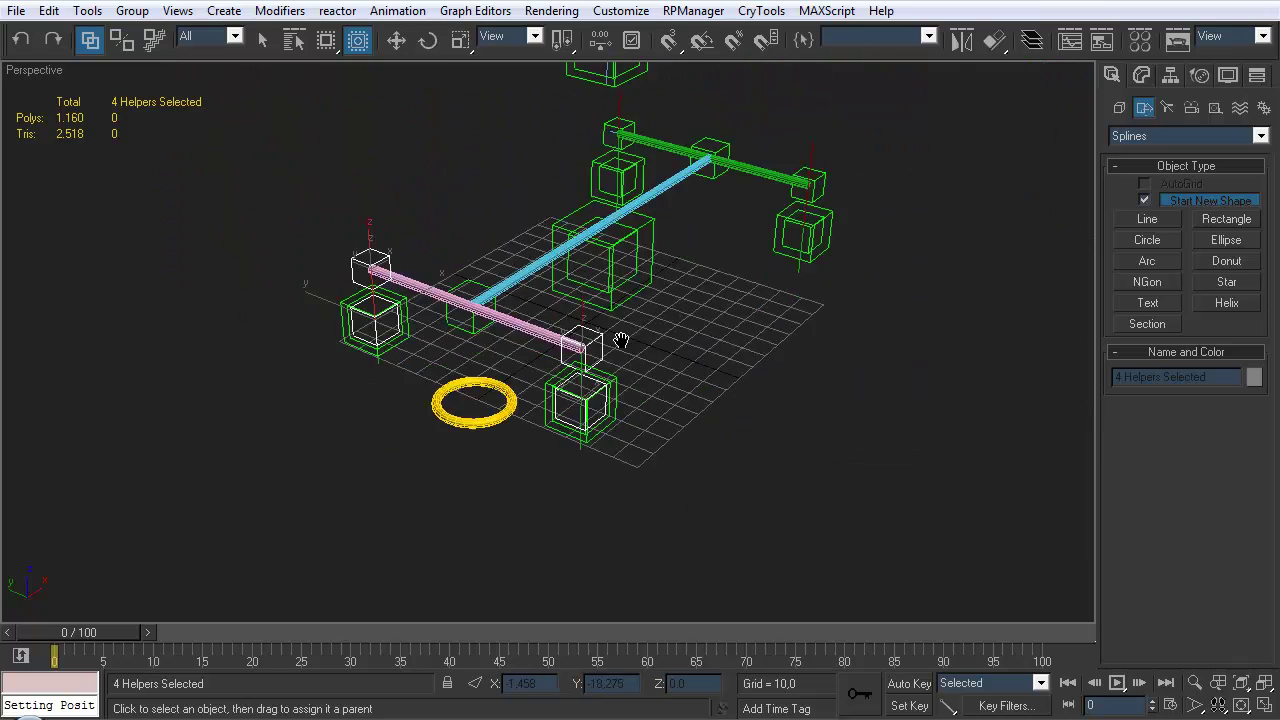
left_click(606, 198)
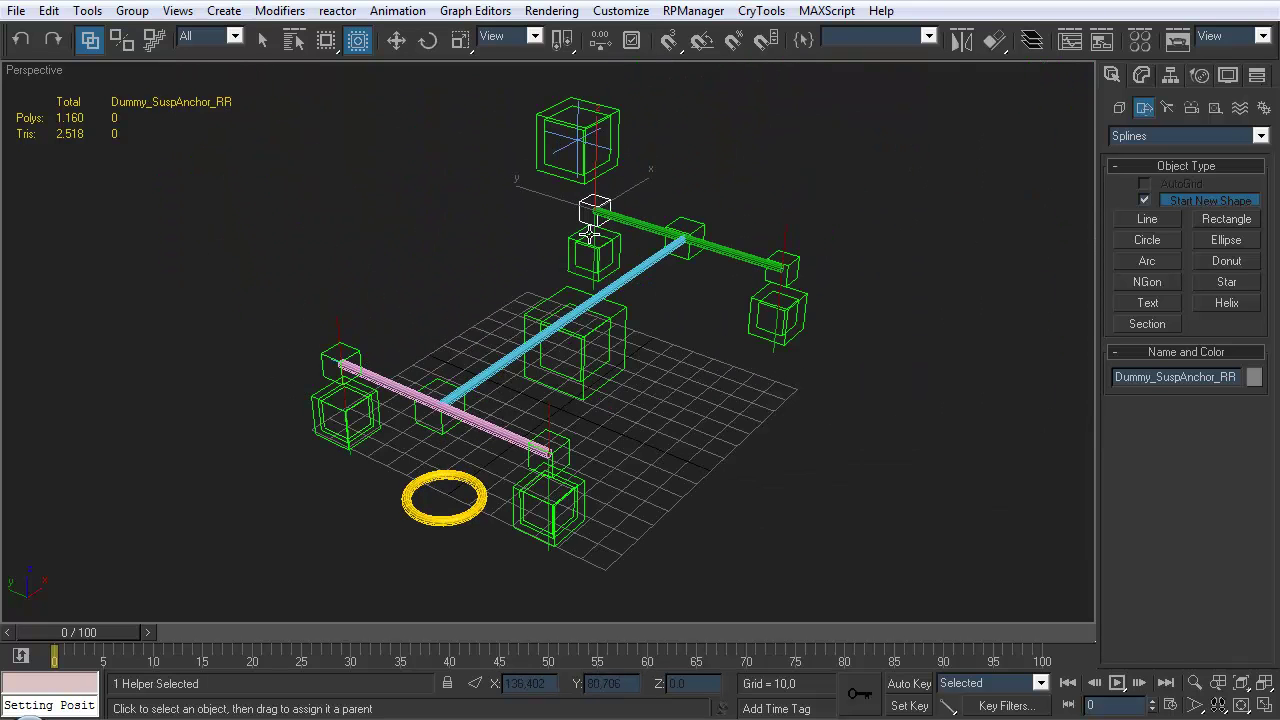
left_click(591, 235, "ctrl")
left_click(788, 264, "ctrl")
left_click(771, 307, "ctrl")
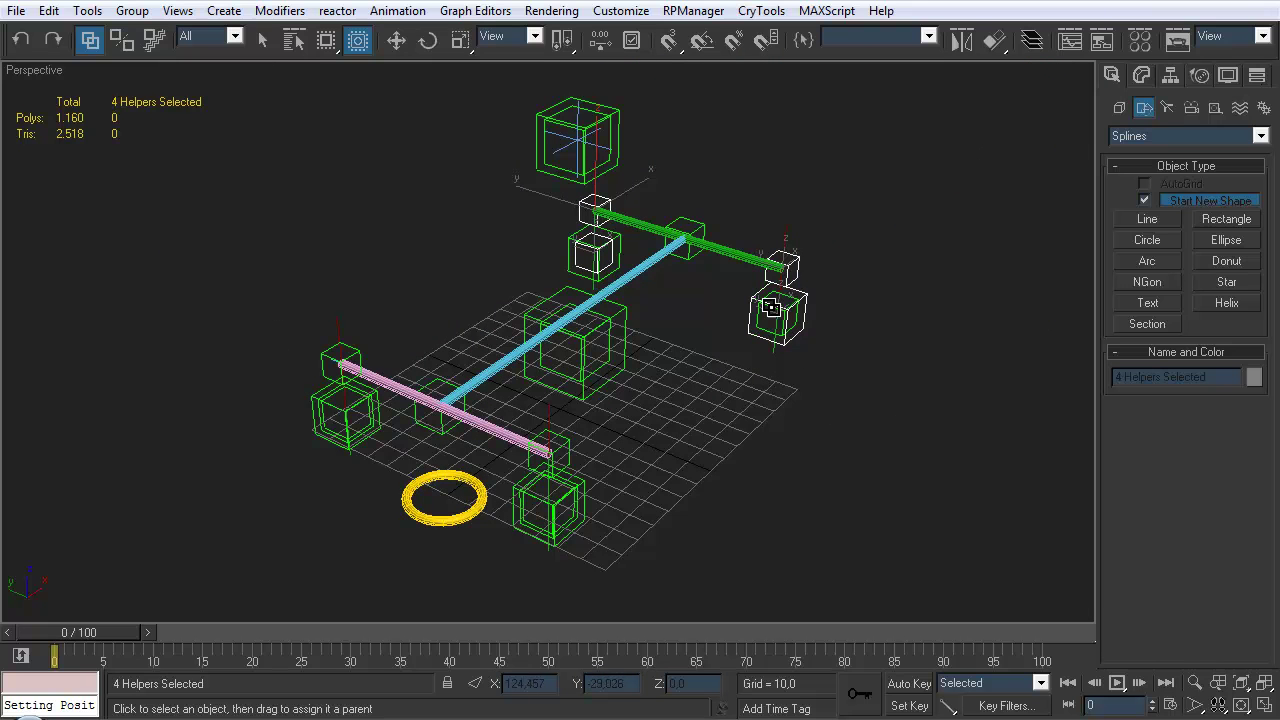
left_click(769, 288, "alt")
scroll(760, 311, "up", 5)
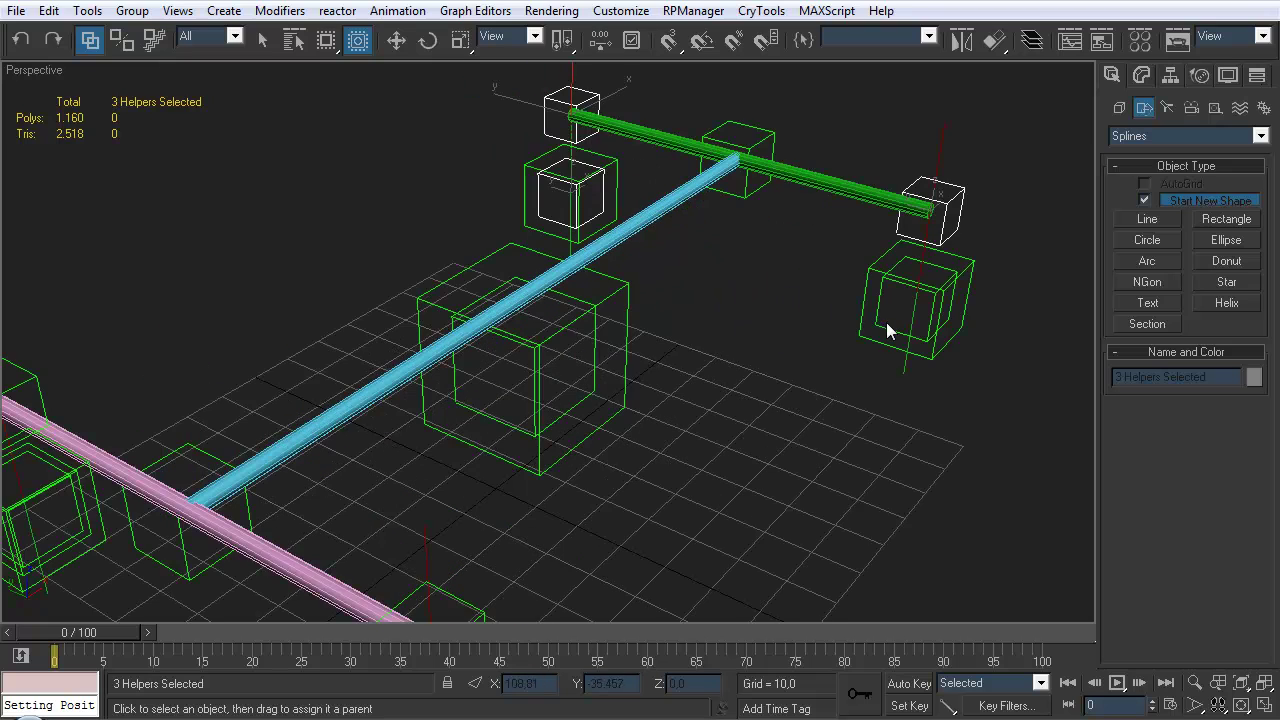
left_click(877, 316, "ctrl")
scroll(787, 328, "down", 6)
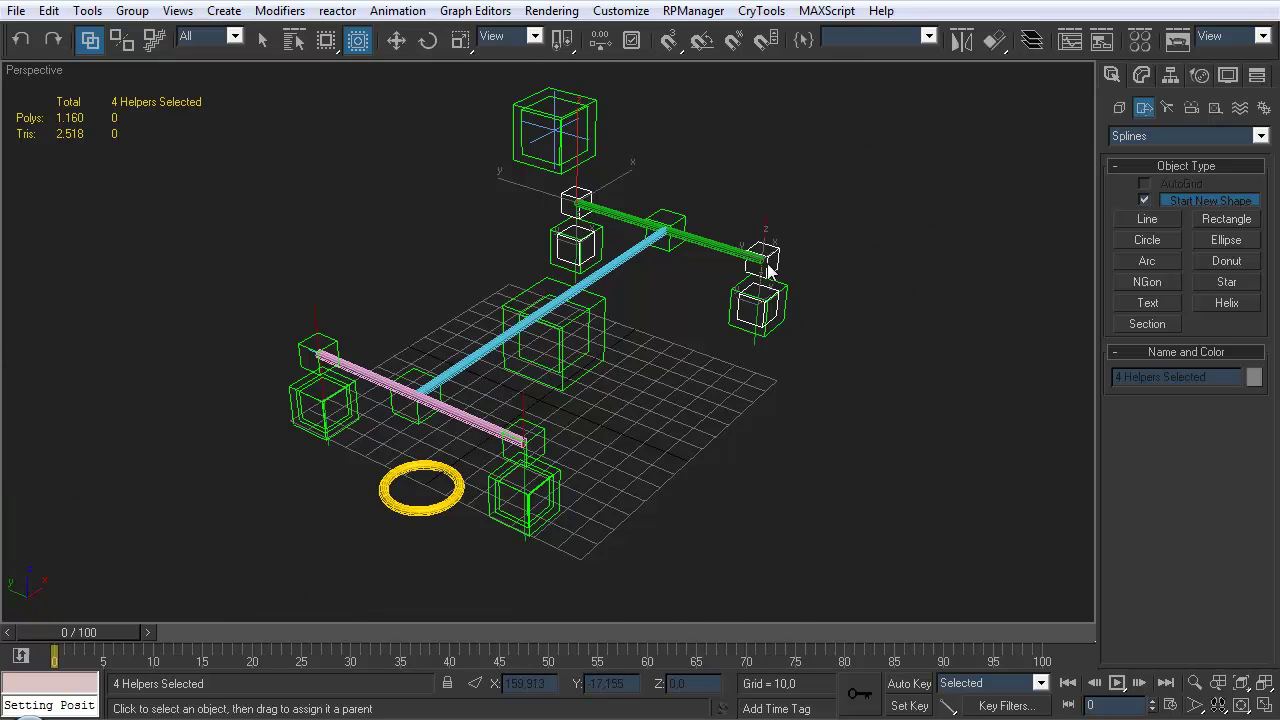
middle_click_drag(779, 287, 793, 267)
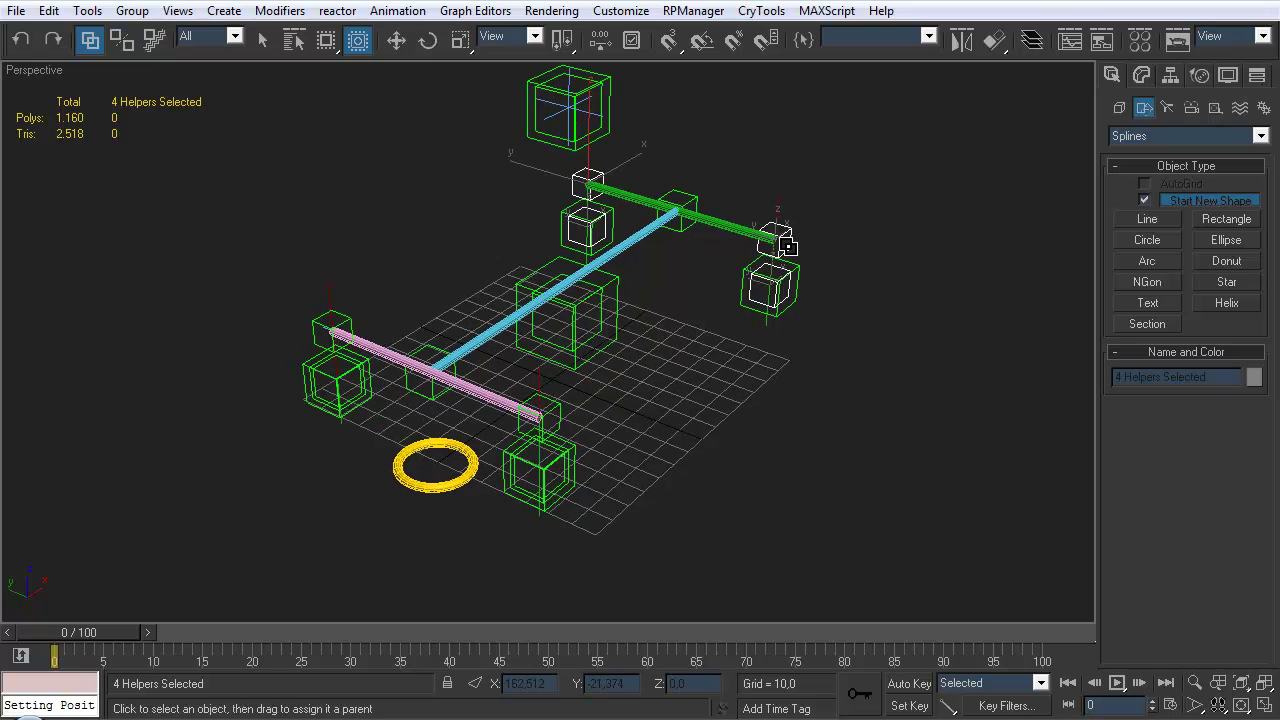
left_click_drag(462, 447, 460, 450)
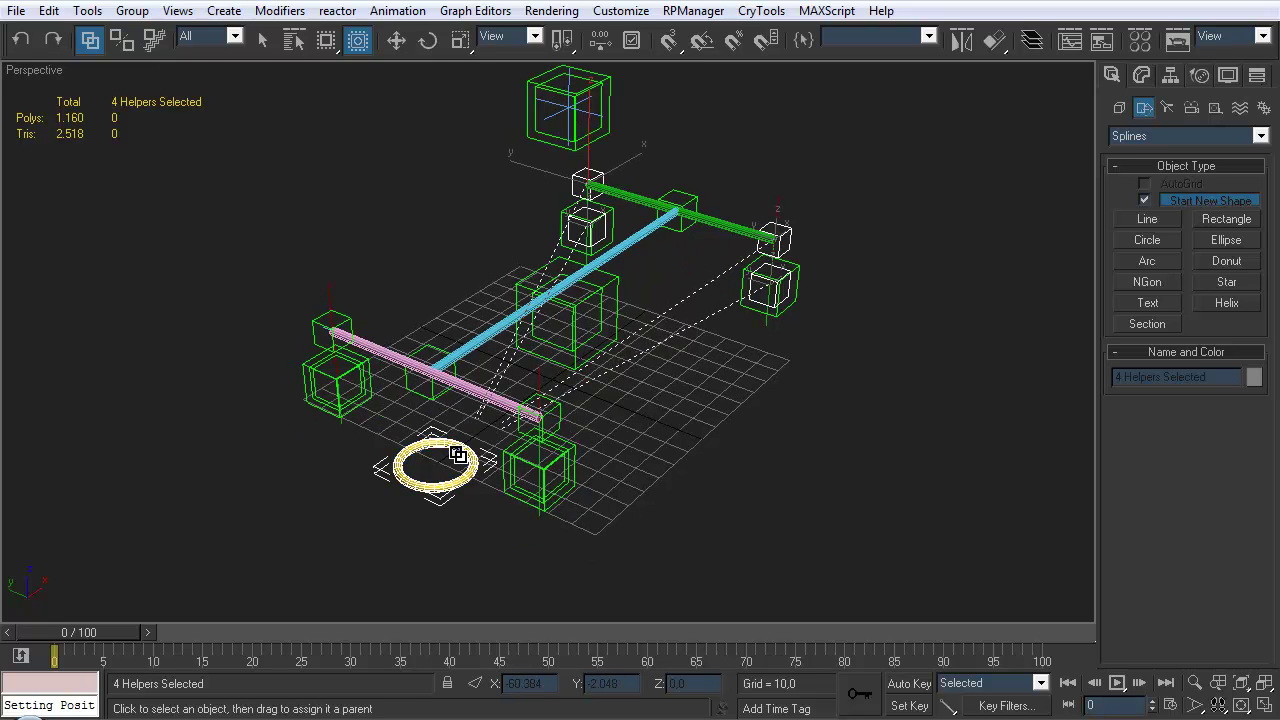
Try moving and rotating SlidePivot to test the linked rig, and undo the changes
left_click(455, 530)
left_click(445, 488)
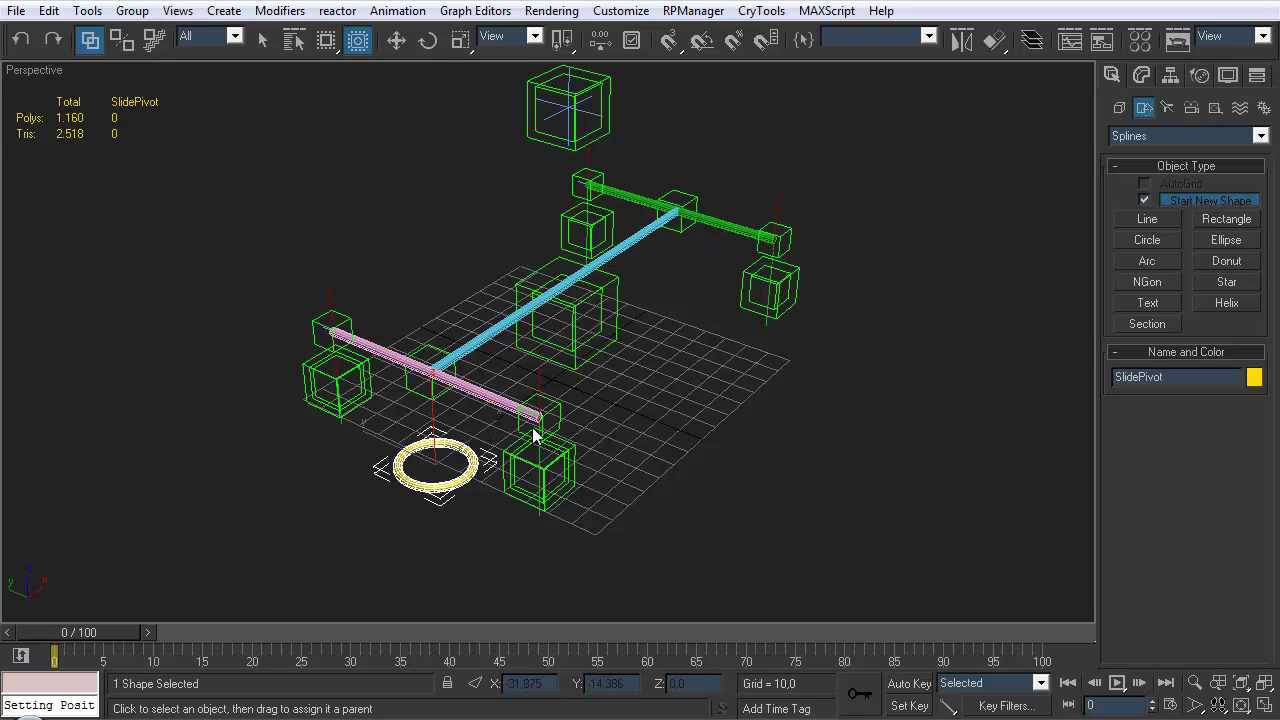
key("w")
left_click_drag(478, 437, 440, 442)
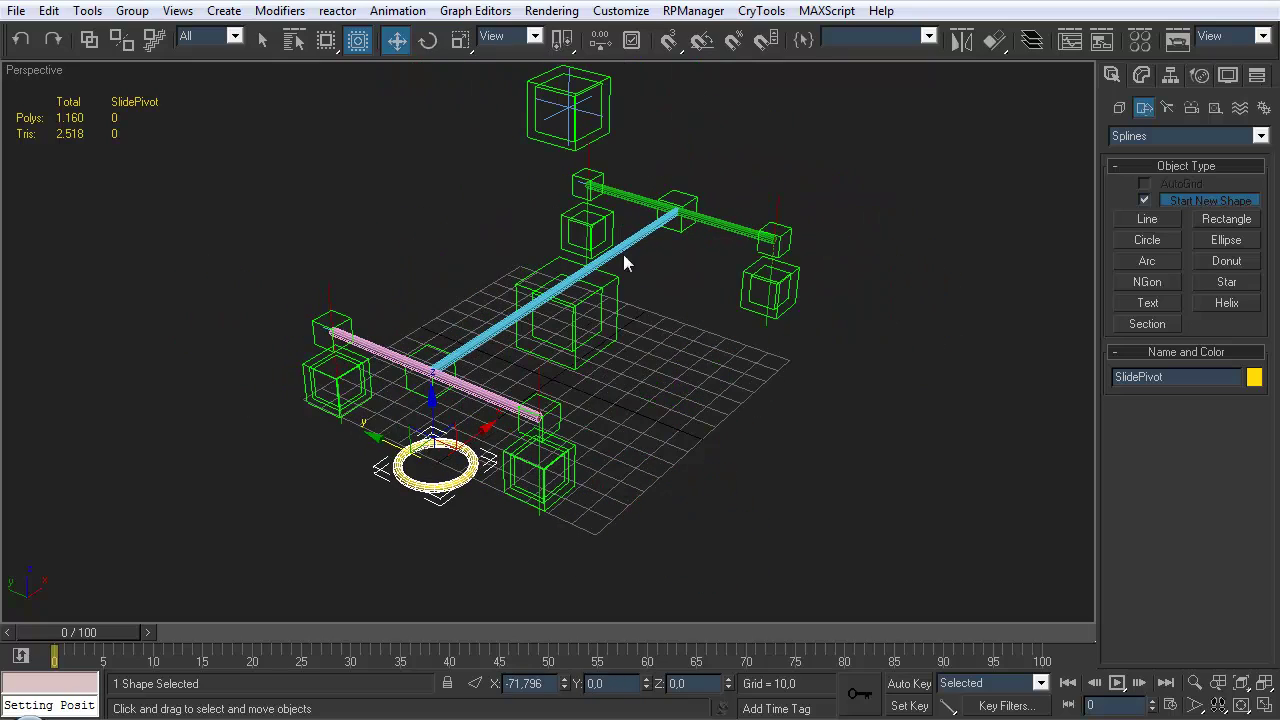
key("e")
mouse_move(449, 512)
left_mouse_down()
mouse_move(485, 500)
mouse_move(453, 494)
left_mouse_up()
left_click_drag(376, 492, 488, 478)
key("ctrl+z")
Unhide the Mesh layer and try rotating SlidePivot with the car model displayed, cancelling the rotation
middle_click_drag(630, 323, 703, 316, "alt")
left_click(1031, 41)
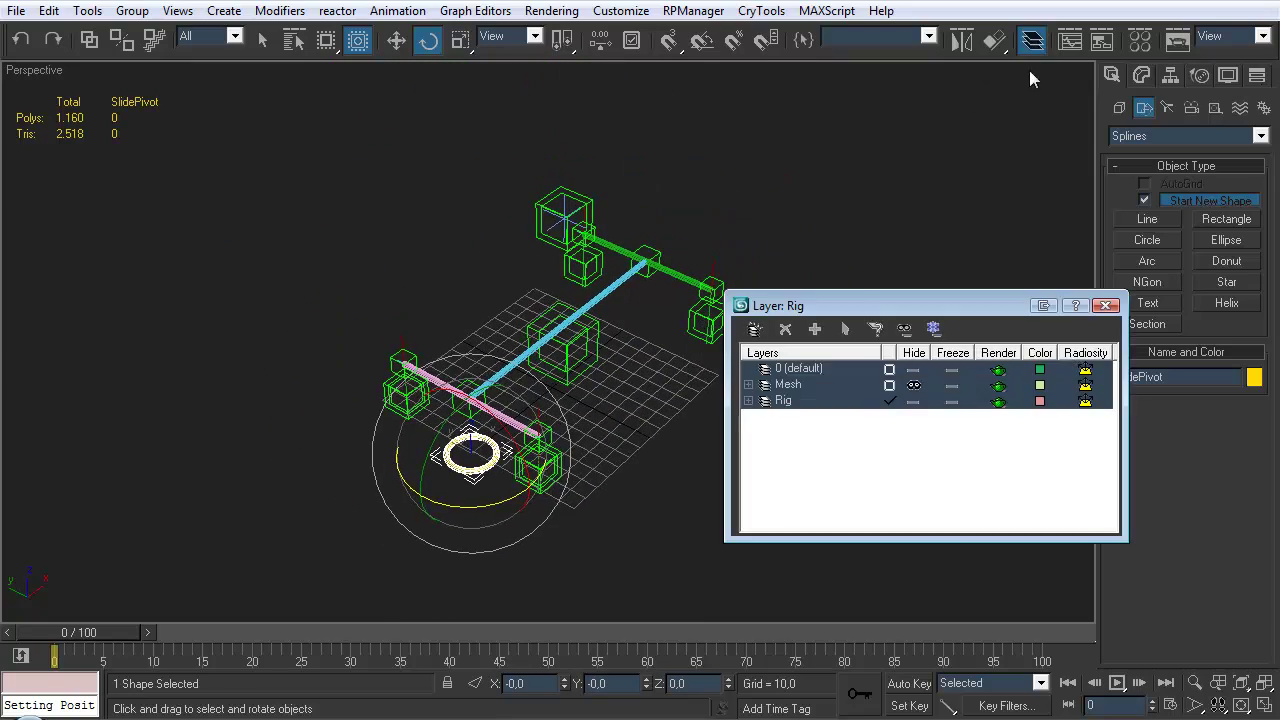
left_click(914, 385)
left_click(1105, 305)
left_click_drag(524, 404, 629, 348)
right_click(629, 348)
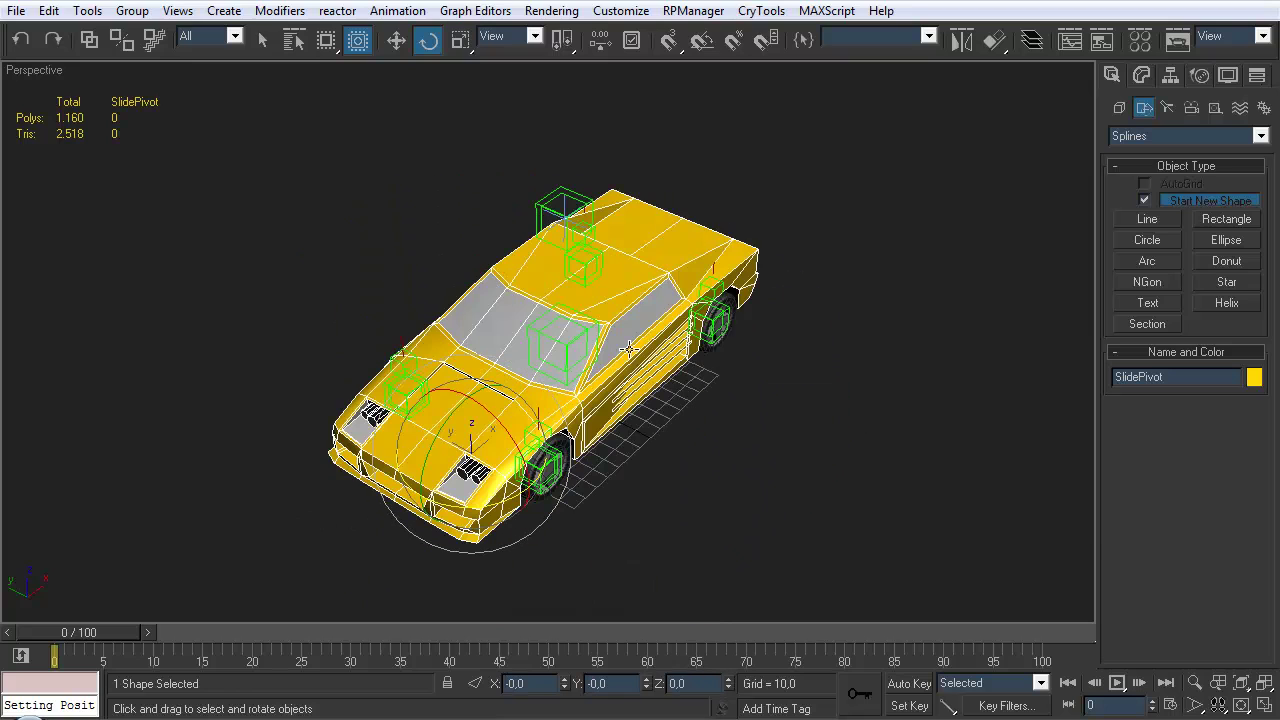
Hide the Mesh layer again so only the rig is displayed
left_click(1031, 40)
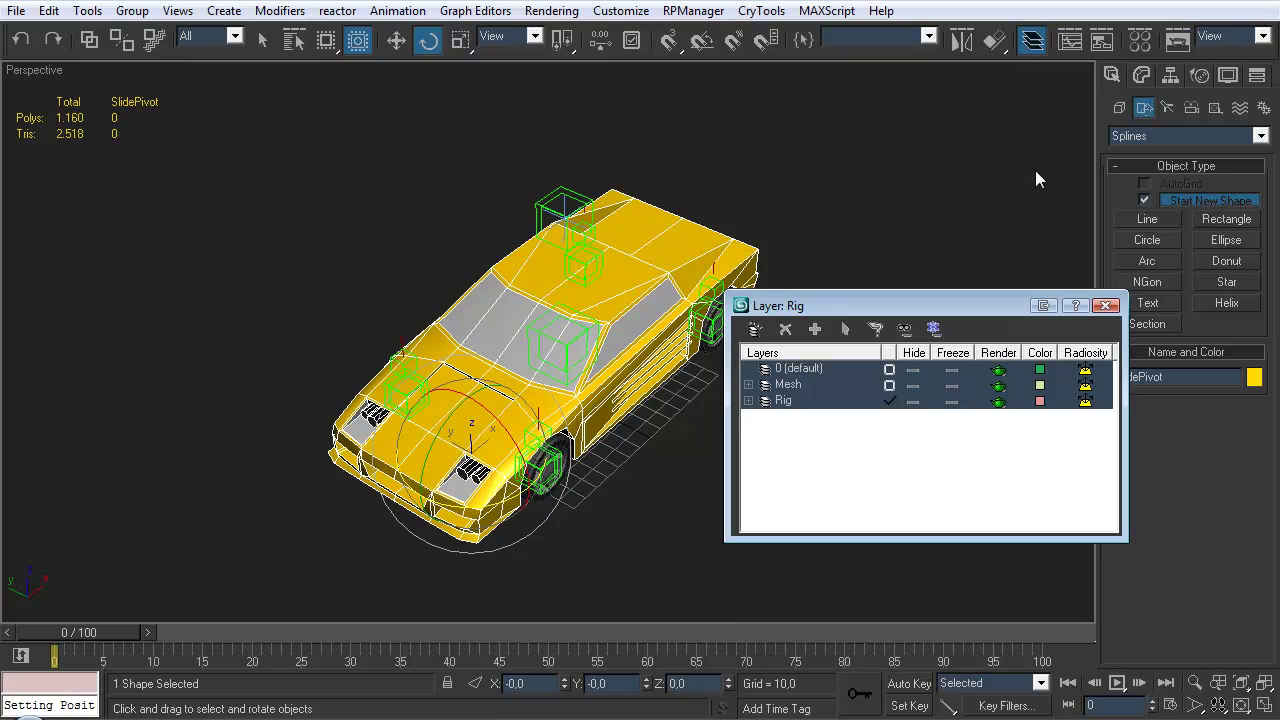
left_click(914, 385)
left_click(1106, 305)
Disable Z rotation inheritance in the link info of Dummy_Body_Susp
scroll(660, 326, "up", 3)
middle_click_drag(660, 326, 617, 351)
scroll(617, 351, "up", 6)
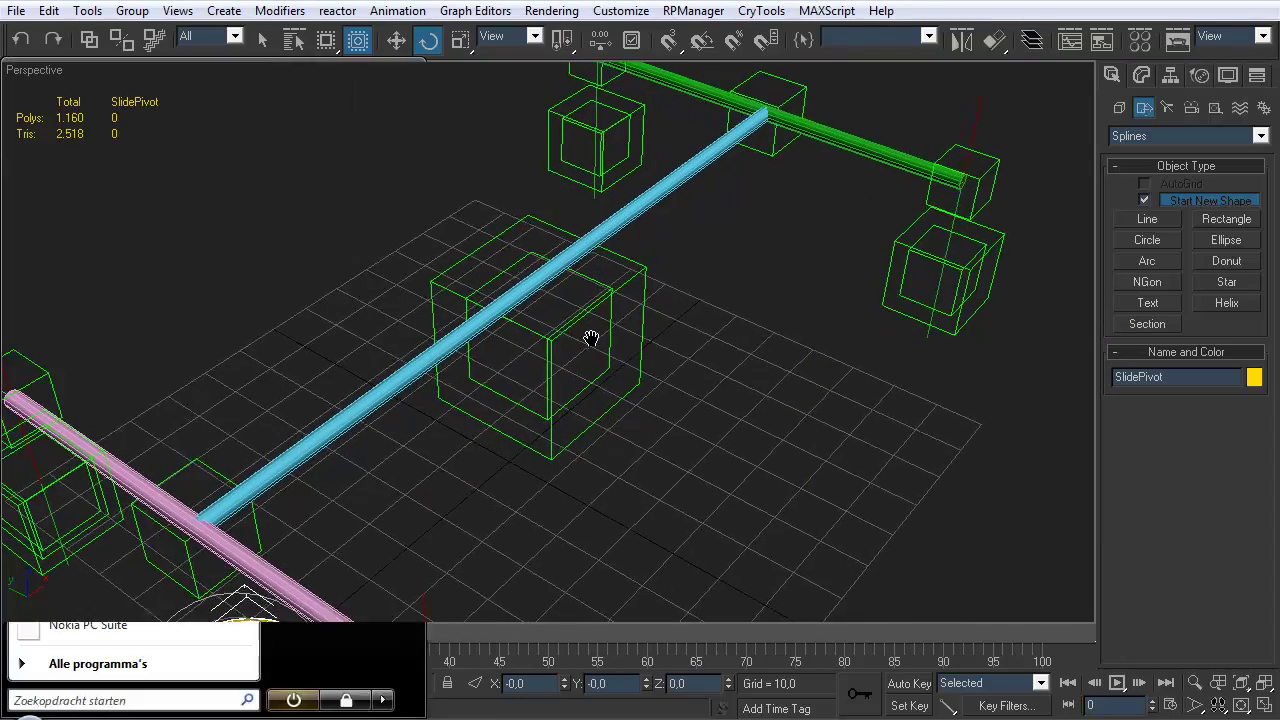
middle_click_drag(627, 357, 606, 420, "alt")
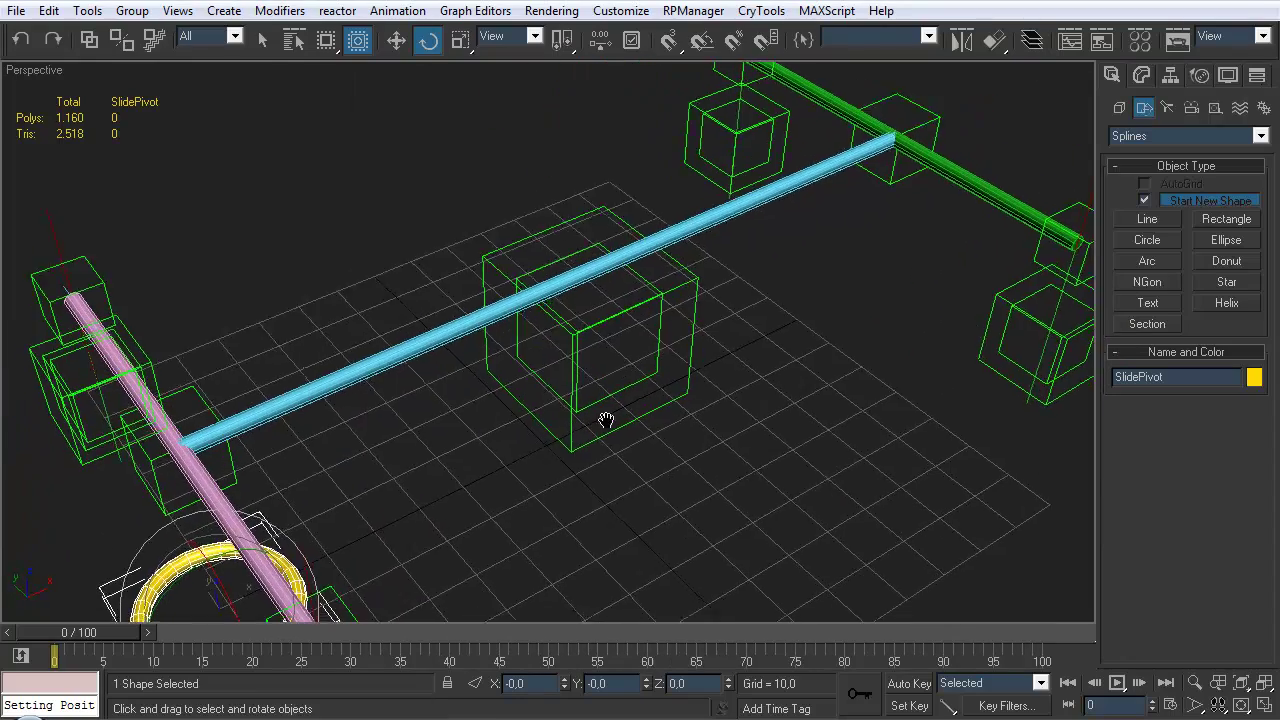
scroll(593, 350, "down", 3)
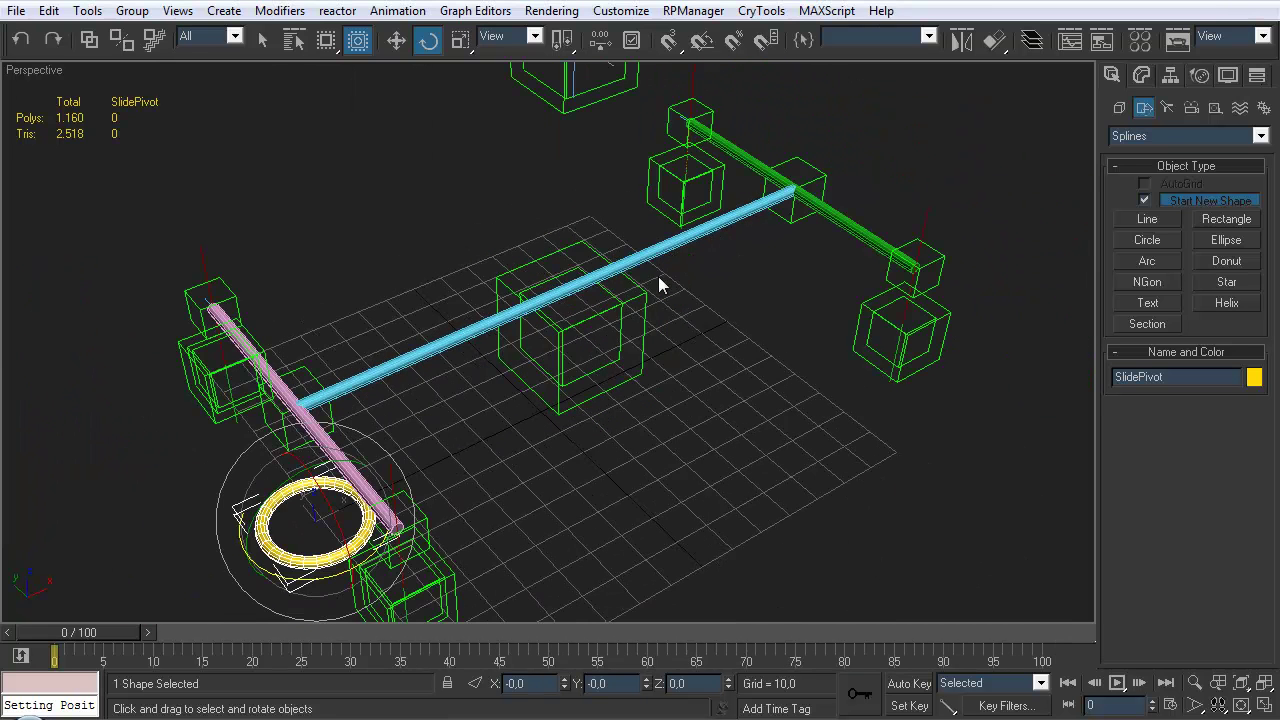
middle_click_drag(298, 388, 350, 386, "alt")
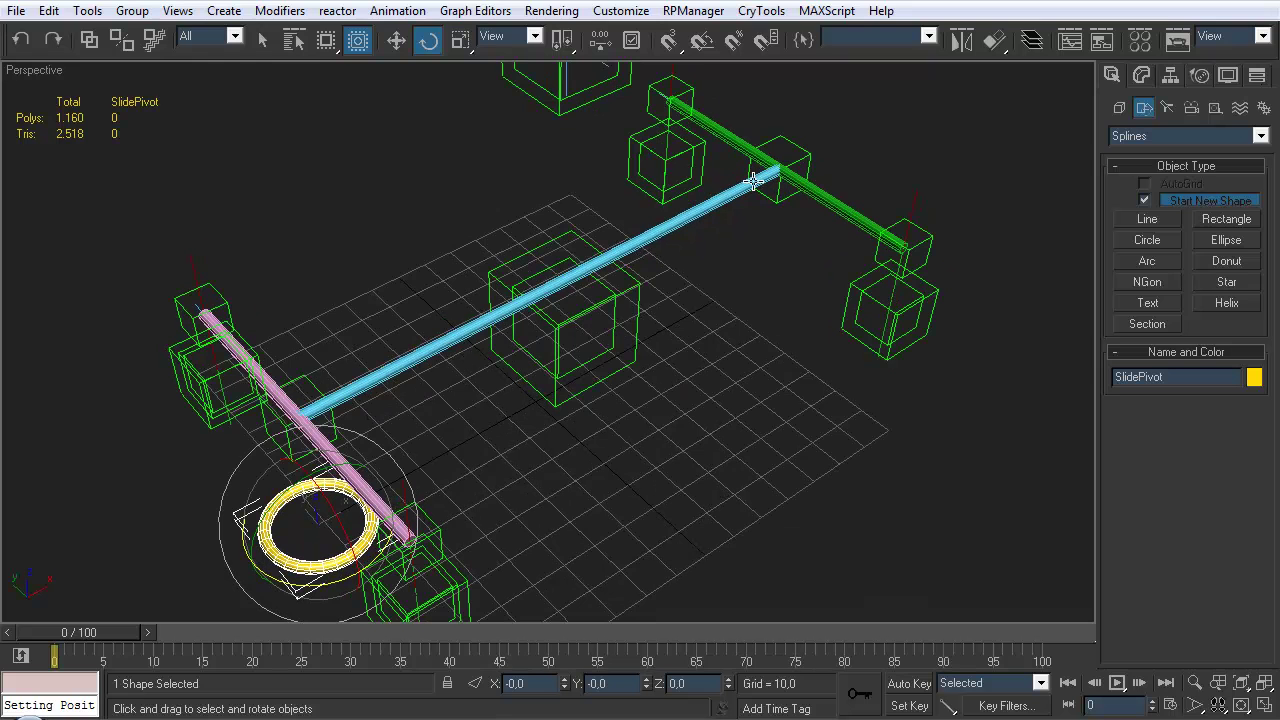
left_click(517, 375)
middle_click_drag(675, 368, 742, 391)
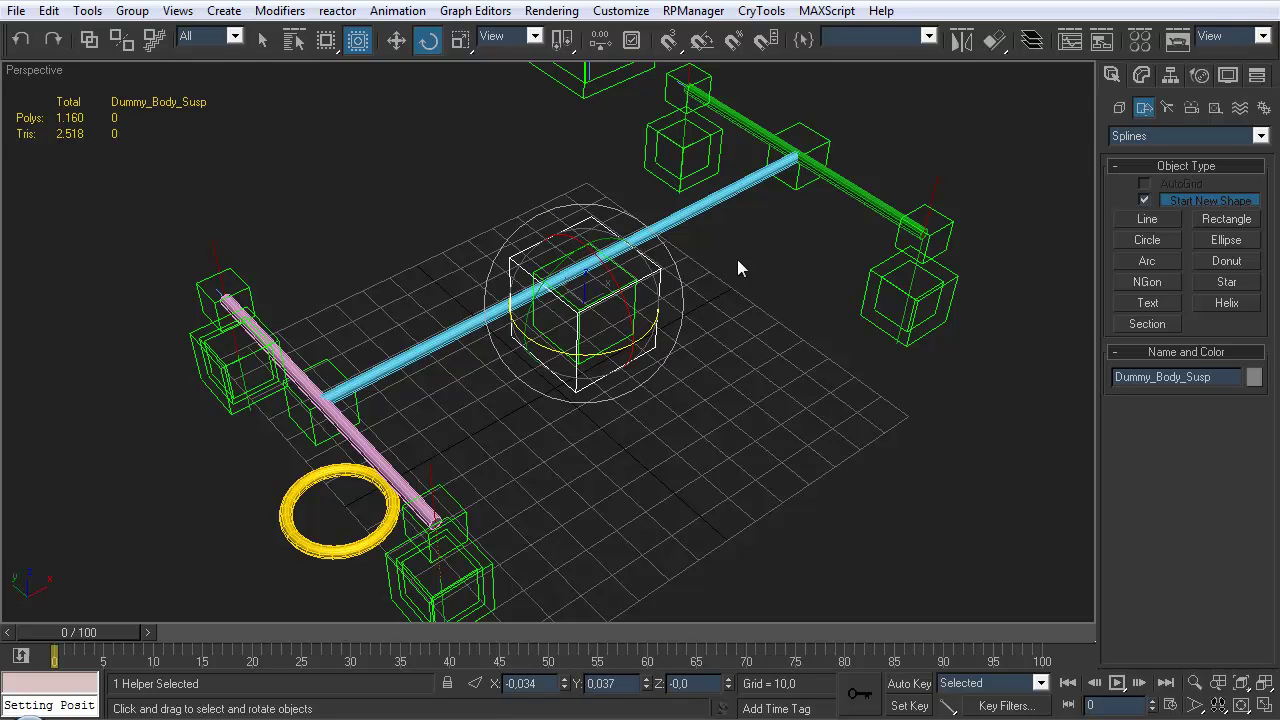
middle_click_drag(737, 260, 708, 262)
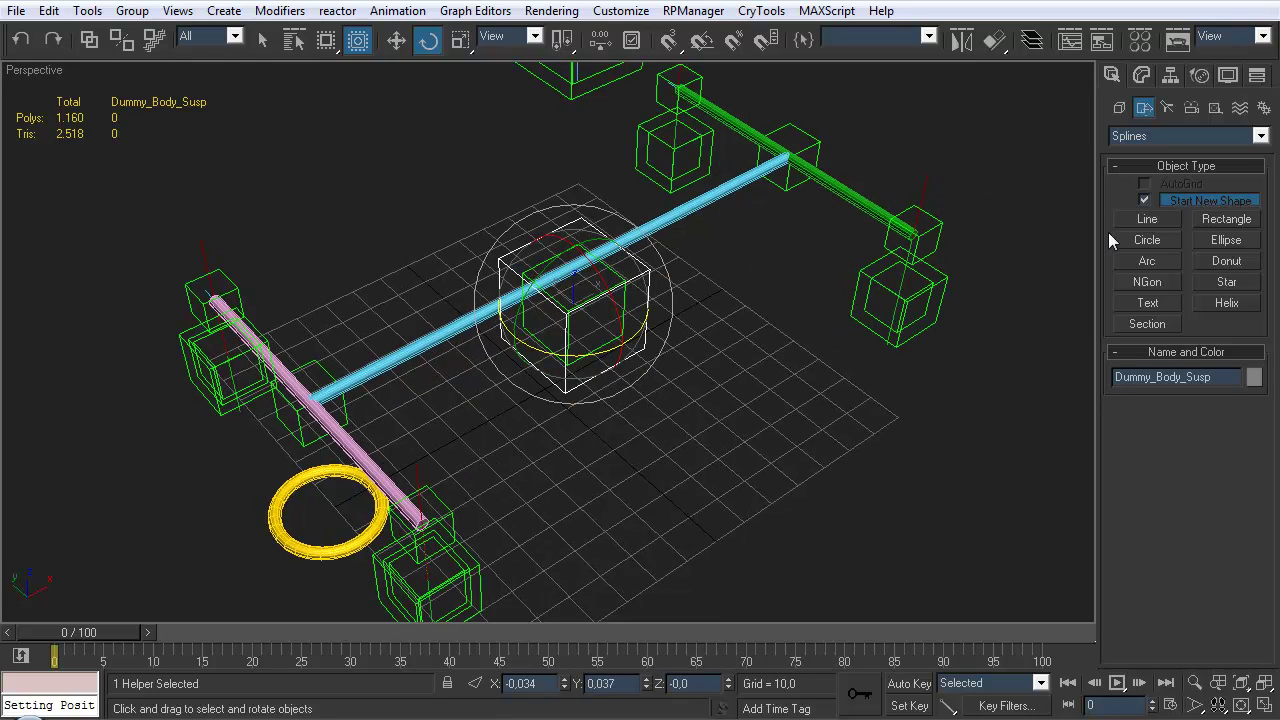
middle_click_drag(683, 191, 673, 197)
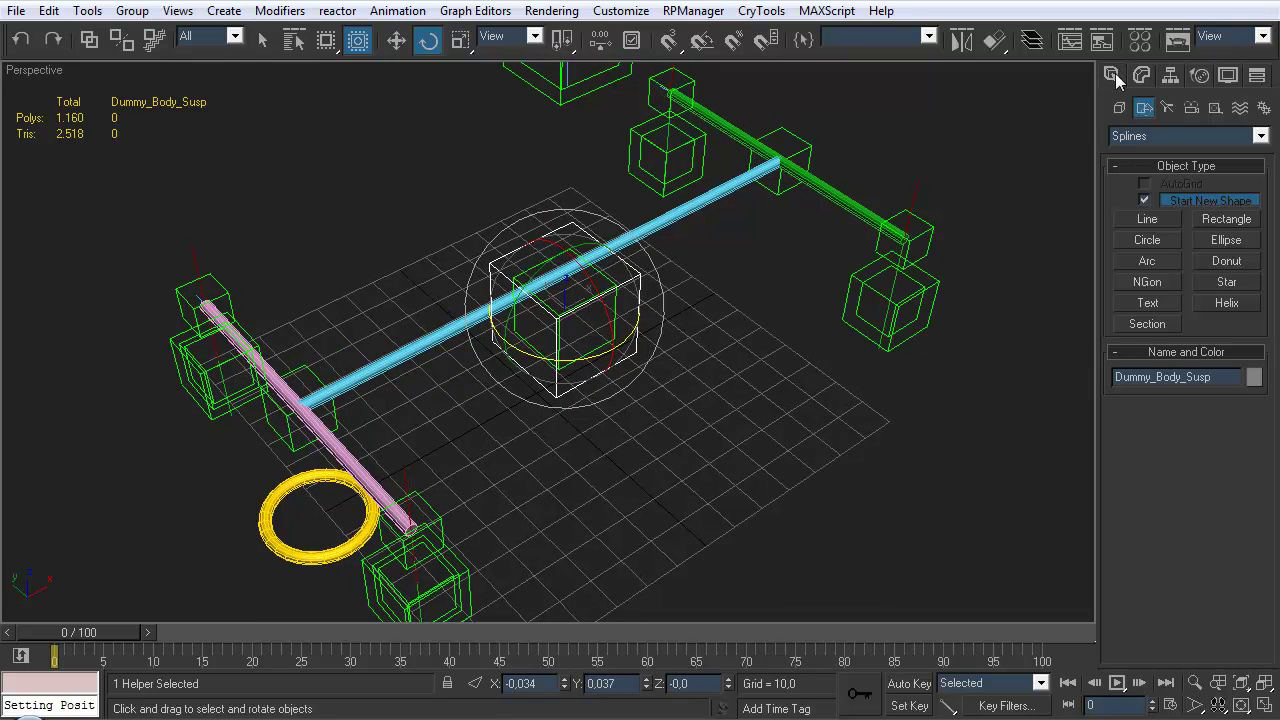
left_click(1170, 76)
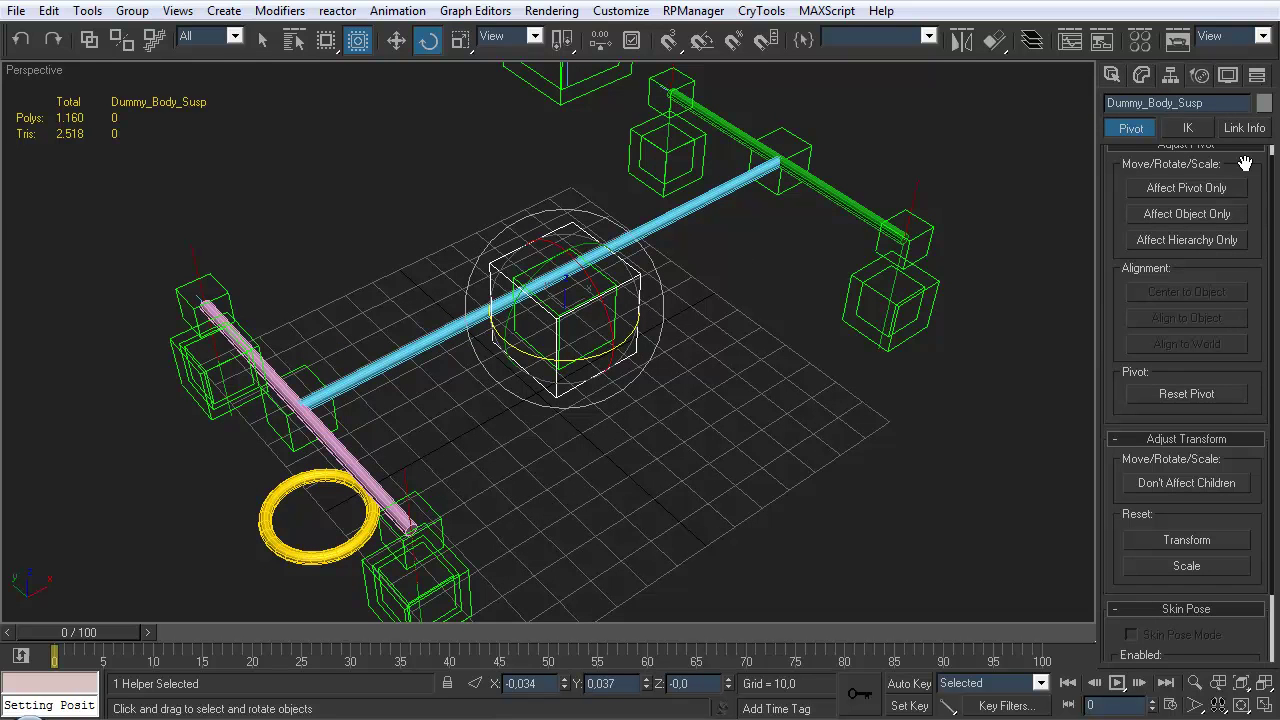
left_click(1242, 129)
middle_click_drag(660, 272, 650, 310)
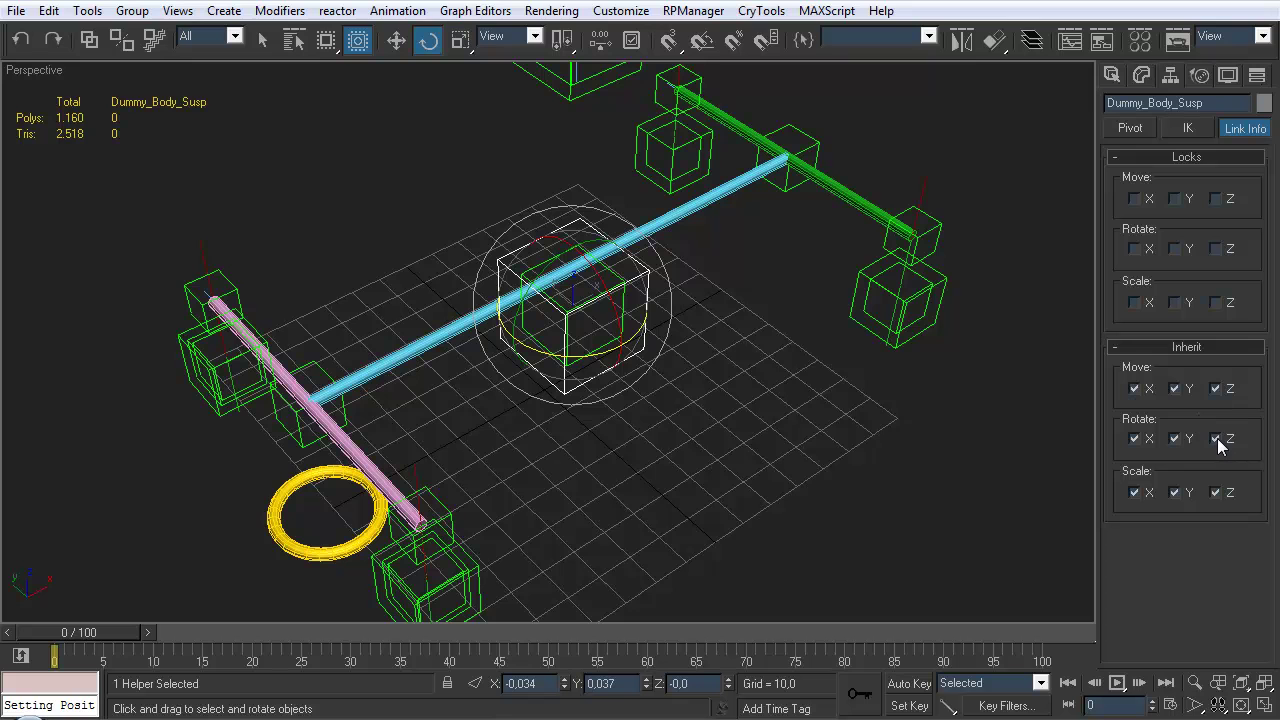
middle_click_drag(544, 463, 626, 428)
scroll(651, 334, "down", 3)
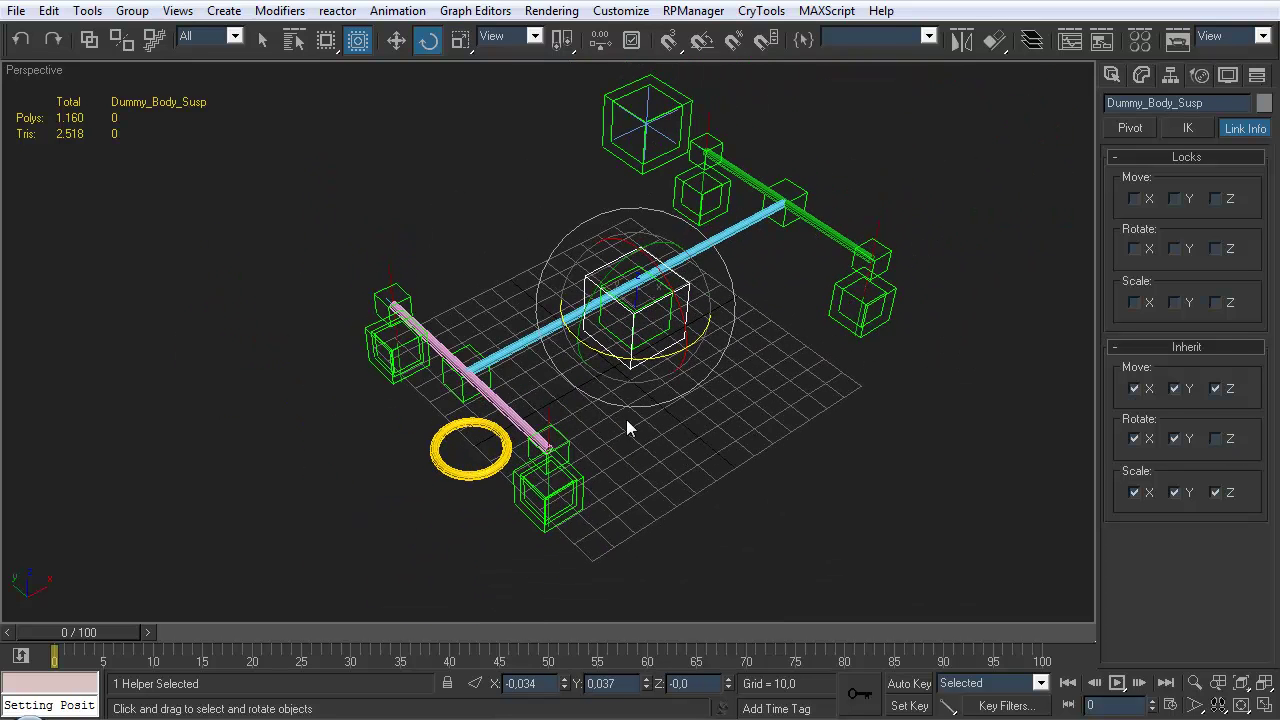
Try rotating SlidePivot about different axes to test the rig, and undo the rotations
left_click(478, 477)
middle_click_drag(478, 477, 618, 477, "alt")
left_click_drag(618, 477, 543, 407)
middle_click_drag(543, 407, 774, 251, "alt")
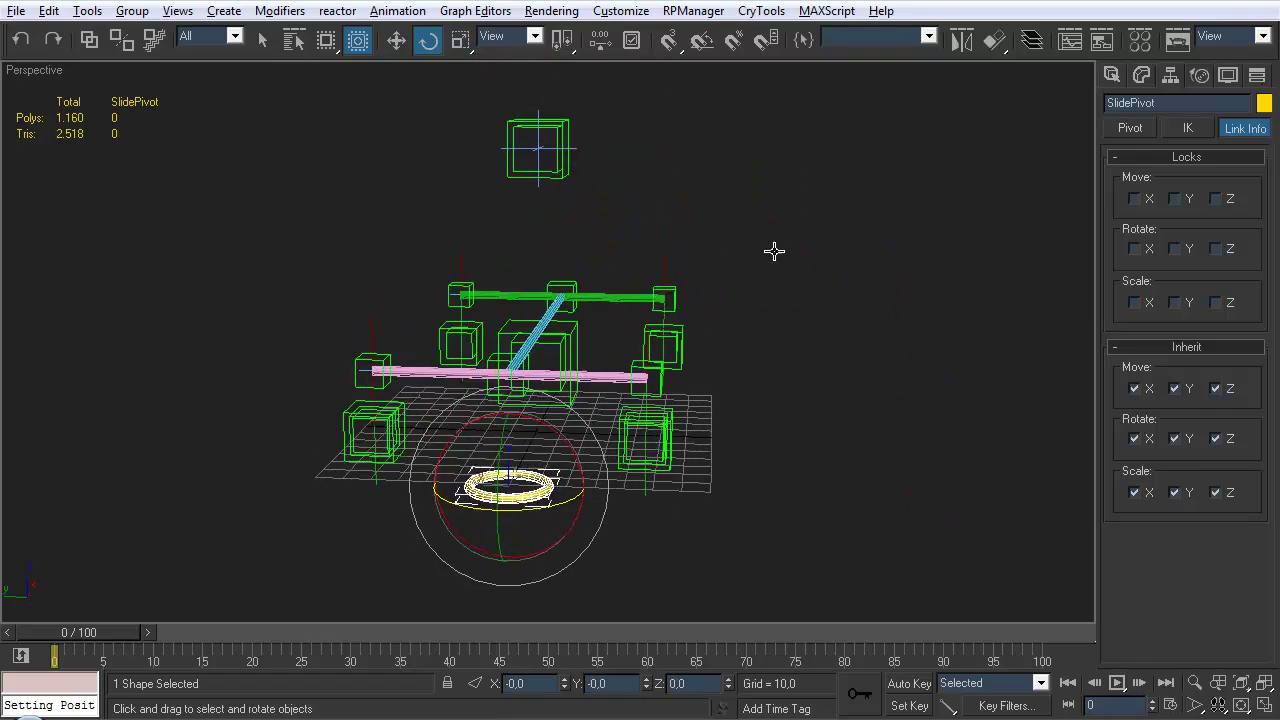
left_click_drag(538, 431, 595, 390)
key("ctrl+z")
middle_click_drag(582, 392, 474, 404, "alt")
left_click_drag(411, 406, 377, 456)
key("ctrl+z")
middle_click_drag(680, 325, 722, 326, "alt")
middle_click_drag(871, 134, 917, 127, "alt")
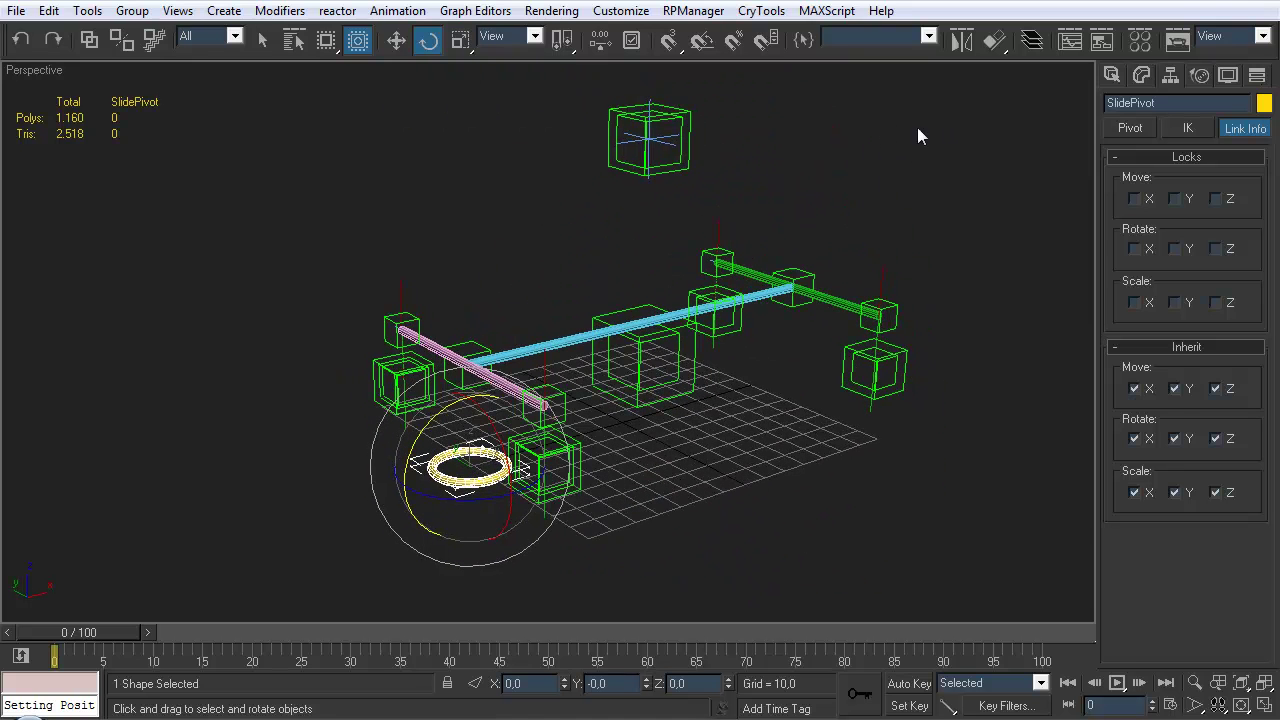
Unhide the Mesh layer and test rotating SlidePivot with the car model displayed
left_click(1031, 41)
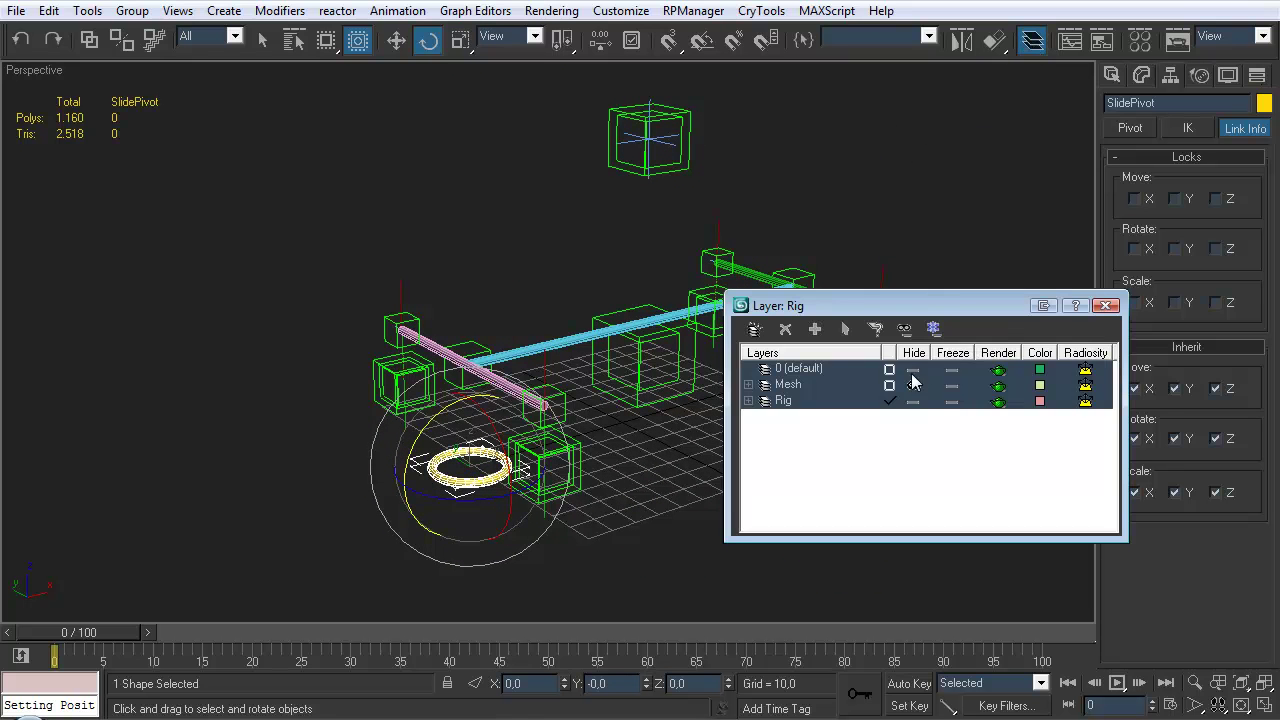
left_click(913, 386)
left_click(1105, 305)
left_click_drag(406, 424, 566, 344)
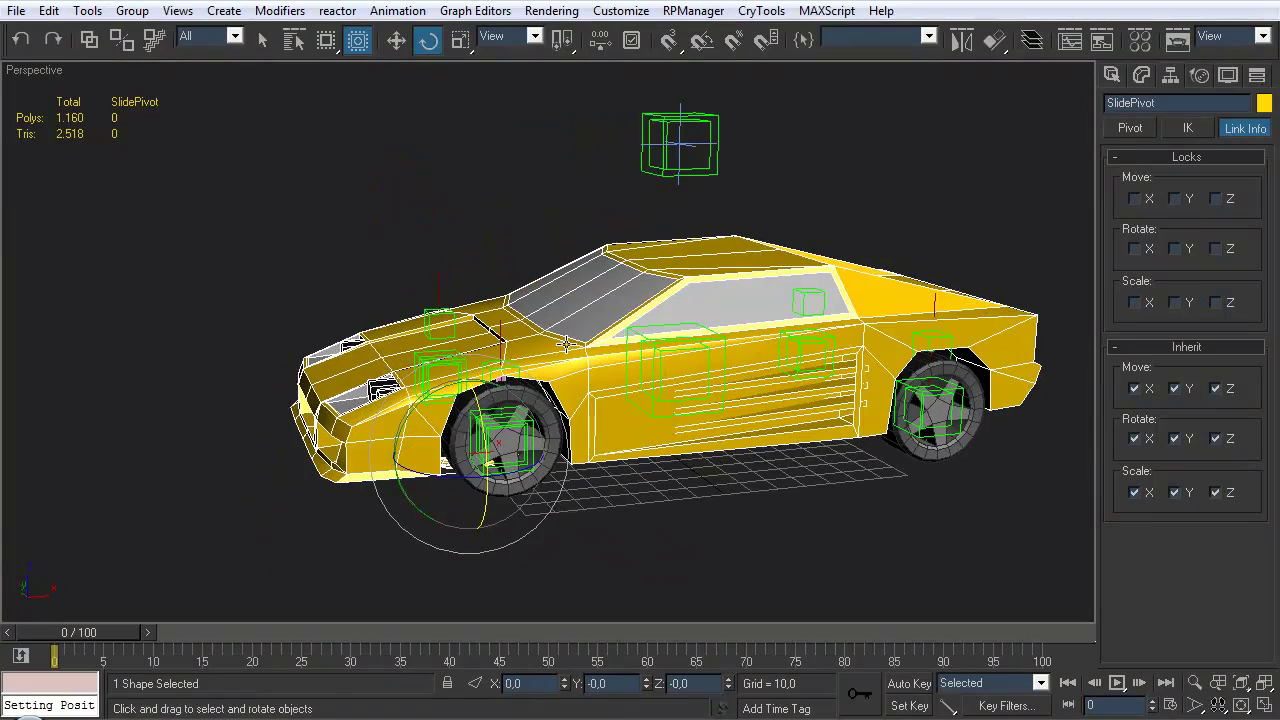
left_click_drag(440, 478, 378, 472)
middle_click_drag(378, 472, 557, 366, "alt")
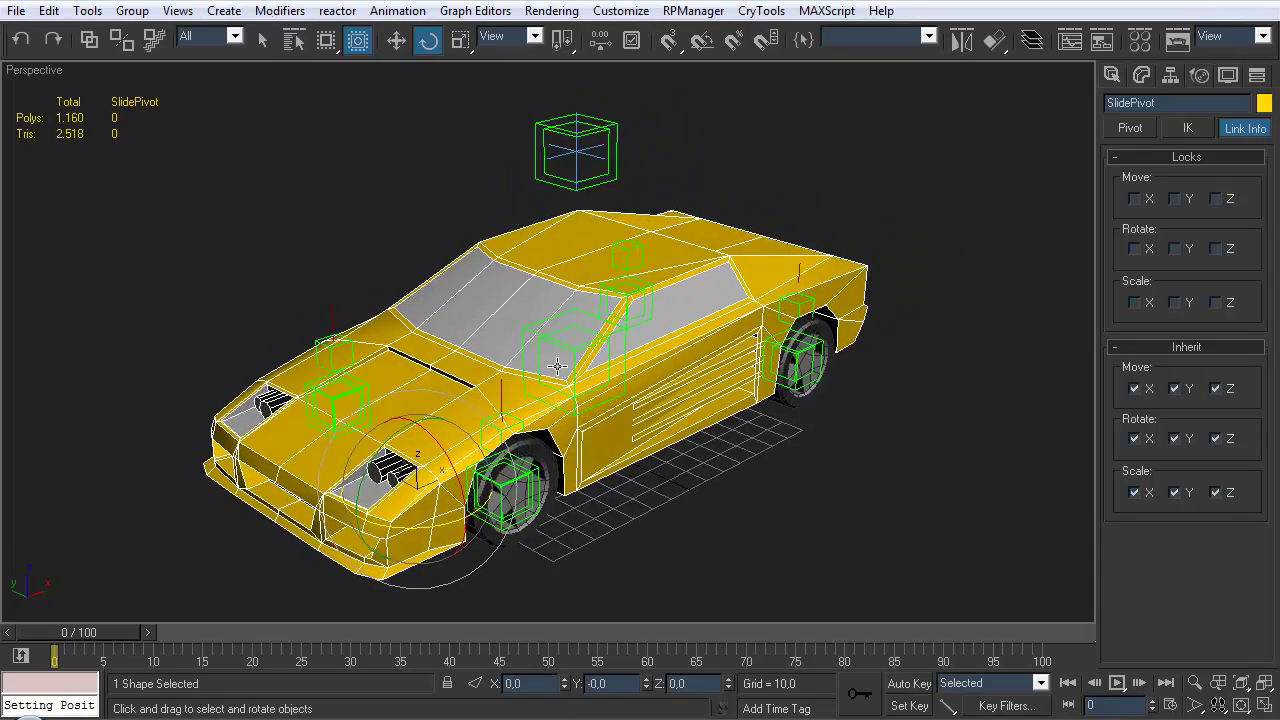
Select Dummy_Momentum_Target above the car with the Move tool
left_click(711, 141)
middle_click_drag(638, 190, 611, 244, "alt")
key("w")
left_click(611, 190)
scroll(618, 260, "down", 5)
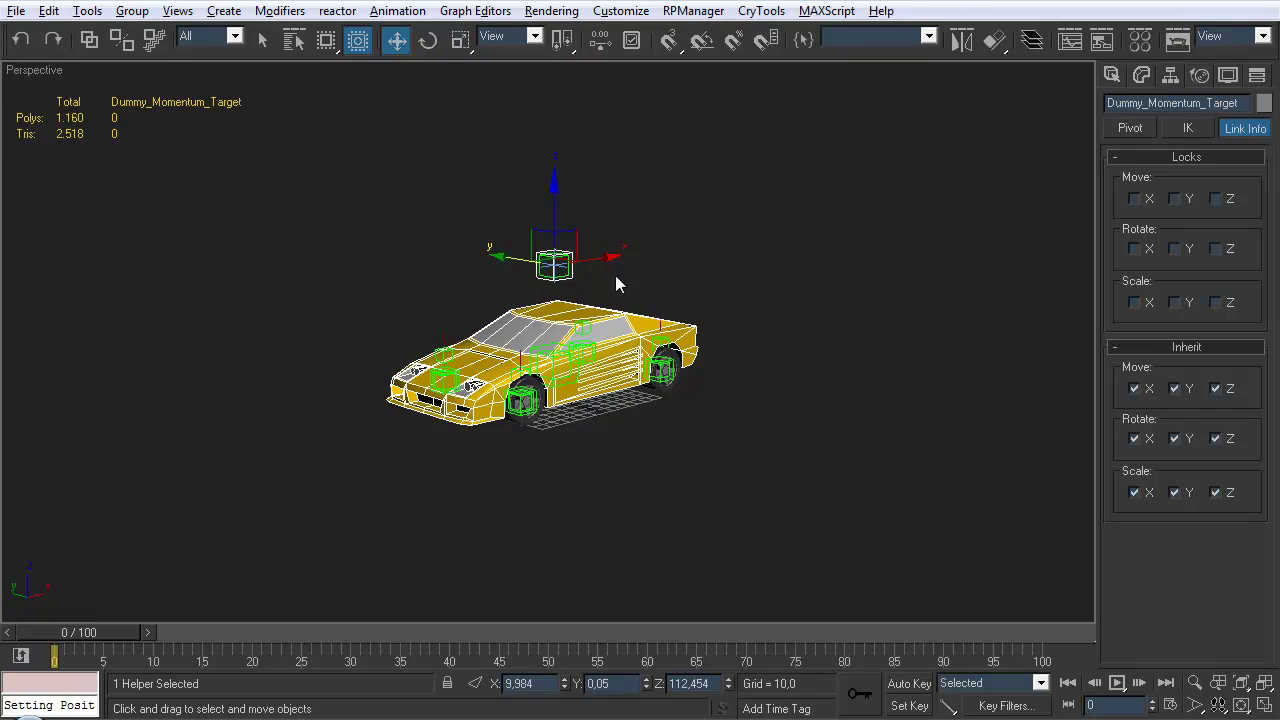
scroll(613, 280, "up", 3)
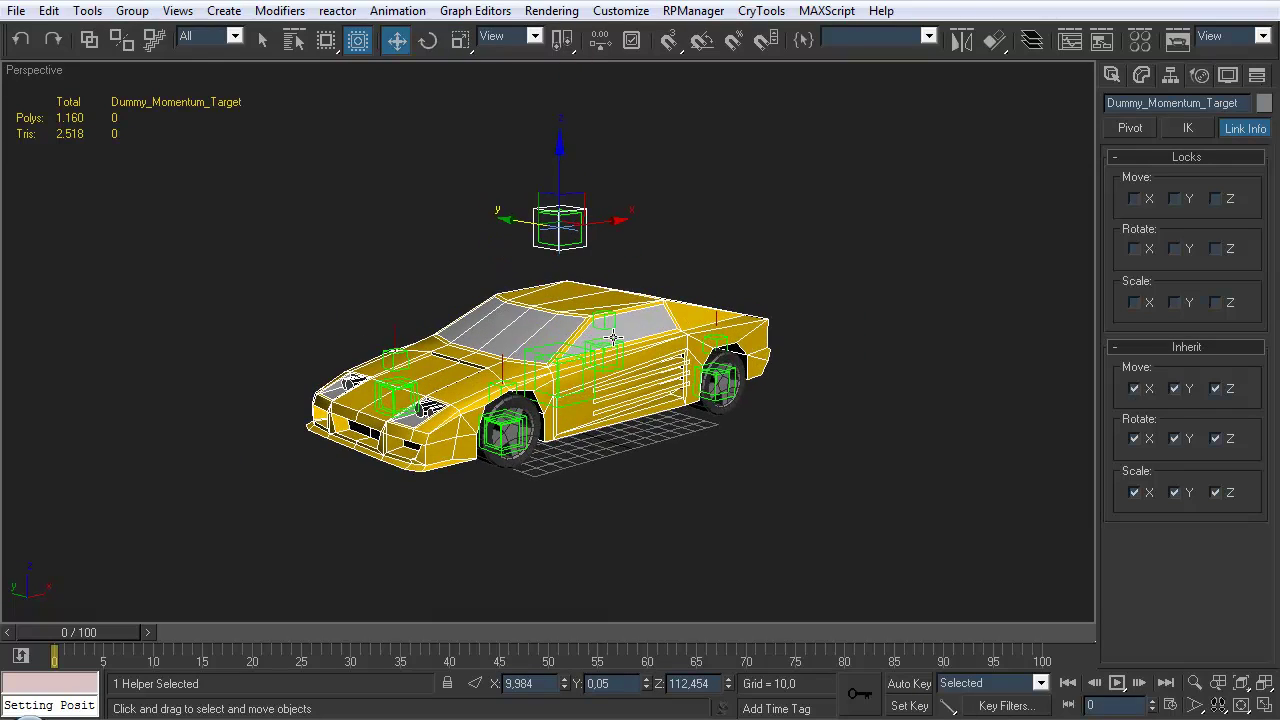
scroll(614, 349, "up", 2)
mouse_move(614, 349)
middle_mouse_down("alt")
mouse_move(609, 363)
mouse_move(603, 345)
middle_mouse_up("alt")
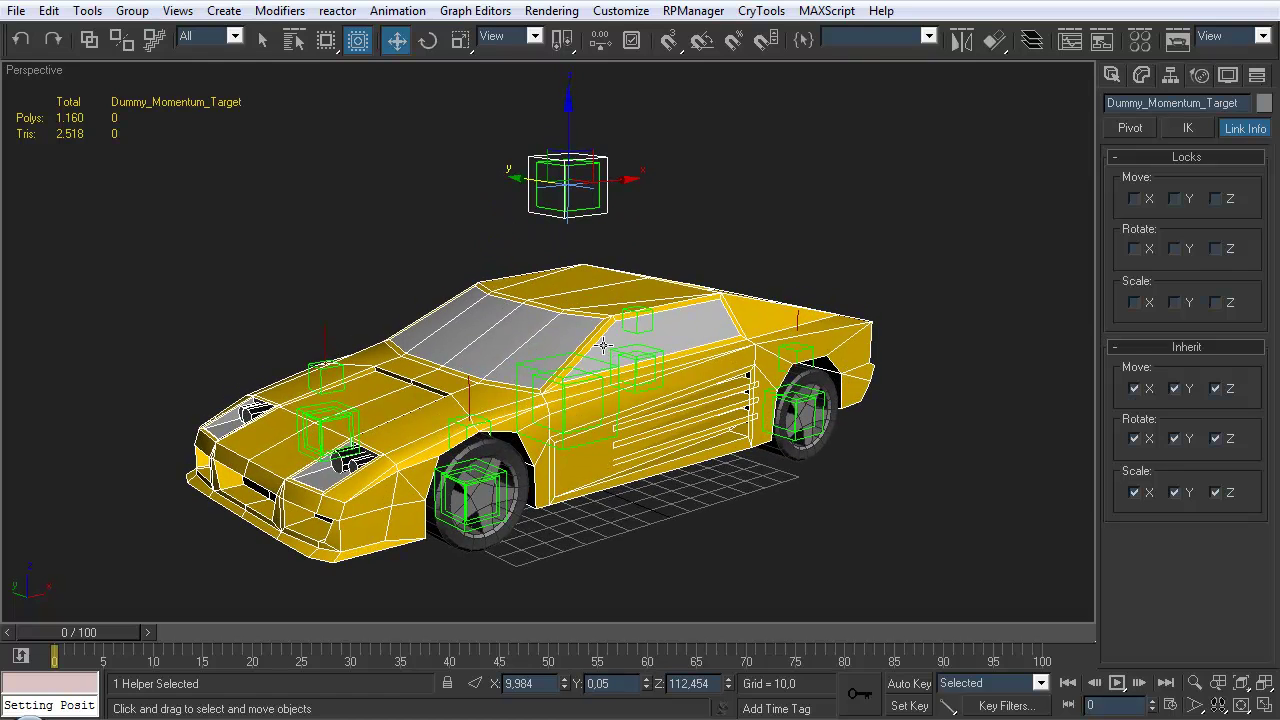